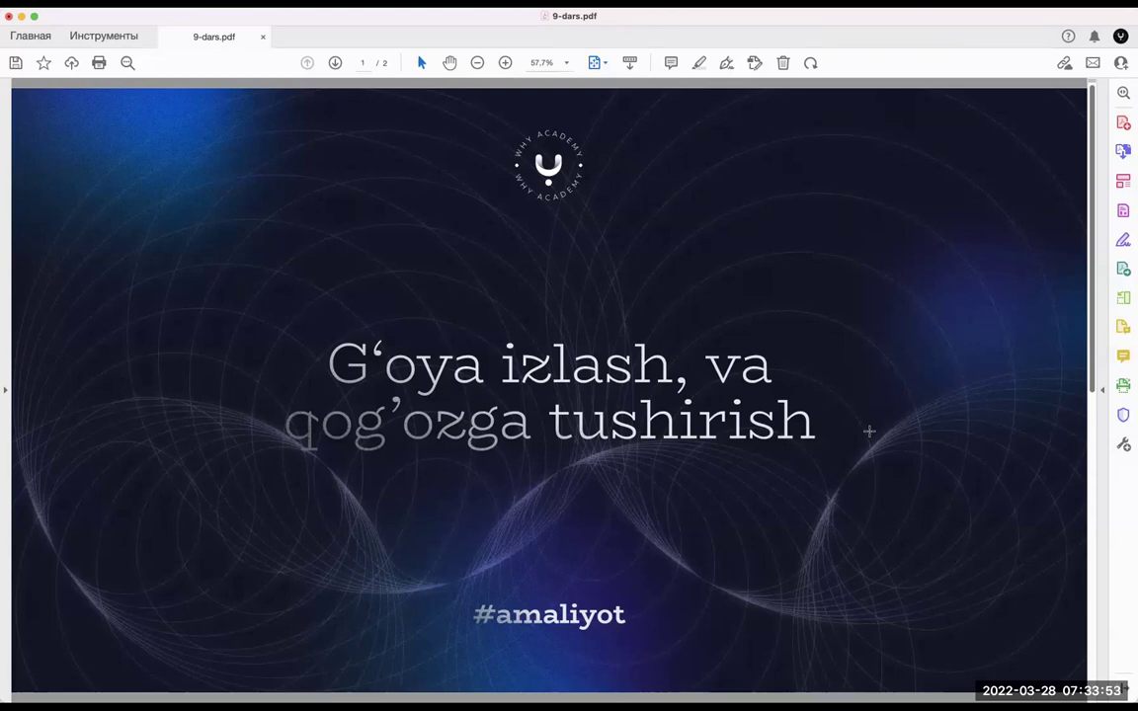
Advance 9-dars.pdf from page 1 to the 'Dars rejasi' slide on page 2.
{"action": "key", "text": "Right"}
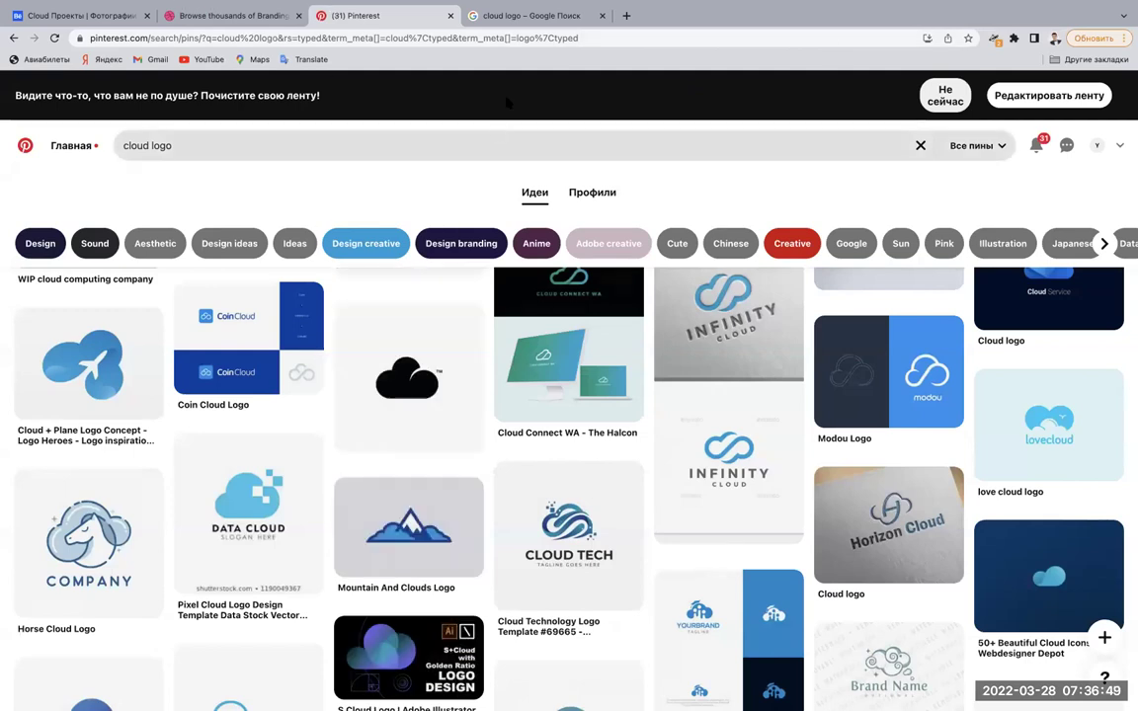
Open a new tab on the Google homepage and close the 'cloud logo' search tab.
{"action": "left_click", "coordinate": [625, 15]}
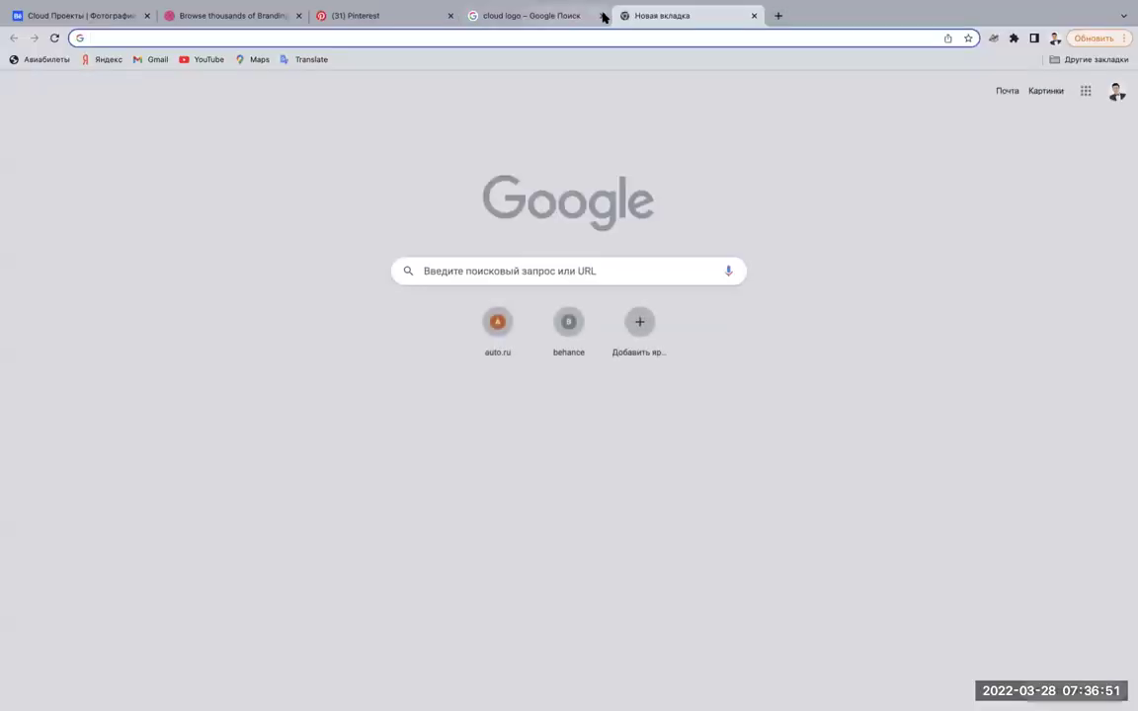
{"action": "left_click", "coordinate": [601, 16]}
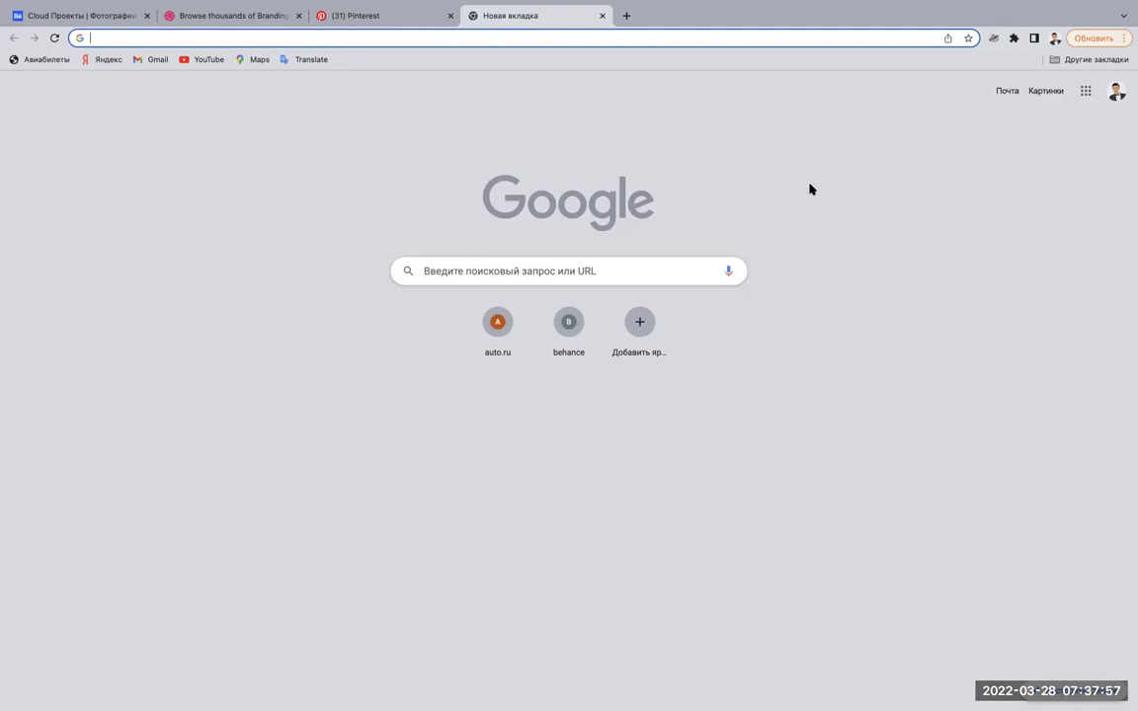
Search Google for 'elma' and browse the image results of ELMA logos and napkins.
{"action": "left_click", "coordinate": [616, 272]}
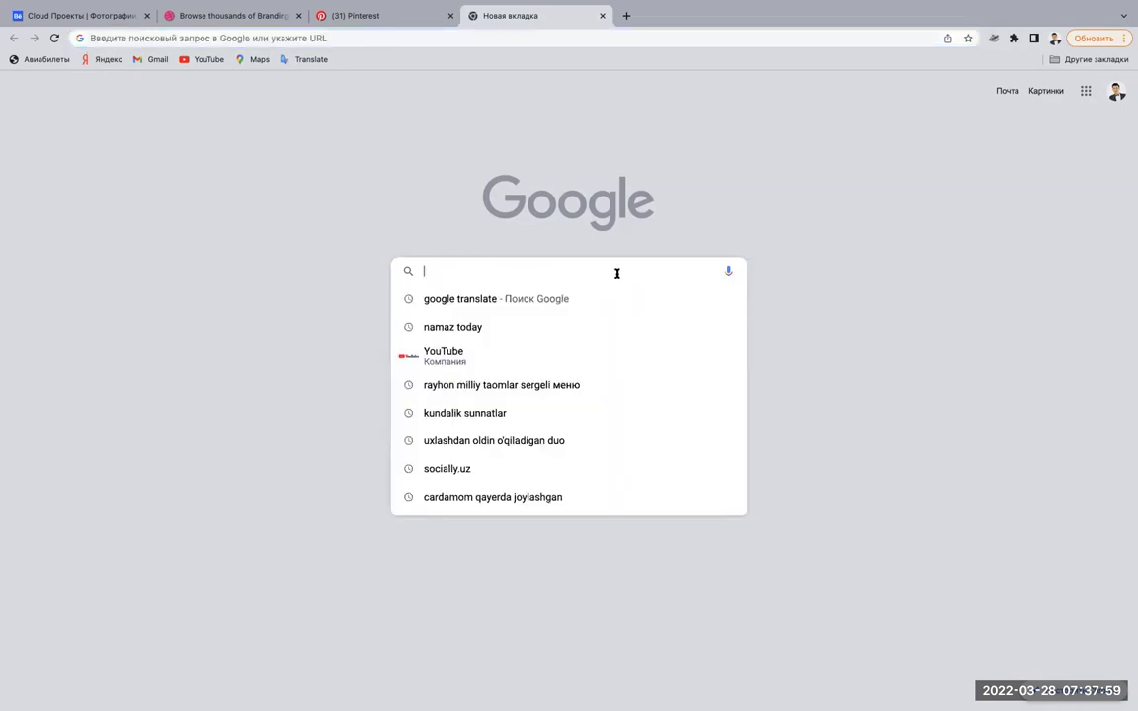
{"action": "type", "text": "elma"}
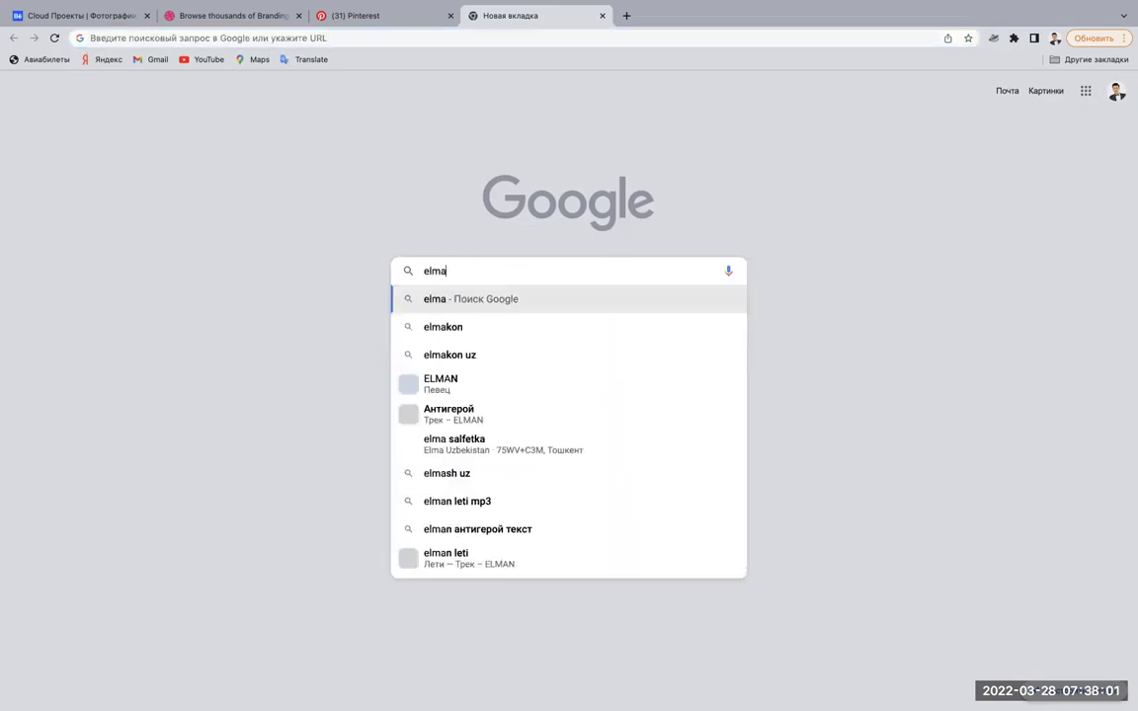
{"action": "key", "text": "Return"}
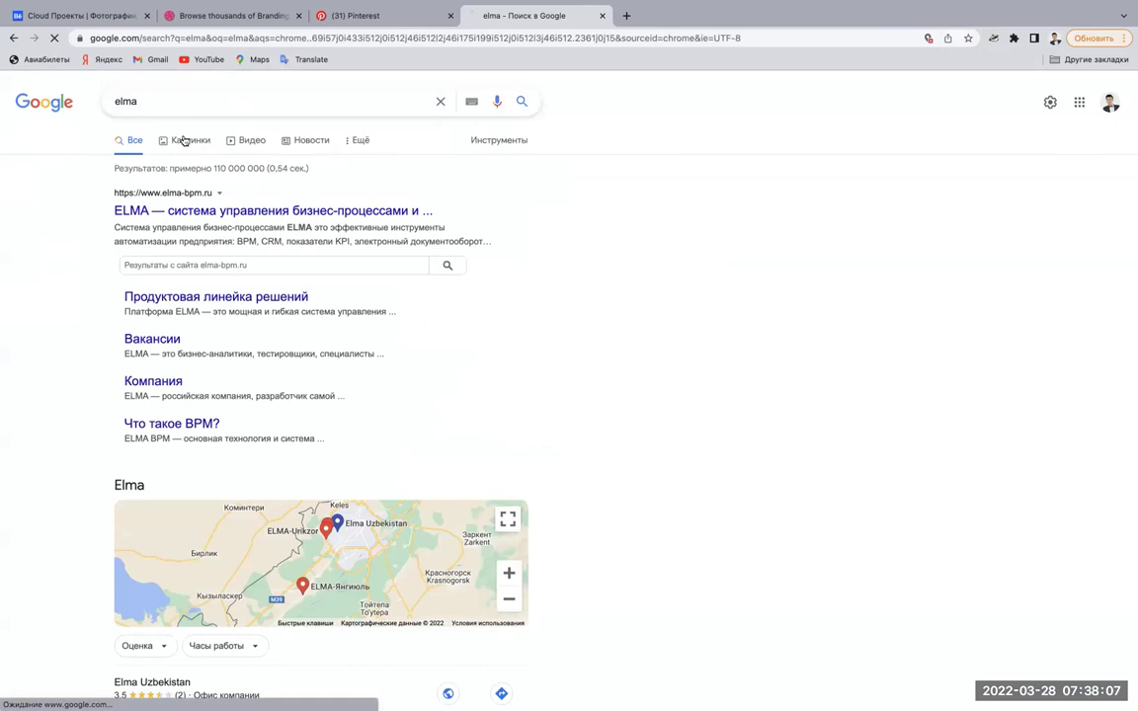
{"action": "left_click", "coordinate": [182, 140]}
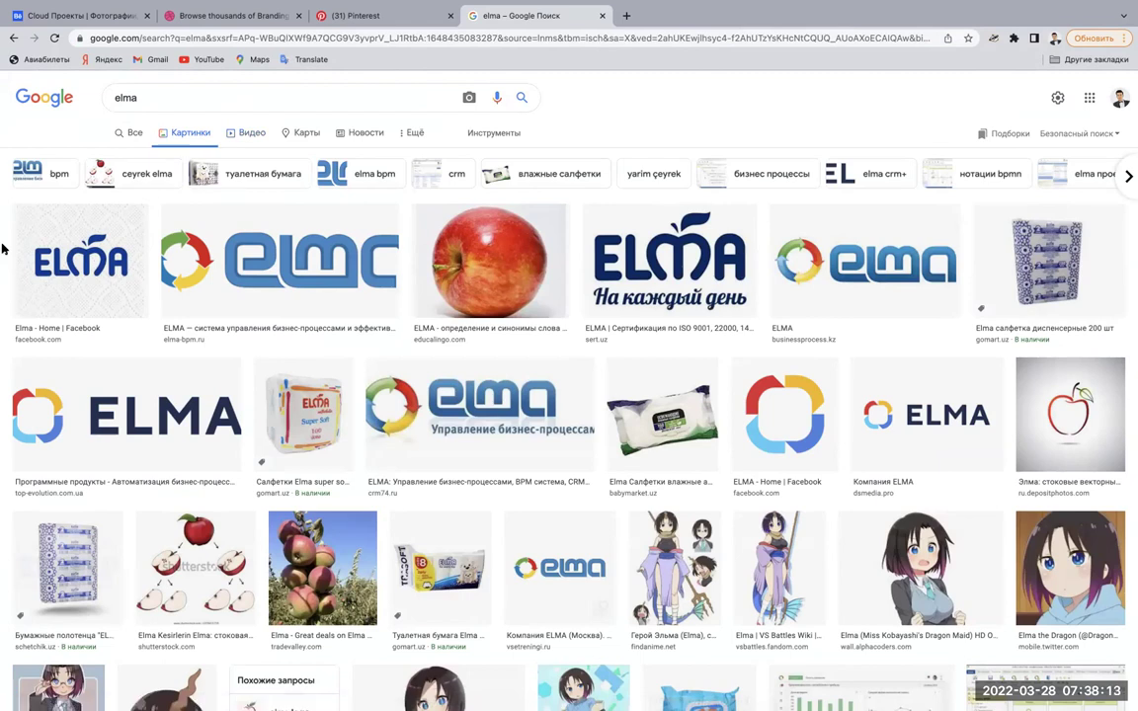
{"action": "scroll", "coordinate": [3, 245], "scroll_direction": "up", "scroll_amount": 5}
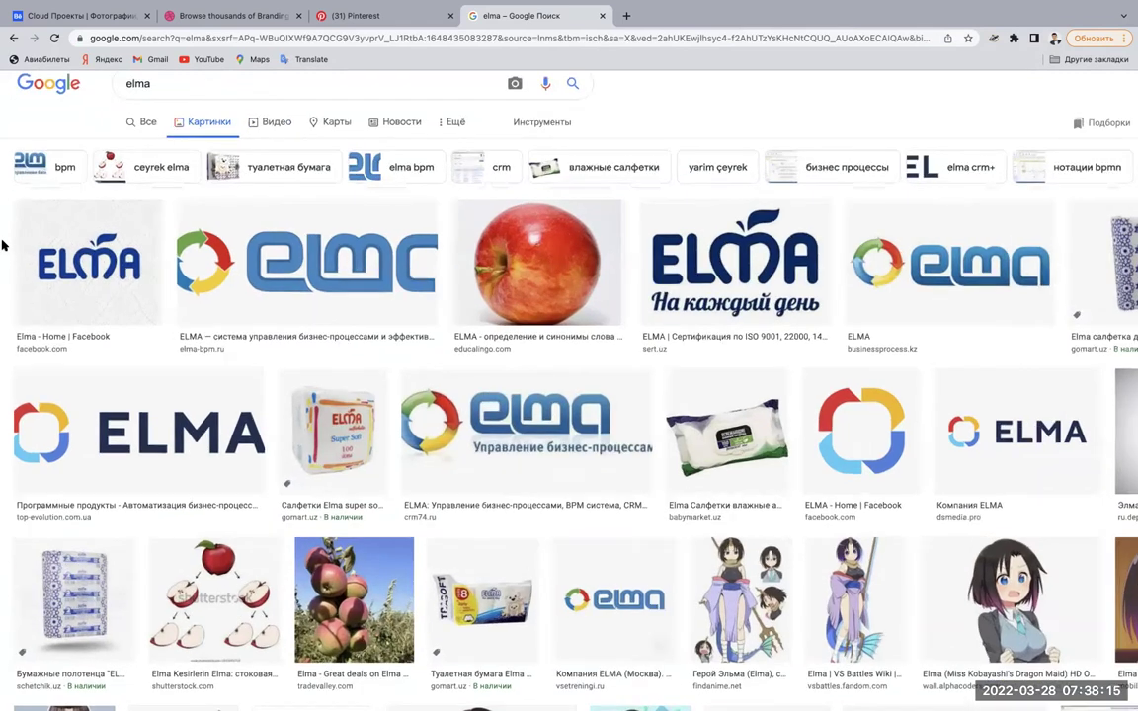
{"action": "scroll", "coordinate": [3, 245], "scroll_direction": "down", "scroll_amount": 1}
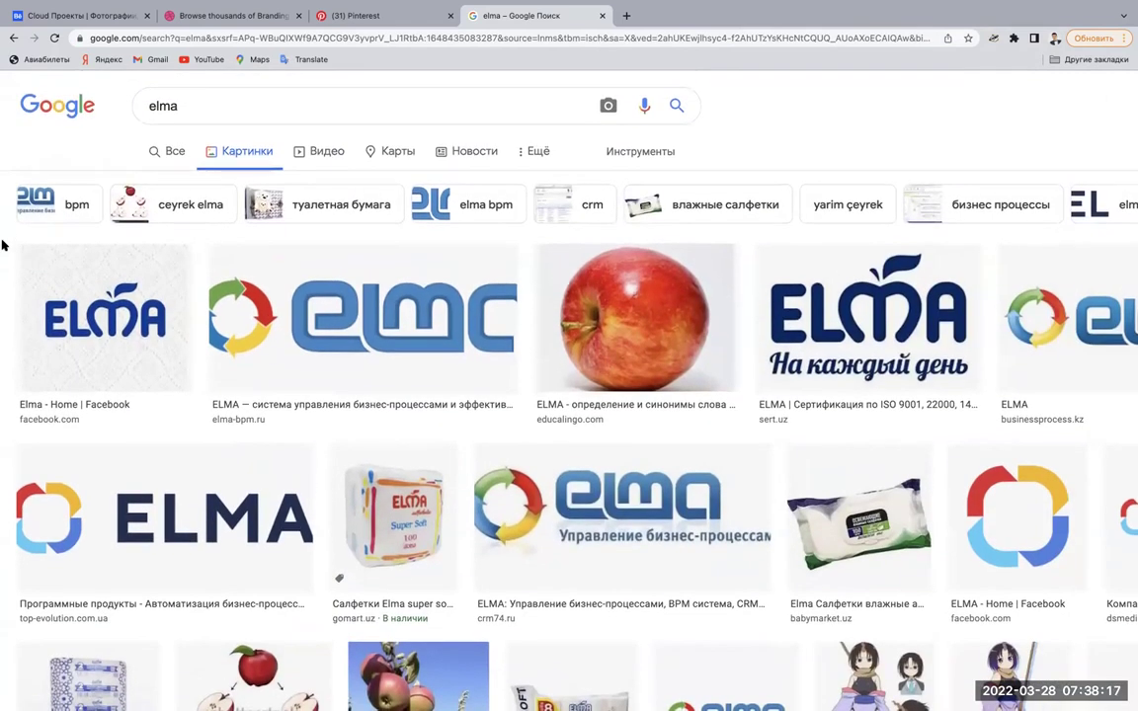
{"action": "scroll", "coordinate": [3, 245], "scroll_direction": "up", "scroll_amount": 3}
{"action": "scroll", "coordinate": [3, 245], "scroll_direction": "up", "scroll_amount": 1}
{"action": "scroll", "coordinate": [9, 228], "scroll_direction": "right", "scroll_amount": 5}
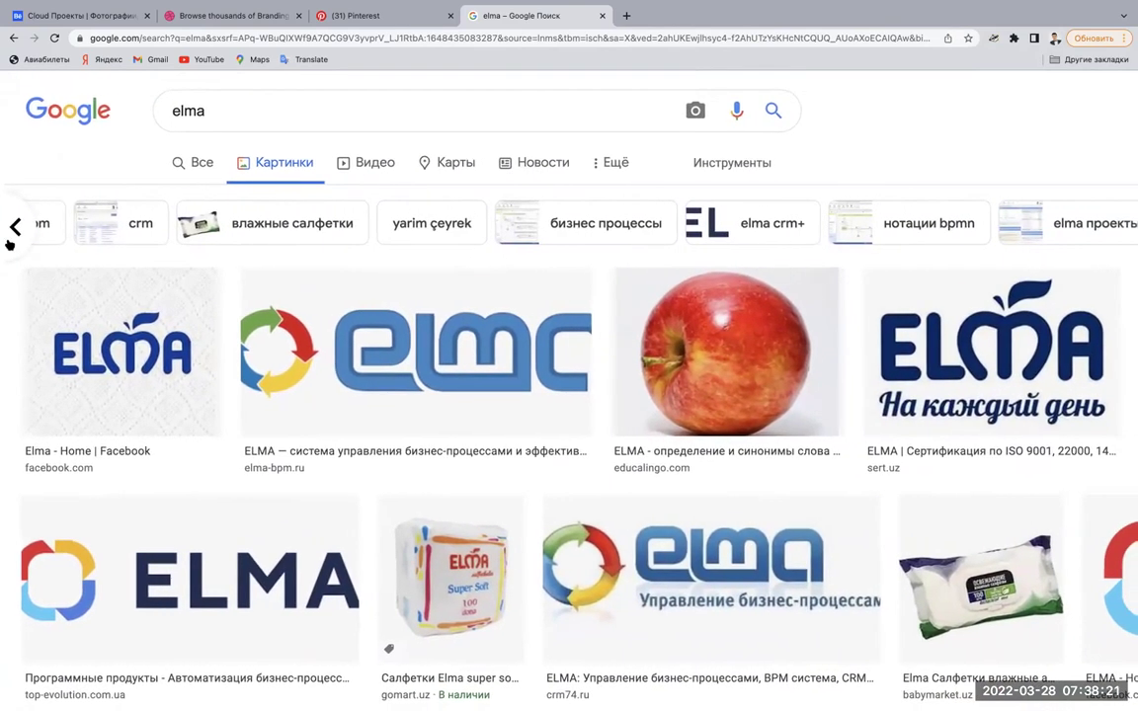
{"action": "scroll", "coordinate": [95, 224], "scroll_direction": "left", "scroll_amount": 5}
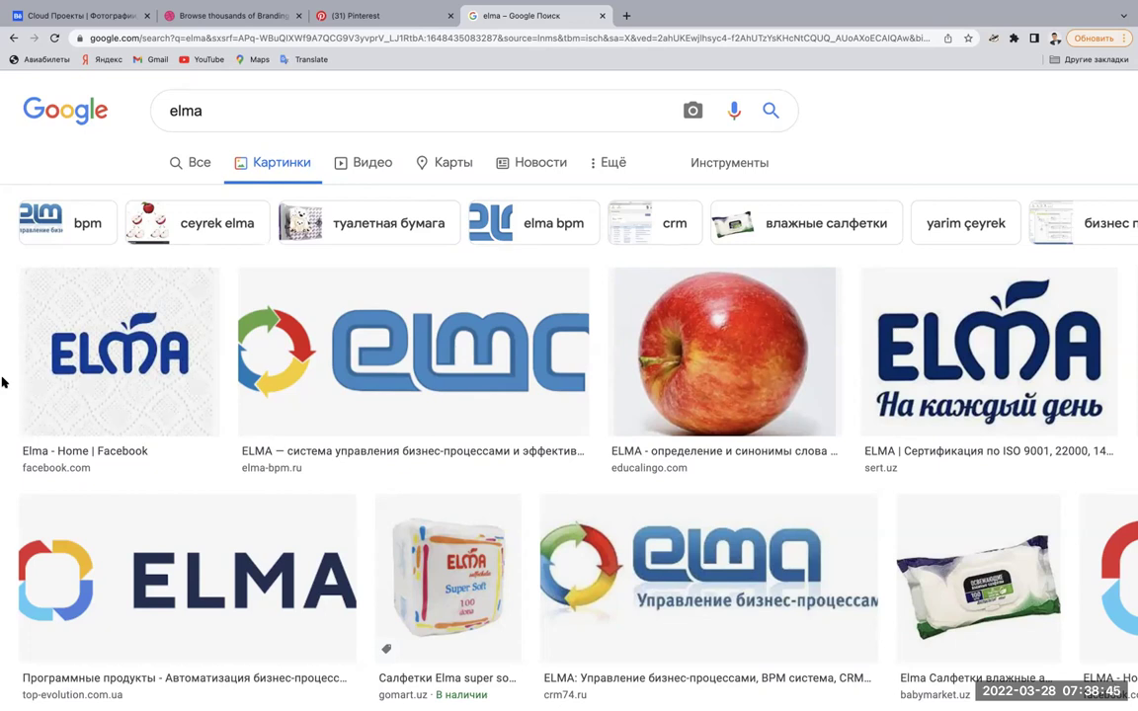
{"action": "scroll", "coordinate": [439, 344], "scroll_direction": "right", "scroll_amount": 5}
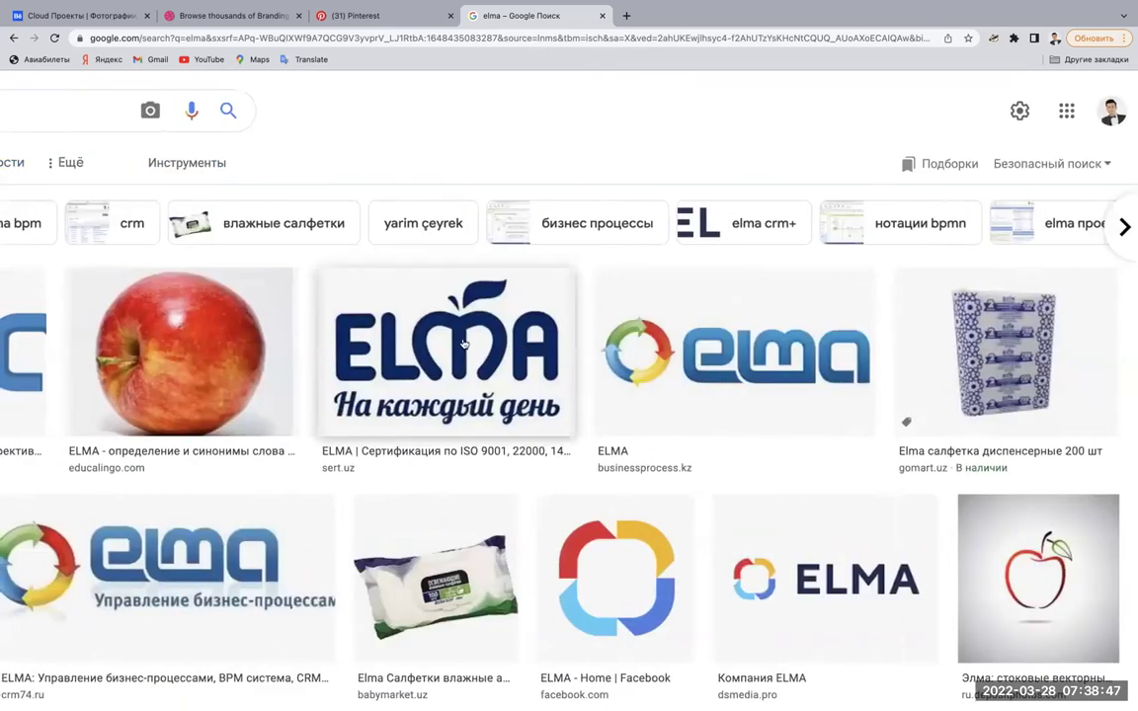
Open the ELMA result in a new tab and save the plain blue chamber.uz logo as 3.png.
{"action": "right_click", "coordinate": [393, 302]}
{"action": "left_click", "coordinate": [444, 308]}
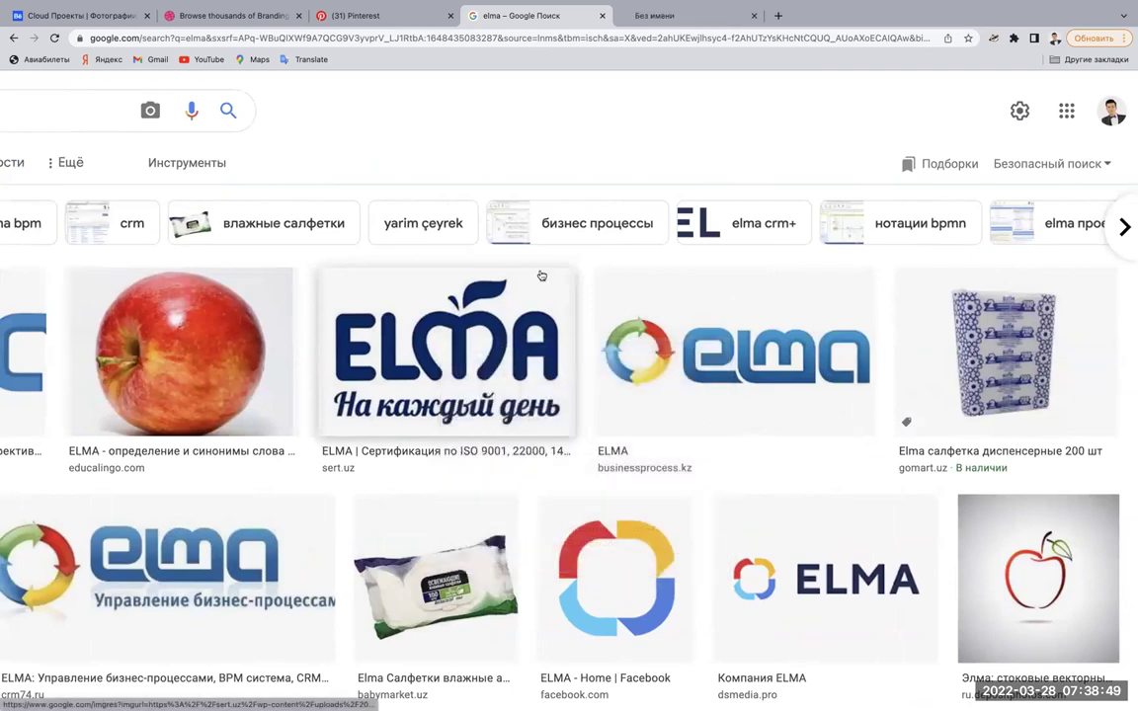
{"action": "left_click", "coordinate": [679, 15]}
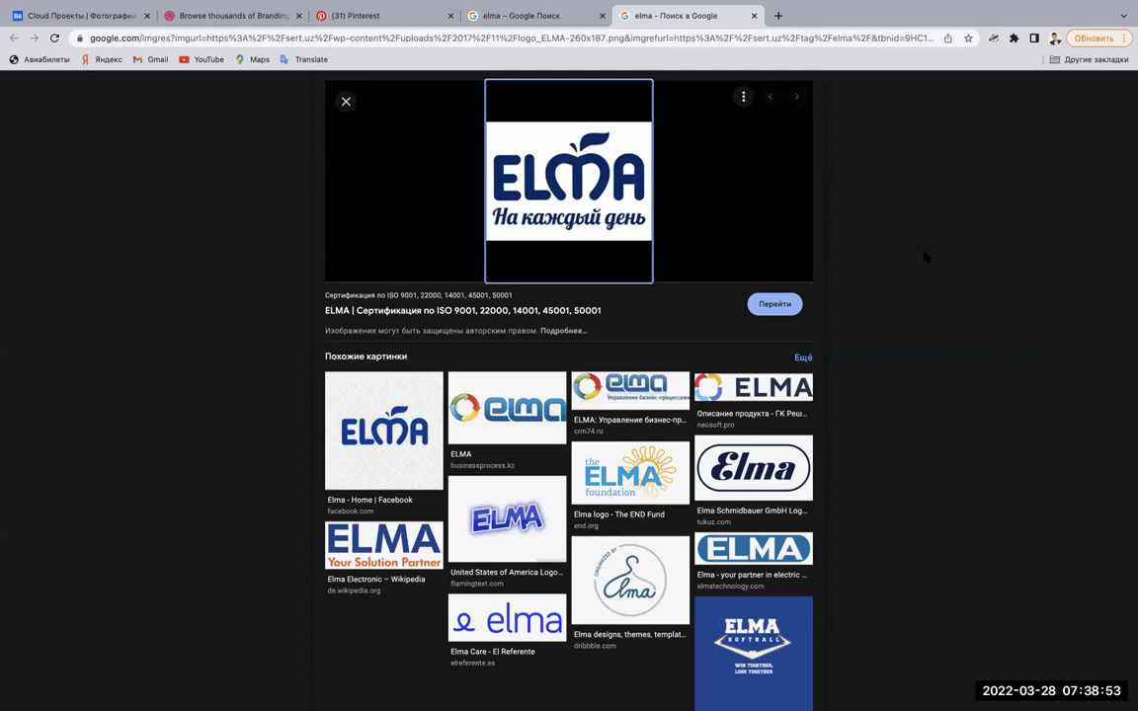
{"action": "mouse_move", "coordinate": [567, 181]}
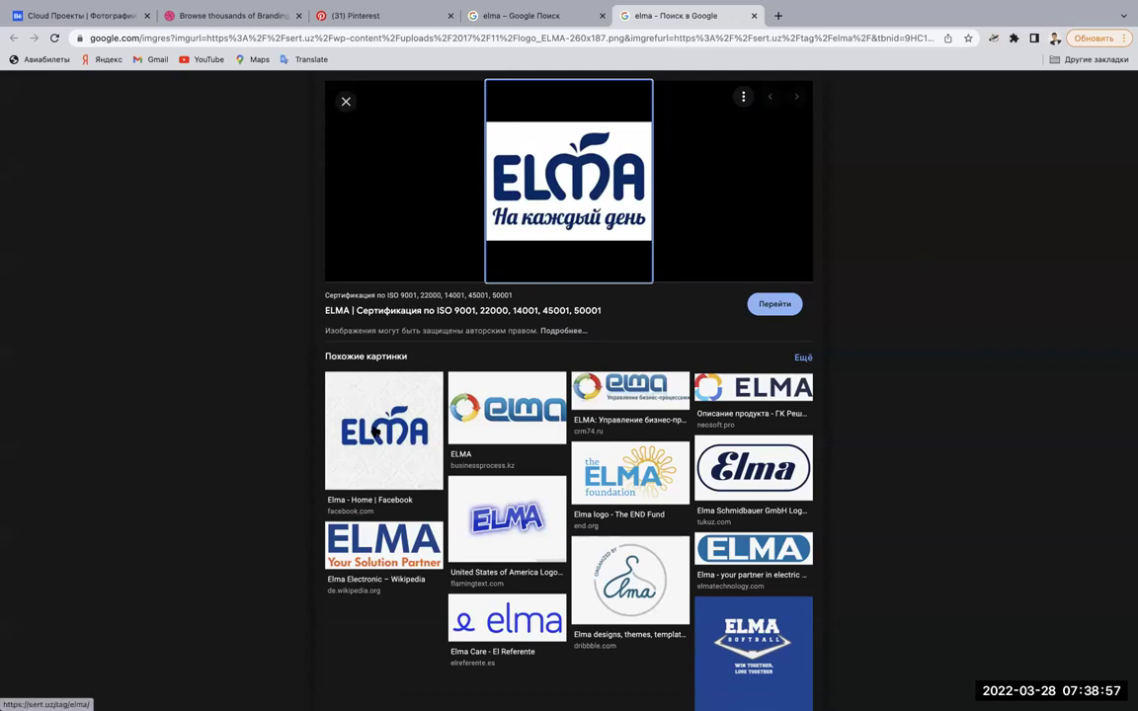
{"action": "left_click", "coordinate": [596, 195]}
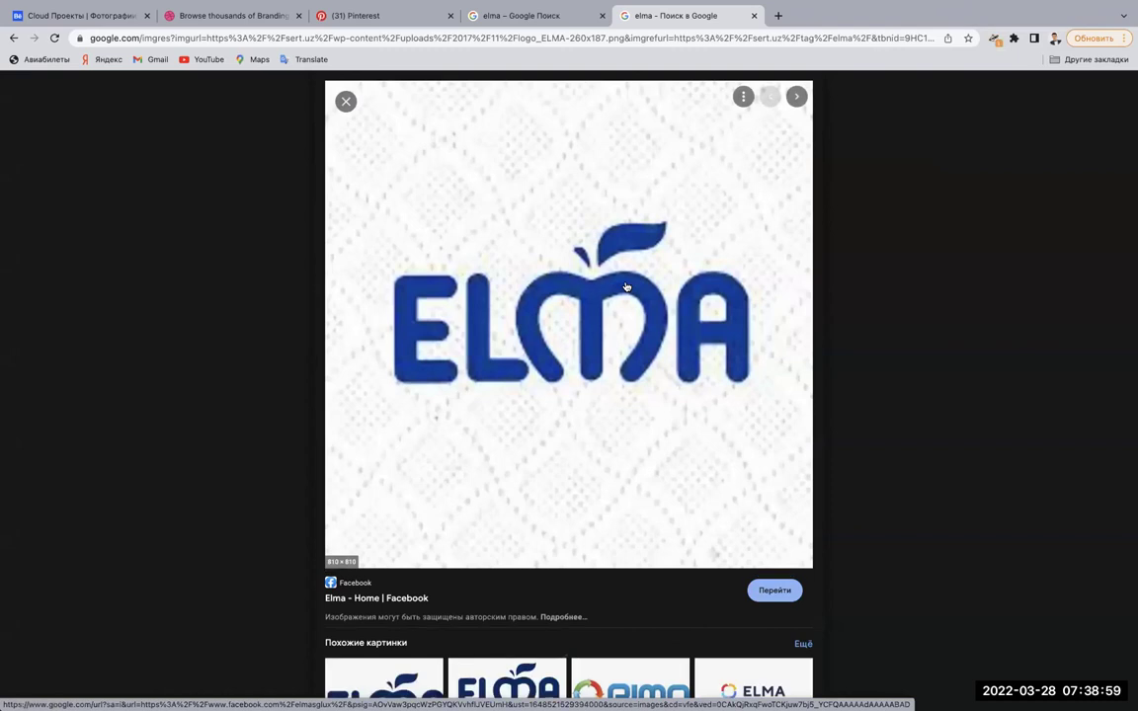
{"action": "scroll", "coordinate": [625, 287], "scroll_direction": "down", "scroll_amount": 5}
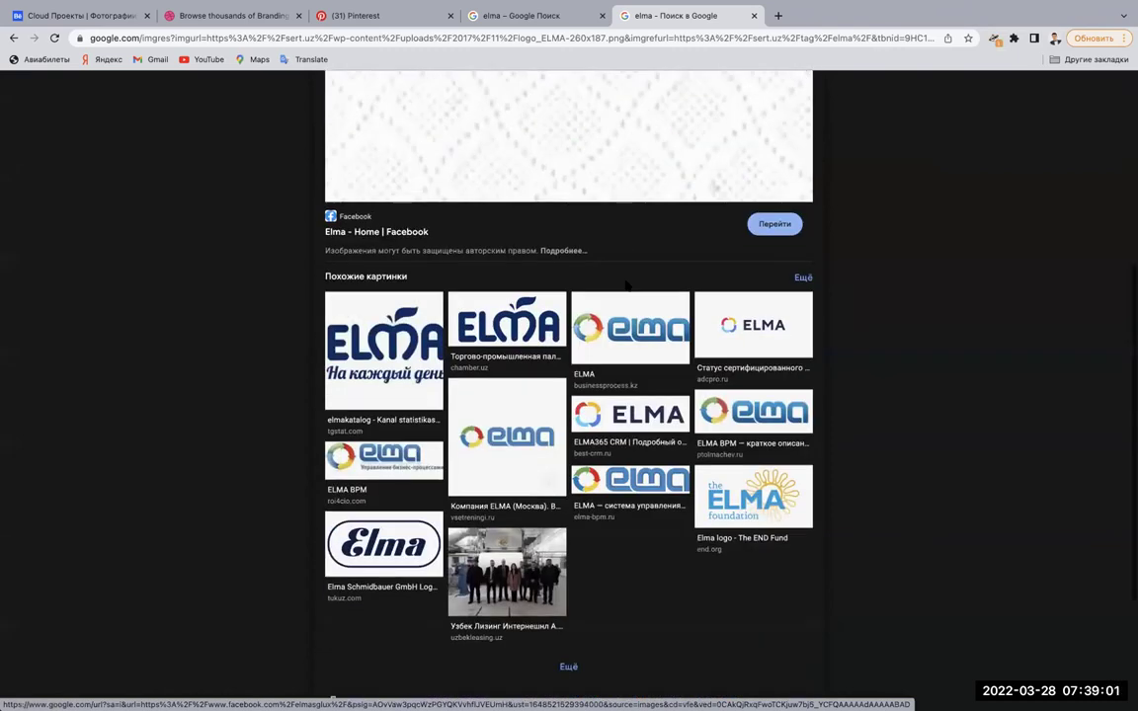
{"action": "left_click", "coordinate": [505, 321]}
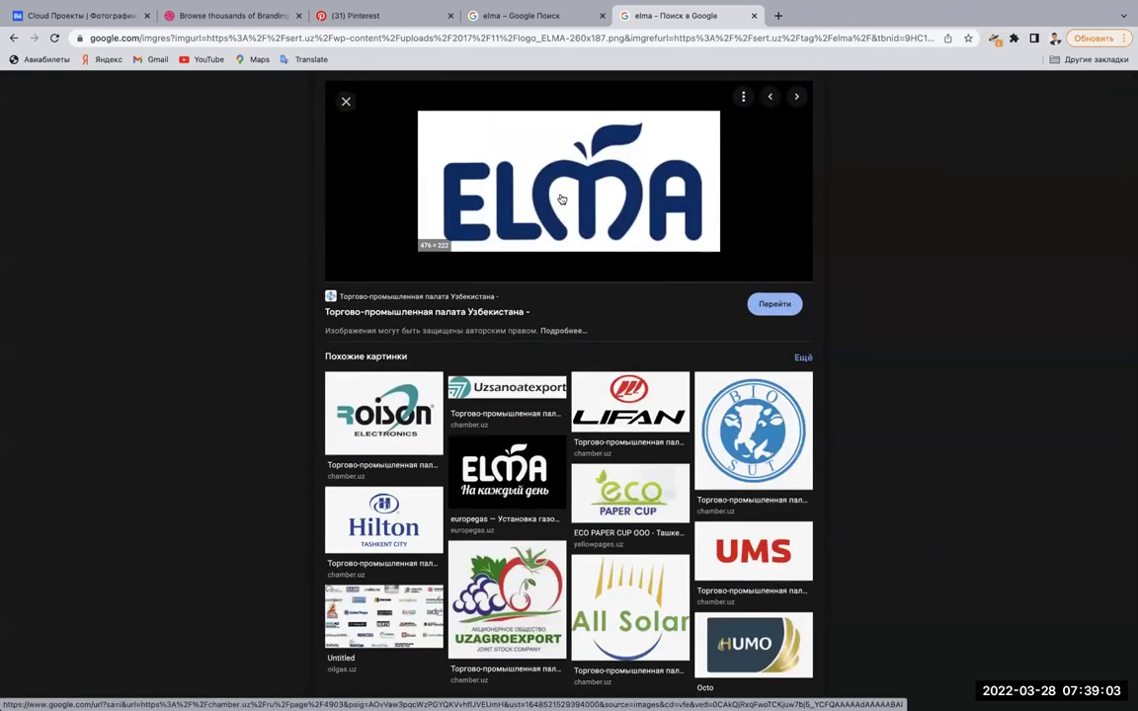
{"action": "right_click", "coordinate": [583, 178]}
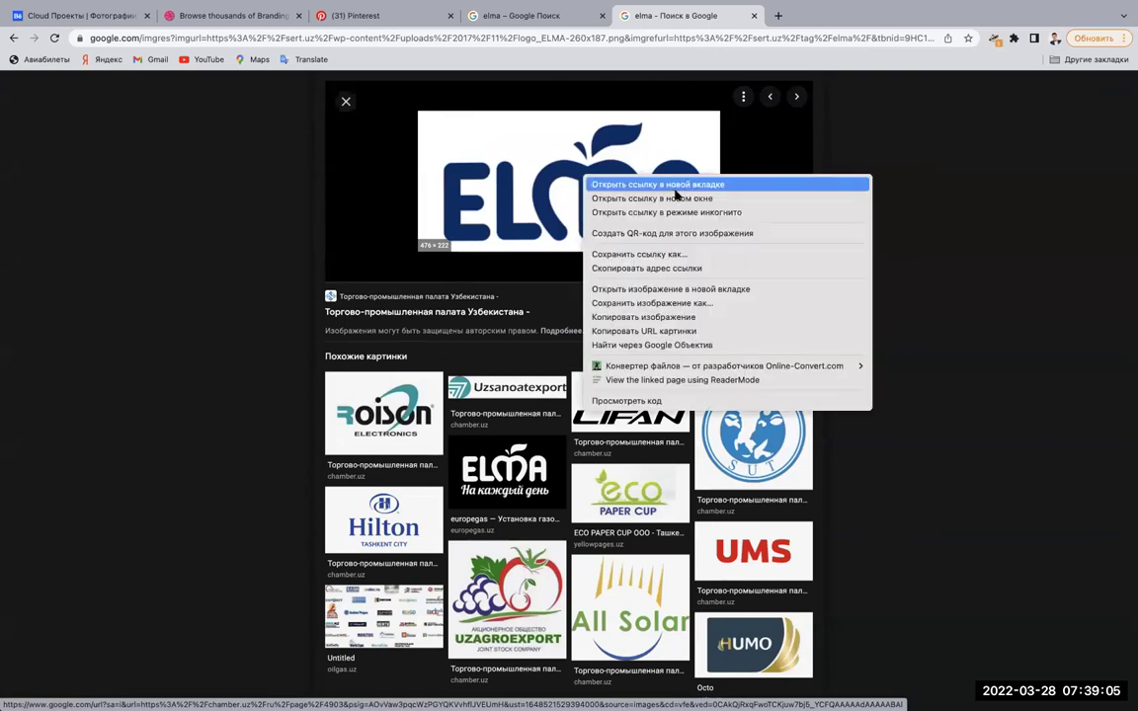
{"action": "left_click", "coordinate": [664, 303]}
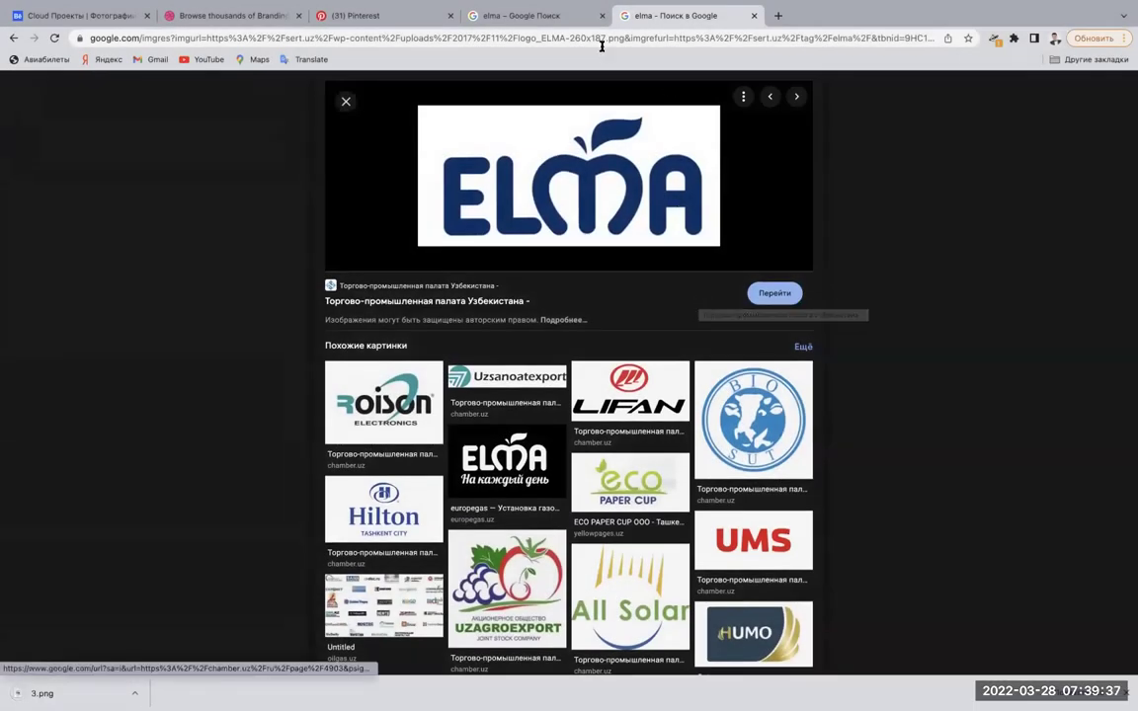
Close the ELMA tabs and run a Google Images search for 'sunlight' in a fresh tab.
{"action": "left_click", "coordinate": [602, 16]}
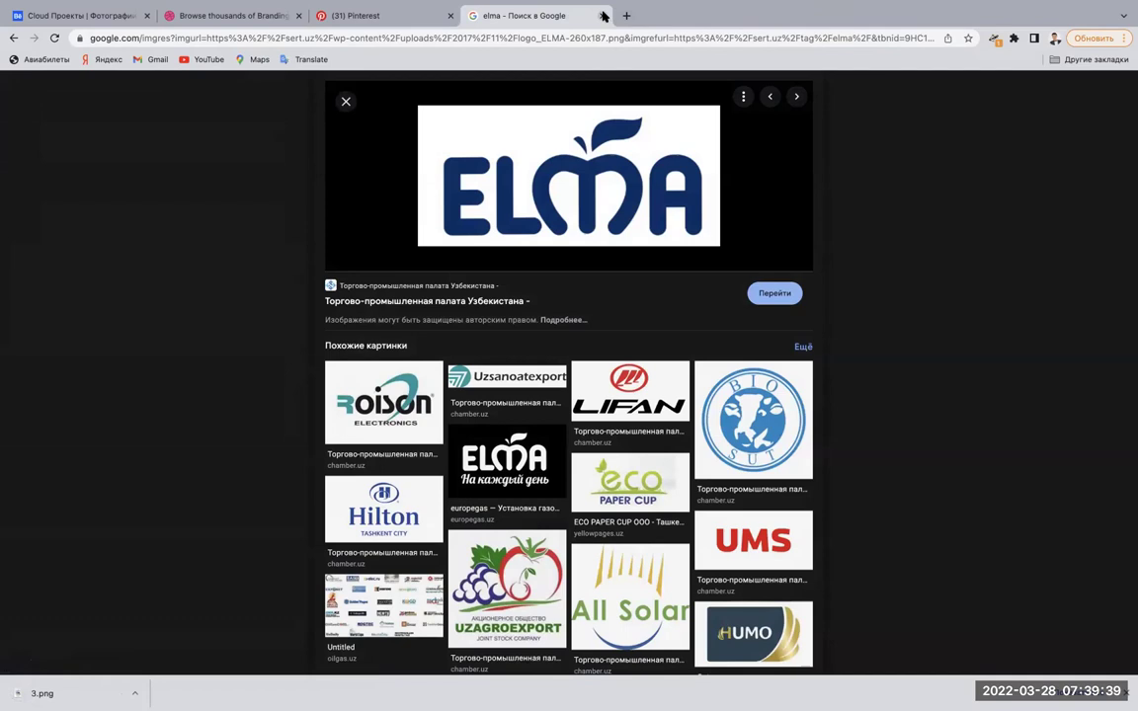
{"action": "middle_click", "coordinate": [545, 15]}
{"action": "left_click", "coordinate": [475, 16]}
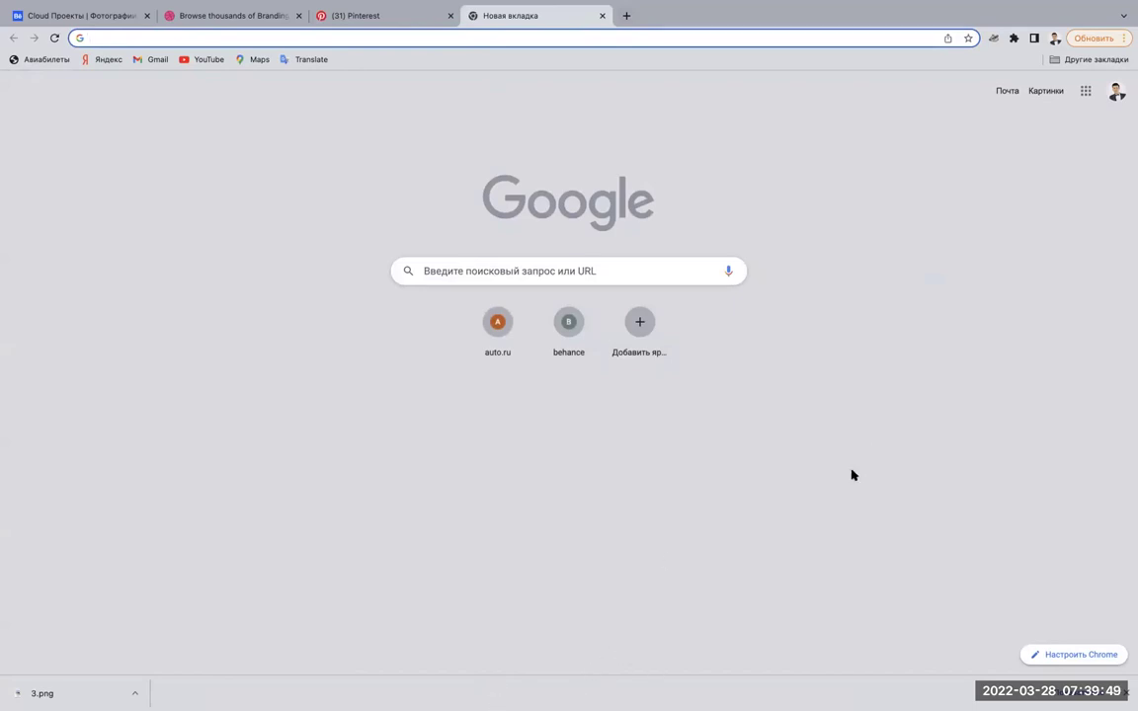
{"action": "left_click", "coordinate": [589, 273]}
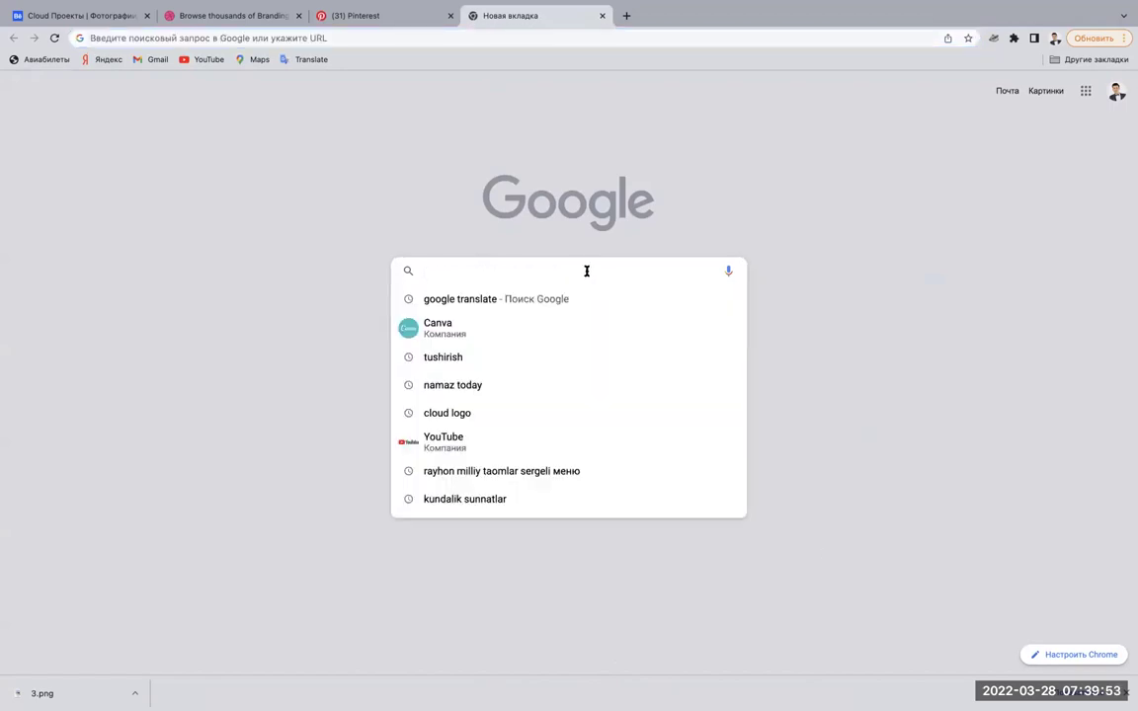
{"action": "type", "text": "sunlight"}
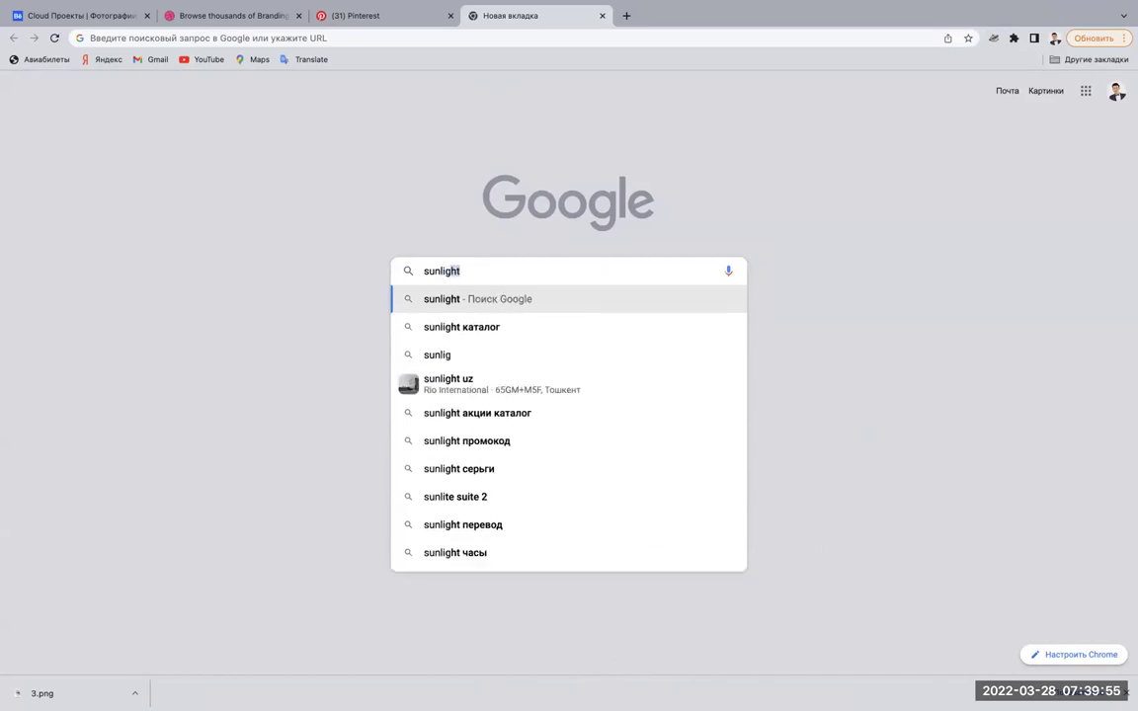
{"action": "key", "text": "Return"}
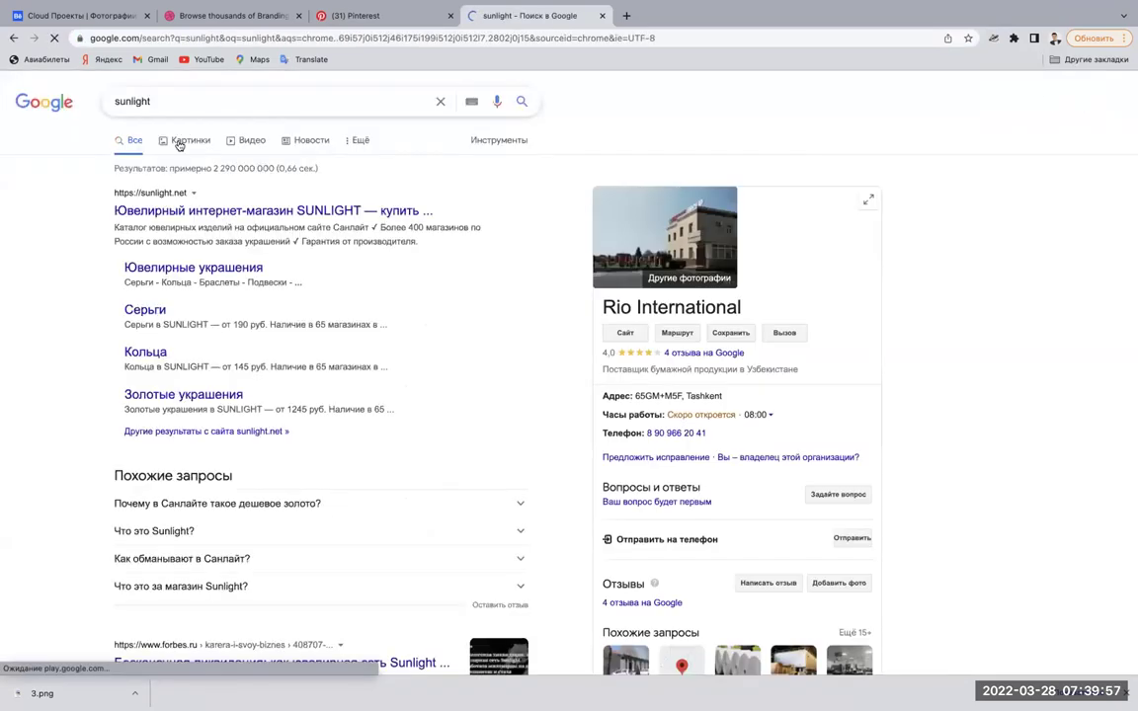
{"action": "left_click", "coordinate": [178, 139]}
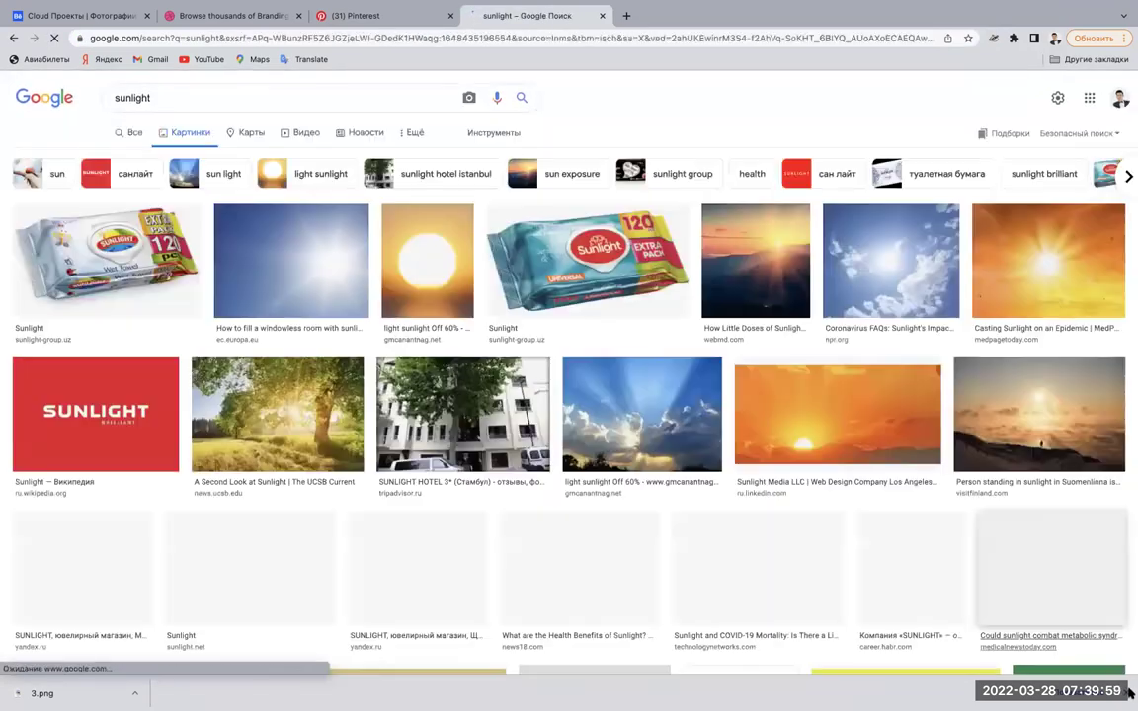
Refine the image query to 'sunlight logo', then to 'sunlight uz logo'.
{"action": "left_click", "coordinate": [210, 101]}
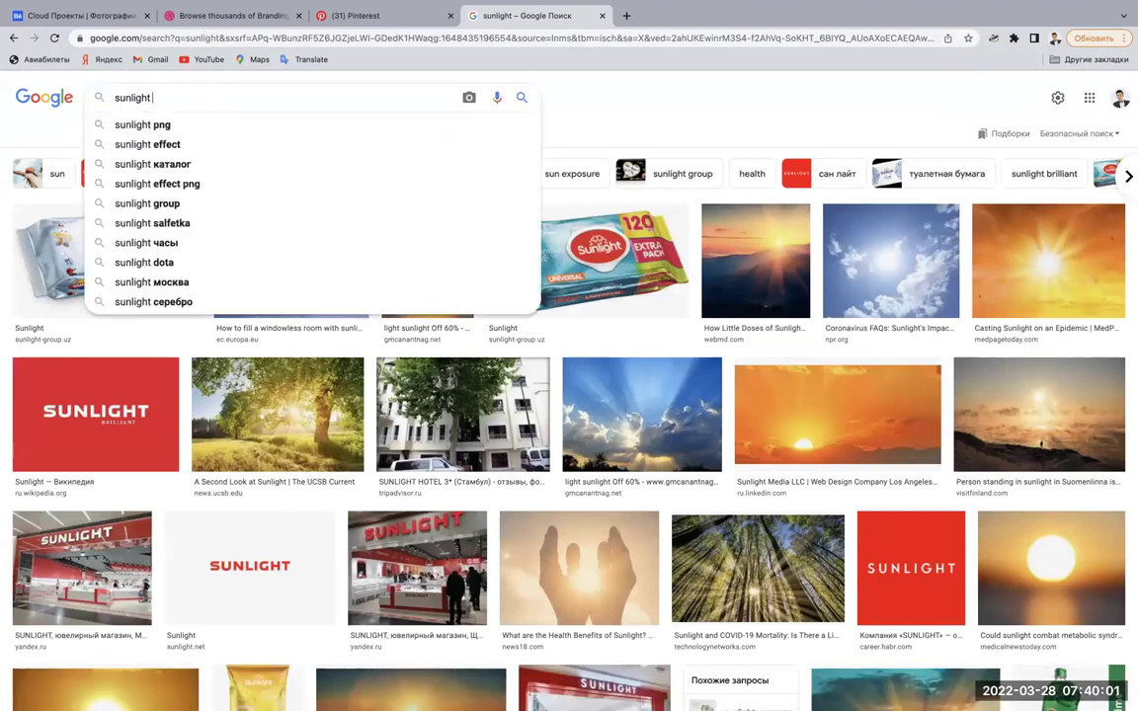
{"action": "type", "text": "logo"}
{"action": "key", "text": "Return"}
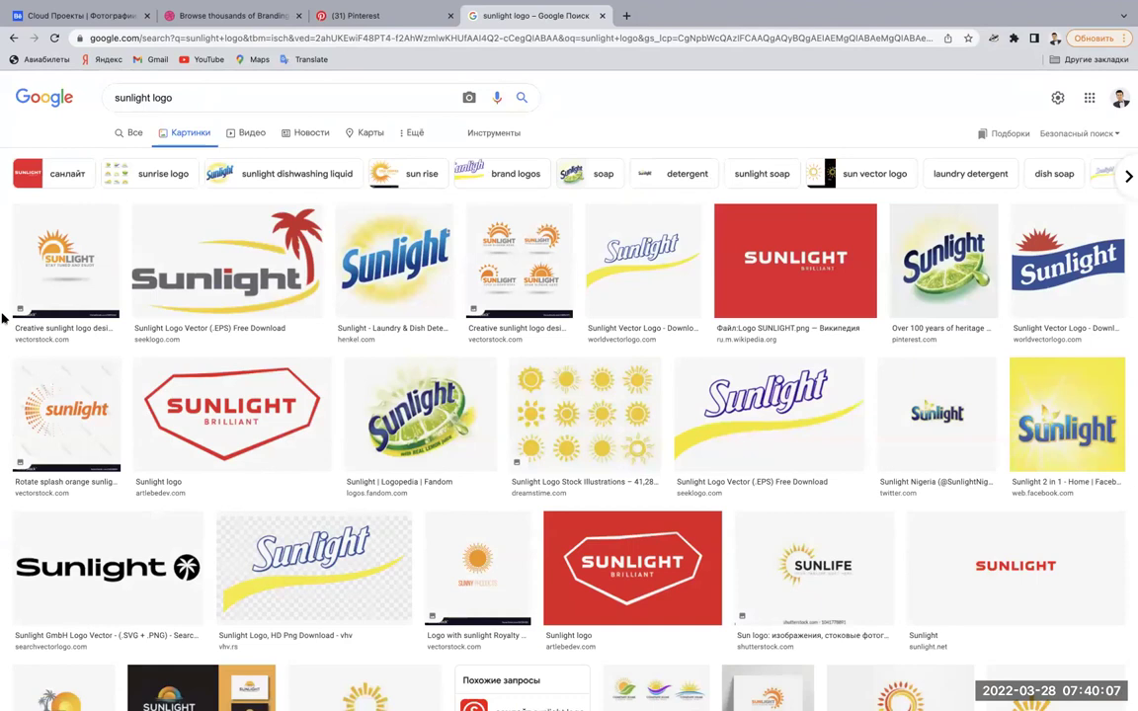
{"action": "scroll", "coordinate": [4, 317], "scroll_direction": "down", "scroll_amount": 1}
{"action": "scroll", "coordinate": [5, 317], "scroll_direction": "up", "scroll_amount": 1}
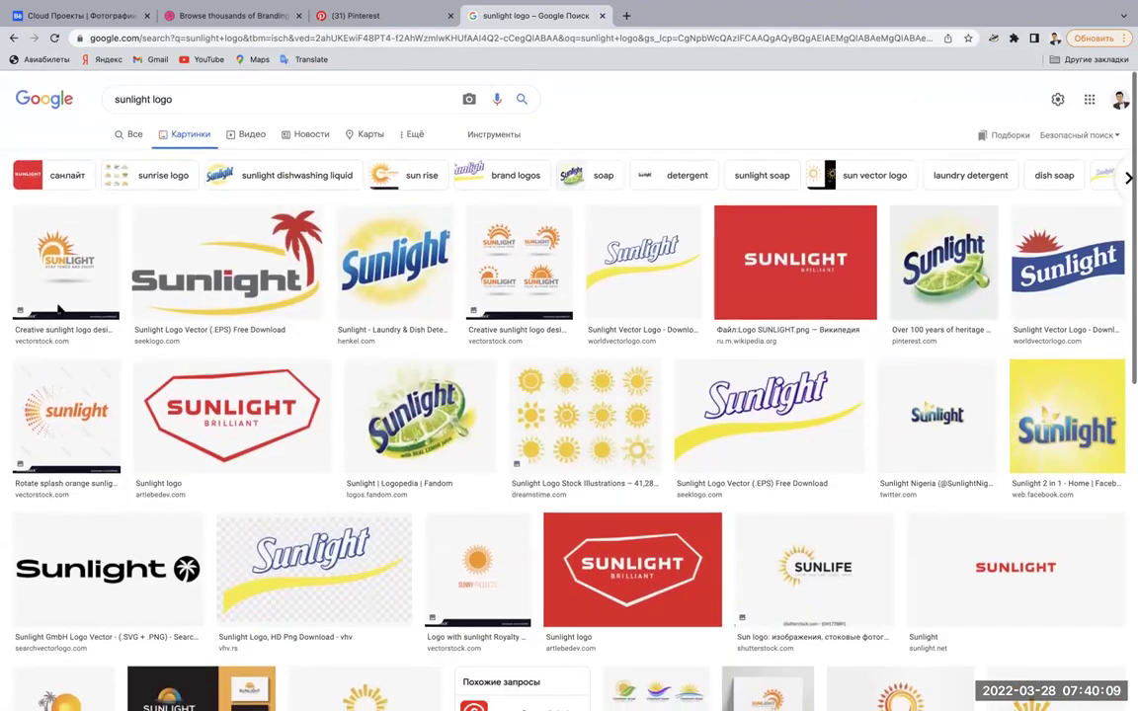
{"action": "left_click", "coordinate": [153, 97]}
{"action": "type", "text": "u"}
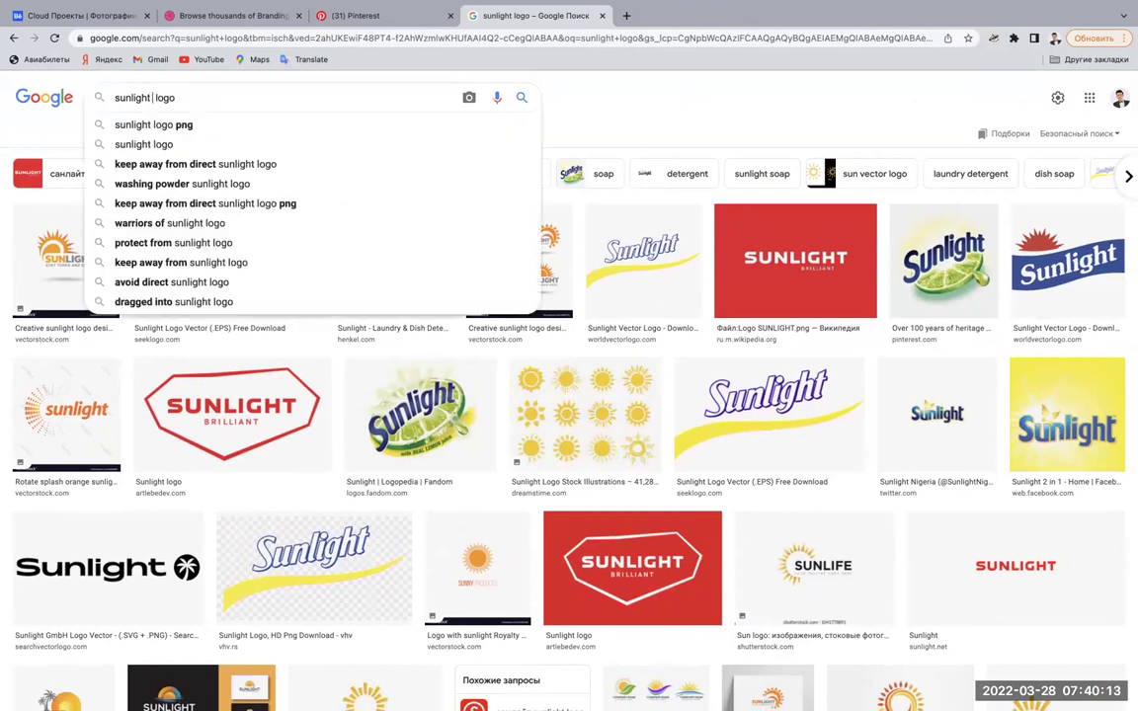
{"action": "type", "text": "z"}
{"action": "key", "text": "Return"}
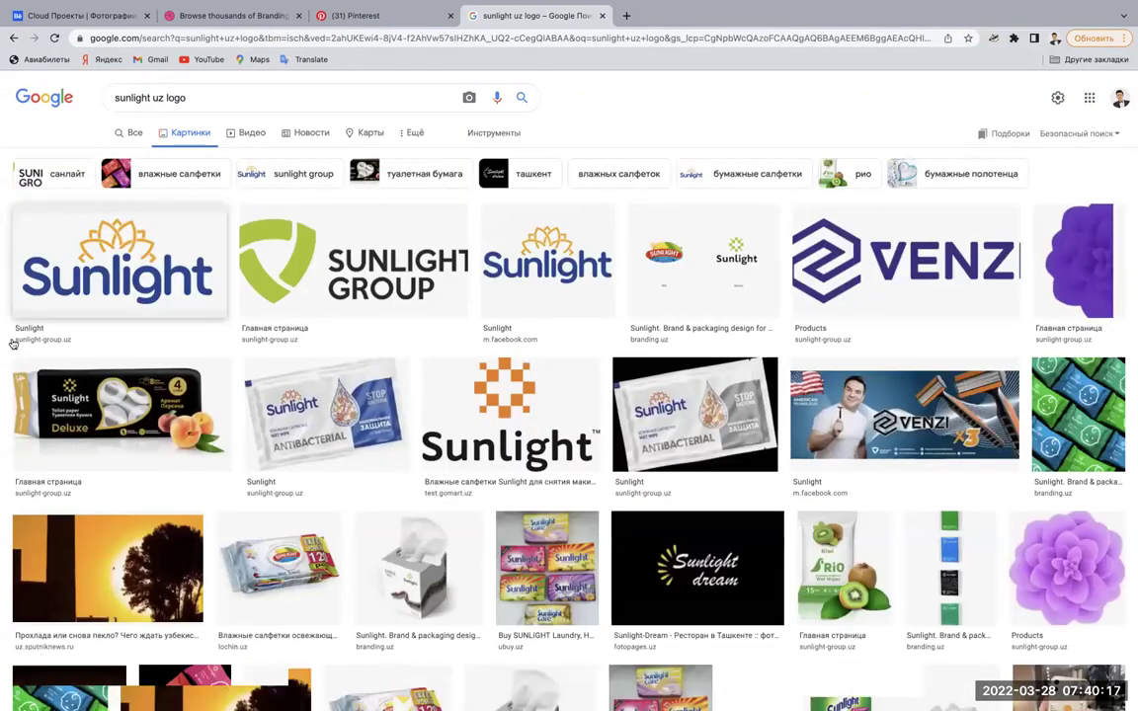
Compare several Sunlight logo previews and save the sunlight-group.uz logo as Без названия.png.
{"action": "left_click", "coordinate": [13, 343]}
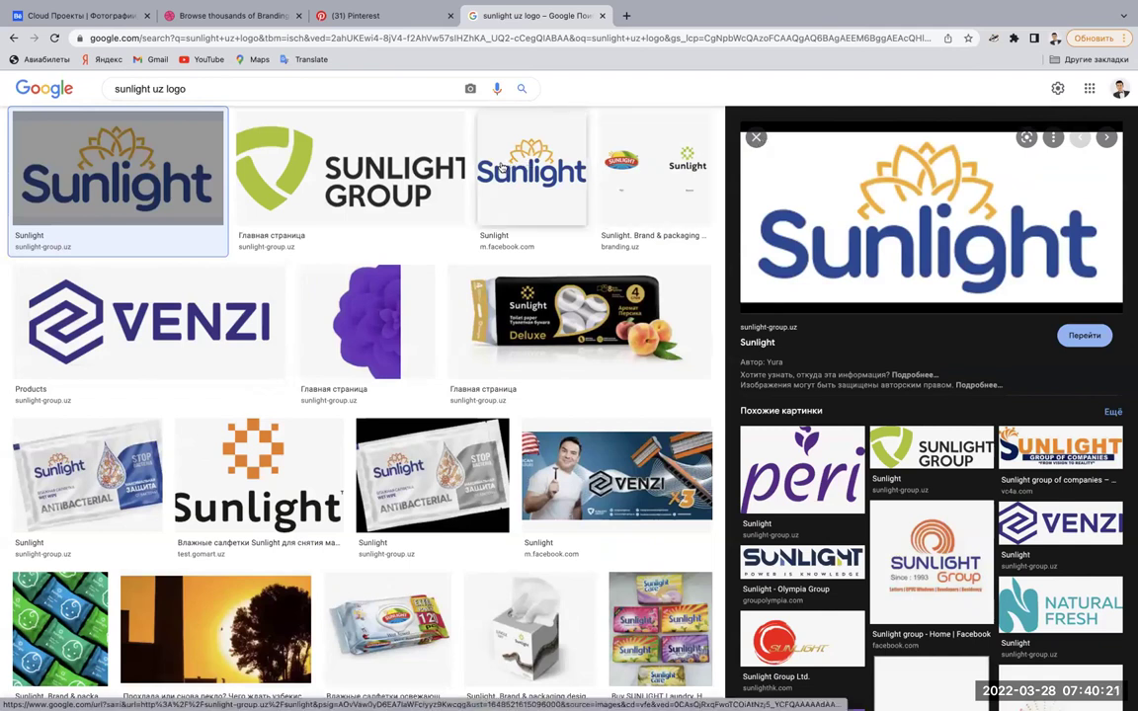
{"action": "left_click", "coordinate": [415, 173]}
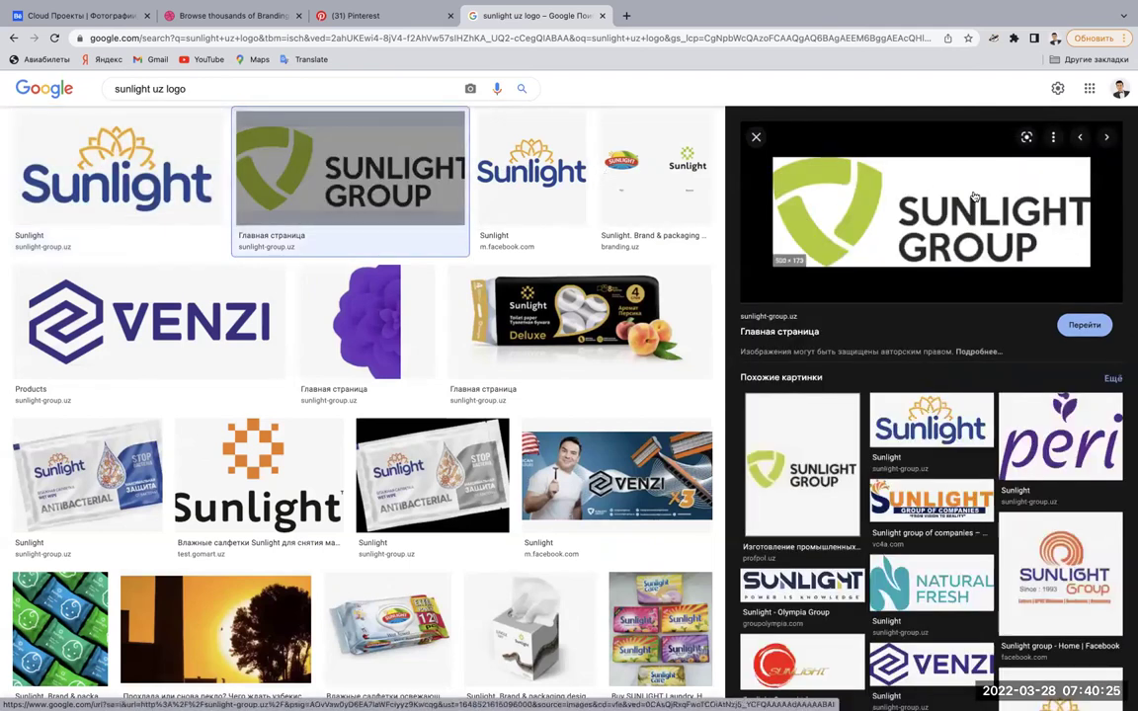
{"action": "left_click", "coordinate": [551, 184]}
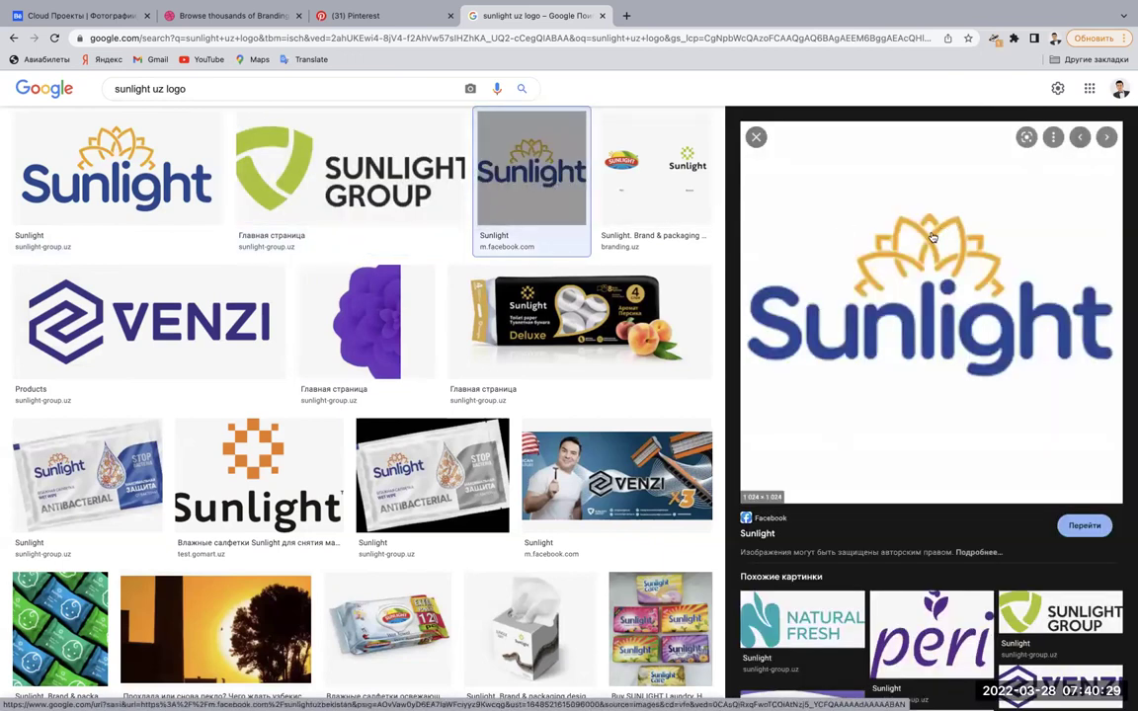
{"action": "left_click", "coordinate": [129, 168]}
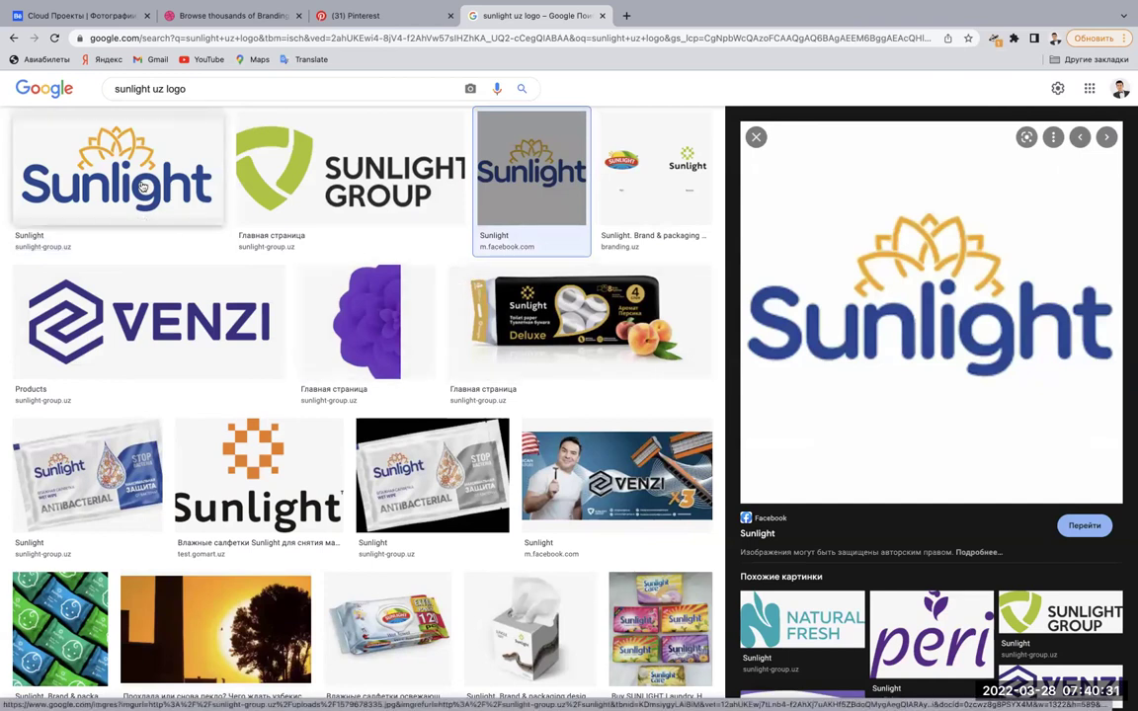
{"action": "right_click", "coordinate": [829, 185]}
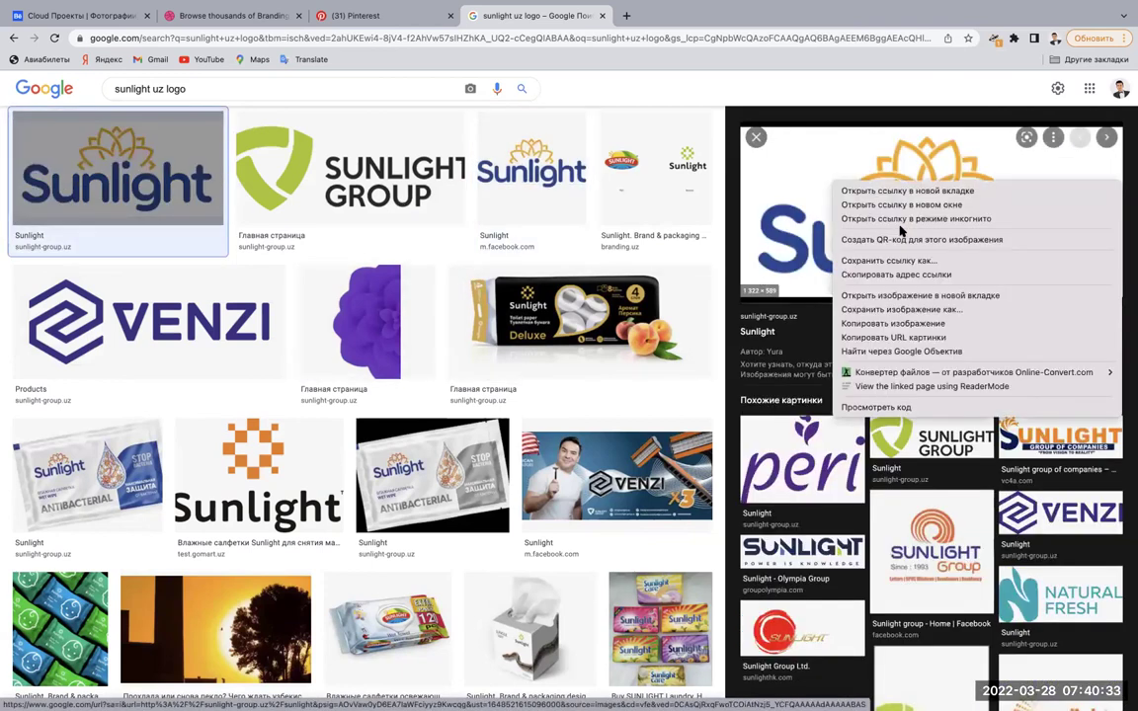
{"action": "left_click", "coordinate": [885, 310]}
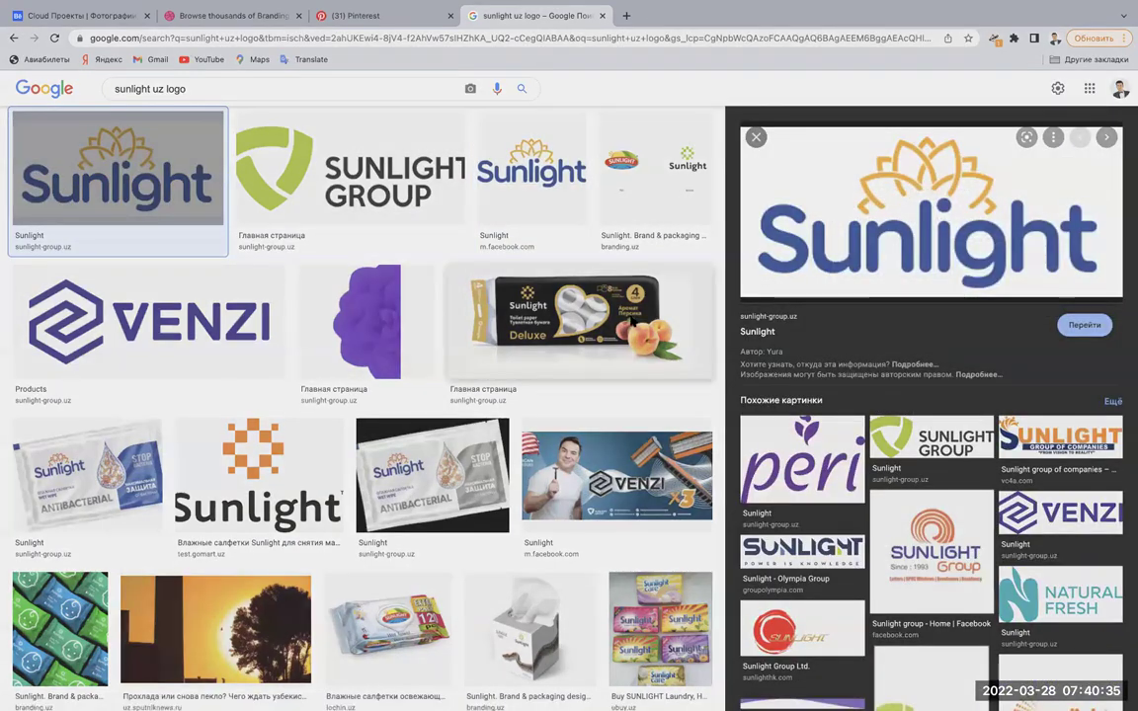
{"action": "key", "text": "Return"}
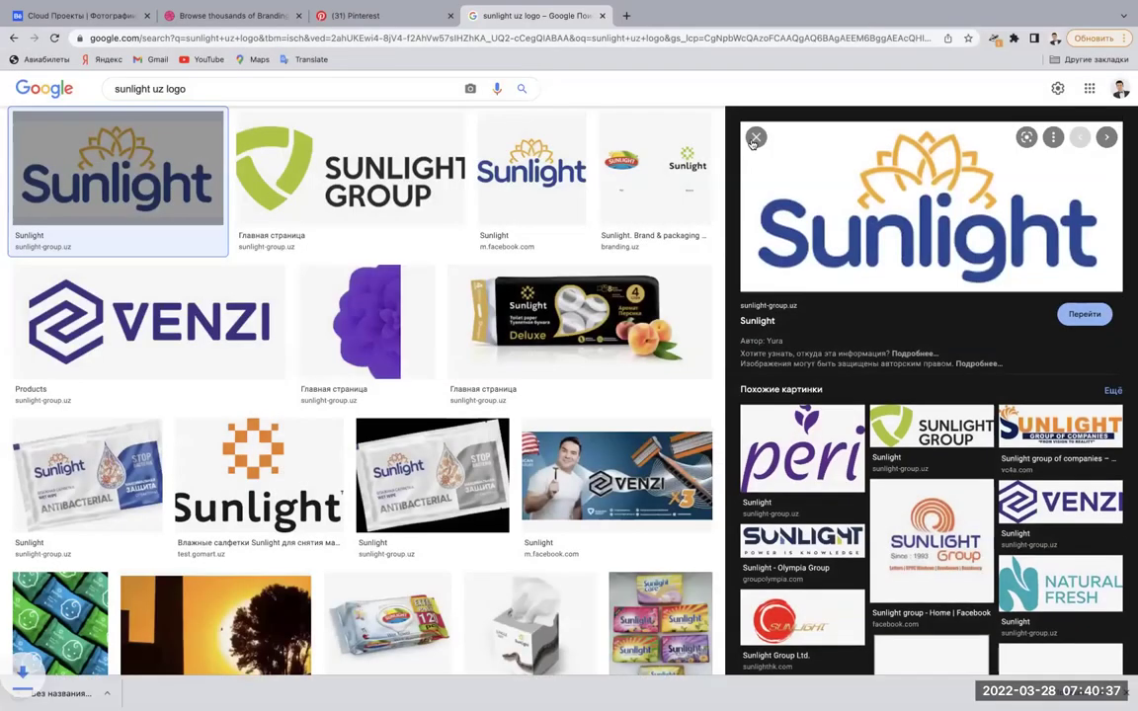
{"action": "key", "text": "Escape"}
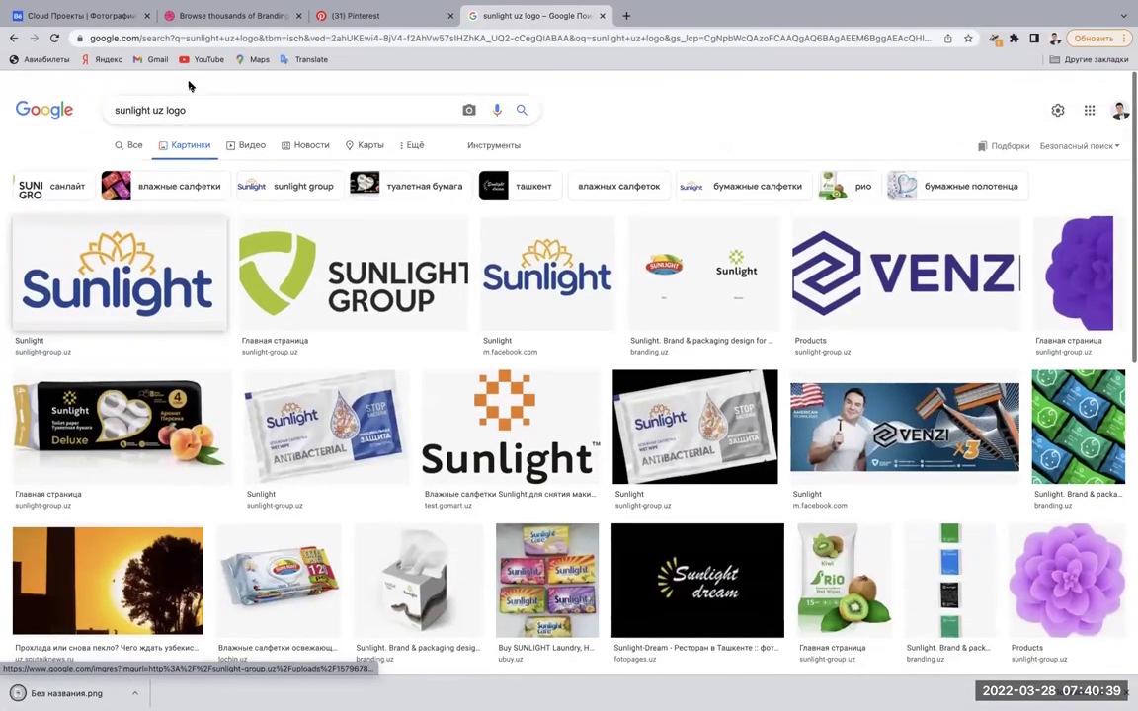
{"action": "triple_click", "coordinate": [202, 94]}
Search images for 'nilpak uz' and preview the Nilpak boxed-napkins logo and its source page.
{"action": "type", "text": "nilp"}
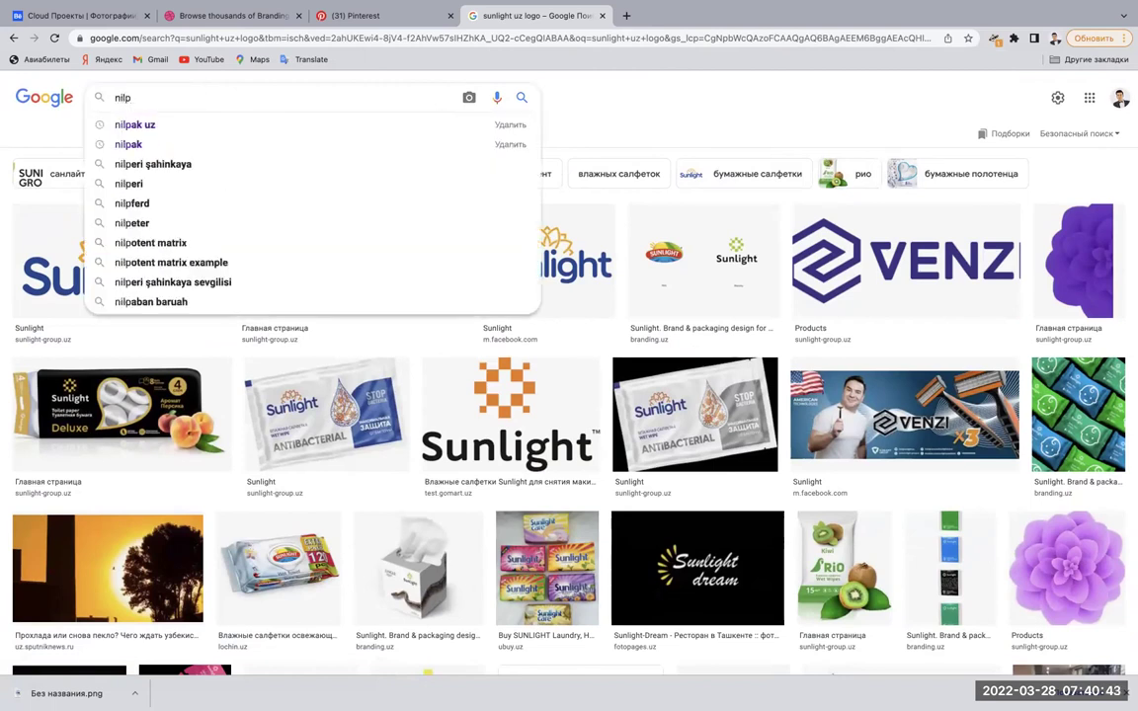
{"action": "type", "text": "ak"}
{"action": "left_click", "coordinate": [121, 125]}
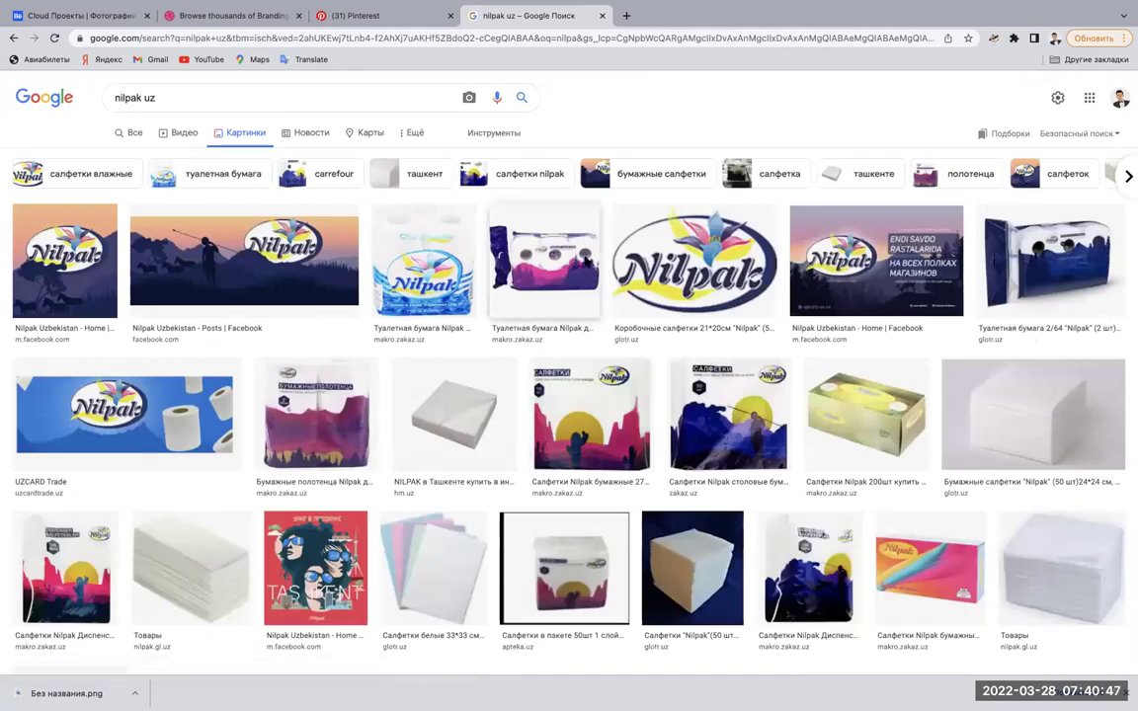
{"action": "left_click", "coordinate": [691, 259]}
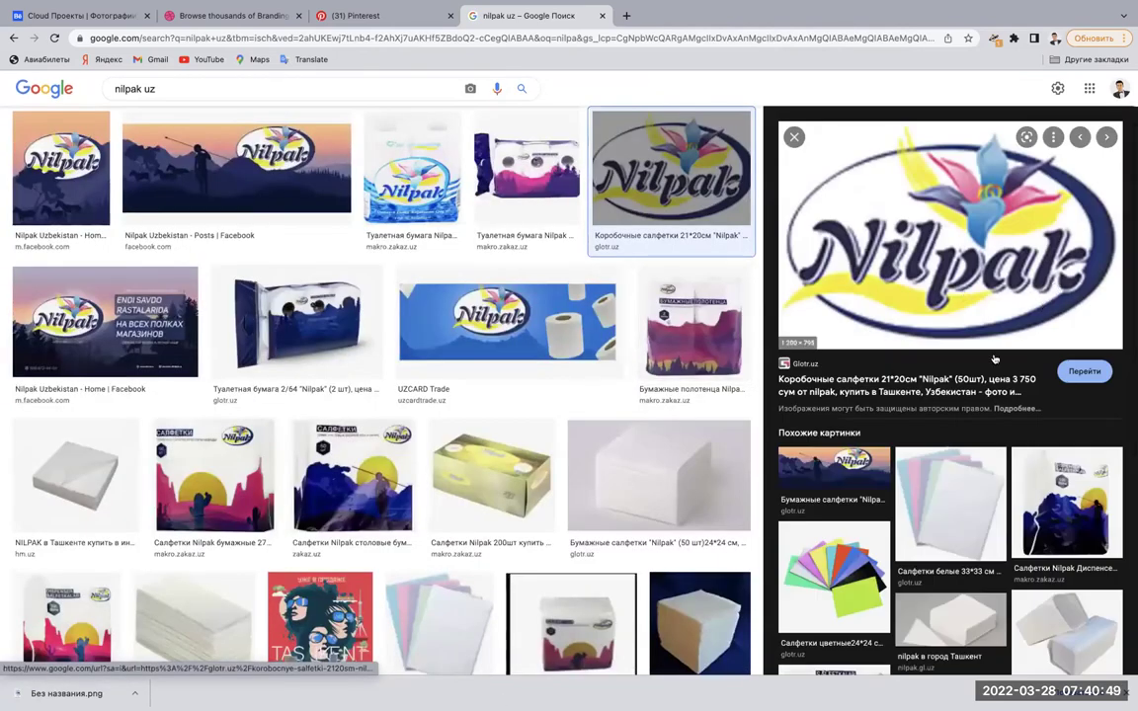
{"action": "left_click", "coordinate": [793, 137]}
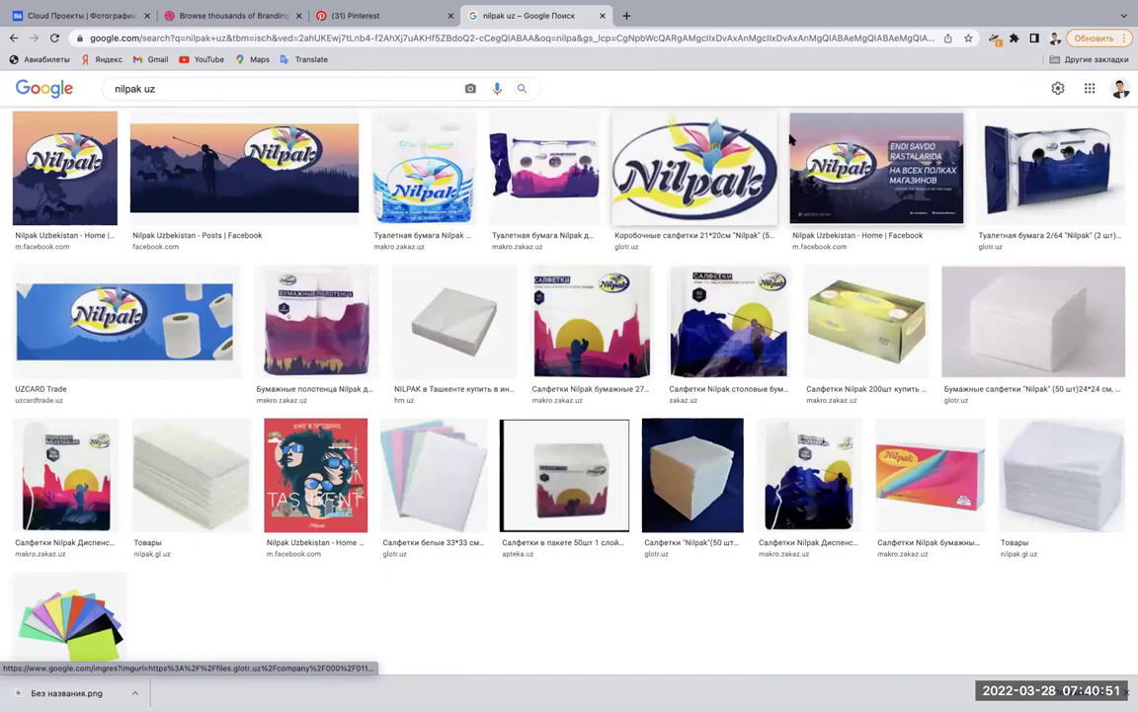
{"action": "scroll", "coordinate": [780, 198], "scroll_direction": "down", "scroll_amount": 3}
{"action": "scroll", "coordinate": [756, 262], "scroll_direction": "up", "scroll_amount": 5}
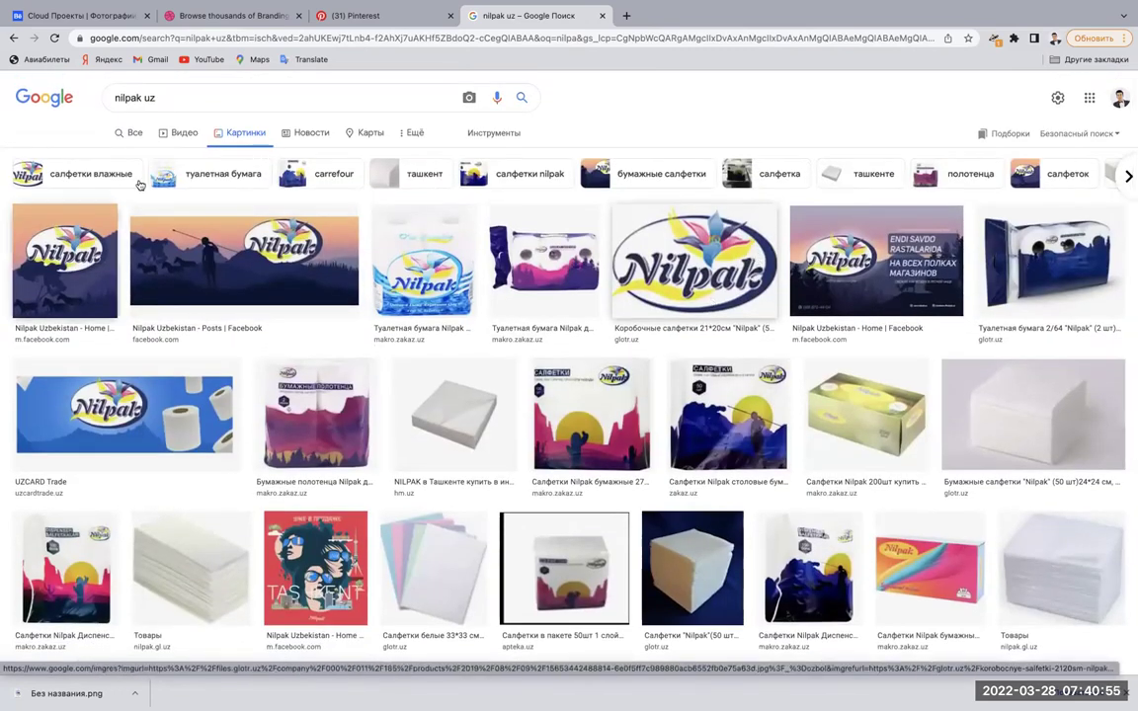
{"action": "left_click", "coordinate": [702, 255]}
{"action": "scroll", "coordinate": [1007, 255], "scroll_direction": "down", "scroll_amount": 1}
{"action": "scroll", "coordinate": [1008, 259], "scroll_direction": "up", "scroll_amount": 1}
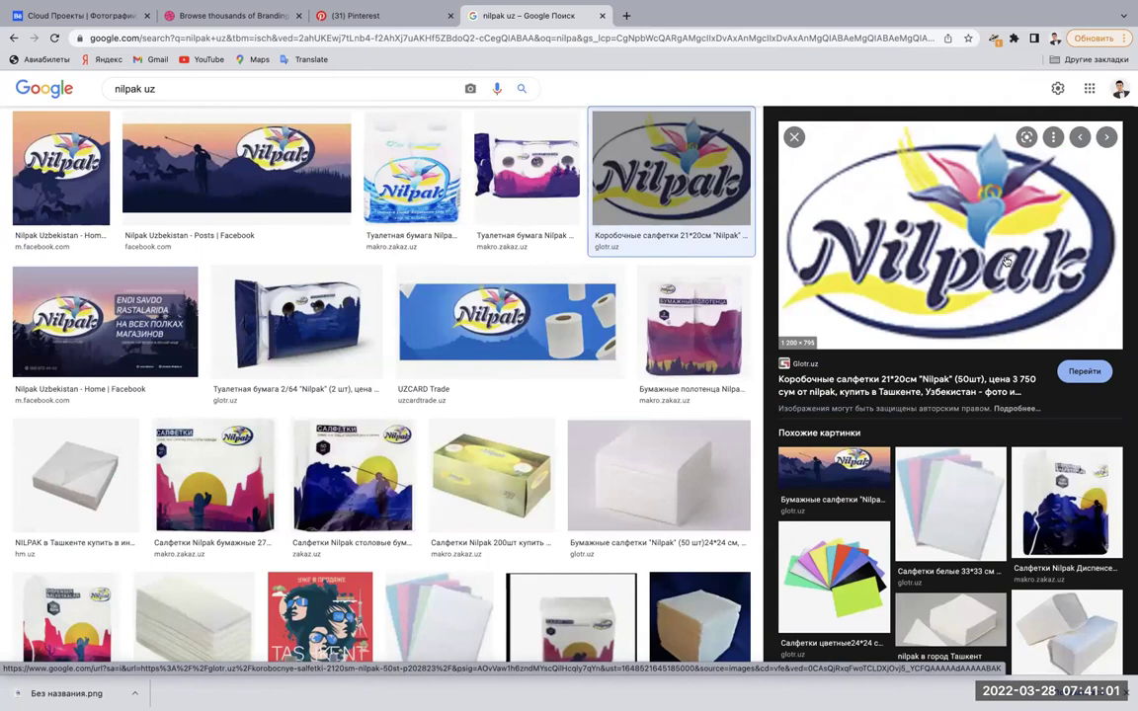
{"action": "left_click", "coordinate": [926, 194]}
{"action": "key", "text": "ctrl+w"}
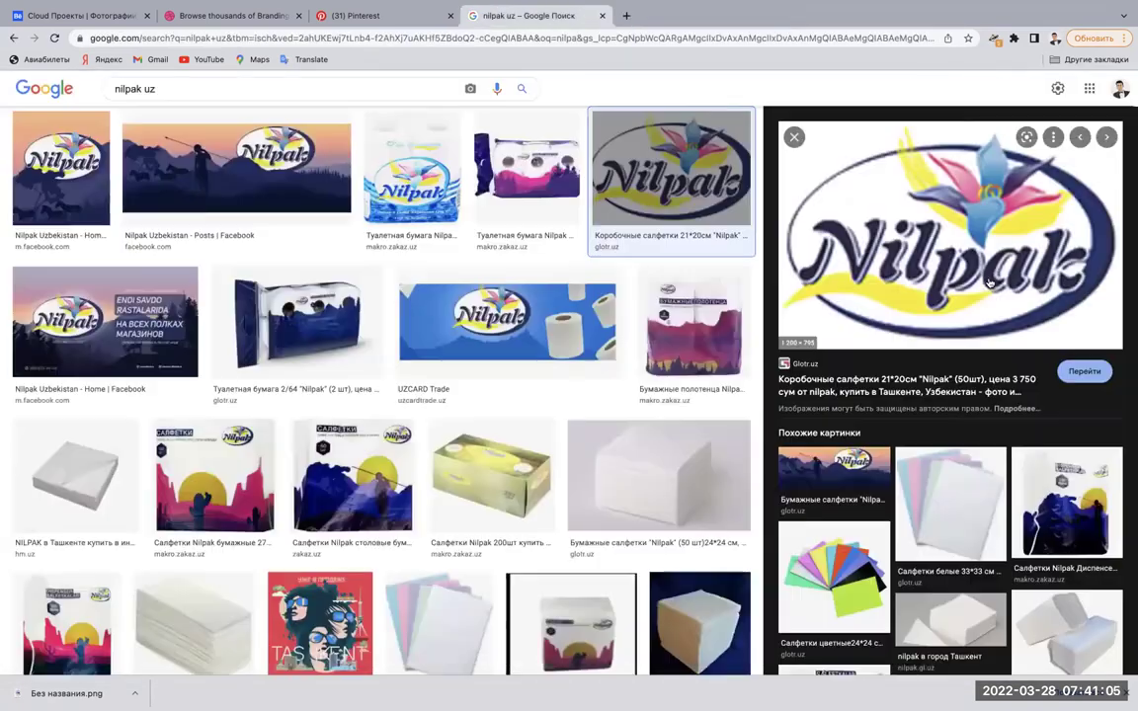
Save the glotr.uz Nilpak logo as a JPEG file and close the preview.
{"action": "right_click", "coordinate": [993, 237]}
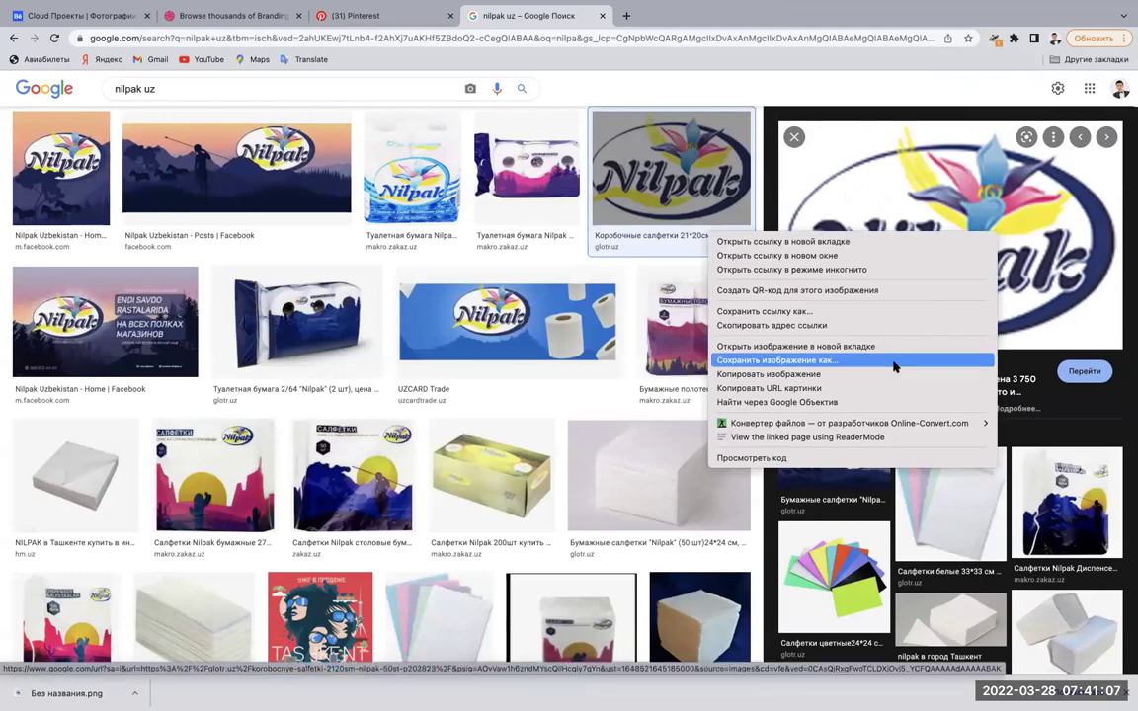
{"action": "left_click", "coordinate": [894, 366]}
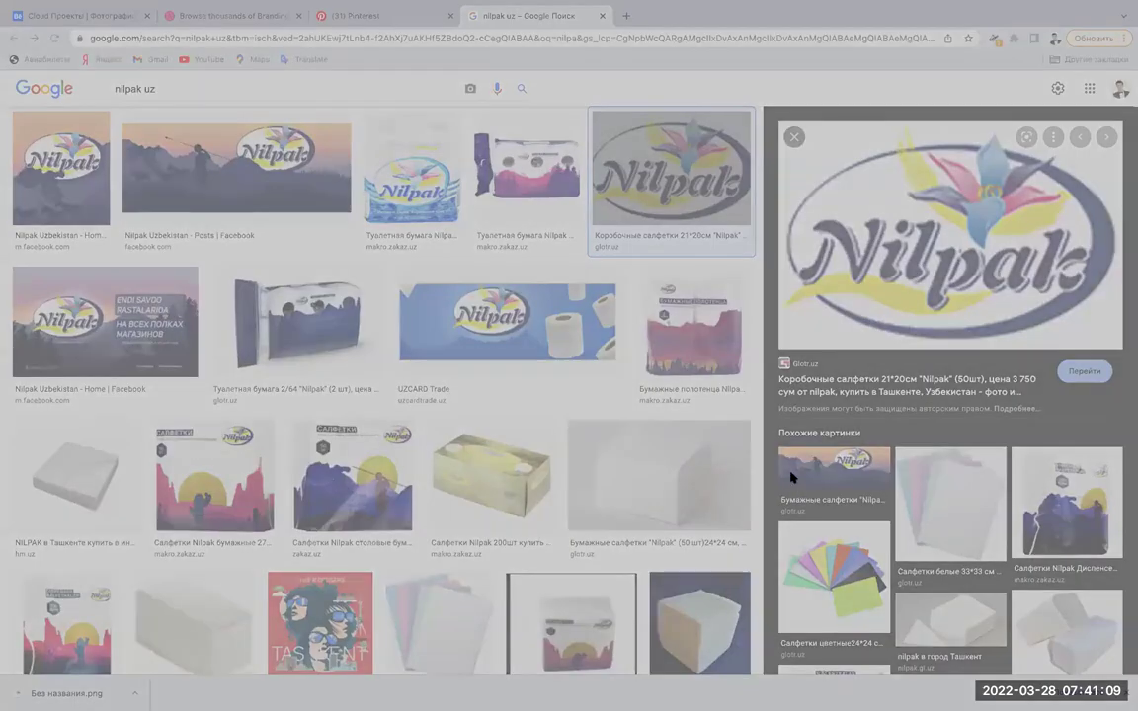
{"action": "key", "text": "Return"}
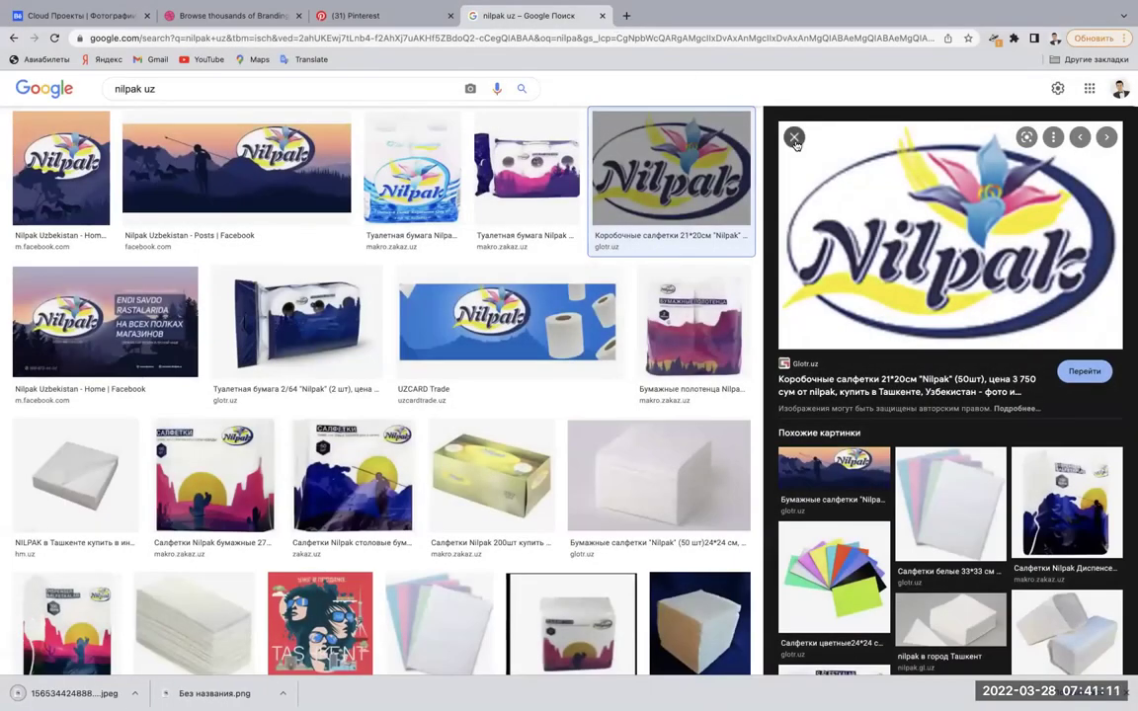
{"action": "left_click", "coordinate": [794, 138]}
{"action": "scroll", "coordinate": [198, 122], "scroll_direction": "up", "scroll_amount": 2}
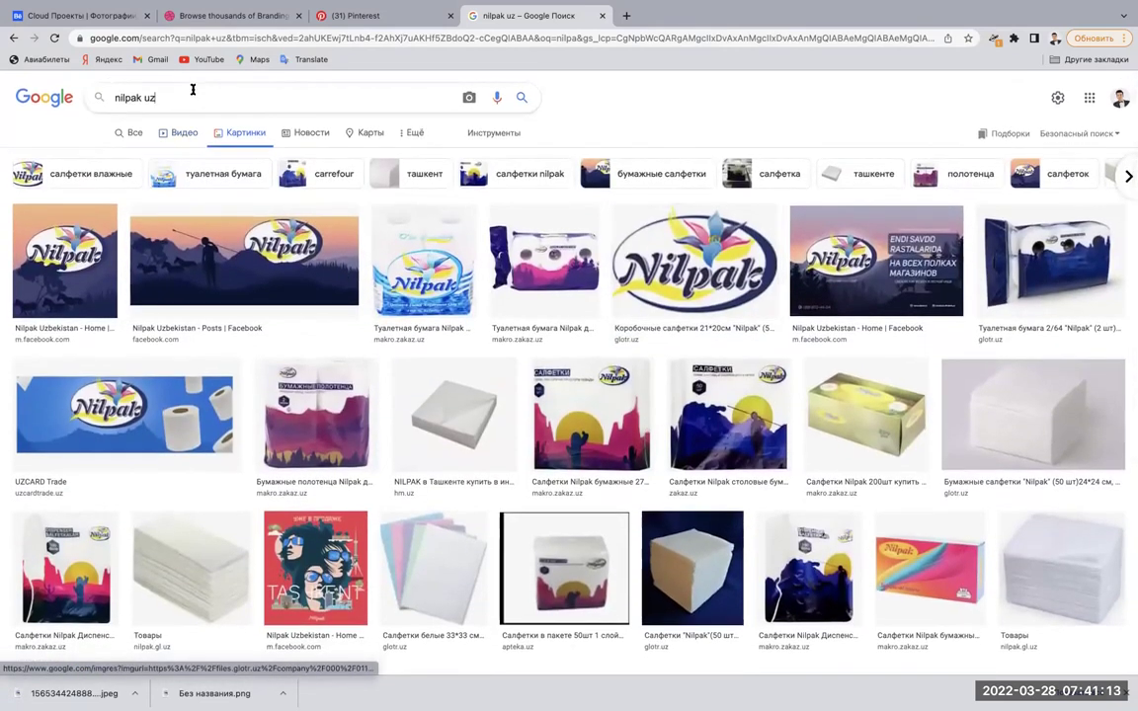
Search images for 'kleenex logo' and save the logos-world Kleenex logo as Kleenex-Logo.png.
{"action": "triple_click", "coordinate": [193, 90]}
{"action": "type", "text": "klee"}
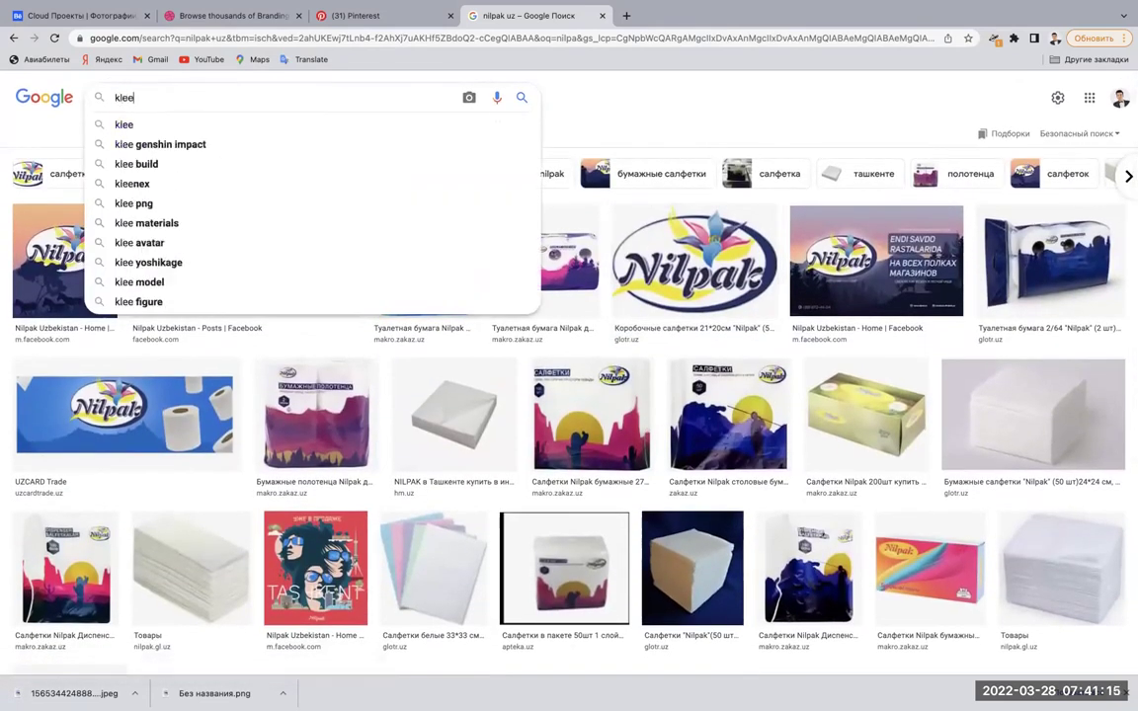
{"action": "type", "text": "ne"}
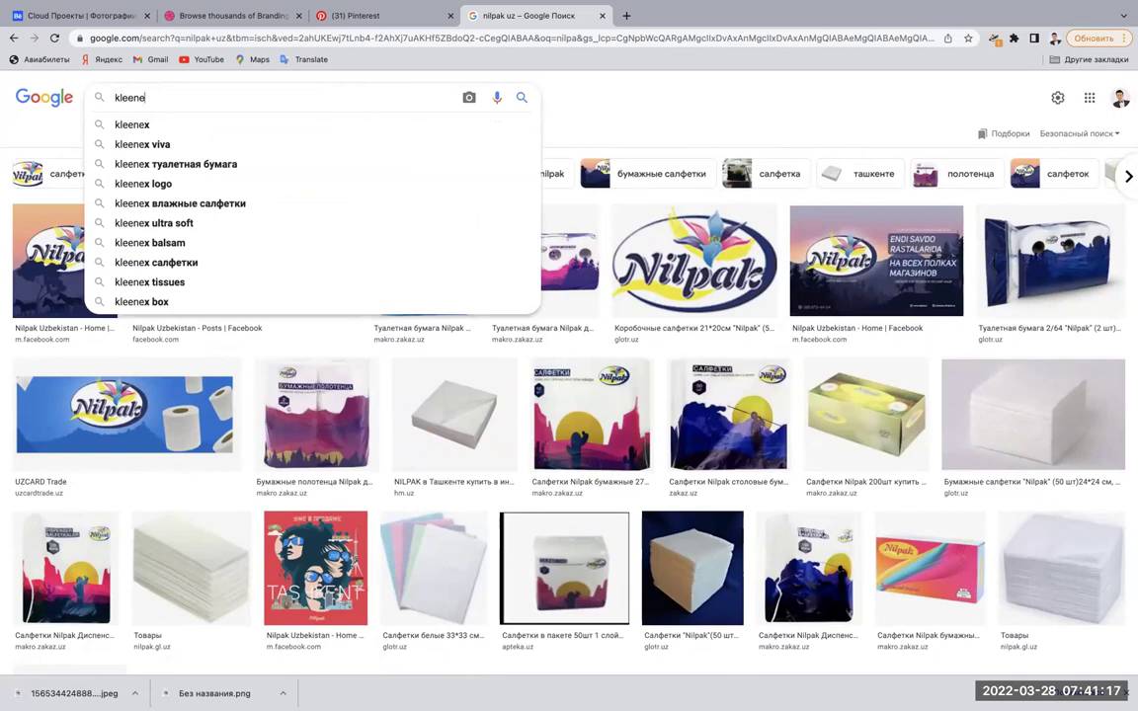
{"action": "type", "text": "x"}
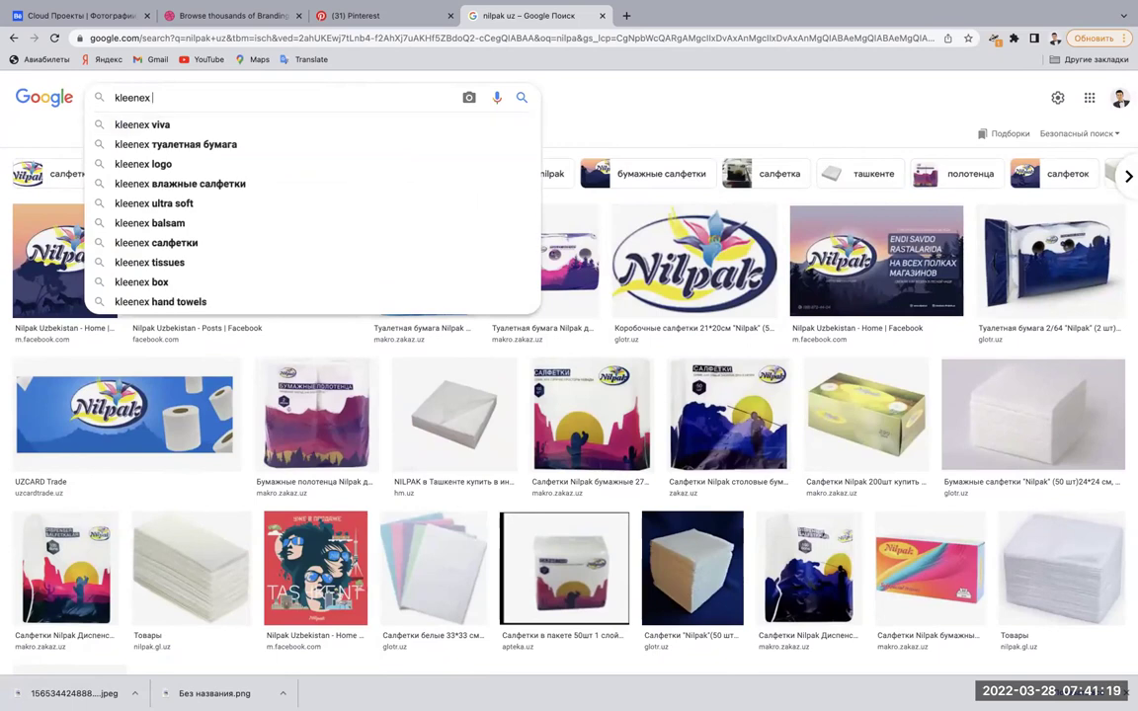
{"action": "key", "text": "Down"}
{"action": "key", "text": "Down"}
{"action": "key", "text": "Down"}
{"action": "key", "text": "Return"}
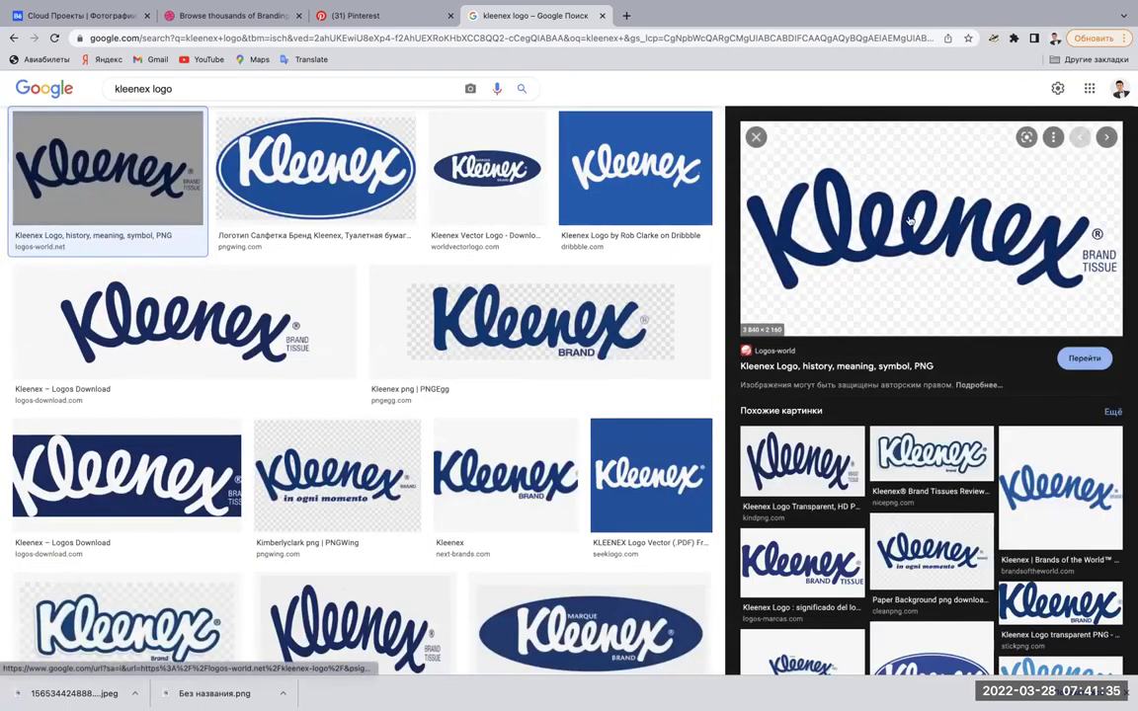
{"action": "right_click", "coordinate": [825, 190]}
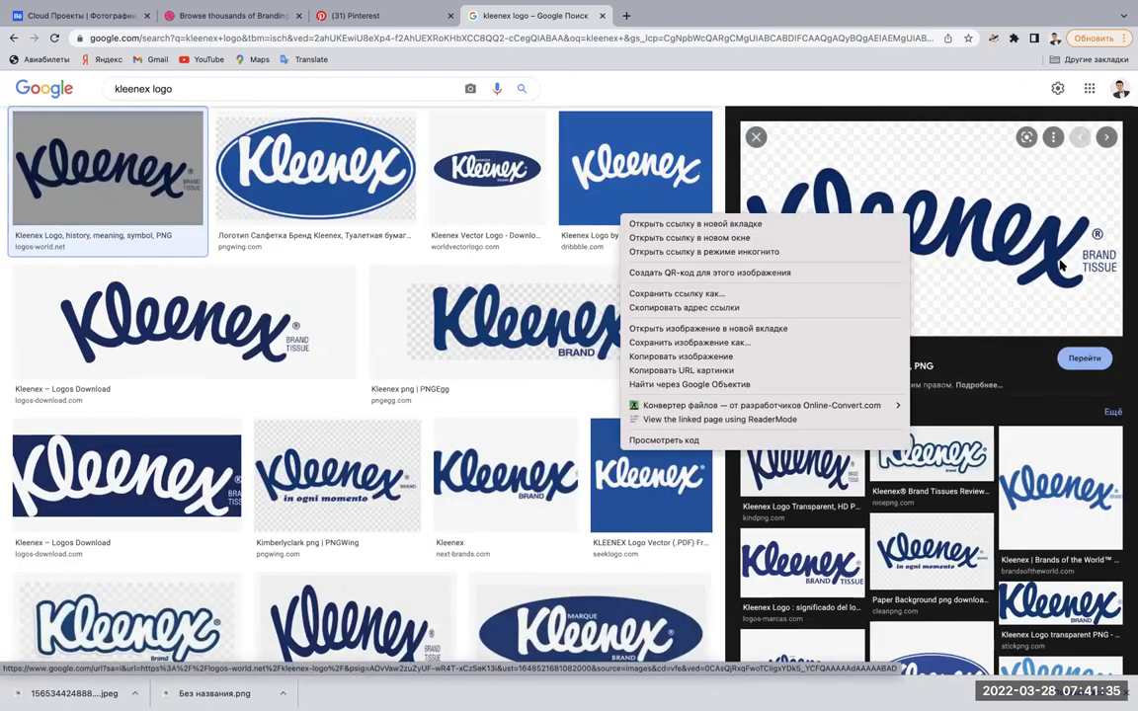
{"action": "left_click", "coordinate": [757, 346]}
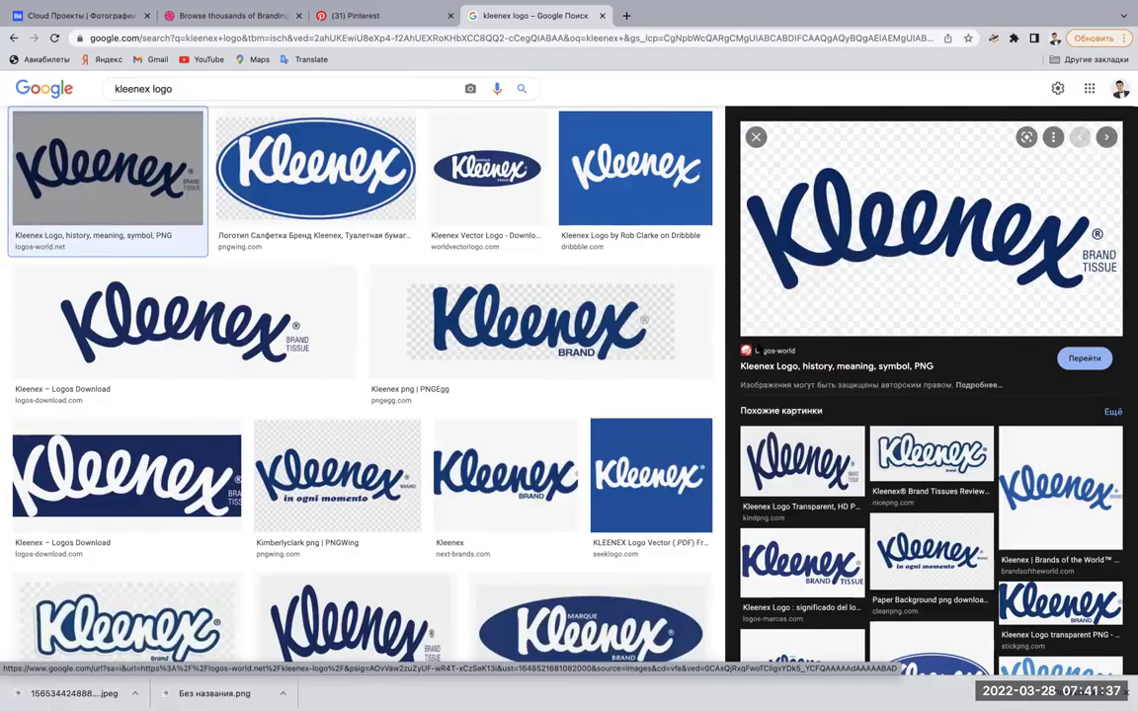
{"action": "key", "text": "Return"}
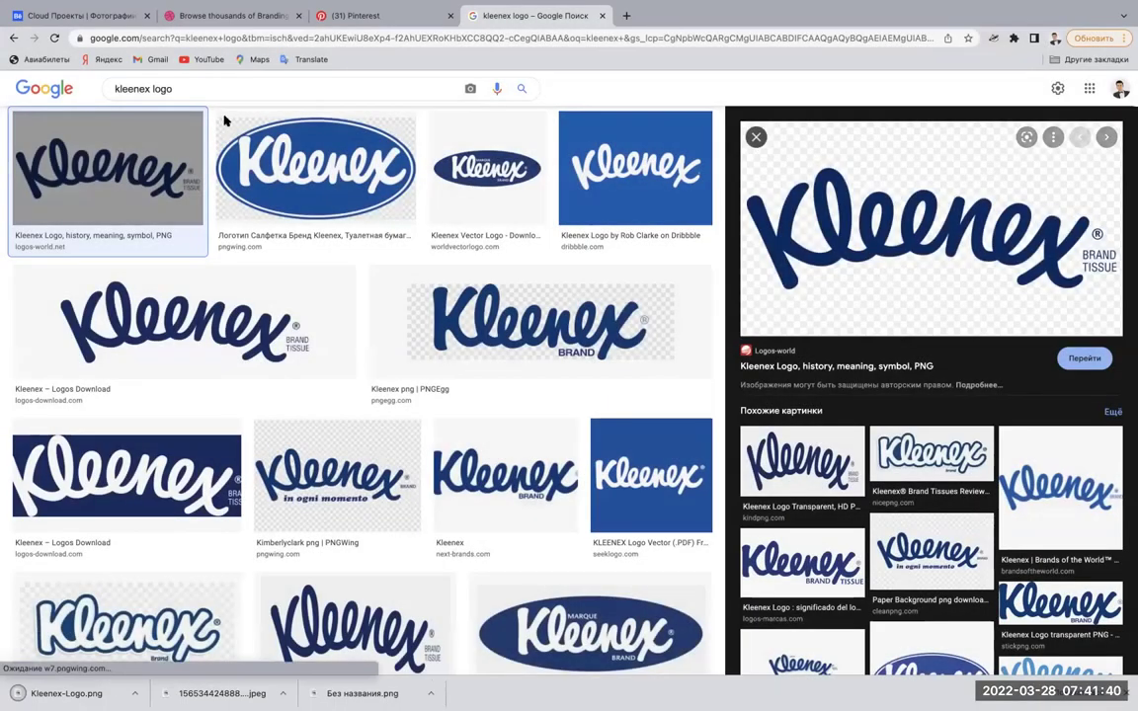
{"action": "key", "text": "Escape"}
{"action": "double_click", "coordinate": [129, 90]}
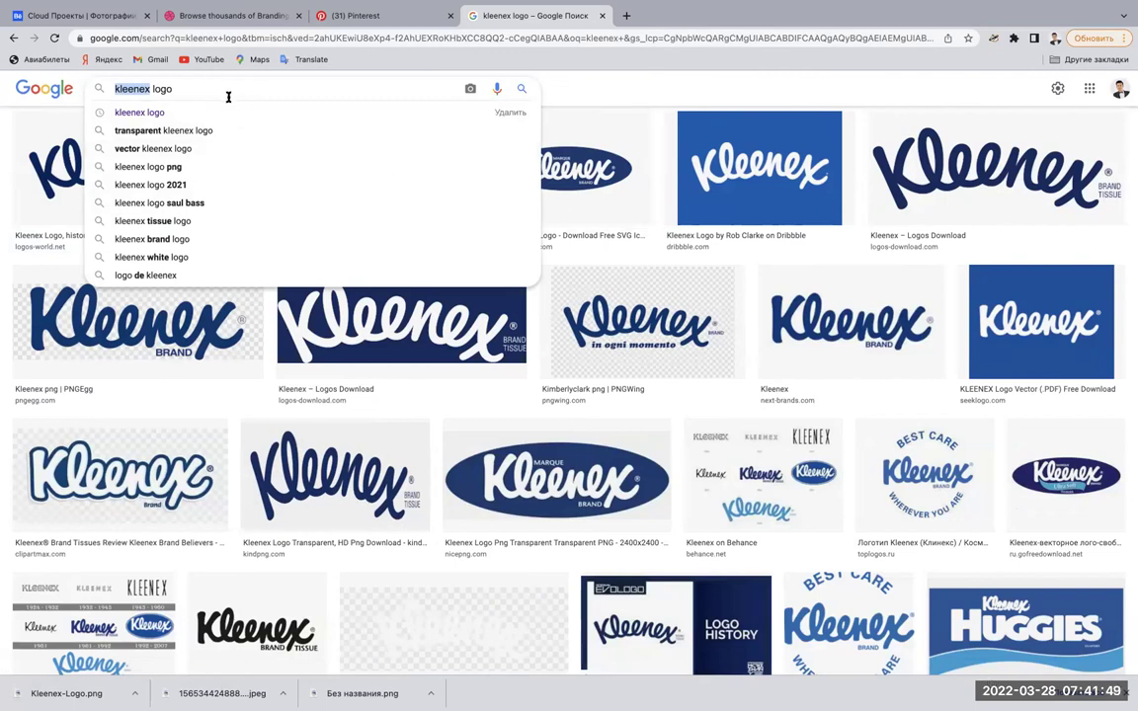
Search images for 'zewa logo', save the Zewa Logo Vector as zewa.svg, and hide the downloads bar.
{"action": "type", "text": "ewa"}
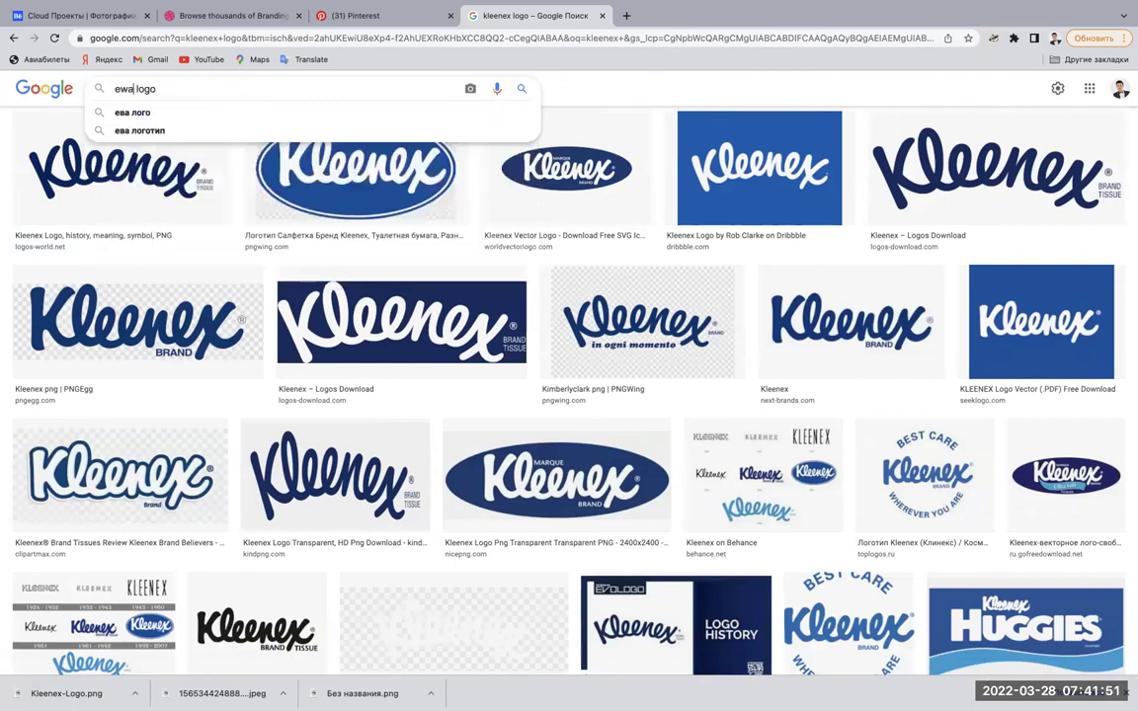
{"action": "type", "text": "z"}
{"action": "key", "text": "Return"}
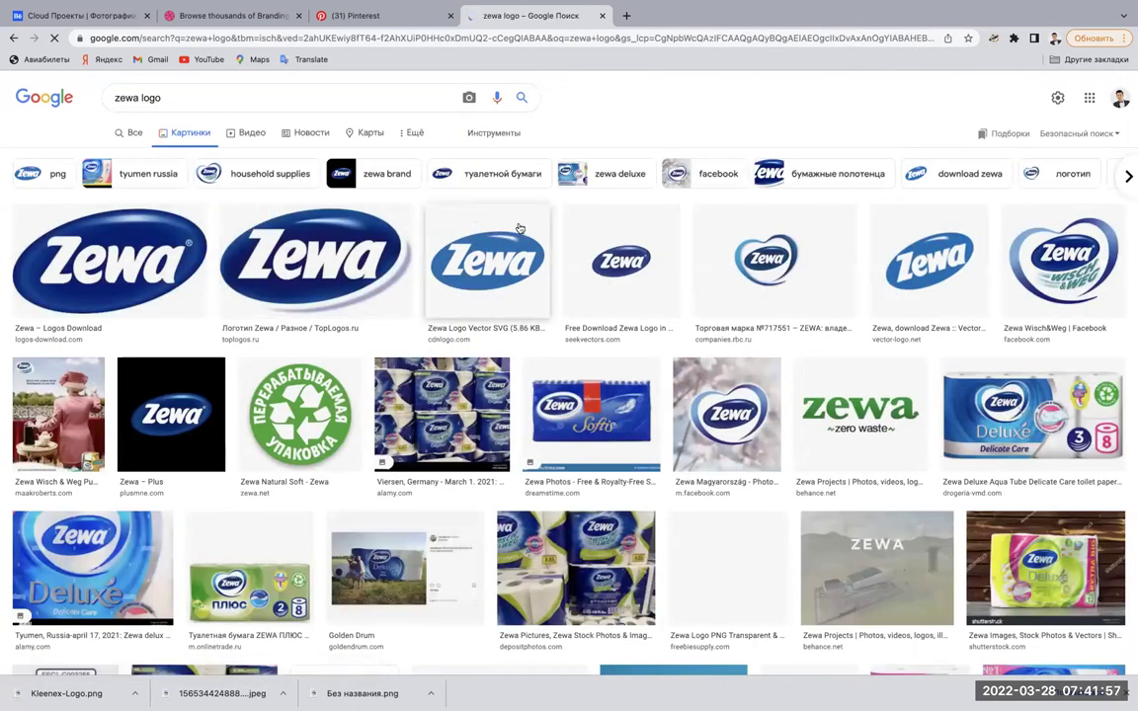
{"action": "left_click", "coordinate": [505, 254]}
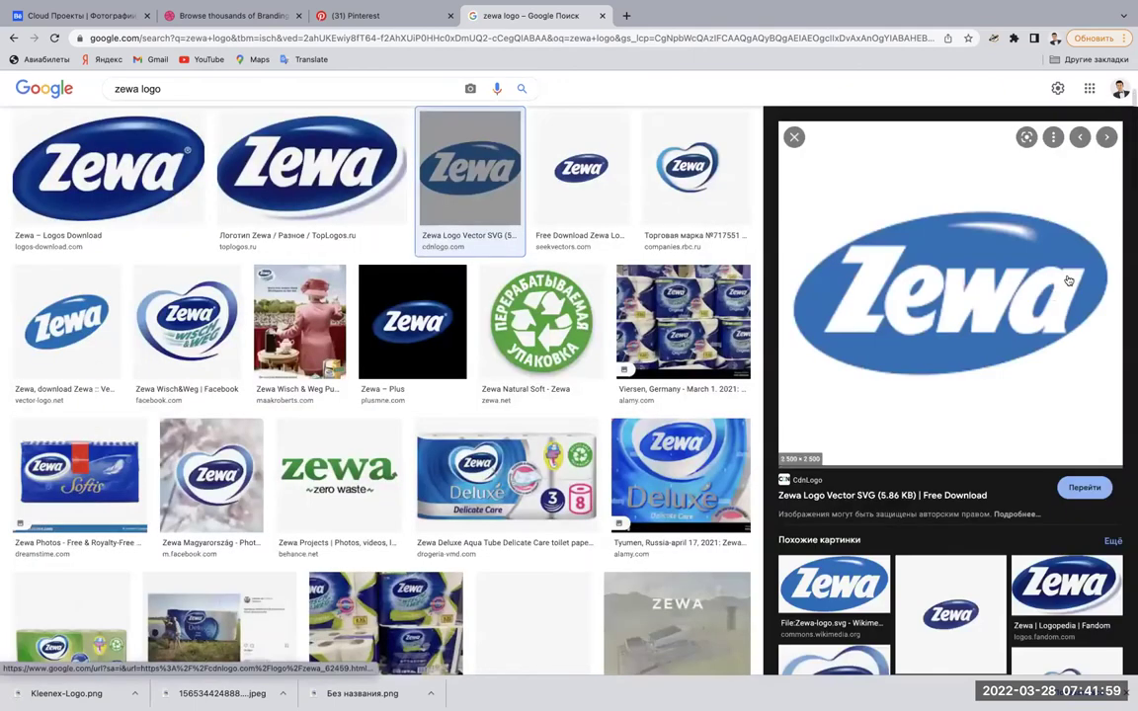
{"action": "right_click", "coordinate": [956, 269]}
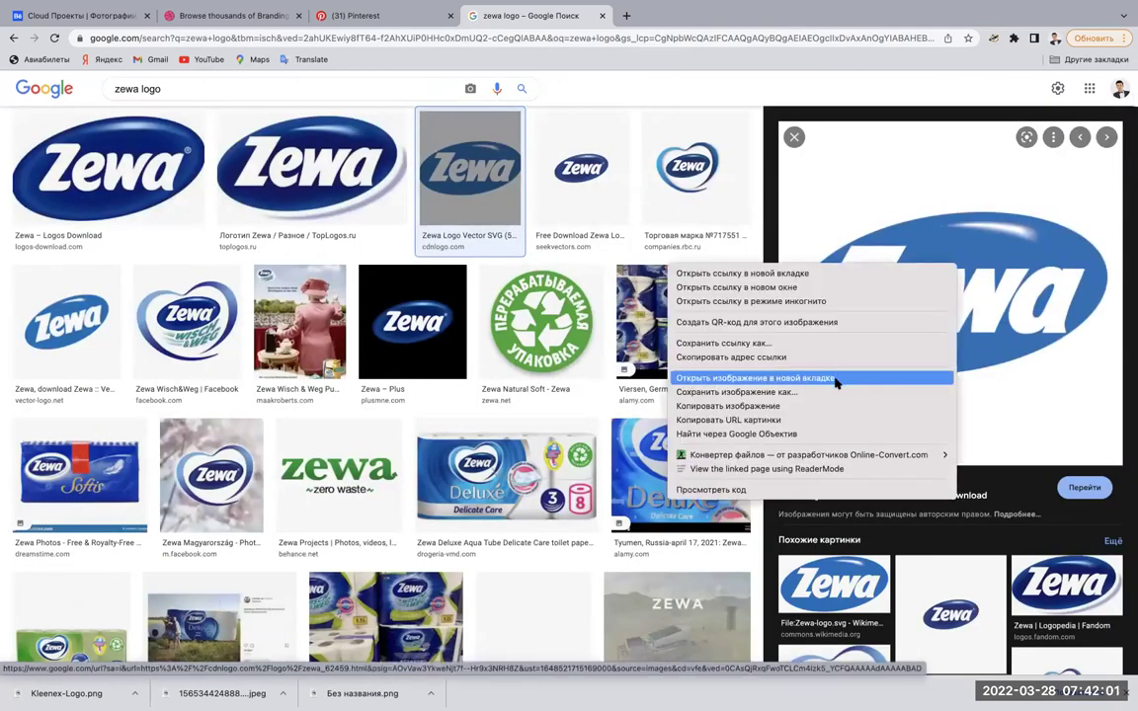
{"action": "left_click", "coordinate": [838, 392]}
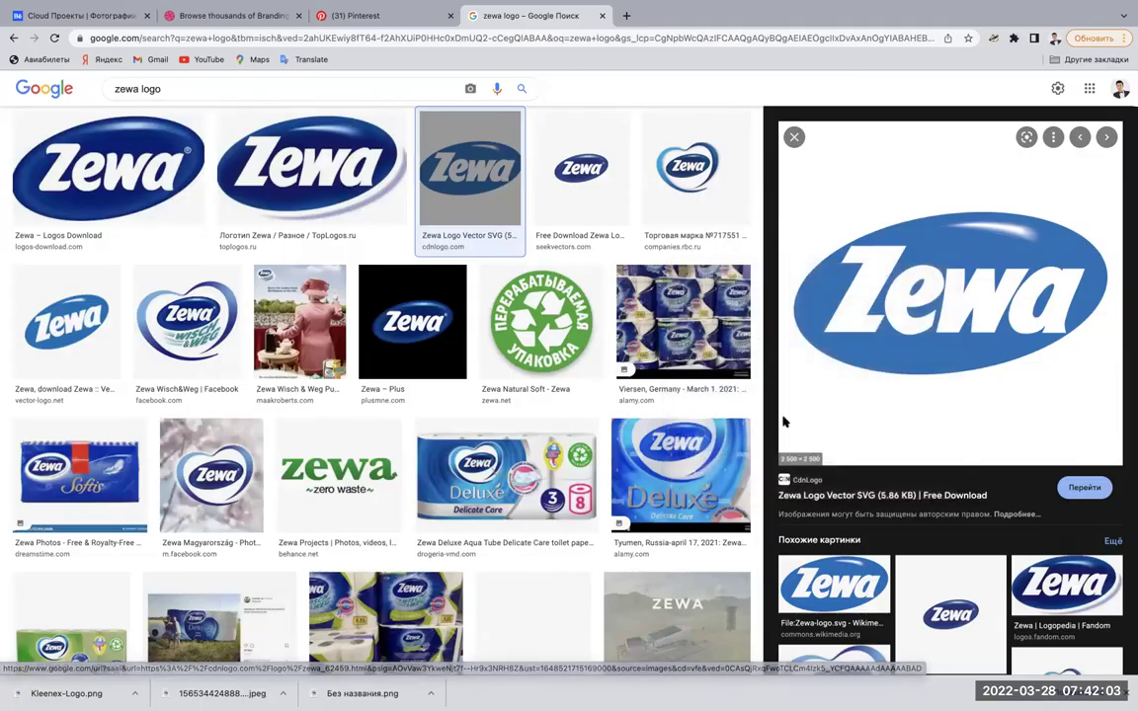
{"action": "key", "text": "Return"}
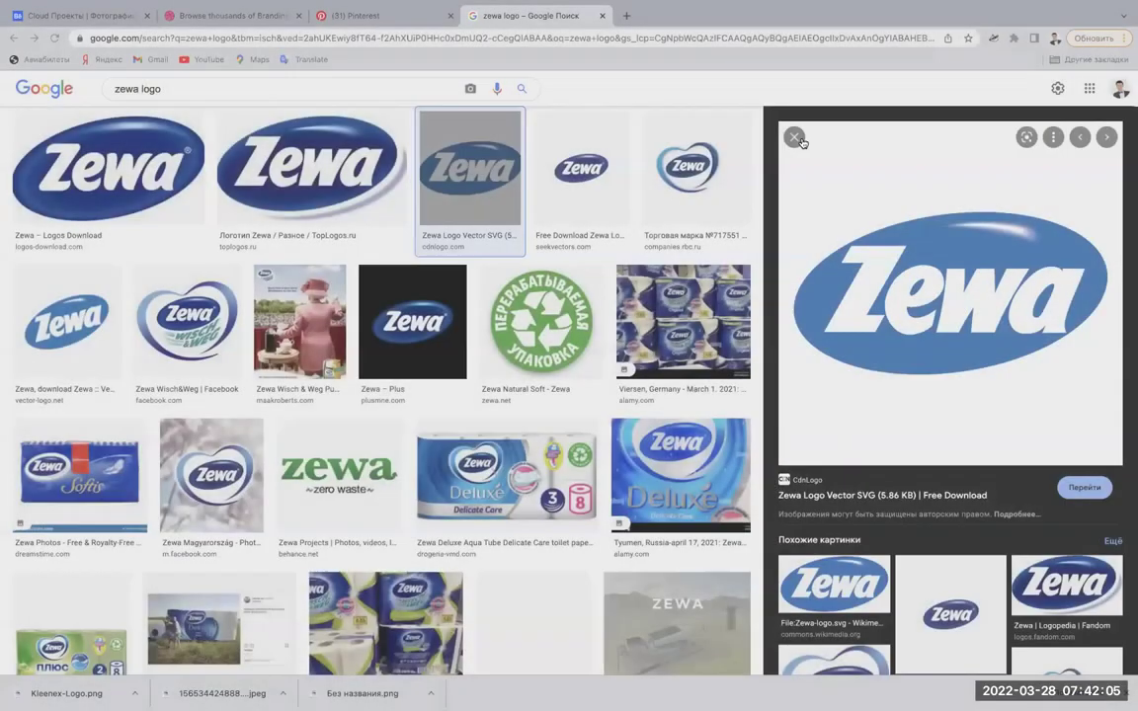
{"action": "left_click", "coordinate": [795, 136]}
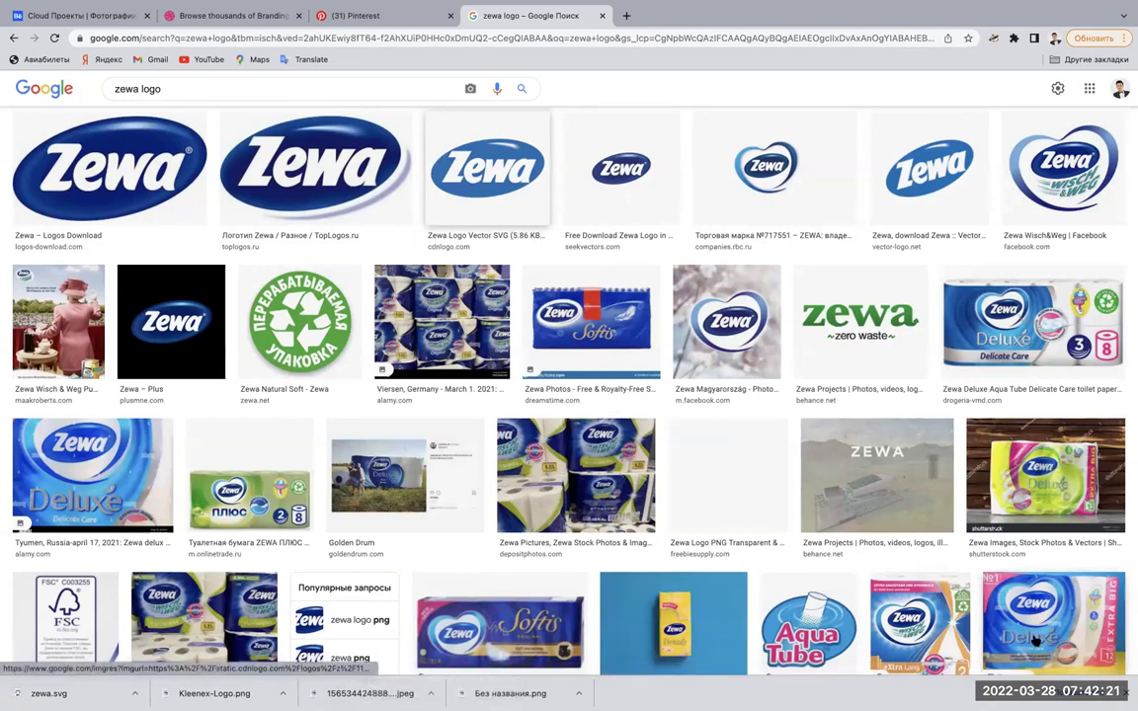
{"action": "left_click", "coordinate": [1129, 699]}
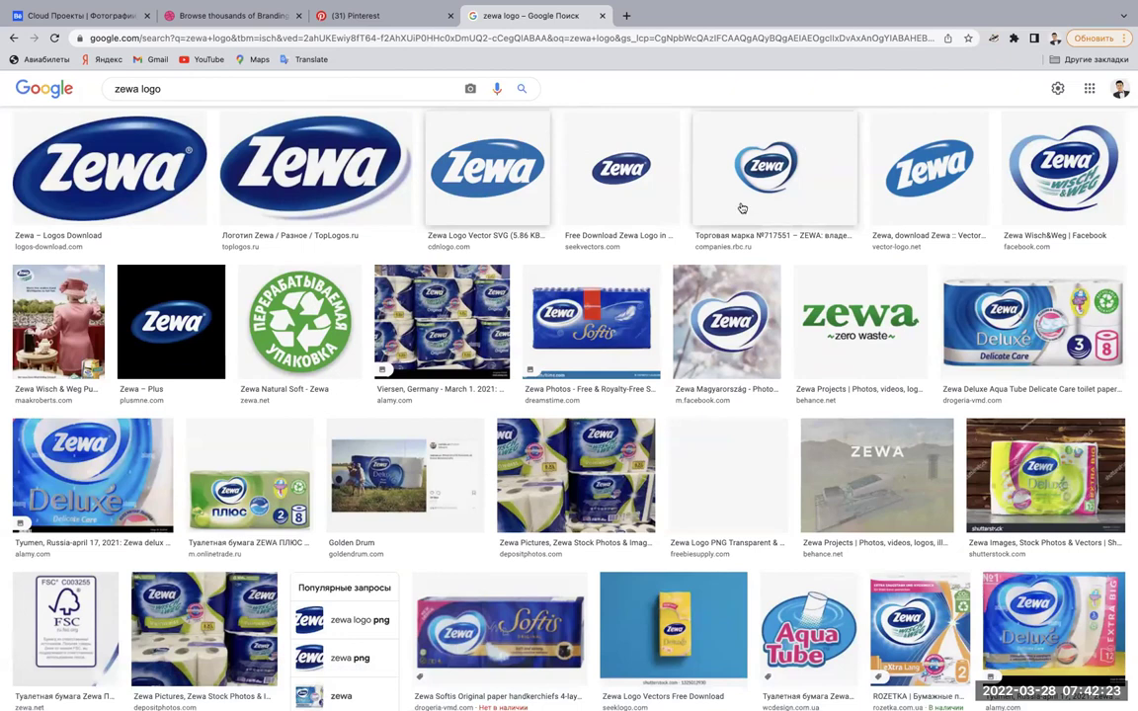
{"action": "scroll", "coordinate": [713, 160], "scroll_direction": "up", "scroll_amount": 3}
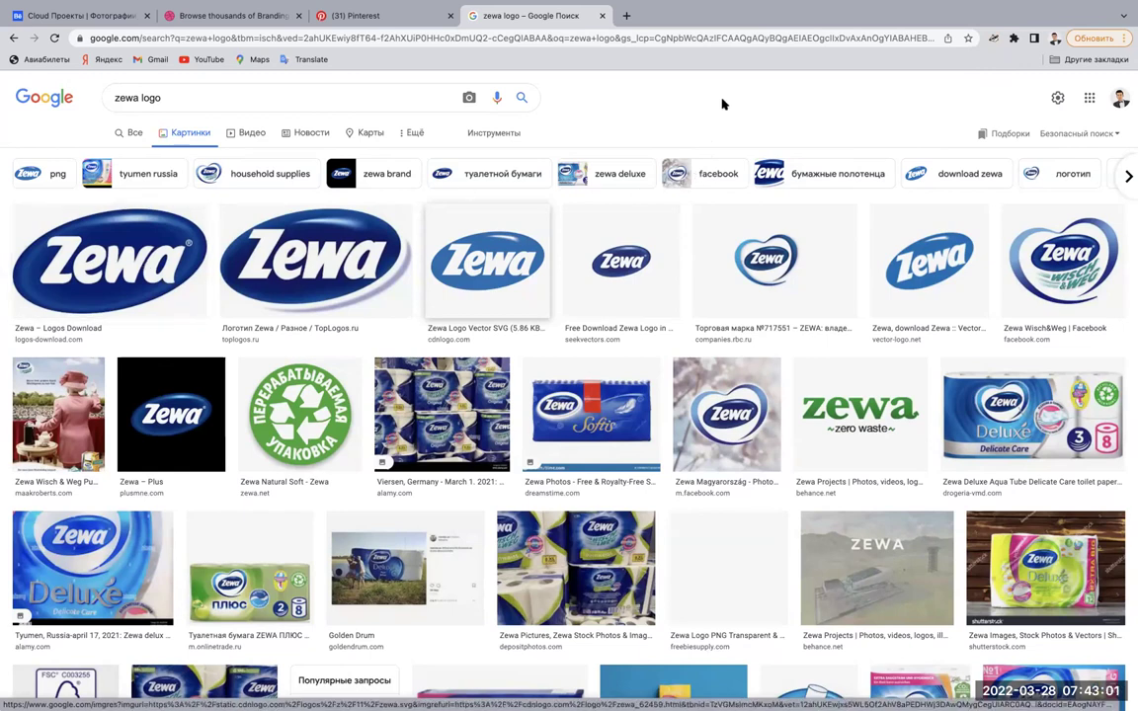
{"action": "scroll", "coordinate": [719, 176], "scroll_direction": "right", "scroll_amount": 5}
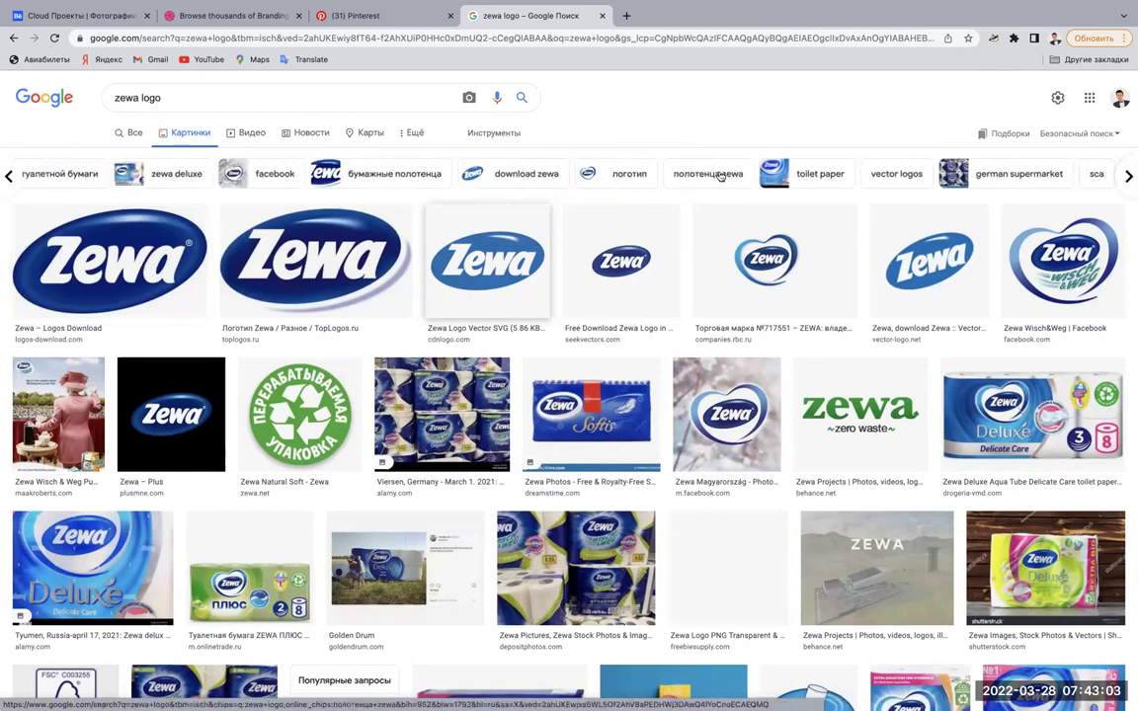
{"action": "scroll", "coordinate": [720, 176], "scroll_direction": "left", "scroll_amount": 5}
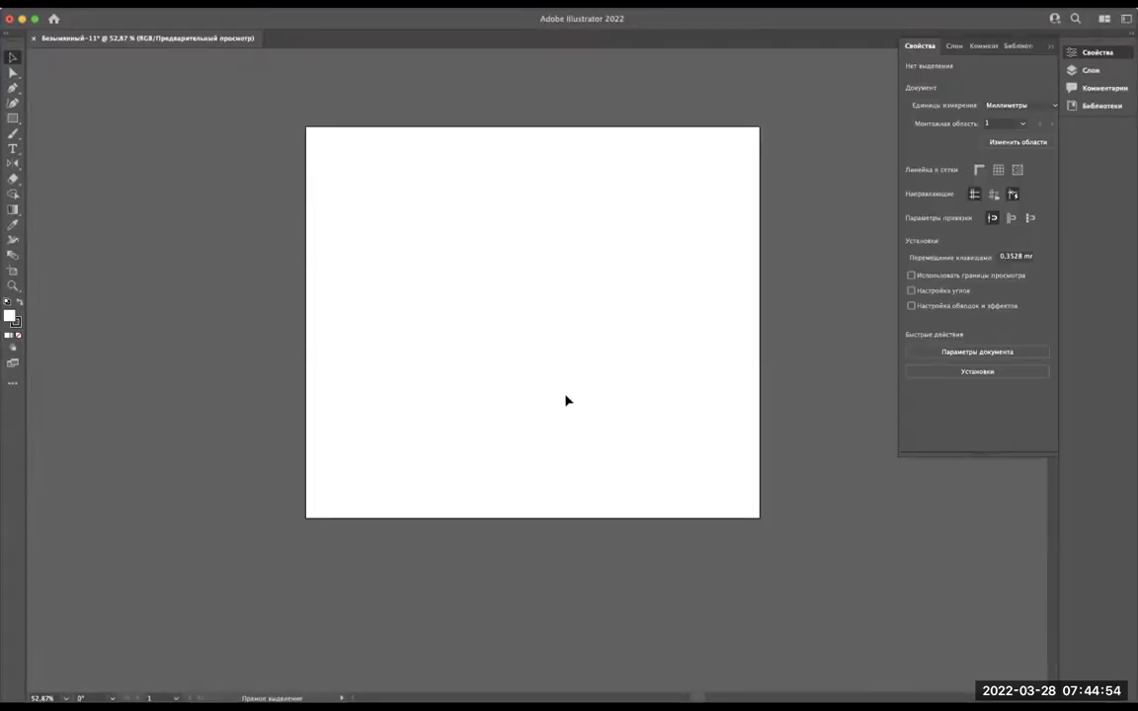
Paste the copied logo and the cut ELMA logo into Безымянный-11.
{"action": "key", "text": "ctrl+v"}
{"action": "left_click", "coordinate": [573, 304]}
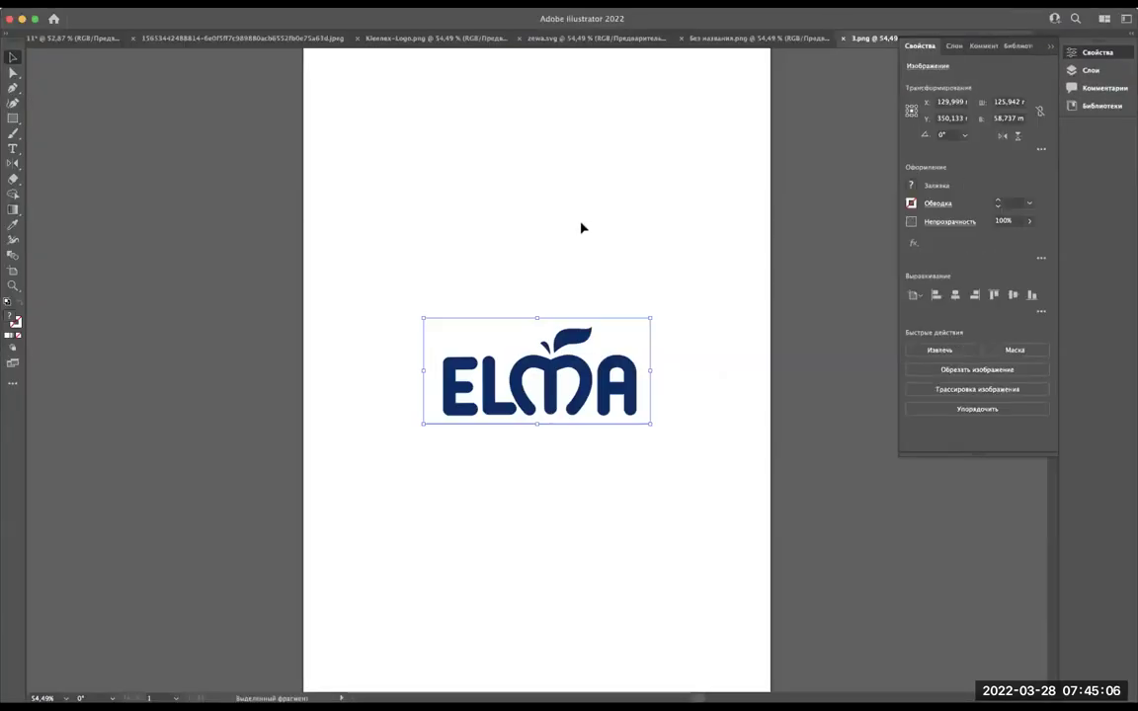
{"action": "key", "text": "ctrl+x"}
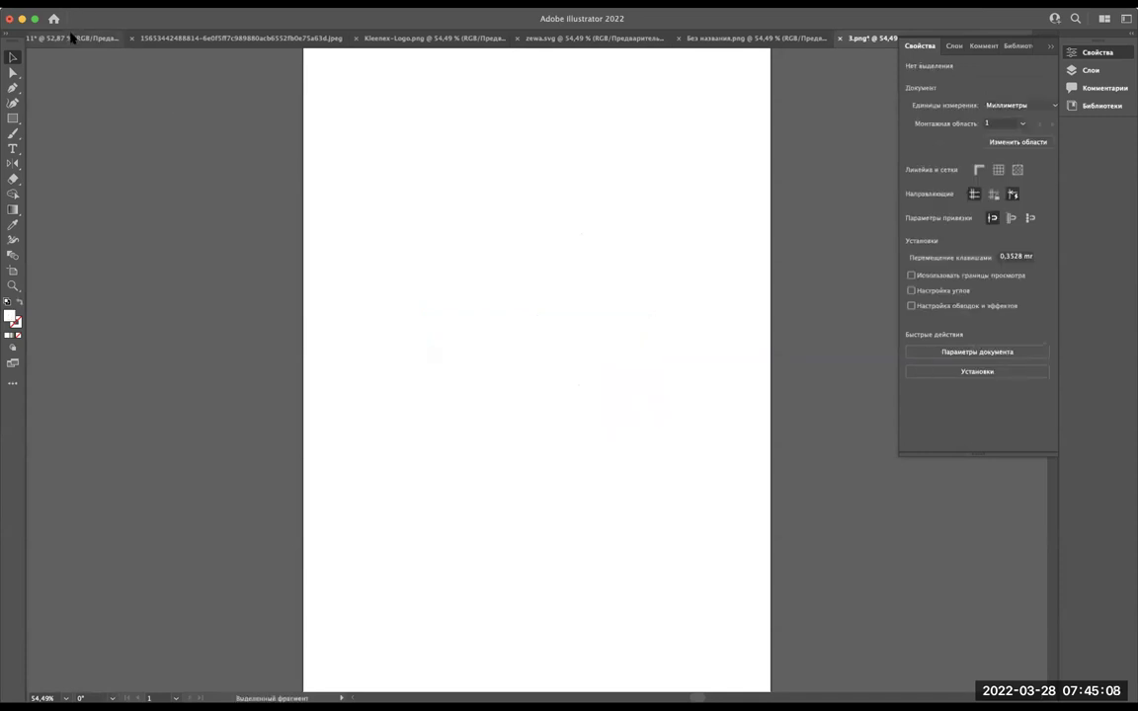
{"action": "left_click", "coordinate": [65, 37]}
{"action": "key", "text": "ctrl+v"}
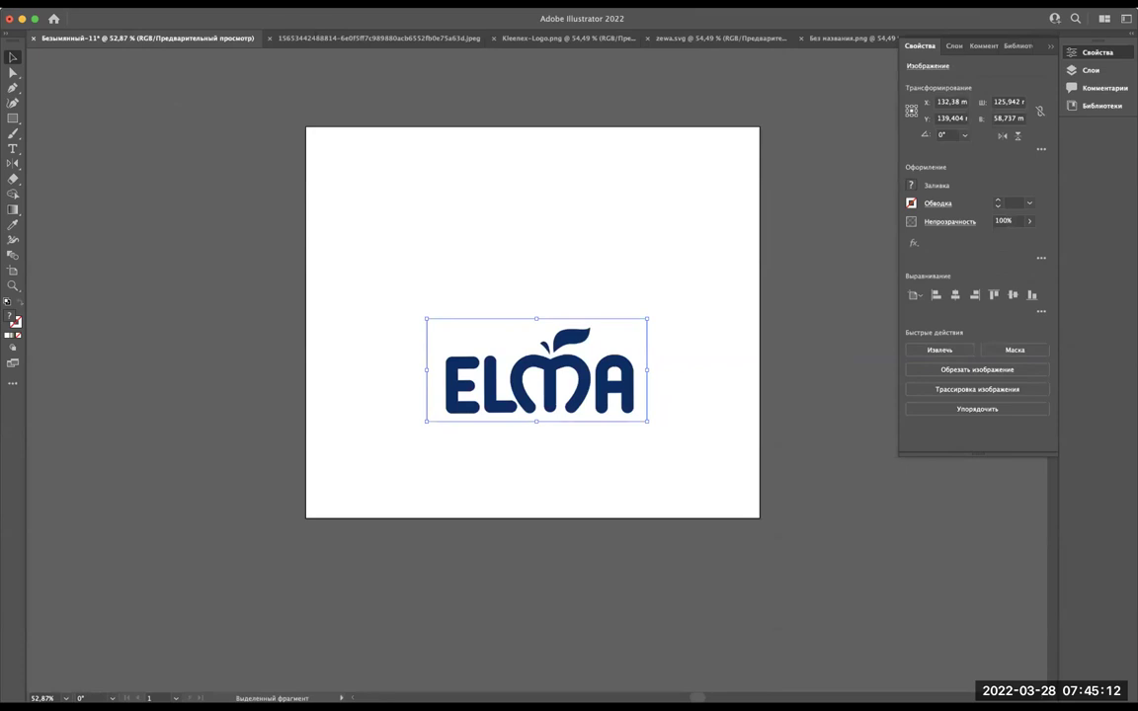
Move the Nilpak logo into Безымянный-11 and close its source file without saving.
{"action": "left_click", "coordinate": [342, 38]}
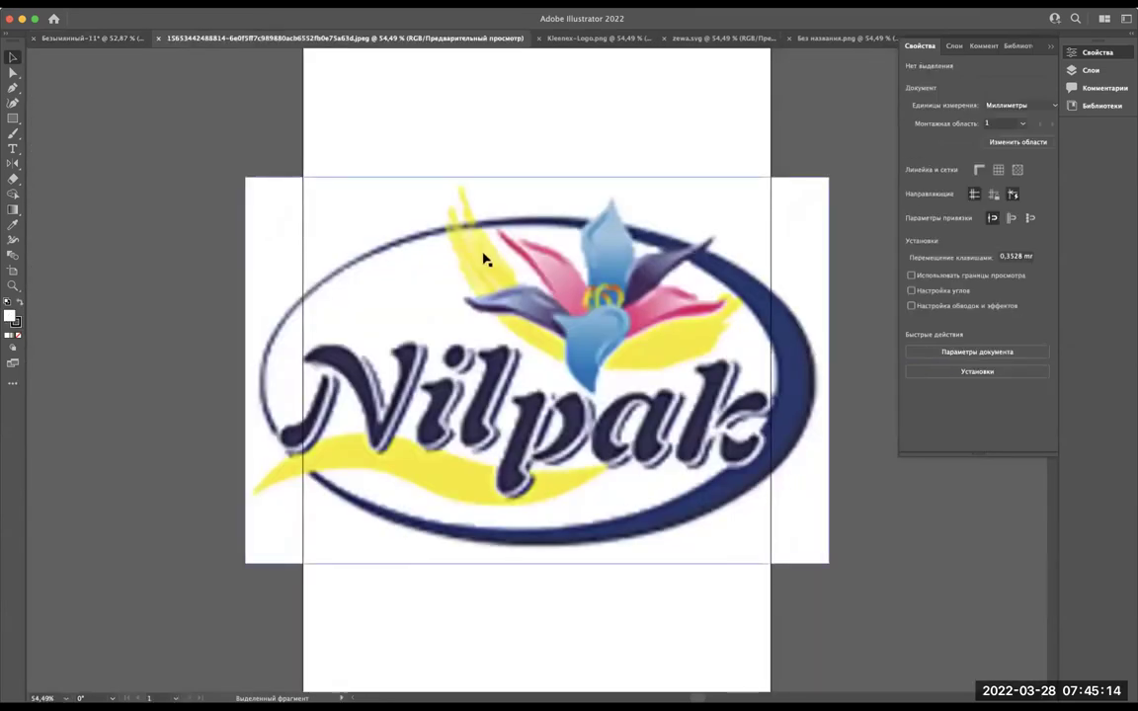
{"action": "left_click", "coordinate": [484, 263]}
{"action": "key", "text": "Delete"}
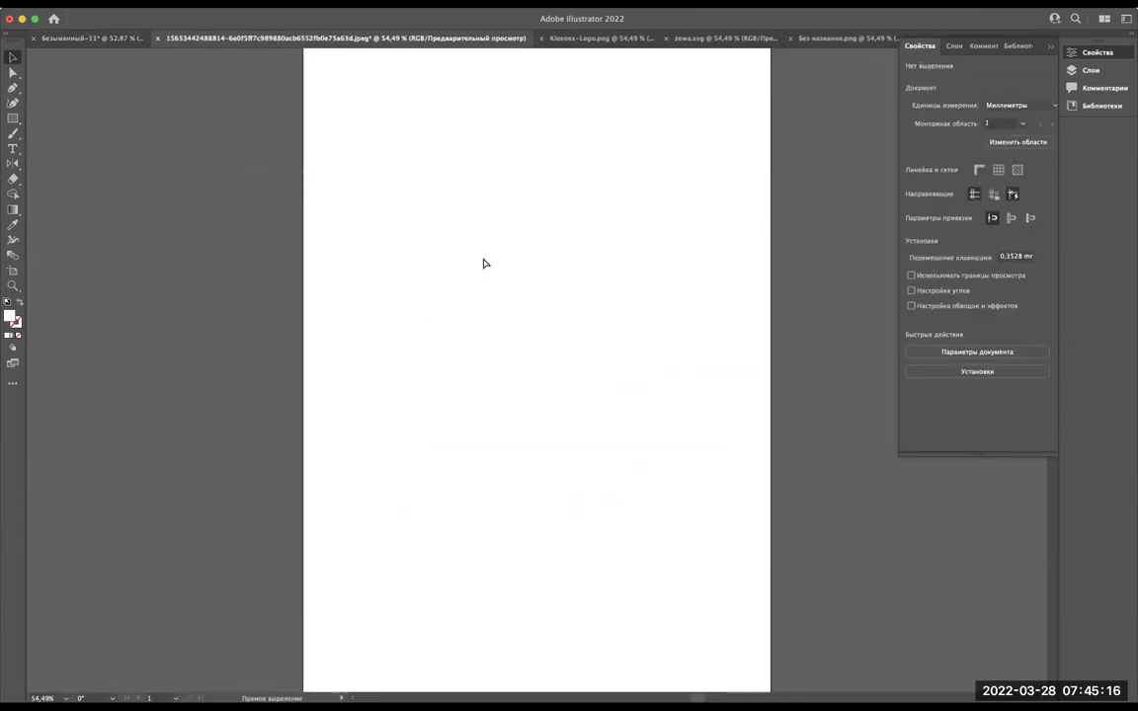
{"action": "key", "text": "super+w"}
{"action": "left_click", "coordinate": [566, 395]}
{"action": "key", "text": "super+v"}
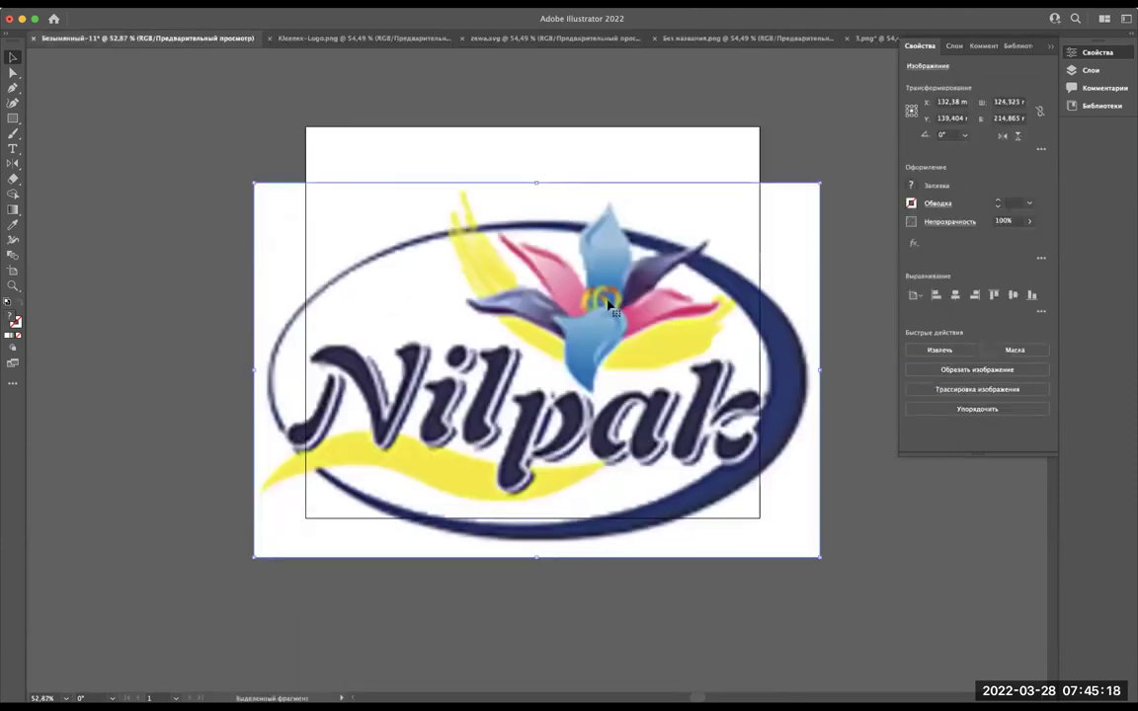
Remove the Kleenex logo from Kleenex-Logo.png and close that file unsaved.
{"action": "left_click", "coordinate": [346, 39]}
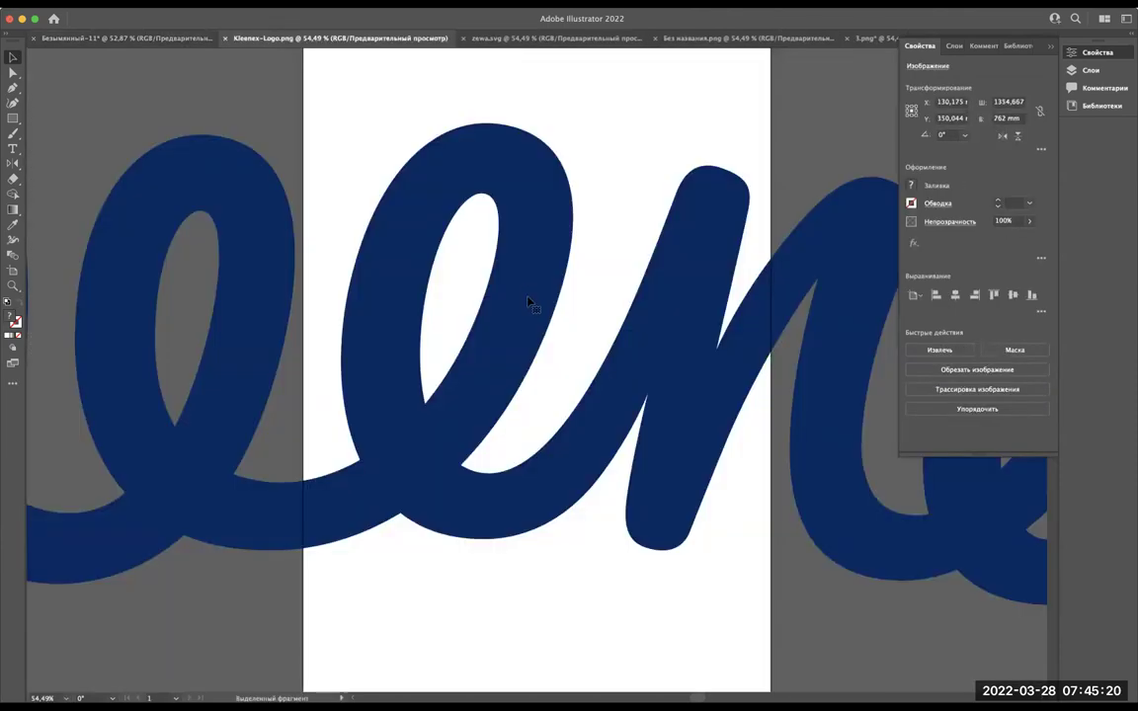
{"action": "scroll", "coordinate": [551, 218], "scroll_direction": "down", "scroll_amount": 3}
{"action": "scroll", "coordinate": [551, 219], "scroll_direction": "down", "scroll_amount": 3}
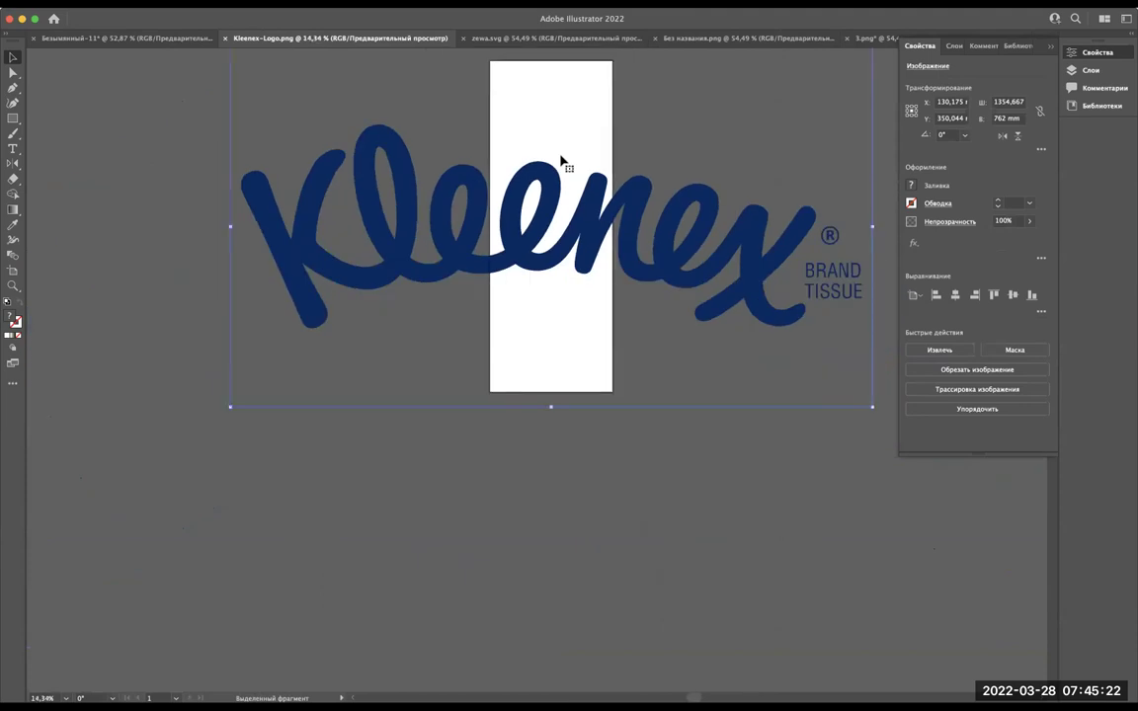
{"action": "key", "text": "Delete"}
{"action": "key", "text": "super+w"}
{"action": "left_click", "coordinate": [582, 389]}
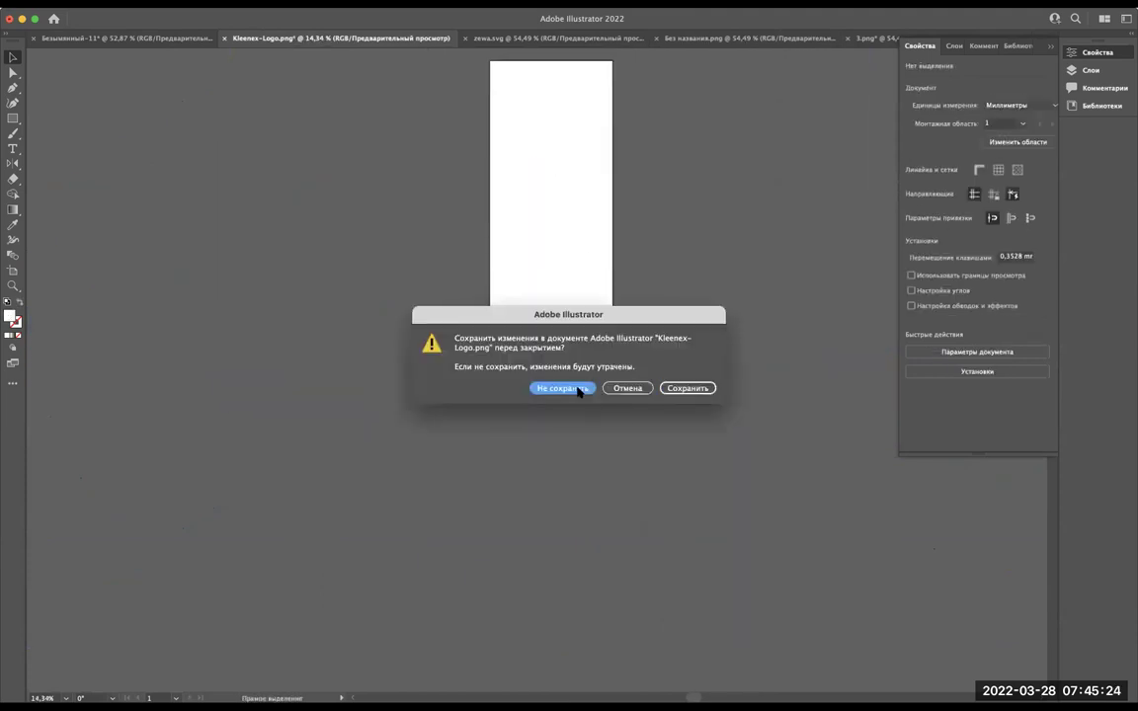
Take the whole Zewa logo out of zewa.svg and close it without saving.
{"action": "left_click", "coordinate": [342, 39]}
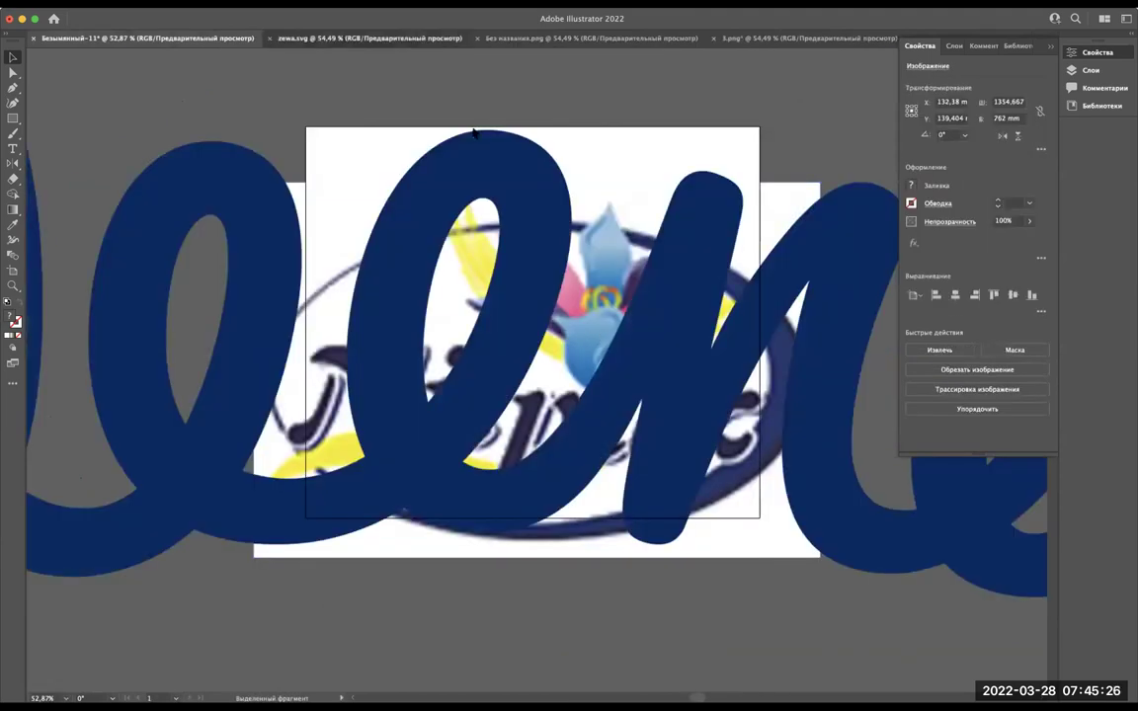
{"action": "key", "text": "super+0"}
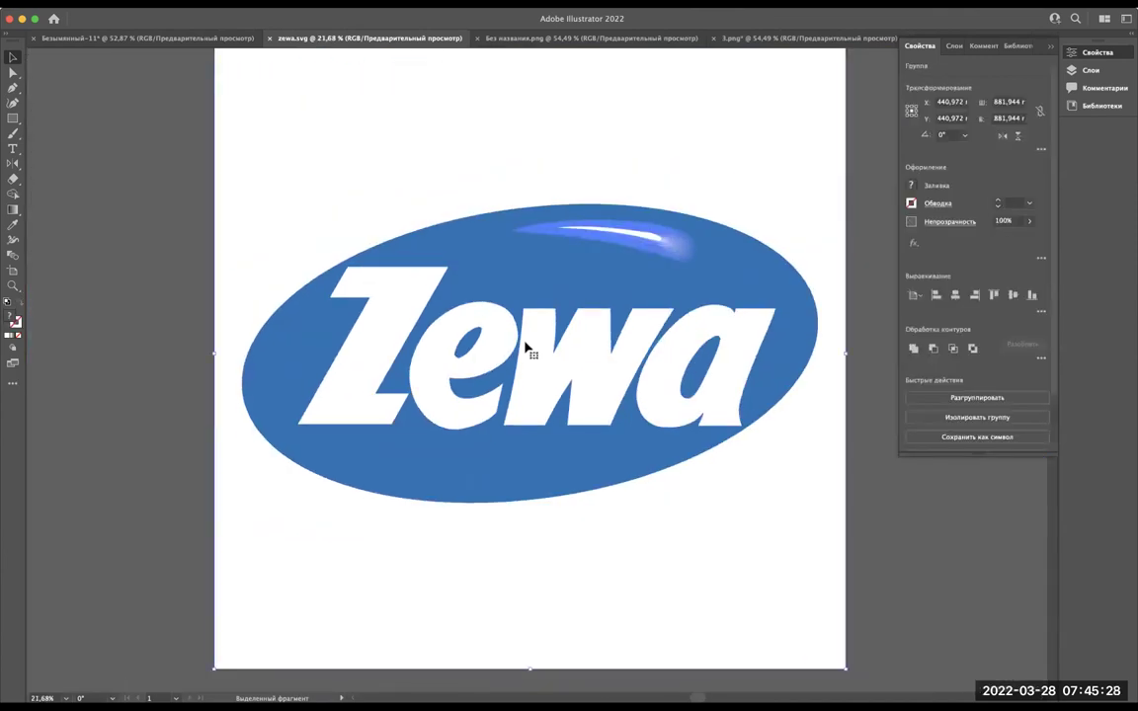
{"action": "key", "text": "Delete"}
{"action": "key", "text": "super+w"}
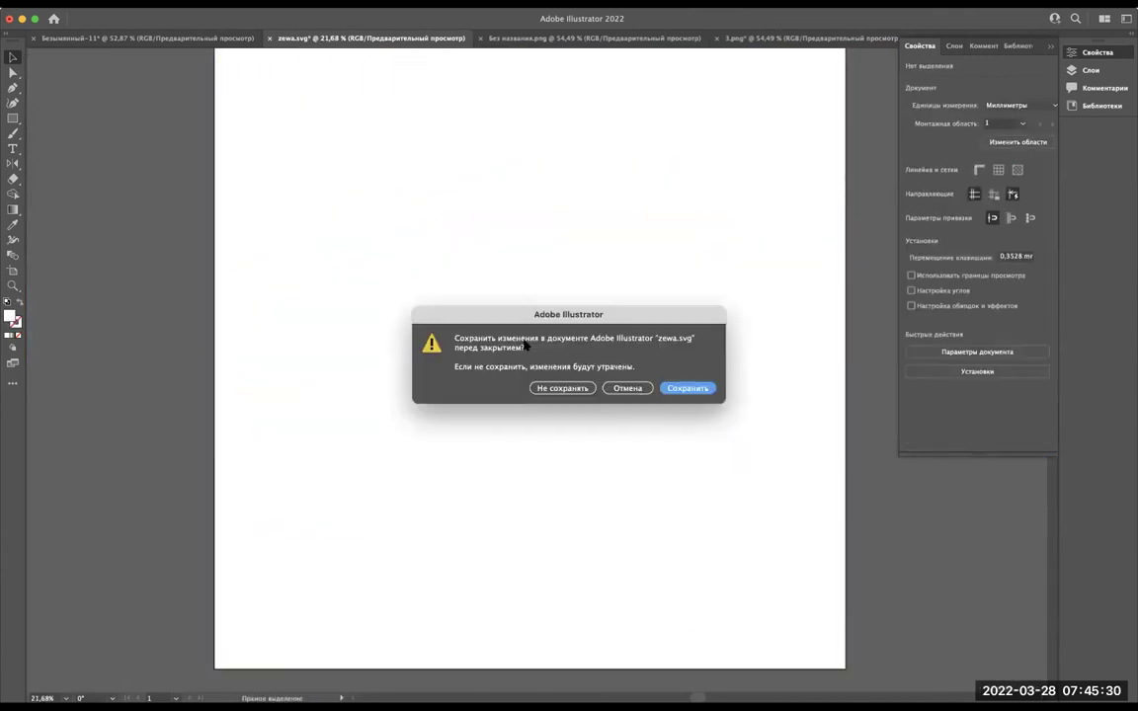
{"action": "left_click", "coordinate": [562, 389]}
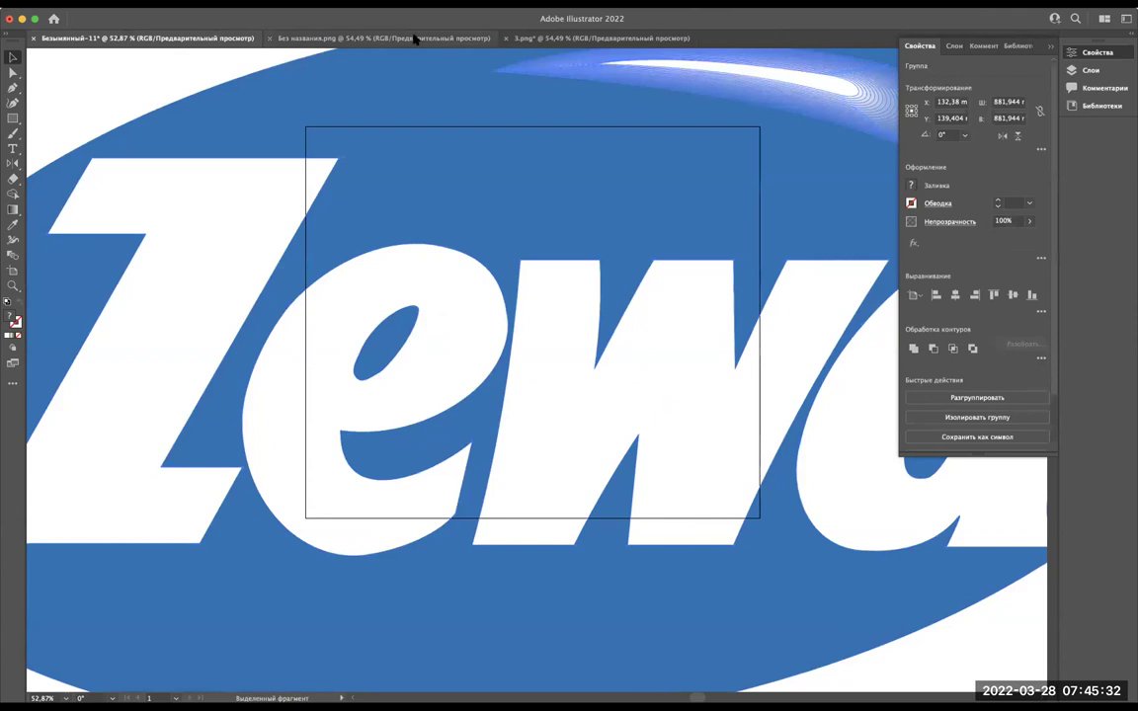
Remove the Sunlight logo from its file, then close the Sunlight and 3.png files unsaved.
{"action": "left_click", "coordinate": [404, 38]}
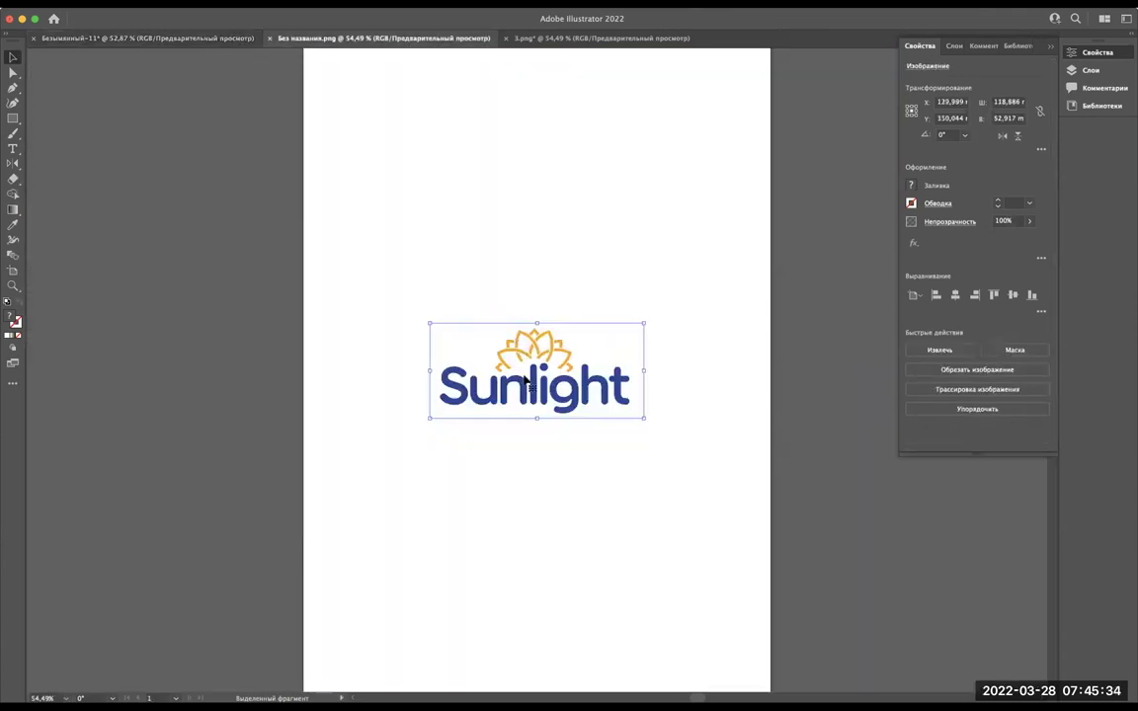
{"action": "key", "text": "Delete"}
{"action": "key", "text": "super+w"}
{"action": "left_click", "coordinate": [559, 386]}
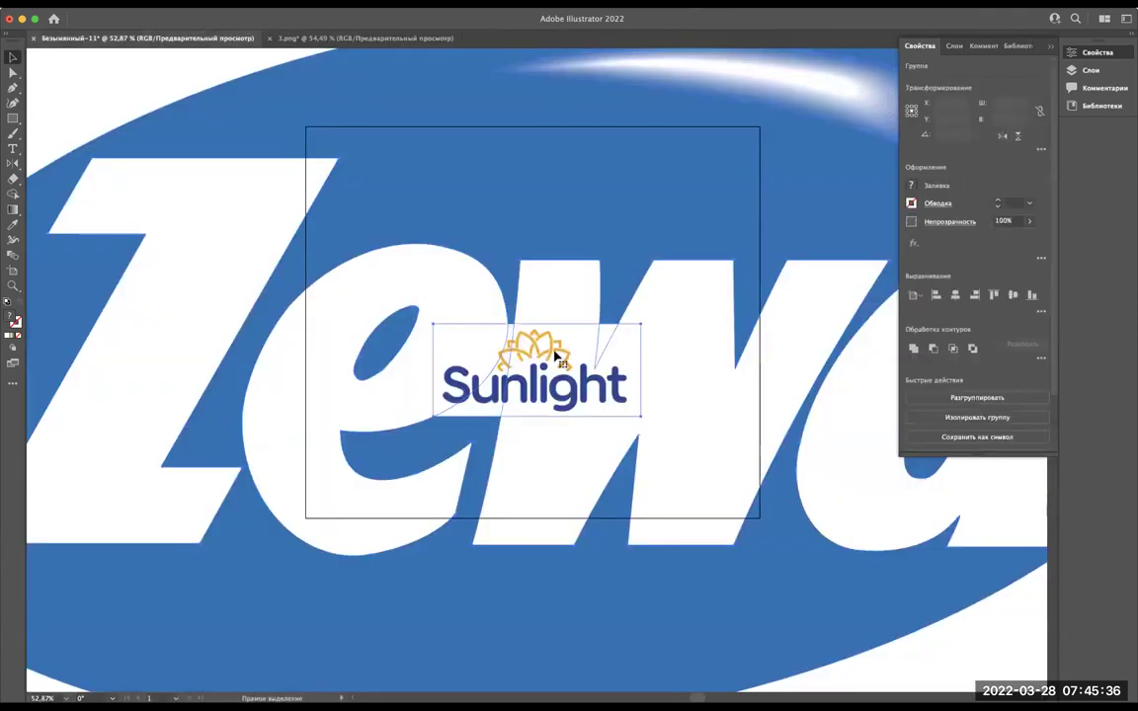
{"action": "left_click", "coordinate": [406, 40]}
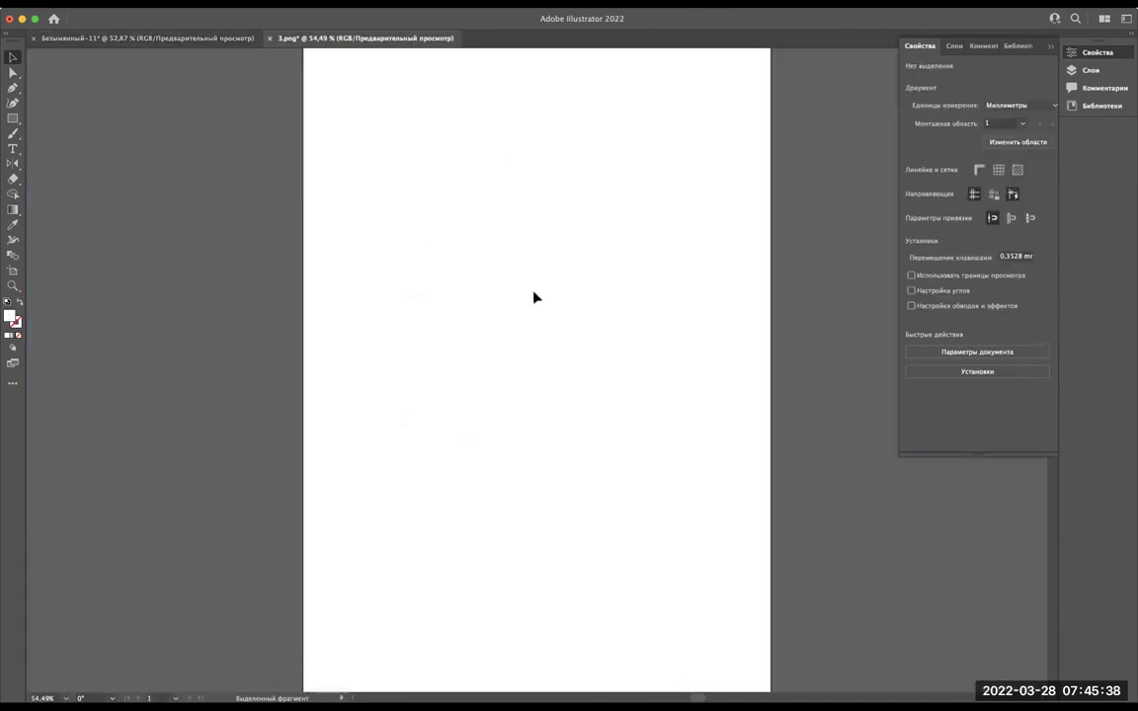
{"action": "key", "text": "super+w"}
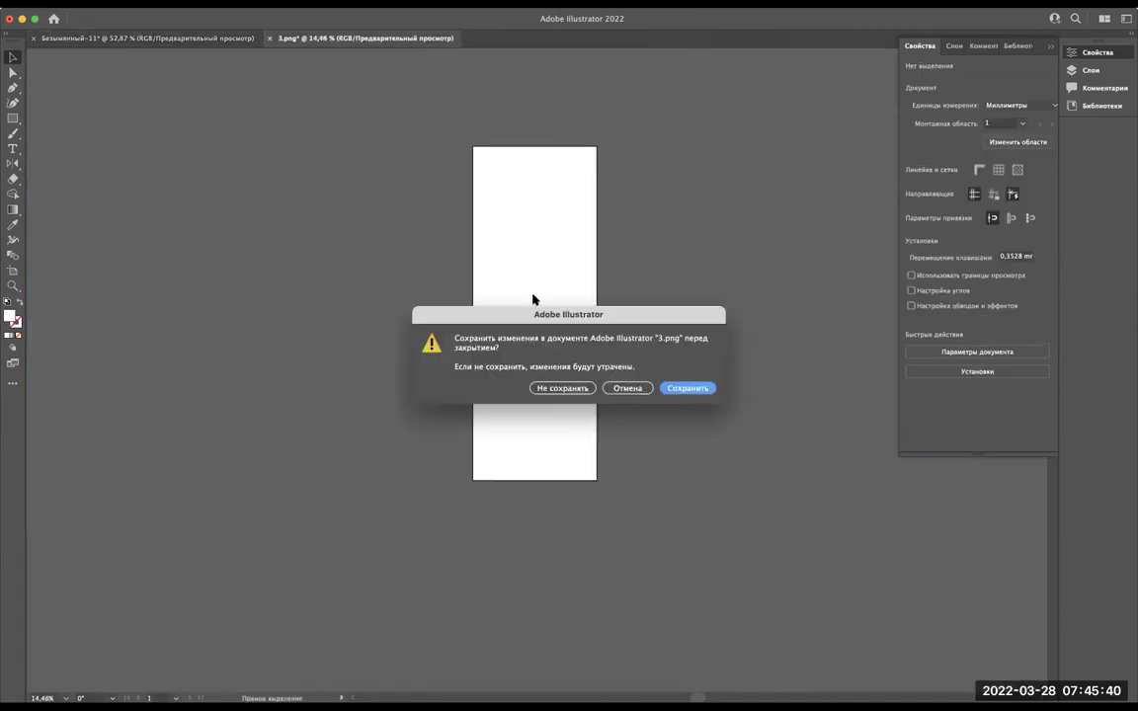
{"action": "left_click", "coordinate": [545, 388]}
{"action": "scroll", "coordinate": [609, 351], "scroll_direction": "down", "scroll_amount": 5}
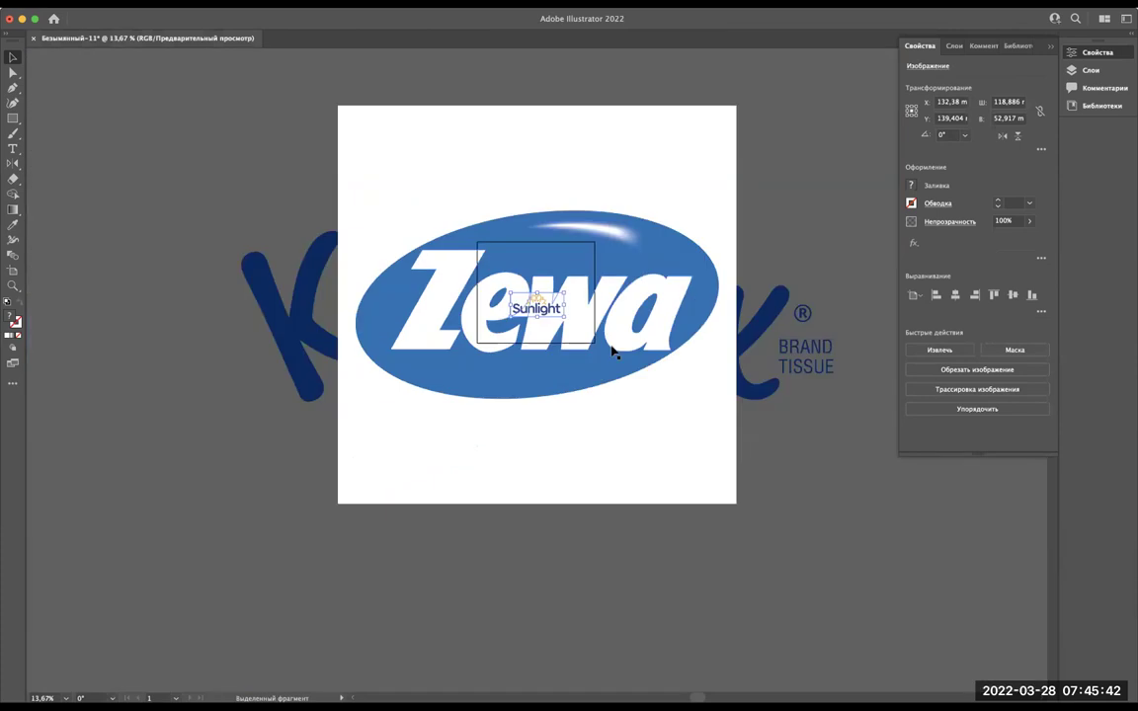
{"action": "scroll", "coordinate": [613, 351], "scroll_direction": "down", "scroll_amount": 3}
Shrink the oversized Zewa logo and place it on the artboard below Kleenex.
{"action": "key", "text": "super+a"}
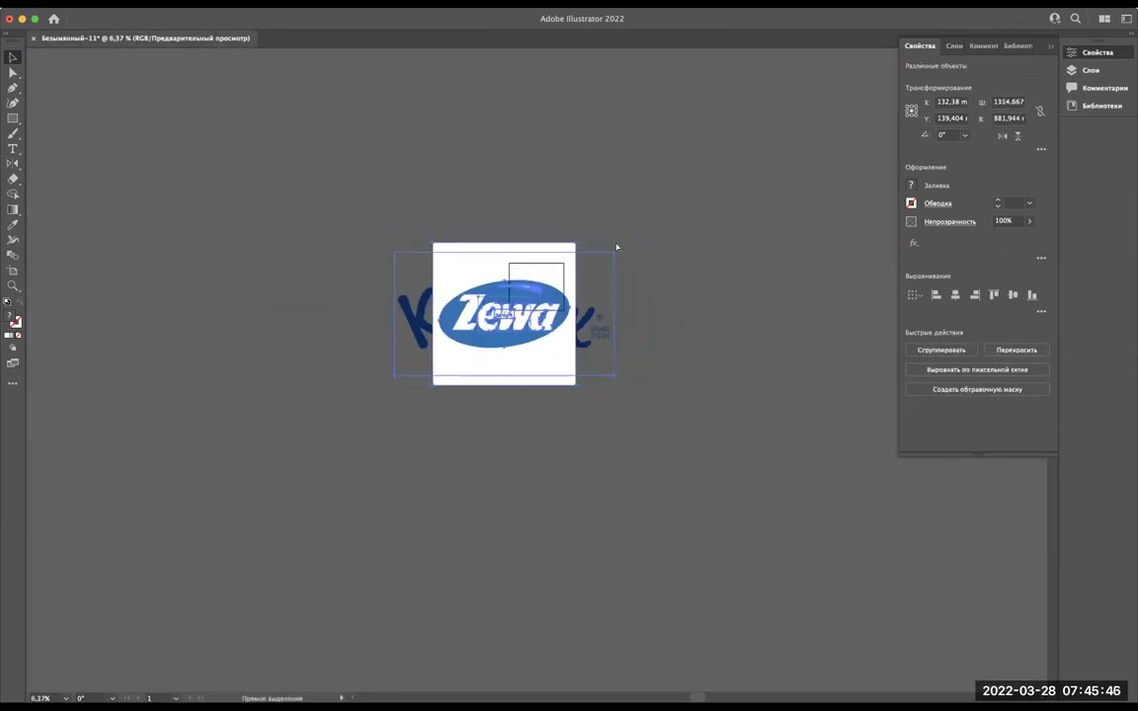
{"action": "scroll", "coordinate": [571, 274], "scroll_direction": "up", "scroll_amount": 2}
{"action": "left_click", "coordinate": [304, 189]}
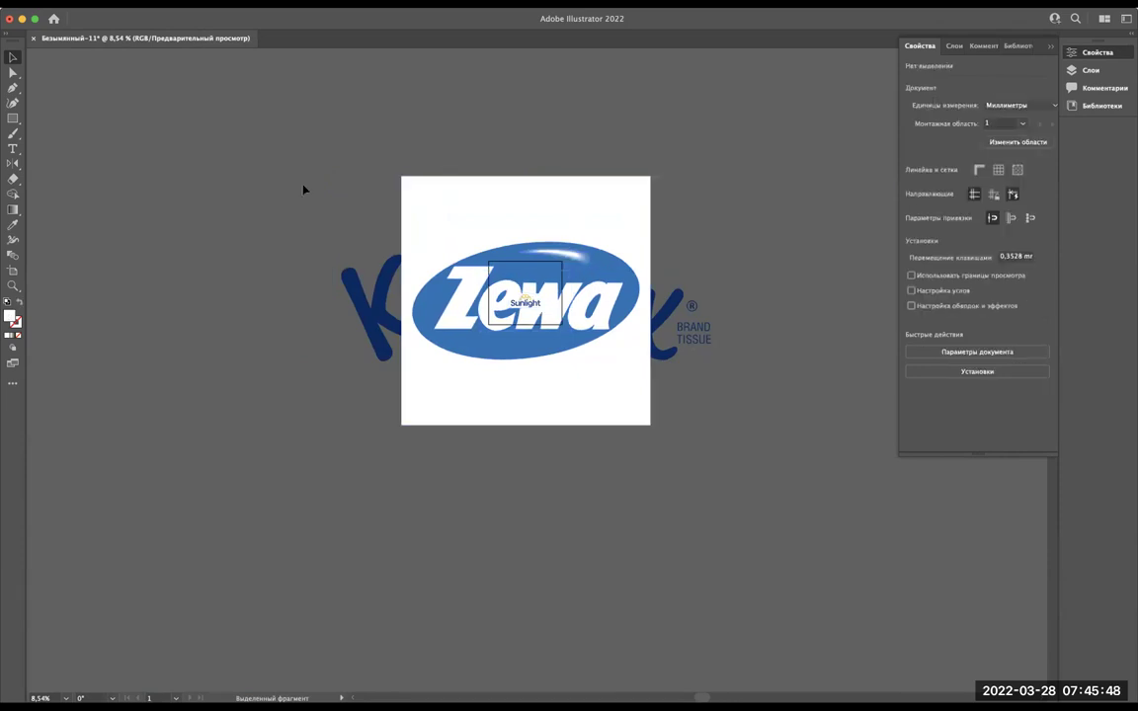
{"action": "key", "text": "super+a"}
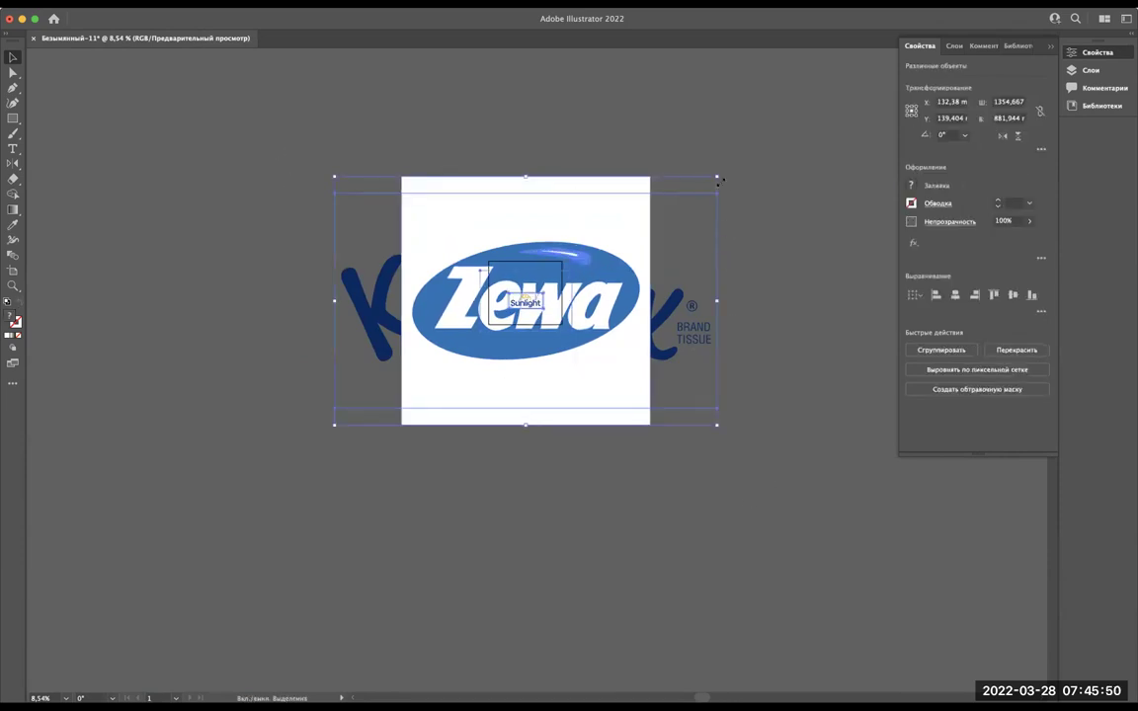
{"action": "left_click_drag", "start_coordinate": [671, 234], "coordinate": [356, 411]}
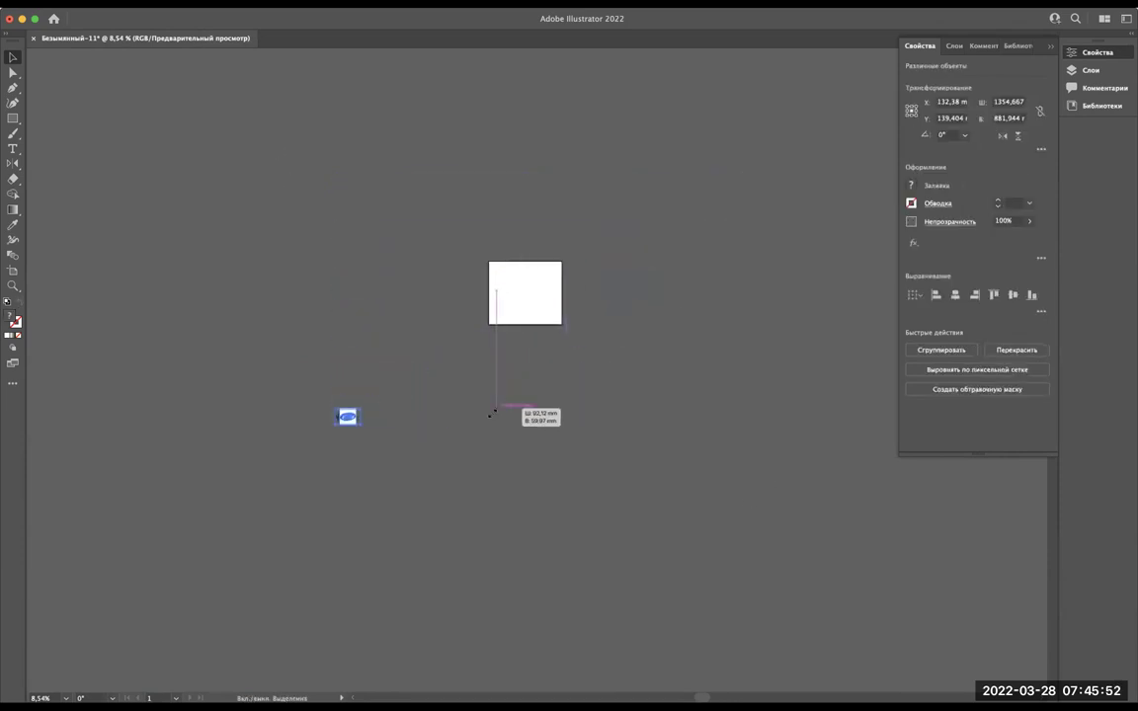
{"action": "scroll", "coordinate": [346, 420], "scroll_direction": "up", "scroll_amount": 3}
{"action": "mouse_move", "coordinate": [345, 405]}
{"action": "left_mouse_down"}
{"action": "mouse_move", "coordinate": [780, 126]}
{"action": "mouse_move", "coordinate": [781, 139]}
{"action": "left_mouse_up"}
{"action": "scroll", "coordinate": [781, 140], "scroll_direction": "up", "scroll_amount": 2}
{"action": "scroll", "coordinate": [781, 139], "scroll_direction": "up", "scroll_amount": 2}
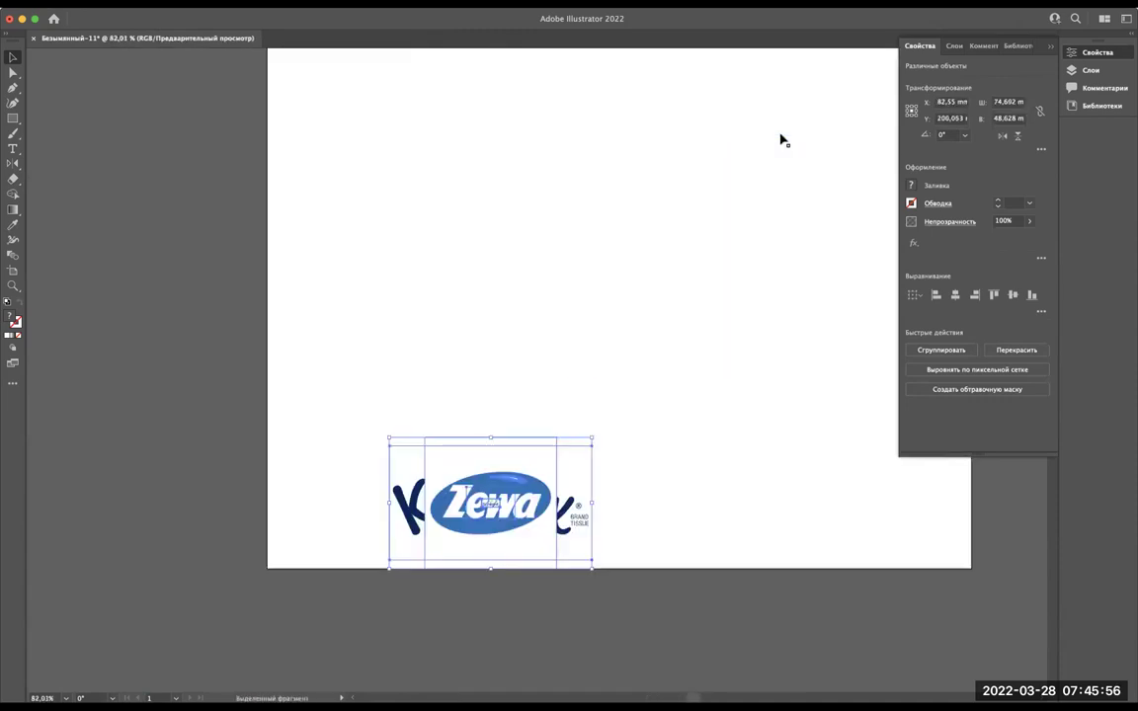
{"action": "left_click_drag", "start_coordinate": [538, 543], "coordinate": [543, 99]}
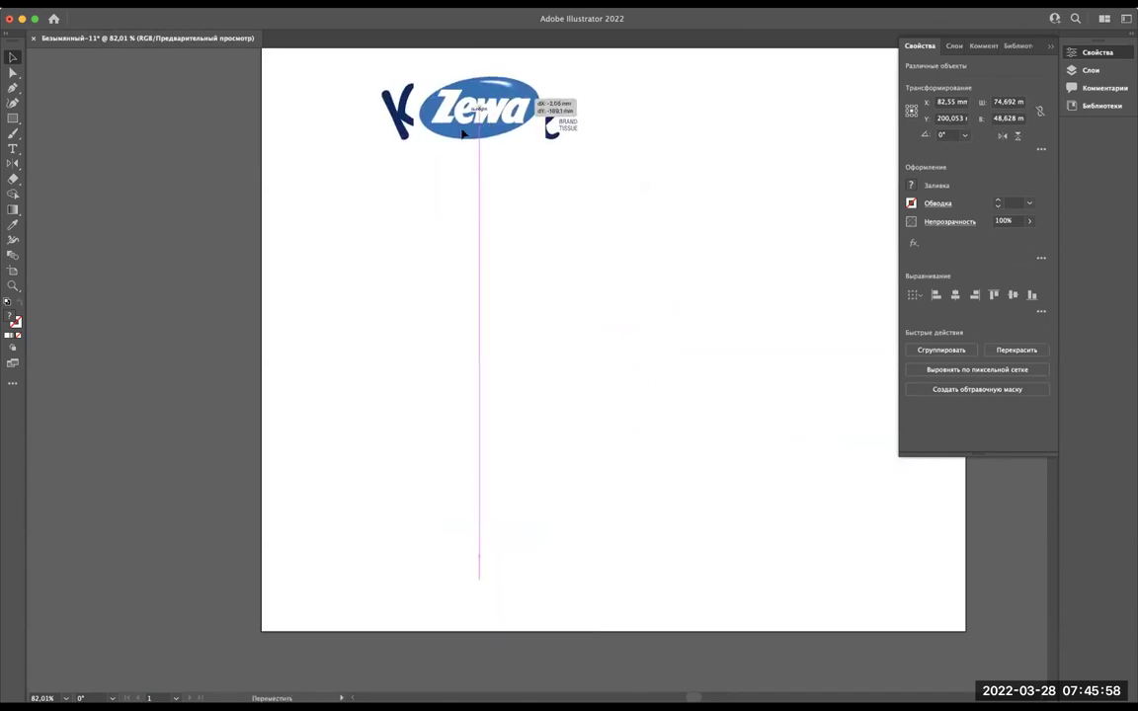
{"action": "scroll", "coordinate": [464, 134], "scroll_direction": "up", "scroll_amount": 1}
{"action": "left_click", "coordinate": [555, 186]}
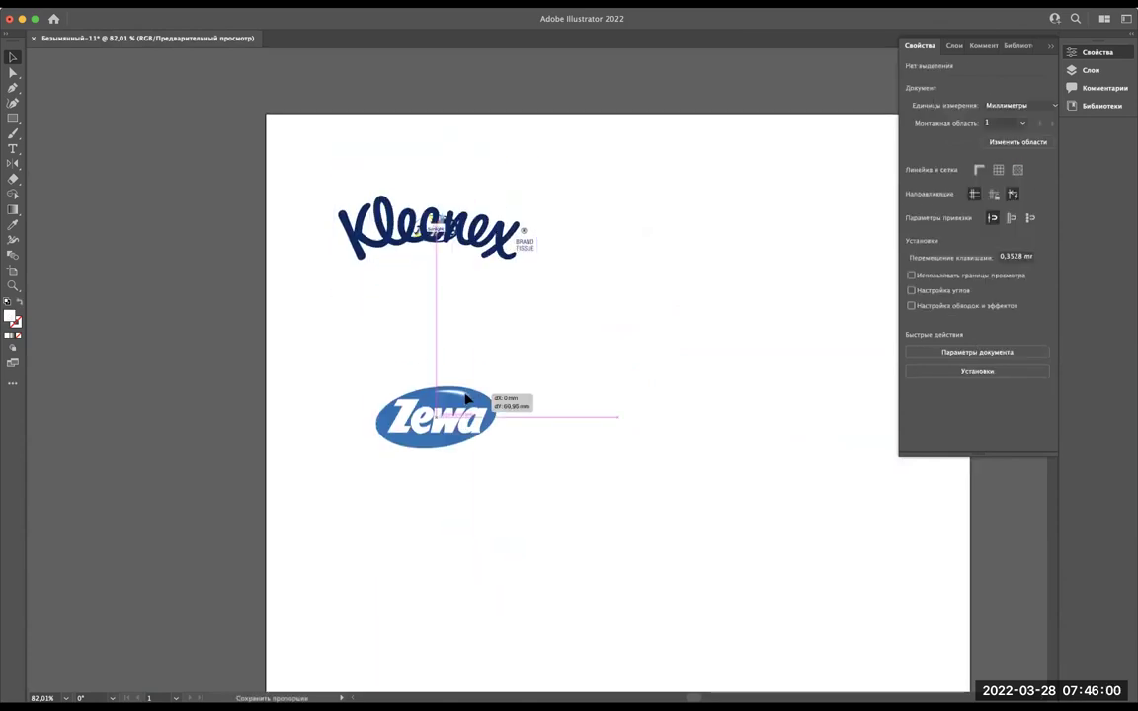
{"action": "left_click_drag", "start_coordinate": [494, 227], "coordinate": [493, 417]}
Move Kleenex aside and enlarge the Nilpak, Sunlight and ELMA logos.
{"action": "left_click_drag", "start_coordinate": [514, 229], "coordinate": [803, 229]}
{"action": "left_click_drag", "start_coordinate": [475, 246], "coordinate": [339, 183]}
{"action": "left_click_drag", "start_coordinate": [434, 211], "coordinate": [436, 129]}
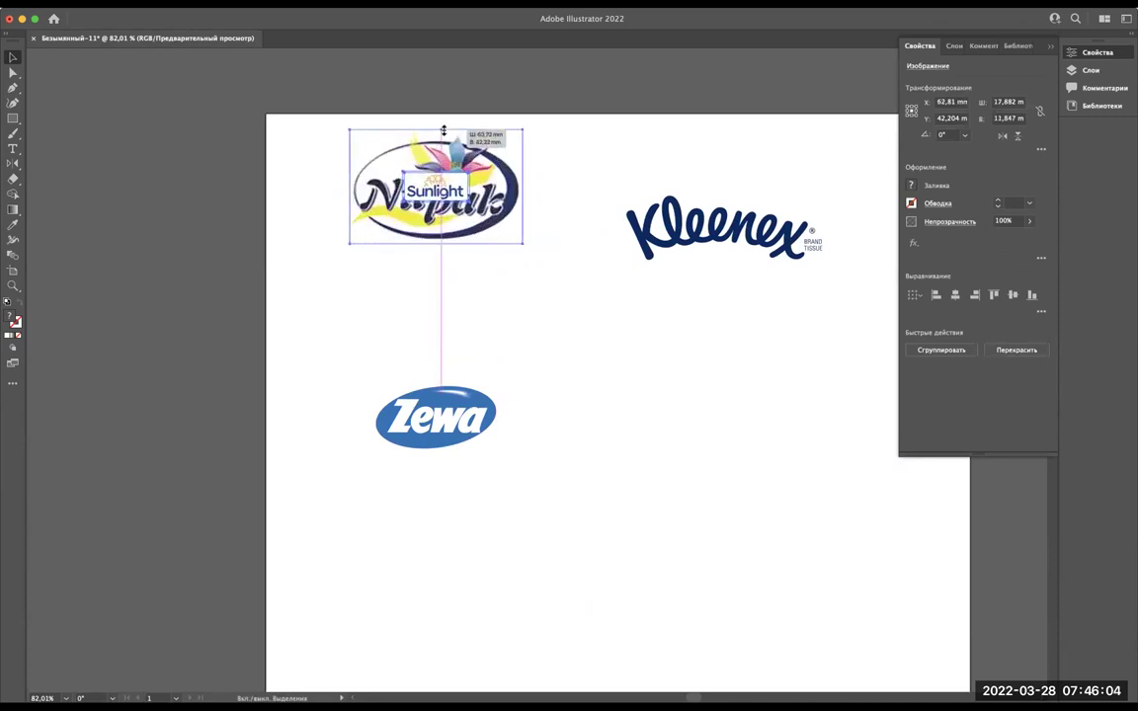
{"action": "left_click", "coordinate": [538, 363]}
{"action": "left_click_drag", "start_coordinate": [434, 191], "coordinate": [437, 344]}
{"action": "mouse_move", "coordinate": [446, 220]}
{"action": "left_mouse_down"}
{"action": "mouse_move", "coordinate": [574, 353]}
{"action": "mouse_move", "coordinate": [655, 413]}
{"action": "left_mouse_up"}
{"action": "left_click", "coordinate": [440, 187]}
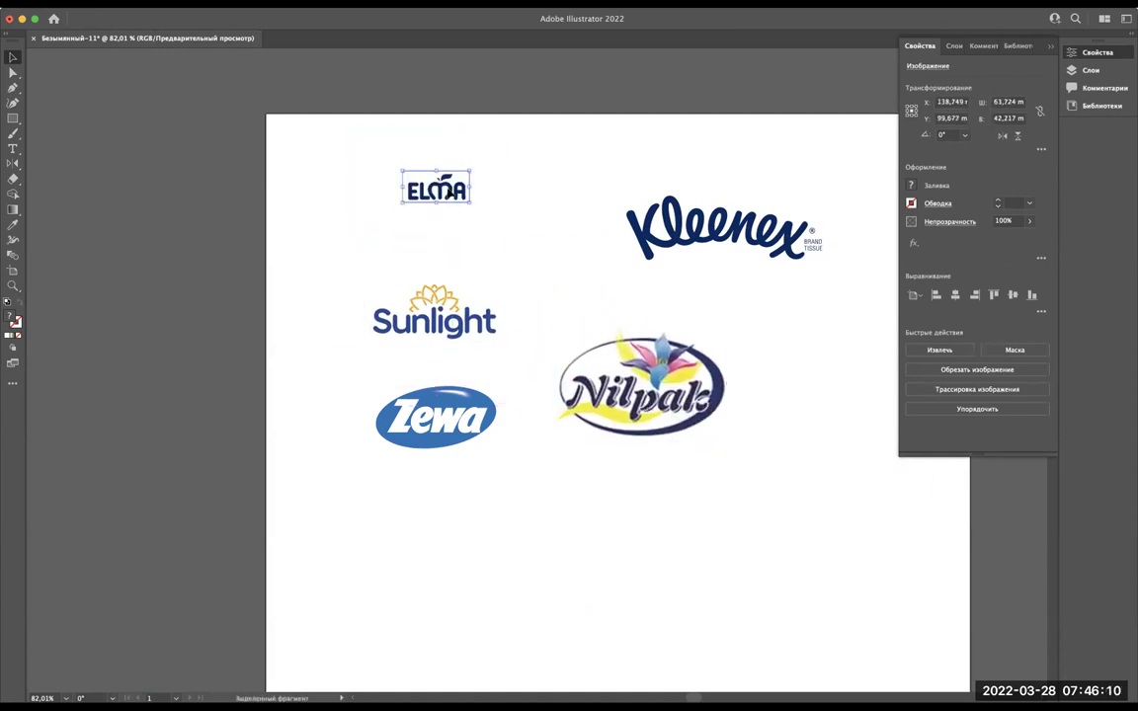
{"action": "mouse_move", "coordinate": [436, 166]}
{"action": "left_mouse_down"}
{"action": "mouse_move", "coordinate": [440, 133]}
{"action": "mouse_move", "coordinate": [443, 212]}
{"action": "left_mouse_up"}
Line the logos up in a grid: Kleenex beside ELMA, Nilpak beside Sunlight.
{"action": "mouse_move", "coordinate": [617, 207]}
{"action": "left_mouse_down"}
{"action": "mouse_move", "coordinate": [626, 223]}
{"action": "mouse_move", "coordinate": [608, 223]}
{"action": "left_mouse_up"}
{"action": "left_click_drag", "start_coordinate": [638, 367], "coordinate": [647, 314]}
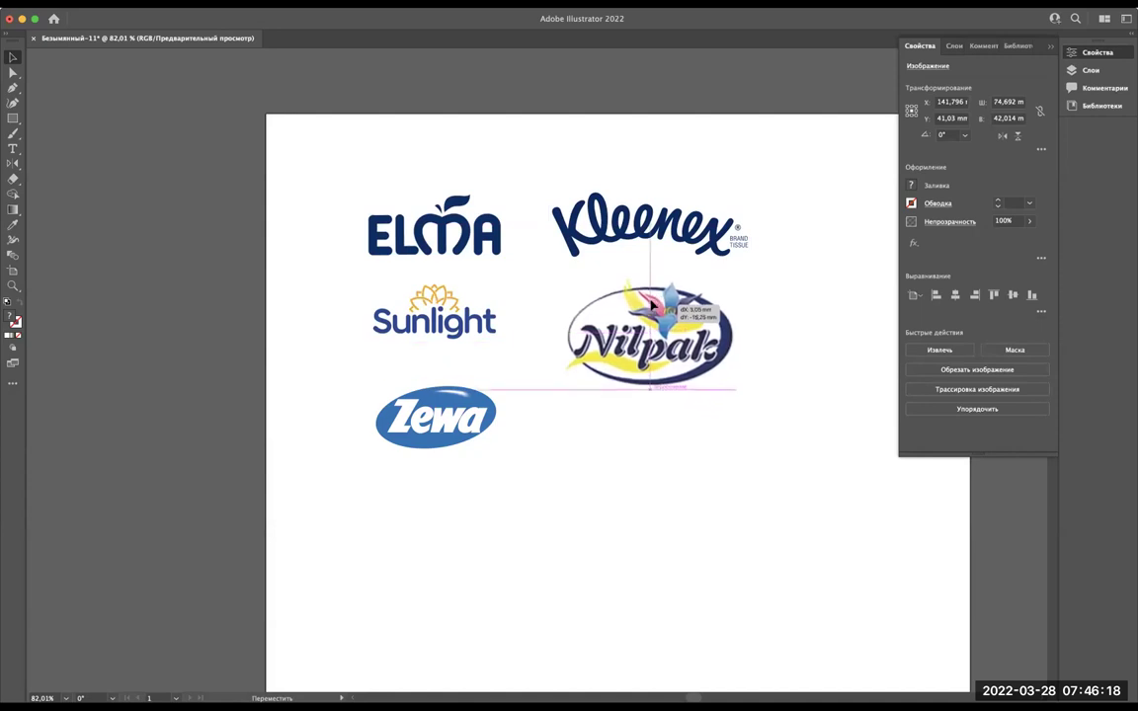
{"action": "left_click", "coordinate": [430, 442]}
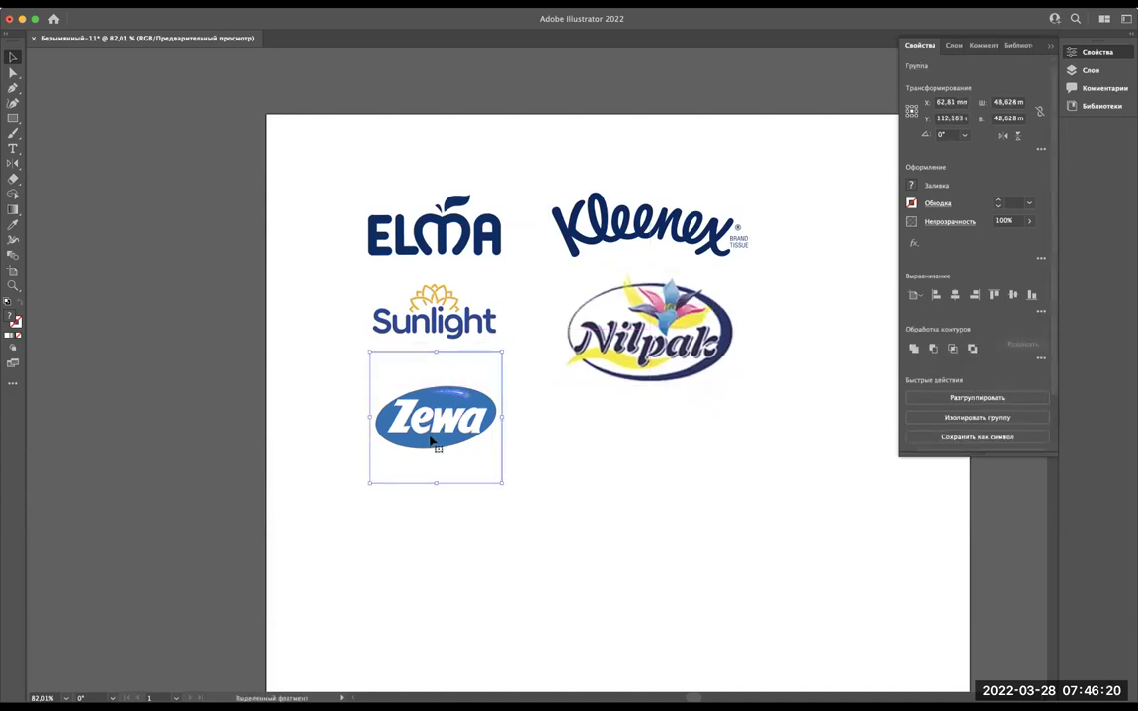
{"action": "scroll", "coordinate": [431, 442], "scroll_direction": "up", "scroll_amount": 5}
{"action": "scroll", "coordinate": [430, 442], "scroll_direction": "down", "scroll_amount": 4}
{"action": "scroll", "coordinate": [431, 442], "scroll_direction": "down", "scroll_amount": 1}
{"action": "left_click", "coordinate": [444, 368]}
{"action": "left_click_drag", "start_coordinate": [472, 340], "coordinate": [467, 361]}
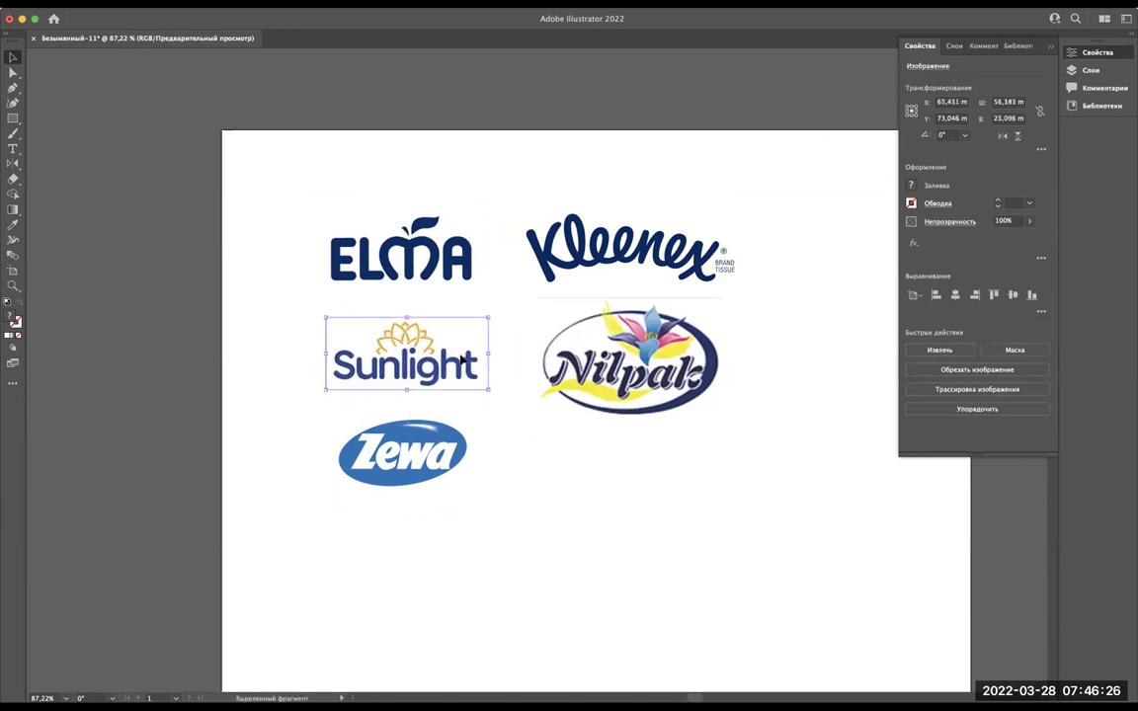
Arrange Sunlight, ELMA and Nilpak across the top, parking Kleenex and Zewa at the bottom.
{"action": "scroll", "coordinate": [581, 348], "scroll_direction": "right", "scroll_amount": 3}
{"action": "left_click_drag", "start_coordinate": [581, 348], "coordinate": [826, 269]}
{"action": "mouse_move", "coordinate": [312, 486]}
{"action": "left_mouse_down"}
{"action": "mouse_move", "coordinate": [513, 413]}
{"action": "mouse_move", "coordinate": [537, 364]}
{"action": "left_mouse_up"}
{"action": "mouse_move", "coordinate": [490, 173]}
{"action": "left_mouse_down"}
{"action": "mouse_move", "coordinate": [583, 297]}
{"action": "mouse_move", "coordinate": [585, 501]}
{"action": "left_mouse_up"}
{"action": "left_click_drag", "start_coordinate": [872, 265], "coordinate": [563, 264]}
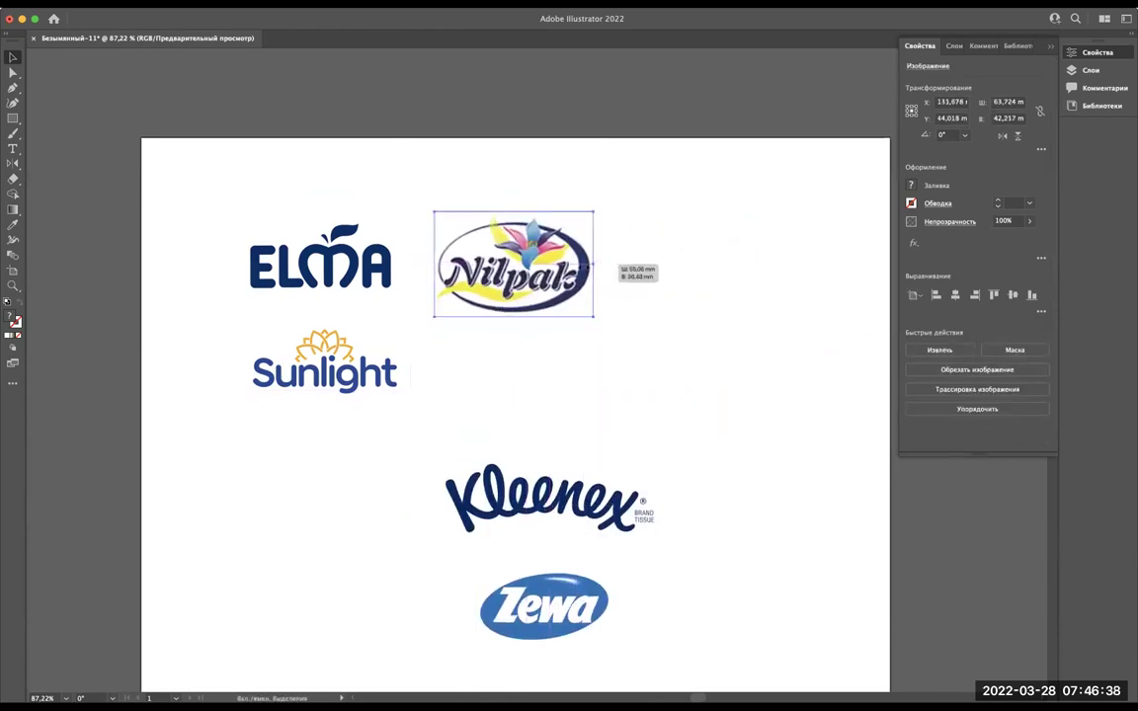
{"action": "left_click_drag", "start_coordinate": [543, 262], "coordinate": [546, 259]}
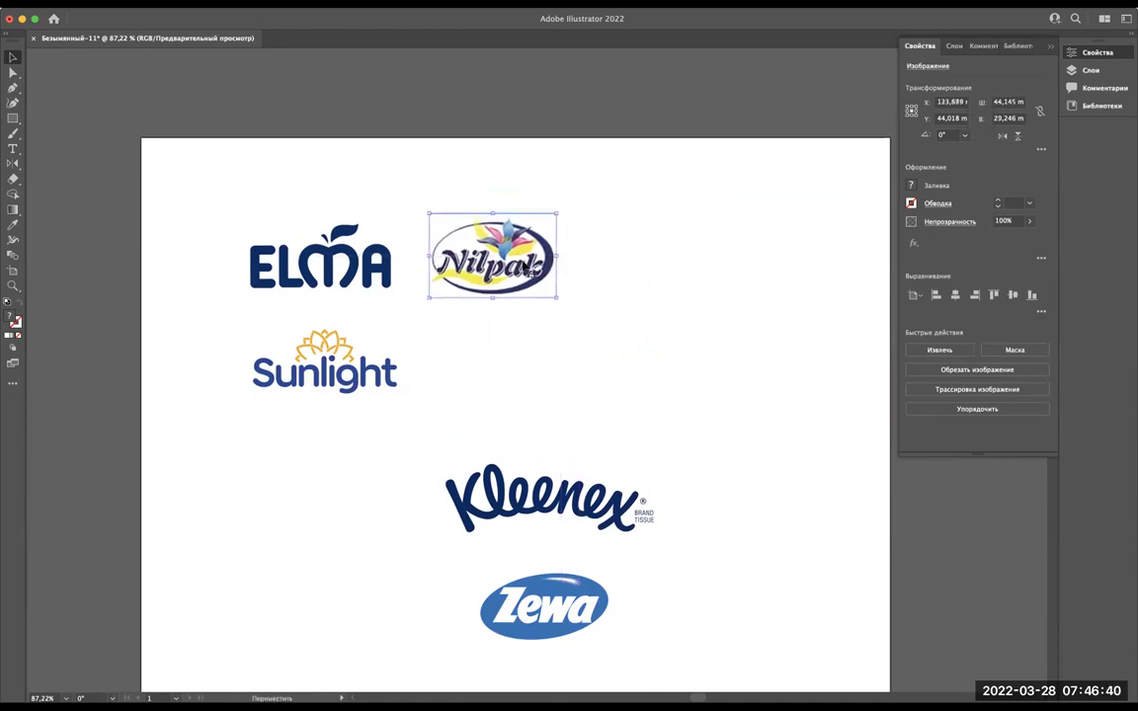
{"action": "mouse_move", "coordinate": [303, 314]}
{"action": "left_mouse_down"}
{"action": "mouse_move", "coordinate": [178, 277]}
{"action": "mouse_move", "coordinate": [163, 251]}
{"action": "left_mouse_up"}
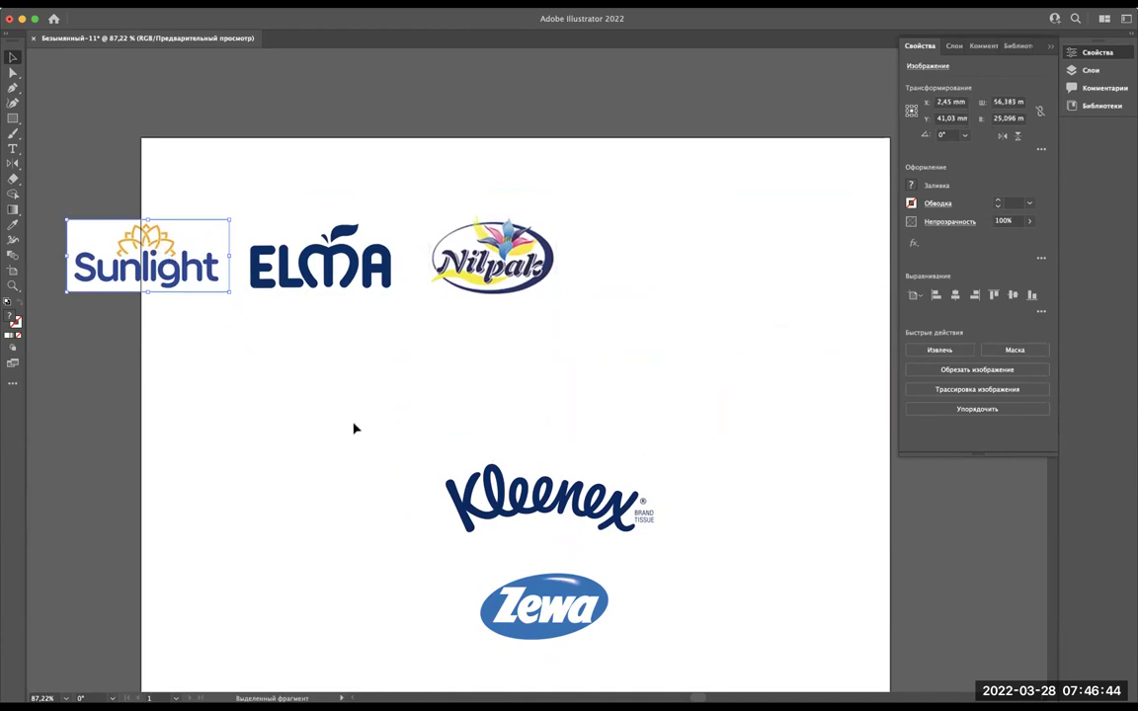
Add Kleenex and Zewa to the row's right end, shrinking both to match.
{"action": "scroll", "coordinate": [351, 424], "scroll_direction": "down", "scroll_amount": 2}
{"action": "scroll", "coordinate": [351, 425], "scroll_direction": "right", "scroll_amount": 3}
{"action": "left_click", "coordinate": [476, 429]}
{"action": "left_click_drag", "start_coordinate": [521, 475], "coordinate": [681, 225]}
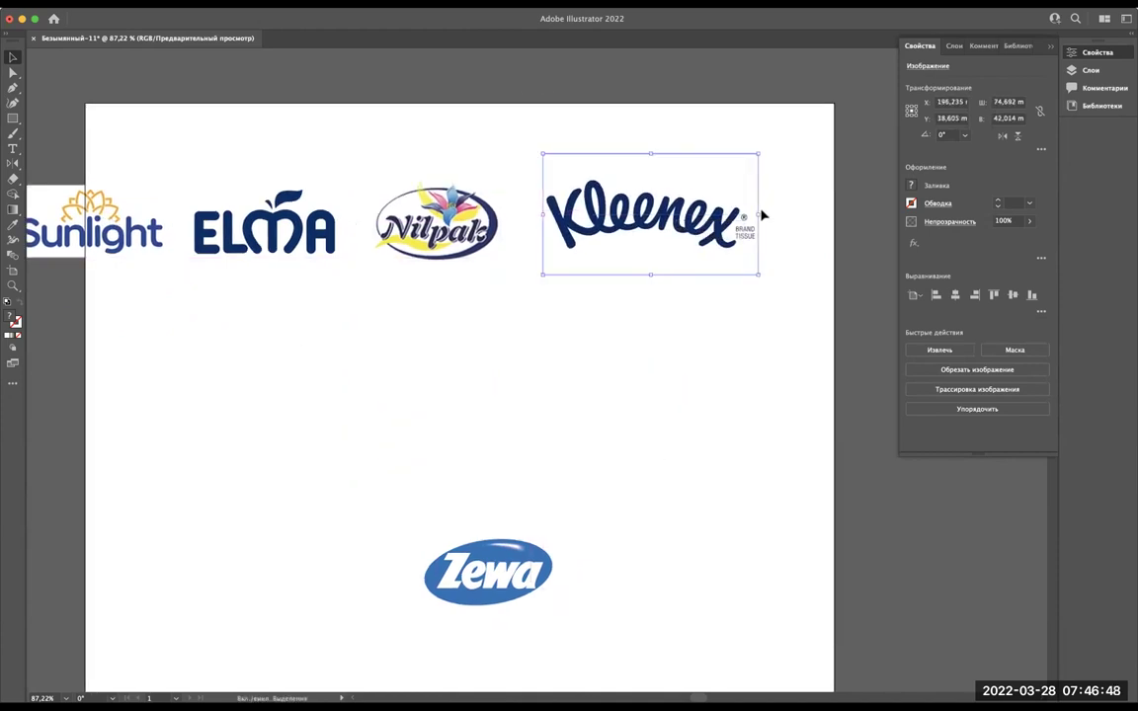
{"action": "left_click_drag", "start_coordinate": [759, 214], "coordinate": [689, 215]}
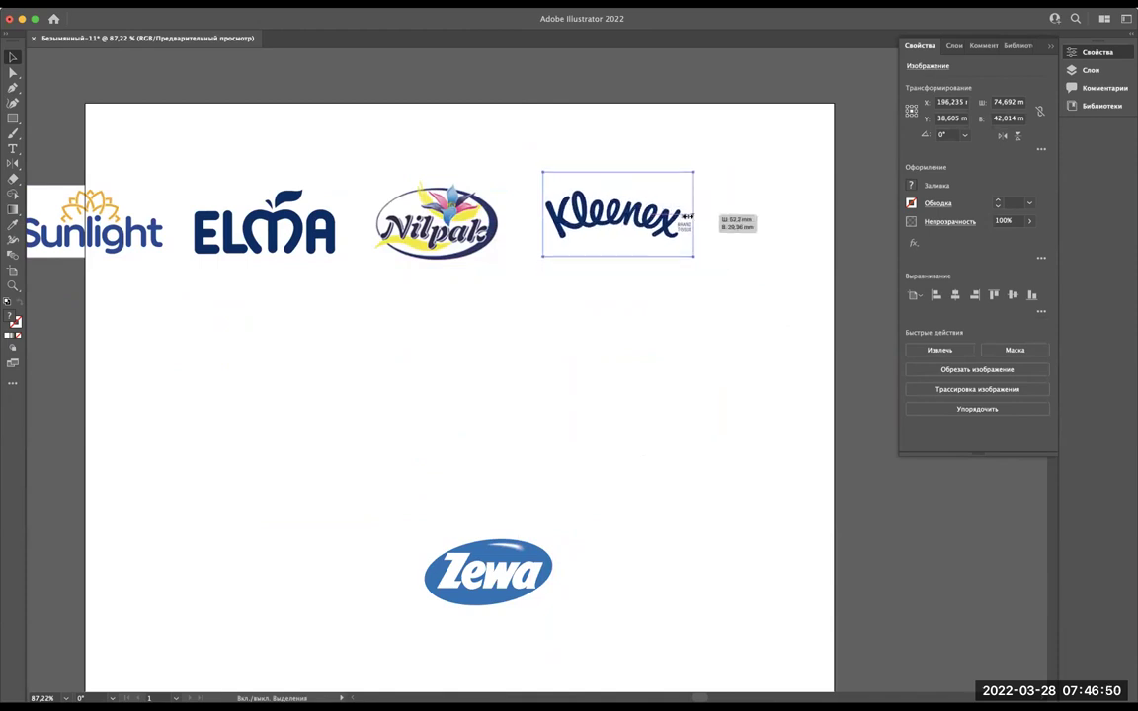
{"action": "mouse_move", "coordinate": [438, 525]}
{"action": "left_mouse_down"}
{"action": "mouse_move", "coordinate": [786, 182]}
{"action": "mouse_move", "coordinate": [750, 150]}
{"action": "left_mouse_up"}
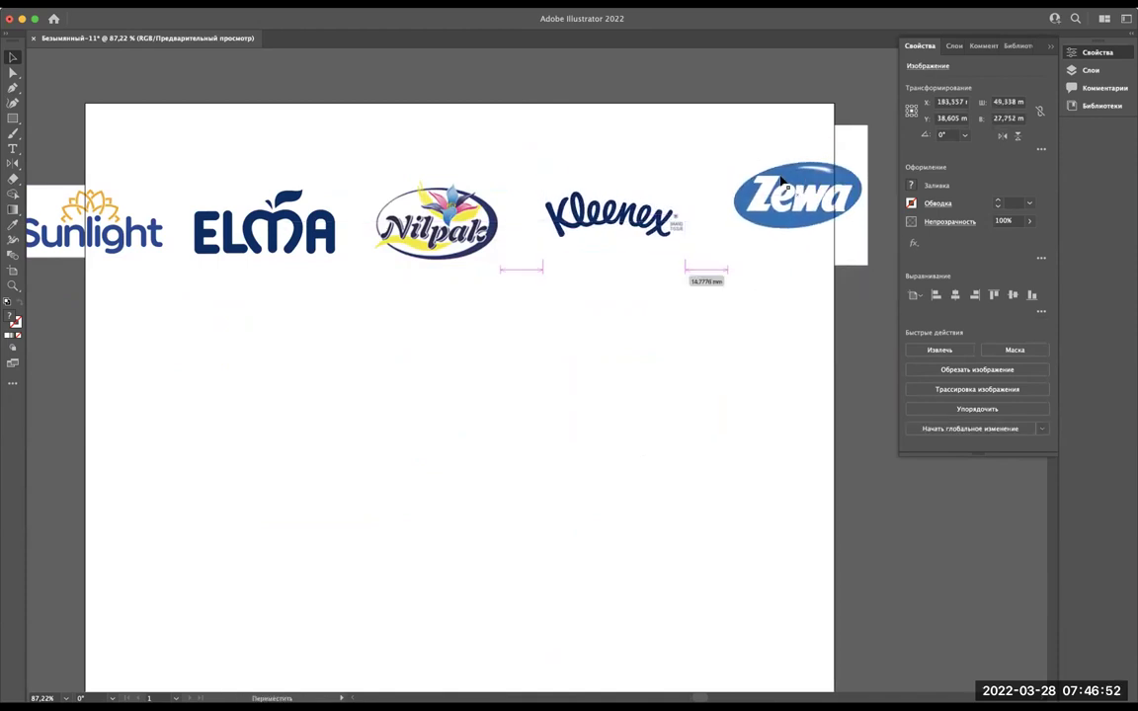
{"action": "scroll", "coordinate": [747, 235], "scroll_direction": "right", "scroll_amount": 5}
{"action": "scroll", "coordinate": [747, 235], "scroll_direction": "up", "scroll_amount": 2}
{"action": "mouse_move", "coordinate": [747, 235]}
{"action": "left_mouse_down"}
{"action": "mouse_move", "coordinate": [712, 235]}
{"action": "mouse_move", "coordinate": [678, 256]}
{"action": "left_mouse_up"}
Align the five logos on their vertical centres and scale the row down slightly.
{"action": "left_click", "coordinate": [485, 404]}
{"action": "scroll", "coordinate": [485, 404], "scroll_direction": "left", "scroll_amount": 2}
{"action": "scroll", "coordinate": [485, 404], "scroll_direction": "down", "scroll_amount": 2}
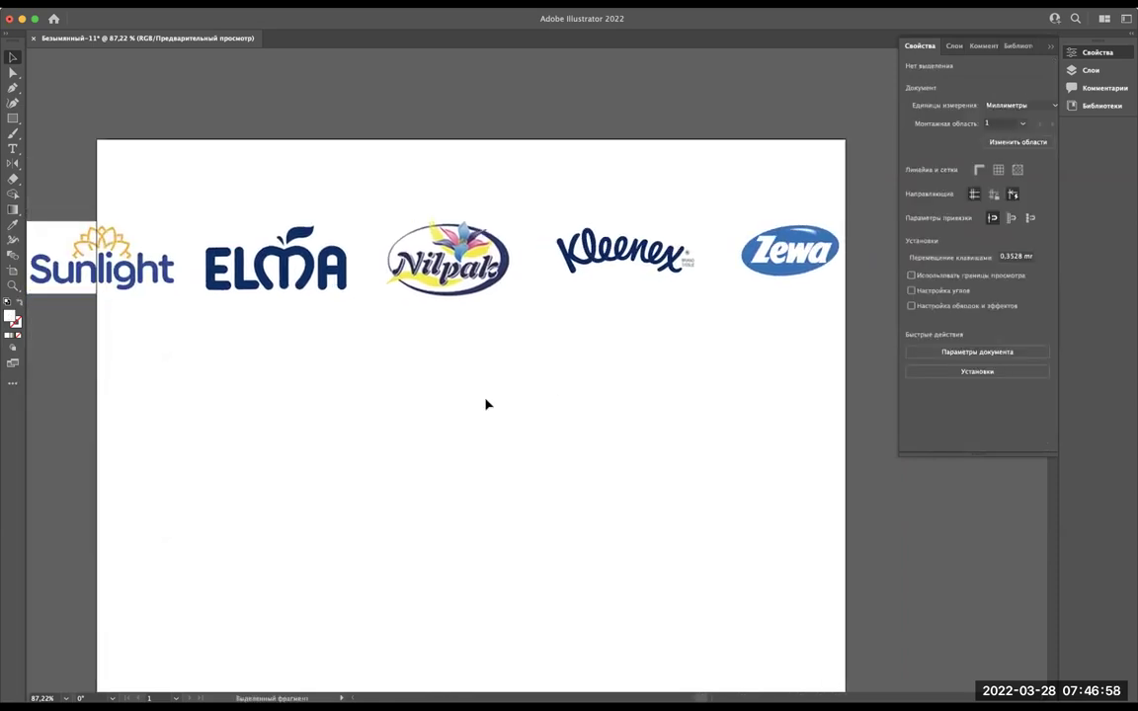
{"action": "scroll", "coordinate": [485, 401], "scroll_direction": "down", "scroll_amount": 1}
{"action": "left_click_drag", "start_coordinate": [761, 368], "coordinate": [213, 249]}
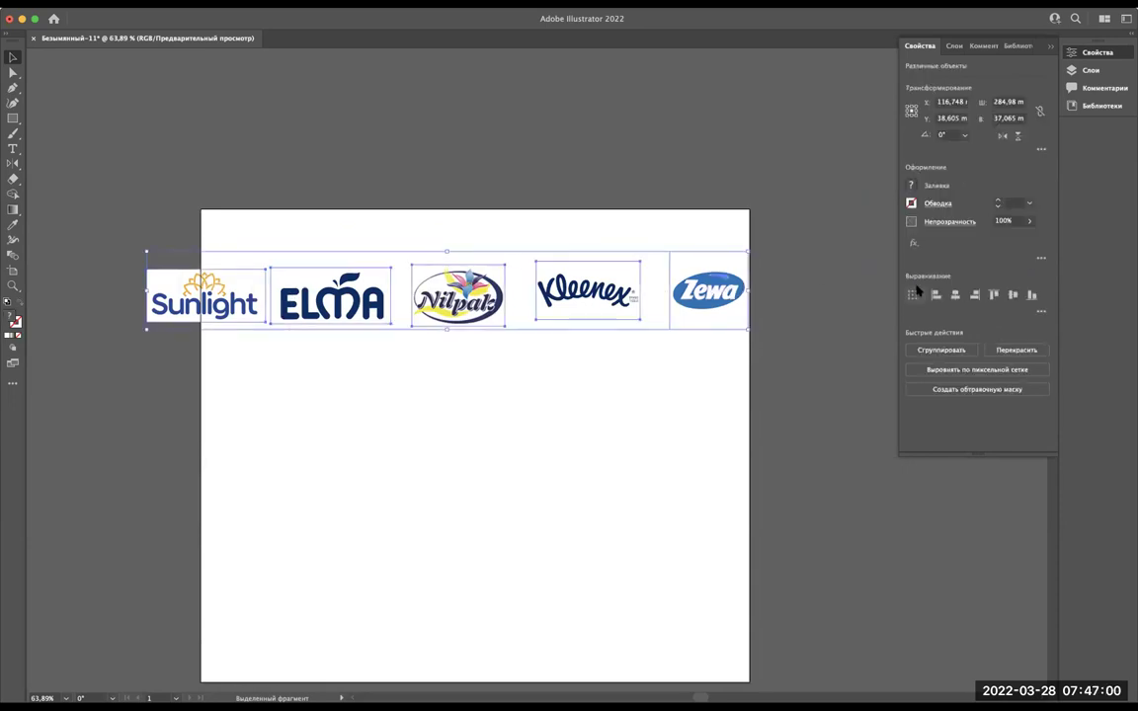
{"action": "left_click", "coordinate": [1012, 295]}
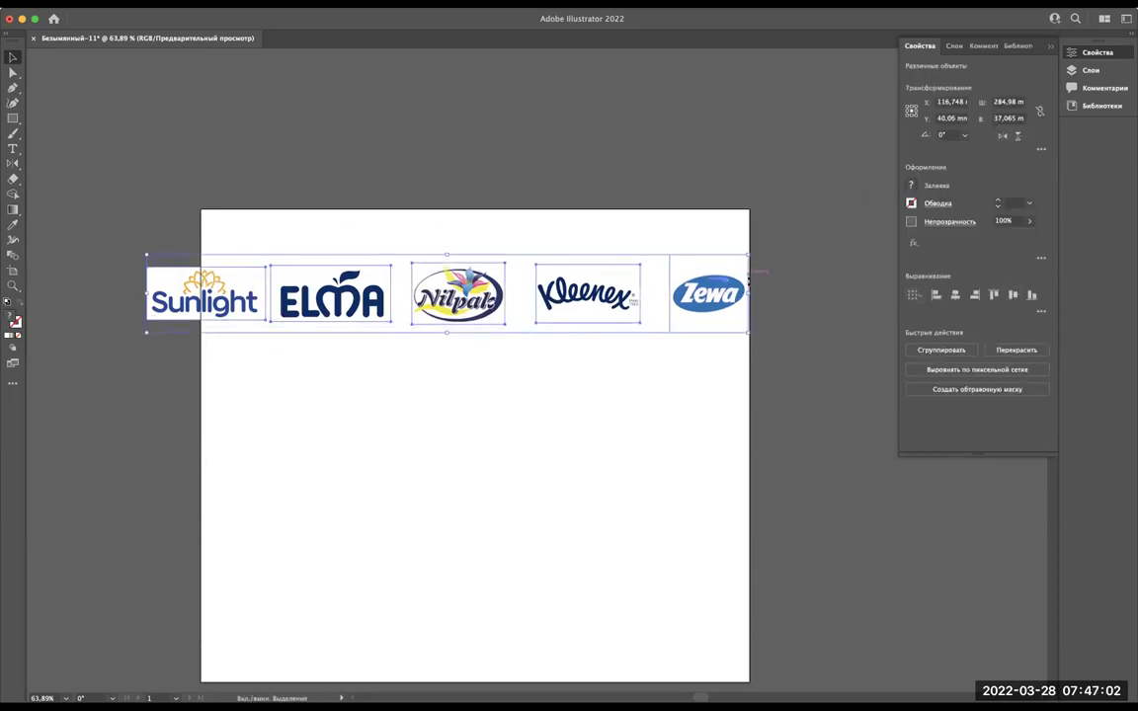
{"action": "mouse_move", "coordinate": [747, 293]}
{"action": "left_mouse_down"}
{"action": "mouse_move", "coordinate": [504, 297]}
{"action": "mouse_move", "coordinate": [628, 267]}
{"action": "mouse_move", "coordinate": [742, 275]}
{"action": "mouse_move", "coordinate": [698, 265]}
{"action": "mouse_move", "coordinate": [726, 258]}
{"action": "left_mouse_up"}
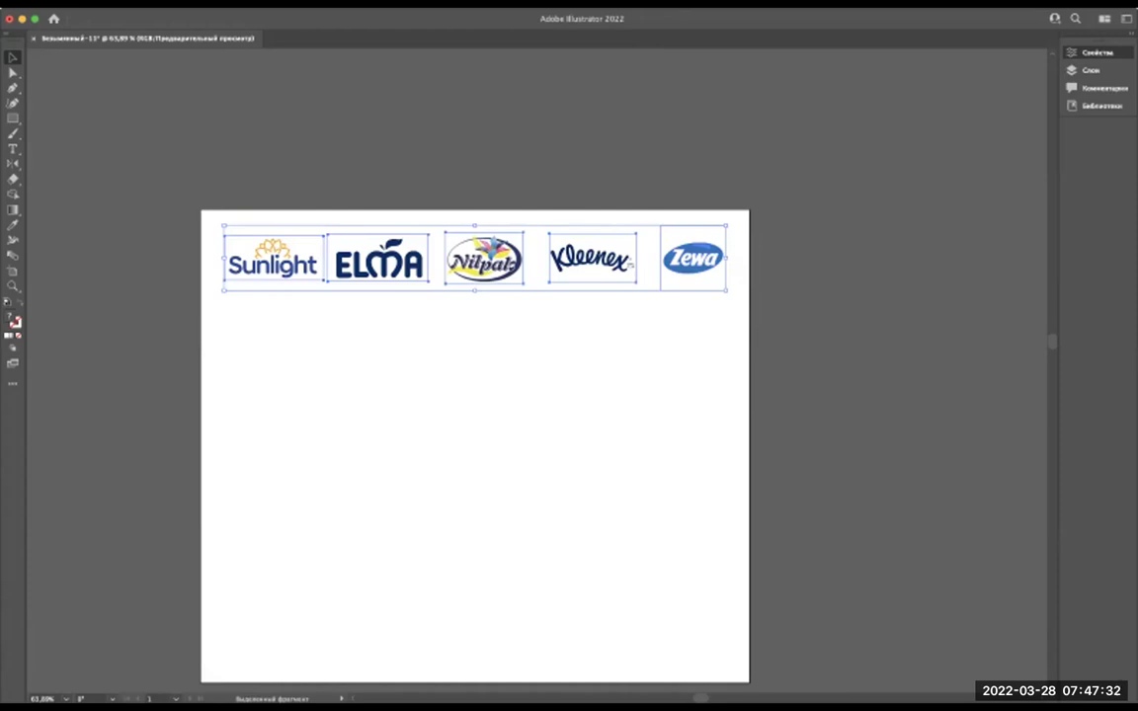
Close the shelf photo document without saving.
{"action": "left_click", "coordinate": [1094, 52]}
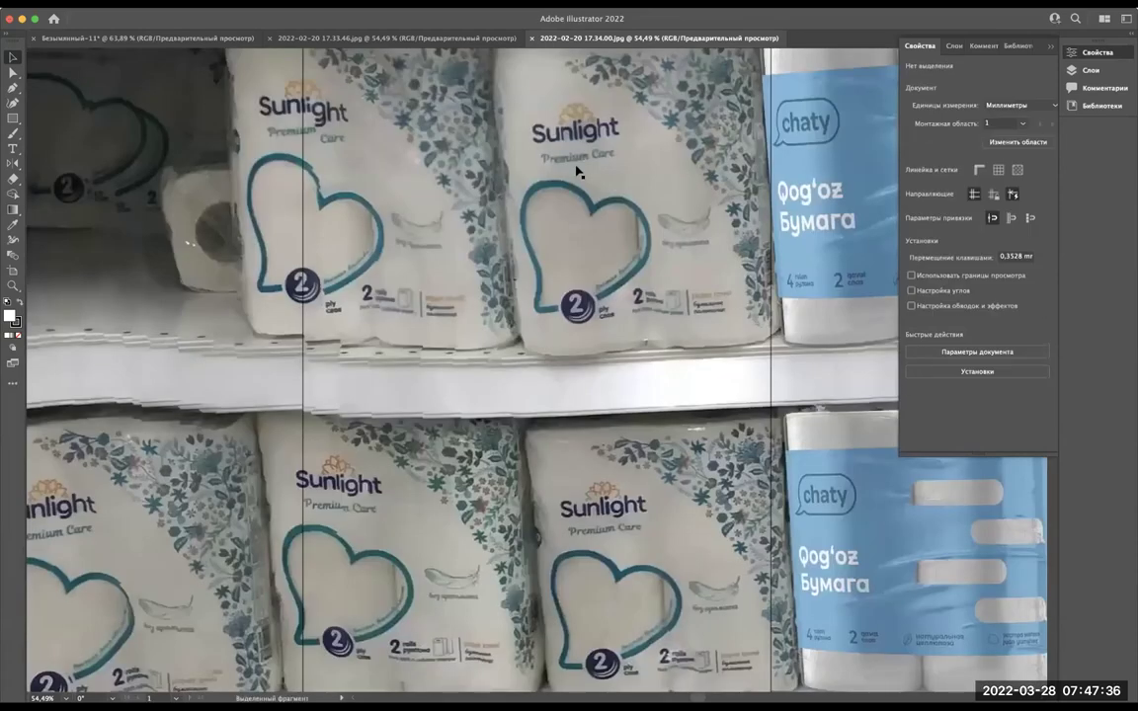
{"action": "scroll", "coordinate": [578, 173], "scroll_direction": "down", "scroll_amount": 5}
{"action": "scroll", "coordinate": [577, 173], "scroll_direction": "down", "scroll_amount": 5}
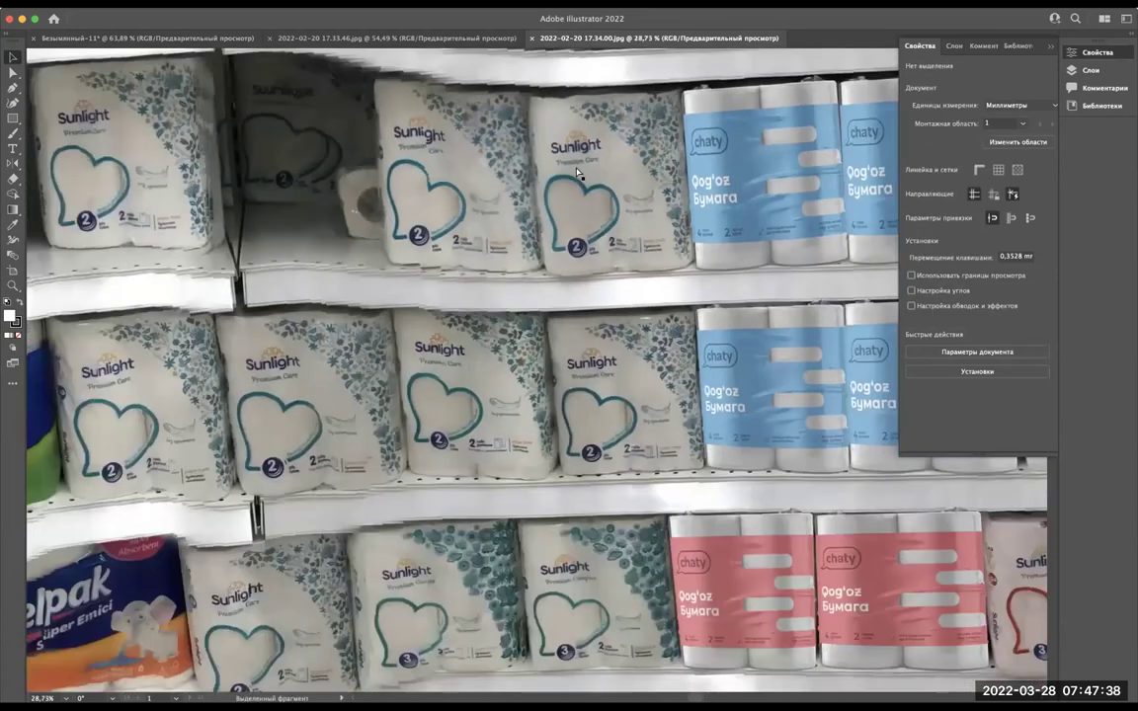
{"action": "key", "text": "super+w"}
{"action": "scroll", "coordinate": [577, 172], "scroll_direction": "down", "scroll_amount": 3}
{"action": "scroll", "coordinate": [577, 173], "scroll_direction": "down", "scroll_amount": 3}
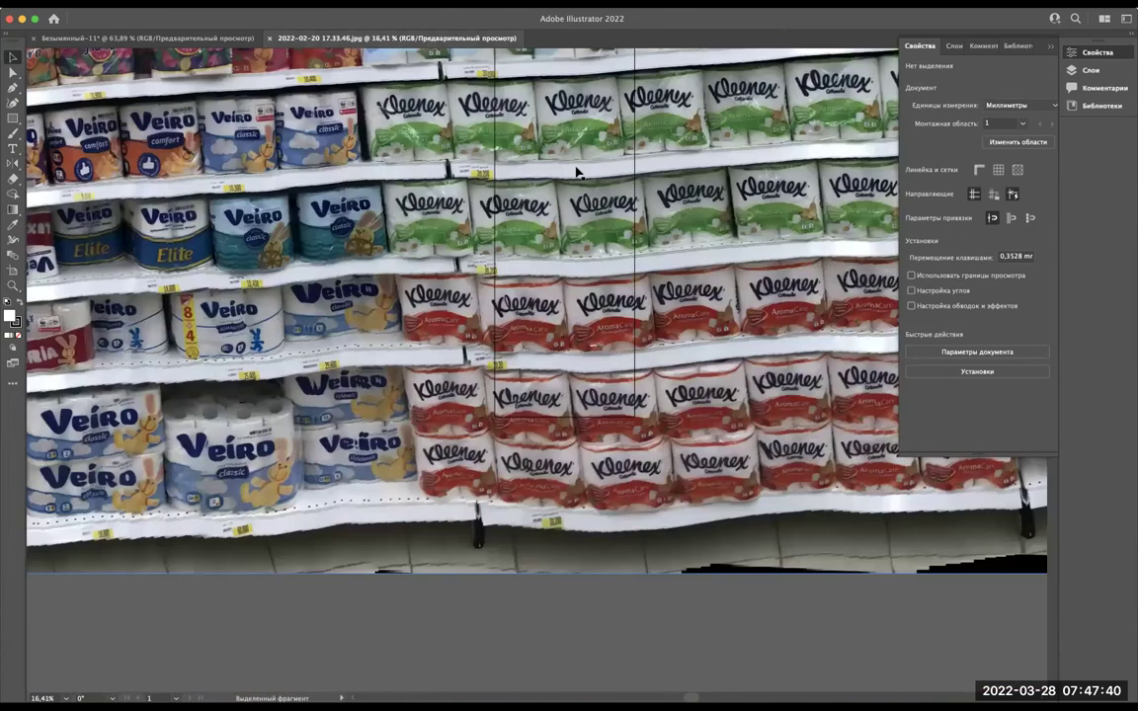
{"action": "scroll", "coordinate": [578, 173], "scroll_direction": "down", "scroll_amount": 3}
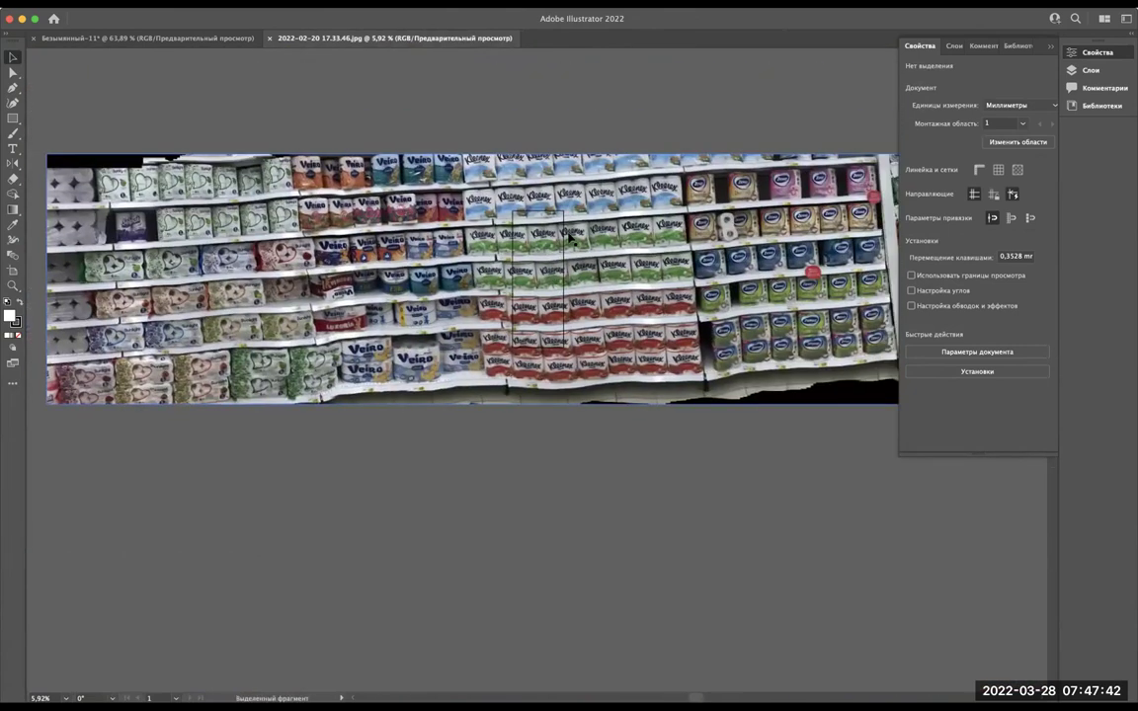
{"action": "left_click", "coordinate": [570, 237]}
{"action": "key", "text": "super+w"}
{"action": "left_click", "coordinate": [568, 391]}
{"action": "scroll", "coordinate": [529, 375], "scroll_direction": "down", "scroll_amount": 1}
{"action": "scroll", "coordinate": [530, 375], "scroll_direction": "down", "scroll_amount": 1}
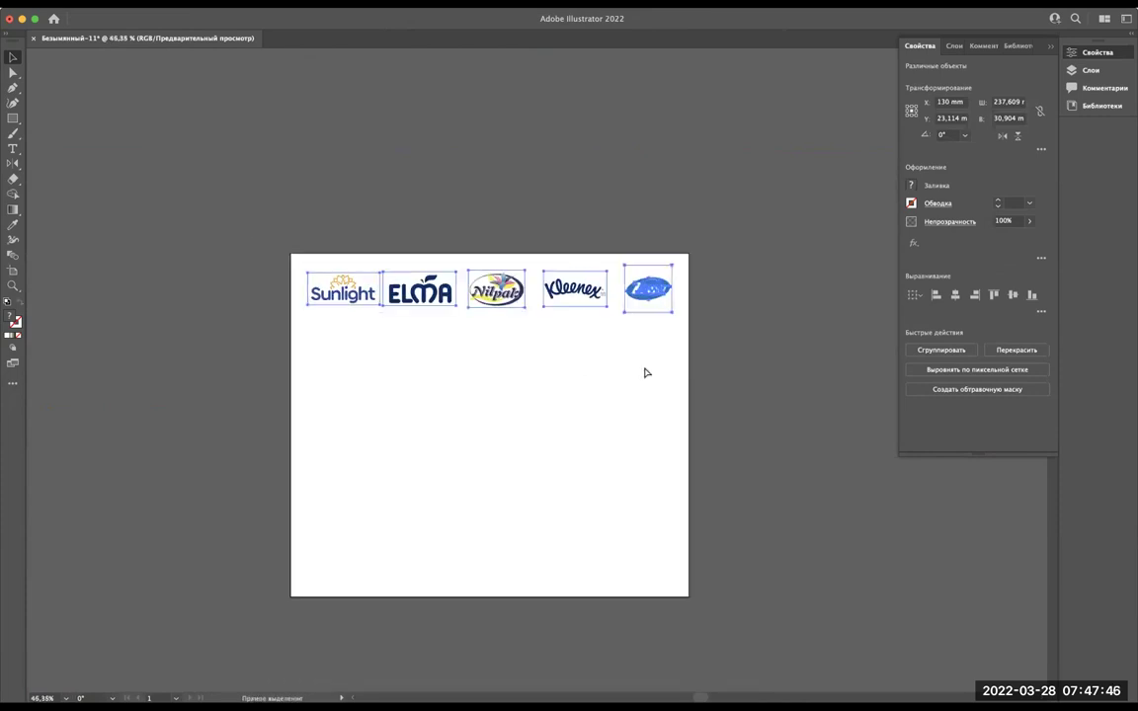
Paste the shelf photo into the logo layout and shrink it to uncover the logos.
{"action": "key", "text": "ctrl+v"}
{"action": "scroll", "coordinate": [573, 370], "scroll_direction": "down", "scroll_amount": 3}
{"action": "scroll", "coordinate": [573, 371], "scroll_direction": "down", "scroll_amount": 3}
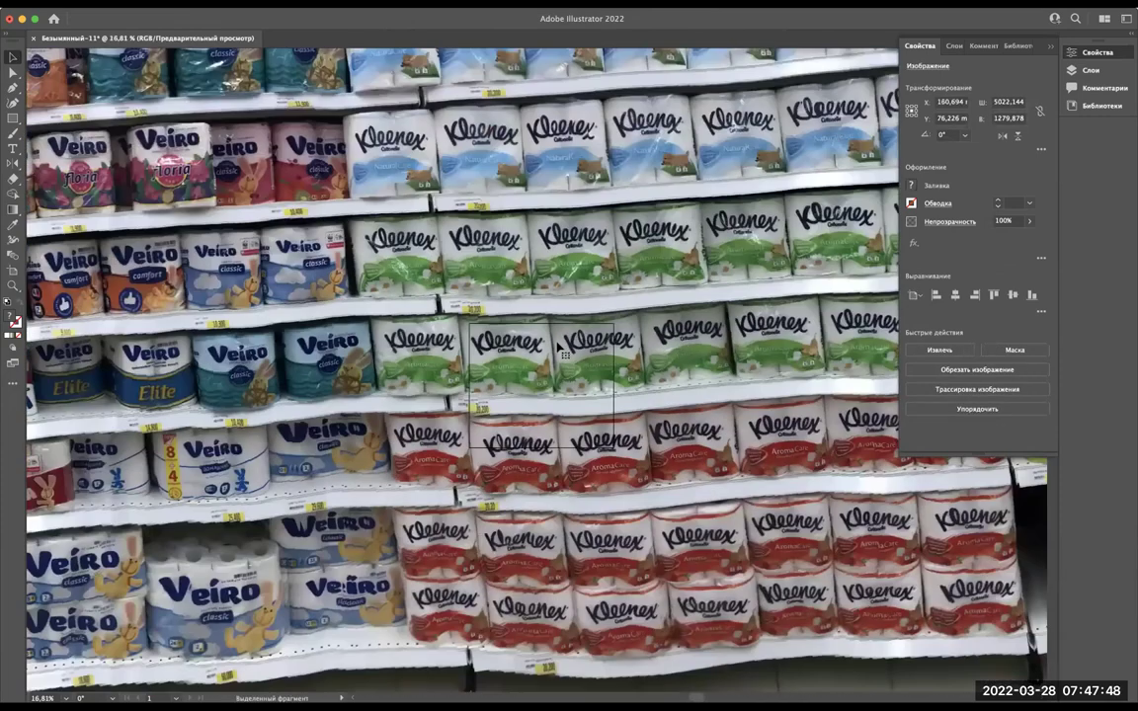
{"action": "scroll", "coordinate": [573, 370], "scroll_direction": "down", "scroll_amount": 2}
{"action": "left_click_drag", "start_coordinate": [559, 264], "coordinate": [559, 330]}
{"action": "scroll", "coordinate": [559, 330], "scroll_direction": "up", "scroll_amount": 1}
{"action": "scroll", "coordinate": [558, 326], "scroll_direction": "up", "scroll_amount": 1}
{"action": "scroll", "coordinate": [559, 323], "scroll_direction": "up", "scroll_amount": 1}
{"action": "scroll", "coordinate": [559, 323], "scroll_direction": "up", "scroll_amount": 2}
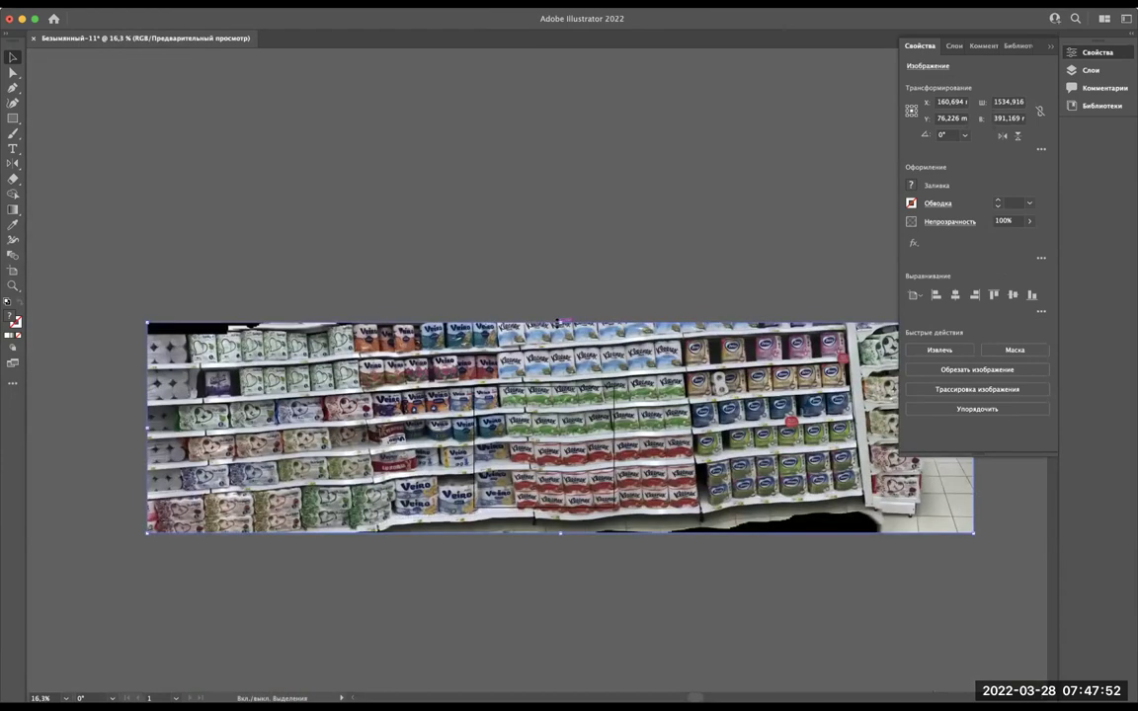
{"action": "left_click_drag", "start_coordinate": [561, 338], "coordinate": [553, 399]}
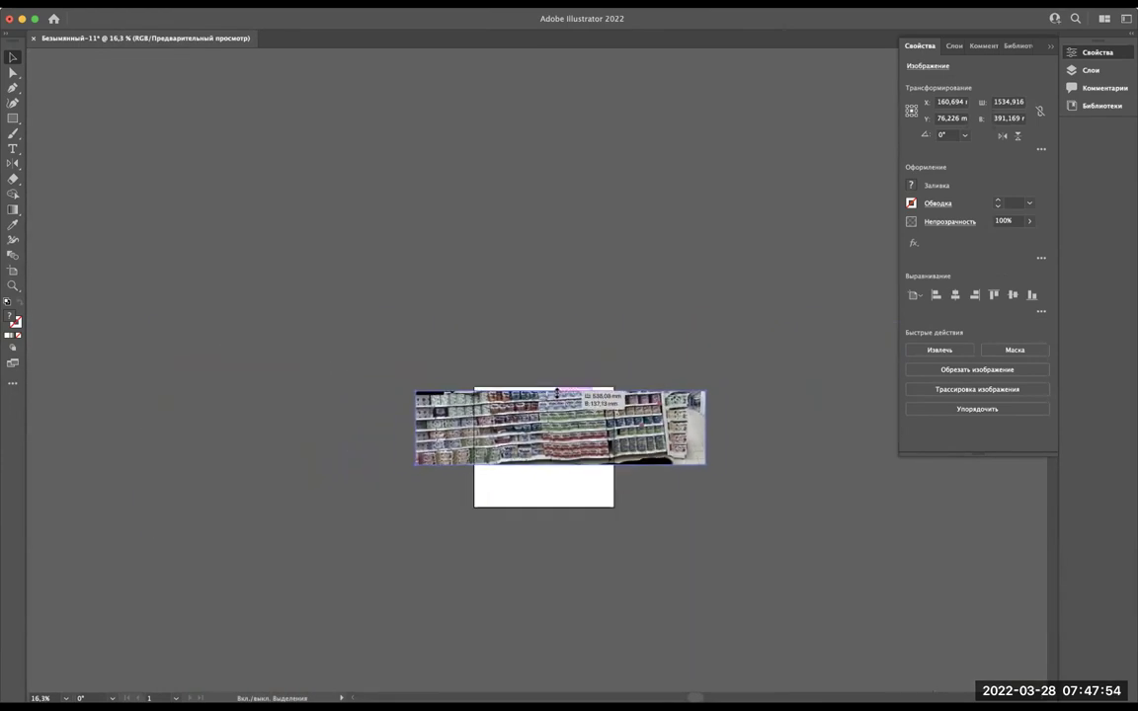
{"action": "scroll", "coordinate": [556, 400], "scroll_direction": "up", "scroll_amount": 2}
{"action": "scroll", "coordinate": [558, 398], "scroll_direction": "up", "scroll_amount": 1}
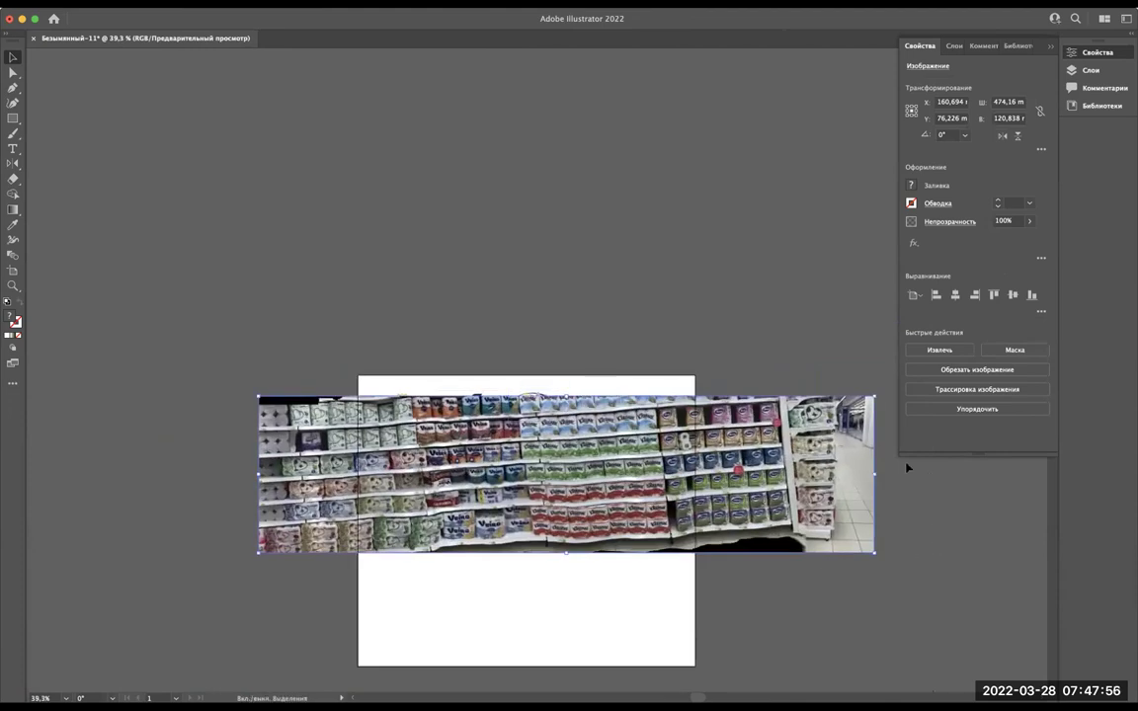
{"action": "left_click_drag", "start_coordinate": [874, 476], "coordinate": [593, 510]}
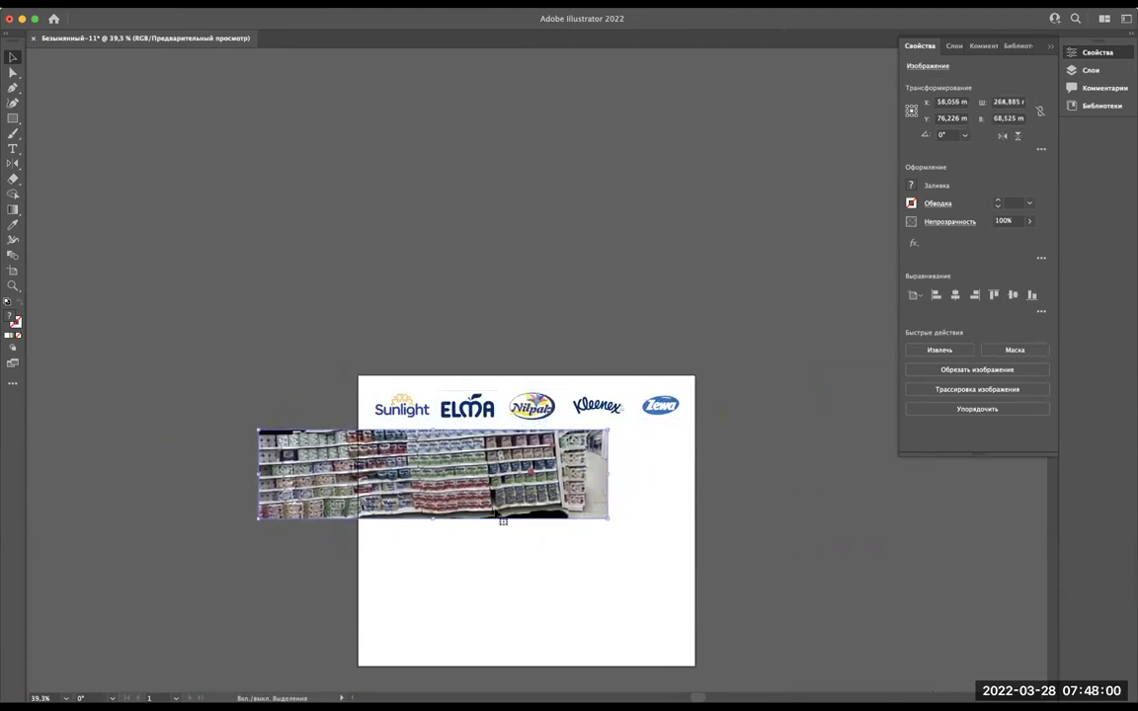
Fit the shelf photo above the logo row at 260 mm, spanning the artboard width.
{"action": "left_click_drag", "start_coordinate": [499, 512], "coordinate": [598, 369]}
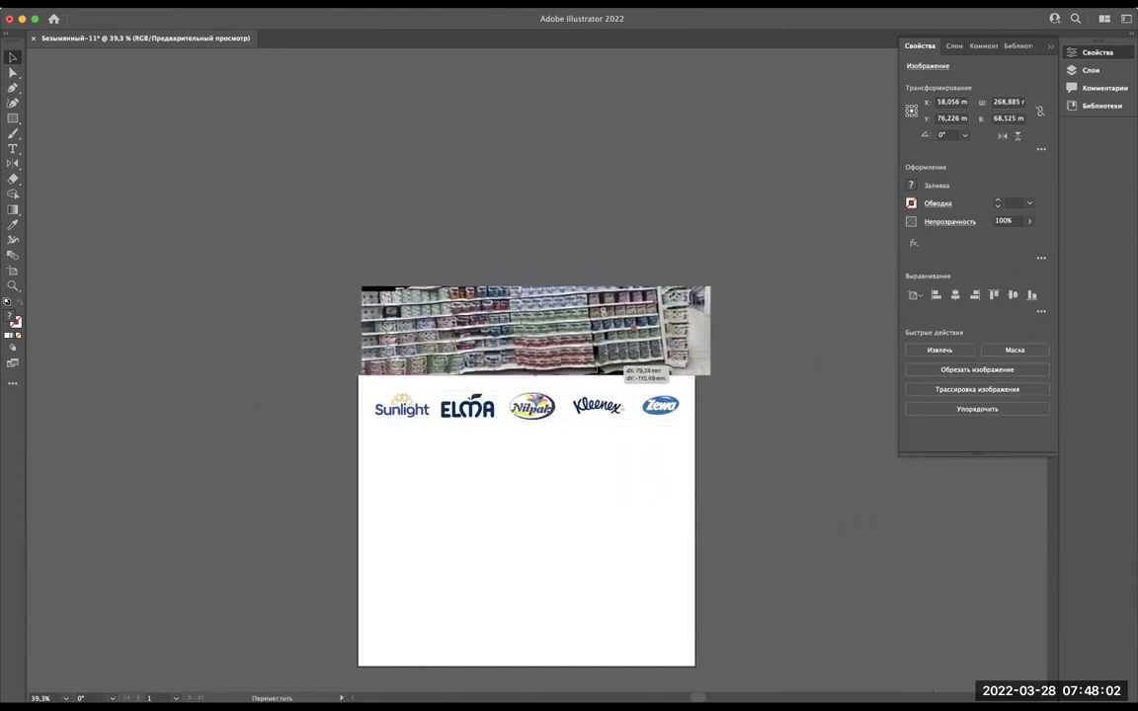
{"action": "left_click_drag", "start_coordinate": [707, 330], "coordinate": [695, 336]}
{"action": "scroll", "coordinate": [334, 309], "scroll_direction": "up", "scroll_amount": 3}
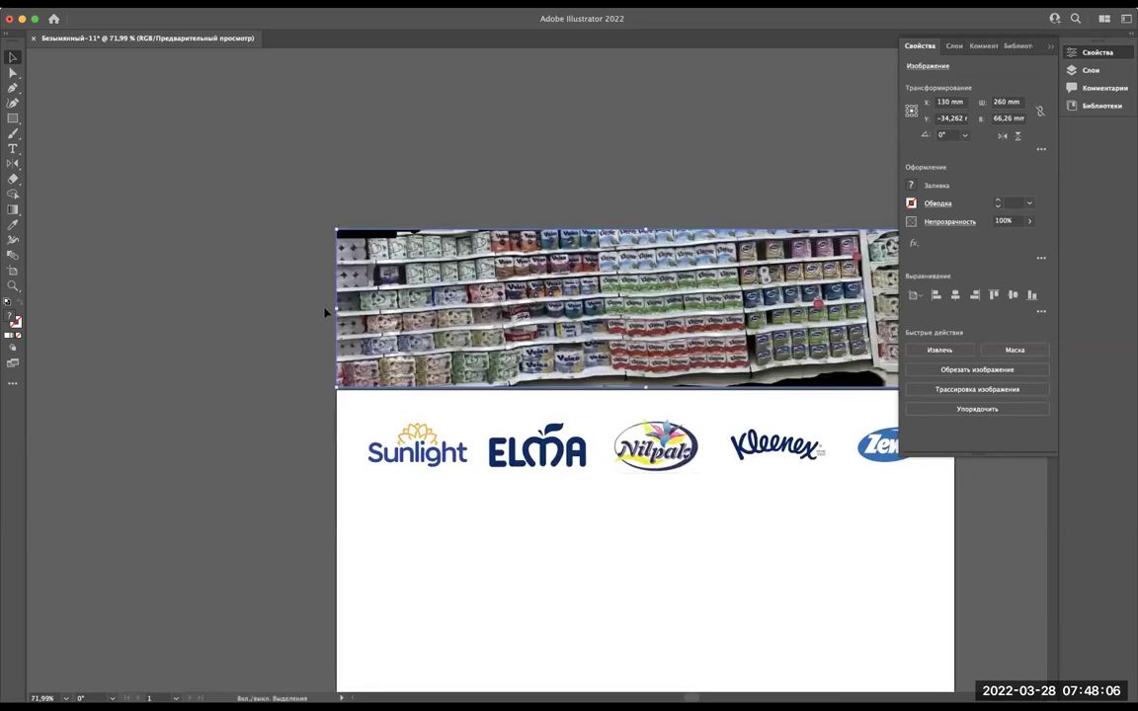
{"action": "left_click_drag", "start_coordinate": [333, 309], "coordinate": [337, 309]}
{"action": "scroll", "coordinate": [337, 309], "scroll_direction": "right", "scroll_amount": 3}
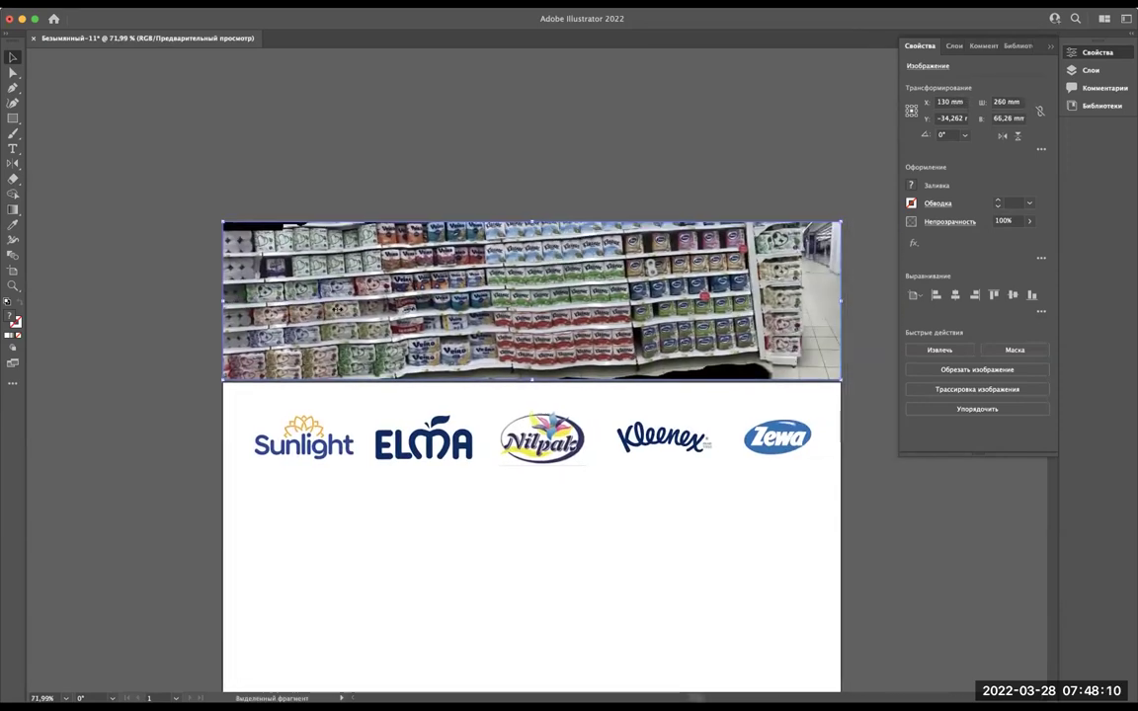
{"action": "left_click_drag", "start_coordinate": [442, 316], "coordinate": [485, 348]}
{"action": "key", "text": "v"}
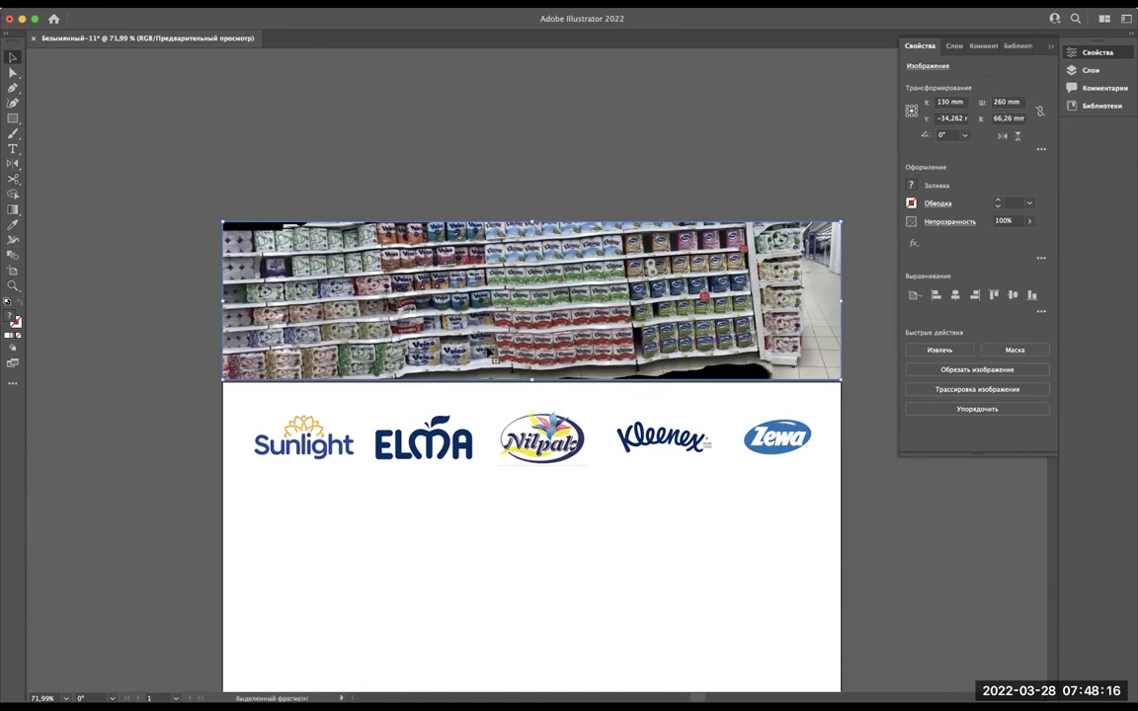
{"action": "scroll", "coordinate": [576, 312], "scroll_direction": "up", "scroll_amount": 3}
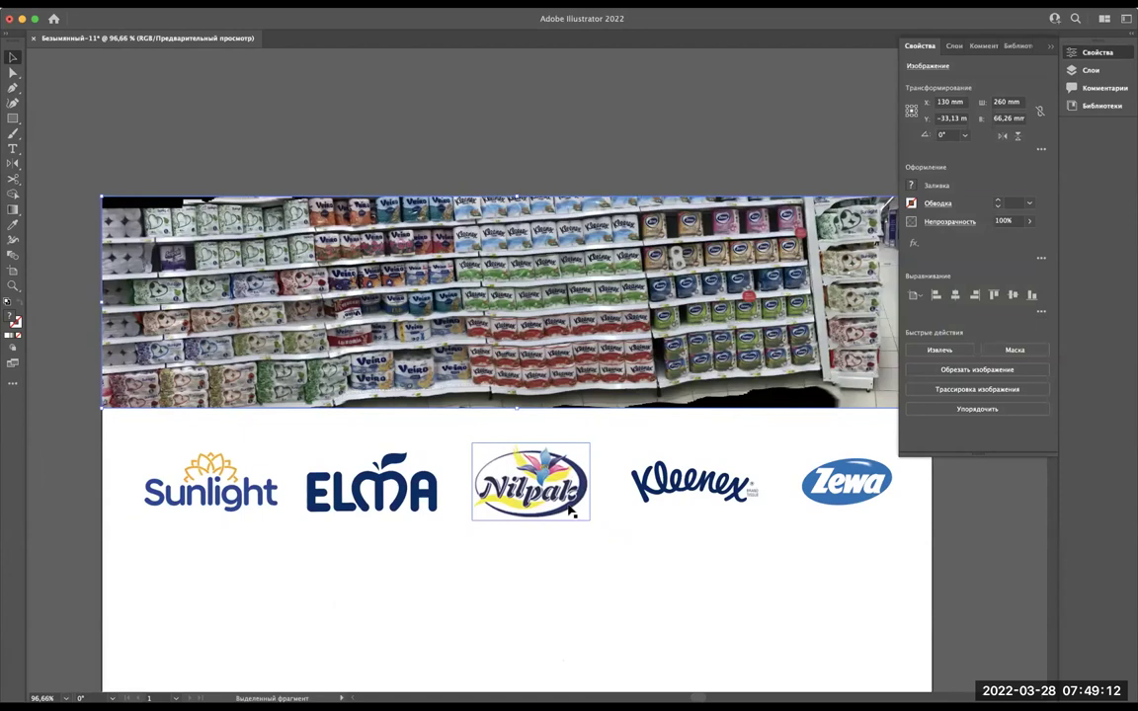
Browse to the computer's Downloads folder from the Open dialog.
{"action": "key", "text": "super+o"}
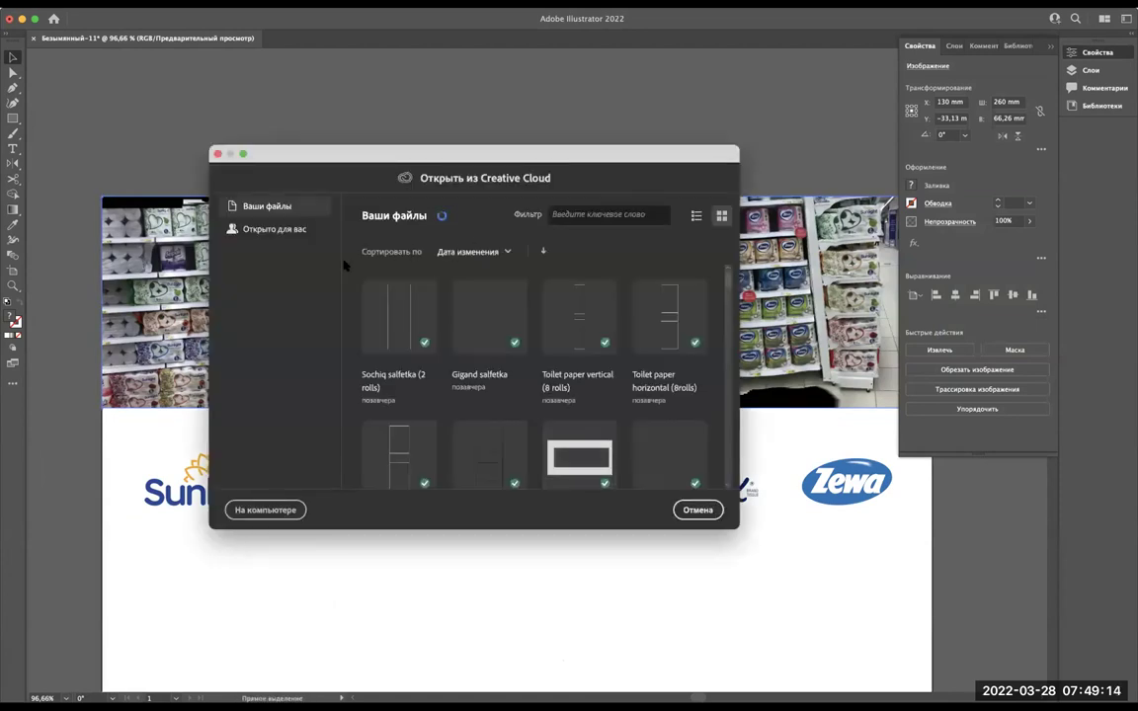
{"action": "left_click", "coordinate": [291, 511]}
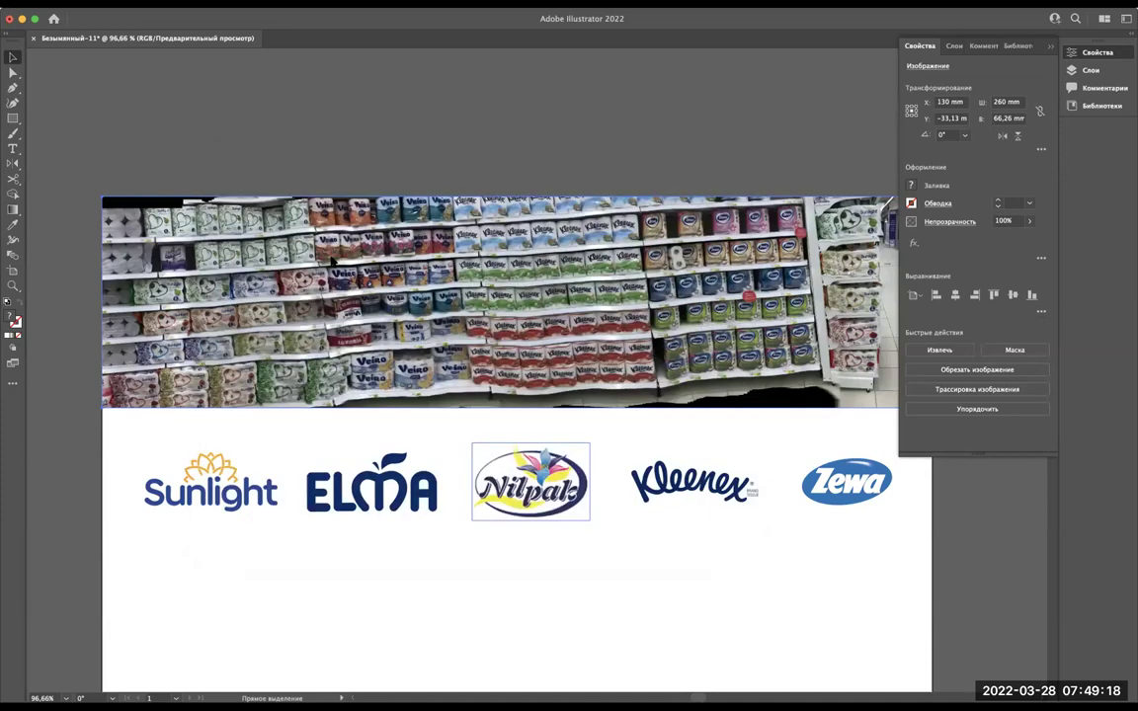
{"action": "left_click", "coordinate": [353, 192]}
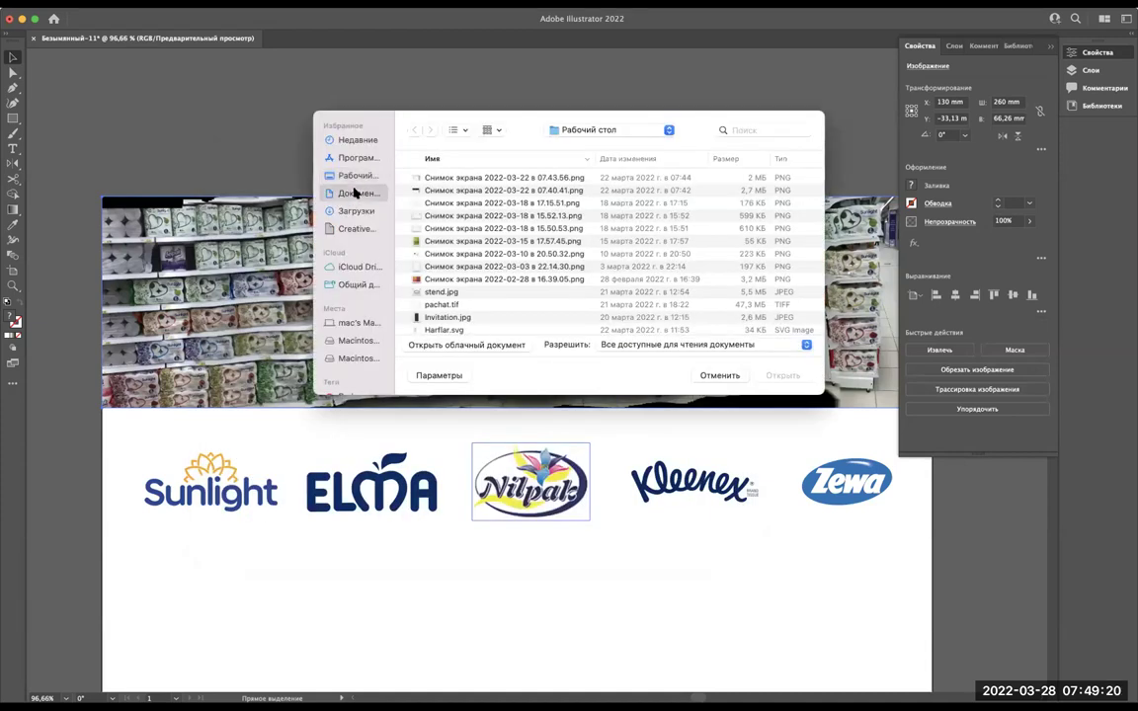
{"action": "left_click", "coordinate": [357, 211]}
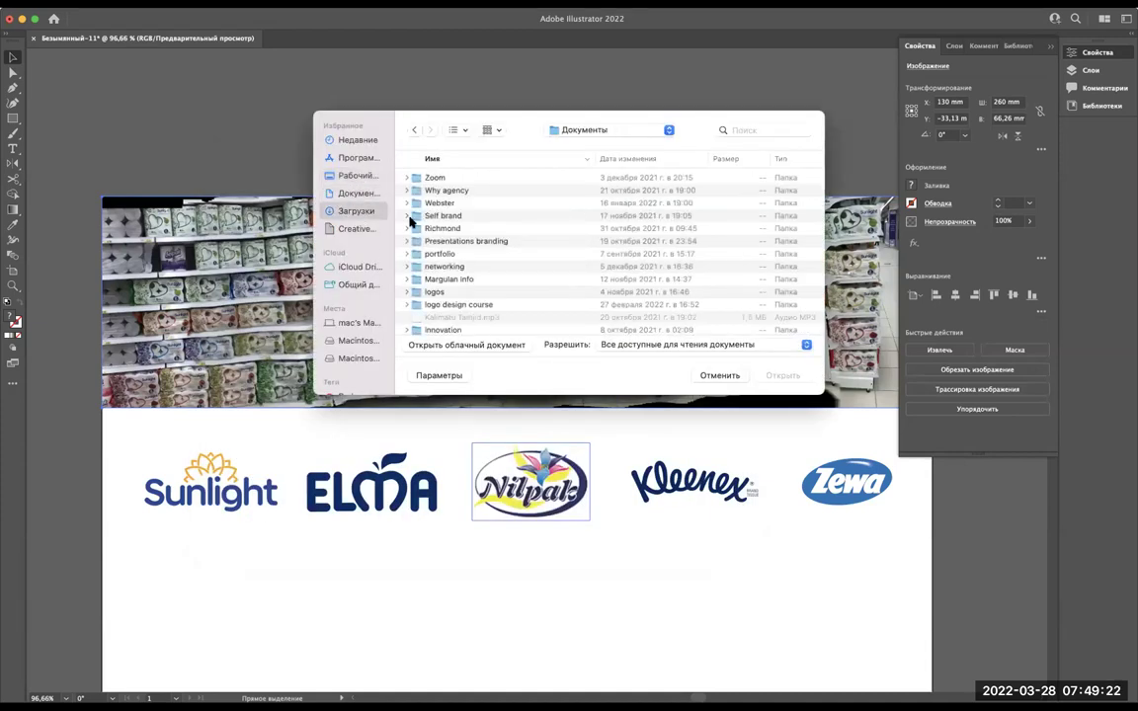
{"action": "scroll", "coordinate": [469, 227], "scroll_direction": "down", "scroll_amount": 5}
{"action": "scroll", "coordinate": [469, 227], "scroll_direction": "down", "scroll_amount": 5}
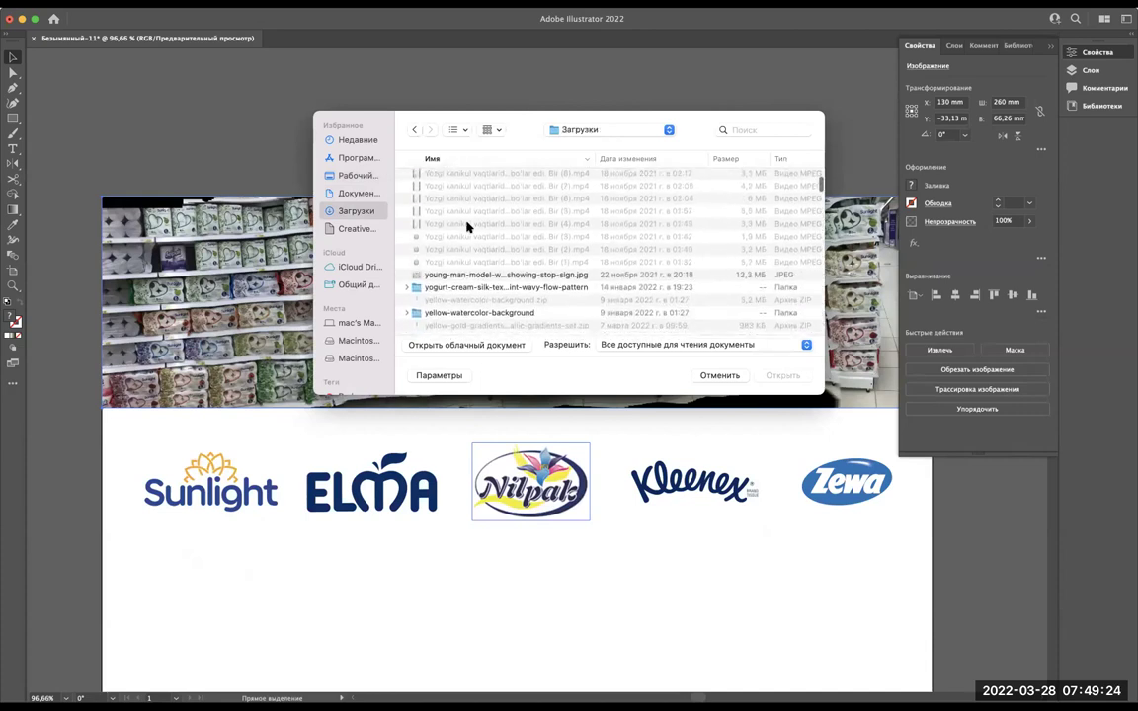
{"action": "scroll", "coordinate": [470, 227], "scroll_direction": "down", "scroll_amount": 5}
{"action": "scroll", "coordinate": [469, 227], "scroll_direction": "down", "scroll_amount": 3}
{"action": "scroll", "coordinate": [469, 227], "scroll_direction": "down", "scroll_amount": 5}
{"action": "scroll", "coordinate": [469, 227], "scroll_direction": "down", "scroll_amount": 5}
{"action": "scroll", "coordinate": [469, 227], "scroll_direction": "down", "scroll_amount": 5}
{"action": "scroll", "coordinate": [469, 227], "scroll_direction": "down", "scroll_amount": 5}
{"action": "scroll", "coordinate": [469, 228], "scroll_direction": "down", "scroll_amount": 5}
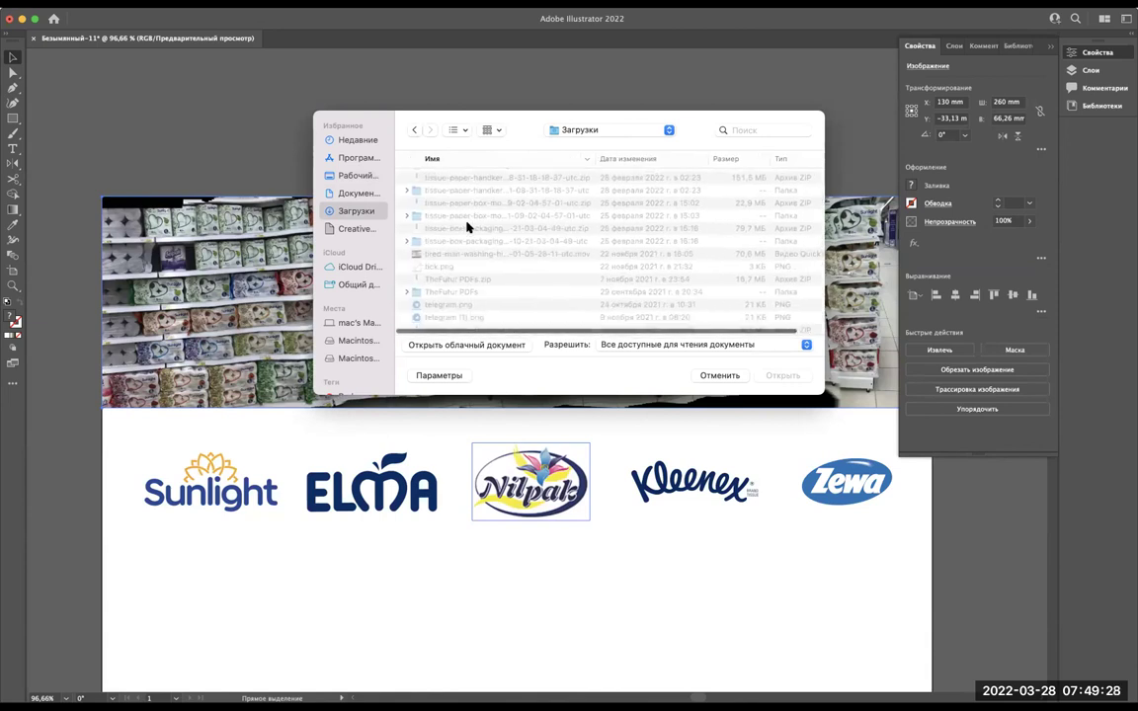
{"action": "scroll", "coordinate": [469, 227], "scroll_direction": "down", "scroll_amount": 5}
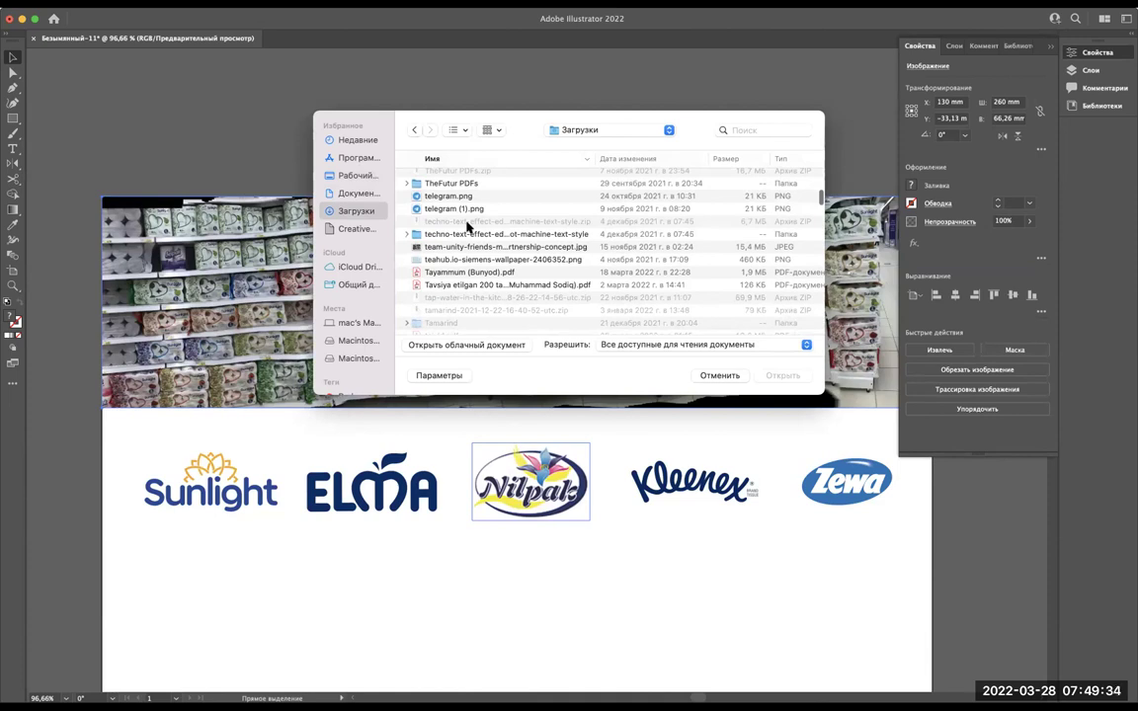
Search for IMG_5088 and open IMG_5088.HEIC.
{"action": "left_click", "coordinate": [761, 131]}
{"action": "type", "text": "IMG_5088"}
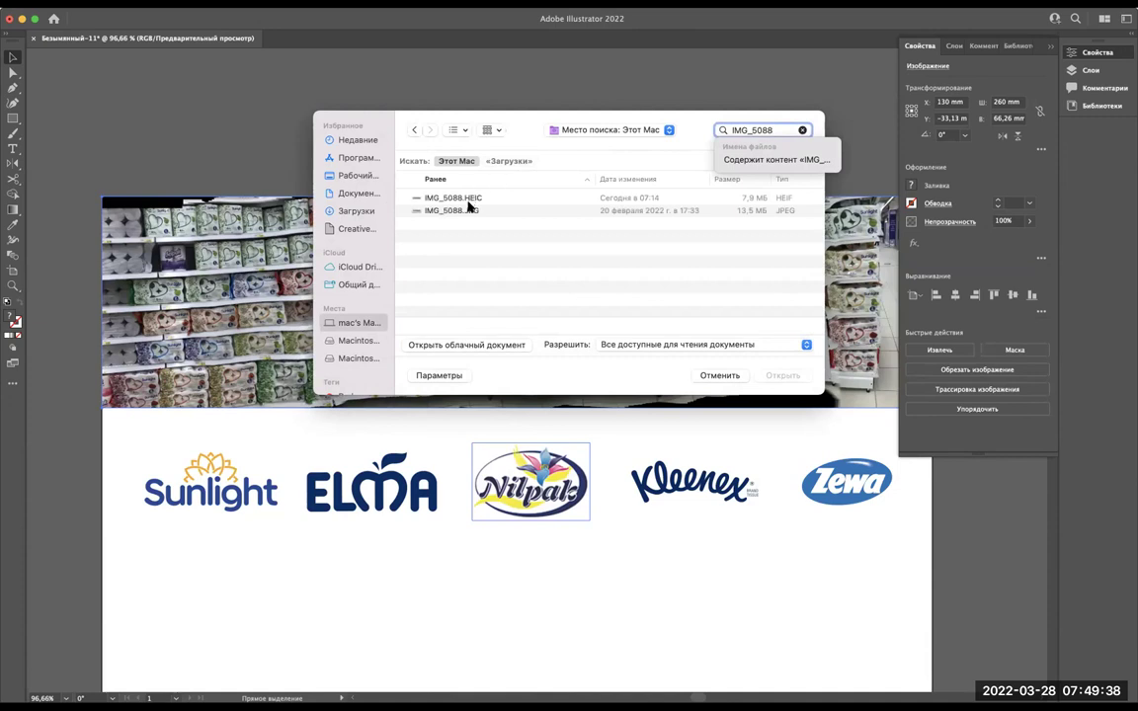
{"action": "left_click", "coordinate": [489, 199]}
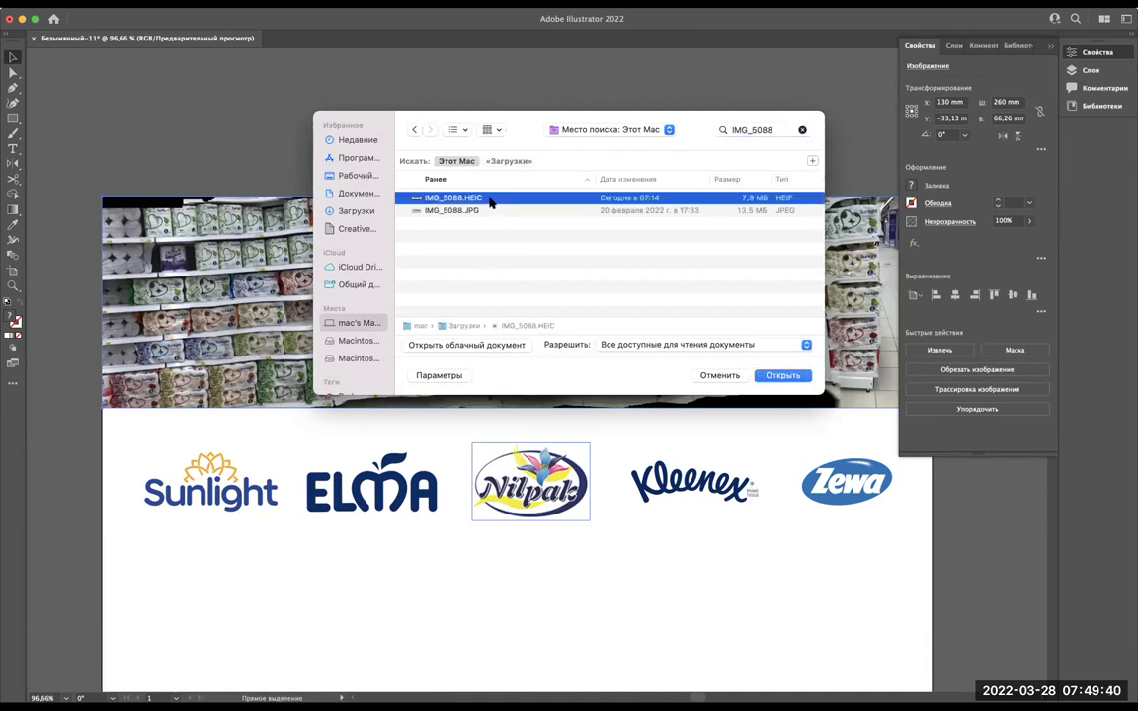
{"action": "left_click", "coordinate": [781, 376]}
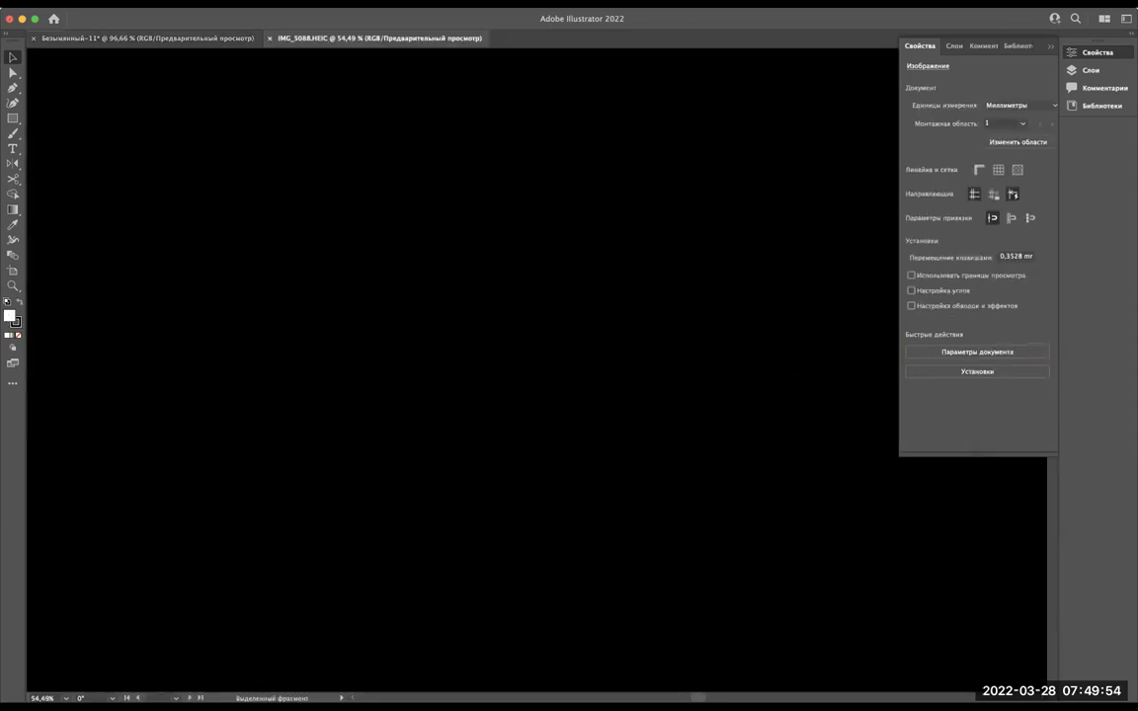
Cut the IMG_5088 shelf photo, close that document unsaved, and paste it into Безымянный-11.
{"action": "scroll", "coordinate": [790, 383], "scroll_direction": "down", "scroll_amount": 2}
{"action": "scroll", "coordinate": [790, 383], "scroll_direction": "down", "scroll_amount": 5}
{"action": "scroll", "coordinate": [790, 383], "scroll_direction": "down", "scroll_amount": 5}
{"action": "scroll", "coordinate": [790, 383], "scroll_direction": "down", "scroll_amount": 5}
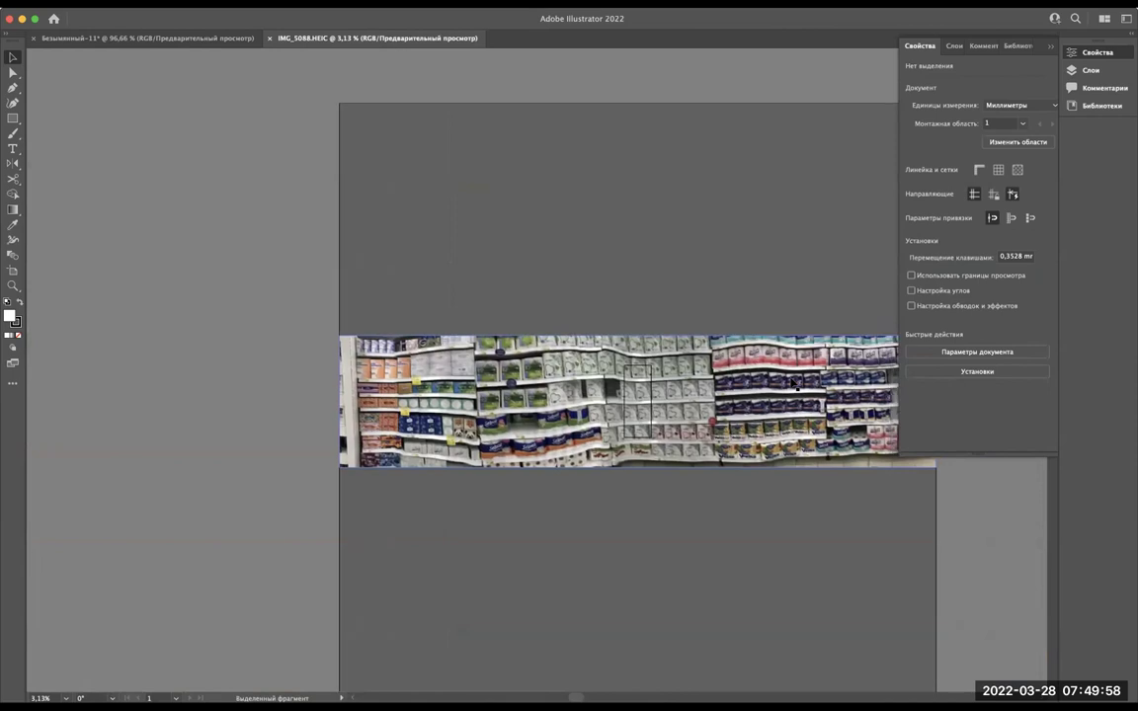
{"action": "scroll", "coordinate": [790, 384], "scroll_direction": "right", "scroll_amount": 5}
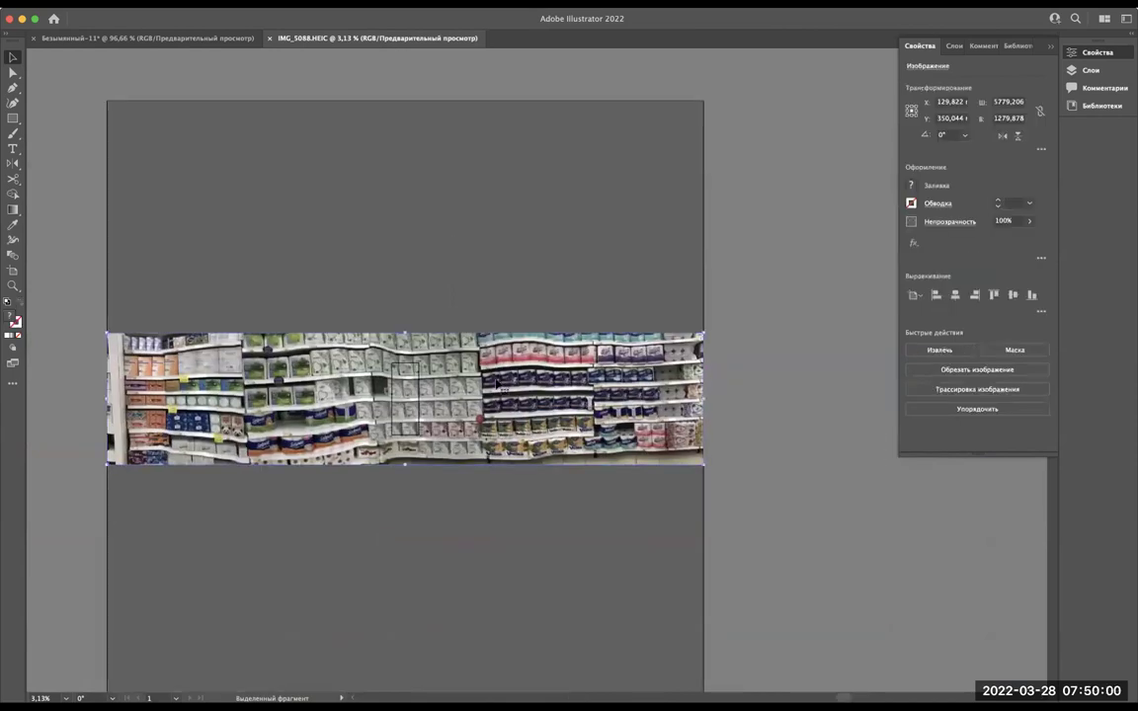
{"action": "key", "text": "Delete"}
{"action": "key", "text": "super+w"}
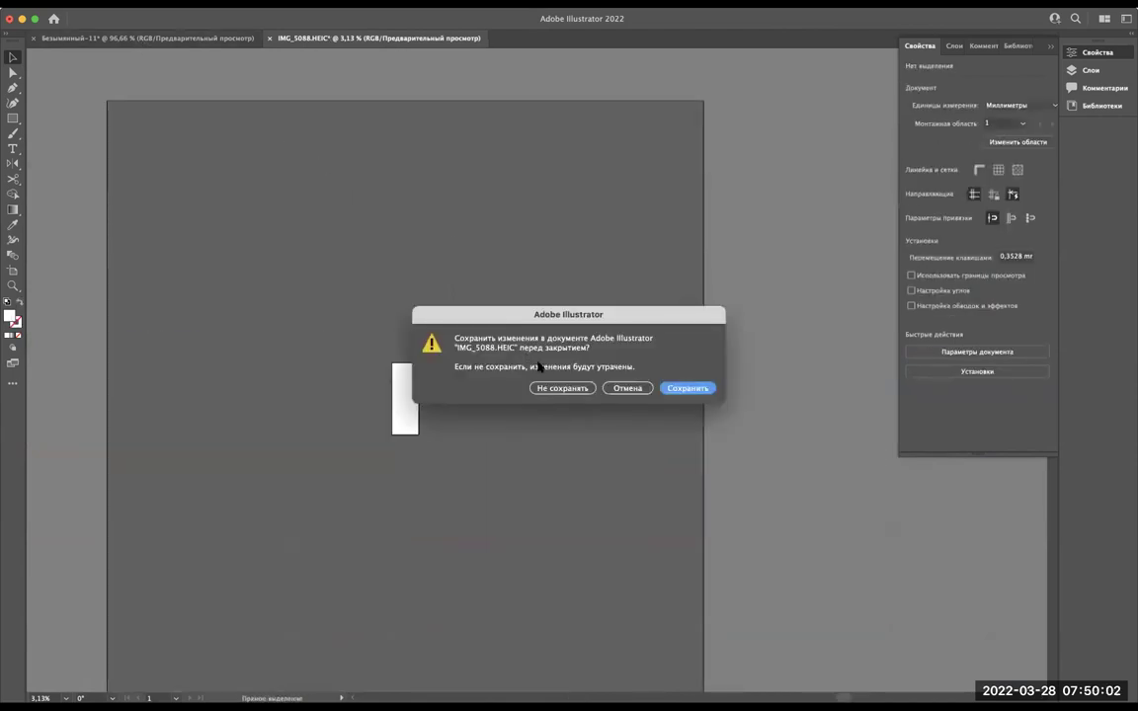
{"action": "left_click", "coordinate": [549, 388]}
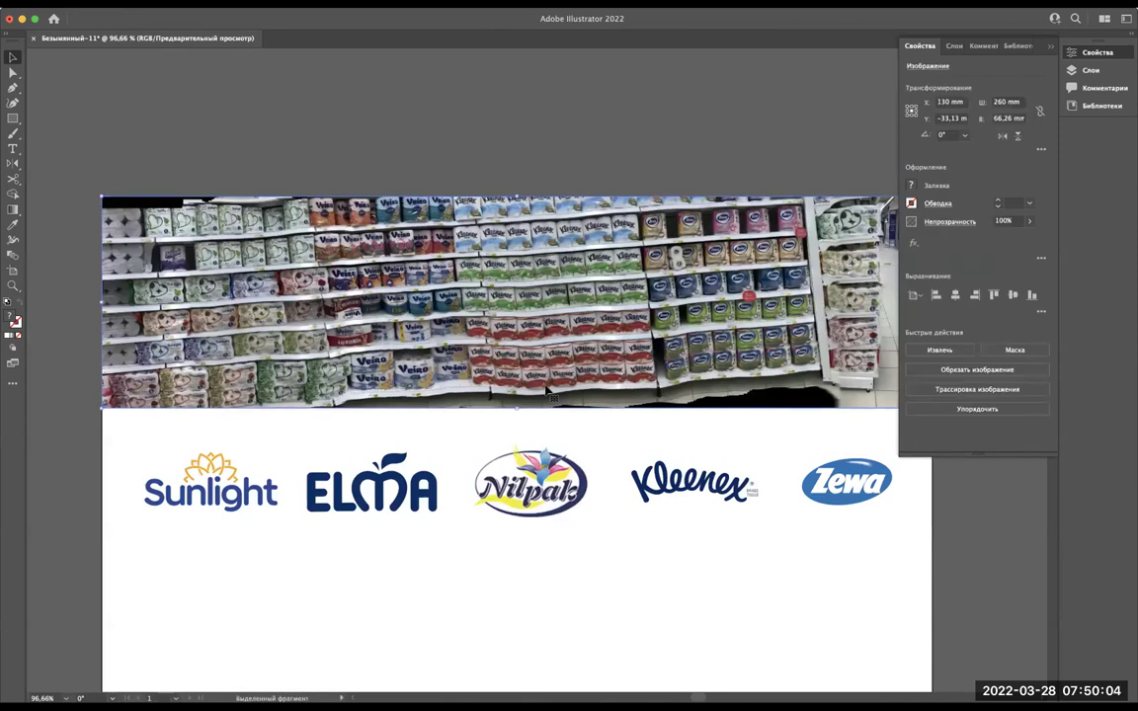
{"action": "key", "text": "super+z"}
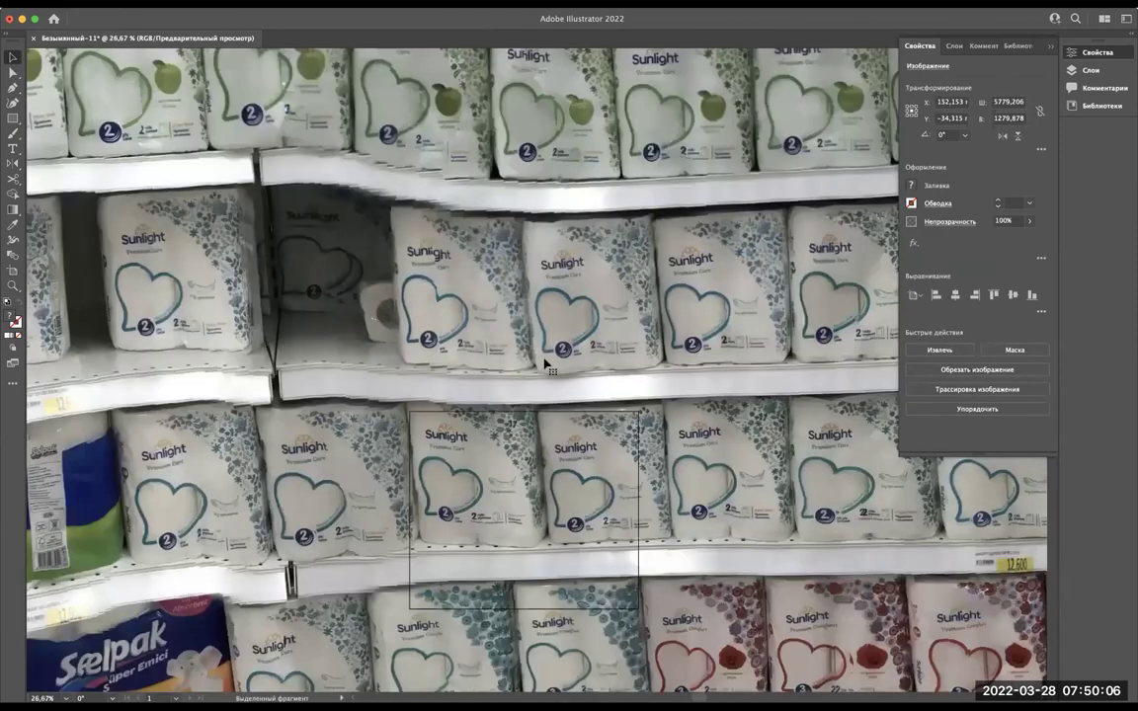
Scale the pasted shelf photo down to about 299 × 66 mm.
{"action": "key", "text": "super+alt+0"}
{"action": "left_click_drag", "start_coordinate": [492, 235], "coordinate": [539, 355]}
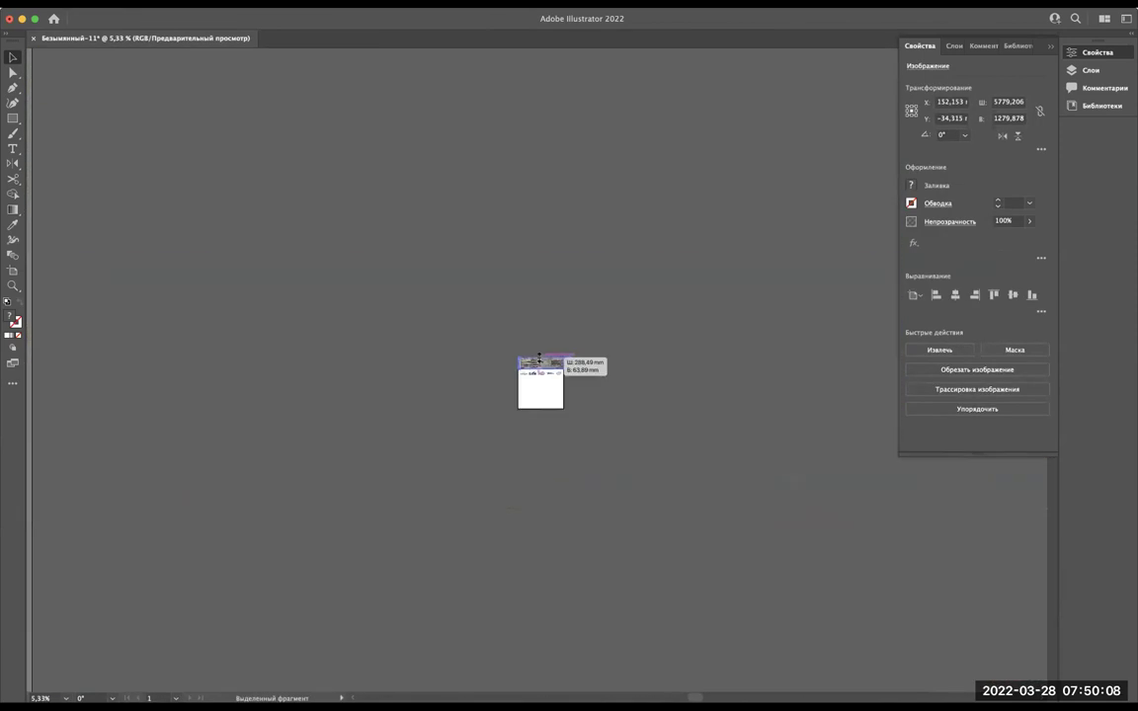
{"action": "scroll", "coordinate": [539, 355], "scroll_direction": "up", "scroll_amount": 3}
{"action": "scroll", "coordinate": [539, 355], "scroll_direction": "up", "scroll_amount": 3}
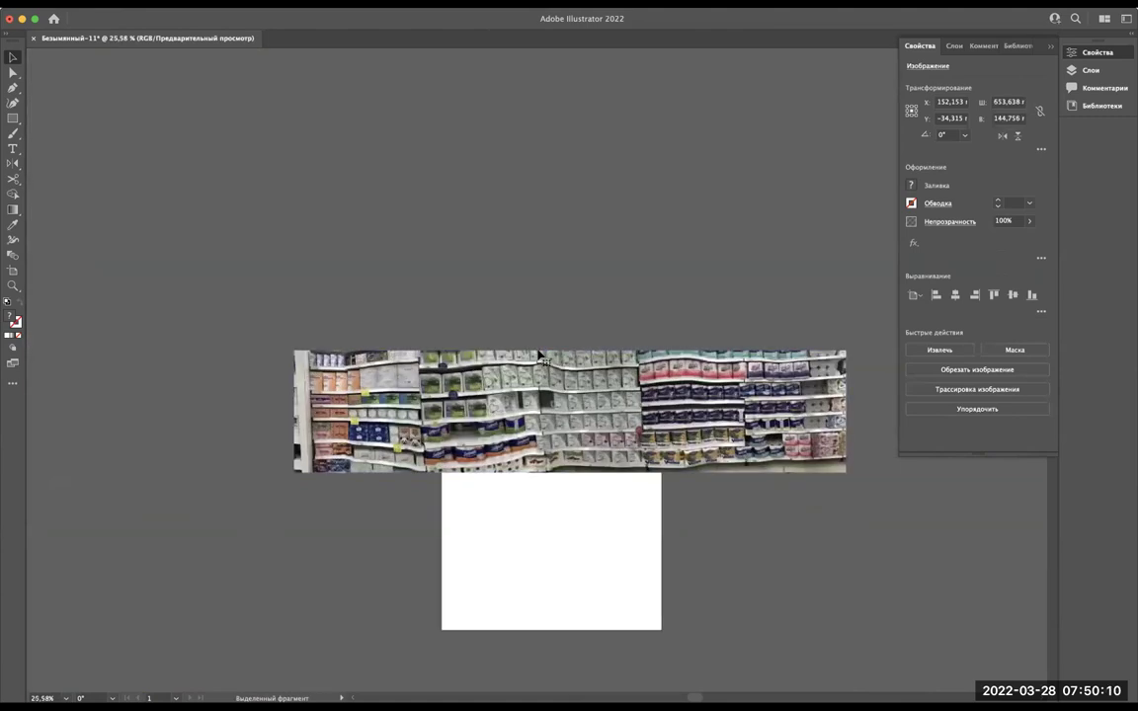
{"action": "scroll", "coordinate": [539, 355], "scroll_direction": "up", "scroll_amount": 2}
{"action": "left_click_drag", "start_coordinate": [587, 351], "coordinate": [586, 407]}
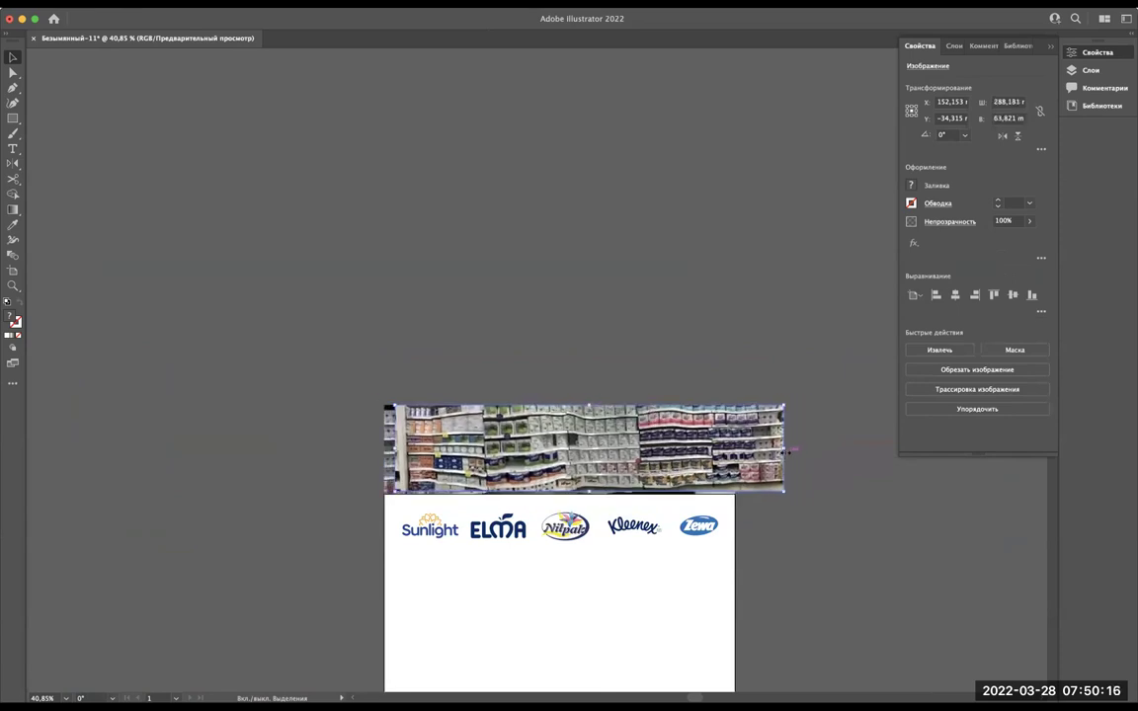
{"action": "left_click_drag", "start_coordinate": [786, 451], "coordinate": [737, 451]}
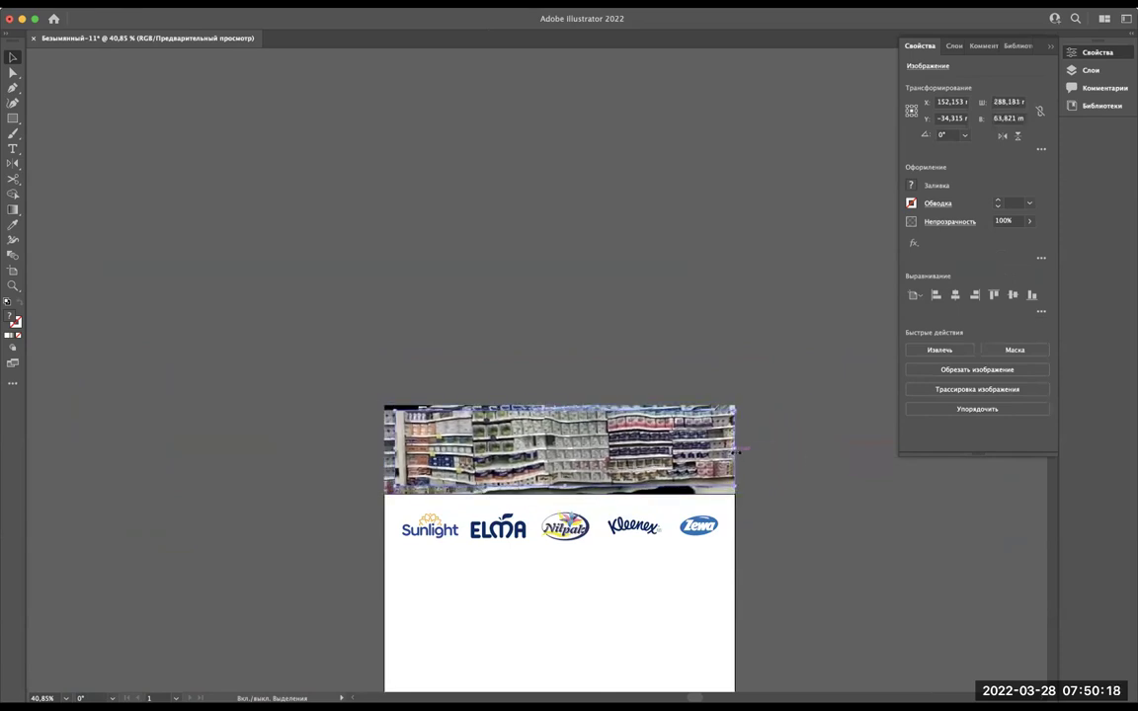
{"action": "left_click_drag", "start_coordinate": [384, 450], "coordinate": [365, 448]}
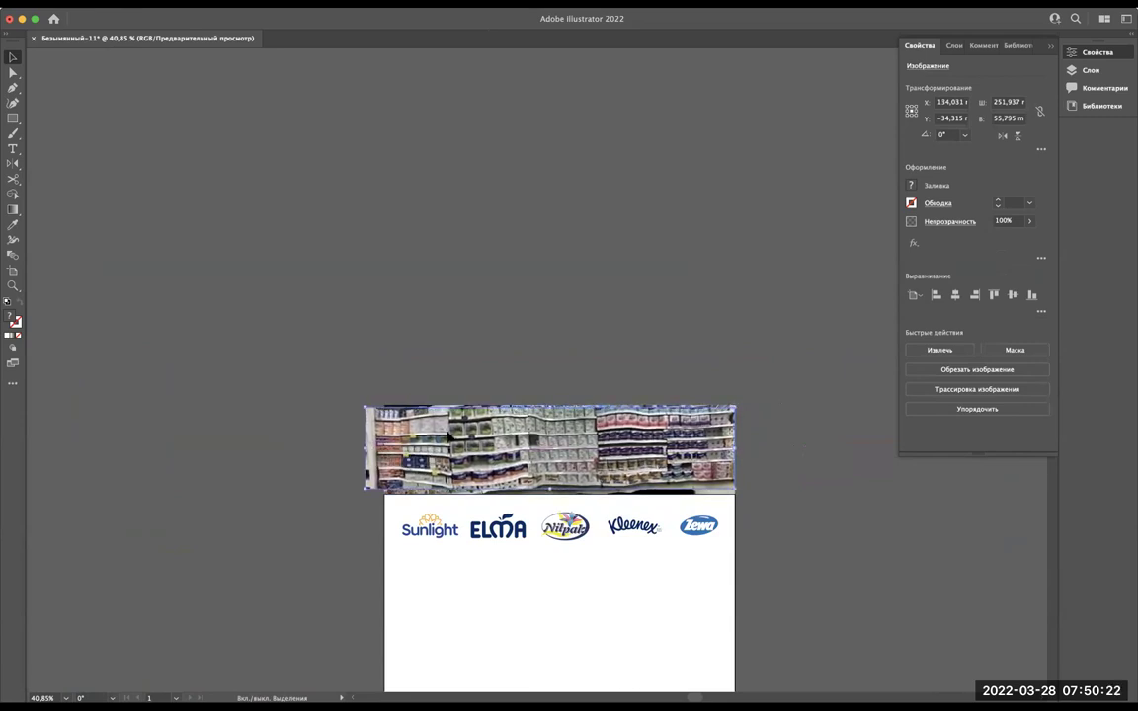
{"action": "left_click_drag", "start_coordinate": [548, 405], "coordinate": [550, 409]}
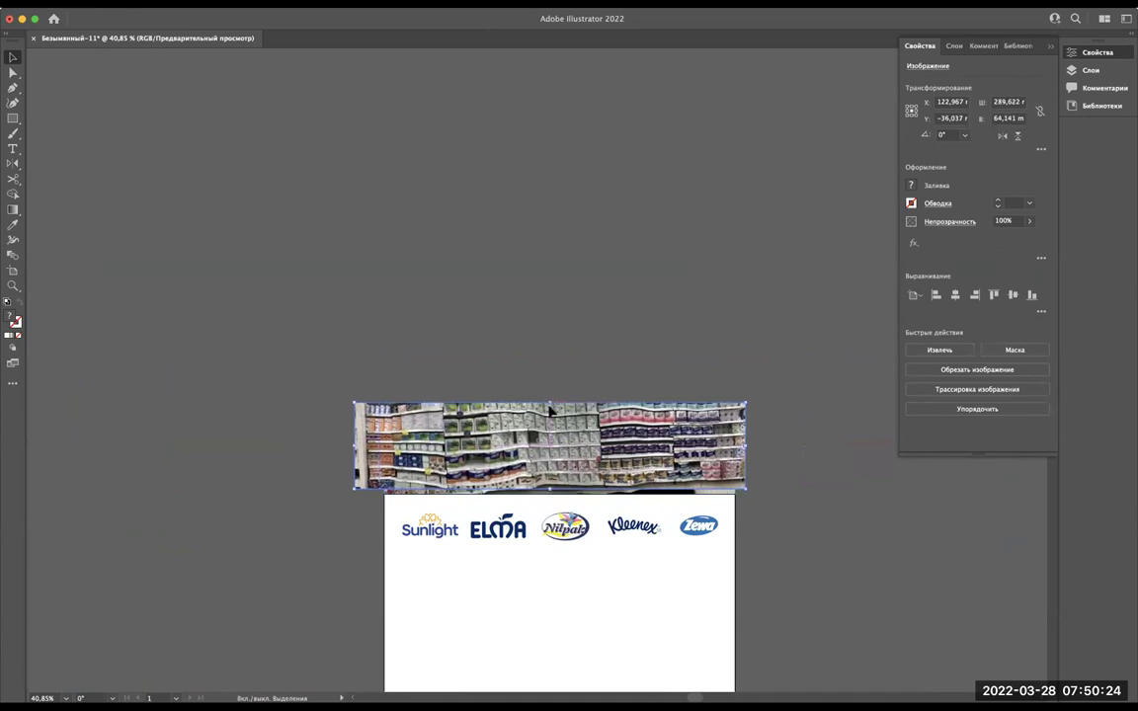
{"action": "left_click_drag", "start_coordinate": [551, 490], "coordinate": [550, 494]}
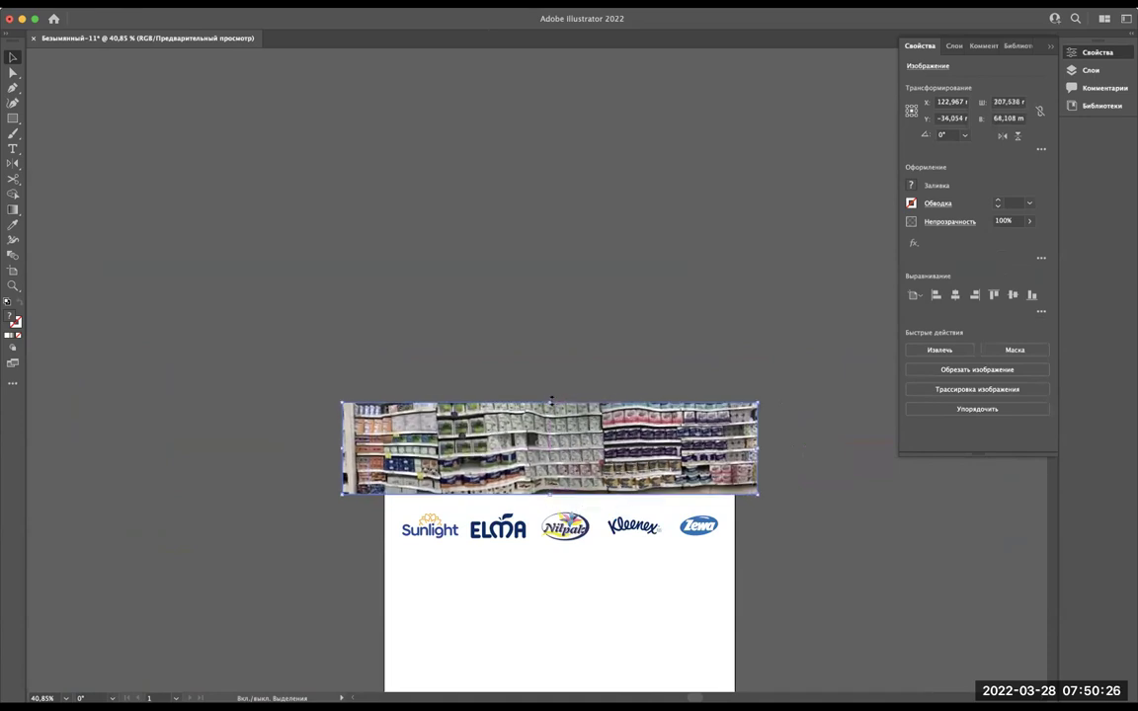
{"action": "left_click_drag", "start_coordinate": [550, 403], "coordinate": [550, 406]}
Place the second shelf photo directly above the first and line it up.
{"action": "left_click_drag", "start_coordinate": [508, 443], "coordinate": [191, 442]}
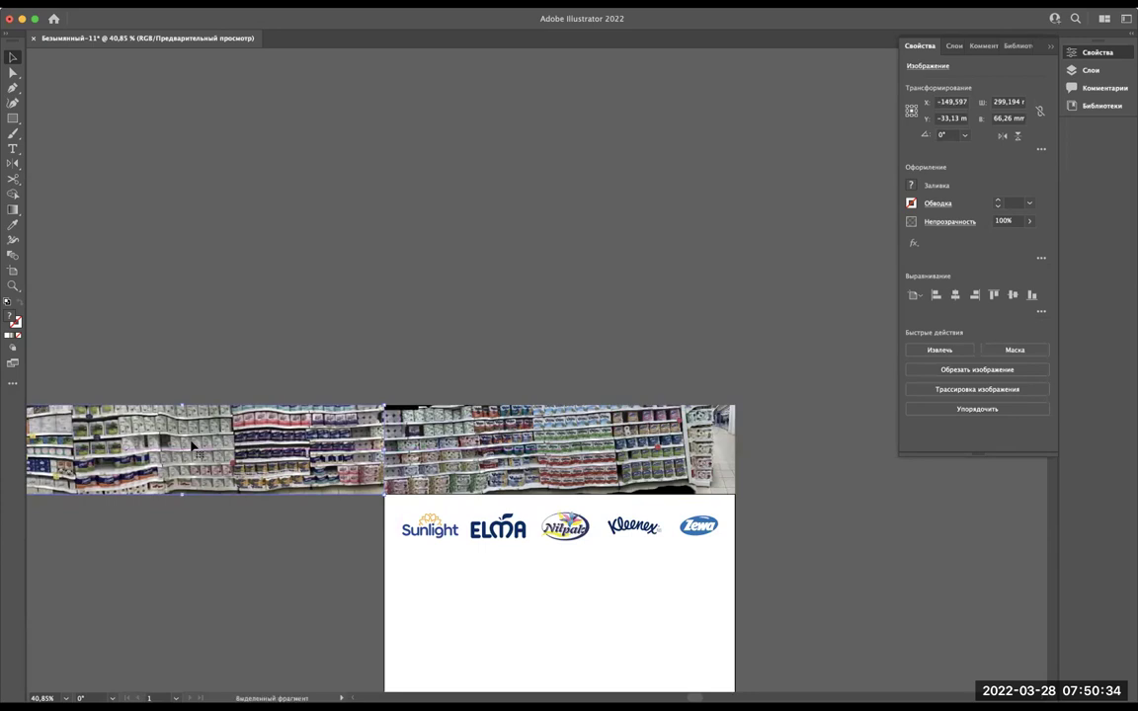
{"action": "scroll", "coordinate": [310, 500], "scroll_direction": "left", "scroll_amount": 5}
{"action": "left_click_drag", "start_coordinate": [416, 437], "coordinate": [819, 348]}
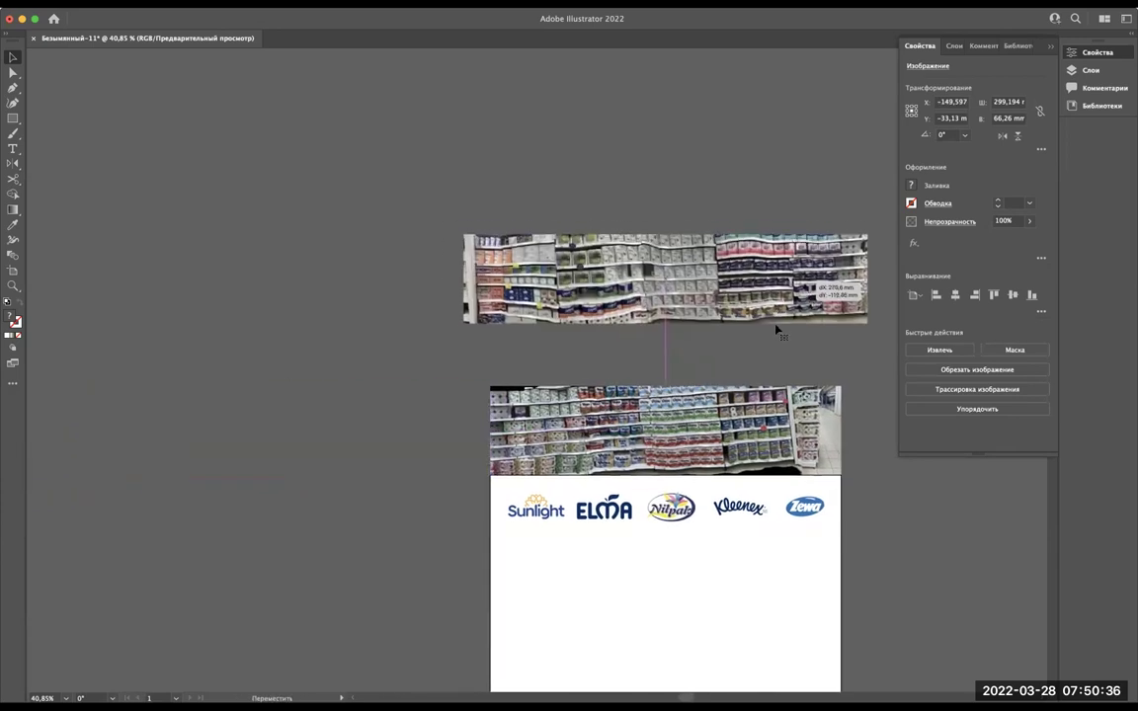
{"action": "scroll", "coordinate": [817, 348], "scroll_direction": "up", "scroll_amount": 5}
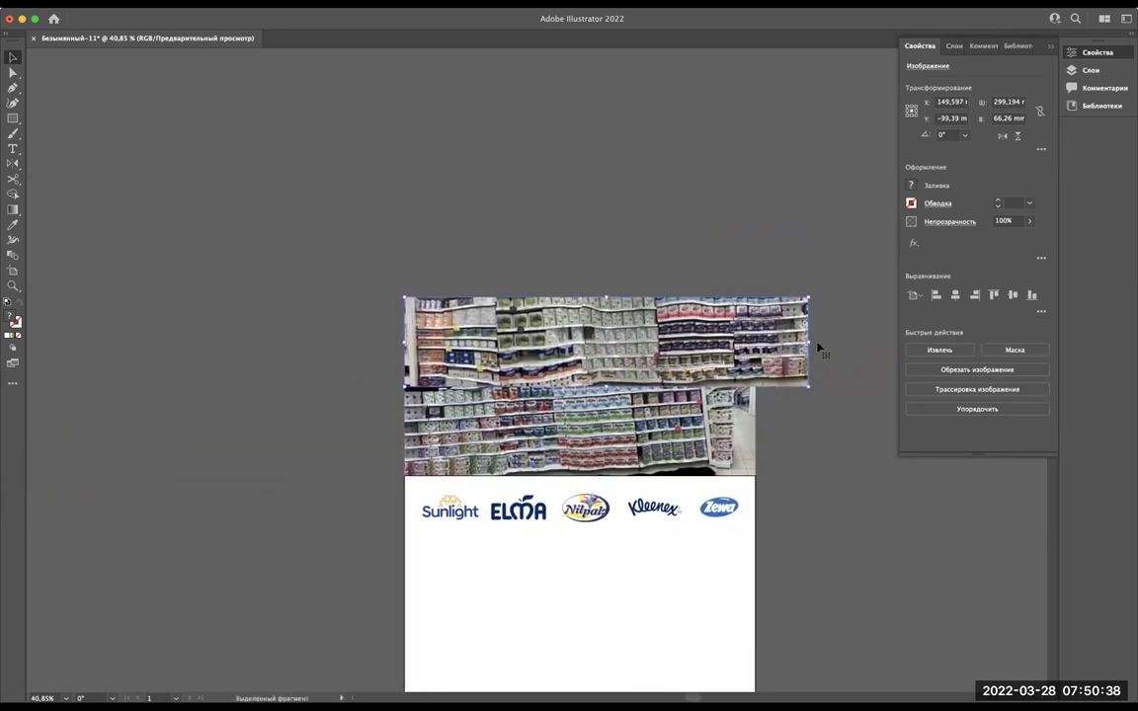
{"action": "left_click", "coordinate": [813, 240]}
{"action": "left_click_drag", "start_coordinate": [716, 310], "coordinate": [670, 310]}
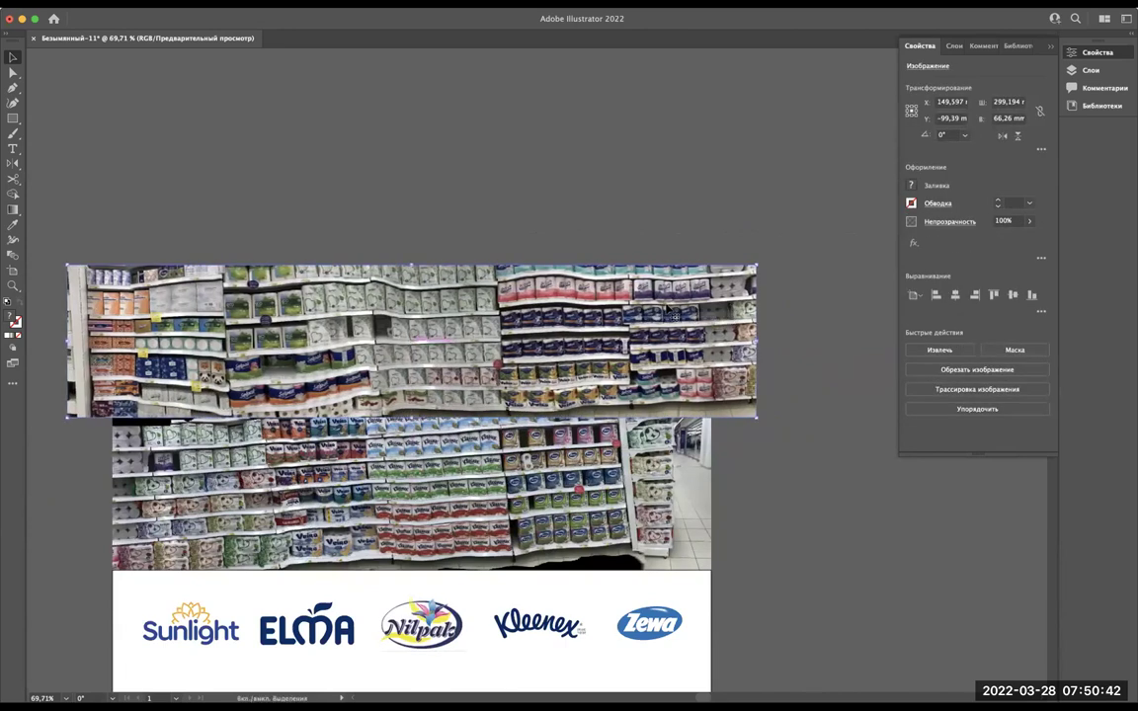
Pan around the shelf panoramas and logo row, then deselect the middle shelf photo.
{"action": "scroll", "coordinate": [604, 472], "scroll_direction": "down", "scroll_amount": 3}
{"action": "scroll", "coordinate": [604, 472], "scroll_direction": "left", "scroll_amount": 2}
{"action": "scroll", "coordinate": [604, 471], "scroll_direction": "down", "scroll_amount": 3}
{"action": "scroll", "coordinate": [605, 471], "scroll_direction": "left", "scroll_amount": 2}
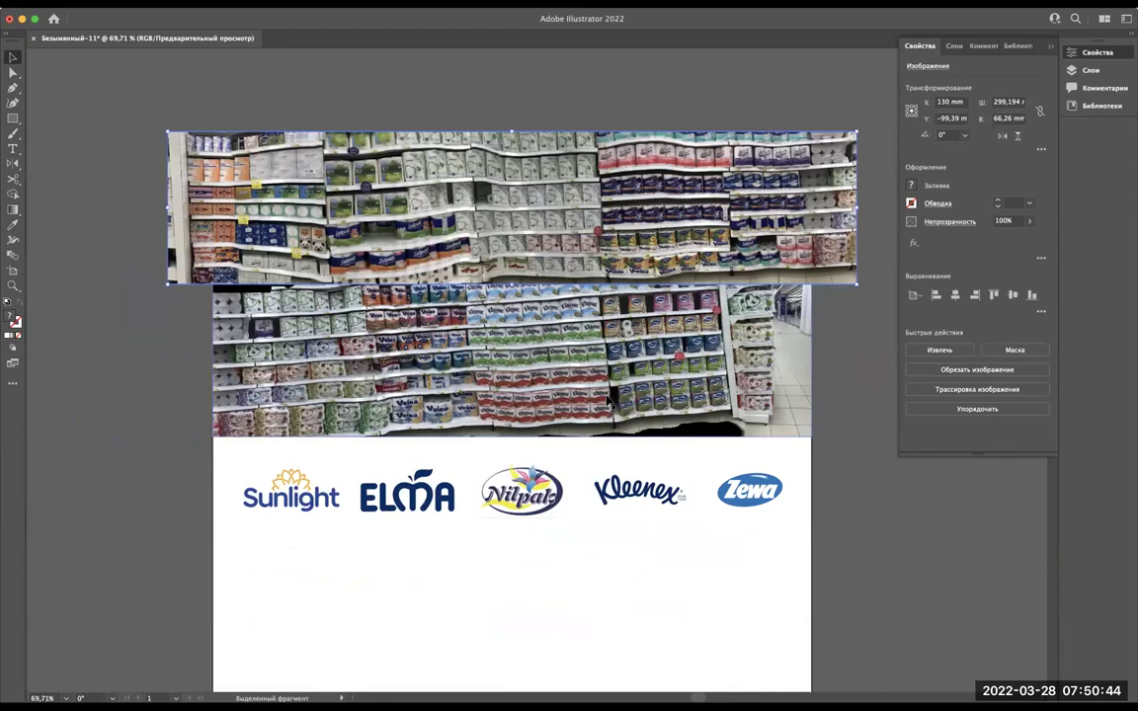
{"action": "scroll", "coordinate": [609, 400], "scroll_direction": "up", "scroll_amount": 3}
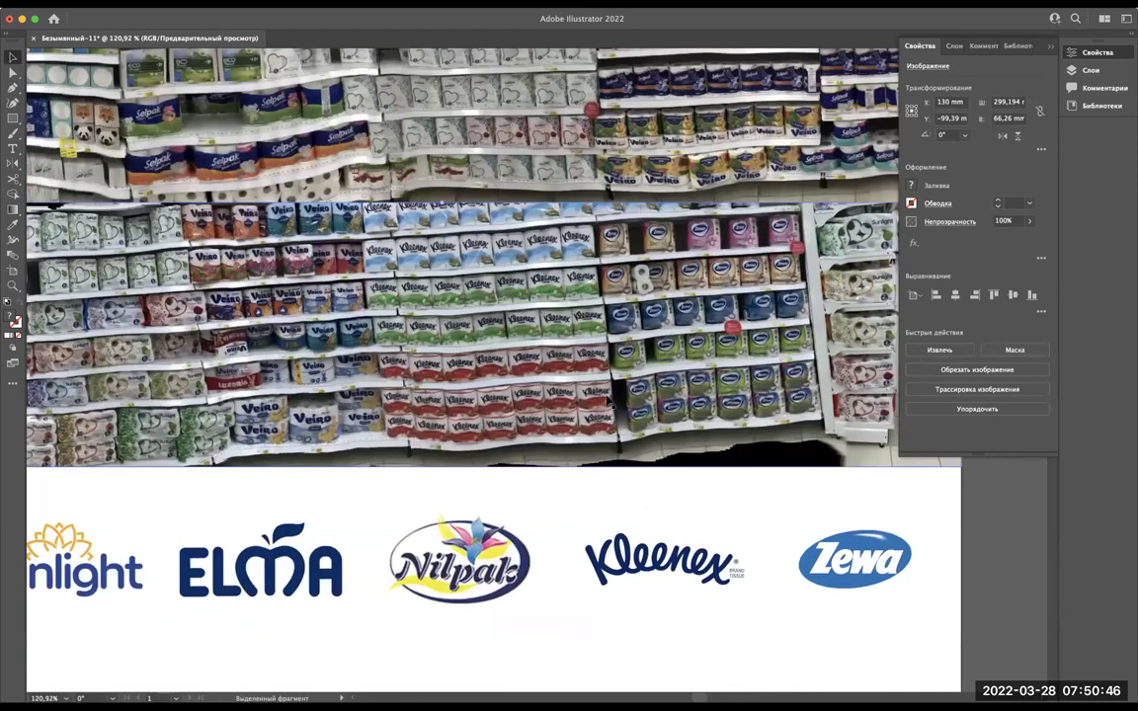
{"action": "scroll", "coordinate": [329, 274], "scroll_direction": "up", "scroll_amount": 5}
{"action": "scroll", "coordinate": [329, 275], "scroll_direction": "left", "scroll_amount": 2}
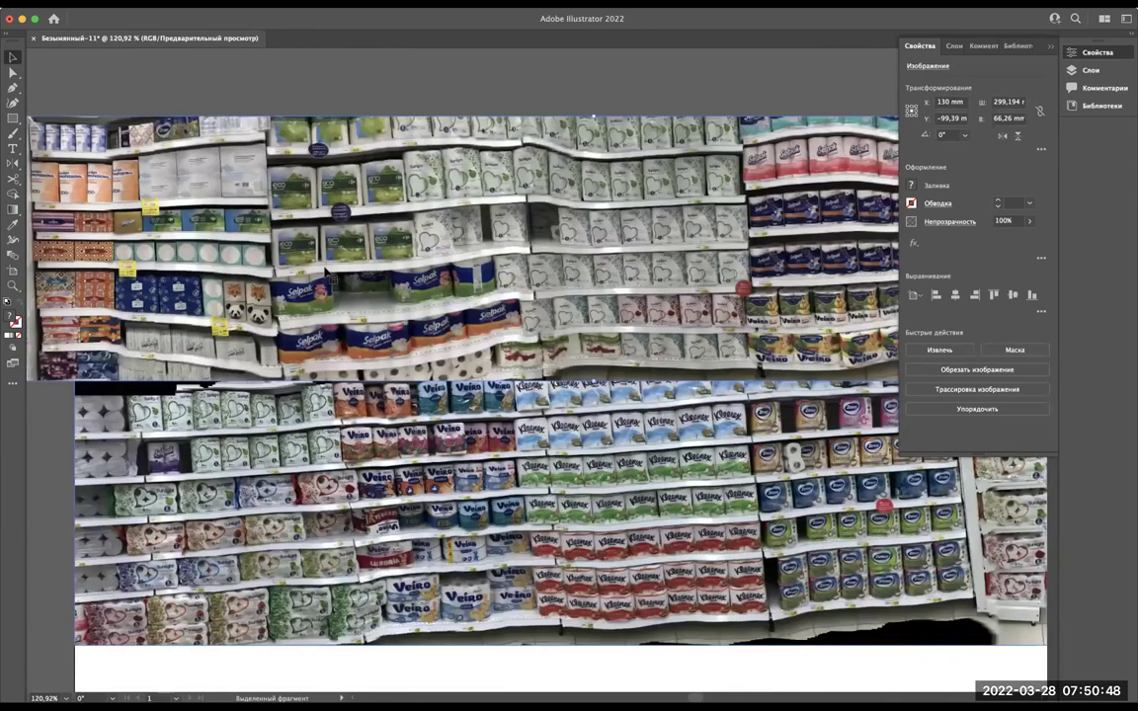
{"action": "scroll", "coordinate": [326, 272], "scroll_direction": "up", "scroll_amount": 2}
{"action": "scroll", "coordinate": [326, 272], "scroll_direction": "up", "scroll_amount": 3}
{"action": "scroll", "coordinate": [326, 272], "scroll_direction": "up", "scroll_amount": 1}
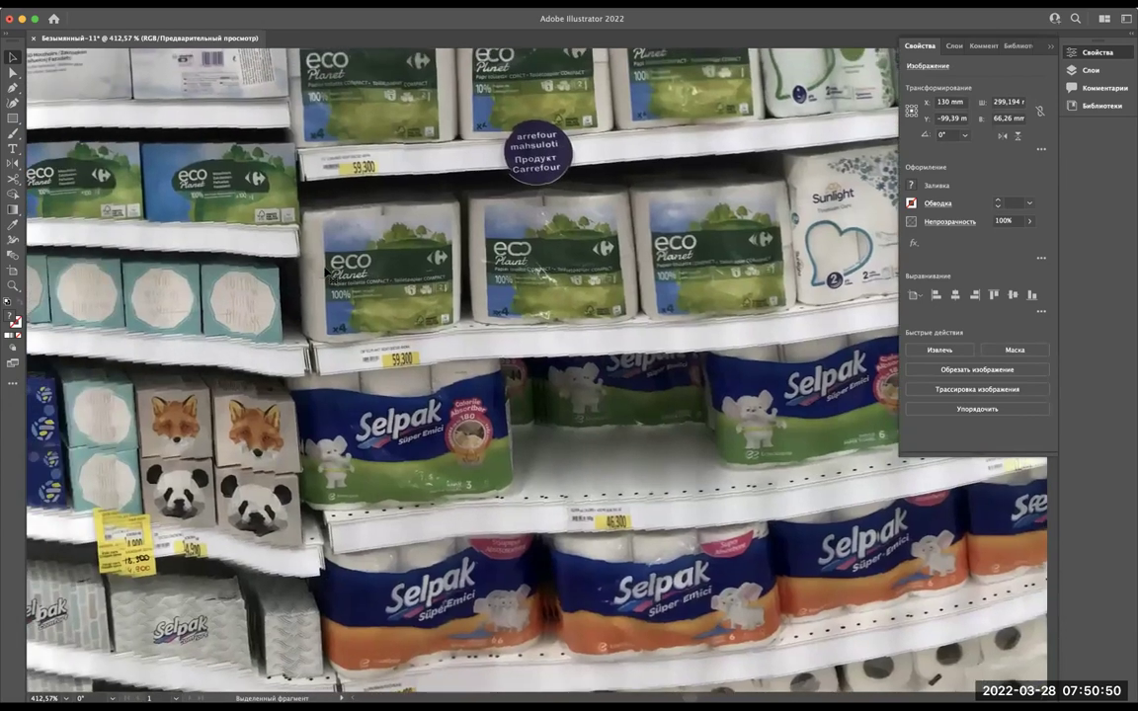
{"action": "scroll", "coordinate": [325, 273], "scroll_direction": "up", "scroll_amount": 3}
{"action": "scroll", "coordinate": [326, 272], "scroll_direction": "down", "scroll_amount": 2}
{"action": "scroll", "coordinate": [326, 273], "scroll_direction": "down", "scroll_amount": 3}
{"action": "scroll", "coordinate": [326, 273], "scroll_direction": "up", "scroll_amount": 4}
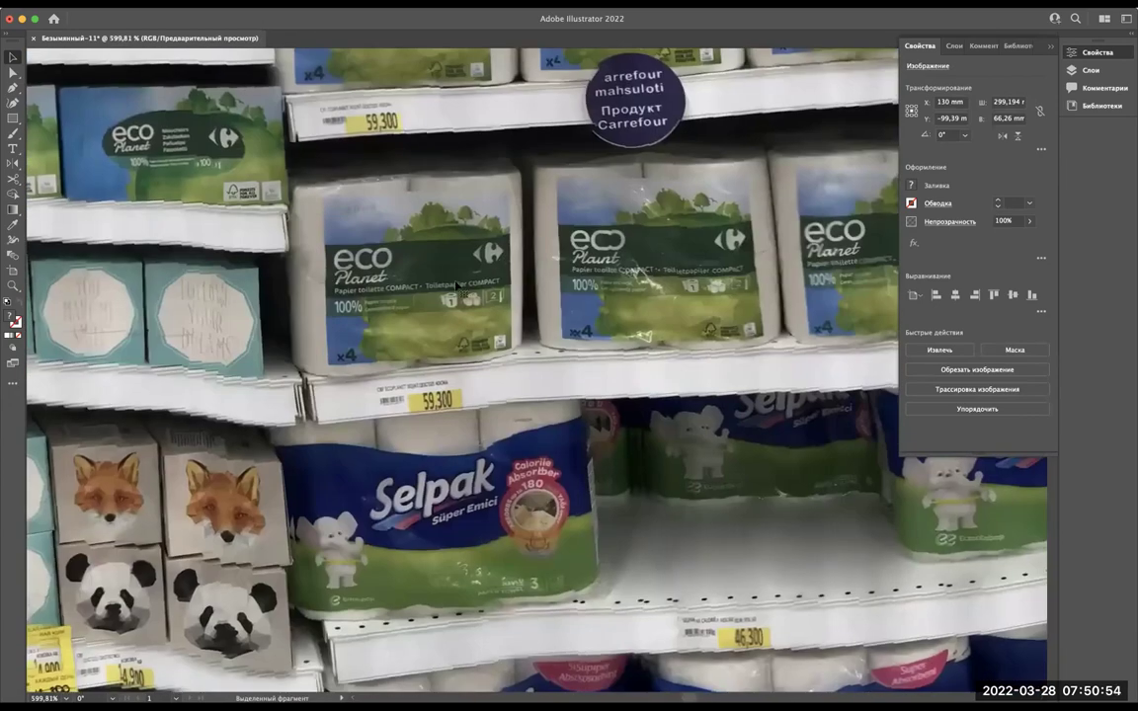
{"action": "scroll", "coordinate": [456, 285], "scroll_direction": "down", "scroll_amount": 1}
{"action": "scroll", "coordinate": [456, 285], "scroll_direction": "down", "scroll_amount": 3}
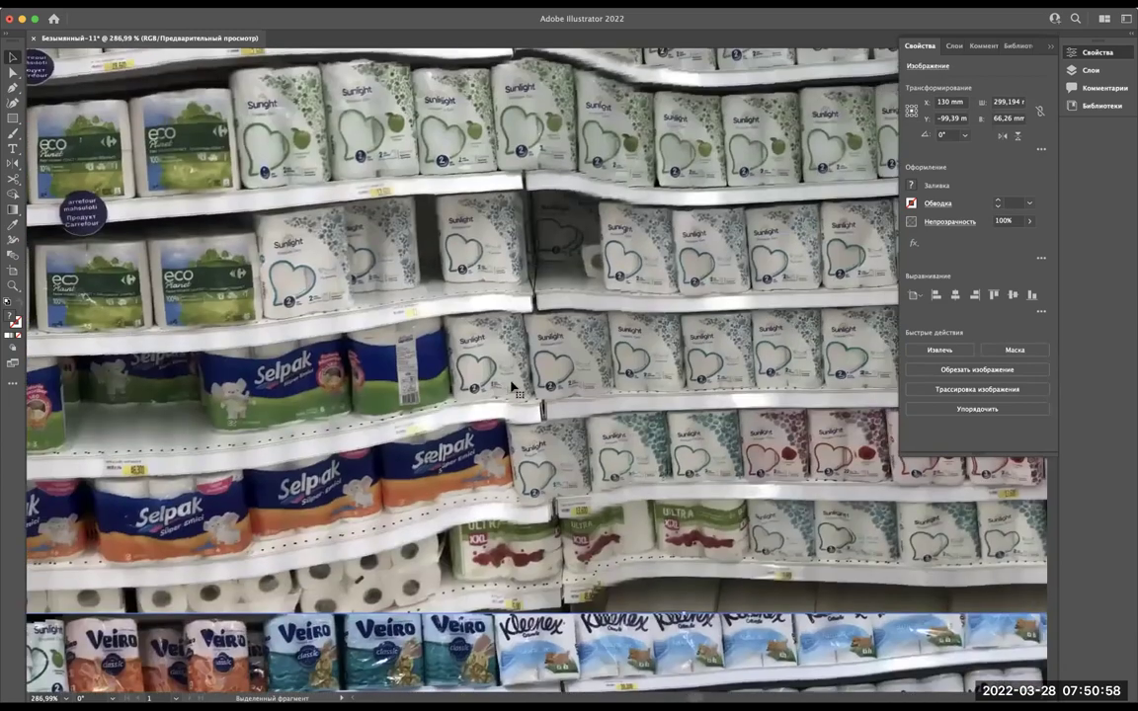
{"action": "scroll", "coordinate": [513, 390], "scroll_direction": "down", "scroll_amount": 5}
{"action": "scroll", "coordinate": [514, 390], "scroll_direction": "down", "scroll_amount": 2}
{"action": "scroll", "coordinate": [707, 309], "scroll_direction": "right", "scroll_amount": 10}
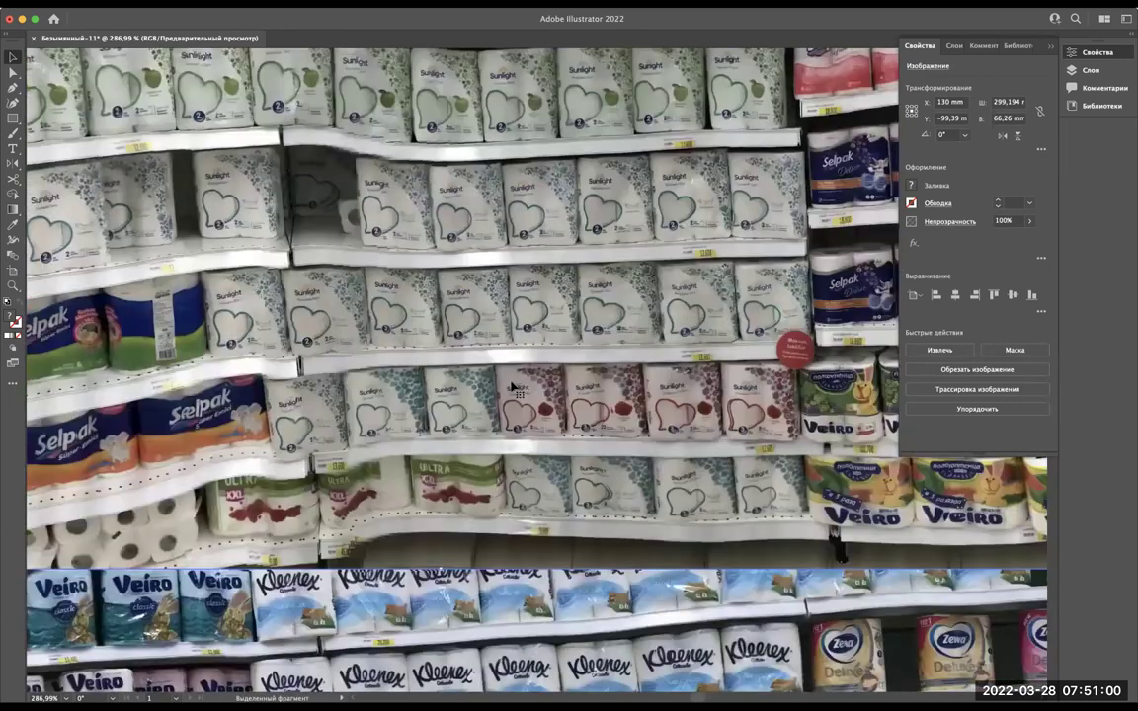
{"action": "scroll", "coordinate": [707, 309], "scroll_direction": "right", "scroll_amount": 3}
{"action": "scroll", "coordinate": [579, 520], "scroll_direction": "right", "scroll_amount": 3}
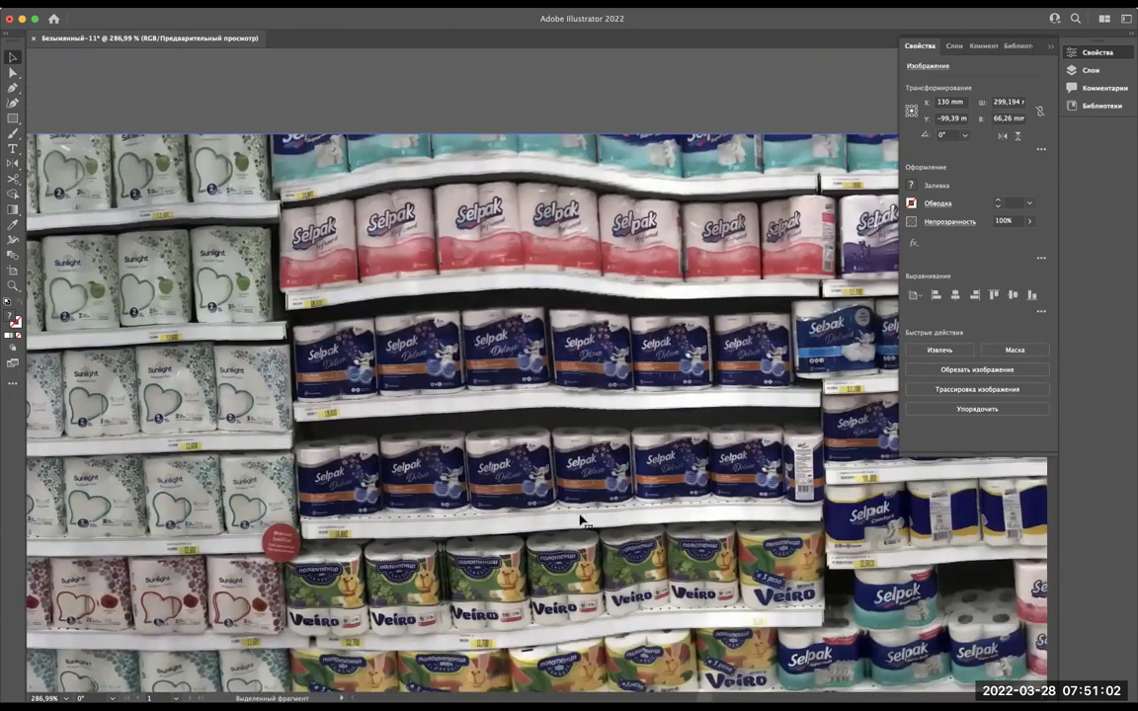
{"action": "scroll", "coordinate": [578, 520], "scroll_direction": "right", "scroll_amount": 3}
{"action": "scroll", "coordinate": [587, 528], "scroll_direction": "right", "scroll_amount": 3}
{"action": "scroll", "coordinate": [587, 529], "scroll_direction": "right", "scroll_amount": 3}
{"action": "scroll", "coordinate": [588, 528], "scroll_direction": "right", "scroll_amount": 3}
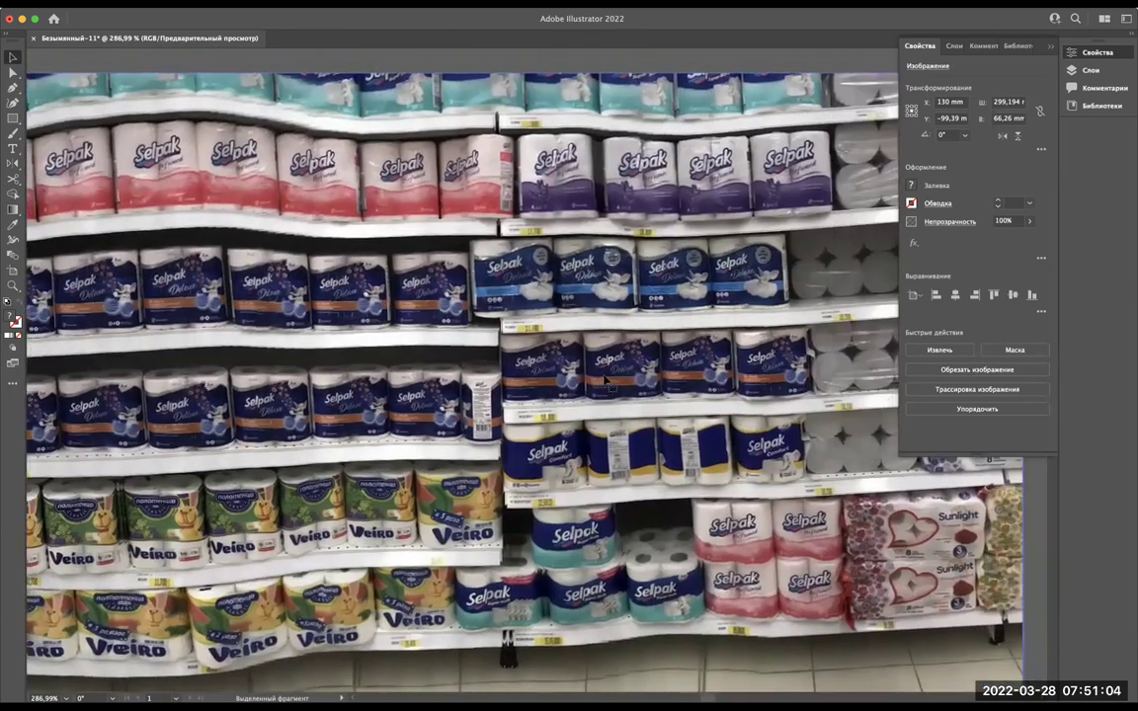
{"action": "scroll", "coordinate": [573, 444], "scroll_direction": "right", "scroll_amount": 3}
{"action": "scroll", "coordinate": [564, 353], "scroll_direction": "right", "scroll_amount": 2}
{"action": "scroll", "coordinate": [564, 353], "scroll_direction": "left", "scroll_amount": 3}
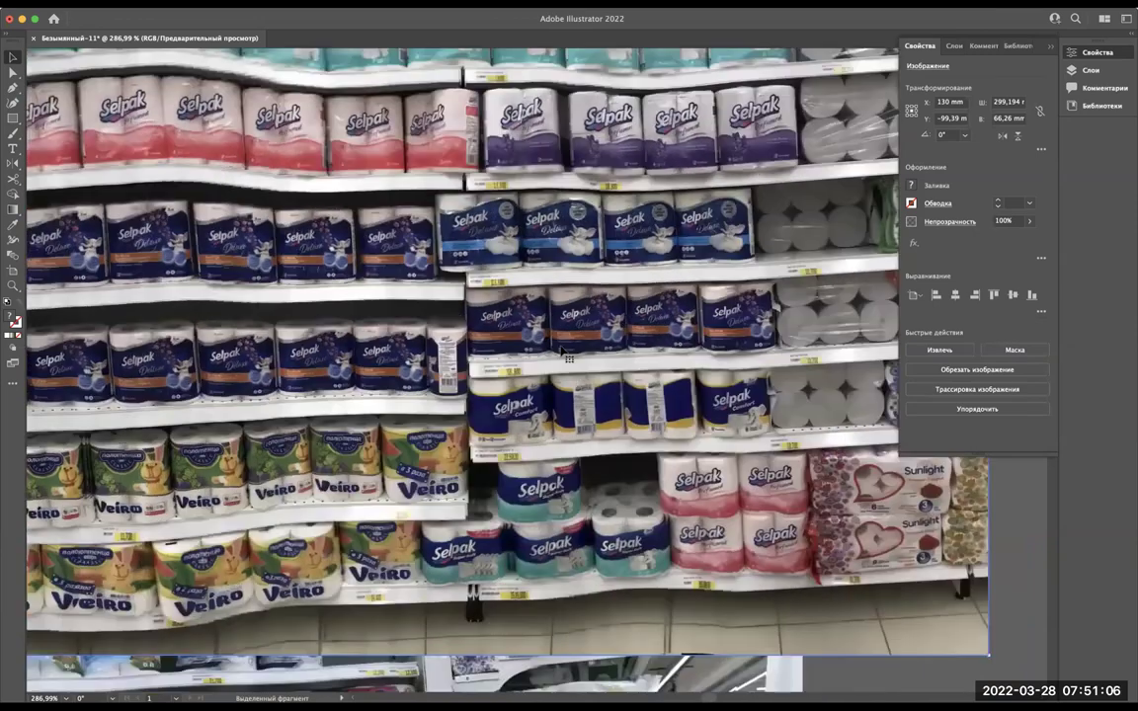
{"action": "scroll", "coordinate": [564, 353], "scroll_direction": "down", "scroll_amount": 2}
{"action": "scroll", "coordinate": [563, 353], "scroll_direction": "left", "scroll_amount": 3}
{"action": "scroll", "coordinate": [564, 354], "scroll_direction": "down", "scroll_amount": 2}
{"action": "scroll", "coordinate": [564, 353], "scroll_direction": "down", "scroll_amount": 5}
{"action": "scroll", "coordinate": [564, 353], "scroll_direction": "left", "scroll_amount": 3}
{"action": "scroll", "coordinate": [564, 353], "scroll_direction": "left", "scroll_amount": 2}
{"action": "scroll", "coordinate": [564, 354], "scroll_direction": "left", "scroll_amount": 3}
{"action": "scroll", "coordinate": [564, 352], "scroll_direction": "down", "scroll_amount": 1}
{"action": "scroll", "coordinate": [564, 352], "scroll_direction": "down", "scroll_amount": 2}
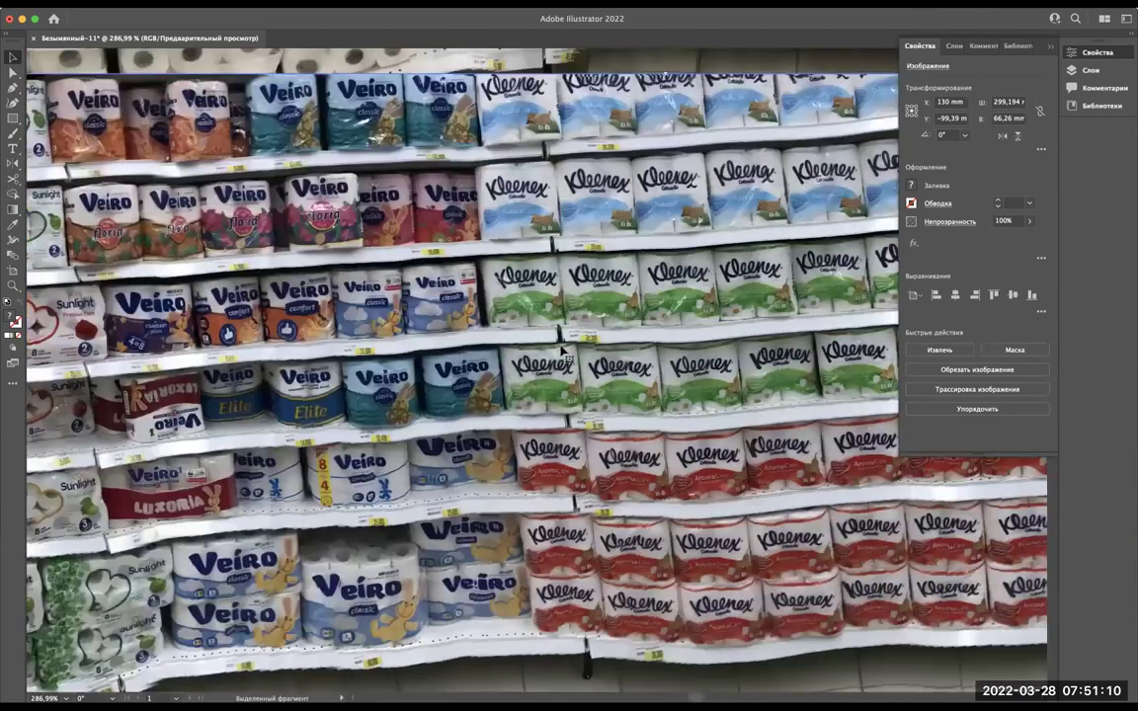
{"action": "scroll", "coordinate": [564, 352], "scroll_direction": "down", "scroll_amount": 2}
{"action": "scroll", "coordinate": [564, 352], "scroll_direction": "right", "scroll_amount": 3}
{"action": "scroll", "coordinate": [722, 435], "scroll_direction": "right", "scroll_amount": 2}
{"action": "scroll", "coordinate": [722, 435], "scroll_direction": "down", "scroll_amount": 1}
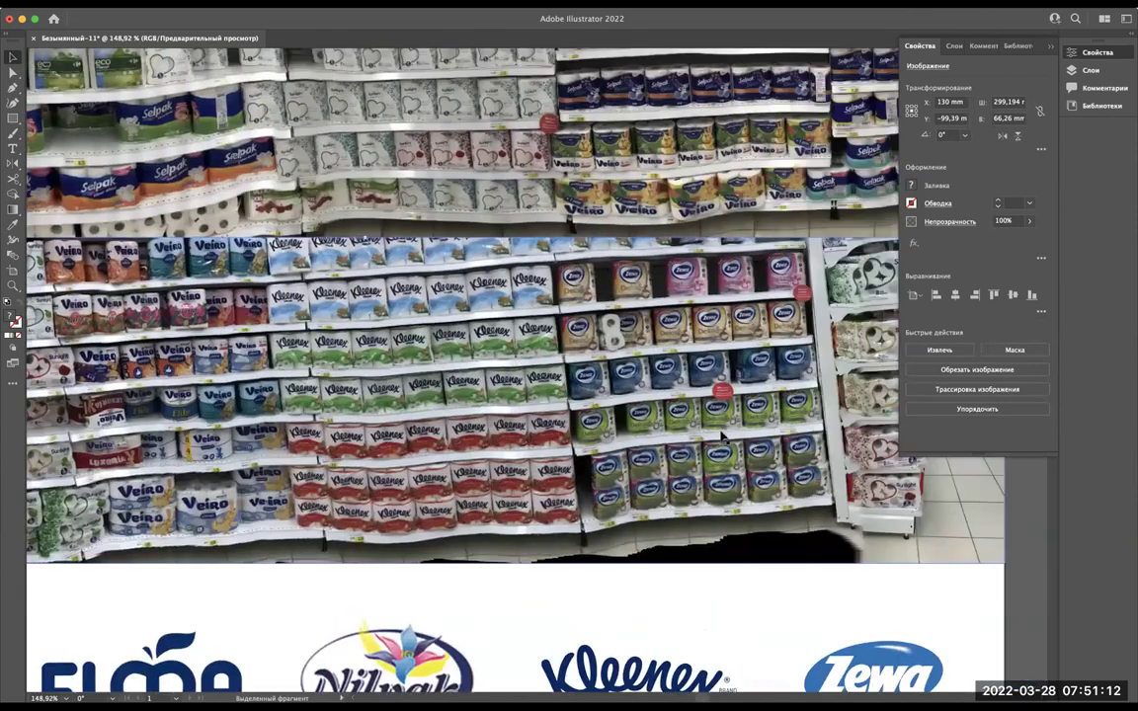
{"action": "scroll", "coordinate": [689, 419], "scroll_direction": "down", "scroll_amount": 5}
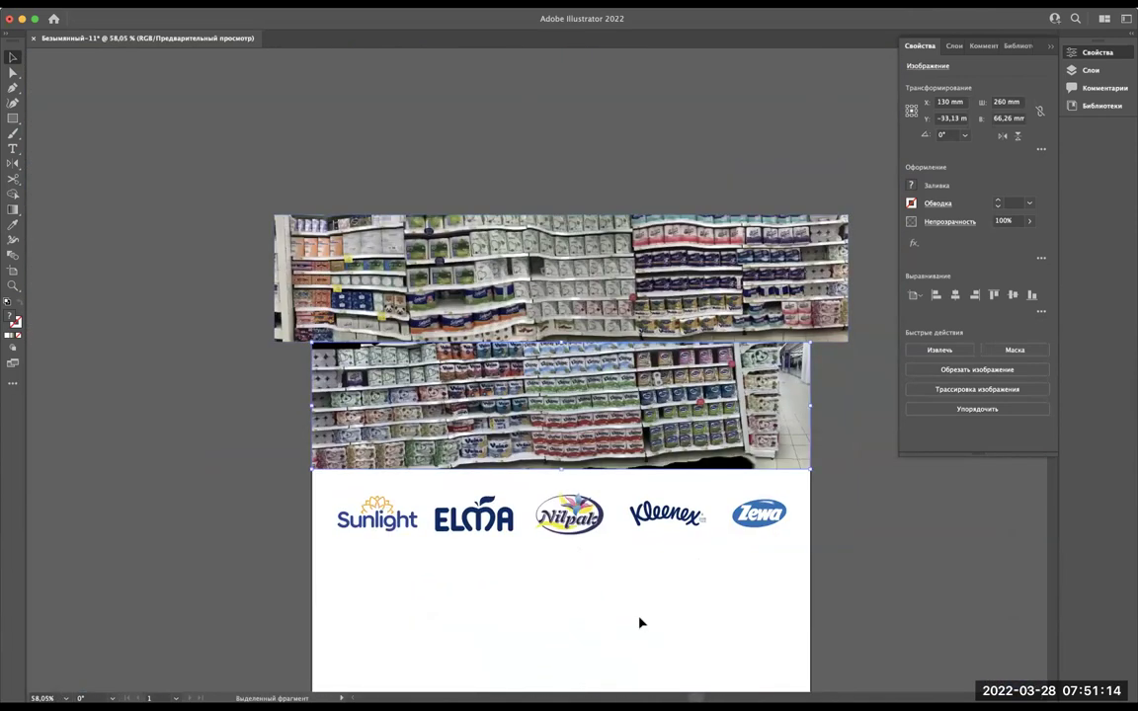
{"action": "left_click", "coordinate": [640, 623]}
Scroll across the two stacked shelf panoramas to inspect them in full.
{"action": "scroll", "coordinate": [577, 560], "scroll_direction": "up", "scroll_amount": 1}
{"action": "scroll", "coordinate": [418, 296], "scroll_direction": "up", "scroll_amount": 1}
{"action": "scroll", "coordinate": [419, 296], "scroll_direction": "up", "scroll_amount": 1}
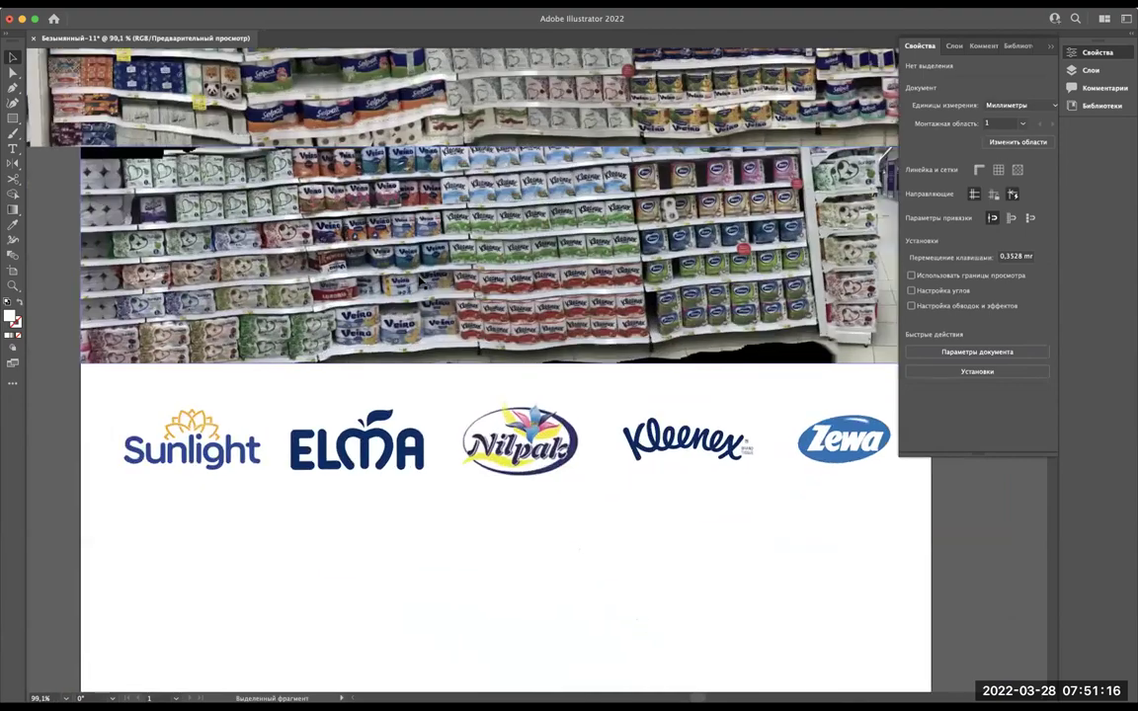
{"action": "scroll", "coordinate": [419, 284], "scroll_direction": "up", "scroll_amount": 2}
{"action": "scroll", "coordinate": [419, 284], "scroll_direction": "left", "scroll_amount": 1}
{"action": "scroll", "coordinate": [419, 284], "scroll_direction": "up", "scroll_amount": 1}
{"action": "scroll", "coordinate": [419, 284], "scroll_direction": "up", "scroll_amount": 1}
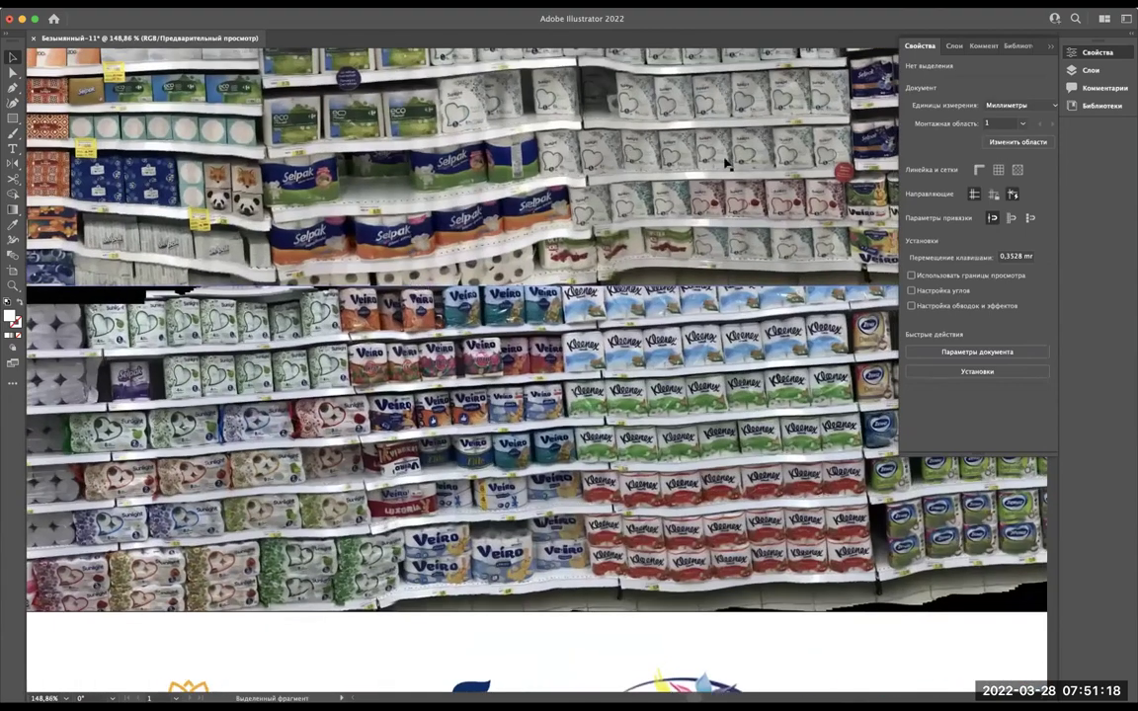
{"action": "scroll", "coordinate": [655, 148], "scroll_direction": "up", "scroll_amount": 1}
{"action": "scroll", "coordinate": [589, 215], "scroll_direction": "up", "scroll_amount": 2}
{"action": "scroll", "coordinate": [589, 215], "scroll_direction": "up", "scroll_amount": 1}
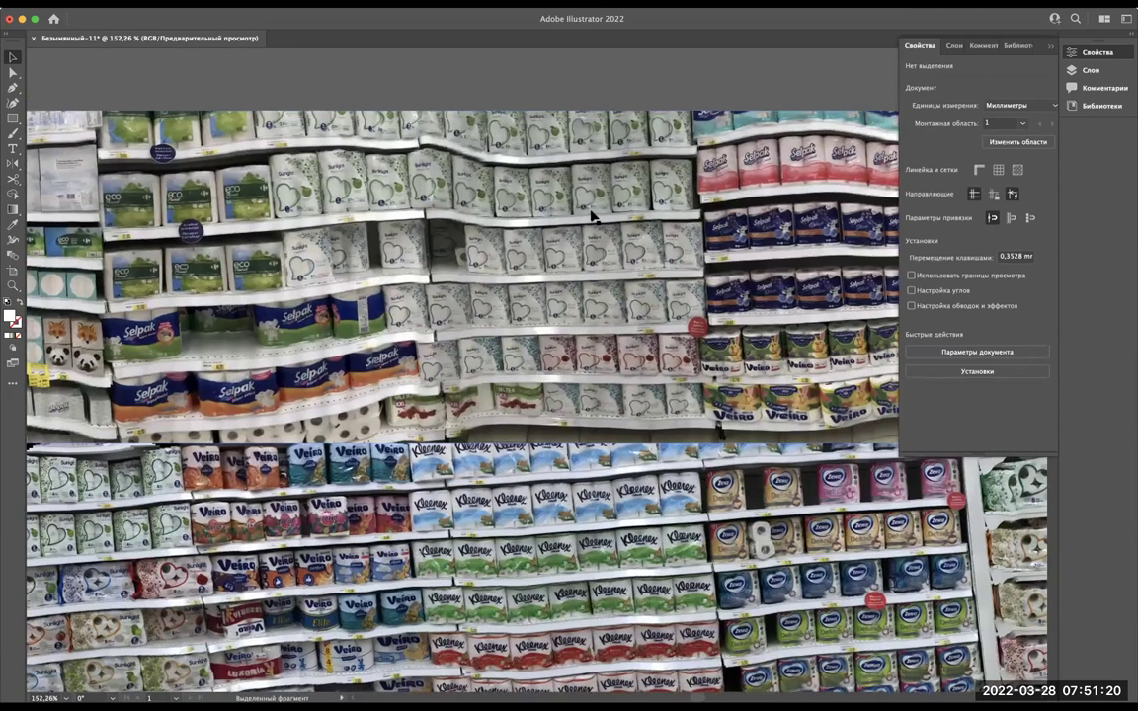
{"action": "scroll", "coordinate": [592, 215], "scroll_direction": "left", "scroll_amount": 2}
{"action": "scroll", "coordinate": [592, 215], "scroll_direction": "up", "scroll_amount": 1}
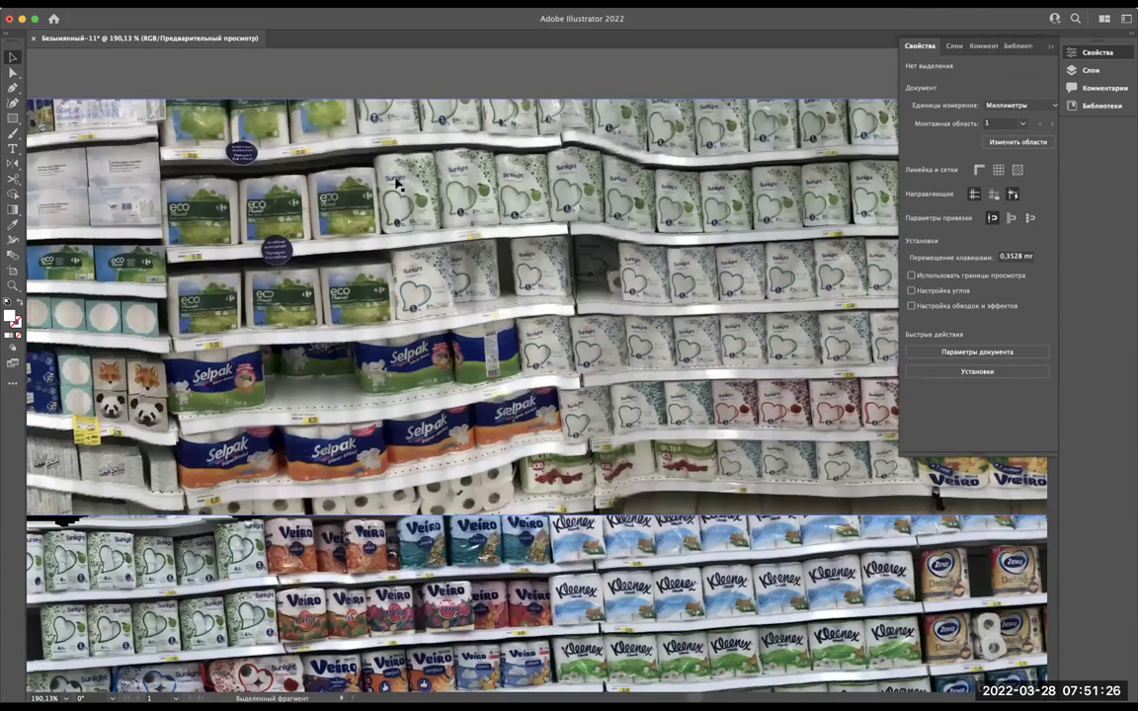
{"action": "scroll", "coordinate": [398, 183], "scroll_direction": "right", "scroll_amount": 3}
{"action": "scroll", "coordinate": [424, 247], "scroll_direction": "right", "scroll_amount": 3}
{"action": "scroll", "coordinate": [455, 316], "scroll_direction": "right", "scroll_amount": 3}
{"action": "scroll", "coordinate": [497, 406], "scroll_direction": "right", "scroll_amount": 3}
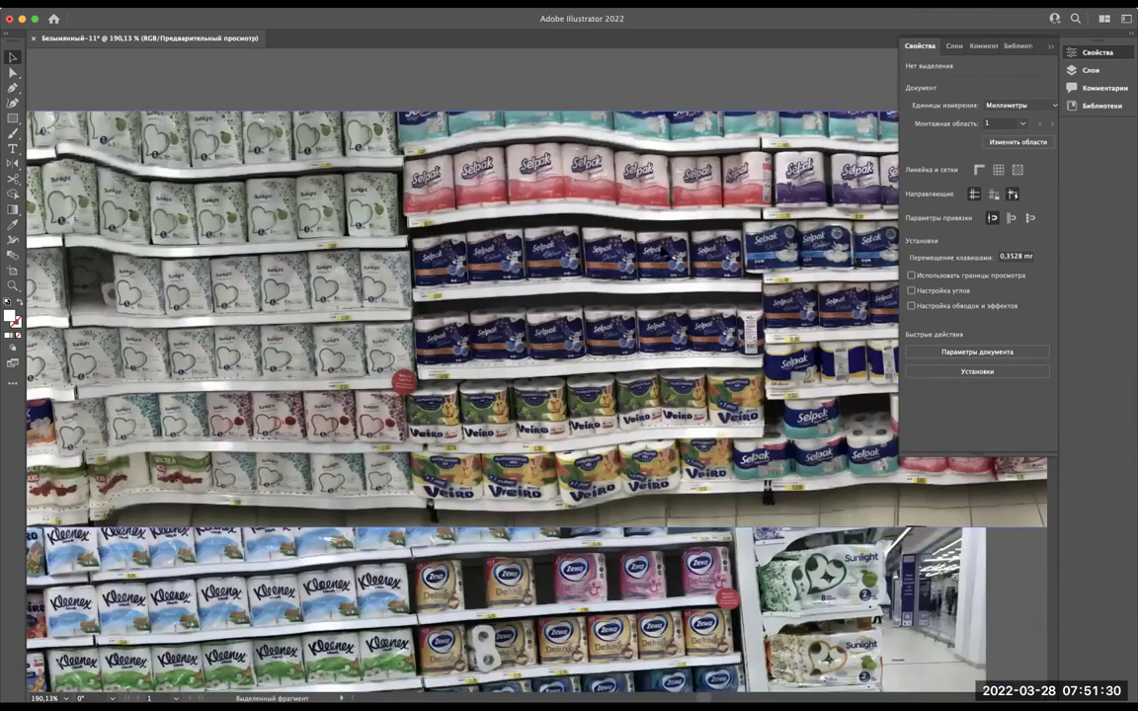
{"action": "scroll", "coordinate": [534, 395], "scroll_direction": "right", "scroll_amount": 1}
{"action": "scroll", "coordinate": [533, 395], "scroll_direction": "right", "scroll_amount": 1}
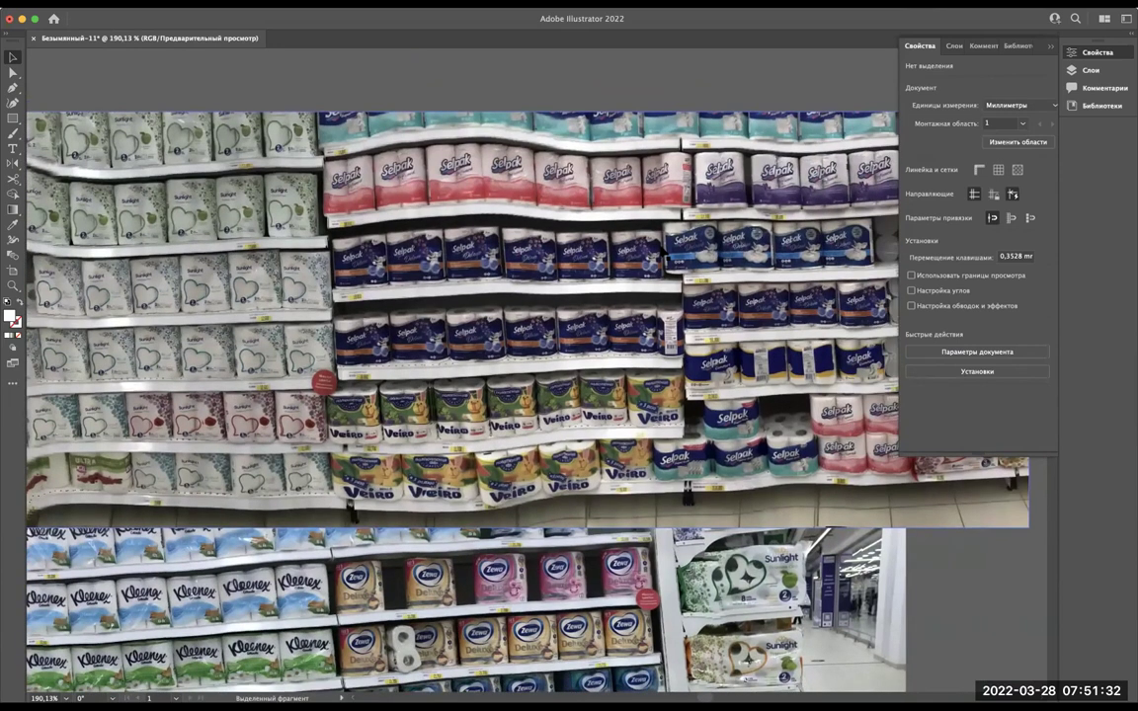
{"action": "scroll", "coordinate": [474, 365], "scroll_direction": "right", "scroll_amount": 1}
{"action": "scroll", "coordinate": [474, 365], "scroll_direction": "right", "scroll_amount": 1}
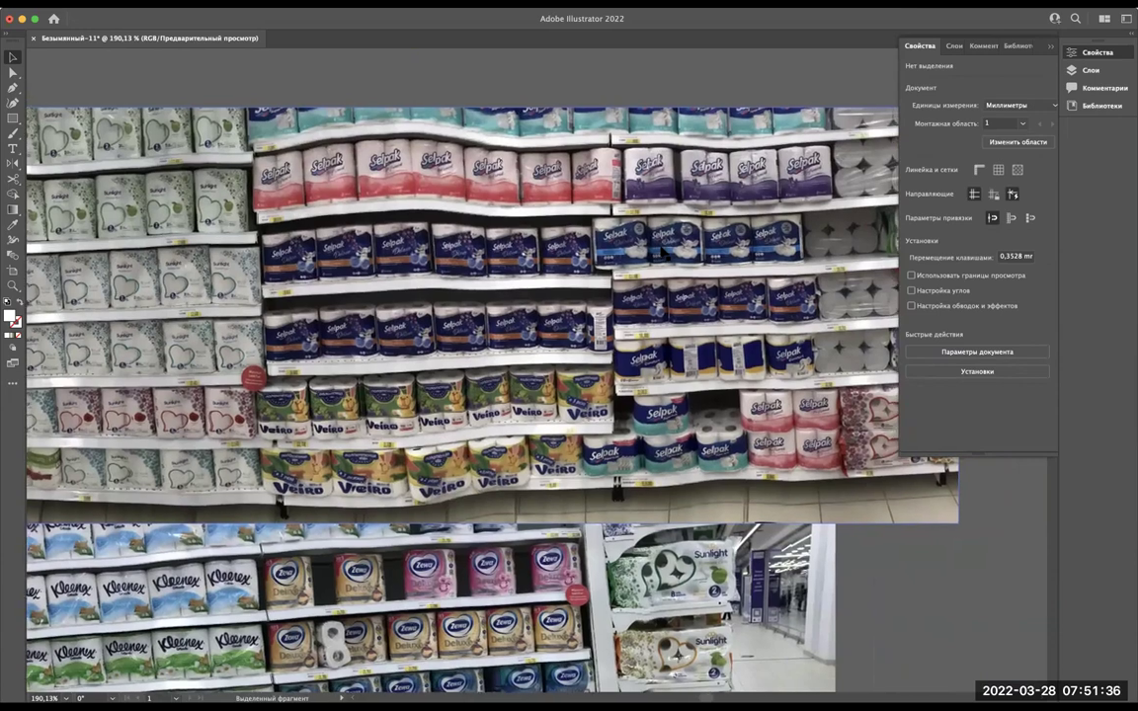
{"action": "scroll", "coordinate": [662, 252], "scroll_direction": "right", "scroll_amount": 1}
{"action": "scroll", "coordinate": [661, 252], "scroll_direction": "right", "scroll_amount": 2}
{"action": "scroll", "coordinate": [662, 252], "scroll_direction": "left", "scroll_amount": 3}
{"action": "scroll", "coordinate": [662, 252], "scroll_direction": "up", "scroll_amount": 3}
{"action": "scroll", "coordinate": [662, 252], "scroll_direction": "left", "scroll_amount": 3}
{"action": "scroll", "coordinate": [661, 252], "scroll_direction": "left", "scroll_amount": 3}
{"action": "scroll", "coordinate": [662, 252], "scroll_direction": "down", "scroll_amount": 3}
{"action": "scroll", "coordinate": [661, 252], "scroll_direction": "down", "scroll_amount": 1}
{"action": "scroll", "coordinate": [662, 252], "scroll_direction": "down", "scroll_amount": 2}
{"action": "scroll", "coordinate": [662, 252], "scroll_direction": "right", "scroll_amount": 3}
{"action": "scroll", "coordinate": [662, 255], "scroll_direction": "right", "scroll_amount": 3}
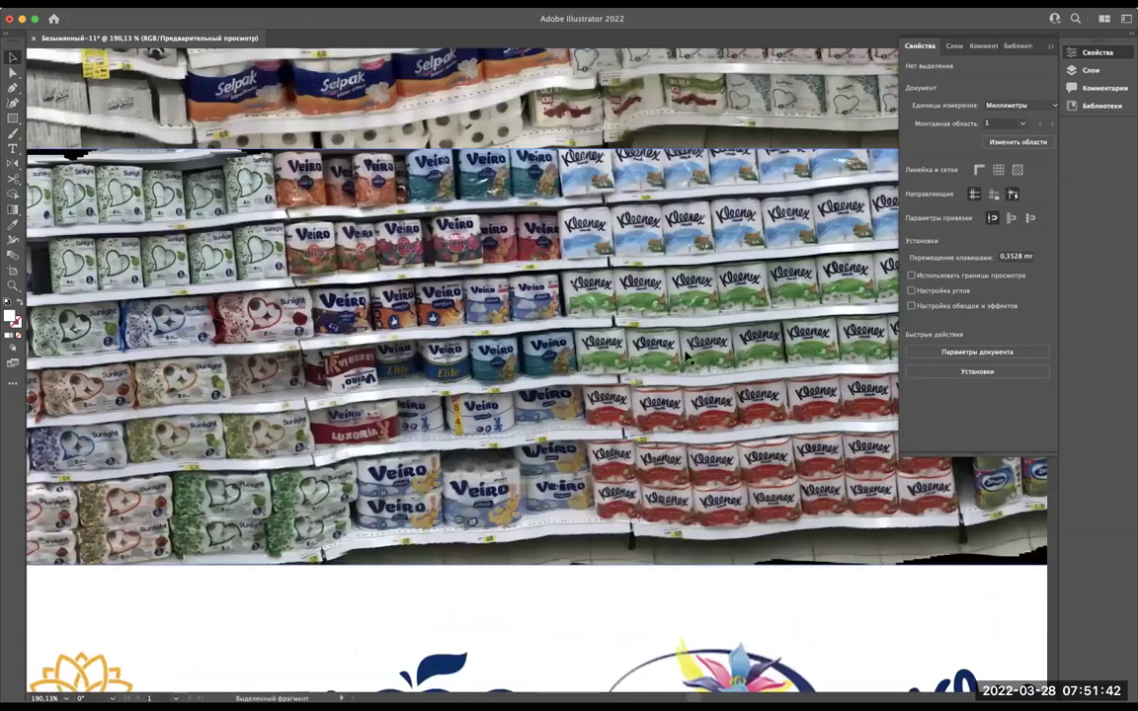
{"action": "scroll", "coordinate": [652, 276], "scroll_direction": "right", "scroll_amount": 3}
{"action": "scroll", "coordinate": [652, 277], "scroll_direction": "up", "scroll_amount": 1}
{"action": "scroll", "coordinate": [632, 311], "scroll_direction": "right", "scroll_amount": 2}
{"action": "scroll", "coordinate": [632, 311], "scroll_direction": "right", "scroll_amount": 3}
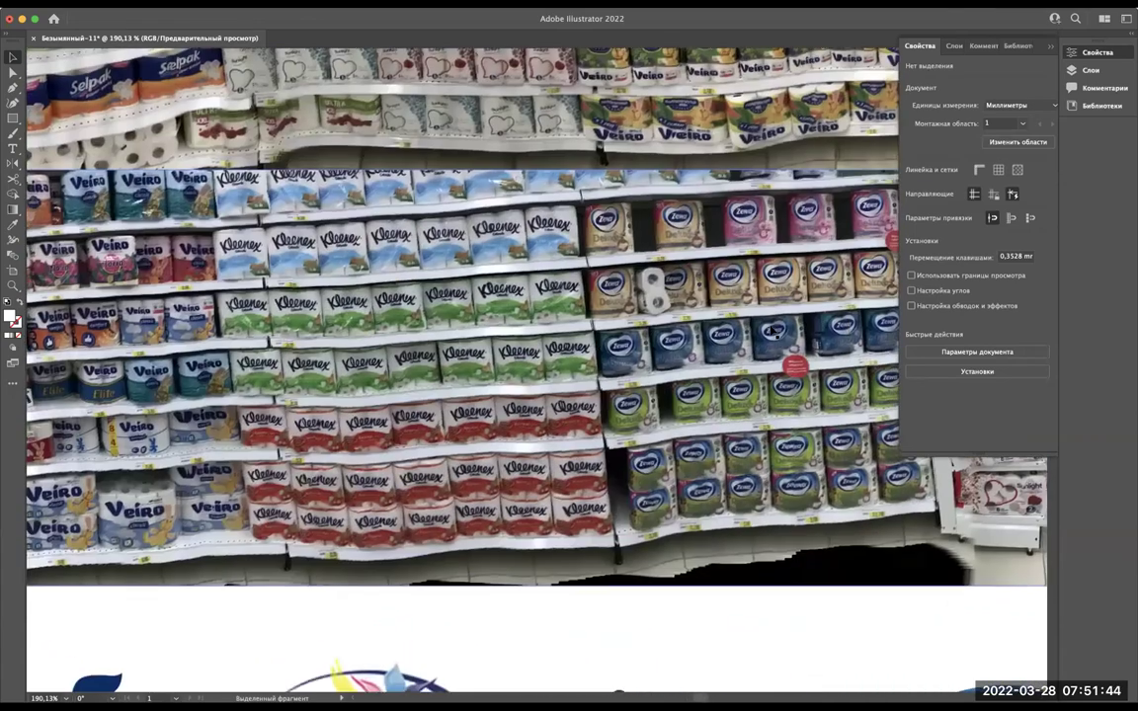
{"action": "scroll", "coordinate": [695, 300], "scroll_direction": "right", "scroll_amount": 2}
{"action": "scroll", "coordinate": [695, 300], "scroll_direction": "right", "scroll_amount": 3}
{"action": "scroll", "coordinate": [695, 300], "scroll_direction": "up", "scroll_amount": 1}
{"action": "scroll", "coordinate": [768, 334], "scroll_direction": "up", "scroll_amount": 3}
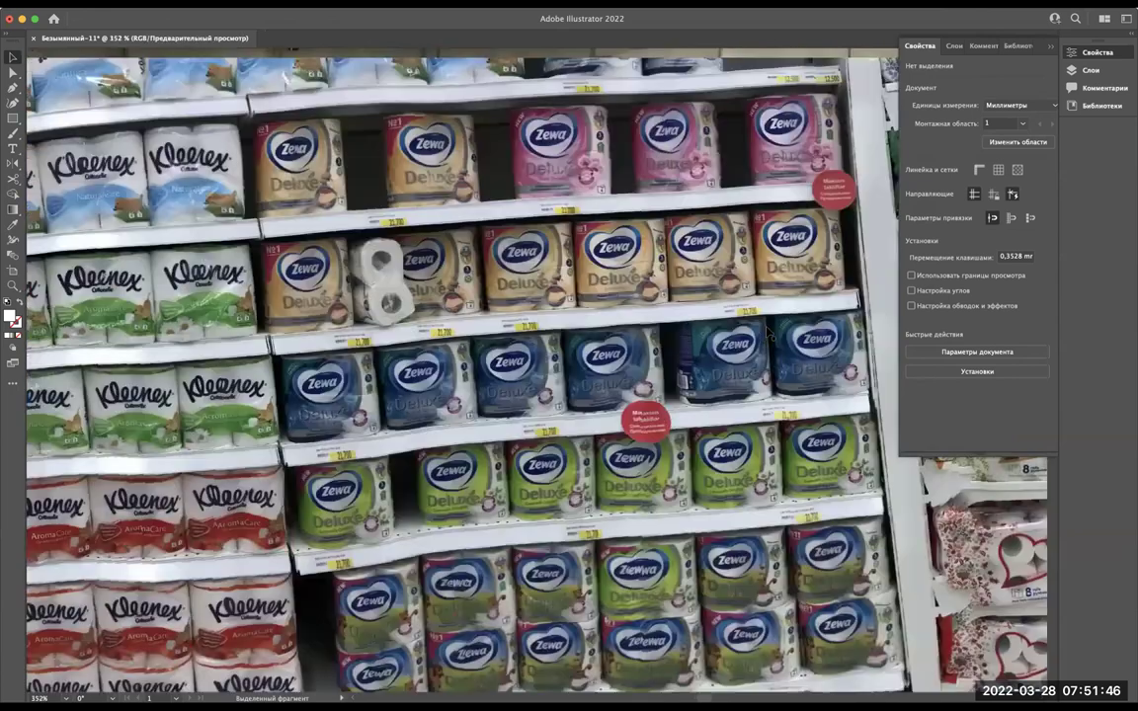
{"action": "scroll", "coordinate": [760, 326], "scroll_direction": "up", "scroll_amount": 3}
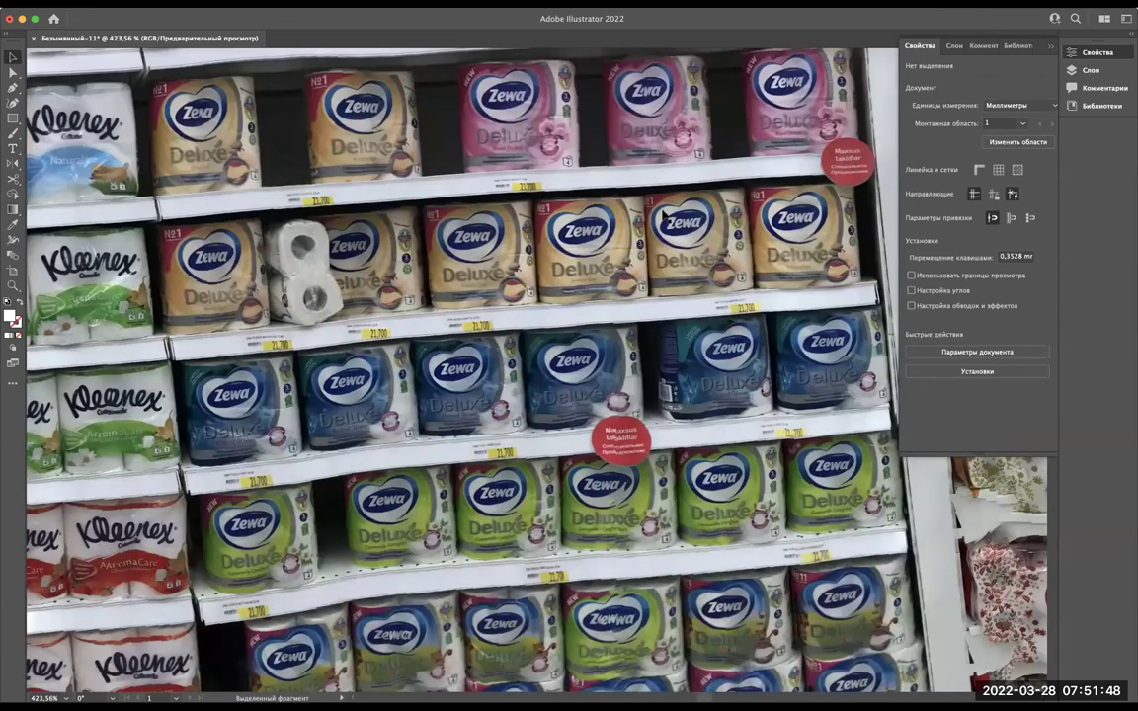
{"action": "scroll", "coordinate": [675, 277], "scroll_direction": "down", "scroll_amount": 1}
{"action": "scroll", "coordinate": [675, 278], "scroll_direction": "down", "scroll_amount": 1}
{"action": "scroll", "coordinate": [676, 279], "scroll_direction": "down", "scroll_amount": 1}
{"action": "scroll", "coordinate": [678, 282], "scroll_direction": "down", "scroll_amount": 2}
{"action": "scroll", "coordinate": [675, 282], "scroll_direction": "down", "scroll_amount": 1}
{"action": "scroll", "coordinate": [675, 281], "scroll_direction": "down", "scroll_amount": 1}
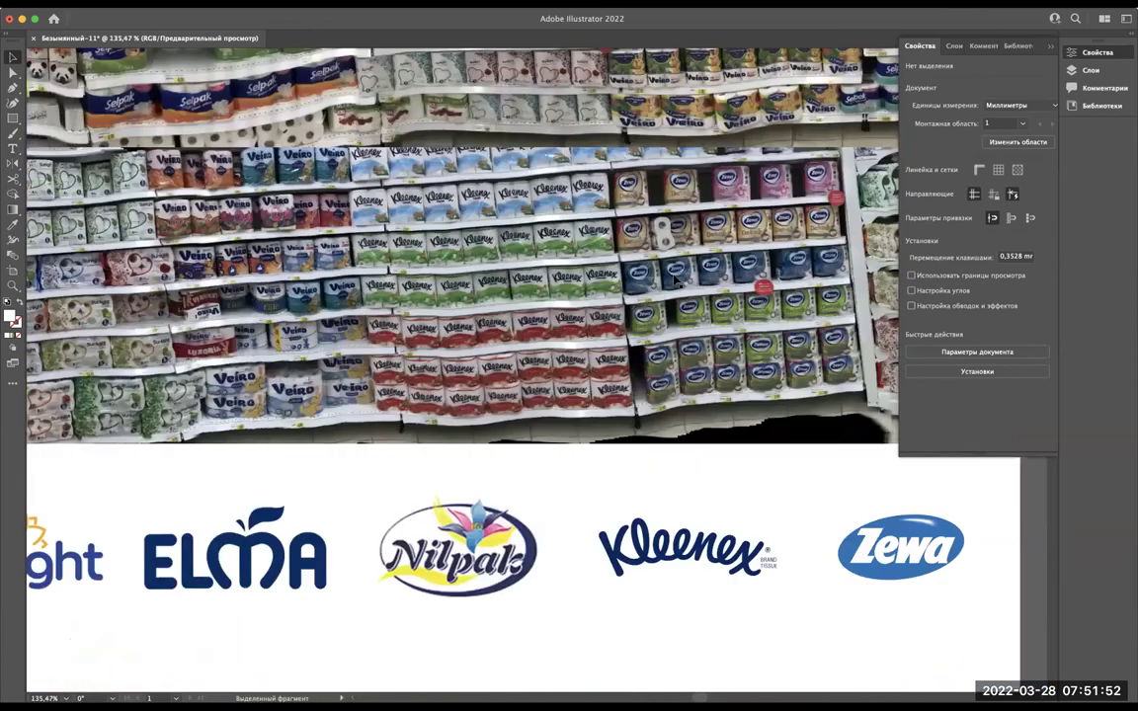
{"action": "scroll", "coordinate": [675, 281], "scroll_direction": "down", "scroll_amount": 2}
{"action": "scroll", "coordinate": [676, 282], "scroll_direction": "down", "scroll_amount": 2}
{"action": "scroll", "coordinate": [675, 281], "scroll_direction": "up", "scroll_amount": 3}
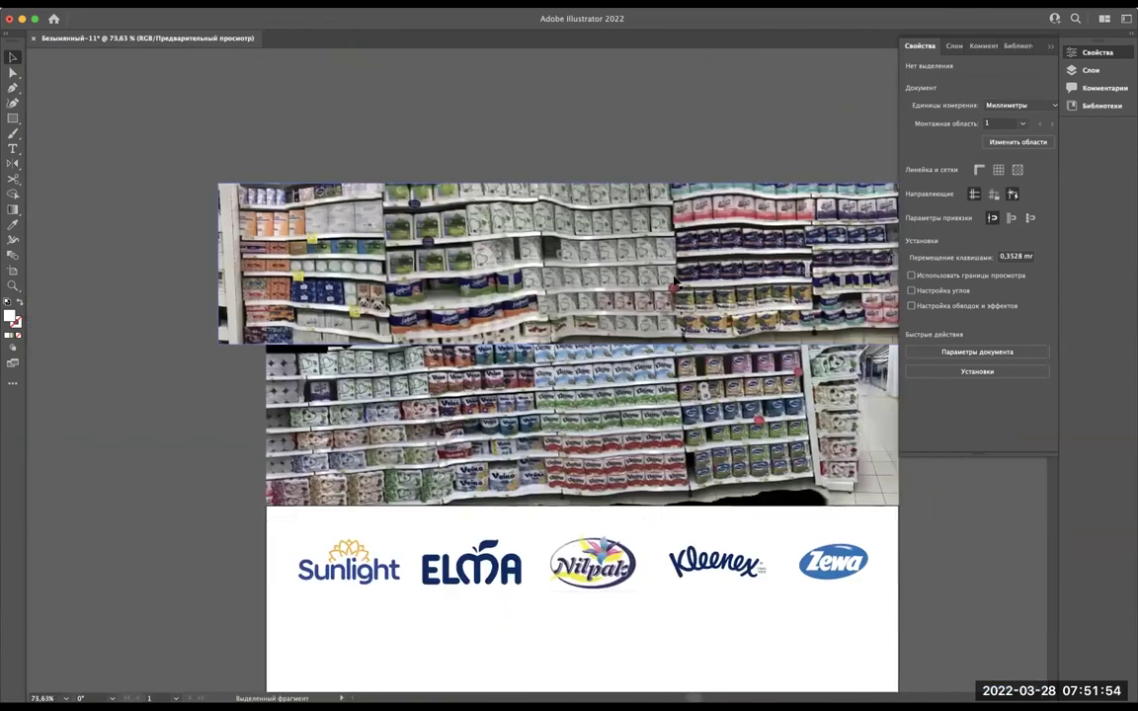
{"action": "scroll", "coordinate": [675, 282], "scroll_direction": "right", "scroll_amount": 2}
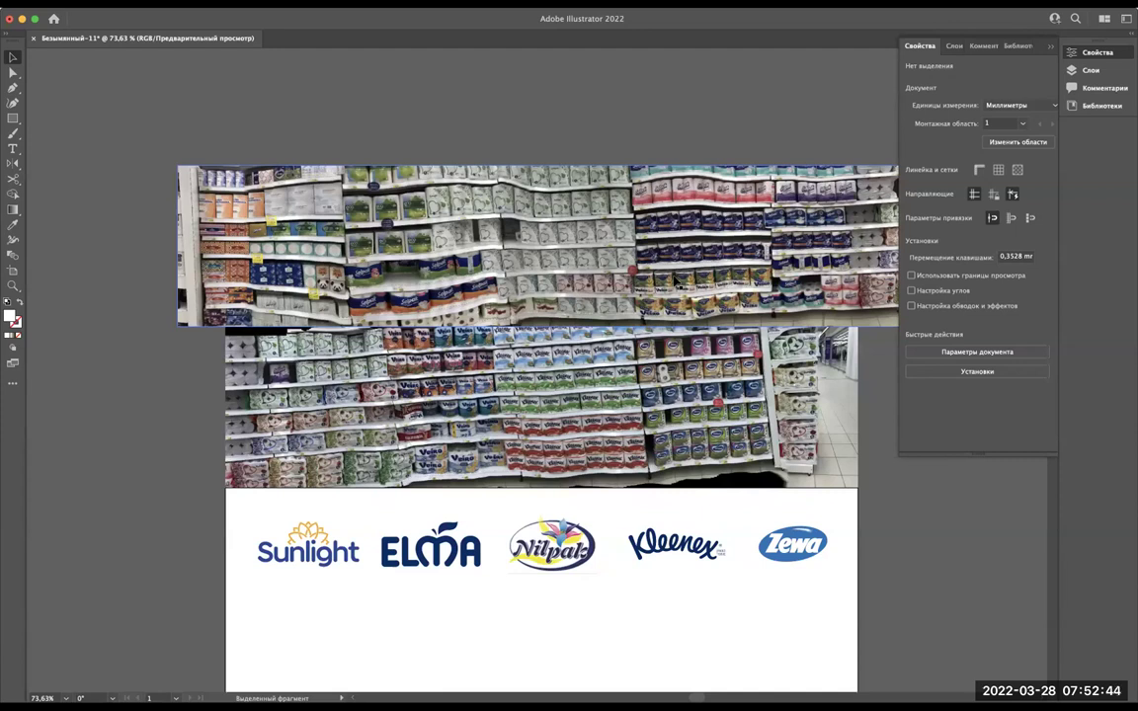
{"action": "scroll", "coordinate": [513, 405], "scroll_direction": "right", "scroll_amount": 5}
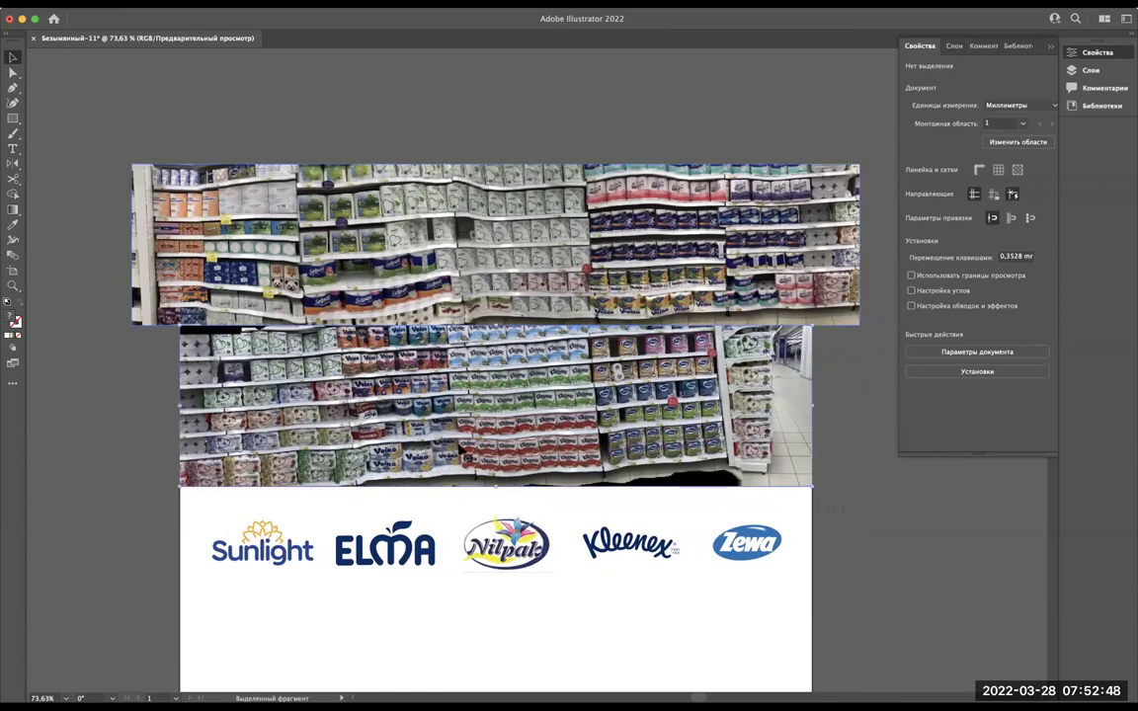
{"action": "key", "text": "ctrl+a"}
{"action": "left_click", "coordinate": [951, 560]}
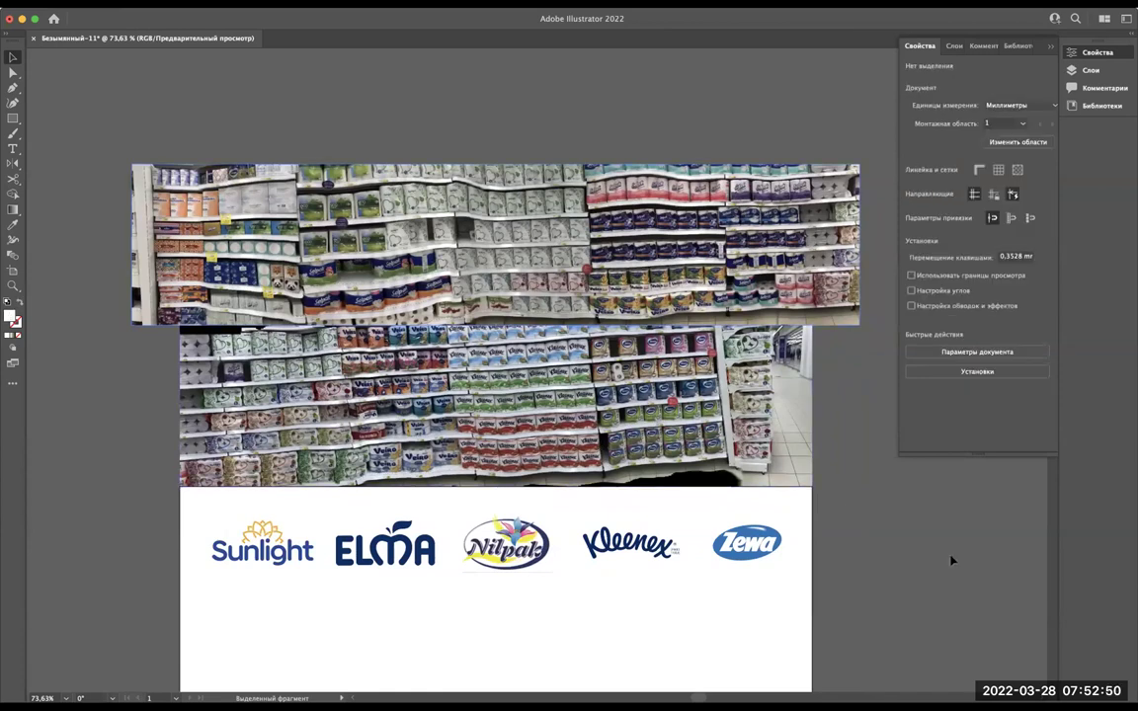
{"action": "scroll", "coordinate": [951, 560], "scroll_direction": "down", "scroll_amount": 2}
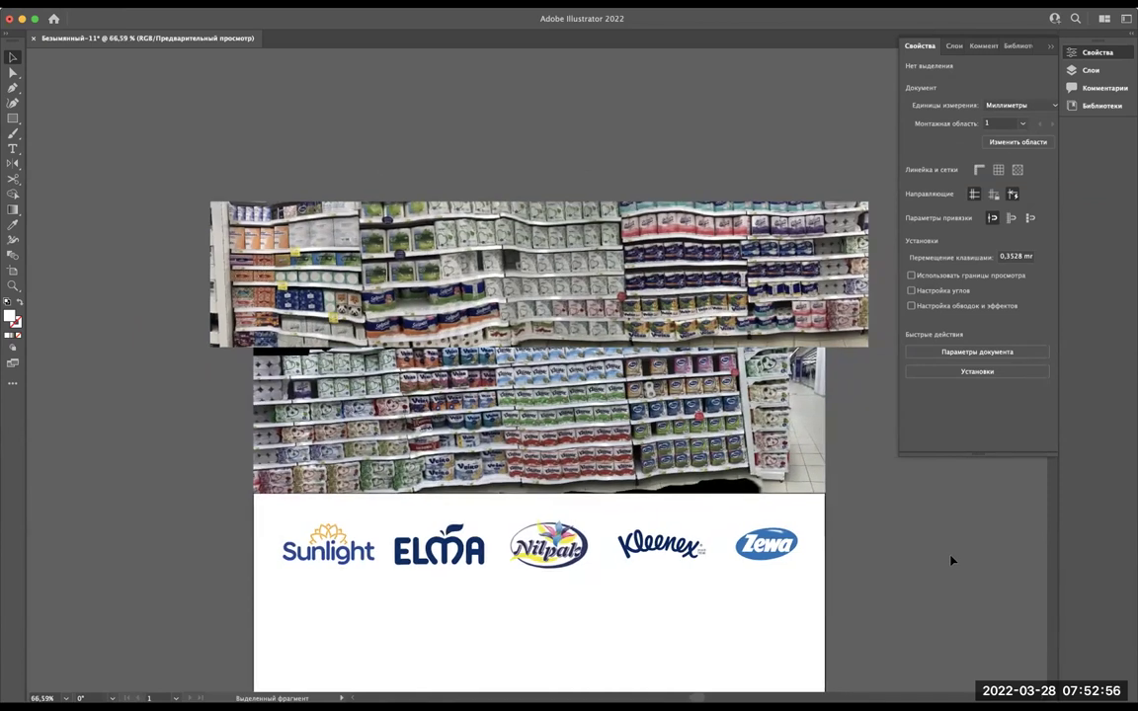
{"action": "scroll", "coordinate": [951, 560], "scroll_direction": "right", "scroll_amount": 2}
Select the Kleenex logo and collapse the Properties panel to its icon strip.
{"action": "left_click", "coordinate": [662, 556]}
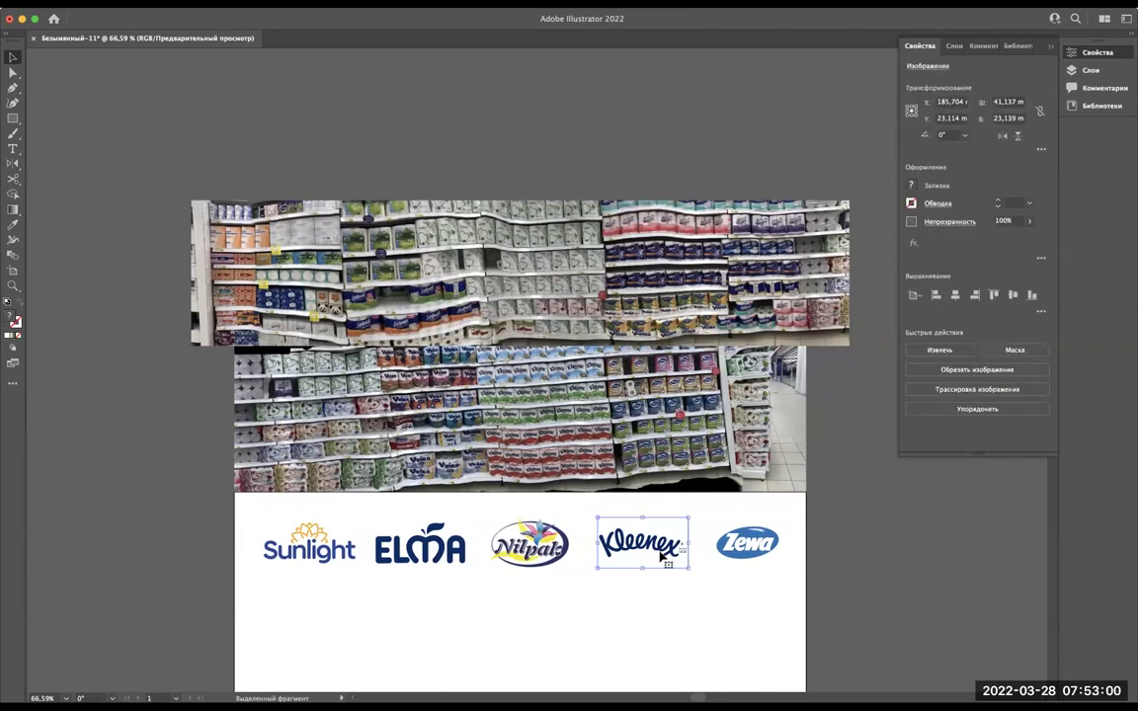
{"action": "left_click", "coordinate": [581, 28]}
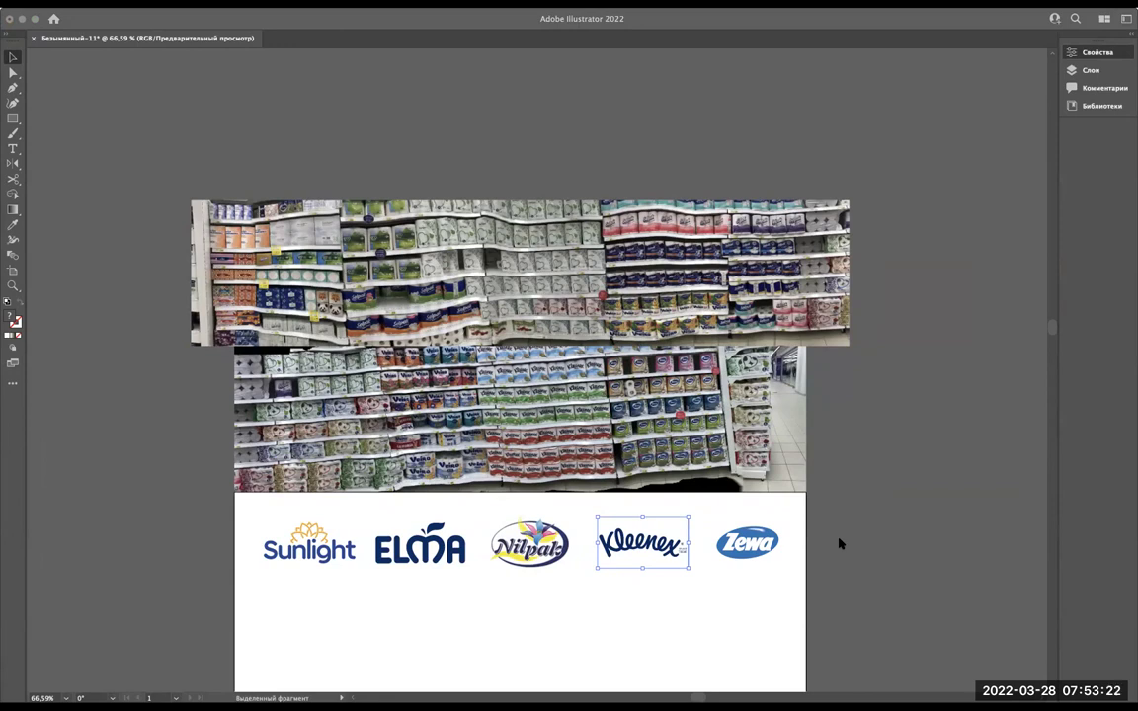
Switch to Chrome and bring up the Pinterest 'cloud logo' results tab.
{"action": "key", "text": "super+Tab"}
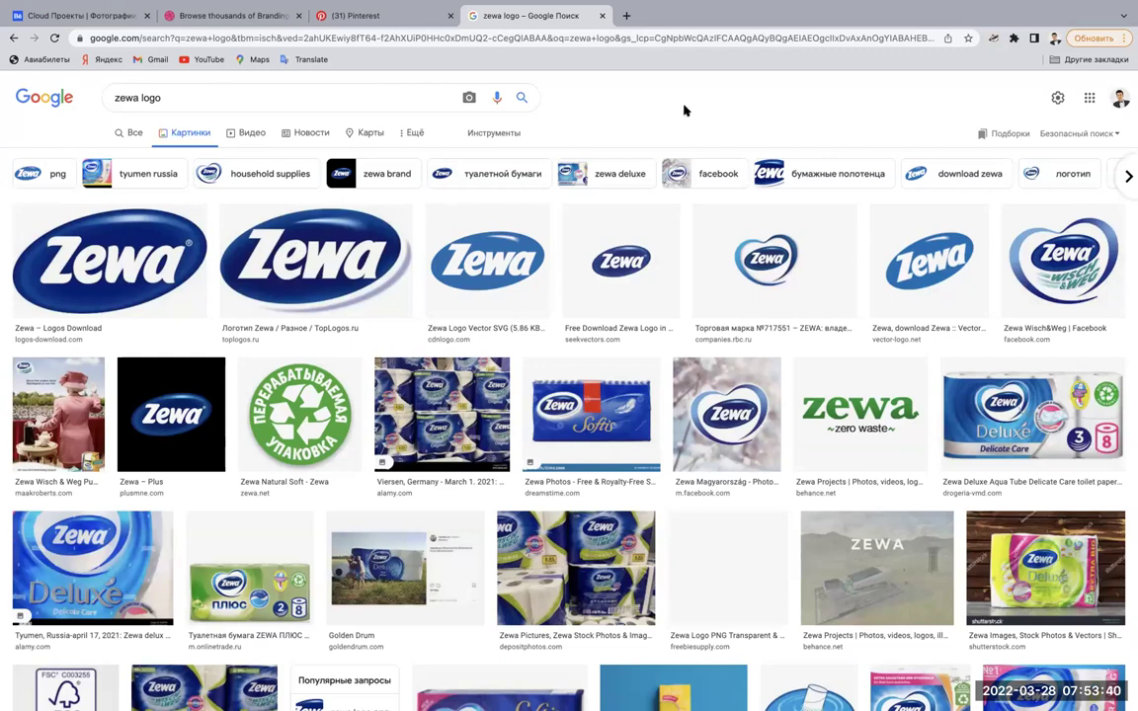
{"action": "key", "text": "ctrl+shift+Tab"}
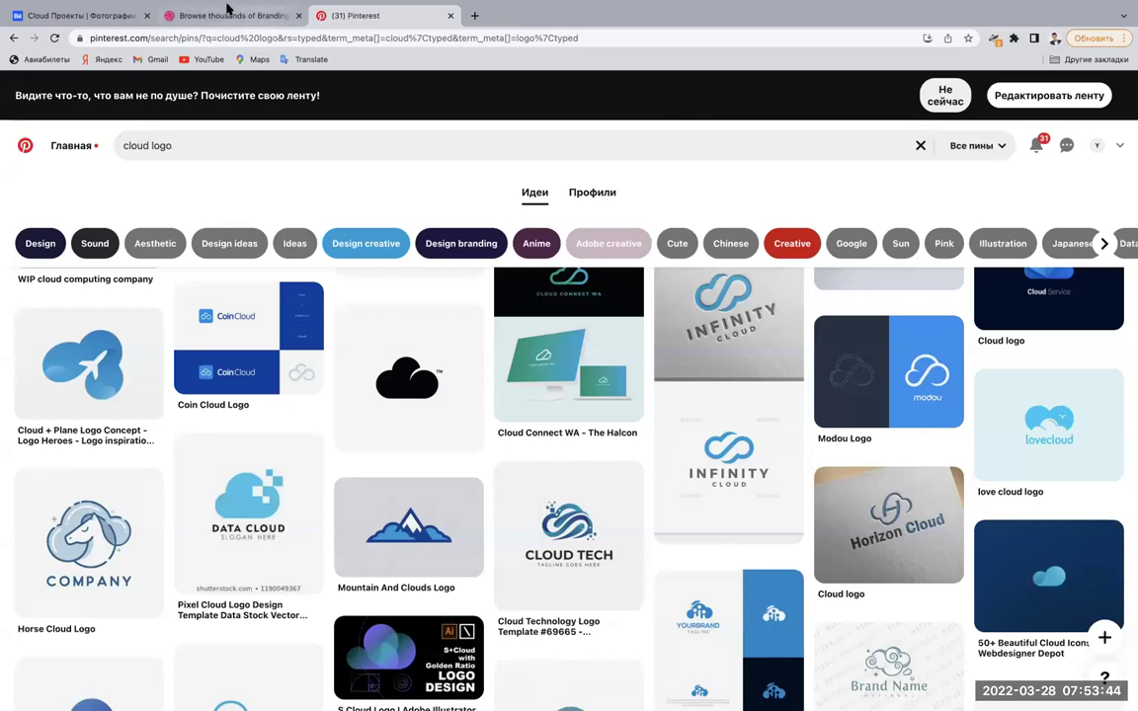
Open a new Chrome tab showing the Google start page.
{"action": "left_click", "coordinate": [474, 15]}
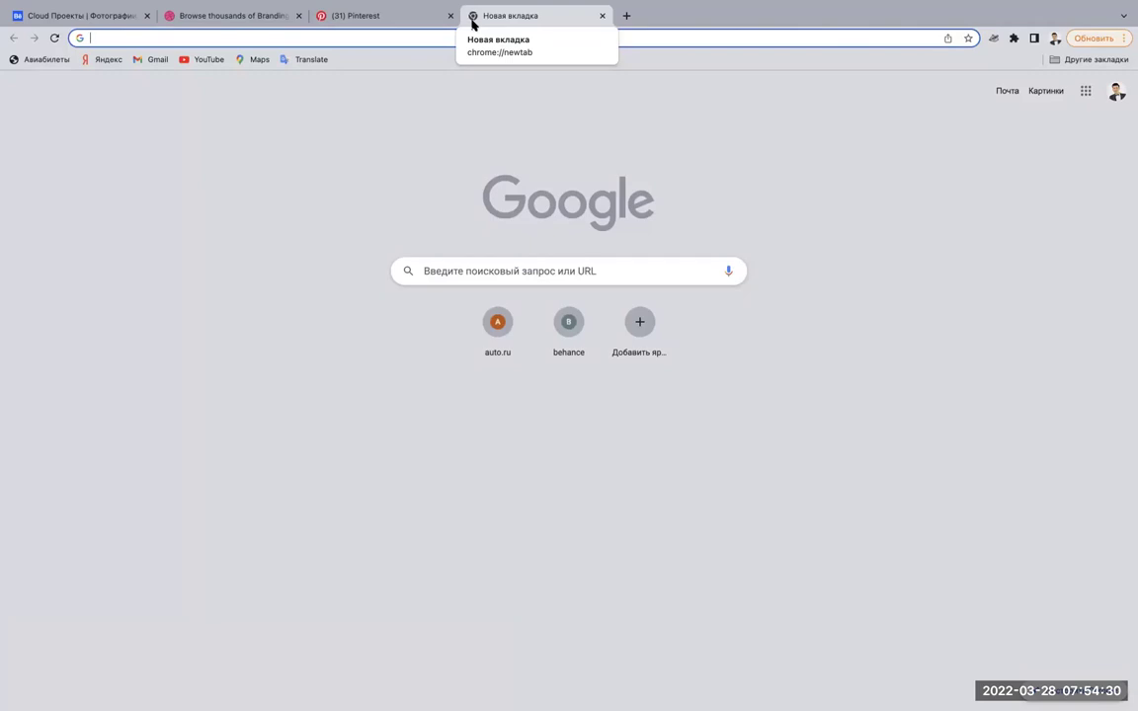
{"action": "left_click", "coordinate": [364, 117]}
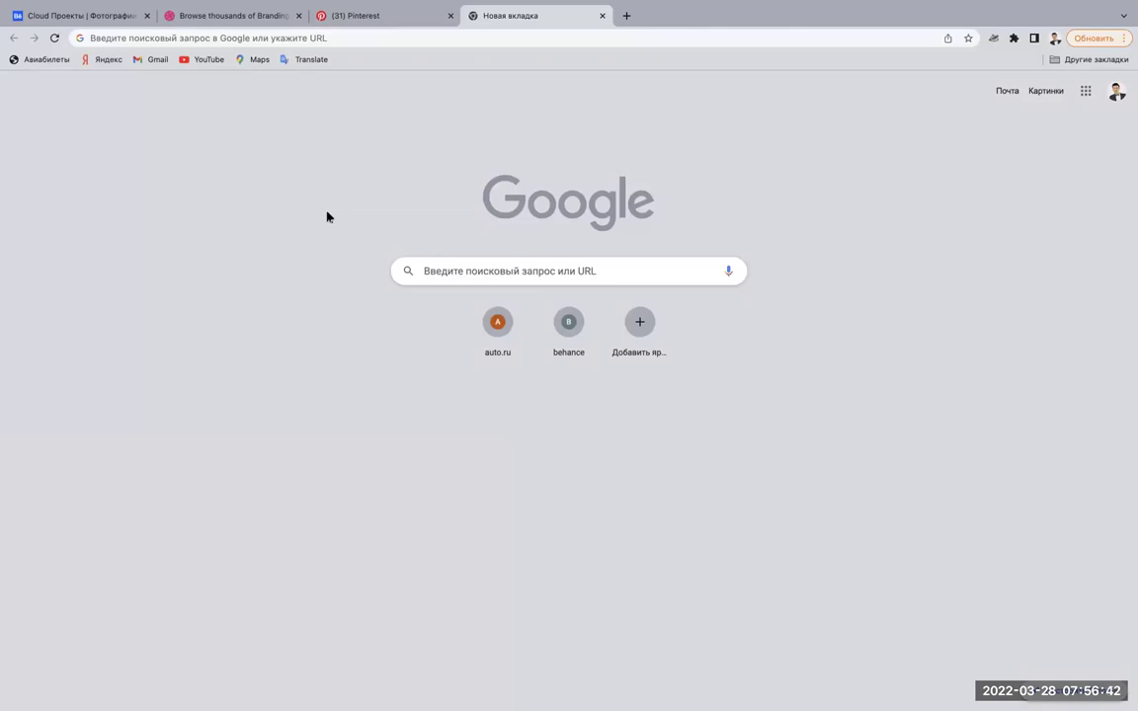
{"action": "key", "text": "ctrl+super+f"}
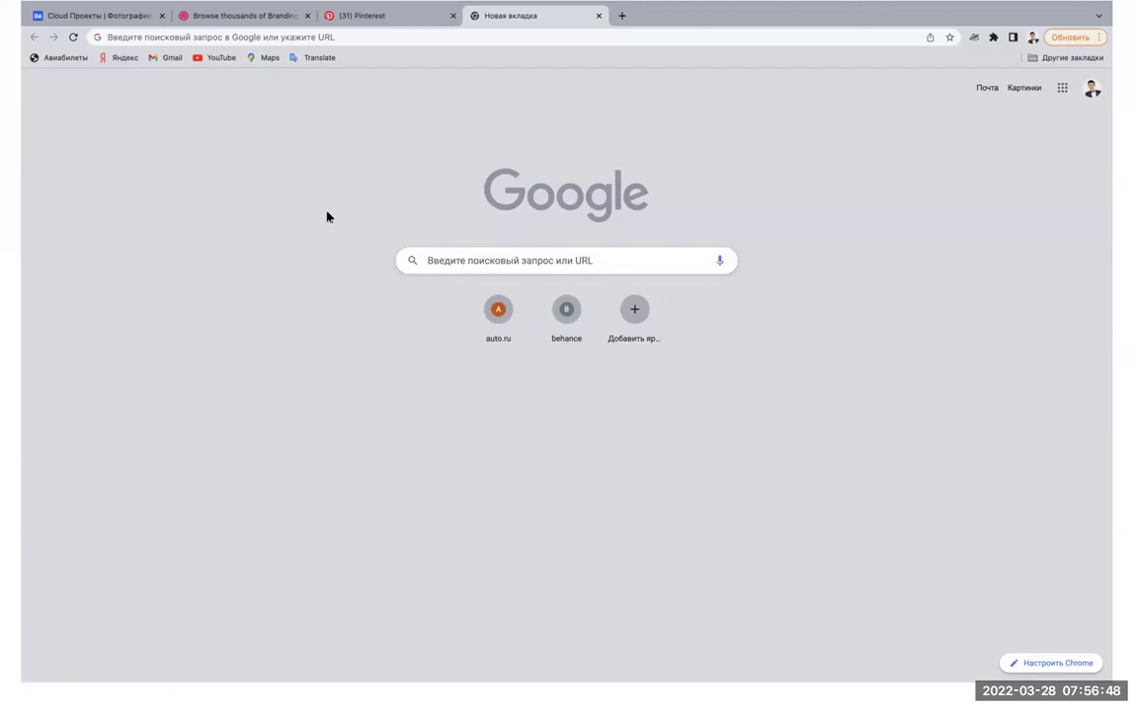
{"action": "key", "text": "ctrl+super+f"}
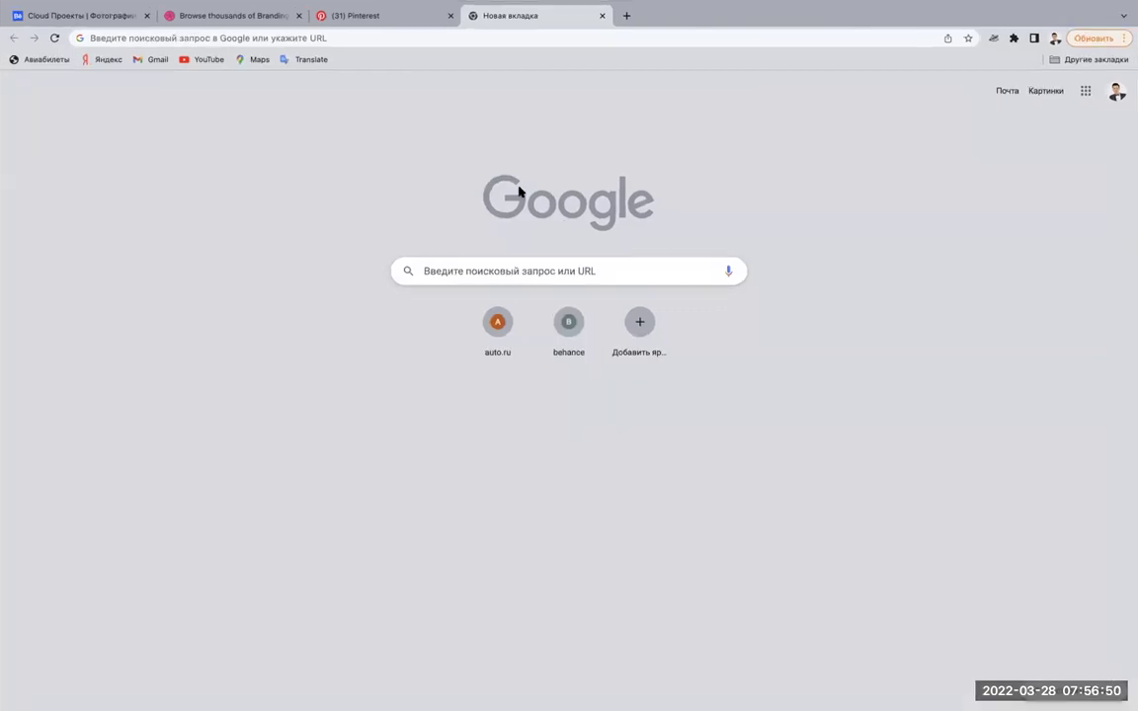
Return to the Behance 'cloud' project results and select the search term 'cloud' for replacement.
{"action": "left_click", "coordinate": [74, 15]}
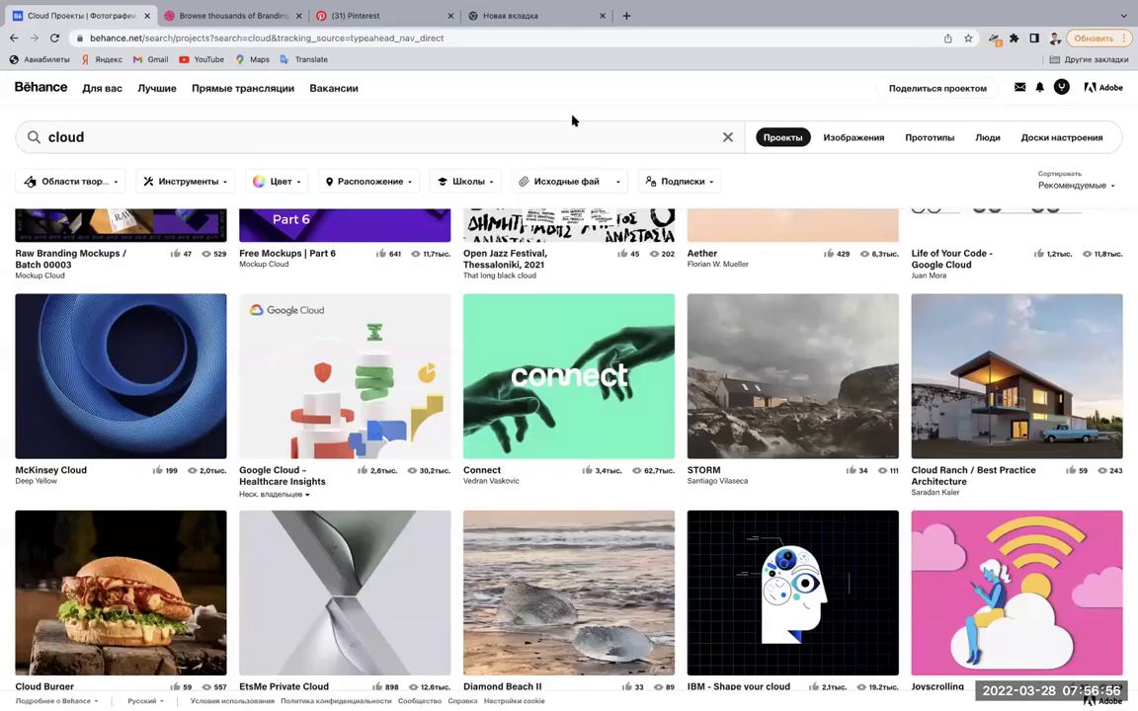
{"action": "scroll", "coordinate": [553, 435], "scroll_direction": "up", "scroll_amount": 3}
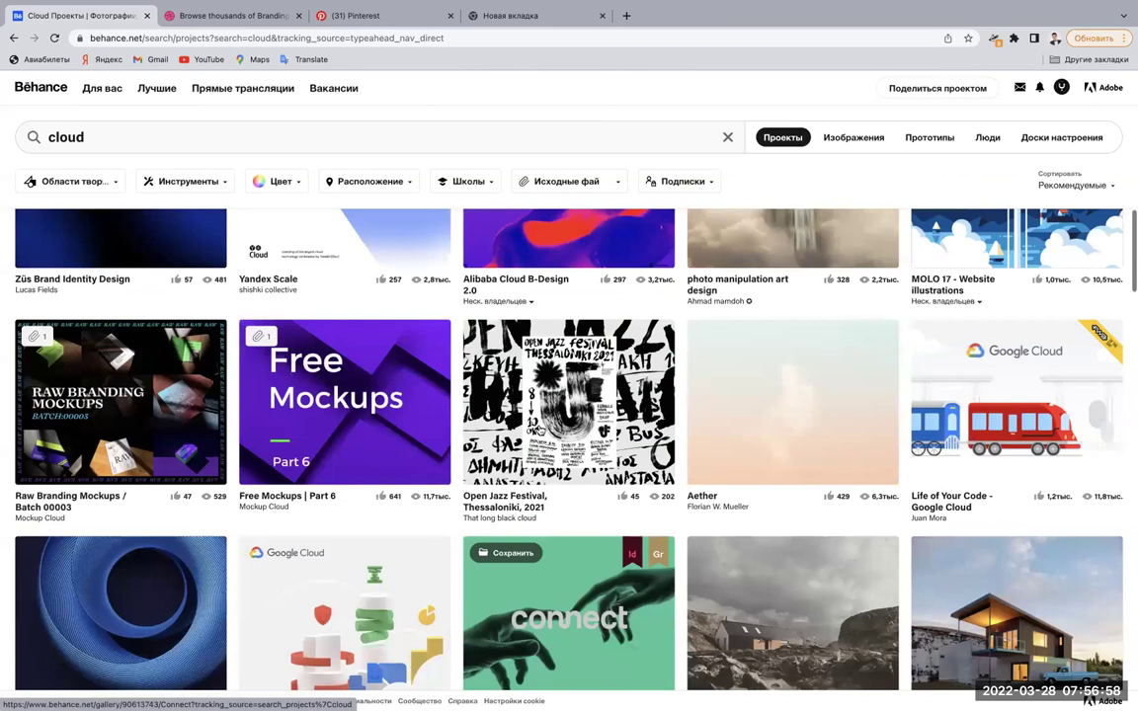
{"action": "scroll", "coordinate": [553, 435], "scroll_direction": "up", "scroll_amount": 10}
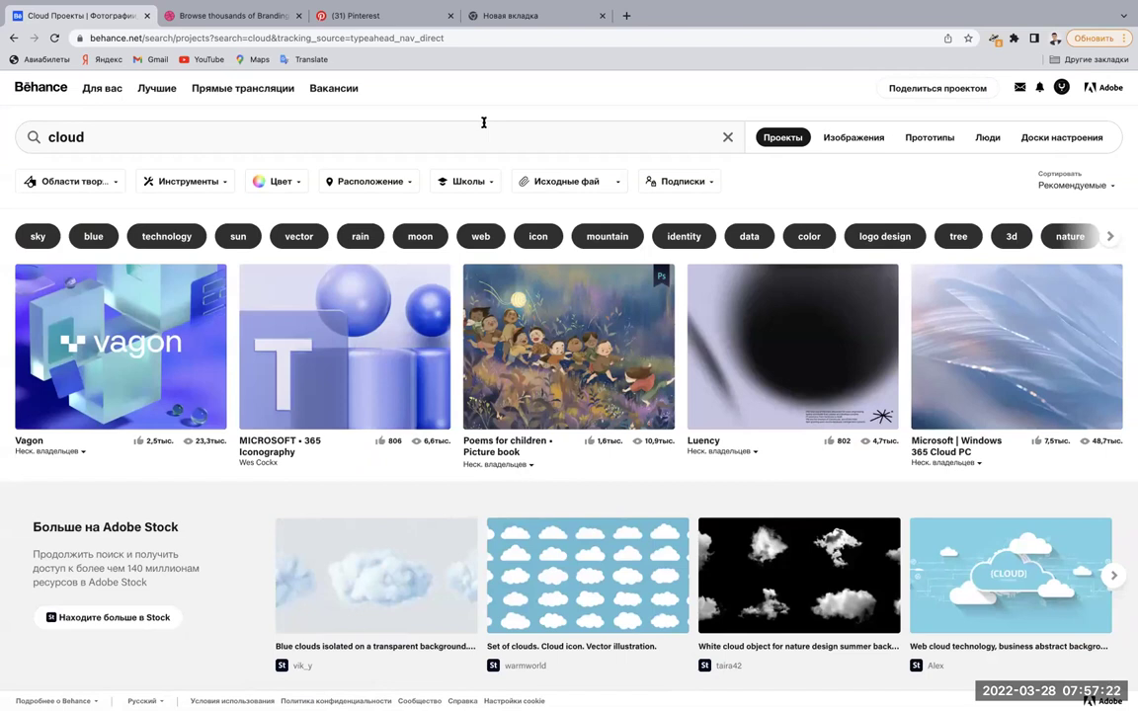
{"action": "left_click", "coordinate": [484, 122]}
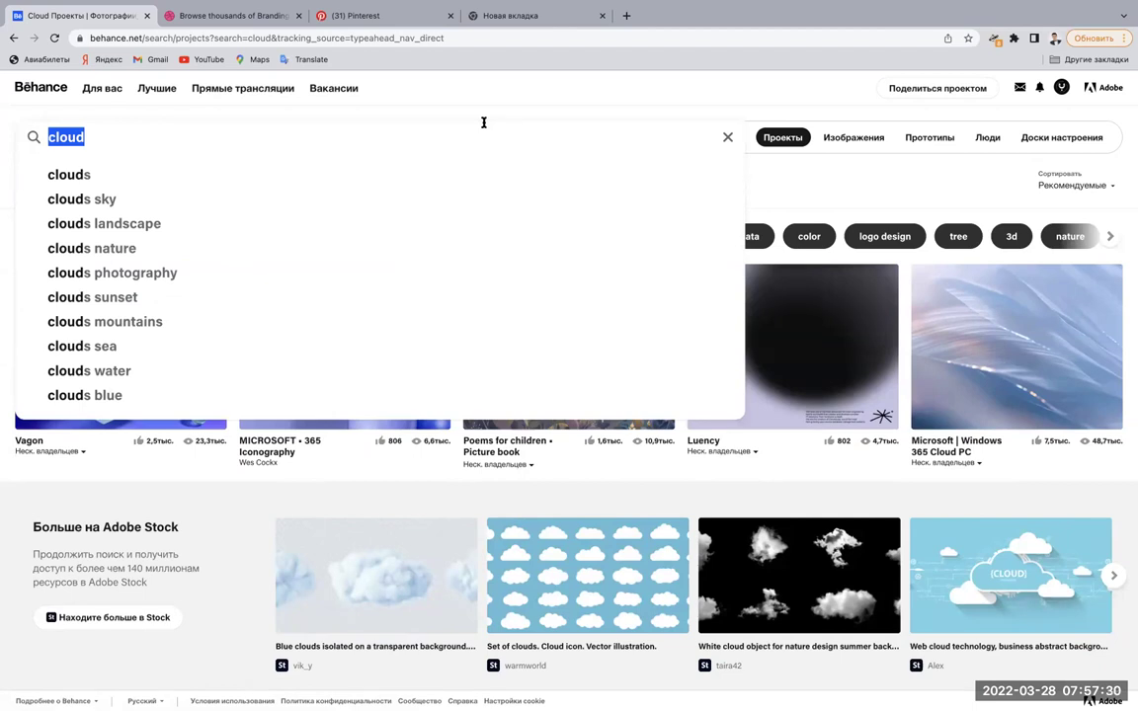
Search Behance projects for 'napkin' and scroll through the mockup and packaging results.
{"action": "type", "text": "napkin"}
{"action": "key", "text": "Return"}
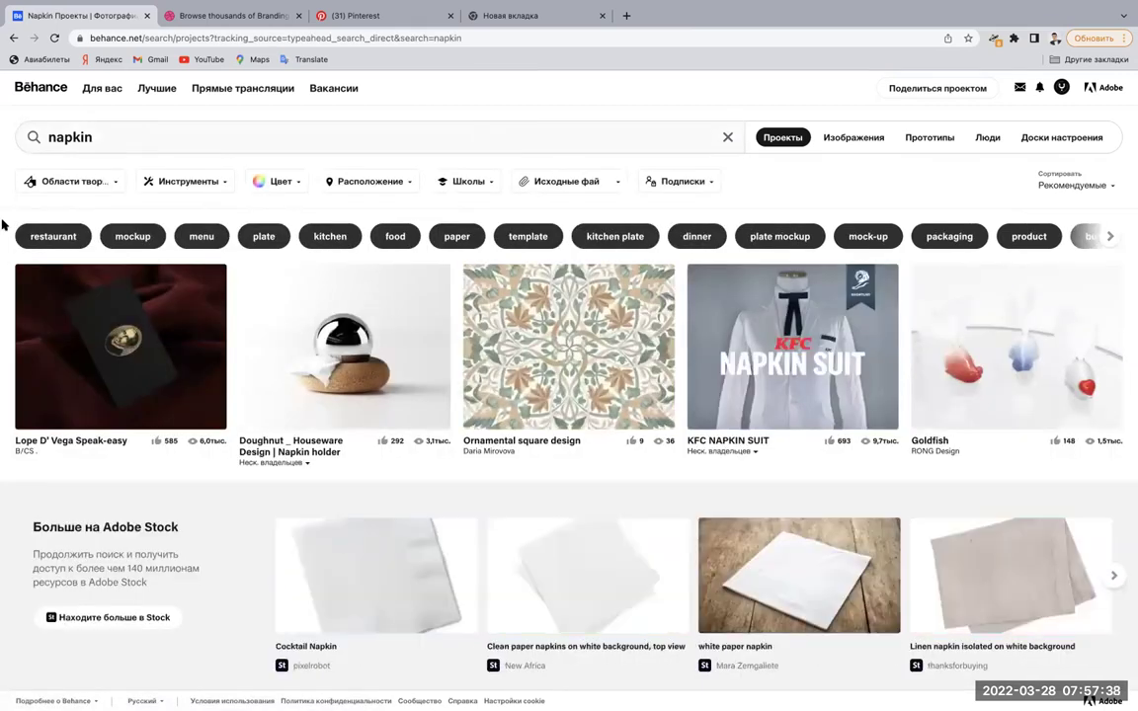
{"action": "scroll", "coordinate": [3, 225], "scroll_direction": "down", "scroll_amount": 2}
{"action": "scroll", "coordinate": [3, 226], "scroll_direction": "down", "scroll_amount": 2}
{"action": "scroll", "coordinate": [3, 225], "scroll_direction": "down", "scroll_amount": 2}
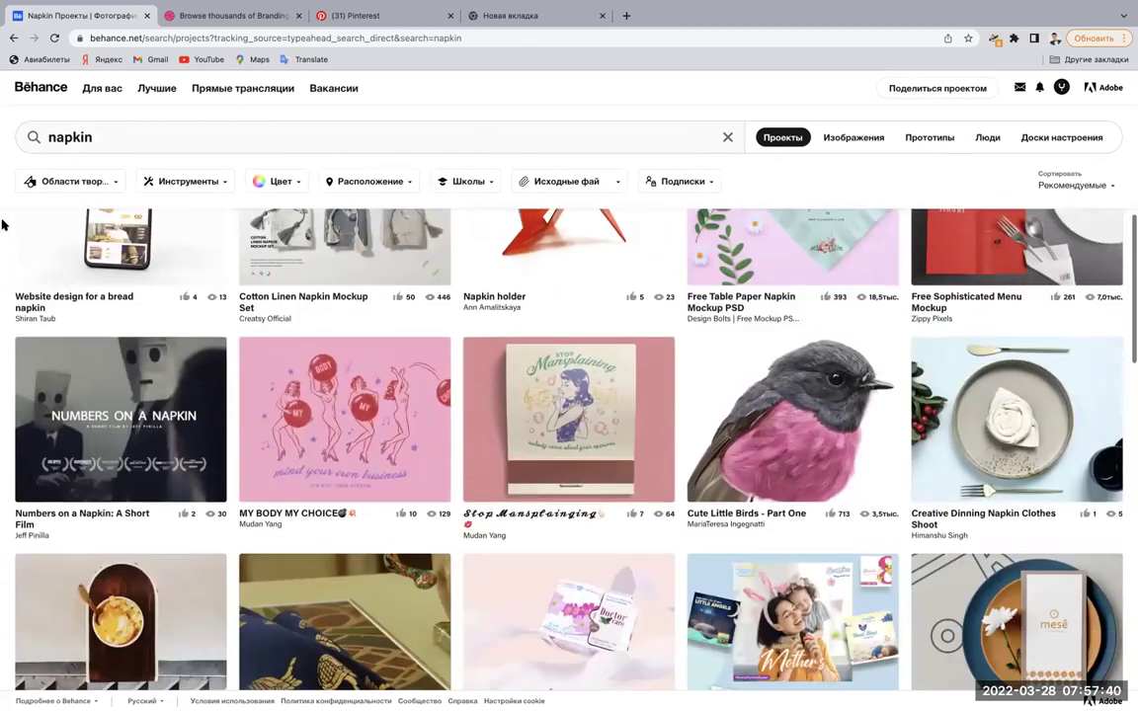
{"action": "scroll", "coordinate": [3, 225], "scroll_direction": "down", "scroll_amount": 1}
{"action": "scroll", "coordinate": [3, 225], "scroll_direction": "down", "scroll_amount": 3}
{"action": "scroll", "coordinate": [3, 225], "scroll_direction": "down", "scroll_amount": 2}
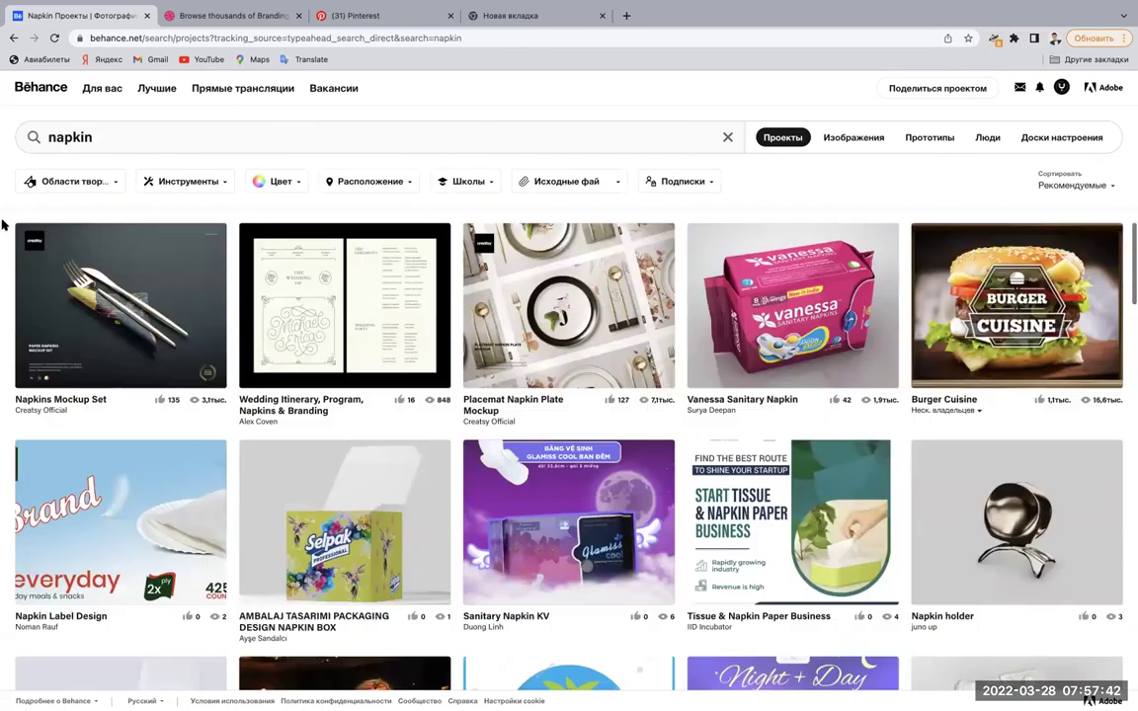
{"action": "scroll", "coordinate": [3, 226], "scroll_direction": "down", "scroll_amount": 2}
{"action": "scroll", "coordinate": [3, 226], "scroll_direction": "down", "scroll_amount": 1}
{"action": "scroll", "coordinate": [3, 225], "scroll_direction": "down", "scroll_amount": 1}
{"action": "scroll", "coordinate": [3, 225], "scroll_direction": "up", "scroll_amount": 1}
{"action": "scroll", "coordinate": [3, 225], "scroll_direction": "up", "scroll_amount": 2}
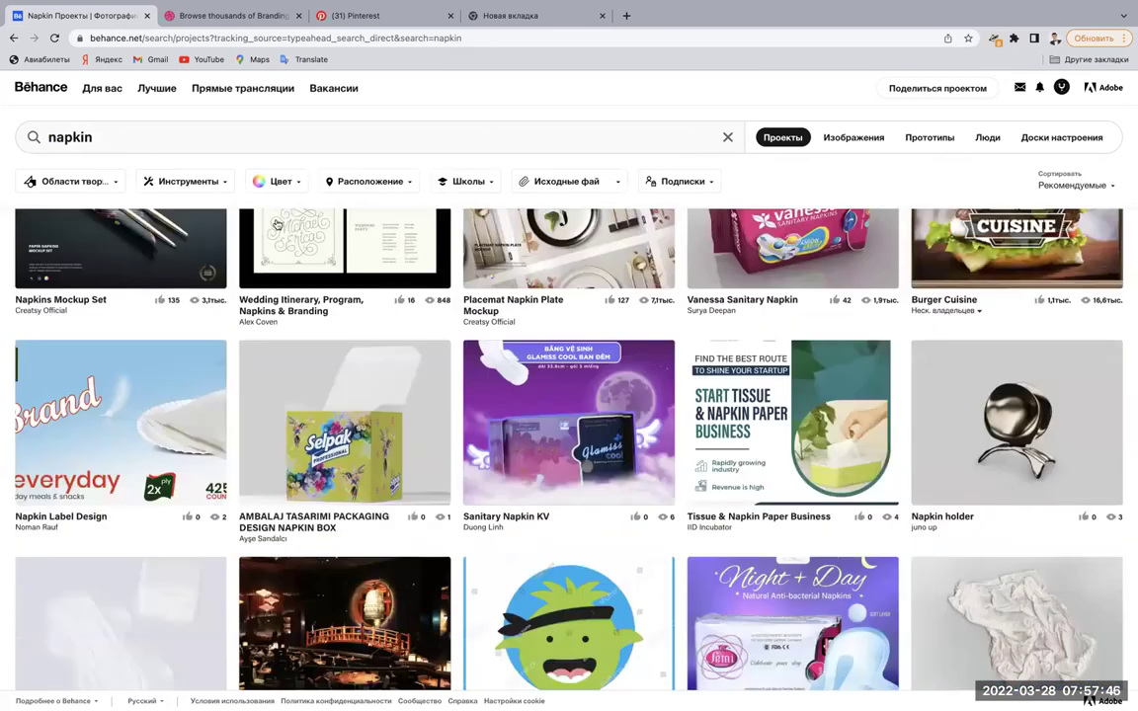
{"action": "left_click", "coordinate": [329, 386]}
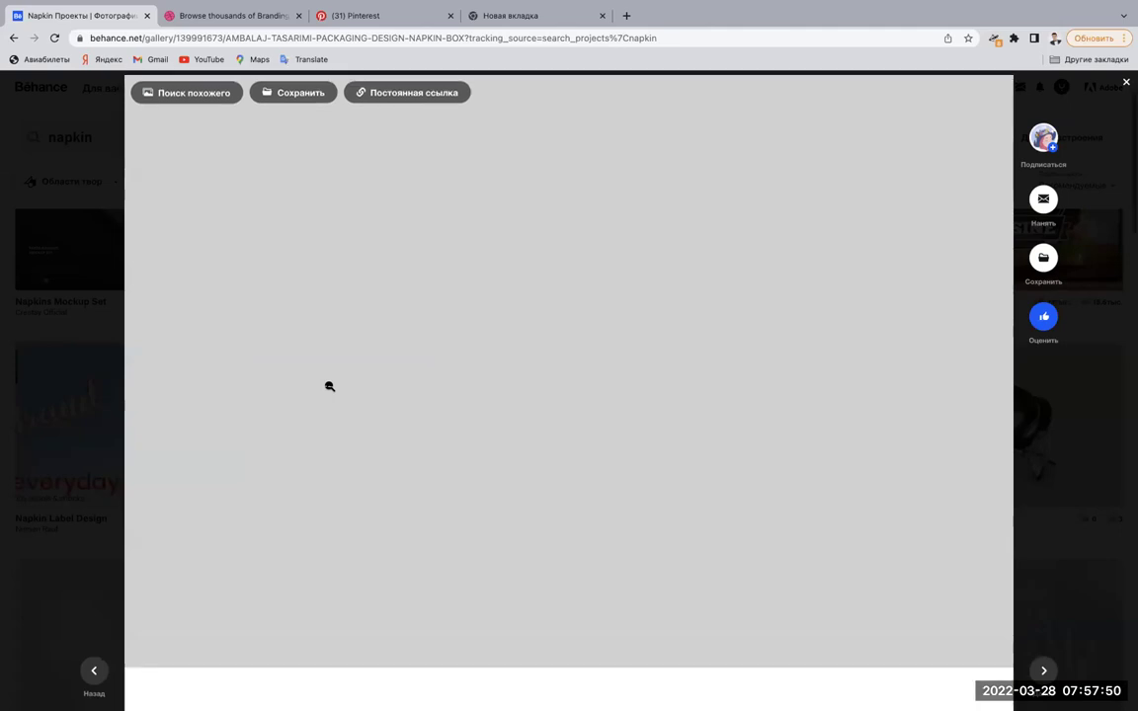
{"action": "scroll", "coordinate": [329, 386], "scroll_direction": "down", "scroll_amount": 5}
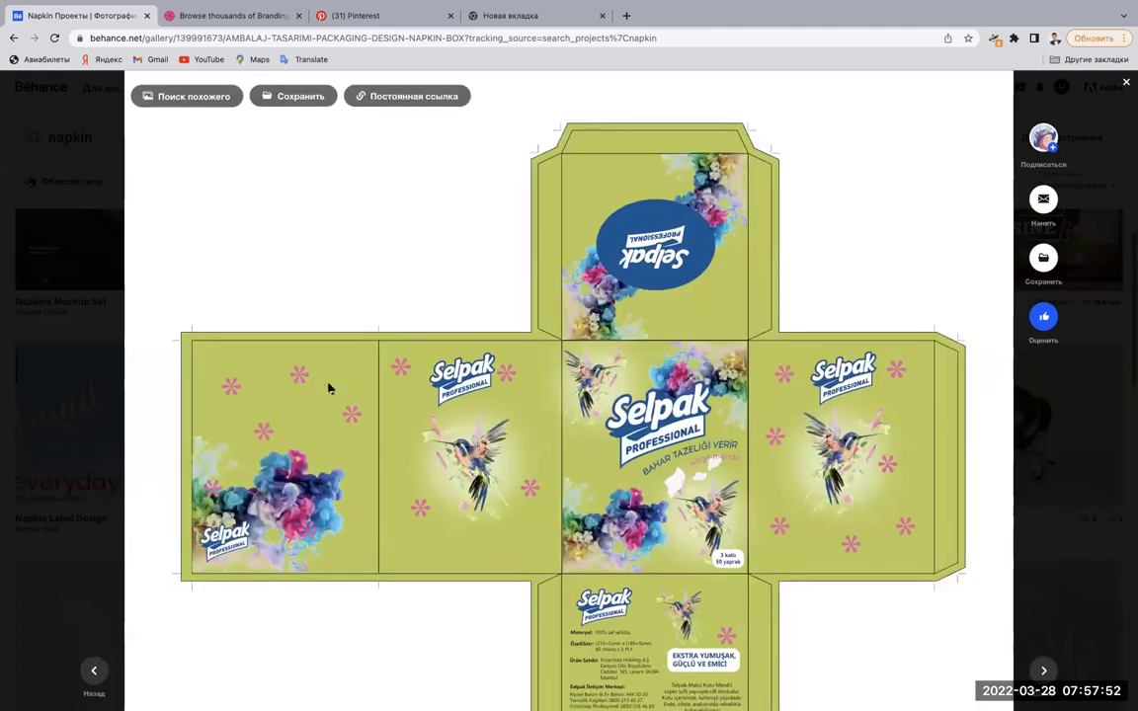
{"action": "scroll", "coordinate": [330, 390], "scroll_direction": "down", "scroll_amount": 10}
{"action": "left_click", "coordinate": [5, 514]}
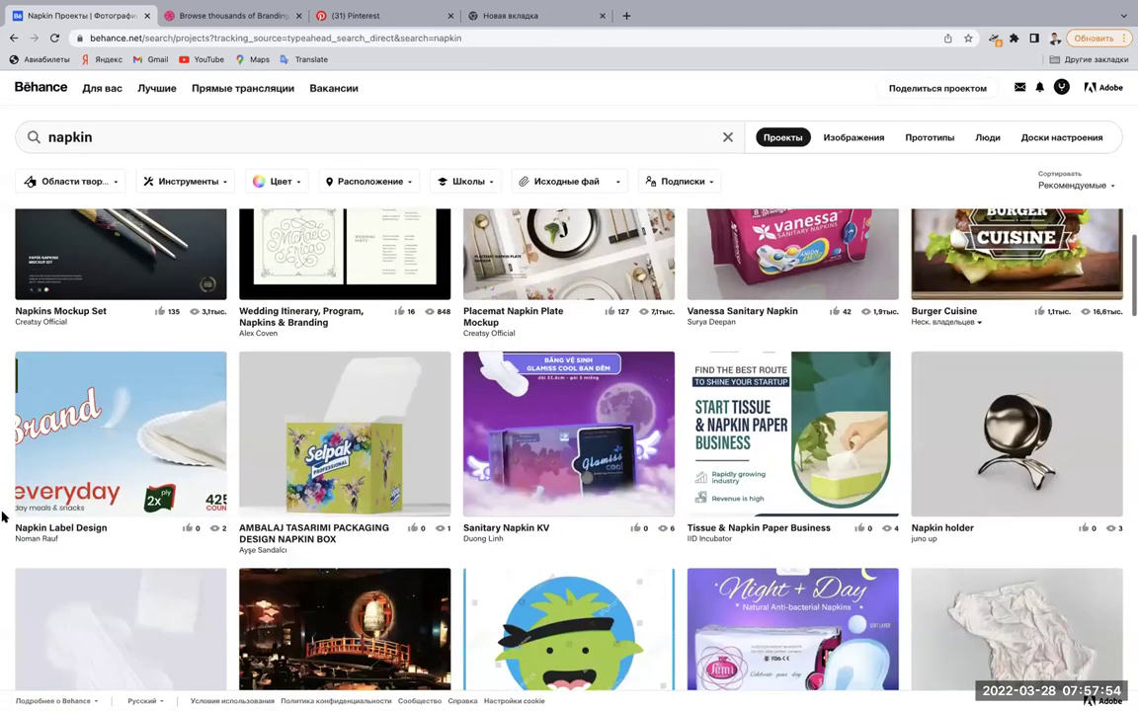
{"action": "scroll", "coordinate": [5, 516], "scroll_direction": "down", "scroll_amount": 3}
{"action": "scroll", "coordinate": [5, 516], "scroll_direction": "down", "scroll_amount": 2}
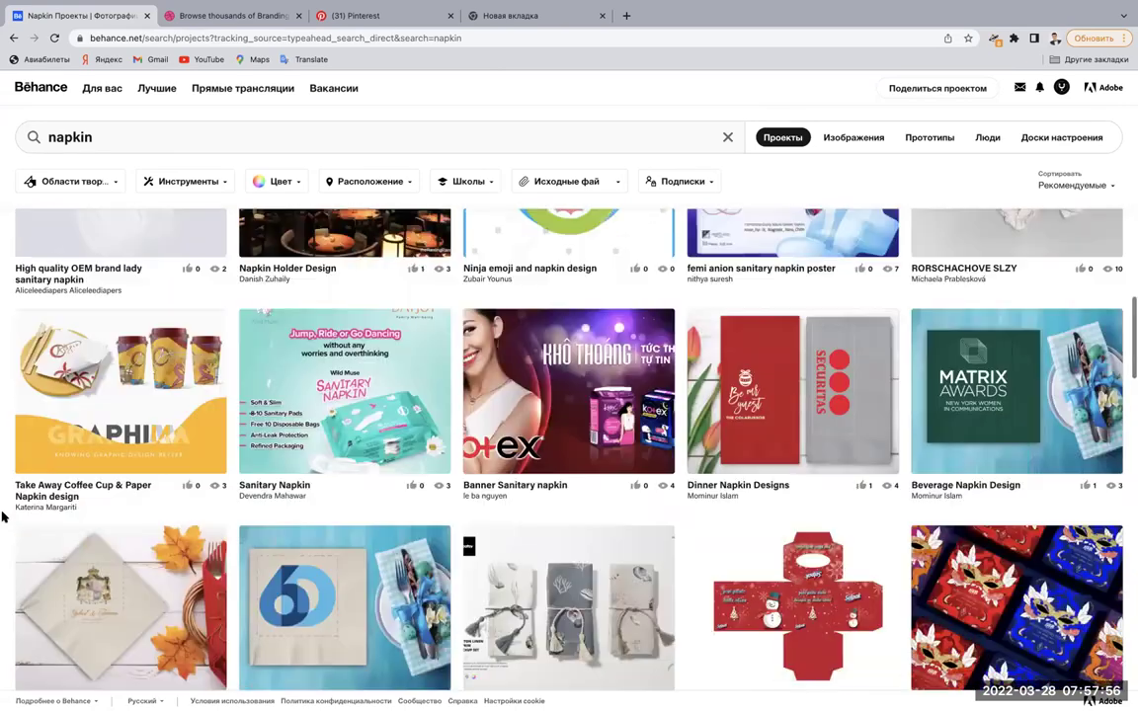
{"action": "scroll", "coordinate": [5, 516], "scroll_direction": "down", "scroll_amount": 5}
{"action": "scroll", "coordinate": [5, 516], "scroll_direction": "up", "scroll_amount": 1}
{"action": "scroll", "coordinate": [5, 516], "scroll_direction": "up", "scroll_amount": 5}
{"action": "scroll", "coordinate": [5, 516], "scroll_direction": "up", "scroll_amount": 2}
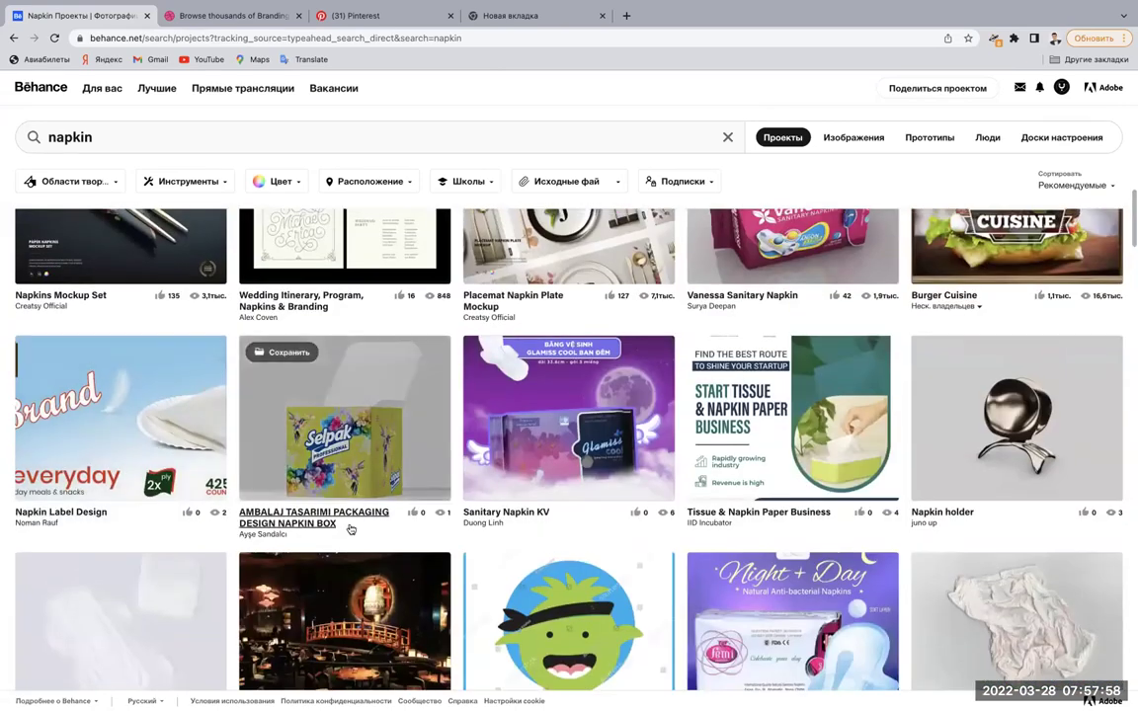
{"action": "left_click", "coordinate": [347, 527]}
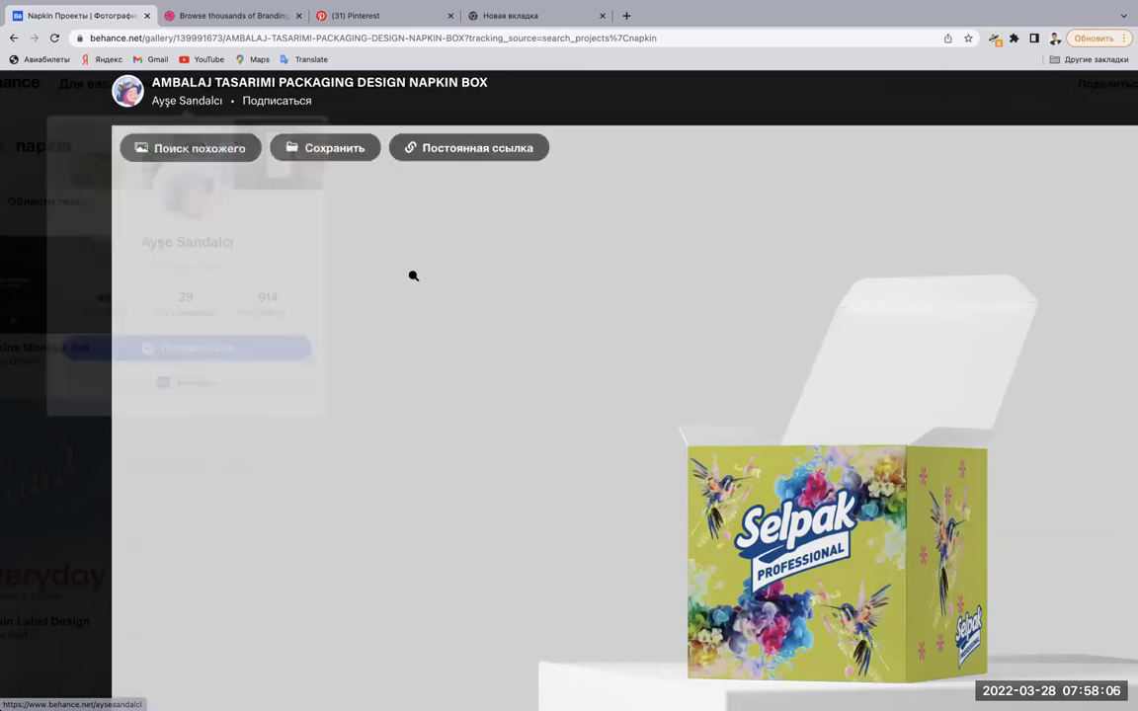
{"action": "mouse_move", "coordinate": [186, 105]}
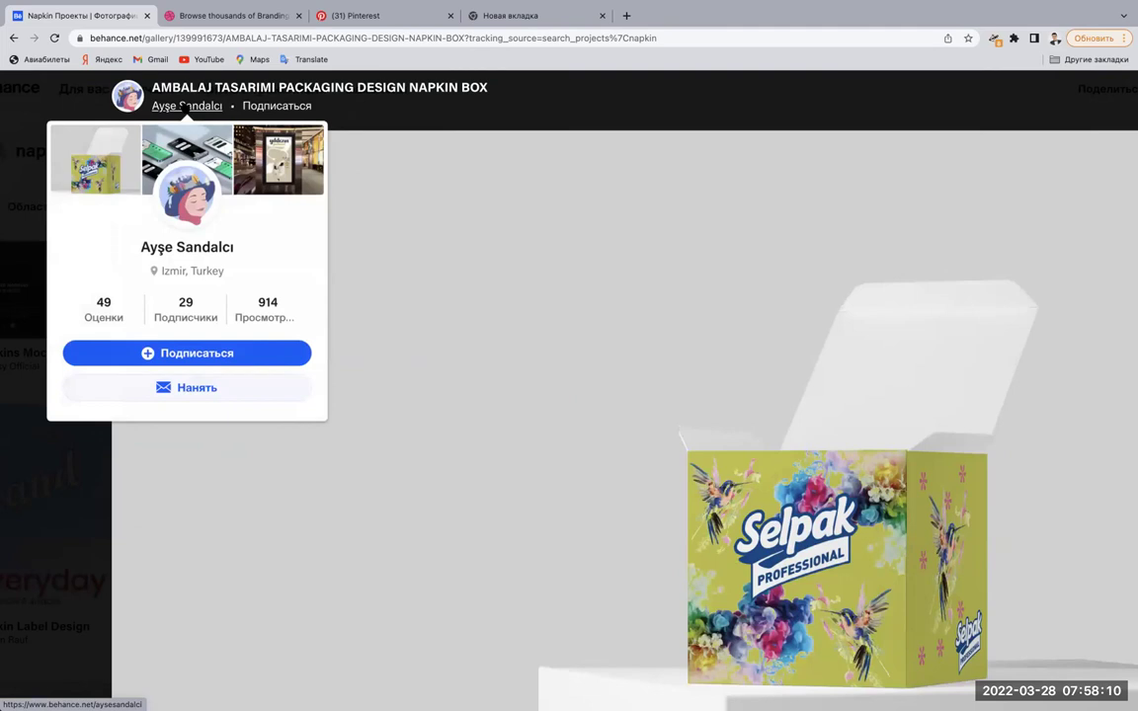
{"action": "scroll", "coordinate": [448, 384], "scroll_direction": "down", "scroll_amount": 1}
{"action": "scroll", "coordinate": [448, 384], "scroll_direction": "down", "scroll_amount": 5}
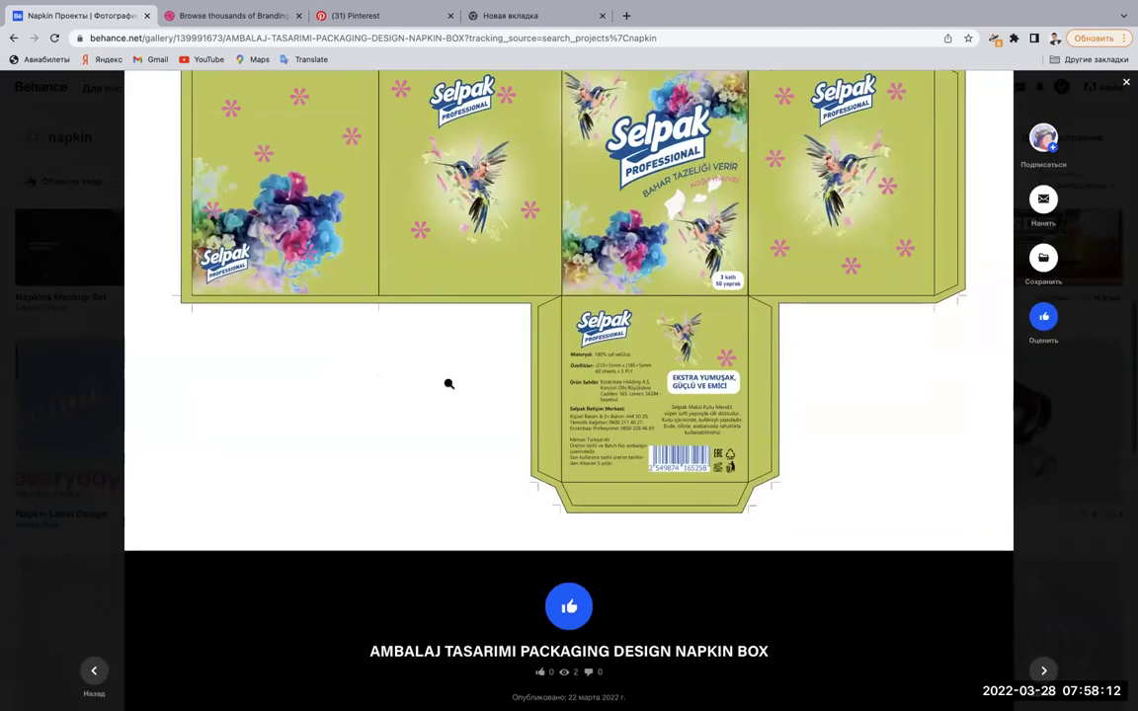
{"action": "scroll", "coordinate": [447, 383], "scroll_direction": "down", "scroll_amount": 1}
{"action": "left_click", "coordinate": [604, 373]}
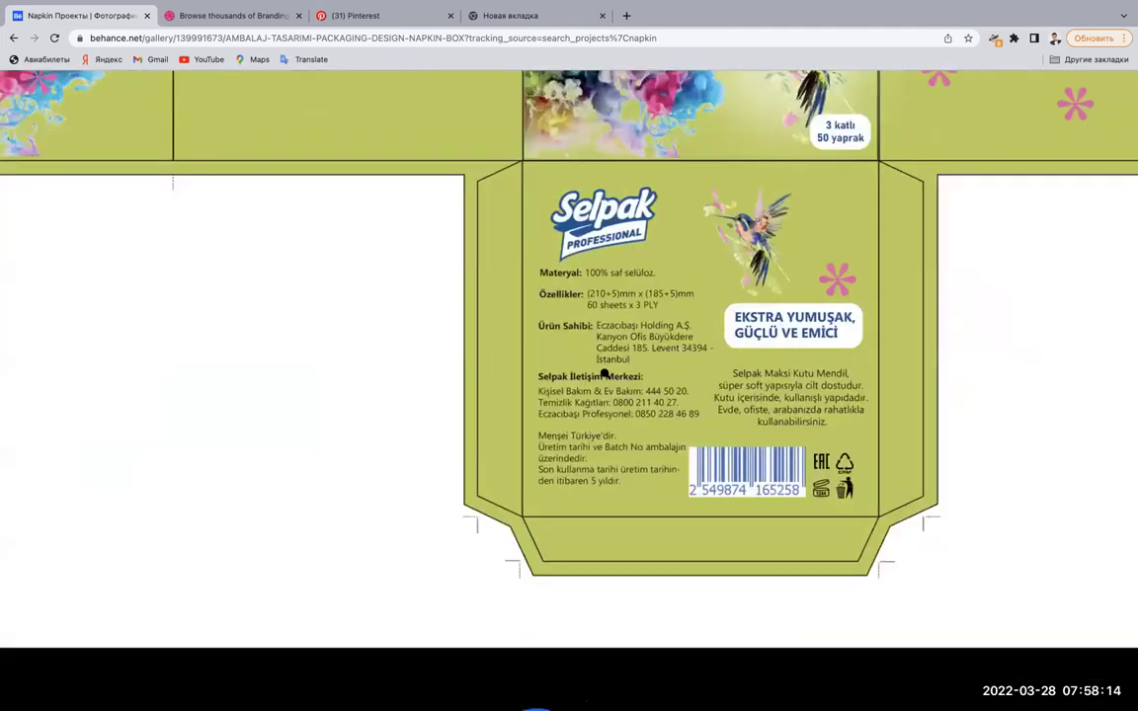
{"action": "left_click", "coordinate": [604, 373]}
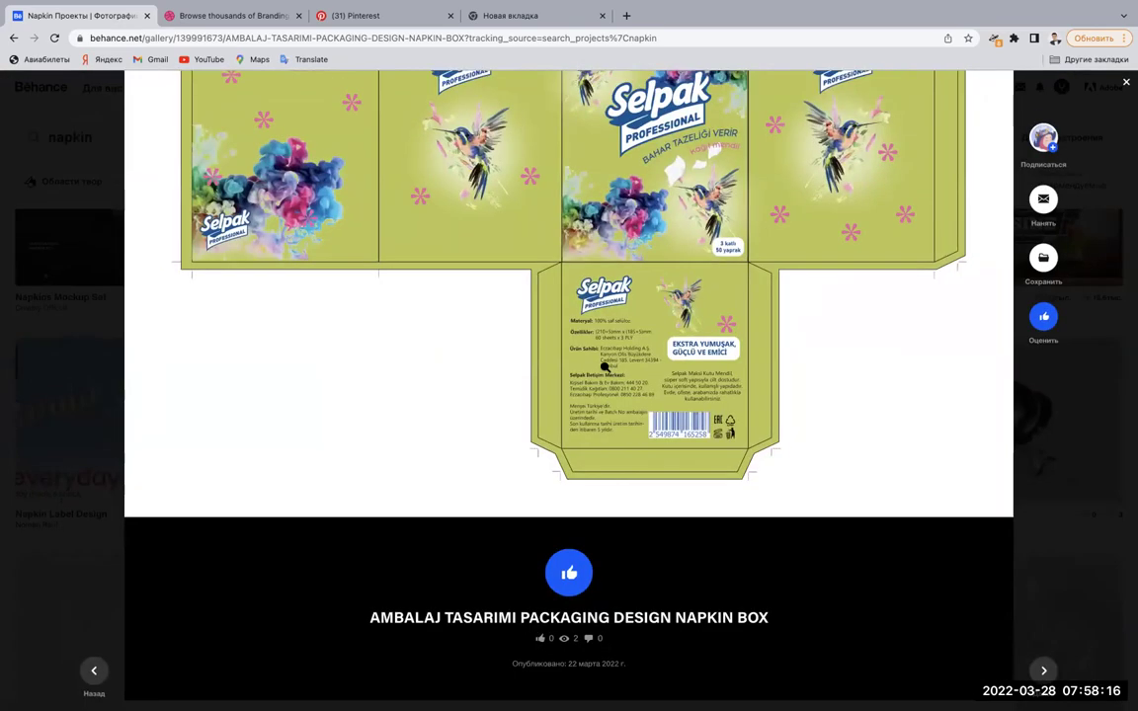
{"action": "scroll", "coordinate": [507, 393], "scroll_direction": "up", "scroll_amount": 1}
{"action": "left_click", "coordinate": [4, 464]}
{"action": "scroll", "coordinate": [4, 464], "scroll_direction": "down", "scroll_amount": 2}
Scroll the napkin search results and open the Vanessa Sanitary Napkin project.
{"action": "scroll", "coordinate": [4, 464], "scroll_direction": "down", "scroll_amount": 3}
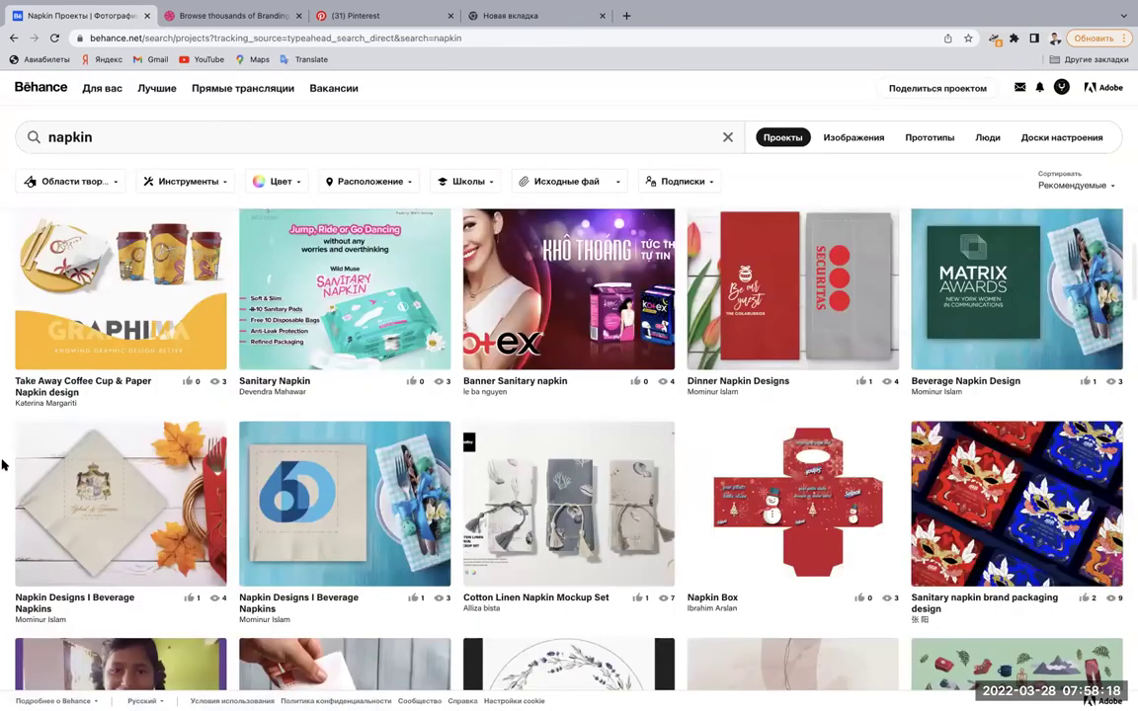
{"action": "scroll", "coordinate": [4, 464], "scroll_direction": "down", "scroll_amount": 2}
{"action": "scroll", "coordinate": [4, 464], "scroll_direction": "down", "scroll_amount": 2}
{"action": "scroll", "coordinate": [4, 464], "scroll_direction": "down", "scroll_amount": 2}
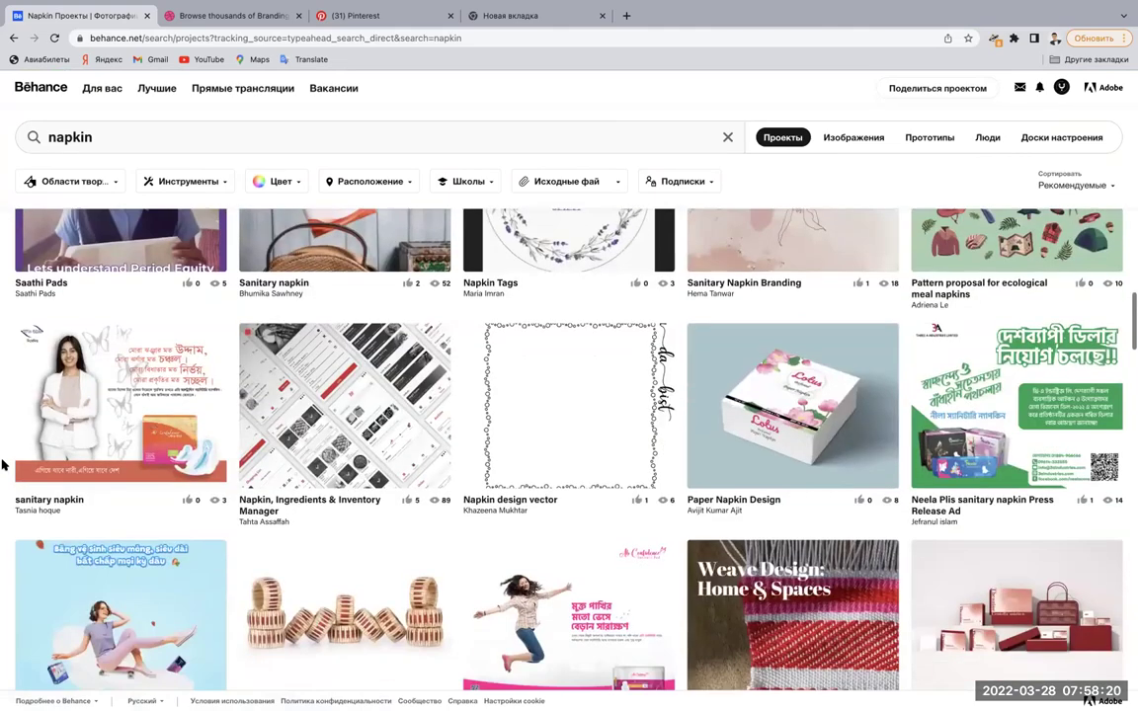
{"action": "scroll", "coordinate": [4, 464], "scroll_direction": "up", "scroll_amount": 5}
{"action": "scroll", "coordinate": [4, 464], "scroll_direction": "down", "scroll_amount": 5}
{"action": "scroll", "coordinate": [4, 464], "scroll_direction": "up", "scroll_amount": 1}
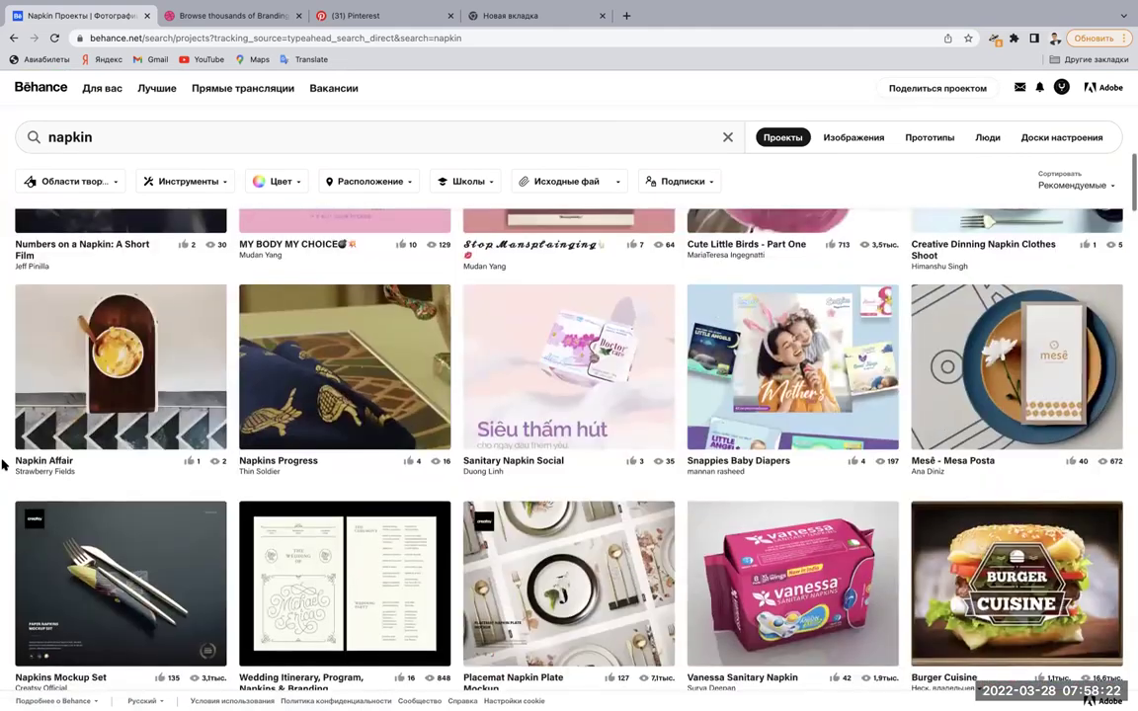
{"action": "scroll", "coordinate": [4, 464], "scroll_direction": "up", "scroll_amount": 10}
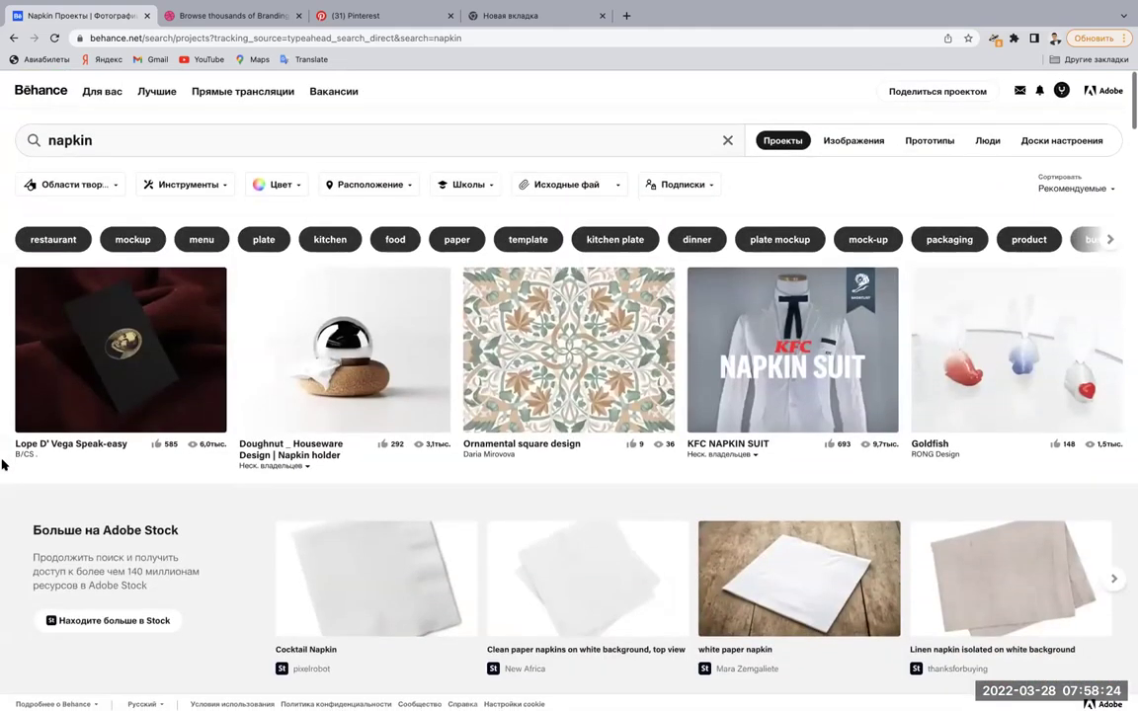
{"action": "scroll", "coordinate": [4, 464], "scroll_direction": "down", "scroll_amount": 2}
{"action": "scroll", "coordinate": [4, 464], "scroll_direction": "down", "scroll_amount": 2}
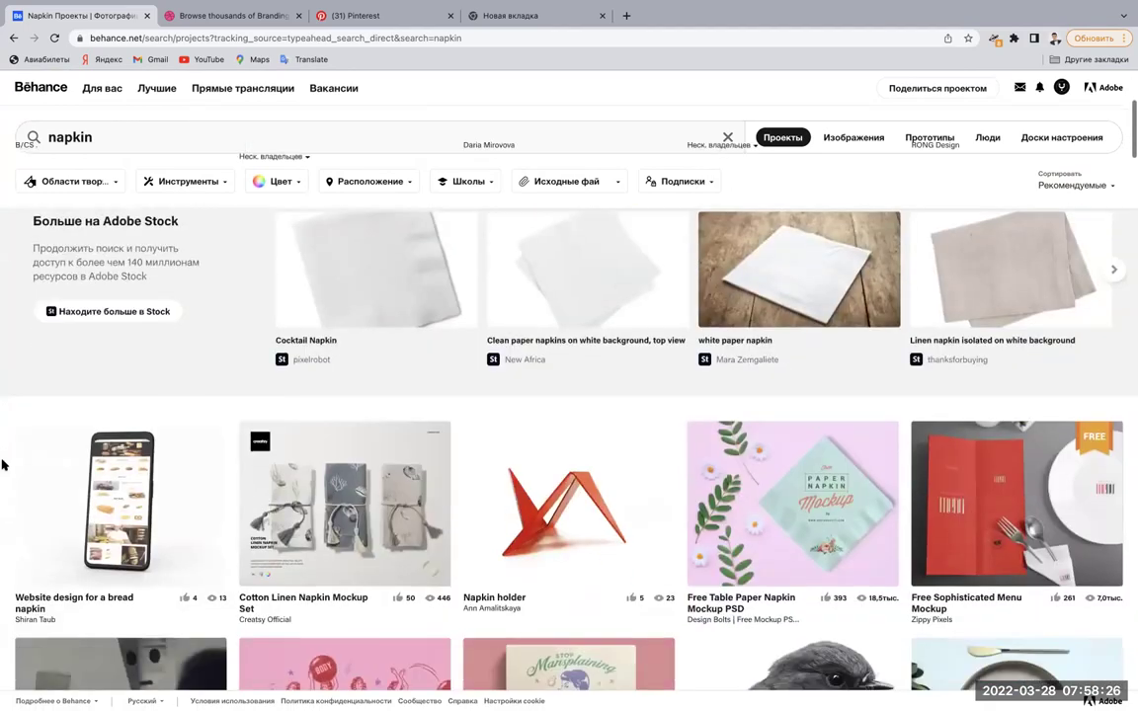
{"action": "scroll", "coordinate": [4, 464], "scroll_direction": "down", "scroll_amount": 2}
{"action": "scroll", "coordinate": [3, 464], "scroll_direction": "down", "scroll_amount": 4}
{"action": "scroll", "coordinate": [4, 464], "scroll_direction": "down", "scroll_amount": 2}
{"action": "scroll", "coordinate": [4, 464], "scroll_direction": "down", "scroll_amount": 5}
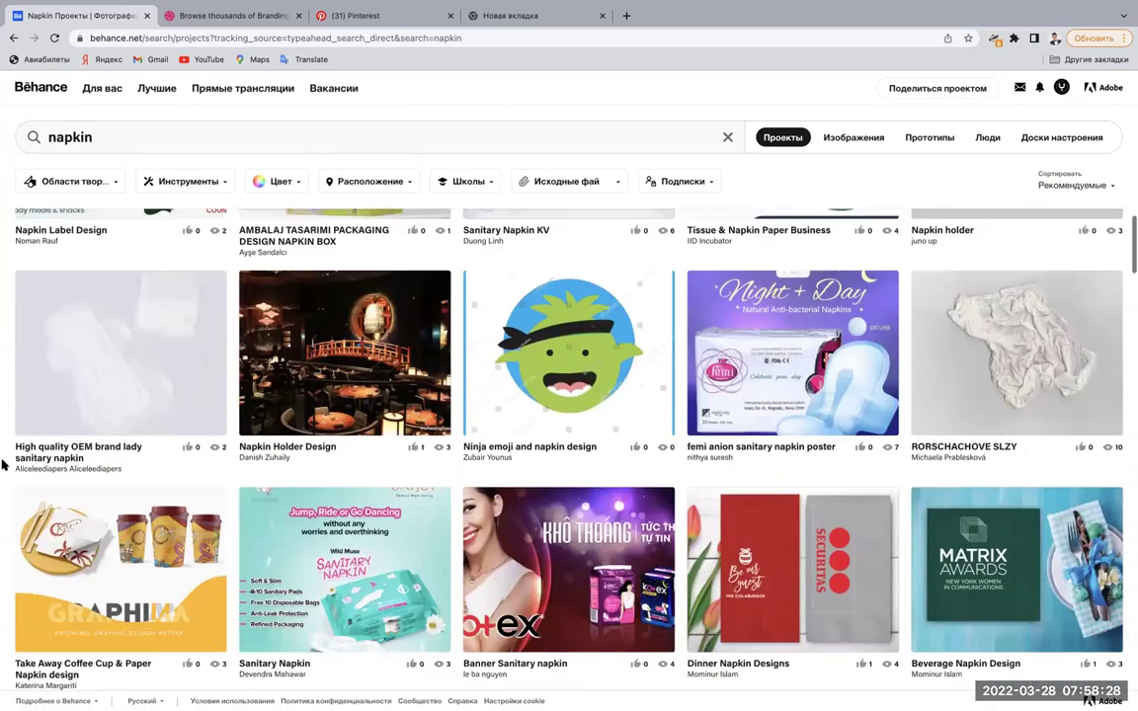
{"action": "scroll", "coordinate": [4, 464], "scroll_direction": "down", "scroll_amount": 5}
{"action": "scroll", "coordinate": [4, 464], "scroll_direction": "down", "scroll_amount": 1}
{"action": "scroll", "coordinate": [4, 464], "scroll_direction": "down", "scroll_amount": 4}
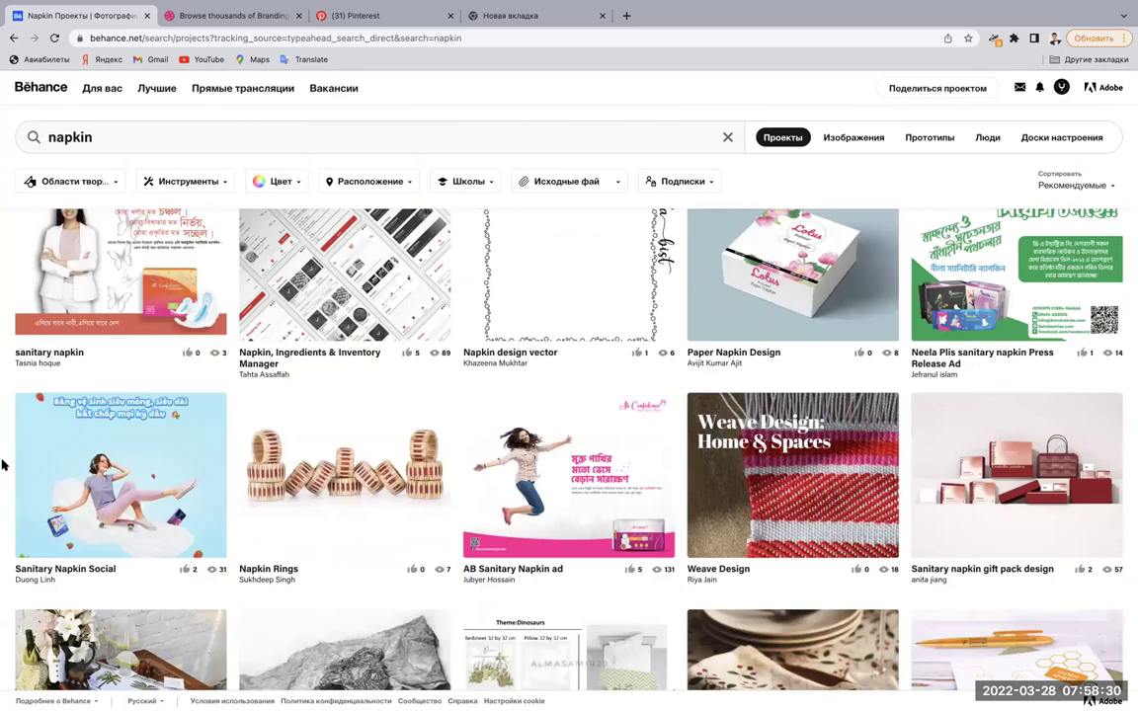
{"action": "scroll", "coordinate": [4, 464], "scroll_direction": "up", "scroll_amount": 2}
{"action": "scroll", "coordinate": [4, 464], "scroll_direction": "up", "scroll_amount": 10}
{"action": "scroll", "coordinate": [4, 464], "scroll_direction": "up", "scroll_amount": 2}
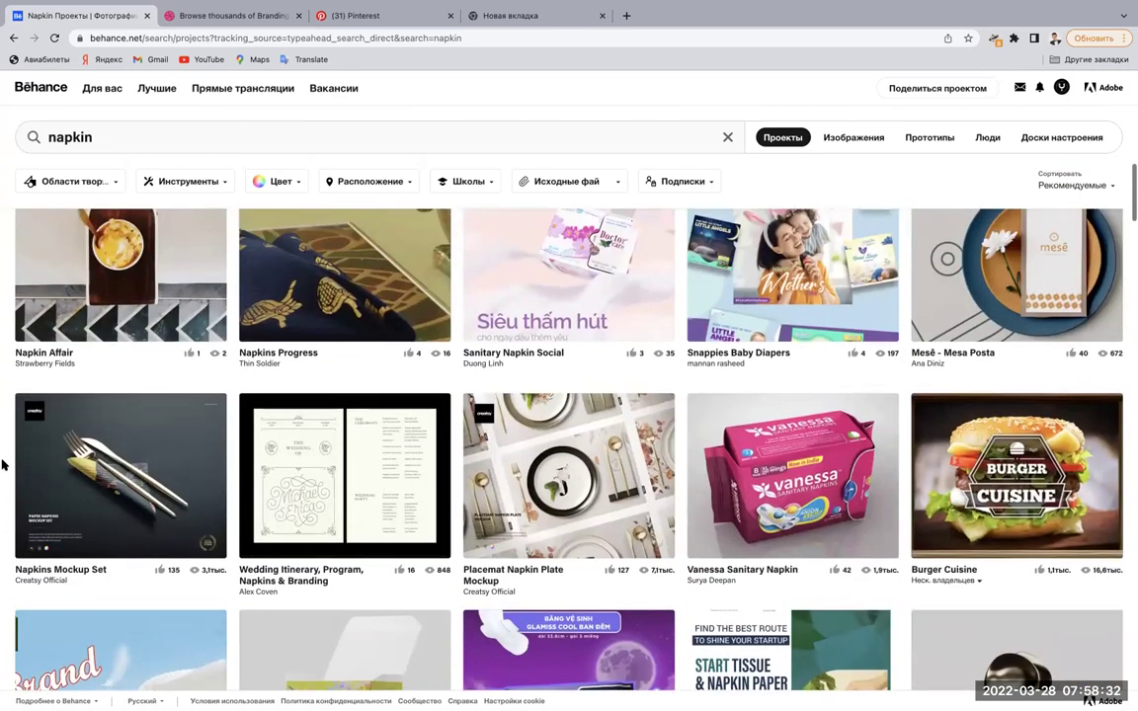
{"action": "scroll", "coordinate": [691, 425], "scroll_direction": "up", "scroll_amount": 2}
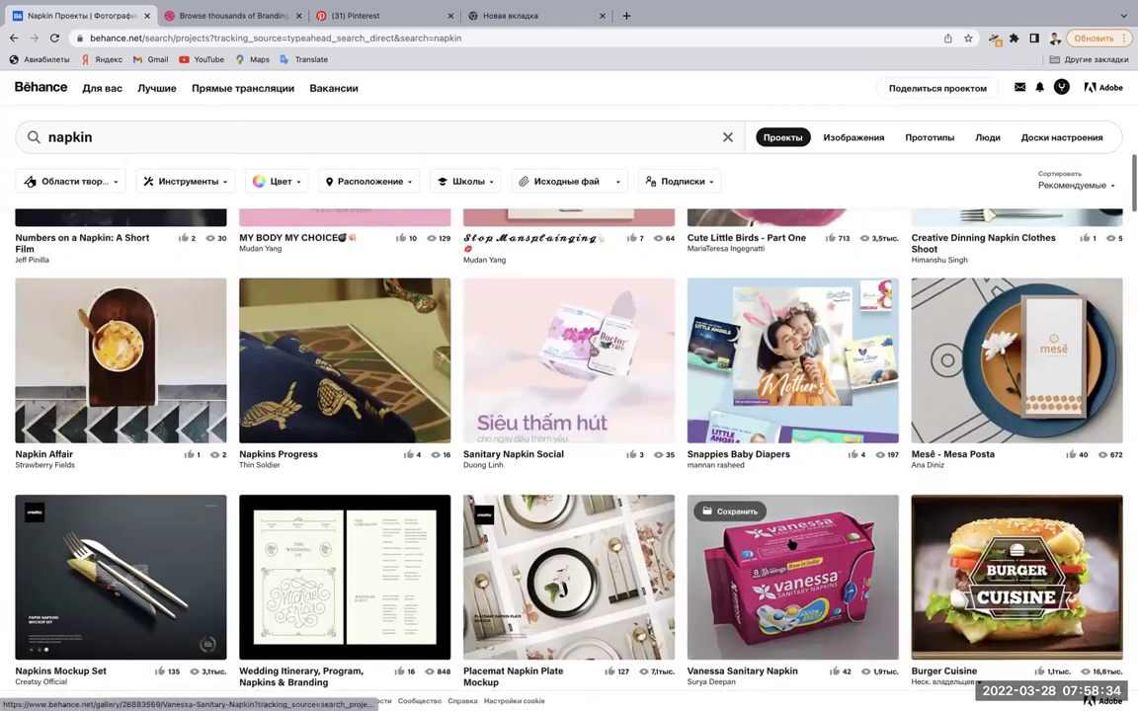
{"action": "scroll", "coordinate": [794, 543], "scroll_direction": "down", "scroll_amount": 2}
{"action": "left_click", "coordinate": [790, 449]}
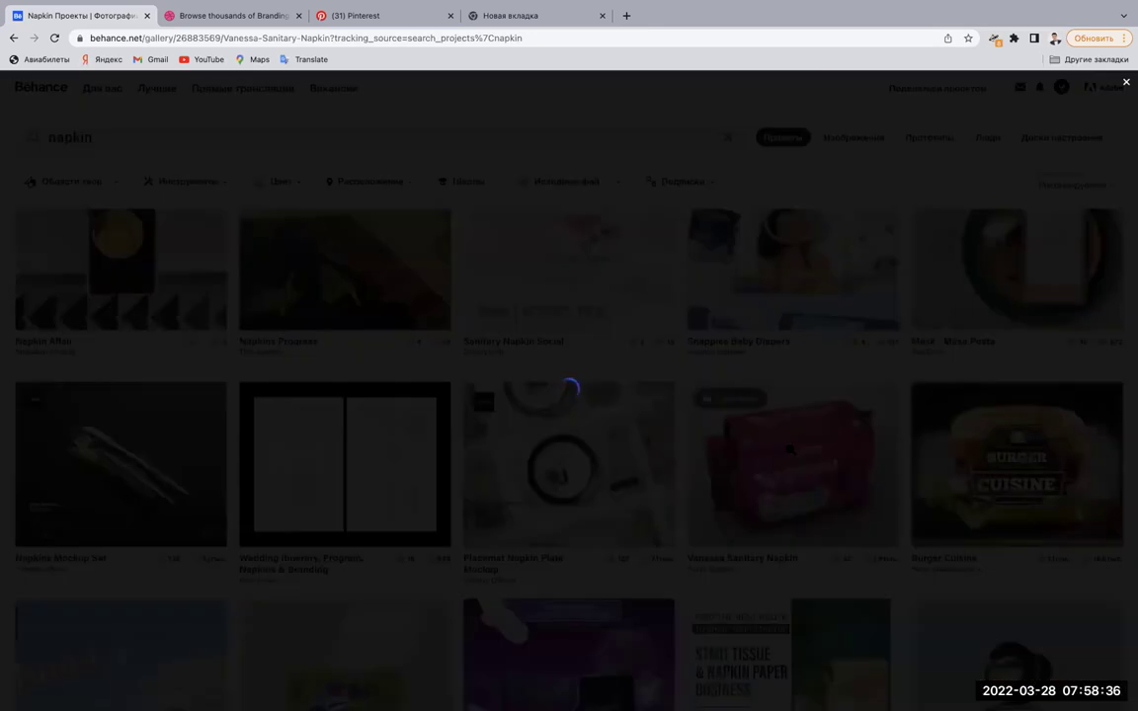
Browse the Vanessa project's images and bring up its Сохранить (Save) moodboard dialog.
{"action": "scroll", "coordinate": [790, 450], "scroll_direction": "down", "scroll_amount": 5}
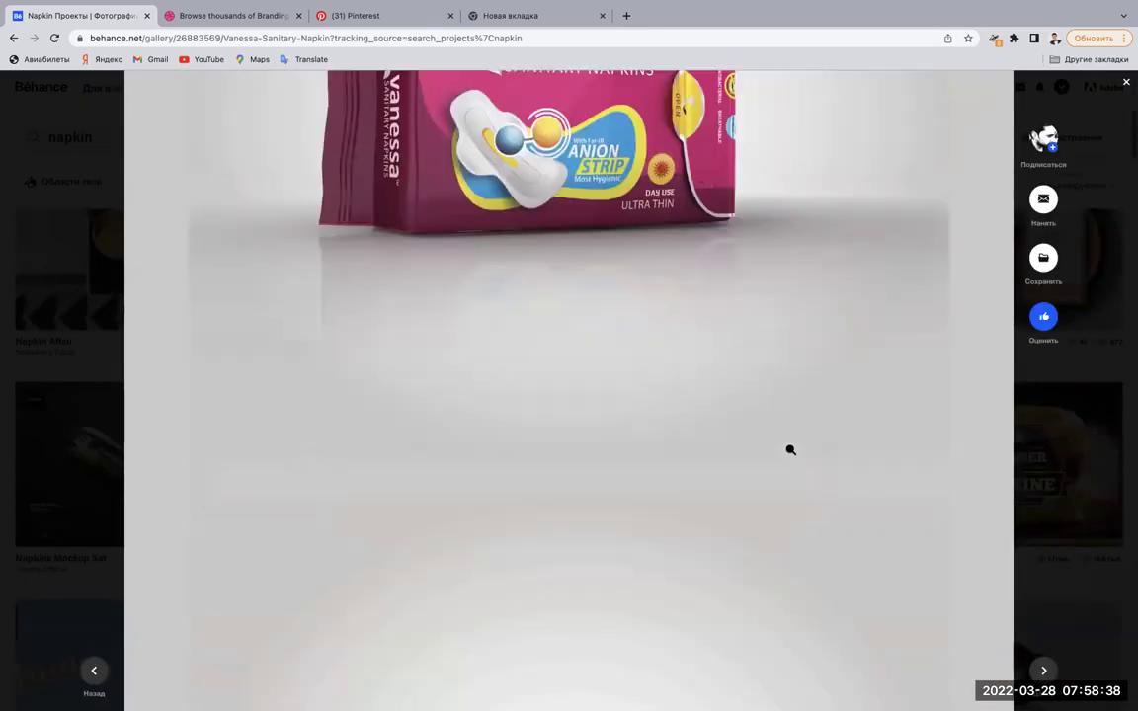
{"action": "scroll", "coordinate": [790, 449], "scroll_direction": "up", "scroll_amount": 4}
{"action": "scroll", "coordinate": [790, 449], "scroll_direction": "down", "scroll_amount": 5}
{"action": "scroll", "coordinate": [790, 449], "scroll_direction": "down", "scroll_amount": 4}
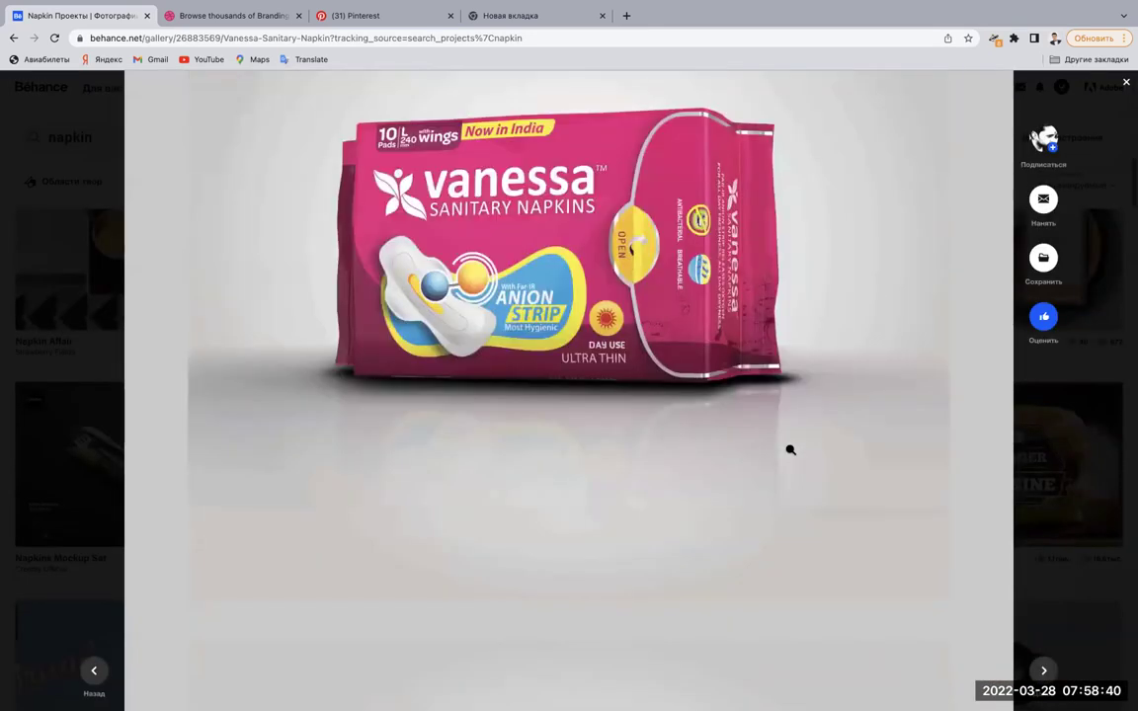
{"action": "scroll", "coordinate": [790, 450], "scroll_direction": "down", "scroll_amount": 4}
{"action": "scroll", "coordinate": [790, 449], "scroll_direction": "down", "scroll_amount": 5}
{"action": "scroll", "coordinate": [790, 449], "scroll_direction": "down", "scroll_amount": 5}
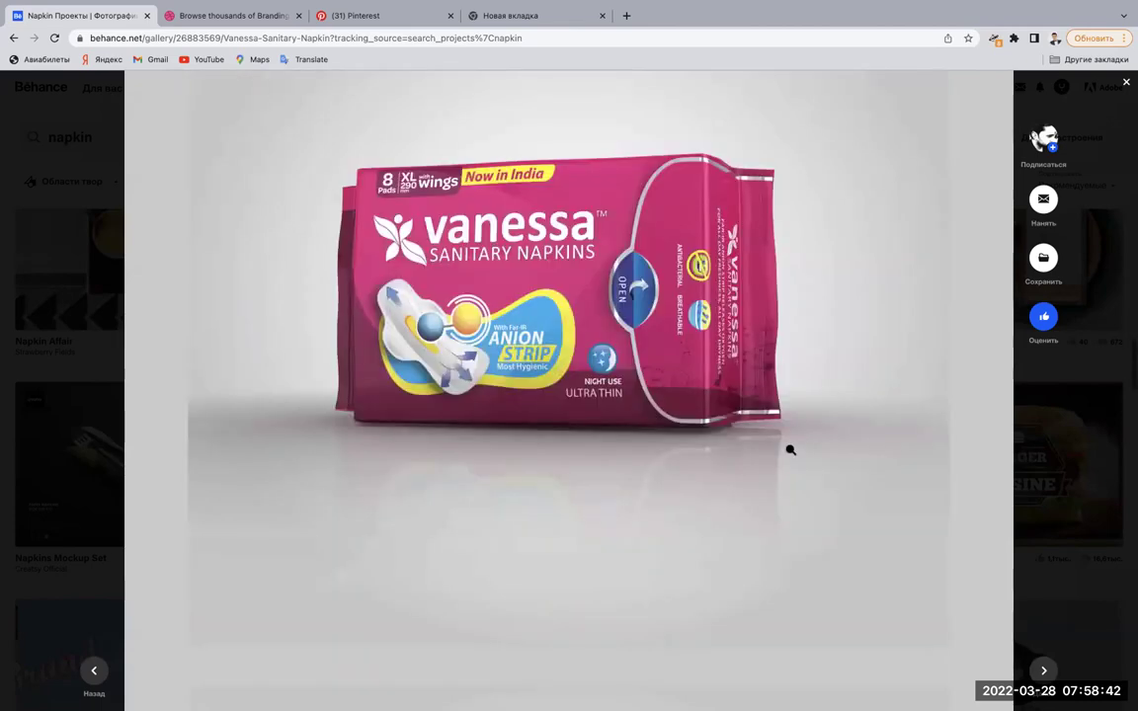
{"action": "scroll", "coordinate": [790, 449], "scroll_direction": "down", "scroll_amount": 5}
{"action": "scroll", "coordinate": [790, 449], "scroll_direction": "down", "scroll_amount": 5}
{"action": "scroll", "coordinate": [790, 450], "scroll_direction": "down", "scroll_amount": 5}
{"action": "scroll", "coordinate": [790, 449], "scroll_direction": "down", "scroll_amount": 5}
{"action": "scroll", "coordinate": [790, 450], "scroll_direction": "down", "scroll_amount": 5}
{"action": "scroll", "coordinate": [790, 450], "scroll_direction": "up", "scroll_amount": 5}
{"action": "scroll", "coordinate": [790, 449], "scroll_direction": "down", "scroll_amount": 4}
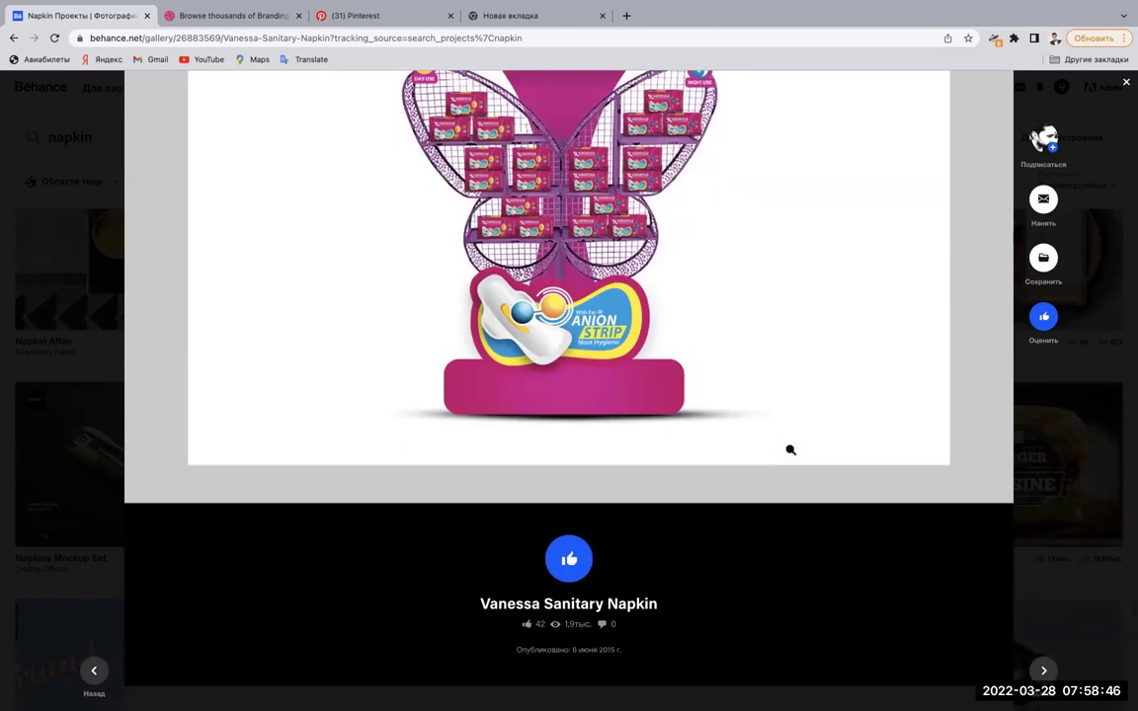
{"action": "scroll", "coordinate": [790, 450], "scroll_direction": "up", "scroll_amount": 5}
{"action": "scroll", "coordinate": [805, 375], "scroll_direction": "up", "scroll_amount": 3}
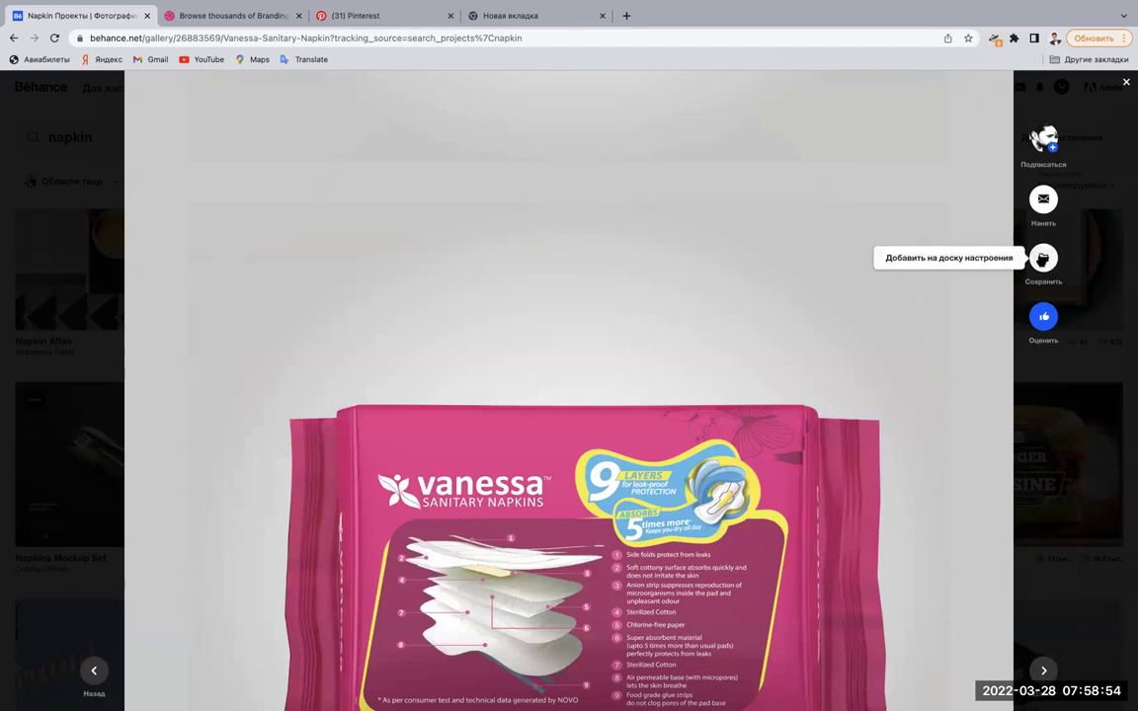
{"action": "left_click", "coordinate": [1042, 259]}
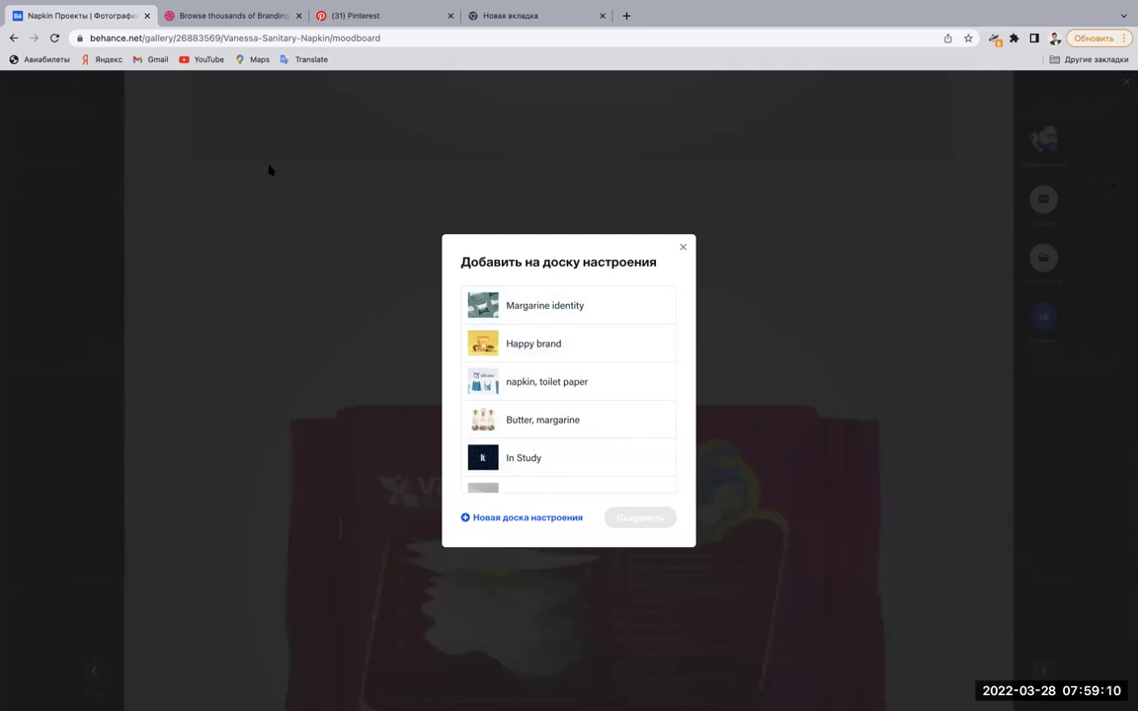
{"action": "scroll", "coordinate": [543, 426], "scroll_direction": "down", "scroll_amount": 1}
{"action": "scroll", "coordinate": [542, 426], "scroll_direction": "up", "scroll_amount": 1}
{"action": "scroll", "coordinate": [542, 427], "scroll_direction": "down", "scroll_amount": 5}
{"action": "scroll", "coordinate": [542, 427], "scroll_direction": "down", "scroll_amount": 2}
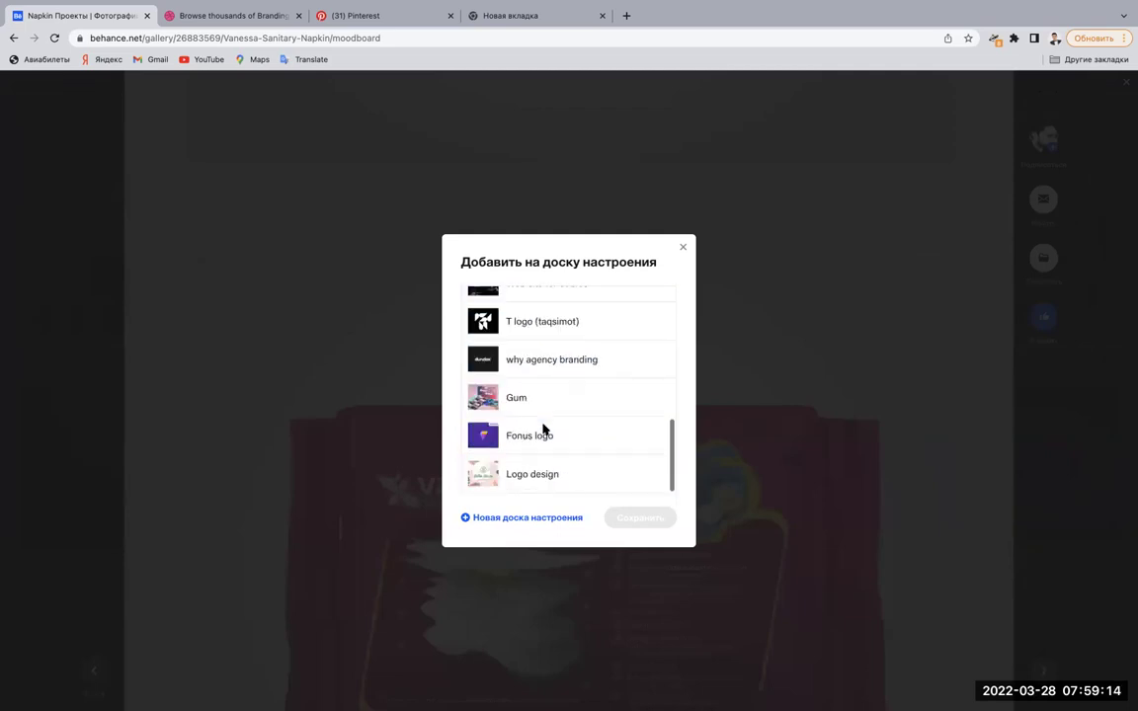
{"action": "scroll", "coordinate": [542, 427], "scroll_direction": "up", "scroll_amount": 5}
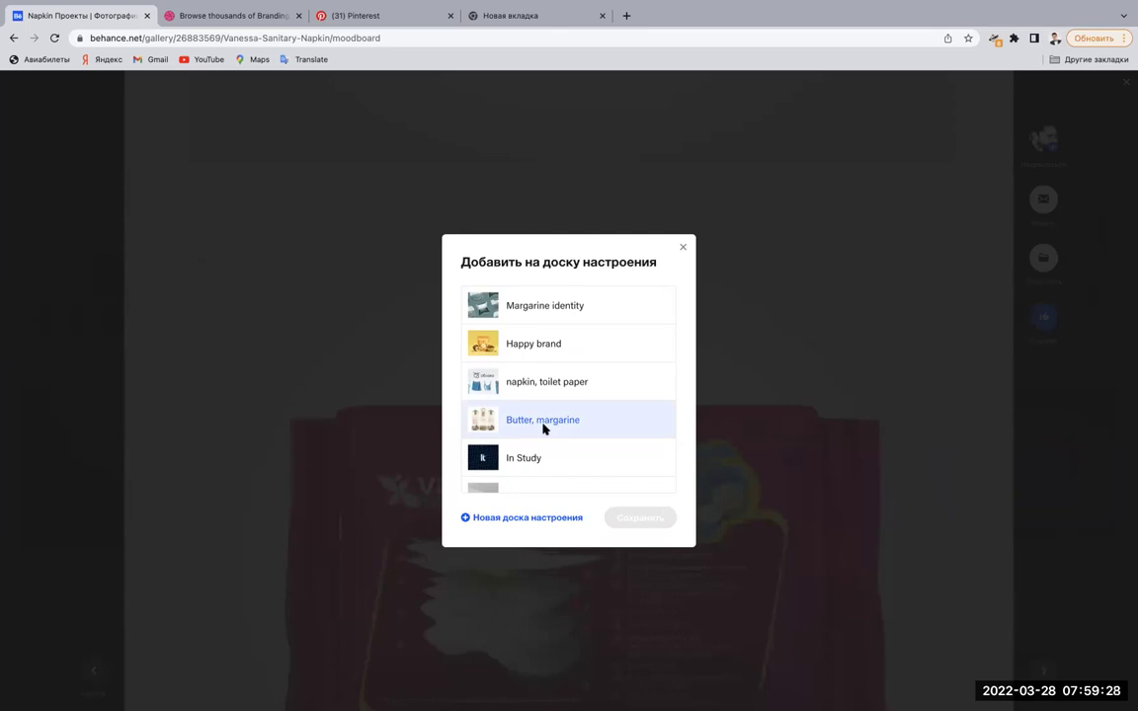
{"action": "scroll", "coordinate": [542, 428], "scroll_direction": "down", "scroll_amount": 1}
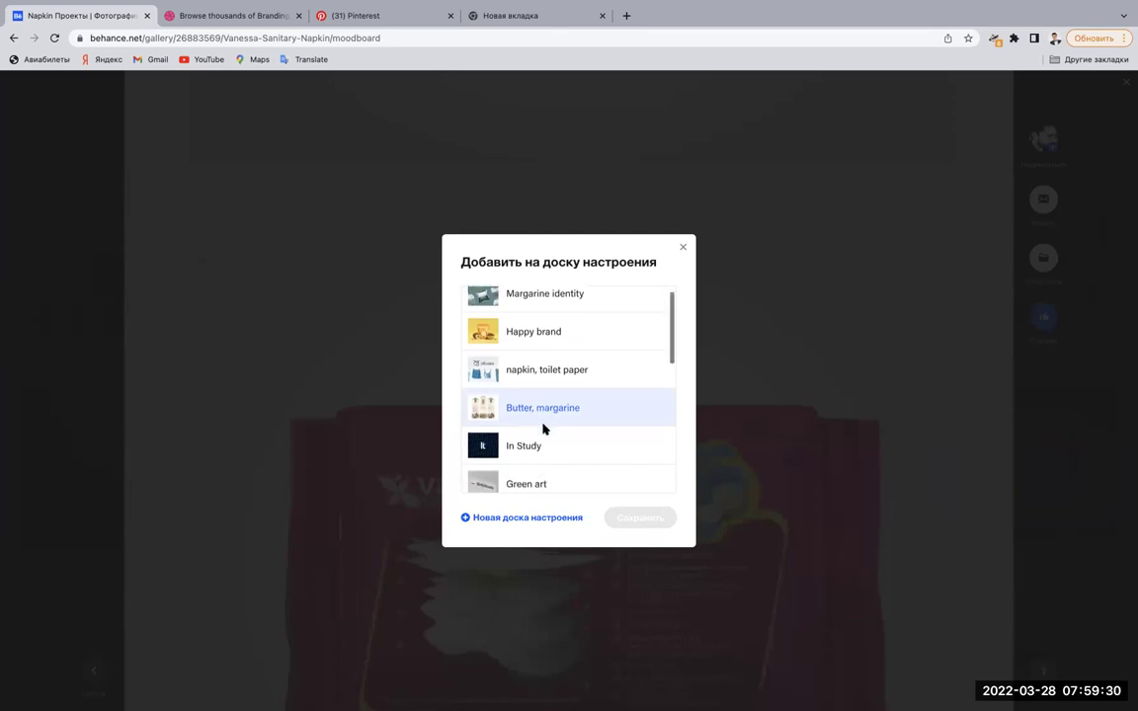
{"action": "scroll", "coordinate": [542, 427], "scroll_direction": "down", "scroll_amount": 5}
{"action": "scroll", "coordinate": [542, 428], "scroll_direction": "up", "scroll_amount": 5}
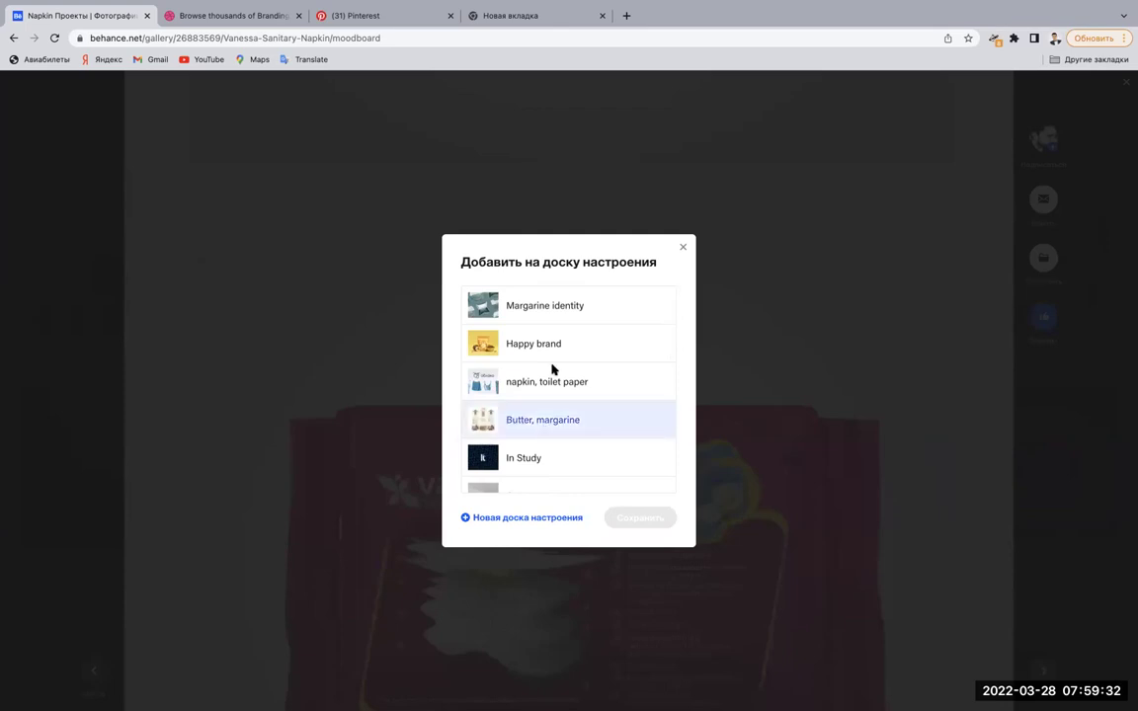
{"action": "scroll", "coordinate": [597, 431], "scroll_direction": "down", "scroll_amount": 1}
{"action": "scroll", "coordinate": [597, 431], "scroll_direction": "down", "scroll_amount": 2}
{"action": "scroll", "coordinate": [596, 431], "scroll_direction": "down", "scroll_amount": 5}
{"action": "scroll", "coordinate": [596, 432], "scroll_direction": "down", "scroll_amount": 1}
{"action": "scroll", "coordinate": [597, 432], "scroll_direction": "up", "scroll_amount": 6}
{"action": "scroll", "coordinate": [596, 432], "scroll_direction": "up", "scroll_amount": 3}
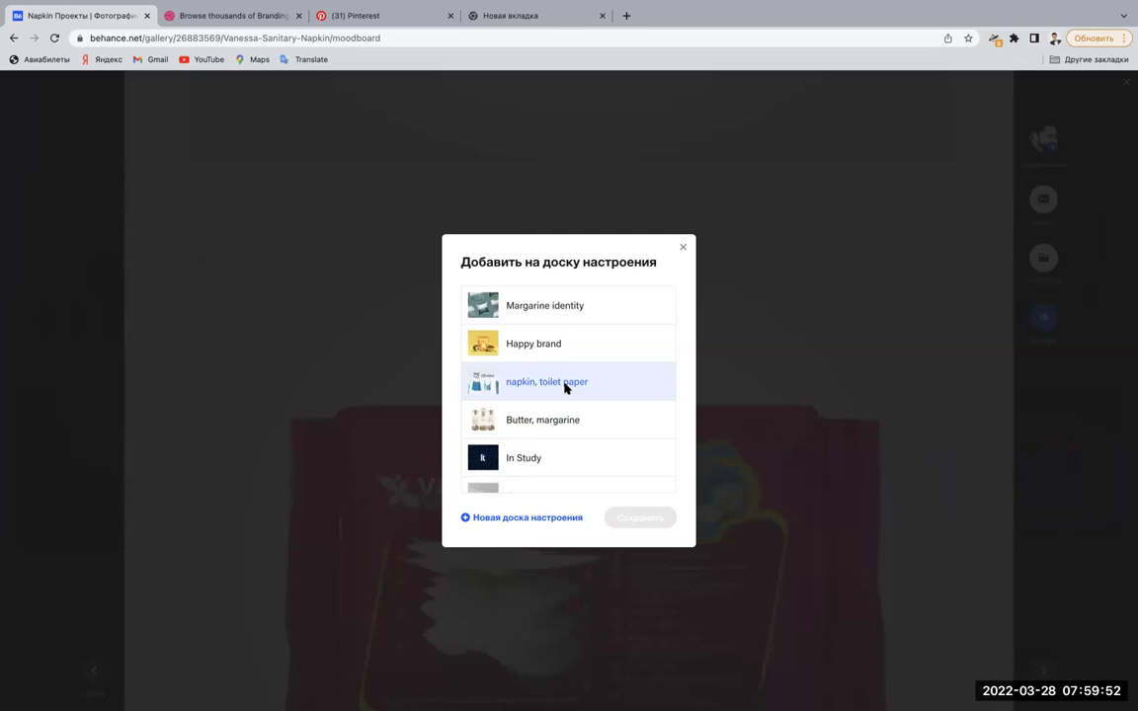
{"action": "scroll", "coordinate": [564, 386], "scroll_direction": "down", "scroll_amount": 10}
{"action": "scroll", "coordinate": [564, 386], "scroll_direction": "up", "scroll_amount": 3}
{"action": "scroll", "coordinate": [564, 387], "scroll_direction": "up", "scroll_amount": 8}
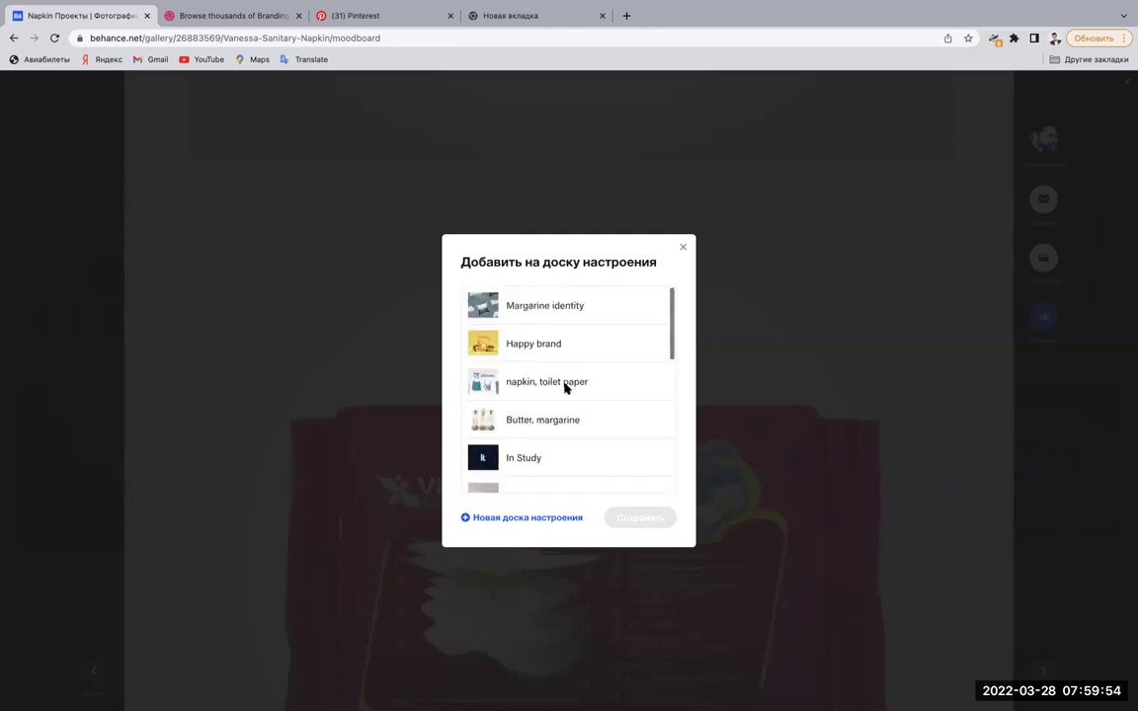
Create a new moodboard named 'Bulut' and leave it ticked for the Vanessa project.
{"action": "left_click", "coordinate": [512, 520]}
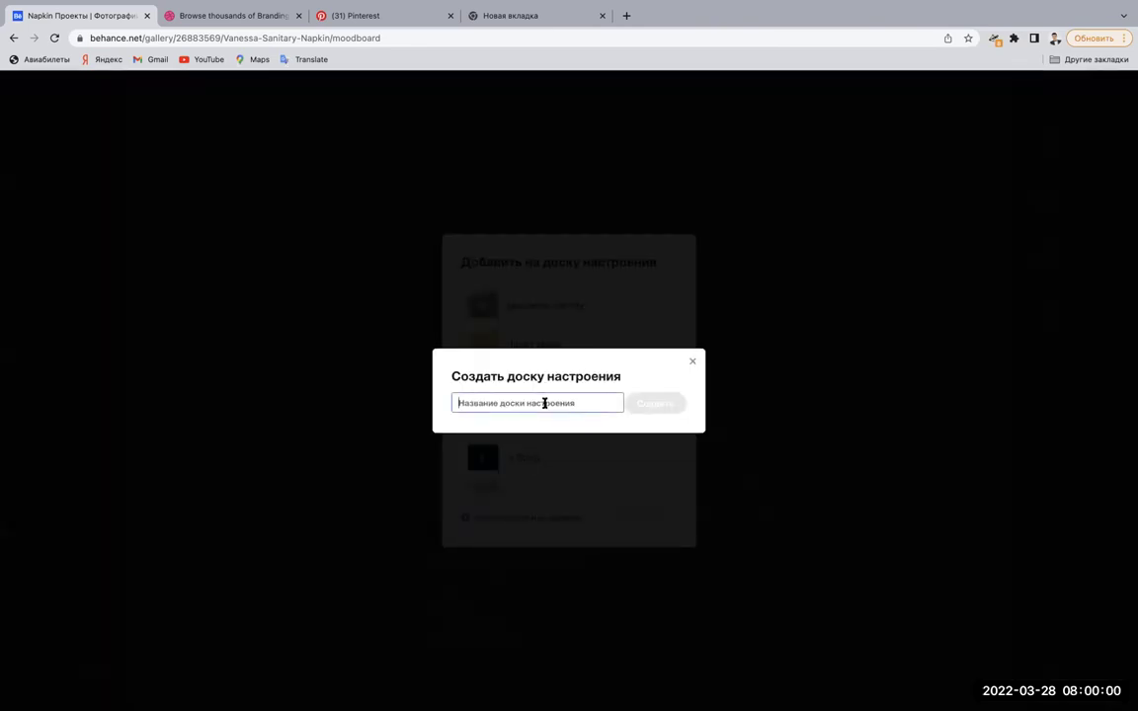
{"action": "type", "text": "в"}
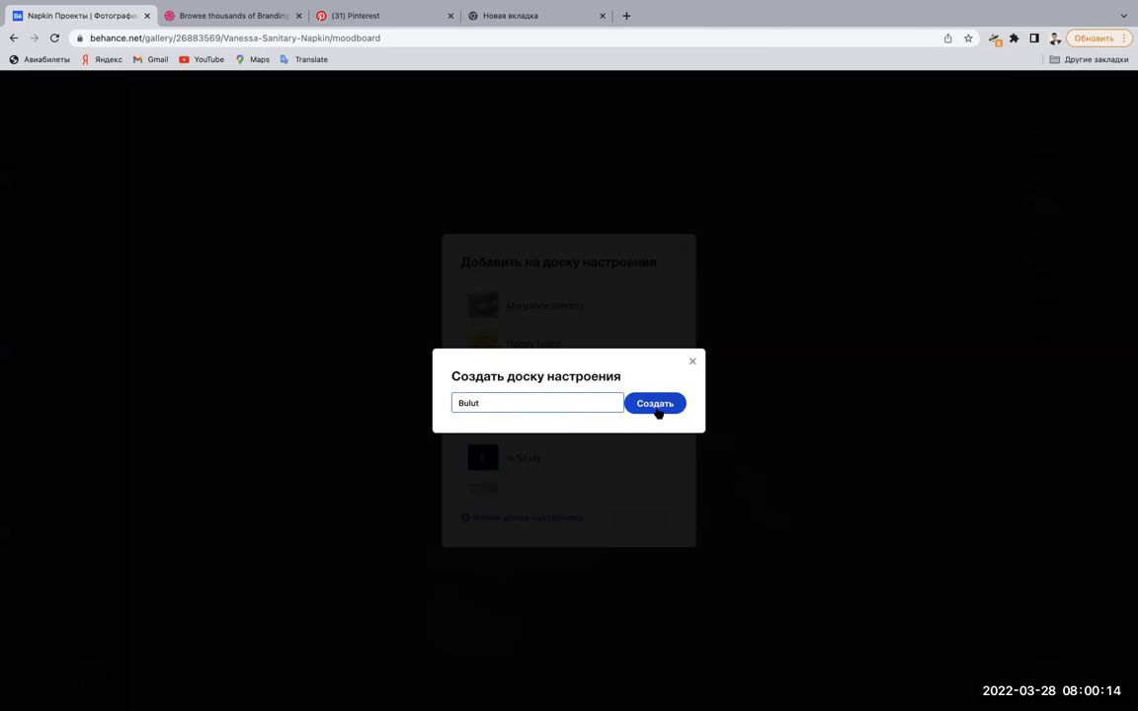
{"action": "left_click", "coordinate": [657, 412]}
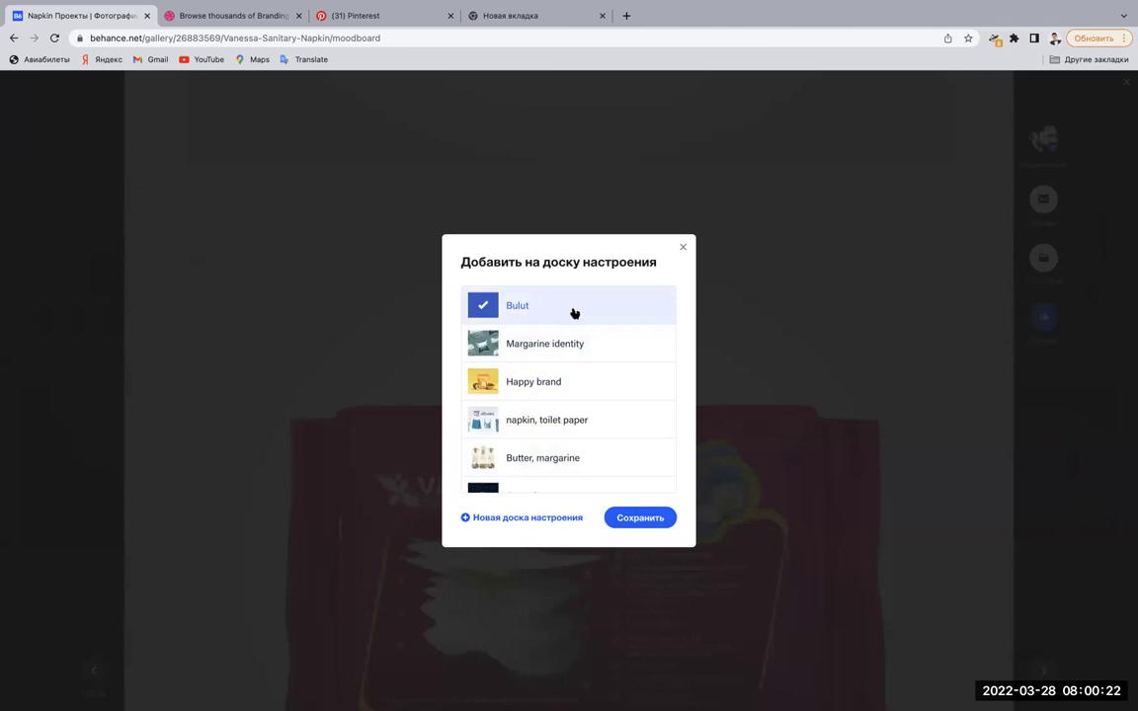
{"action": "left_click", "coordinate": [578, 317]}
{"action": "left_click", "coordinate": [570, 315]}
Save the Vanessa project to Bulut, then preview the Sanitary Napkin KV project and close it.
{"action": "left_click", "coordinate": [620, 517]}
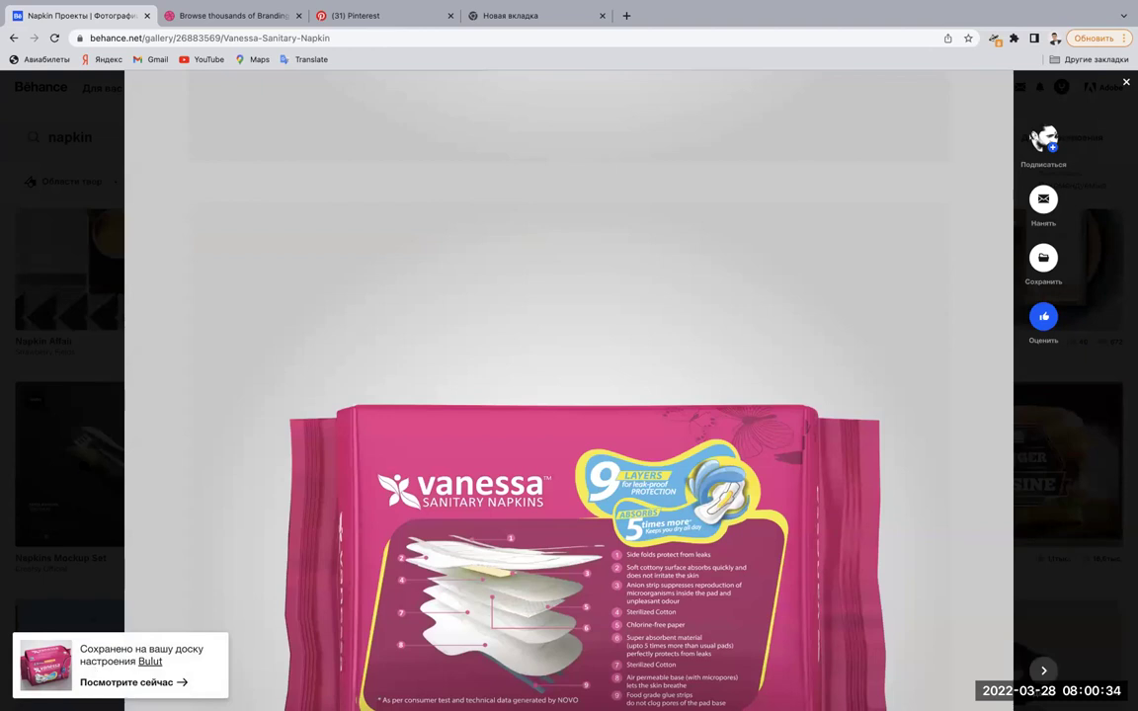
{"action": "left_click", "coordinate": [5, 361]}
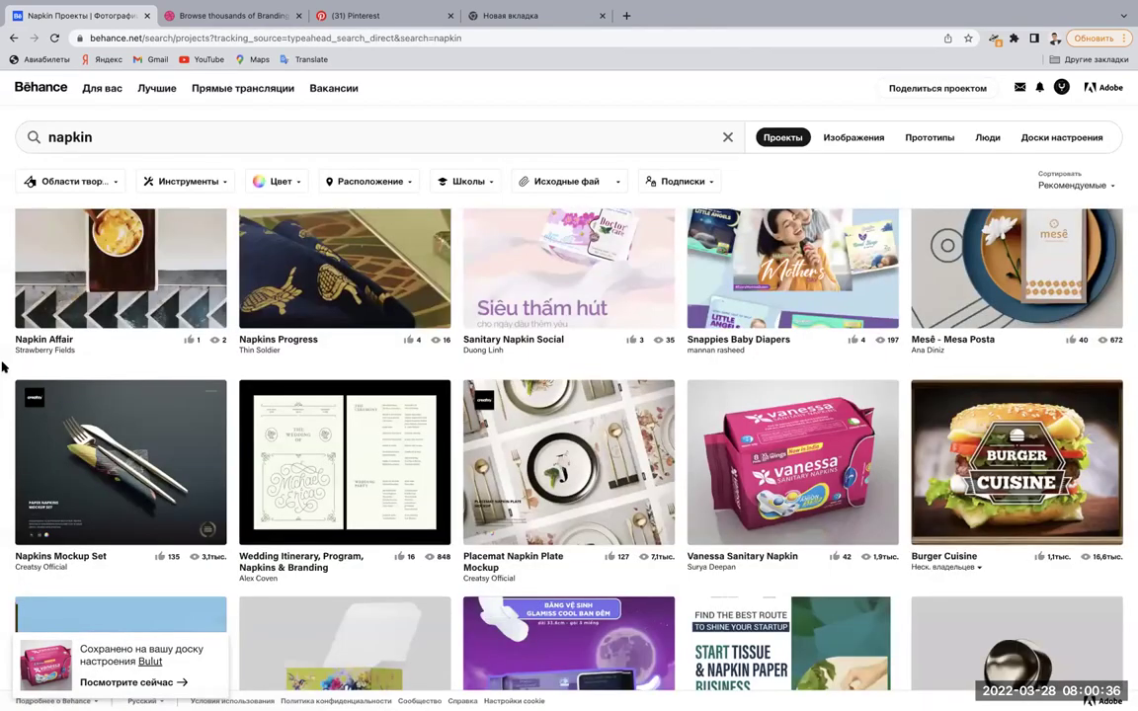
{"action": "scroll", "coordinate": [5, 366], "scroll_direction": "down", "scroll_amount": 2}
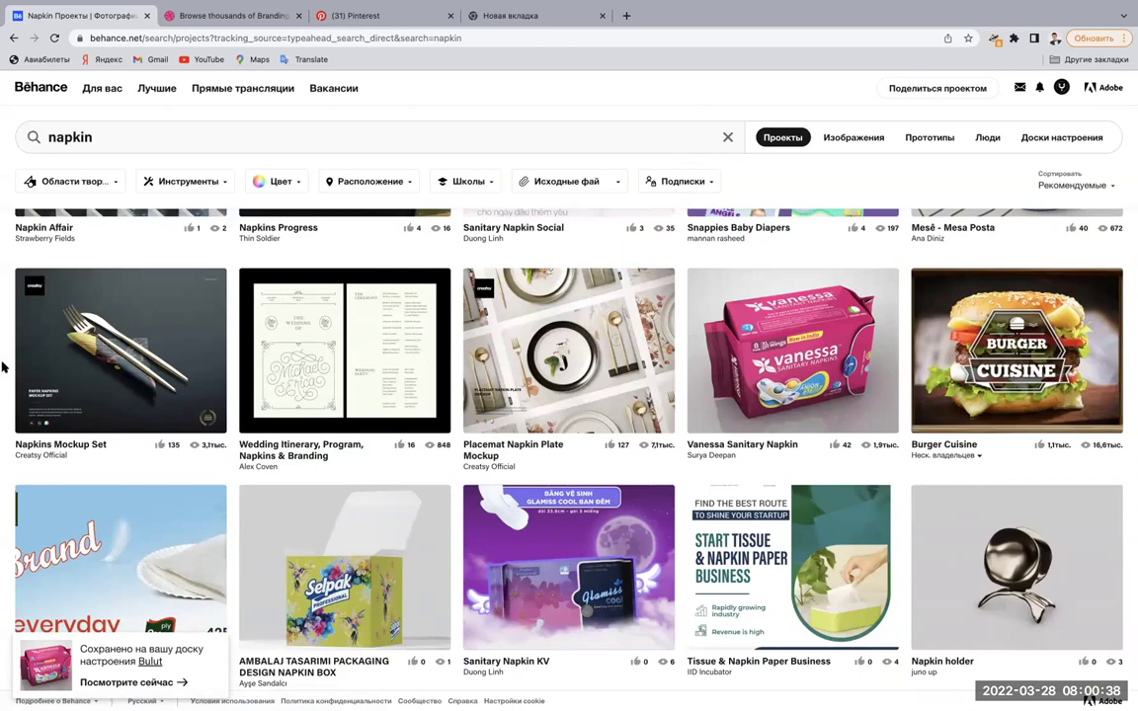
{"action": "scroll", "coordinate": [562, 352], "scroll_direction": "down", "scroll_amount": 5}
{"action": "left_click", "coordinate": [562, 352]}
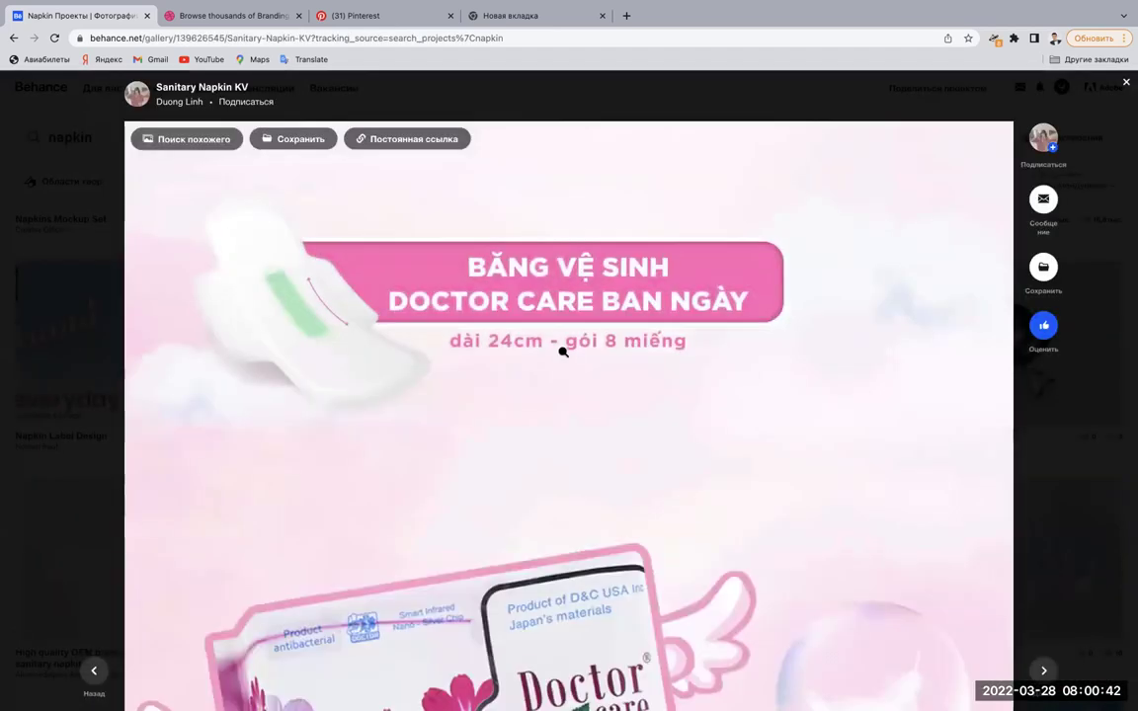
{"action": "scroll", "coordinate": [562, 352], "scroll_direction": "down", "scroll_amount": 5}
{"action": "scroll", "coordinate": [562, 353], "scroll_direction": "down", "scroll_amount": 3}
{"action": "scroll", "coordinate": [562, 352], "scroll_direction": "down", "scroll_amount": 5}
{"action": "scroll", "coordinate": [434, 406], "scroll_direction": "down", "scroll_amount": 5}
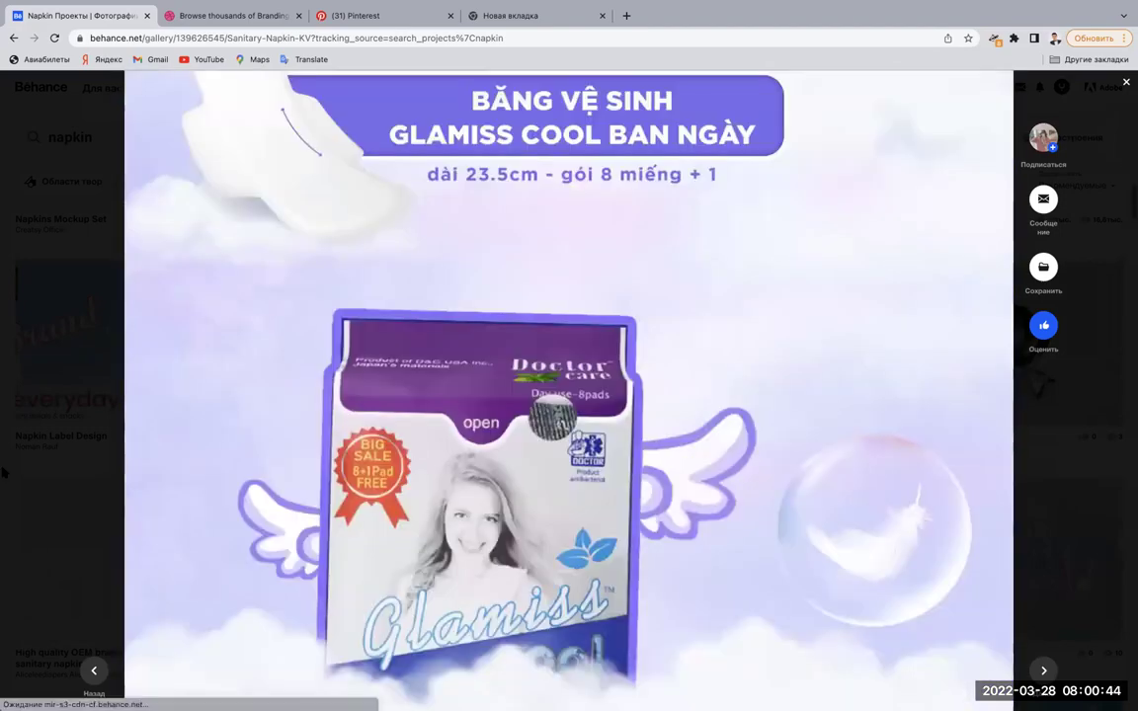
{"action": "left_click", "coordinate": [3, 473]}
Open the Sanitary napkin gift pack design project from the results and browse its images.
{"action": "scroll", "coordinate": [481, 318], "scroll_direction": "down", "scroll_amount": 5}
{"action": "scroll", "coordinate": [481, 318], "scroll_direction": "down", "scroll_amount": 1}
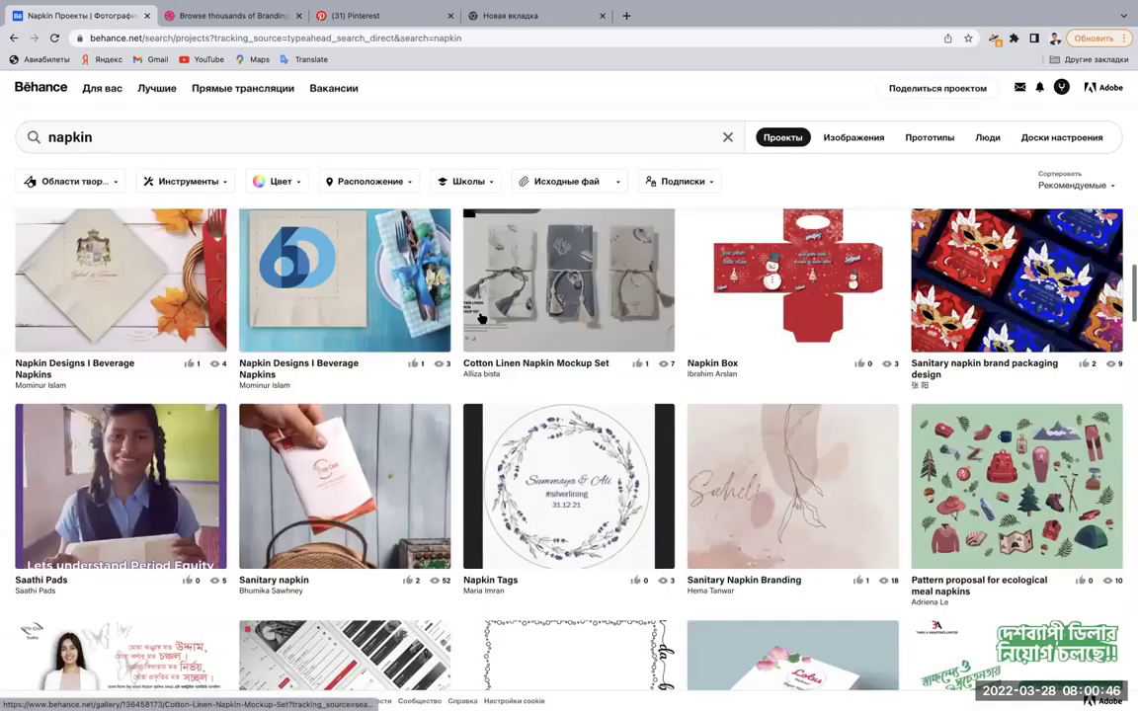
{"action": "scroll", "coordinate": [481, 318], "scroll_direction": "down", "scroll_amount": 1}
{"action": "scroll", "coordinate": [514, 311], "scroll_direction": "down", "scroll_amount": 2}
{"action": "scroll", "coordinate": [596, 364], "scroll_direction": "down", "scroll_amount": 2}
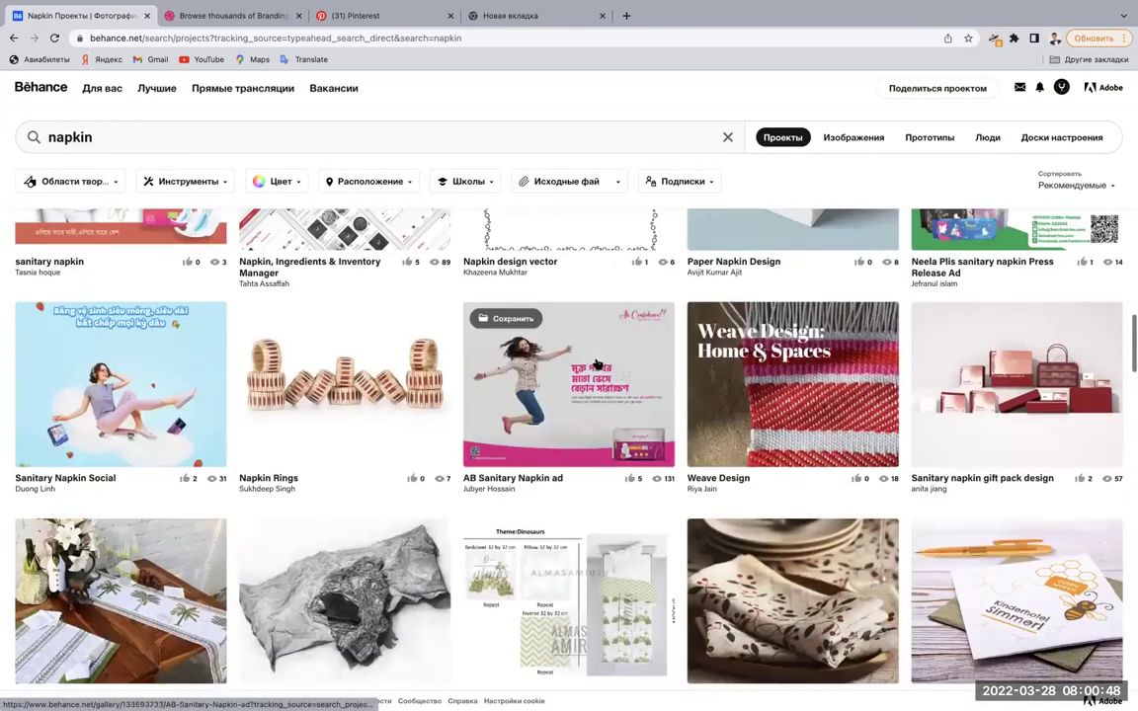
{"action": "scroll", "coordinate": [596, 363], "scroll_direction": "down", "scroll_amount": 2}
{"action": "left_click", "coordinate": [1050, 249]}
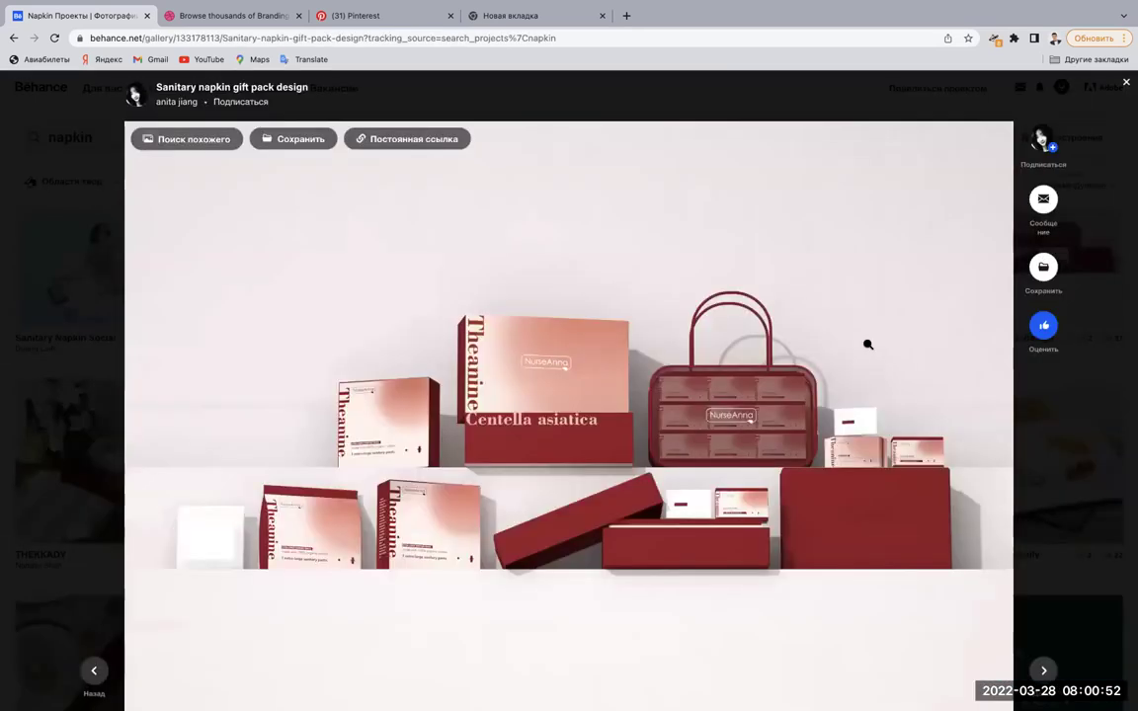
{"action": "scroll", "coordinate": [868, 343], "scroll_direction": "down", "scroll_amount": 5}
{"action": "scroll", "coordinate": [868, 344], "scroll_direction": "down", "scroll_amount": 3}
{"action": "scroll", "coordinate": [868, 344], "scroll_direction": "down", "scroll_amount": 3}
{"action": "scroll", "coordinate": [868, 343], "scroll_direction": "down", "scroll_amount": 3}
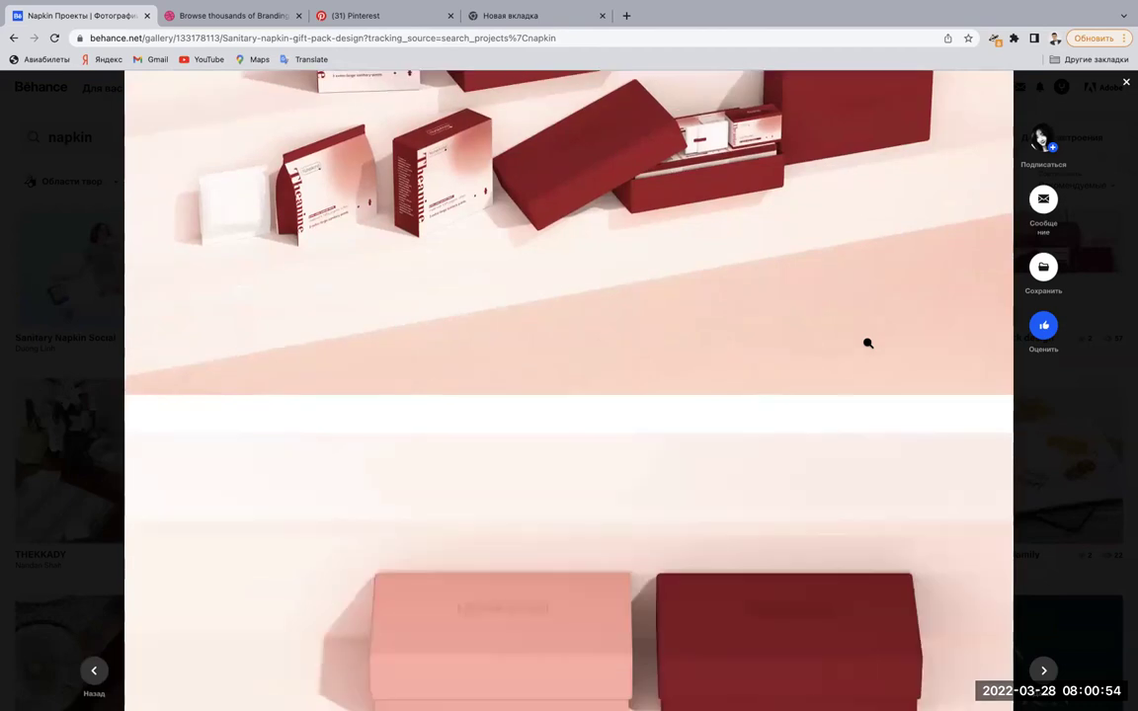
{"action": "scroll", "coordinate": [868, 344], "scroll_direction": "down", "scroll_amount": 2}
{"action": "scroll", "coordinate": [868, 344], "scroll_direction": "down", "scroll_amount": 5}
{"action": "scroll", "coordinate": [868, 344], "scroll_direction": "down", "scroll_amount": 5}
{"action": "scroll", "coordinate": [868, 344], "scroll_direction": "down", "scroll_amount": 5}
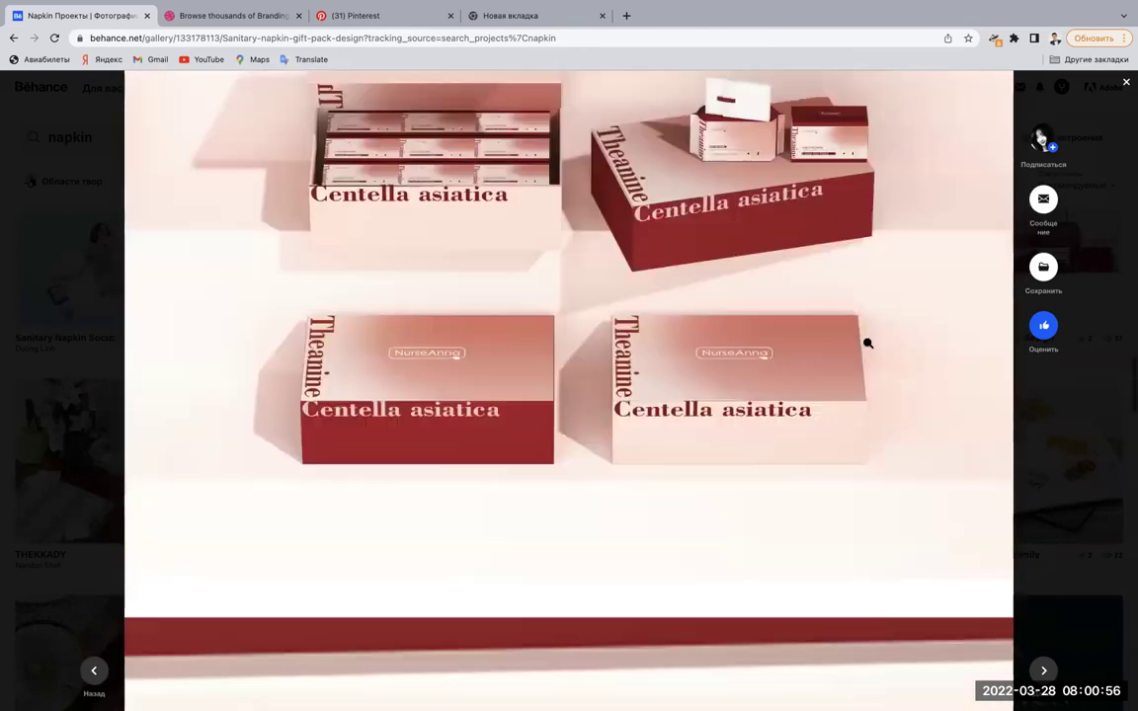
{"action": "scroll", "coordinate": [868, 344], "scroll_direction": "down", "scroll_amount": 3}
{"action": "scroll", "coordinate": [868, 344], "scroll_direction": "down", "scroll_amount": 5}
Save the gift pack project to the Bulut moodboard and return to the napkin results.
{"action": "left_click", "coordinate": [1043, 267]}
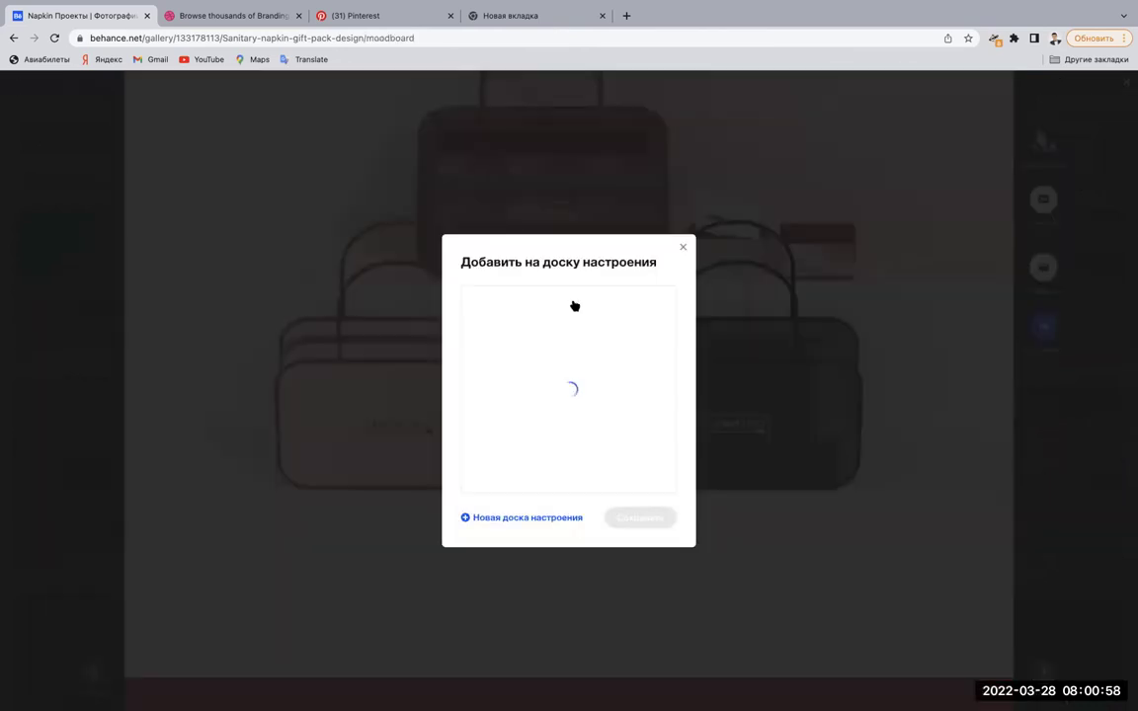
{"action": "left_click", "coordinate": [568, 309]}
{"action": "left_click", "coordinate": [638, 517]}
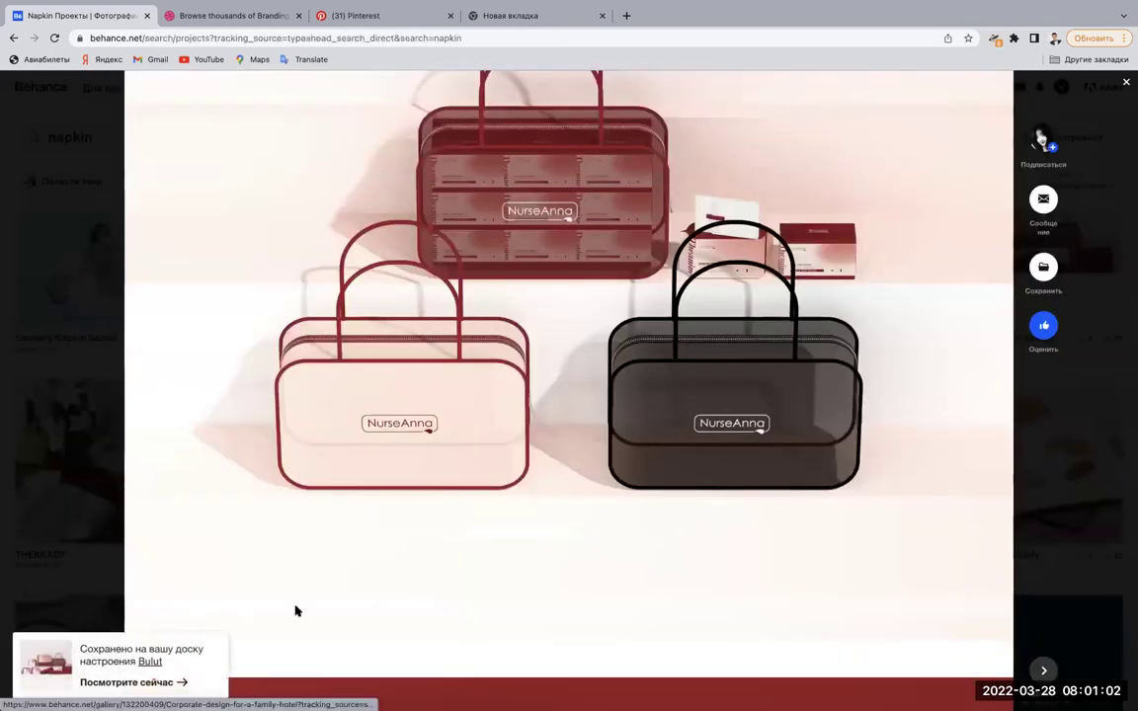
{"action": "left_click", "coordinate": [2, 457]}
{"action": "scroll", "coordinate": [2, 457], "scroll_direction": "down", "scroll_amount": 5}
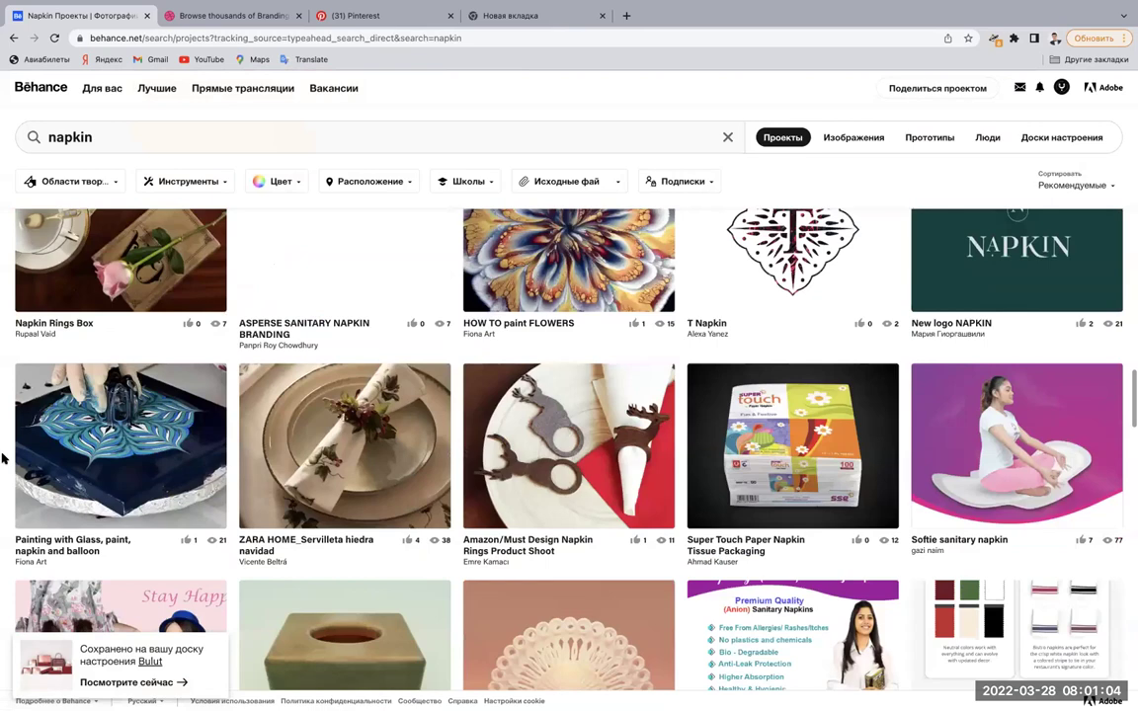
{"action": "scroll", "coordinate": [2, 457], "scroll_direction": "up", "scroll_amount": 10}
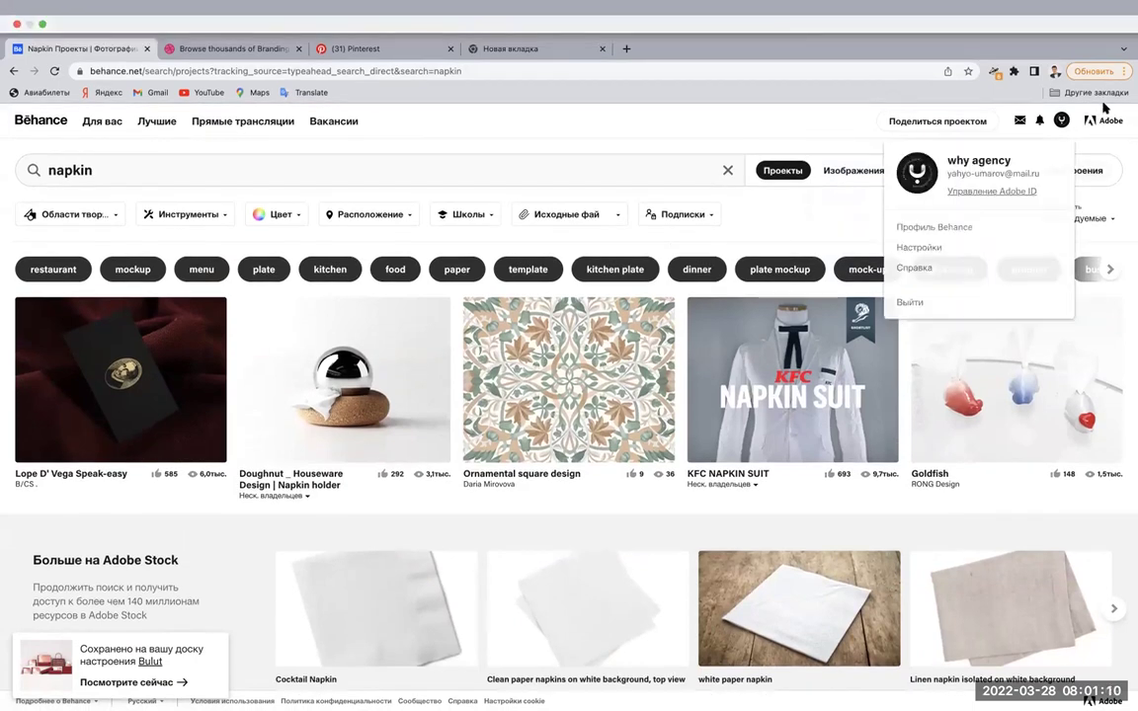
Go to your own profile's Moodboards tab and open the 'napkin, toilet paper' board.
{"action": "left_click", "coordinate": [961, 229]}
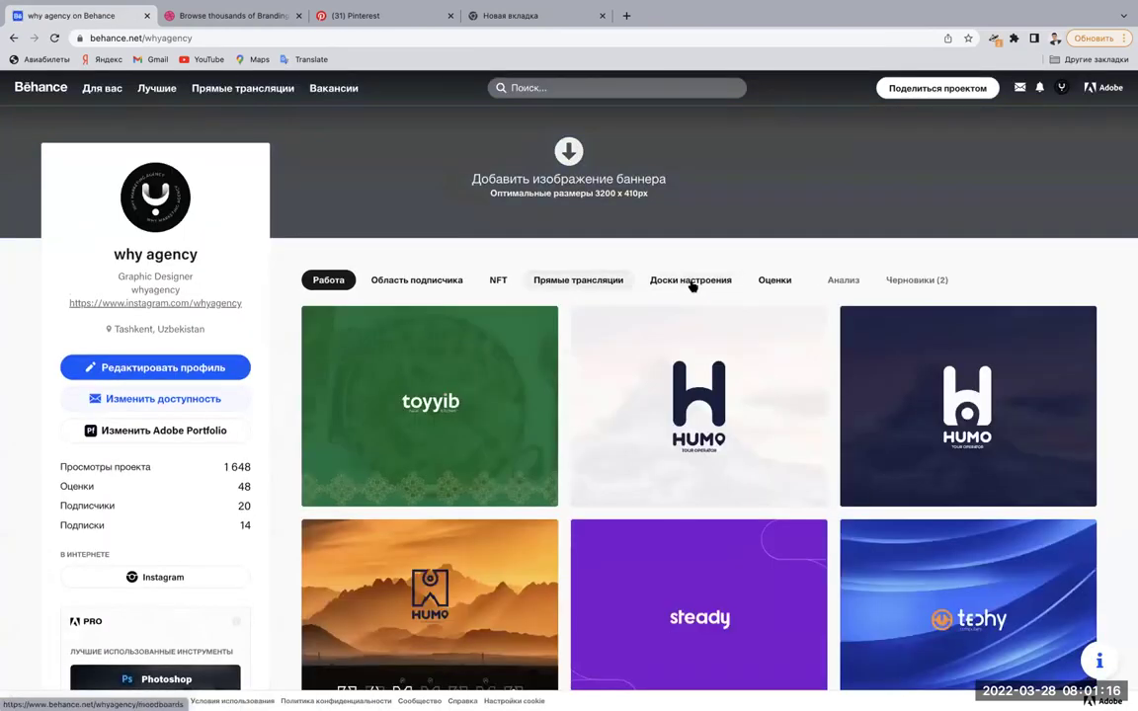
{"action": "left_click", "coordinate": [691, 282]}
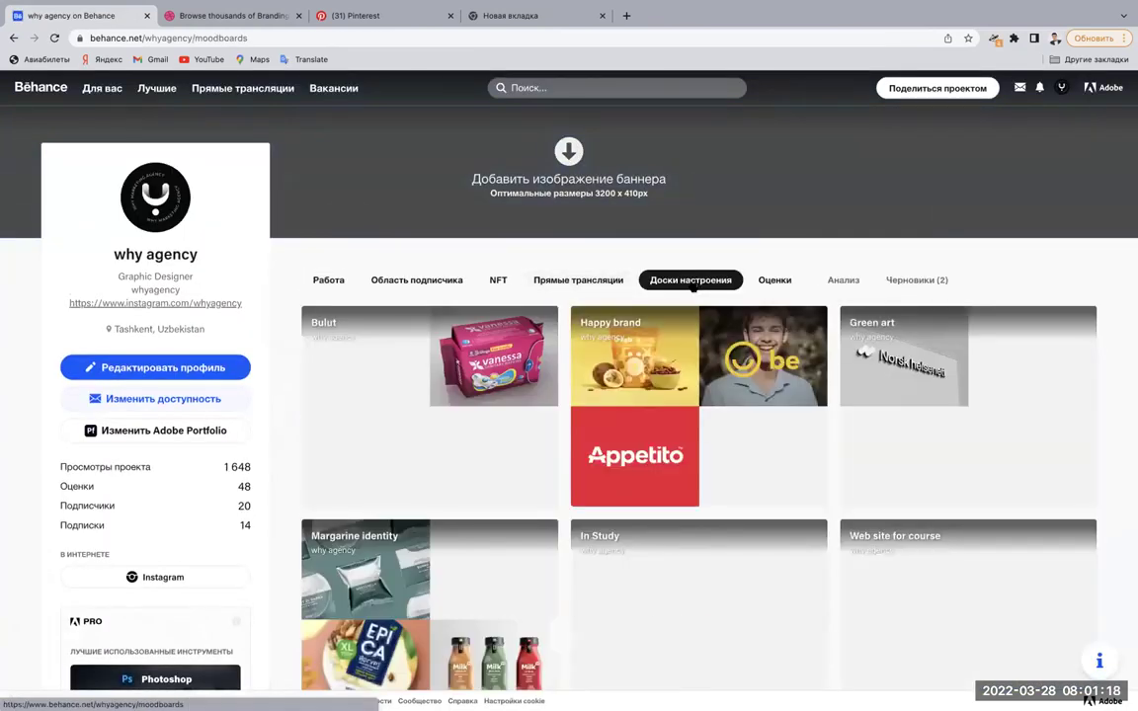
{"action": "scroll", "coordinate": [675, 416], "scroll_direction": "down", "scroll_amount": 3}
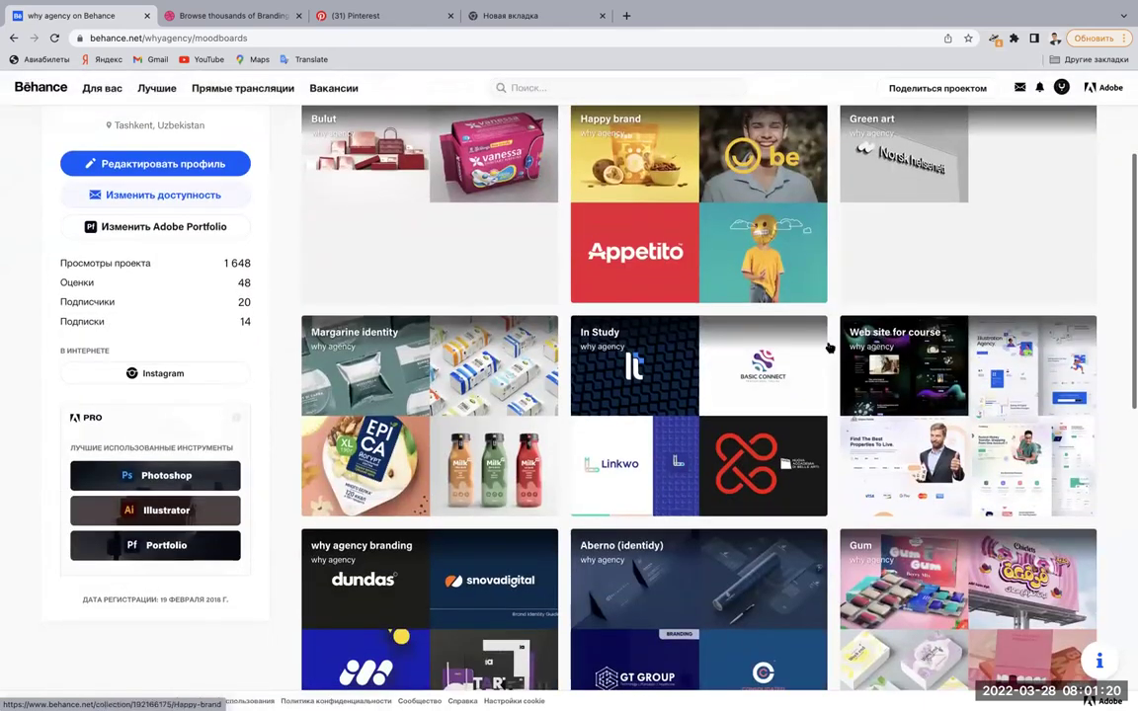
{"action": "scroll", "coordinate": [676, 416], "scroll_direction": "down", "scroll_amount": 5}
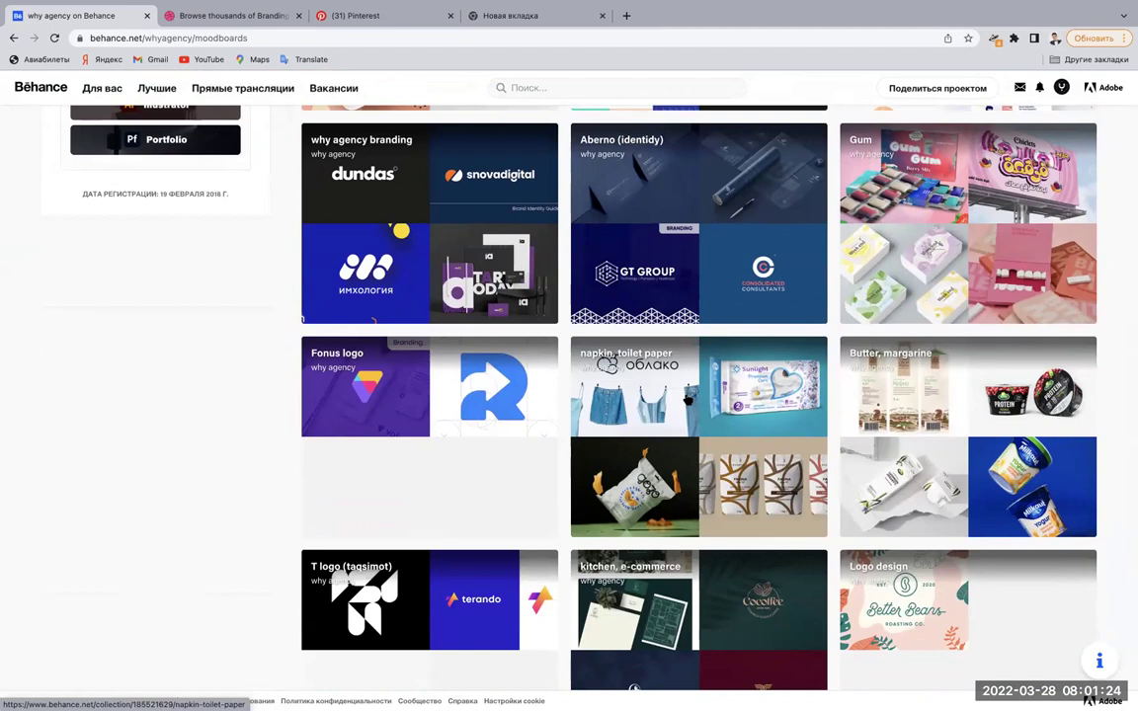
{"action": "left_click", "coordinate": [689, 399]}
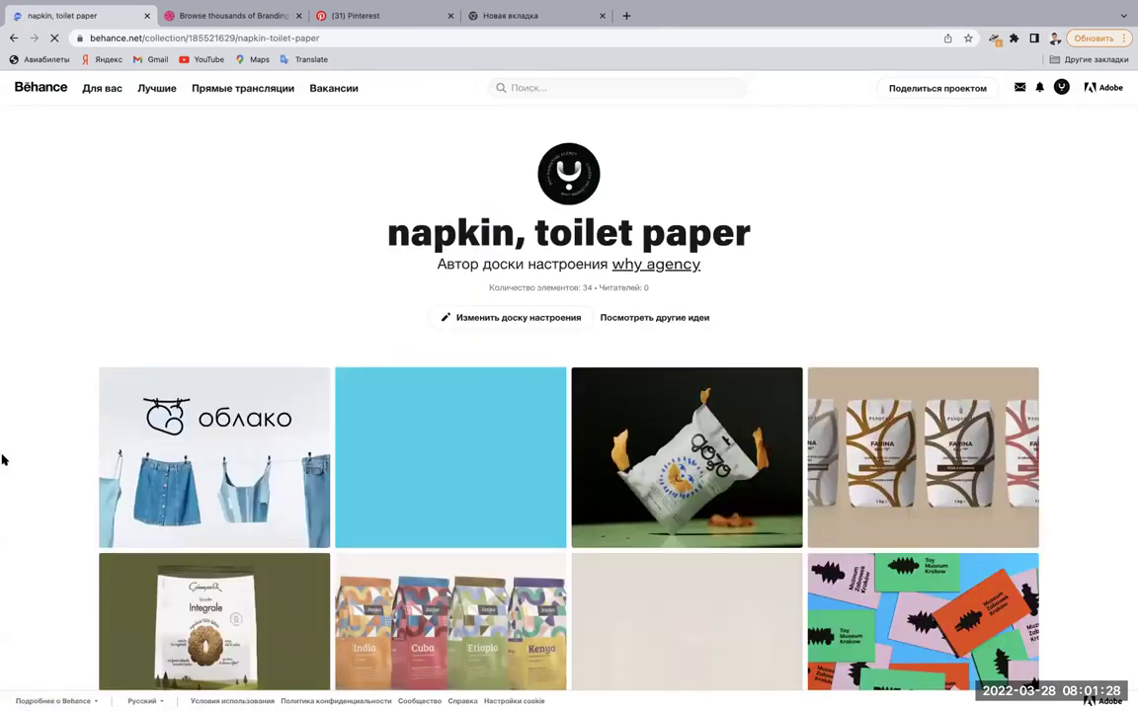
Scroll through the saved packaging images in the 'napkin, toilet paper' moodboard.
{"action": "scroll", "coordinate": [4, 459], "scroll_direction": "down", "scroll_amount": 2}
{"action": "scroll", "coordinate": [4, 459], "scroll_direction": "down", "scroll_amount": 2}
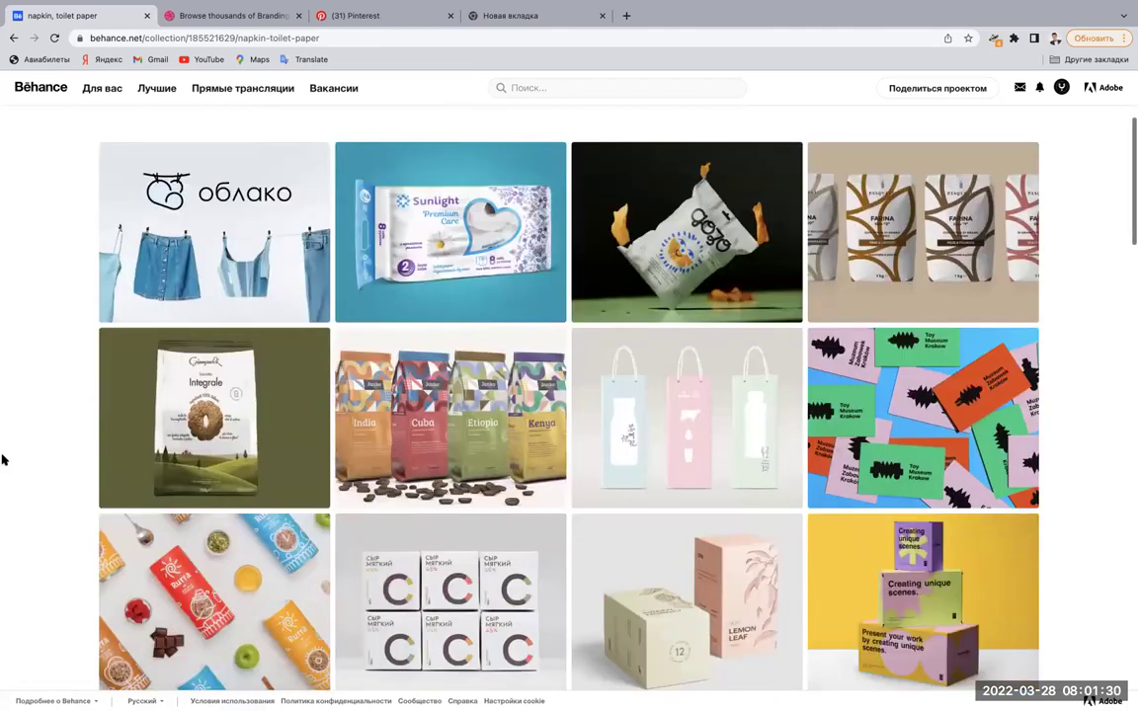
{"action": "scroll", "coordinate": [3, 459], "scroll_direction": "down", "scroll_amount": 3}
{"action": "scroll", "coordinate": [4, 459], "scroll_direction": "down", "scroll_amount": 2}
{"action": "scroll", "coordinate": [4, 454], "scroll_direction": "down", "scroll_amount": 2}
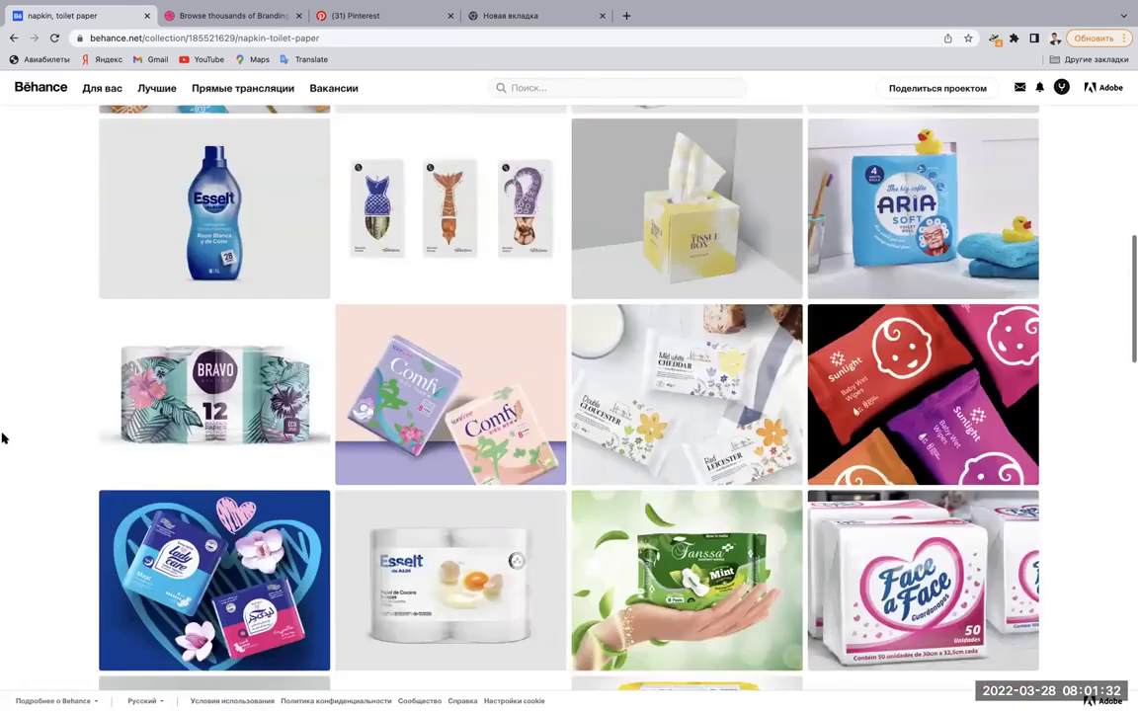
{"action": "scroll", "coordinate": [4, 449], "scroll_direction": "down", "scroll_amount": 1}
{"action": "scroll", "coordinate": [4, 440], "scroll_direction": "down", "scroll_amount": 4}
{"action": "scroll", "coordinate": [4, 438], "scroll_direction": "down", "scroll_amount": 3}
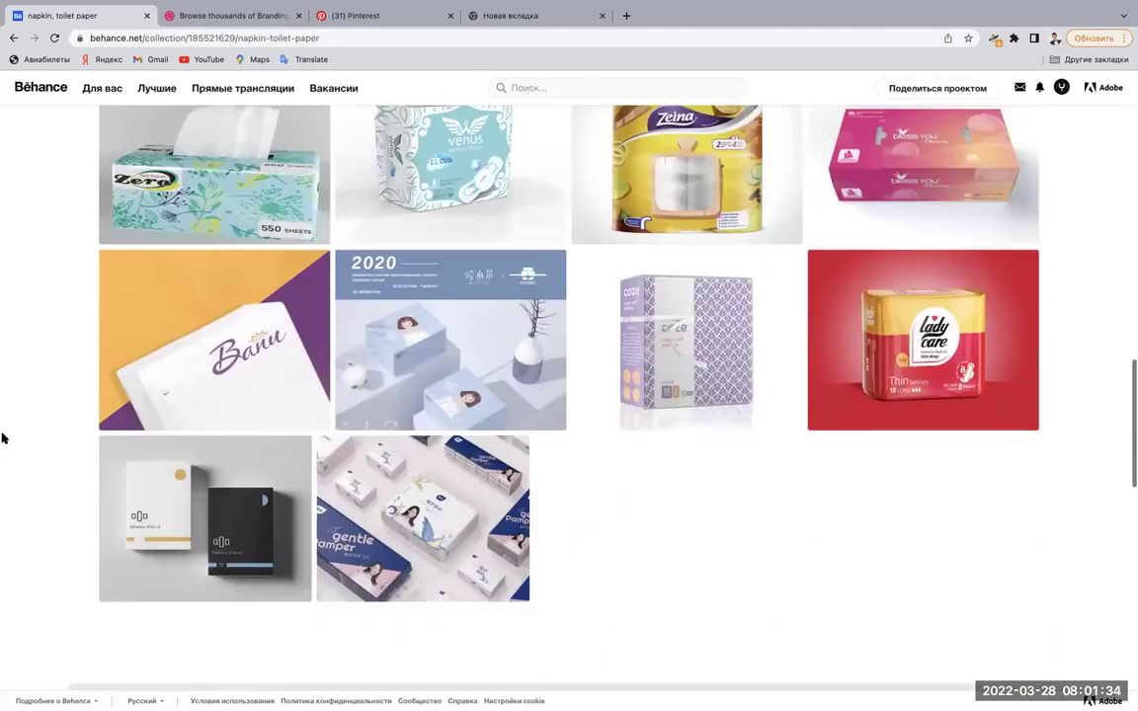
{"action": "scroll", "coordinate": [4, 438], "scroll_direction": "down", "scroll_amount": 5}
{"action": "scroll", "coordinate": [4, 437], "scroll_direction": "up", "scroll_amount": 3}
{"action": "scroll", "coordinate": [4, 437], "scroll_direction": "up", "scroll_amount": 3}
{"action": "scroll", "coordinate": [4, 438], "scroll_direction": "up", "scroll_amount": 2}
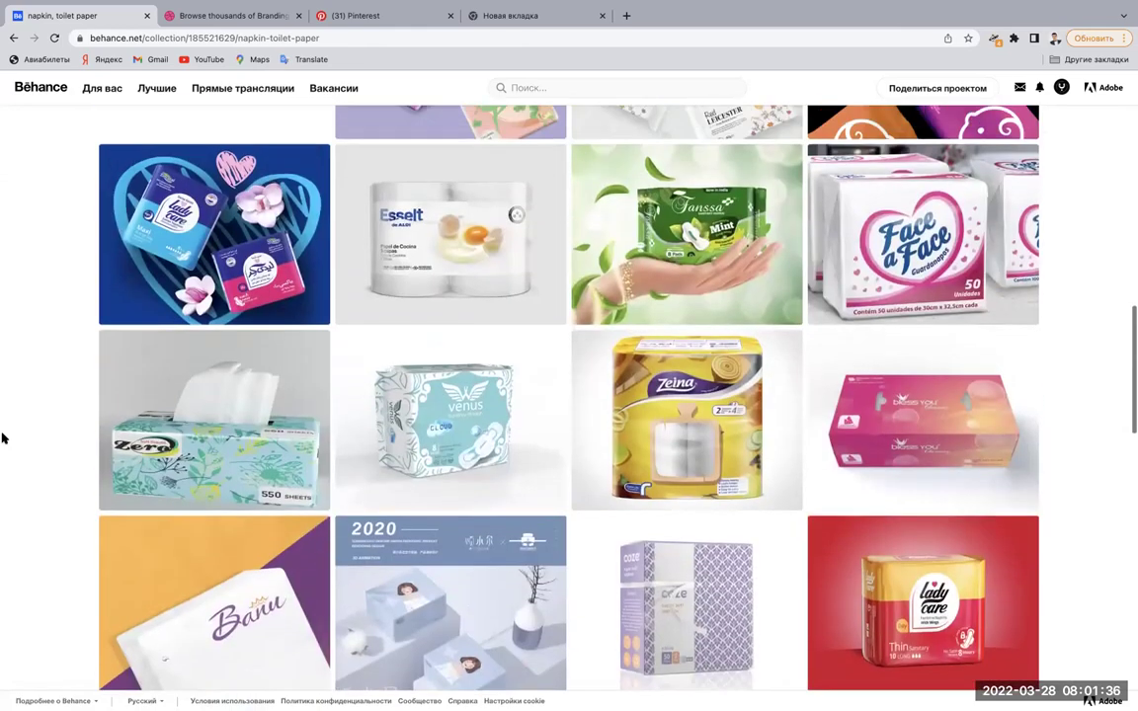
{"action": "scroll", "coordinate": [4, 438], "scroll_direction": "up", "scroll_amount": 1}
{"action": "scroll", "coordinate": [3, 437], "scroll_direction": "down", "scroll_amount": 4}
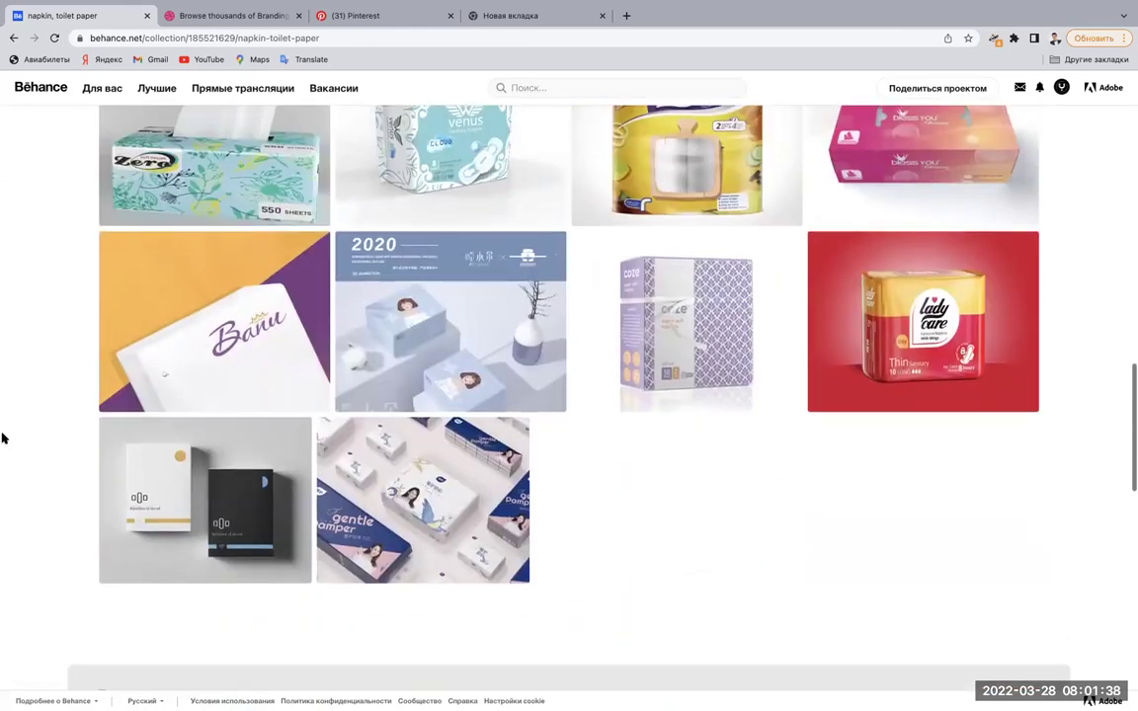
{"action": "scroll", "coordinate": [4, 438], "scroll_direction": "up", "scroll_amount": 2}
{"action": "scroll", "coordinate": [4, 438], "scroll_direction": "up", "scroll_amount": 10}
{"action": "scroll", "coordinate": [4, 437], "scroll_direction": "up", "scroll_amount": 10}
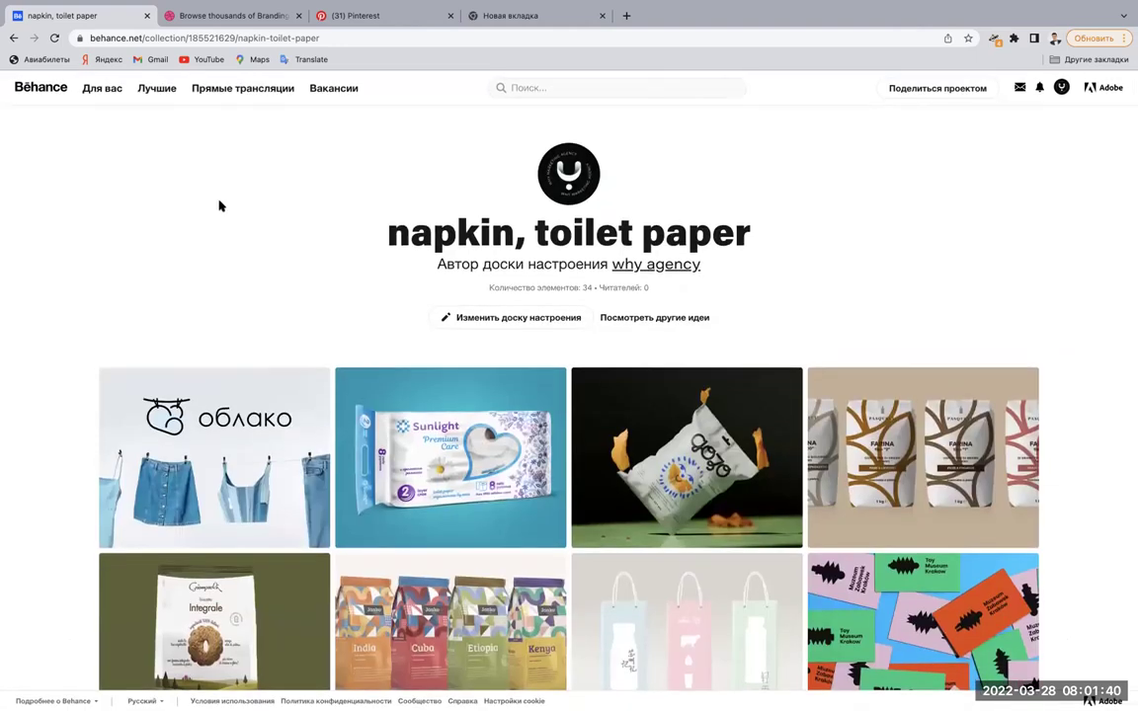
{"action": "scroll", "coordinate": [4, 369], "scroll_direction": "down", "scroll_amount": 1}
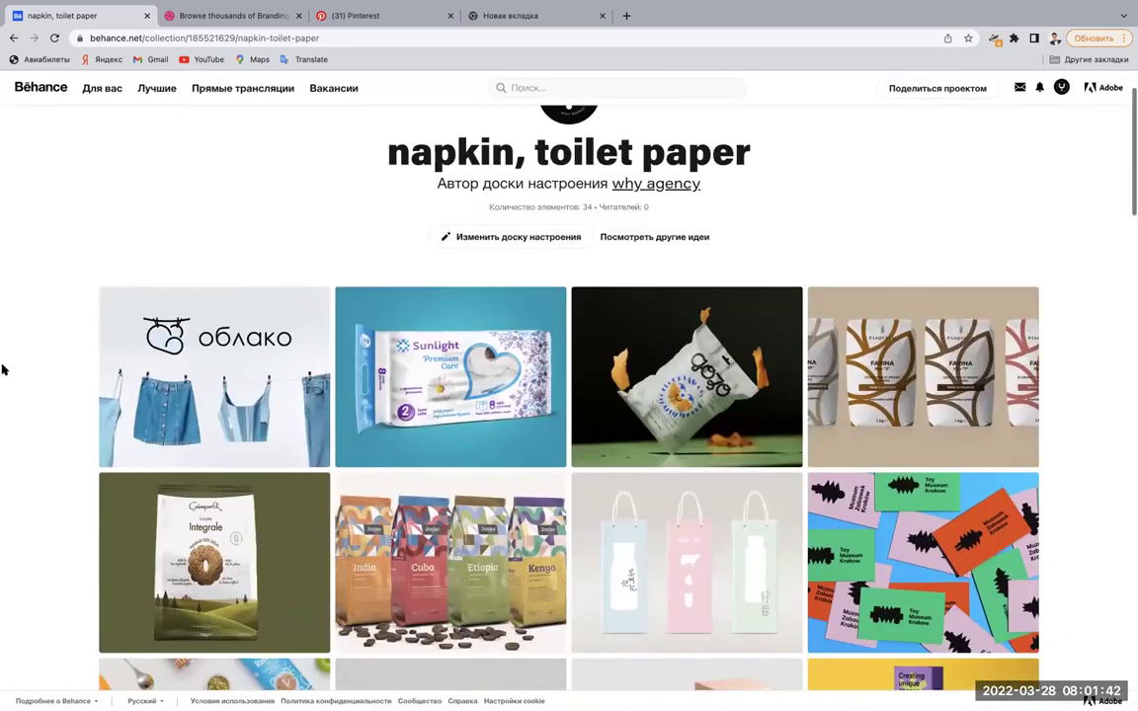
{"action": "scroll", "coordinate": [4, 369], "scroll_direction": "down", "scroll_amount": 2}
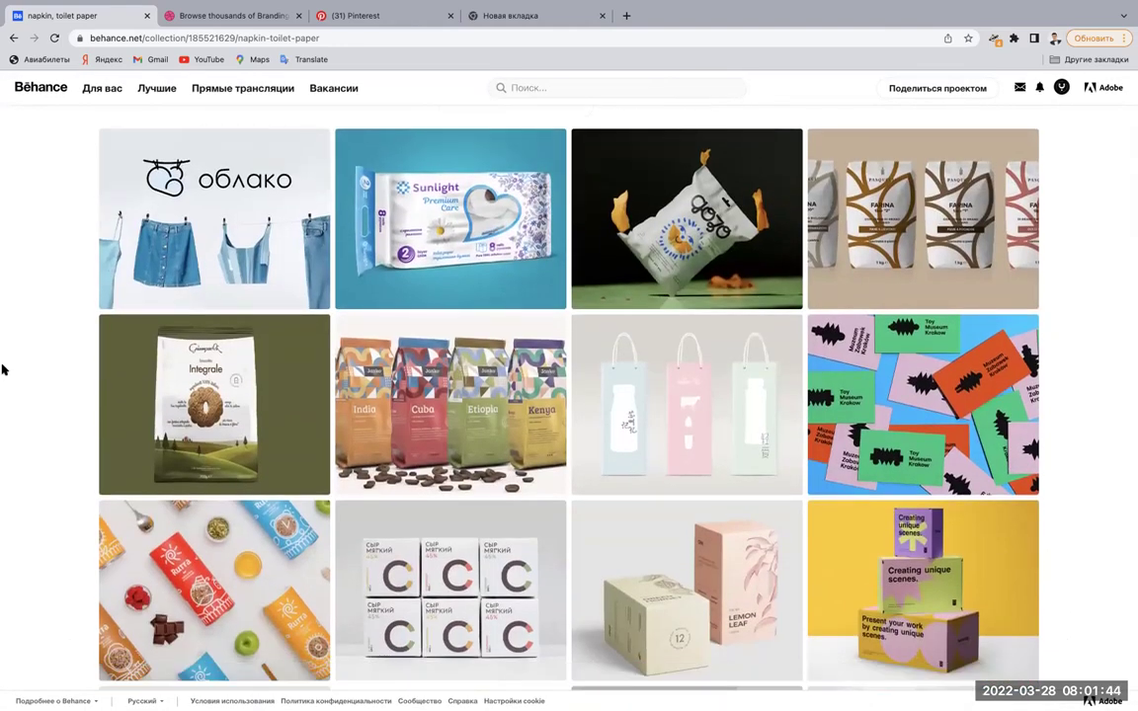
{"action": "scroll", "coordinate": [4, 369], "scroll_direction": "down", "scroll_amount": 3}
{"action": "scroll", "coordinate": [4, 370], "scroll_direction": "up", "scroll_amount": 1}
{"action": "scroll", "coordinate": [4, 369], "scroll_direction": "up", "scroll_amount": 3}
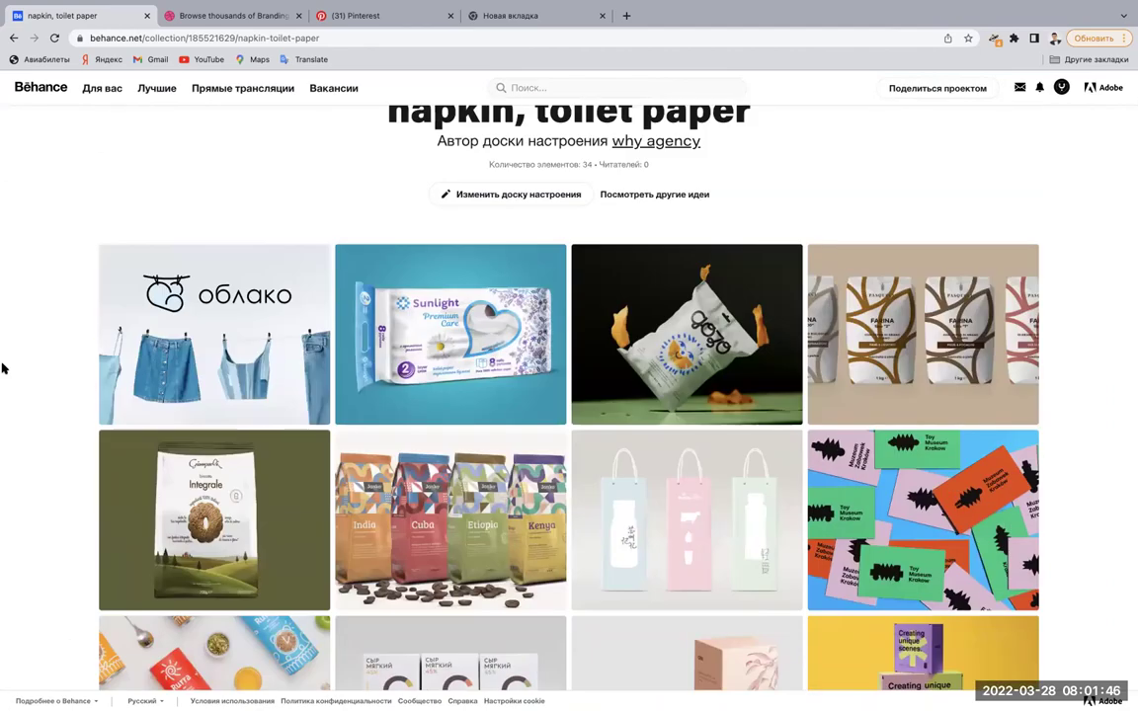
{"action": "scroll", "coordinate": [4, 369], "scroll_direction": "down", "scroll_amount": 1}
{"action": "scroll", "coordinate": [4, 369], "scroll_direction": "down", "scroll_amount": 1}
{"action": "scroll", "coordinate": [4, 369], "scroll_direction": "up", "scroll_amount": 2}
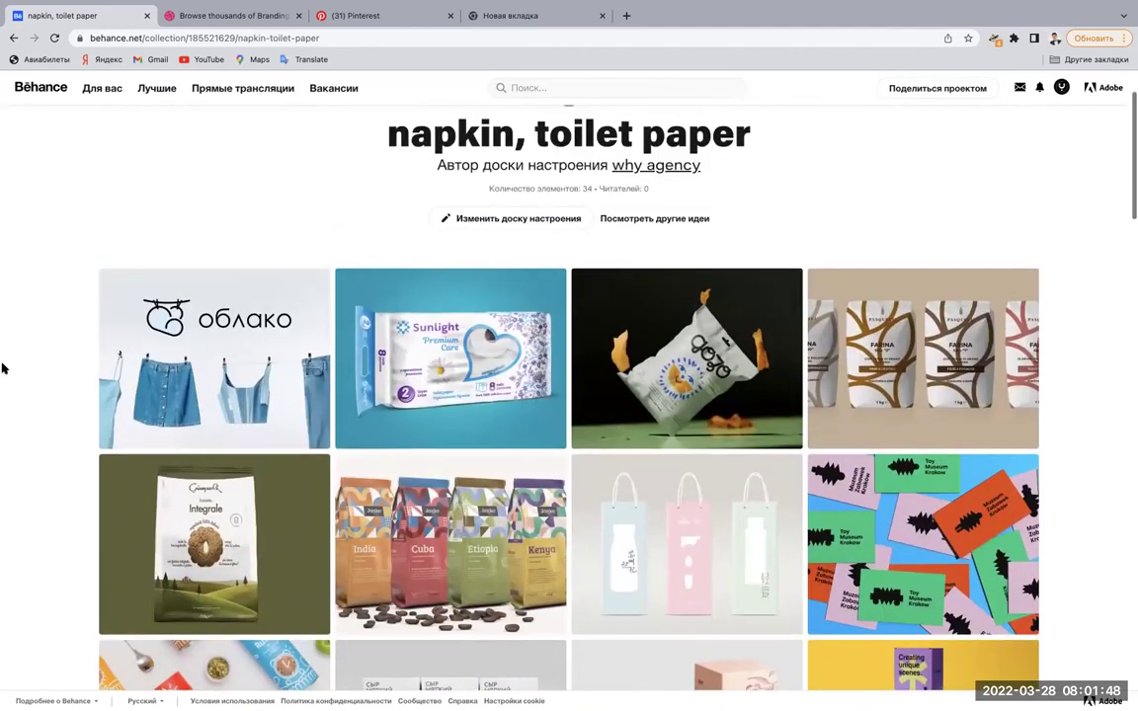
{"action": "scroll", "coordinate": [4, 369], "scroll_direction": "up", "scroll_amount": 3}
{"action": "scroll", "coordinate": [277, 373], "scroll_direction": "up", "scroll_amount": 2}
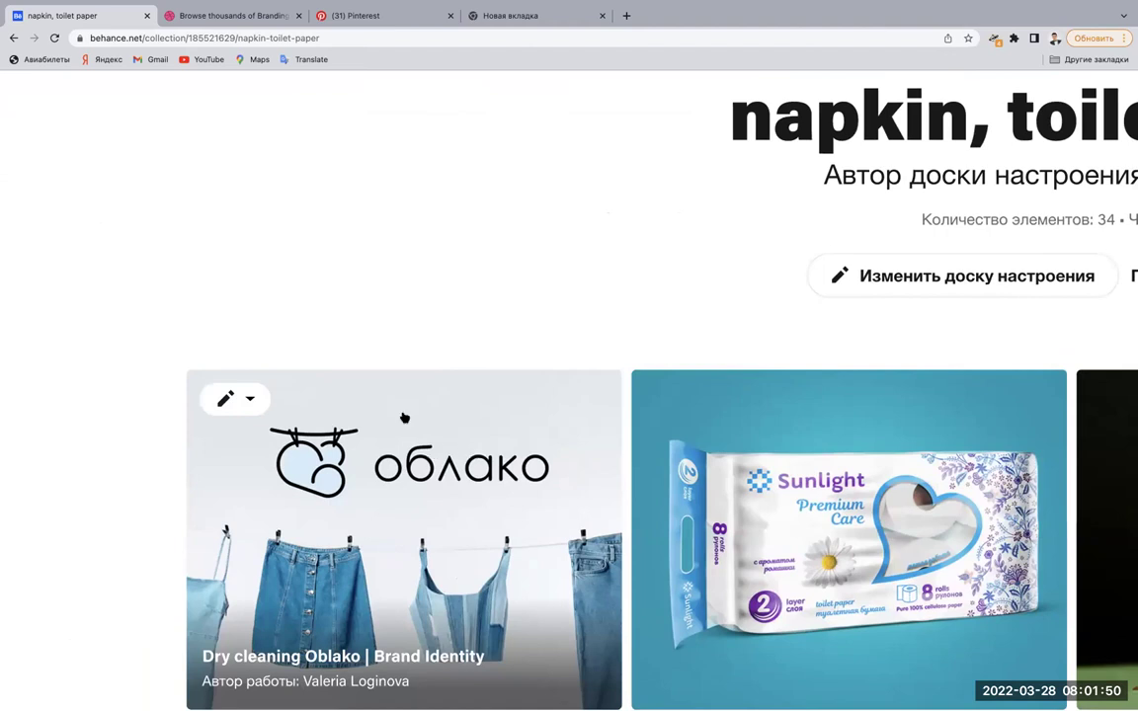
{"action": "scroll", "coordinate": [530, 449], "scroll_direction": "down", "scroll_amount": 2}
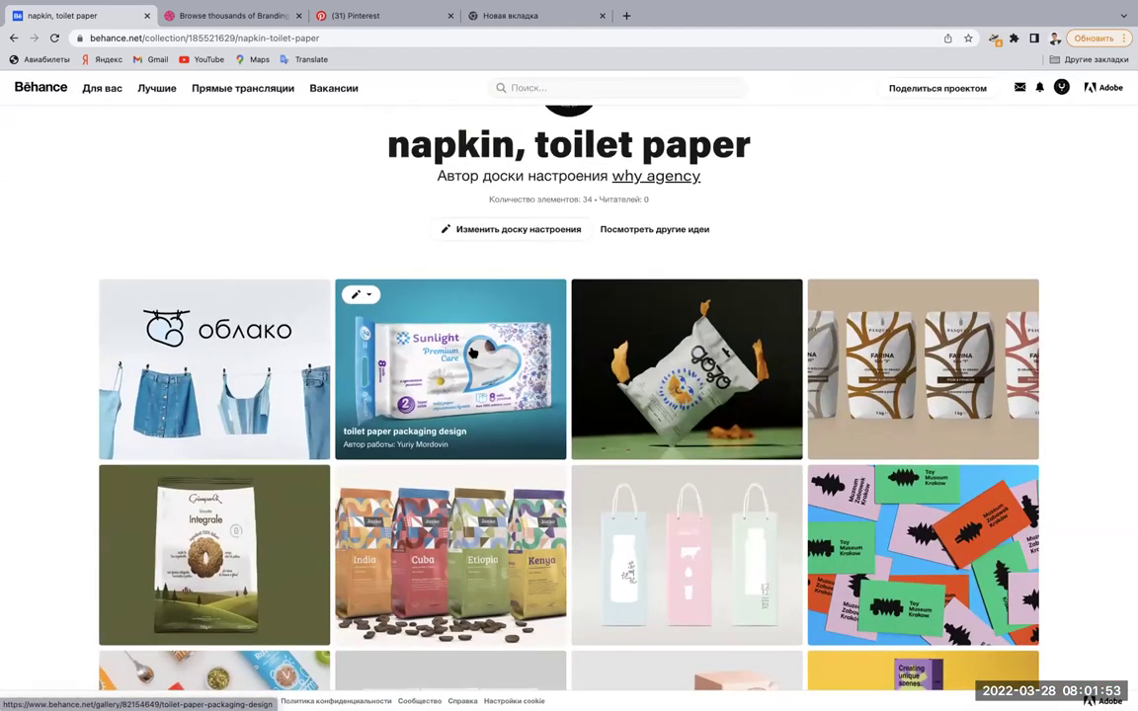
Preview the Sunlight toilet paper packaging project, then close it and keep browsing the board.
{"action": "left_click", "coordinate": [499, 341]}
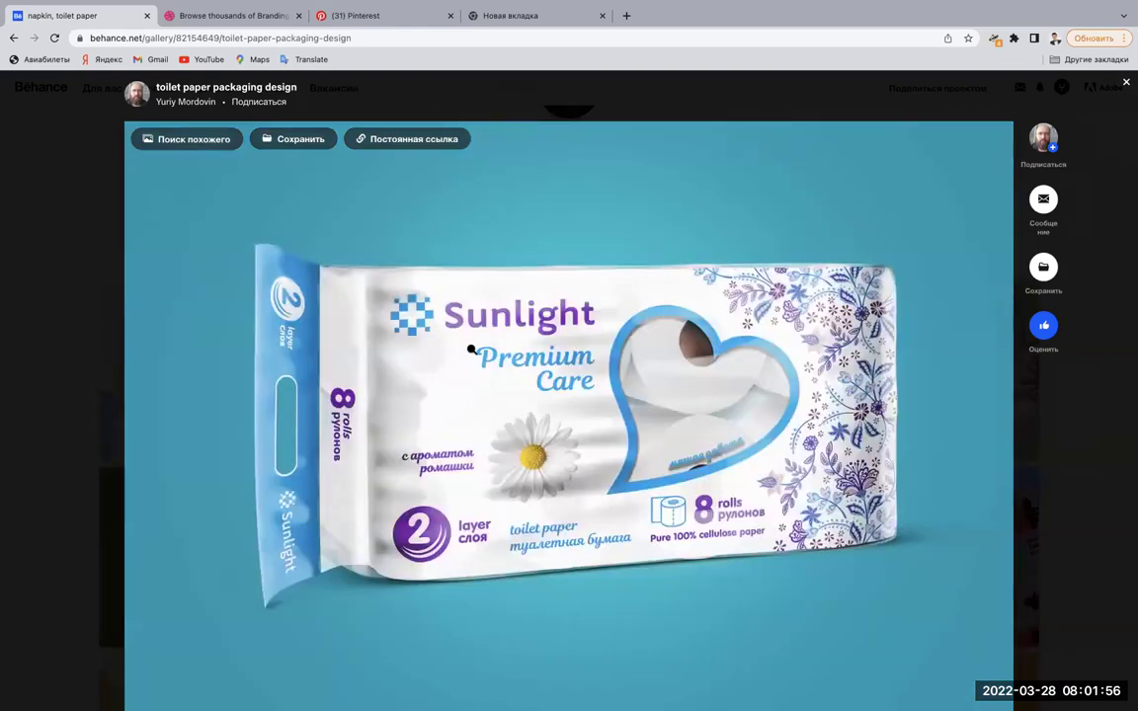
{"action": "scroll", "coordinate": [471, 350], "scroll_direction": "down", "scroll_amount": 5}
{"action": "scroll", "coordinate": [472, 350], "scroll_direction": "down", "scroll_amount": 5}
{"action": "scroll", "coordinate": [472, 349], "scroll_direction": "down", "scroll_amount": 5}
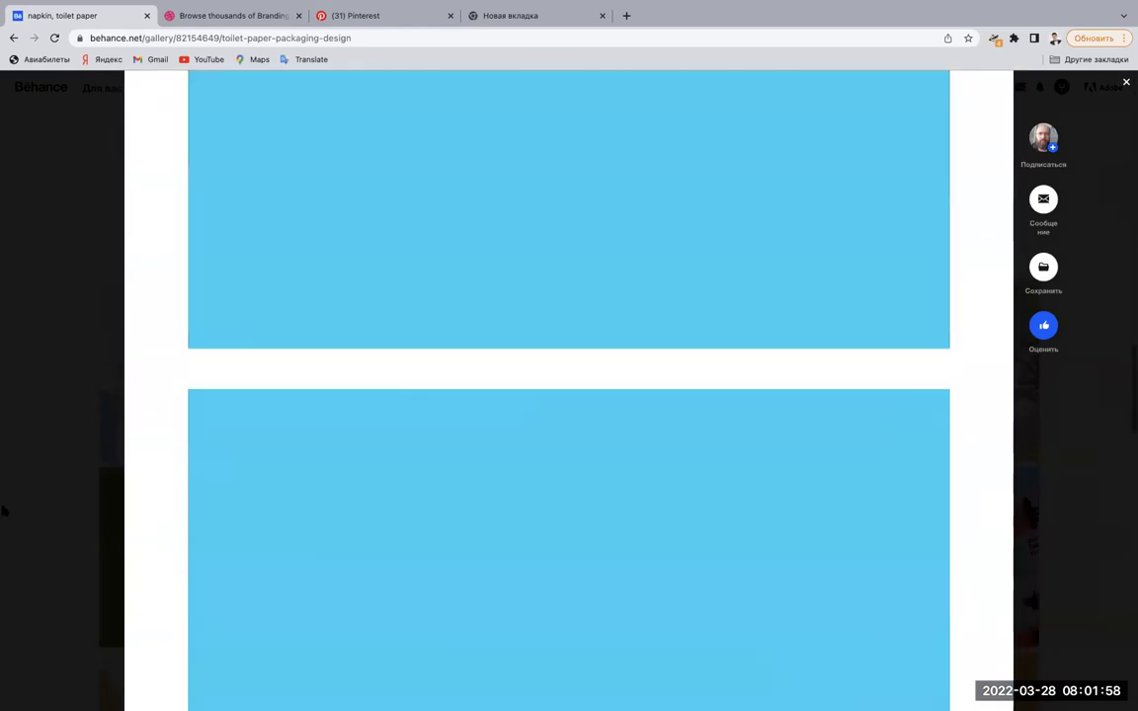
{"action": "left_click", "coordinate": [3, 511]}
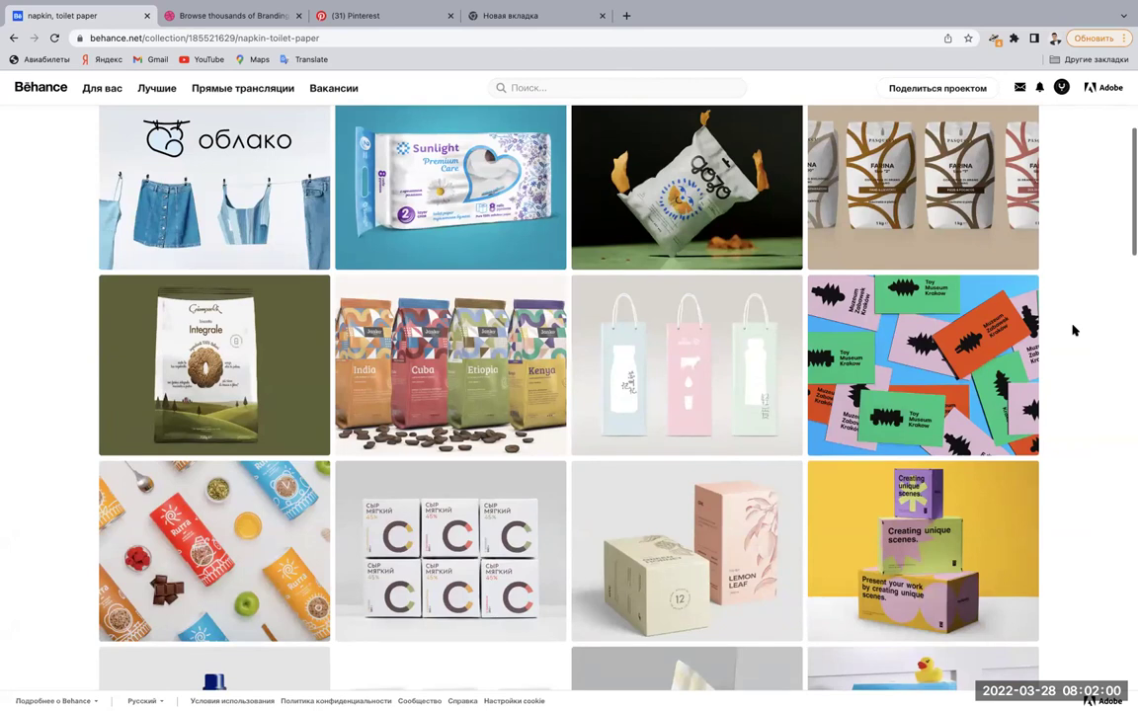
{"action": "scroll", "coordinate": [1073, 330], "scroll_direction": "down", "scroll_amount": 2}
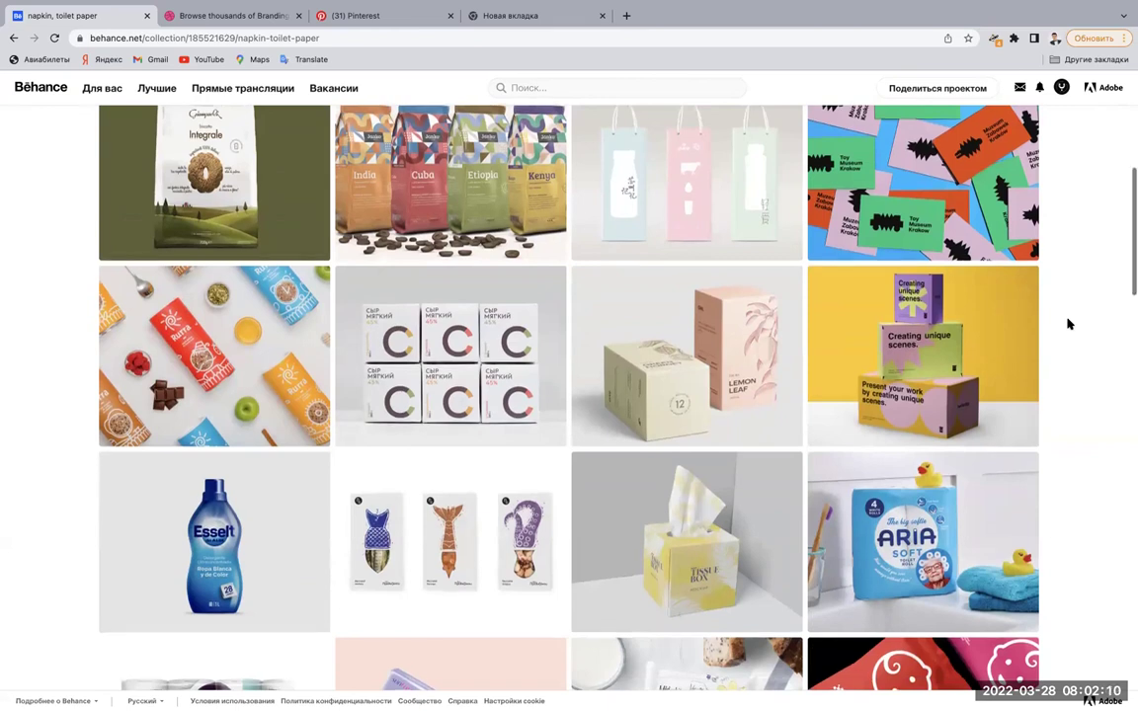
{"action": "scroll", "coordinate": [1067, 323], "scroll_direction": "down", "scroll_amount": 1}
{"action": "scroll", "coordinate": [1067, 323], "scroll_direction": "down", "scroll_amount": 1}
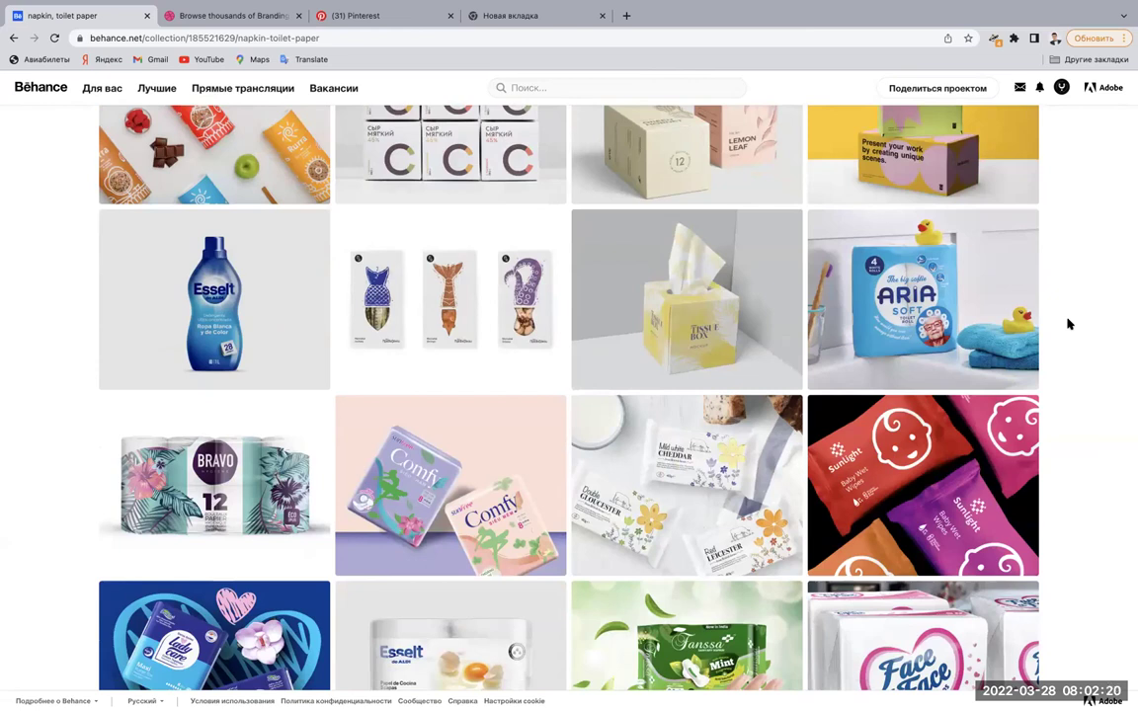
{"action": "scroll", "coordinate": [1068, 323], "scroll_direction": "down", "scroll_amount": 2}
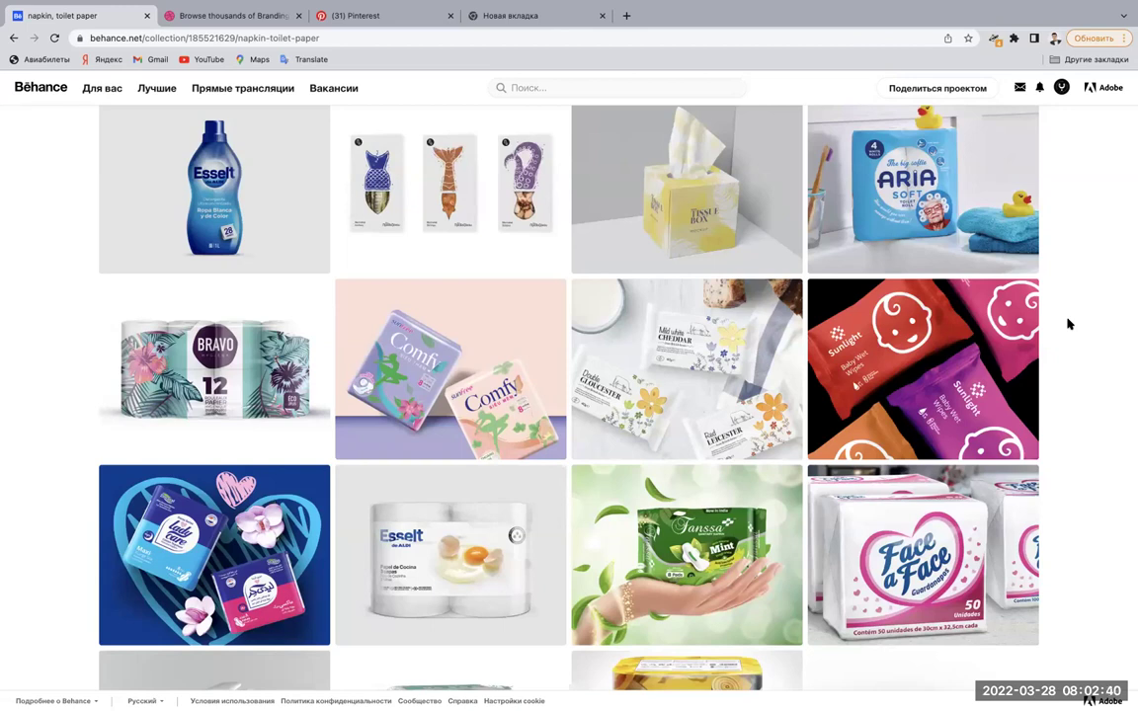
Scroll through the napkin, toilet paper board to review its projects.
{"action": "scroll", "coordinate": [1067, 322], "scroll_direction": "down", "scroll_amount": 2}
{"action": "scroll", "coordinate": [1067, 323], "scroll_direction": "down", "scroll_amount": 5}
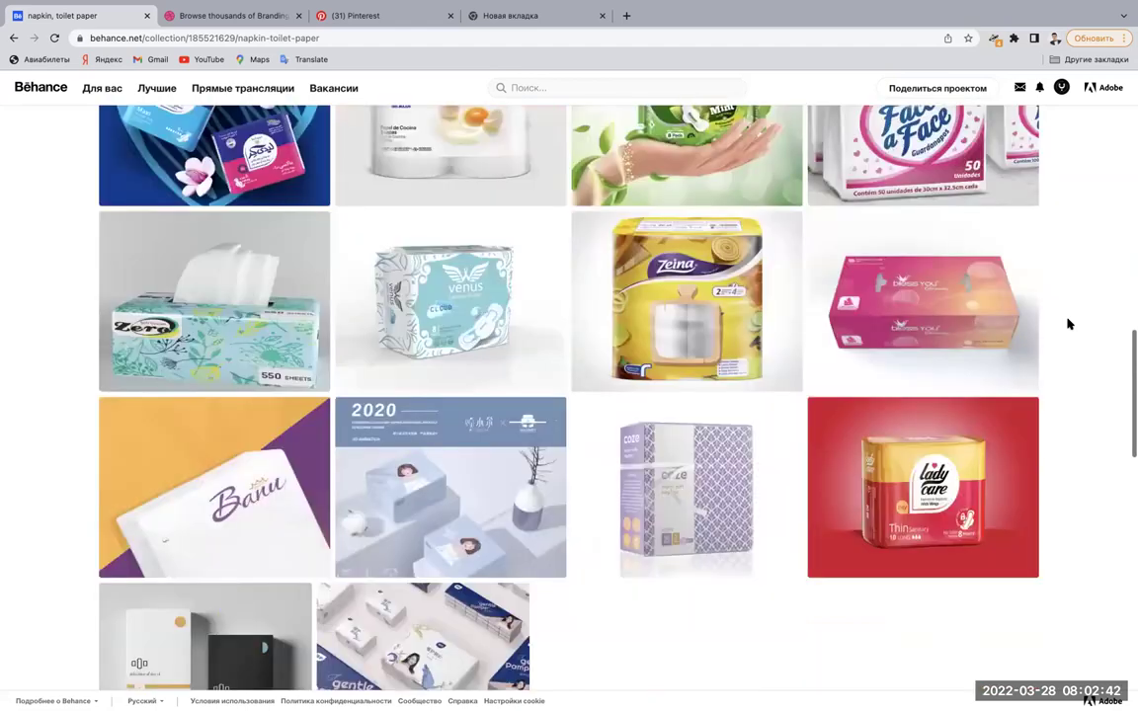
{"action": "scroll", "coordinate": [1067, 323], "scroll_direction": "down", "scroll_amount": 2}
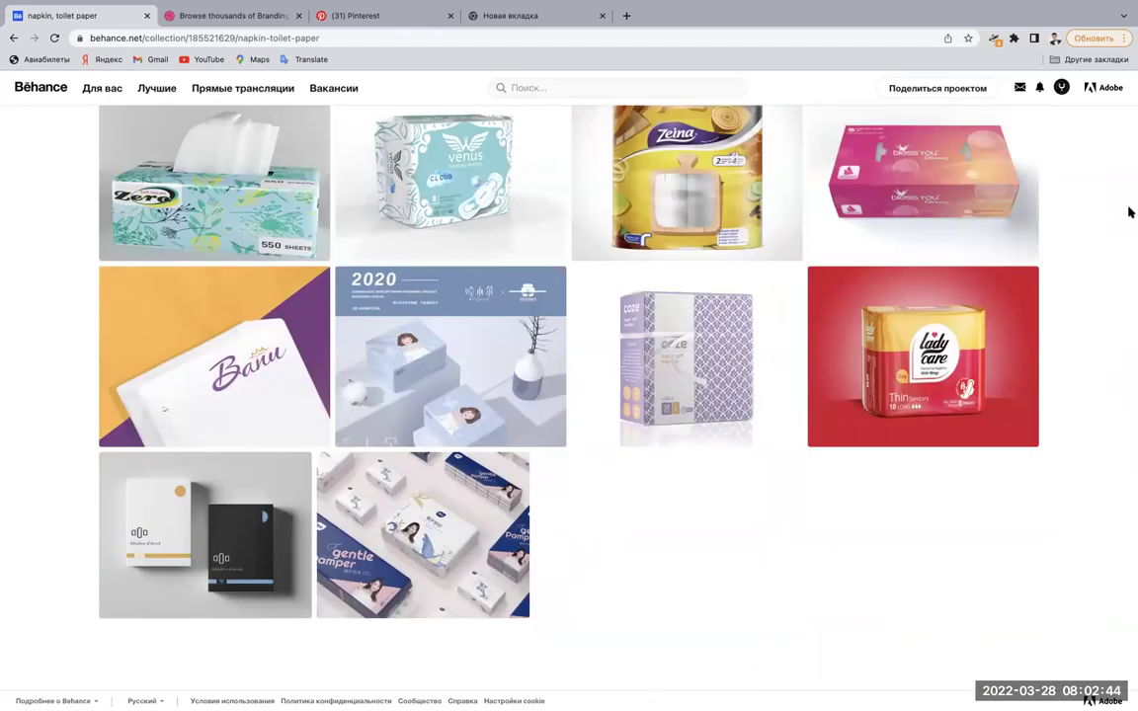
{"action": "mouse_move", "coordinate": [205, 632]}
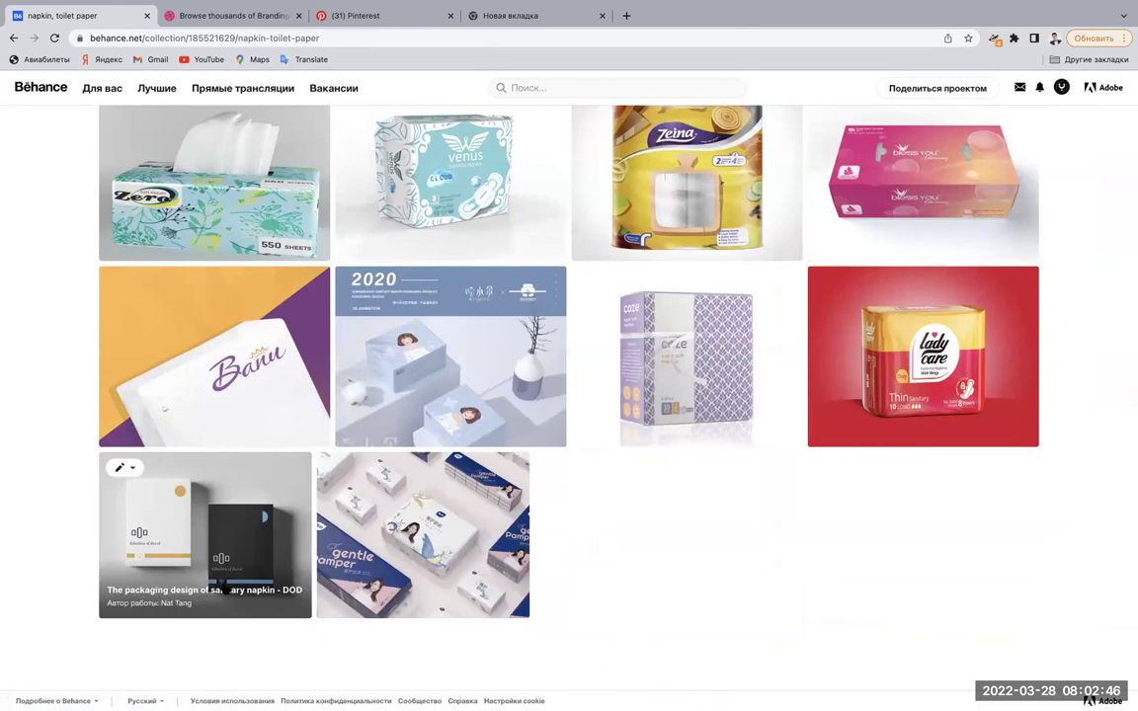
{"action": "scroll", "coordinate": [114, 536], "scroll_direction": "up", "scroll_amount": 5}
{"action": "scroll", "coordinate": [114, 536], "scroll_direction": "up", "scroll_amount": 8}
{"action": "scroll", "coordinate": [113, 536], "scroll_direction": "up", "scroll_amount": 5}
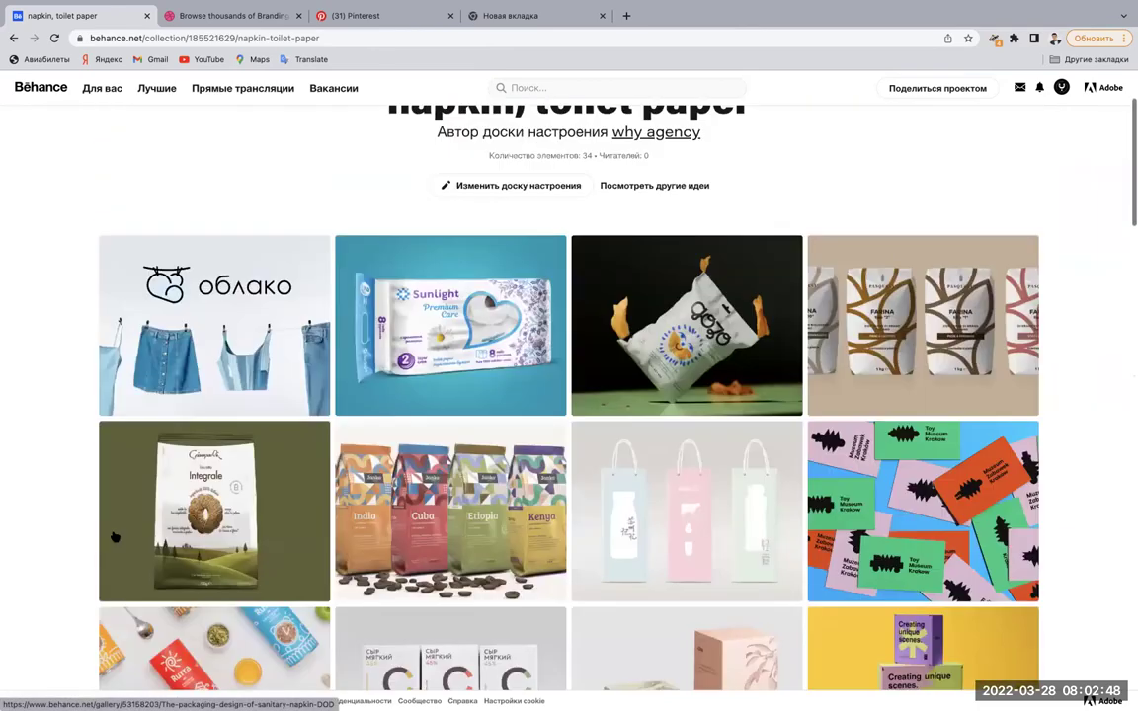
{"action": "scroll", "coordinate": [468, 433], "scroll_direction": "down", "scroll_amount": 3}
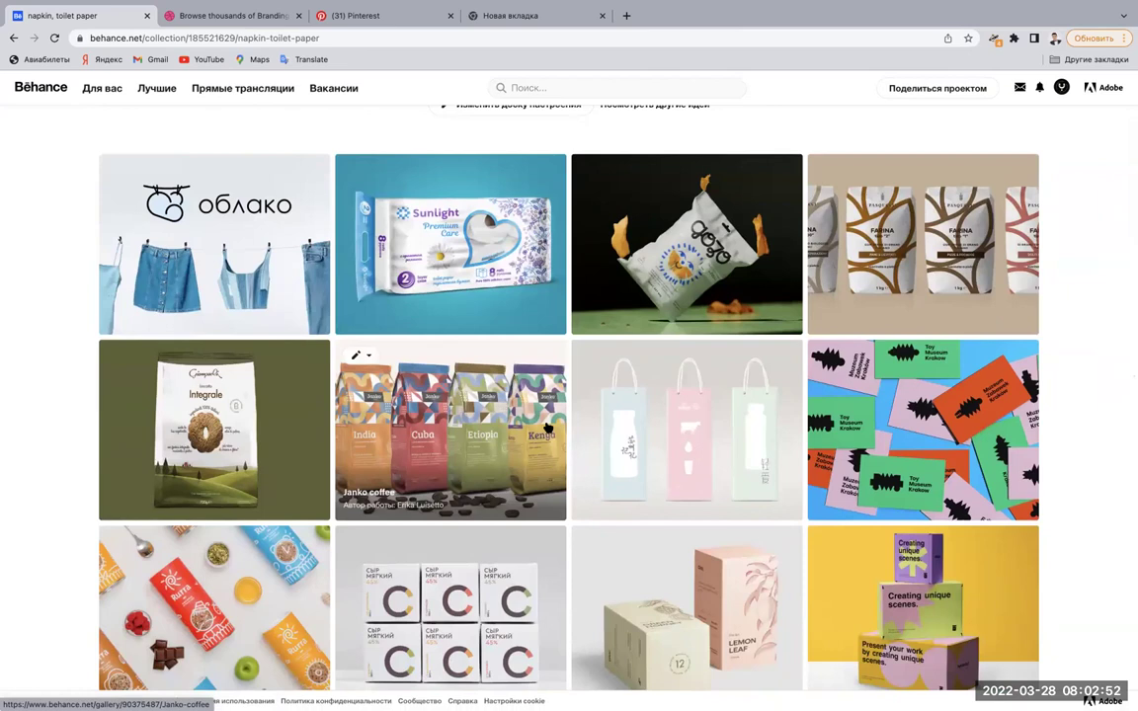
{"action": "scroll", "coordinate": [546, 426], "scroll_direction": "down", "scroll_amount": 2}
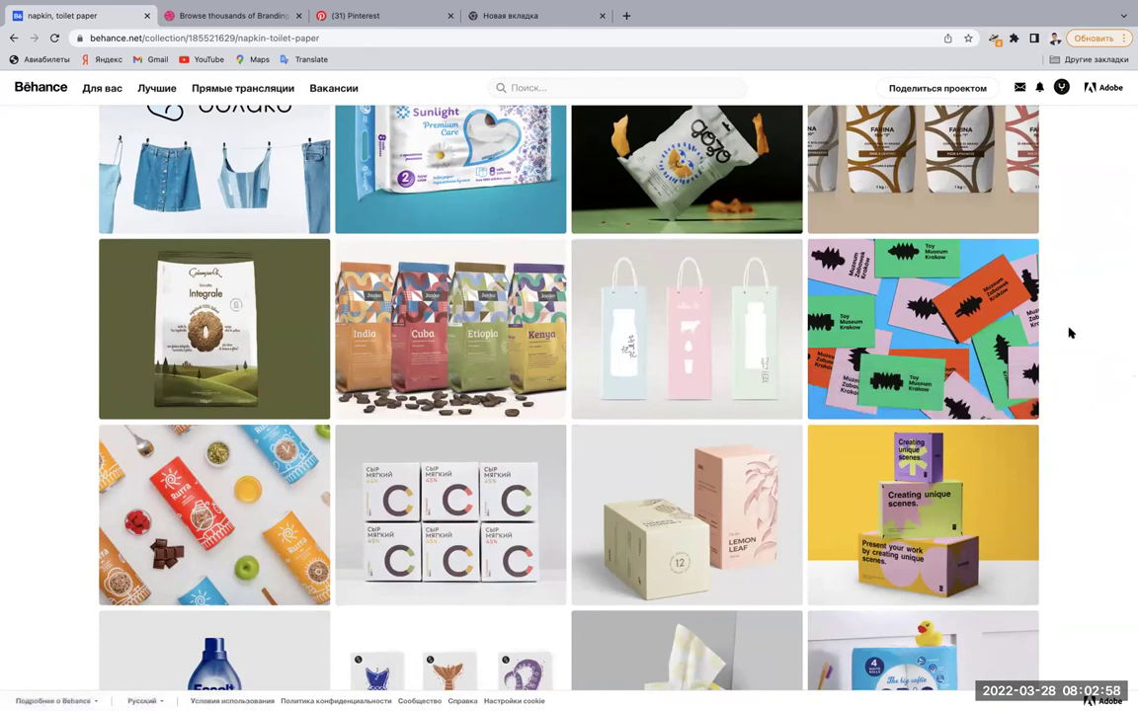
{"action": "scroll", "coordinate": [1056, 296], "scroll_direction": "down", "scroll_amount": 2}
{"action": "scroll", "coordinate": [1068, 333], "scroll_direction": "up", "scroll_amount": 1}
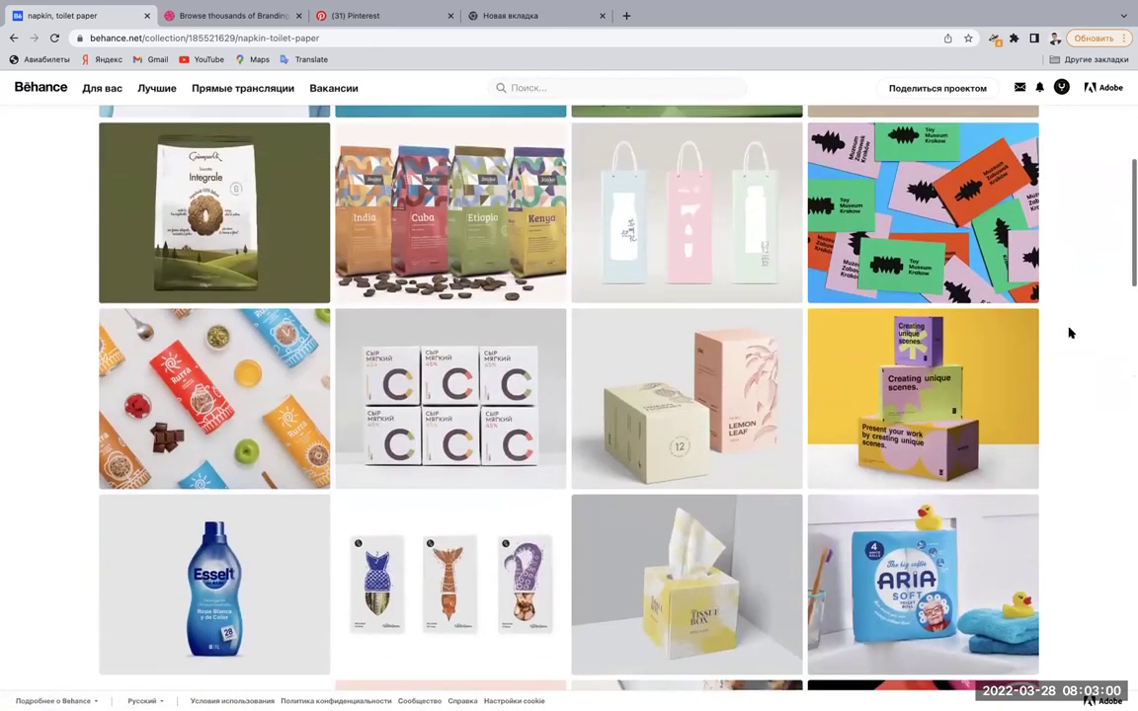
{"action": "scroll", "coordinate": [1068, 333], "scroll_direction": "down", "scroll_amount": 2}
{"action": "scroll", "coordinate": [1068, 333], "scroll_direction": "up", "scroll_amount": 3}
{"action": "scroll", "coordinate": [1069, 333], "scroll_direction": "up", "scroll_amount": 4}
{"action": "scroll", "coordinate": [1070, 329], "scroll_direction": "down", "scroll_amount": 2}
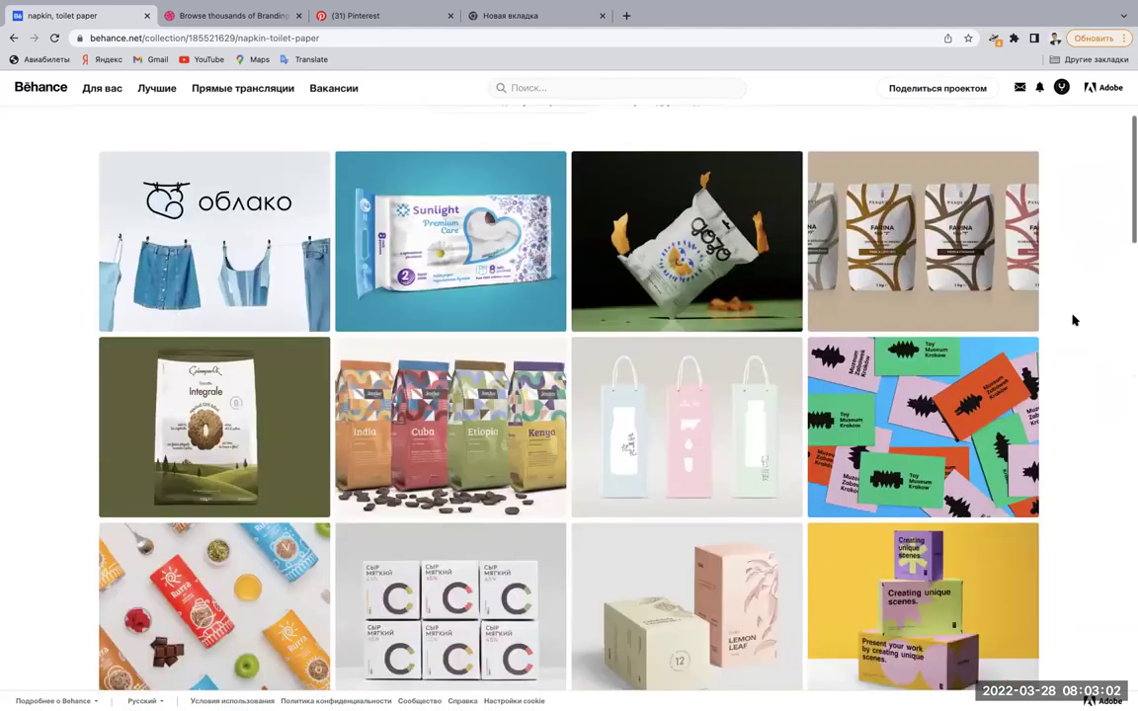
{"action": "scroll", "coordinate": [1071, 324], "scroll_direction": "down", "scroll_amount": 6}
{"action": "scroll", "coordinate": [1073, 320], "scroll_direction": "down", "scroll_amount": 4}
Open the Esselt kitchen-roll project and enlarge the toilet-paper and wet-wipes images.
{"action": "left_click", "coordinate": [425, 147]}
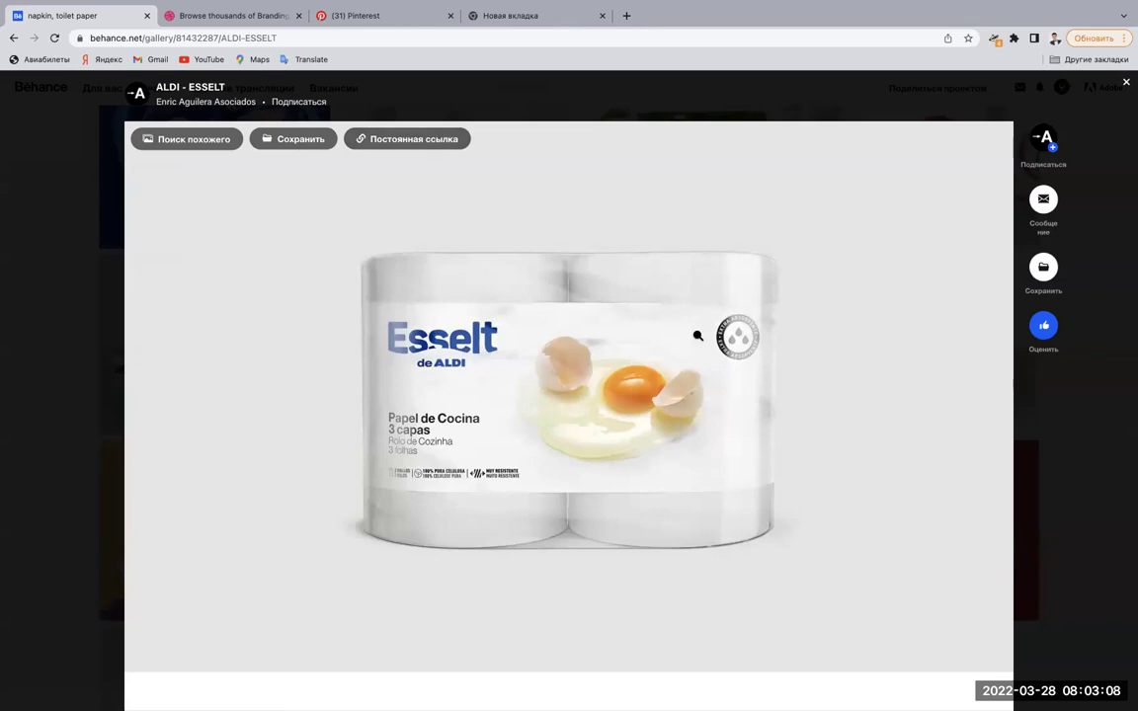
{"action": "scroll", "coordinate": [697, 336], "scroll_direction": "down", "scroll_amount": 5}
{"action": "scroll", "coordinate": [697, 336], "scroll_direction": "up", "scroll_amount": 5}
{"action": "scroll", "coordinate": [698, 336], "scroll_direction": "down", "scroll_amount": 5}
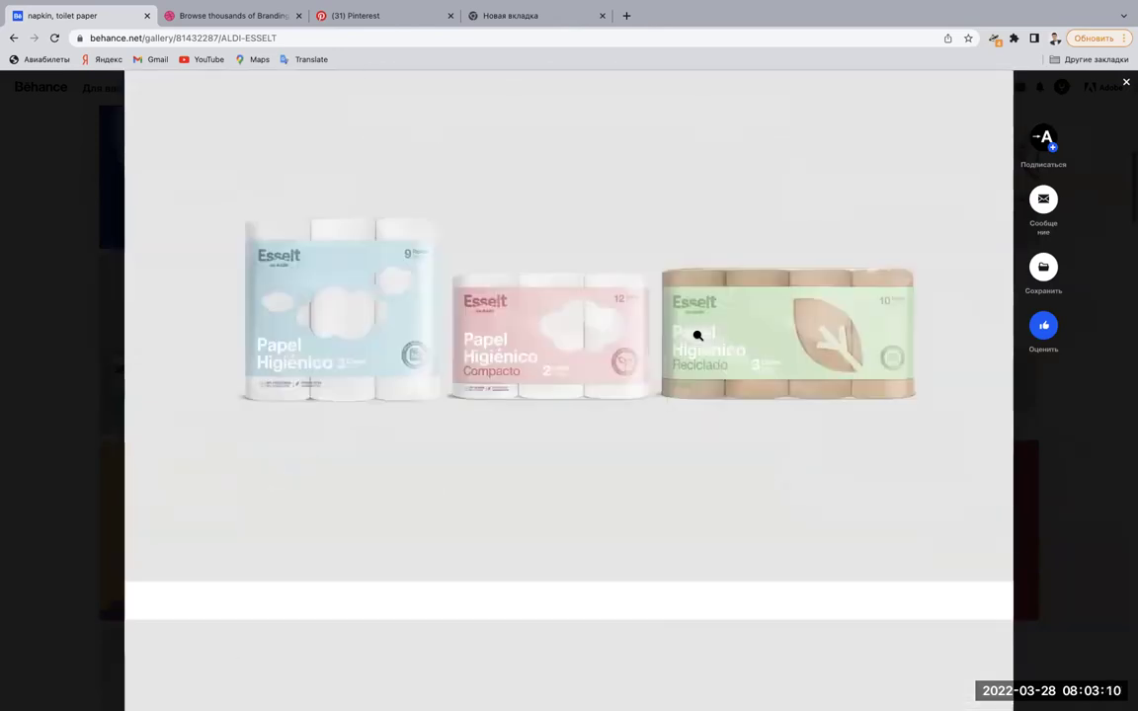
{"action": "scroll", "coordinate": [698, 336], "scroll_direction": "down", "scroll_amount": 2}
{"action": "left_click", "coordinate": [253, 213]}
{"action": "left_click", "coordinate": [383, 235]}
{"action": "scroll", "coordinate": [701, 244], "scroll_direction": "down", "scroll_amount": 5}
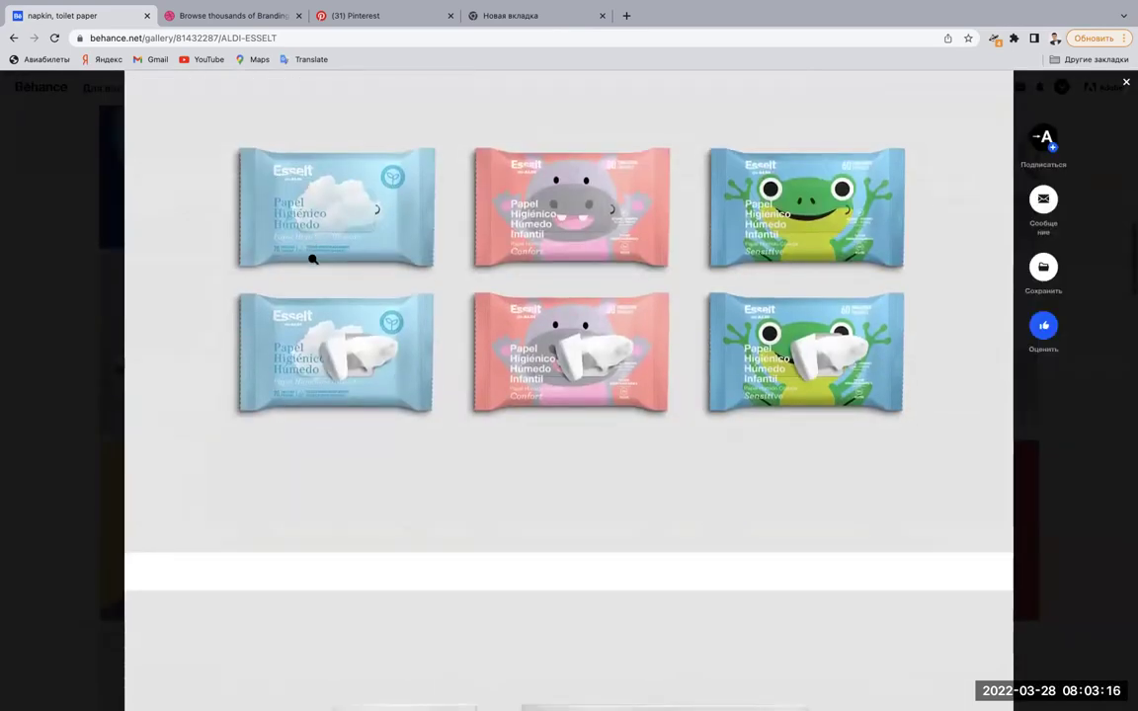
{"action": "left_click", "coordinate": [312, 258]}
{"action": "left_click", "coordinate": [312, 259]}
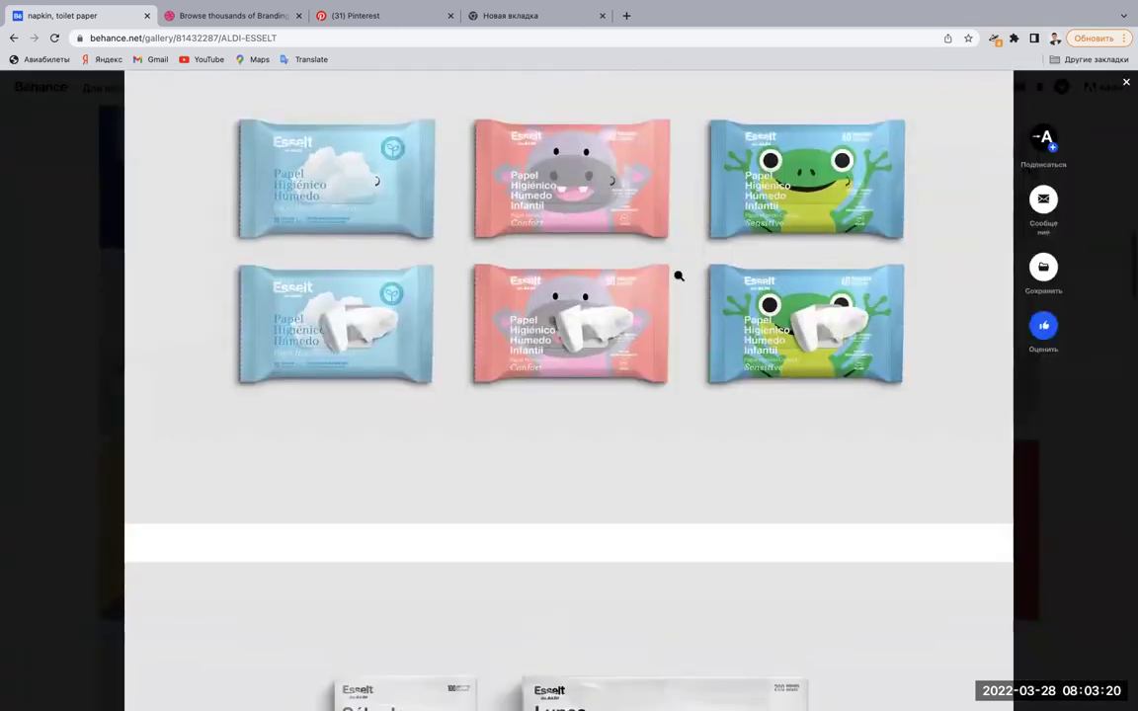
Look over the freezer-bag image in the ALDI project, then close it back to the board.
{"action": "scroll", "coordinate": [679, 275], "scroll_direction": "down", "scroll_amount": 3}
{"action": "scroll", "coordinate": [679, 276], "scroll_direction": "up", "scroll_amount": 5}
{"action": "scroll", "coordinate": [678, 275], "scroll_direction": "down", "scroll_amount": 1}
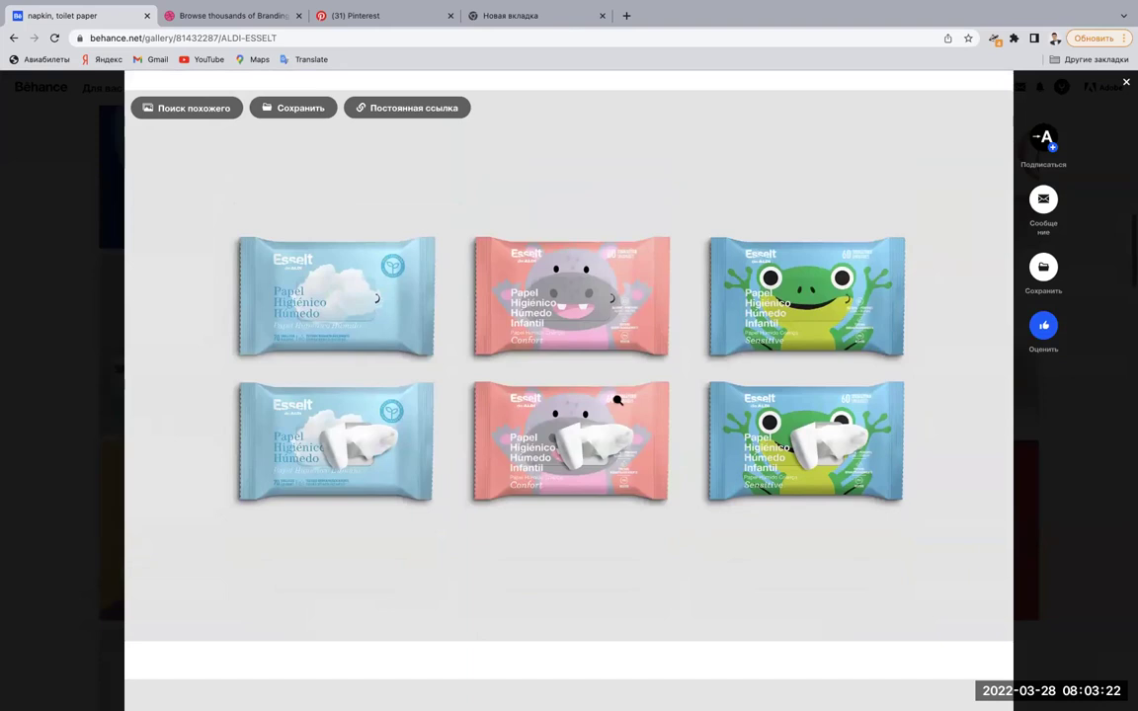
{"action": "scroll", "coordinate": [297, 324], "scroll_direction": "down", "scroll_amount": 2}
{"action": "scroll", "coordinate": [288, 307], "scroll_direction": "down", "scroll_amount": 2}
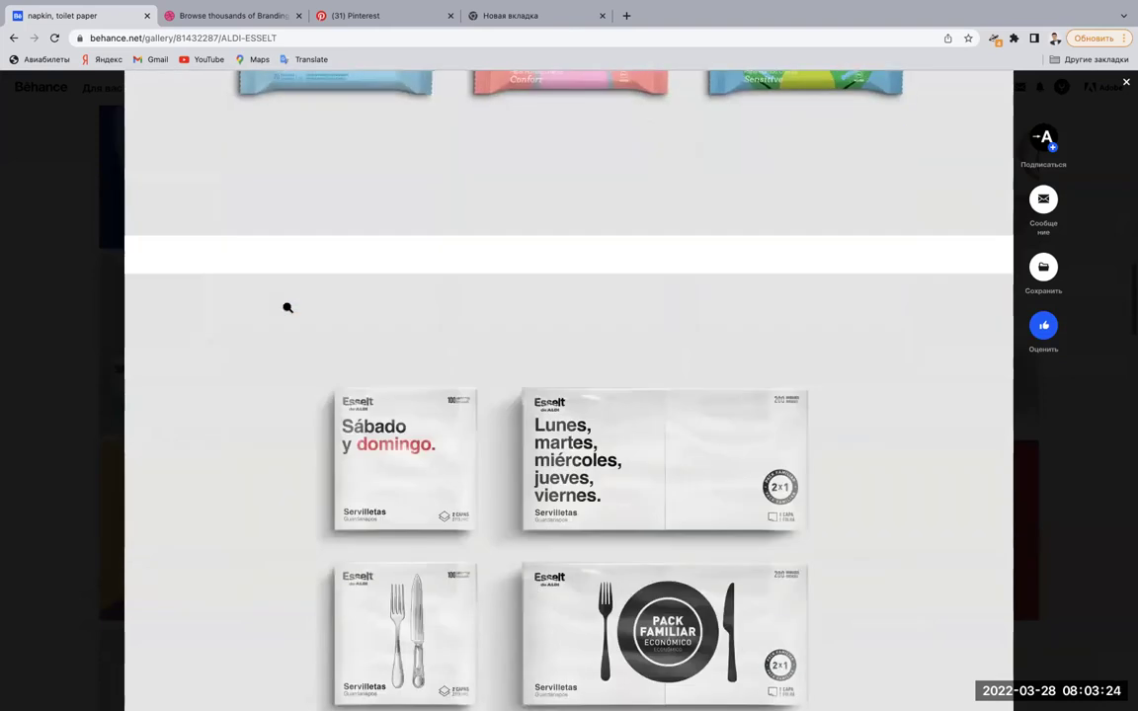
{"action": "scroll", "coordinate": [287, 307], "scroll_direction": "down", "scroll_amount": 1}
{"action": "scroll", "coordinate": [287, 308], "scroll_direction": "down", "scroll_amount": 3}
{"action": "scroll", "coordinate": [288, 307], "scroll_direction": "down", "scroll_amount": 4}
{"action": "scroll", "coordinate": [287, 307], "scroll_direction": "down", "scroll_amount": 3}
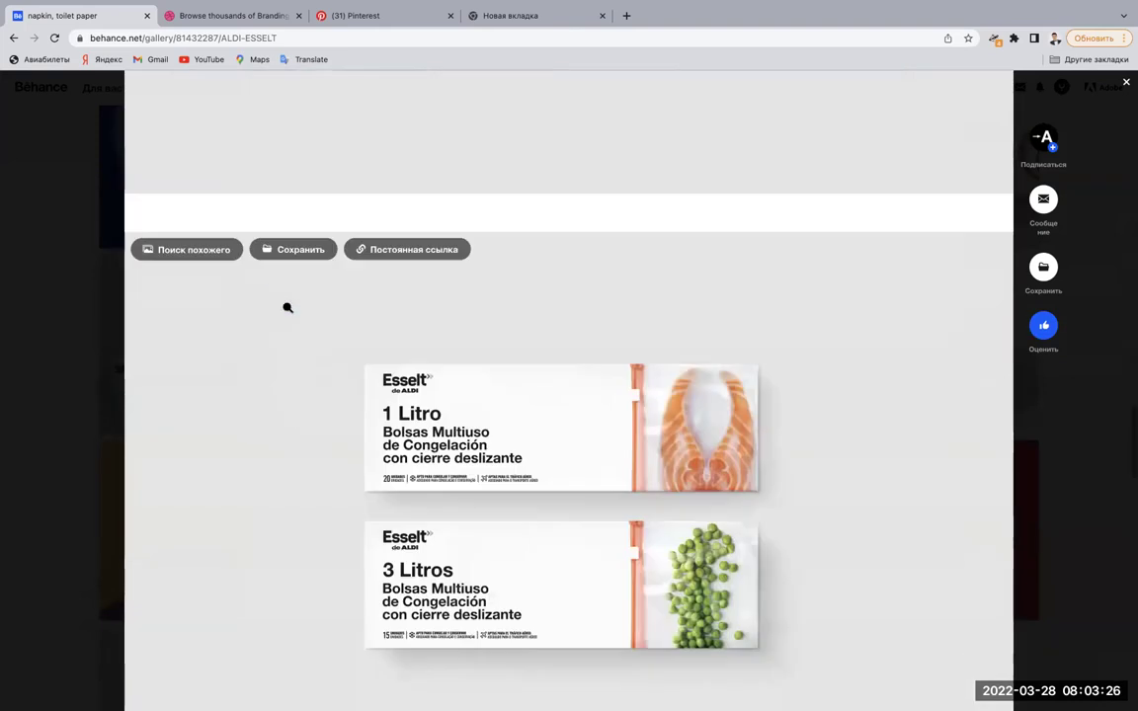
{"action": "scroll", "coordinate": [288, 307], "scroll_direction": "down", "scroll_amount": 3}
{"action": "right_click", "coordinate": [287, 305]}
{"action": "left_click", "coordinate": [151, 336]}
{"action": "scroll", "coordinate": [151, 331], "scroll_direction": "down", "scroll_amount": 3}
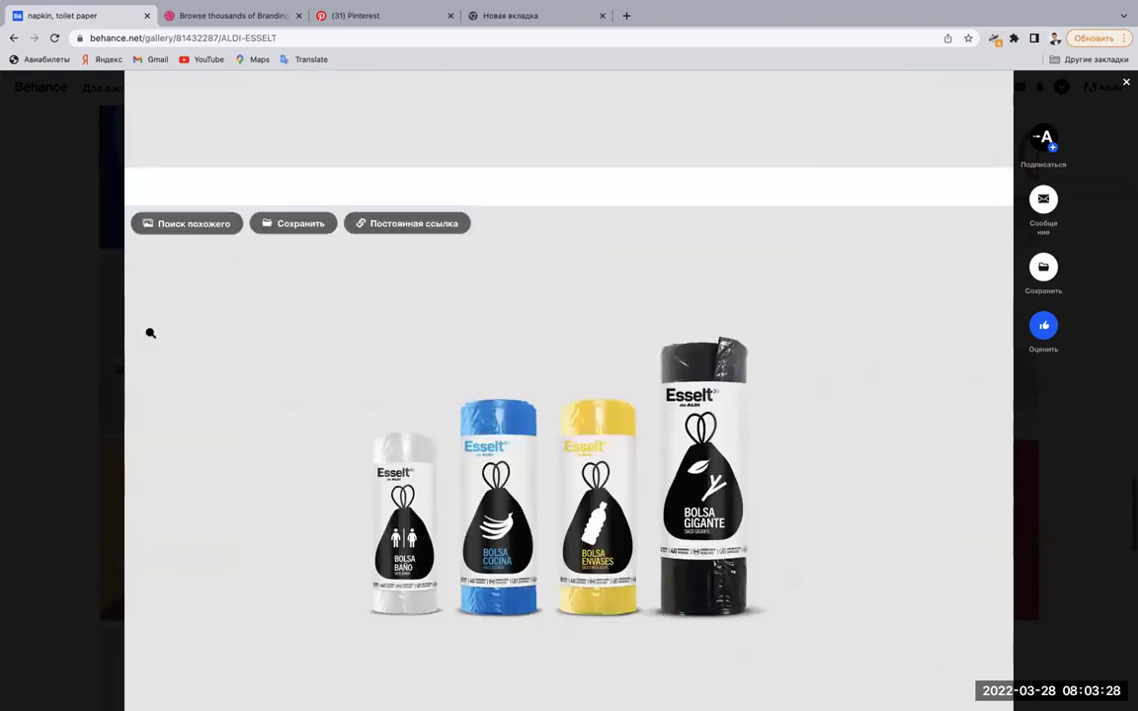
{"action": "scroll", "coordinate": [150, 331], "scroll_direction": "down", "scroll_amount": 3}
{"action": "scroll", "coordinate": [150, 331], "scroll_direction": "up", "scroll_amount": 3}
{"action": "scroll", "coordinate": [150, 333], "scroll_direction": "up", "scroll_amount": 10}
{"action": "scroll", "coordinate": [150, 333], "scroll_direction": "up", "scroll_amount": 5}
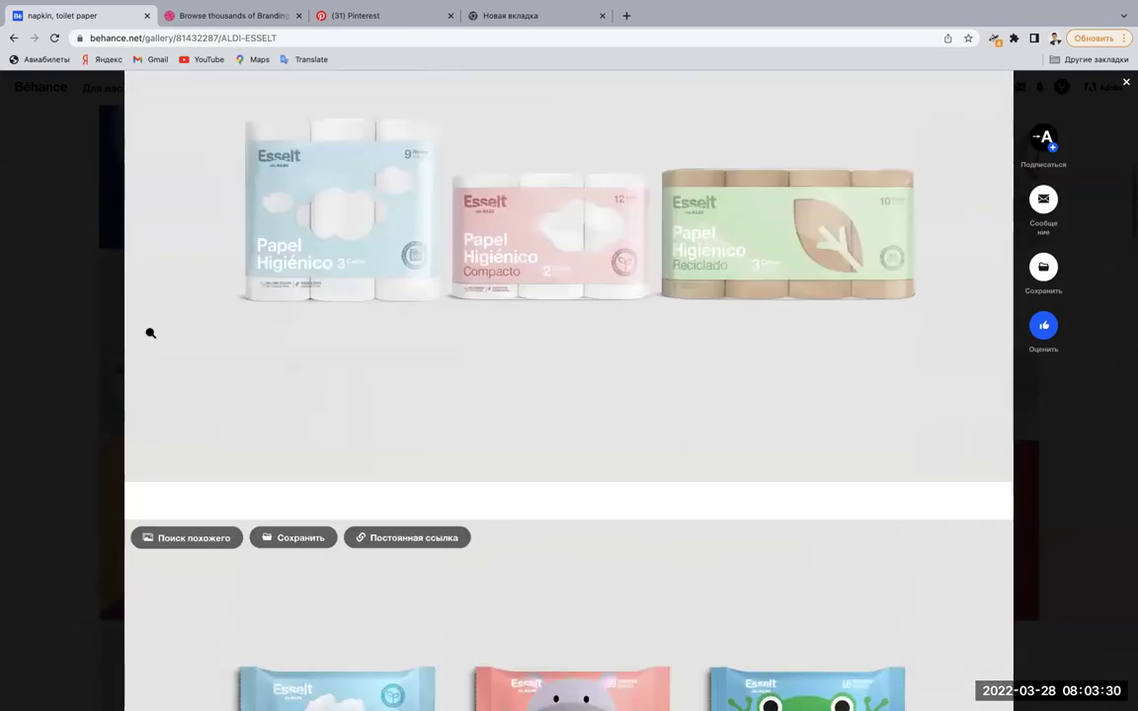
{"action": "scroll", "coordinate": [148, 330], "scroll_direction": "up", "scroll_amount": 5}
{"action": "scroll", "coordinate": [148, 330], "scroll_direction": "up", "scroll_amount": 2}
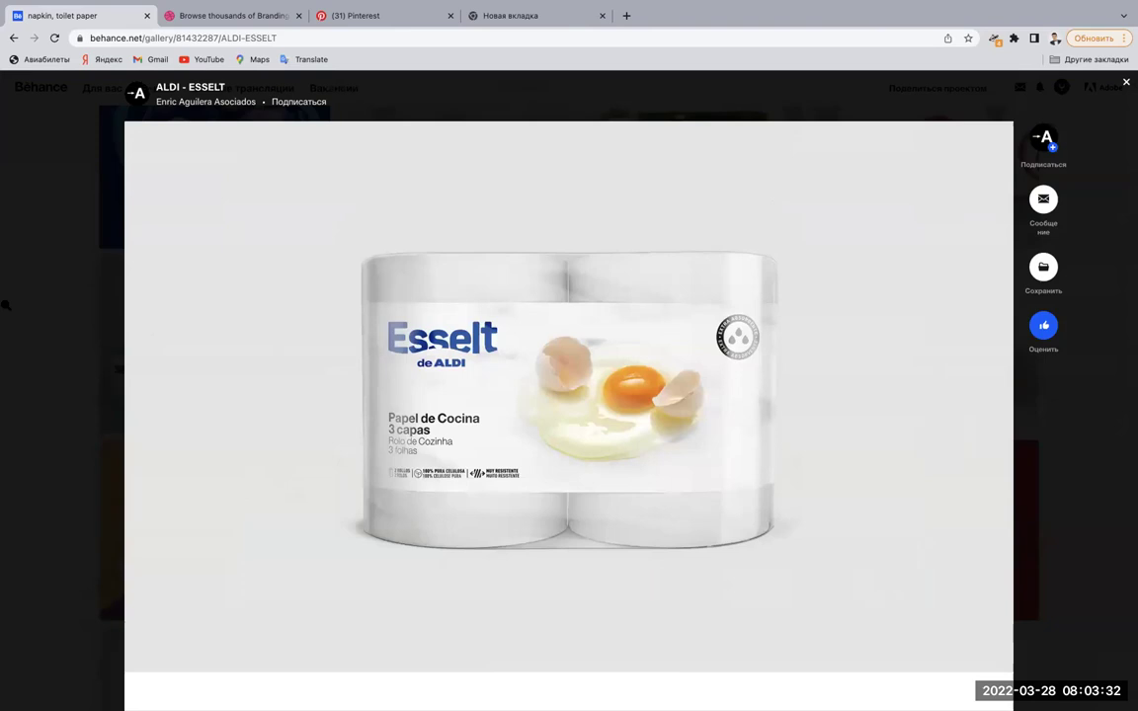
{"action": "left_click", "coordinate": [33, 307]}
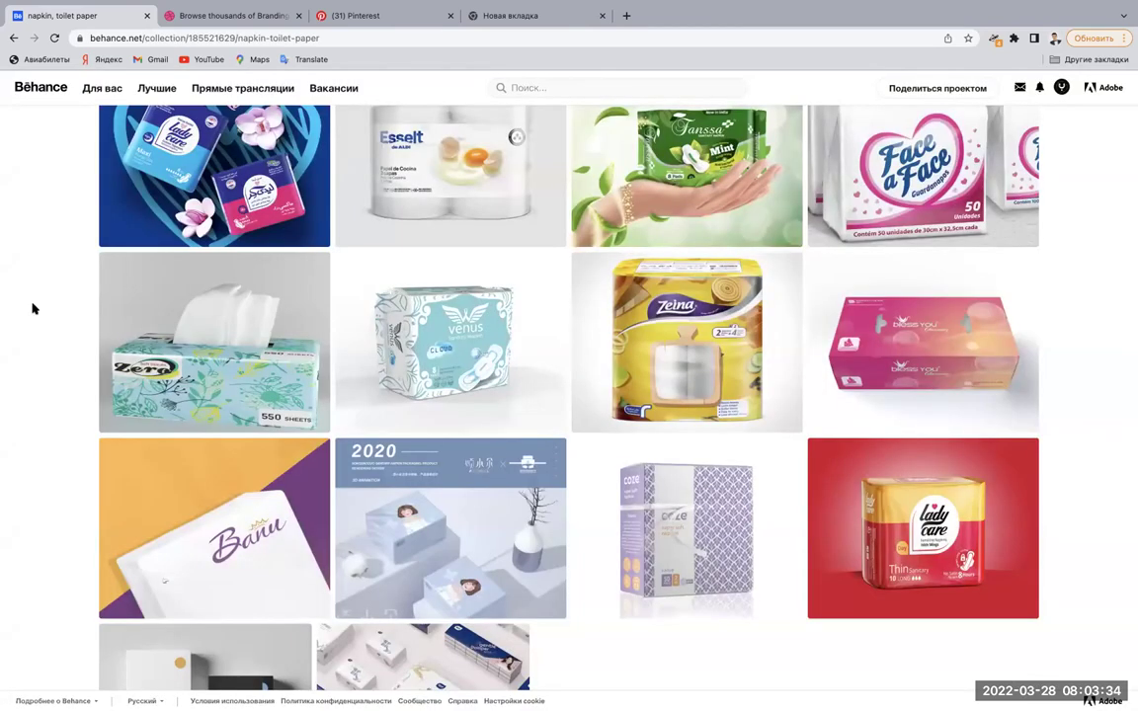
Glance at the Pinterest and Dribbble tabs, then return to the napkin, toilet paper board.
{"action": "scroll", "coordinate": [33, 308], "scroll_direction": "up", "scroll_amount": 5}
{"action": "scroll", "coordinate": [33, 308], "scroll_direction": "up", "scroll_amount": 3}
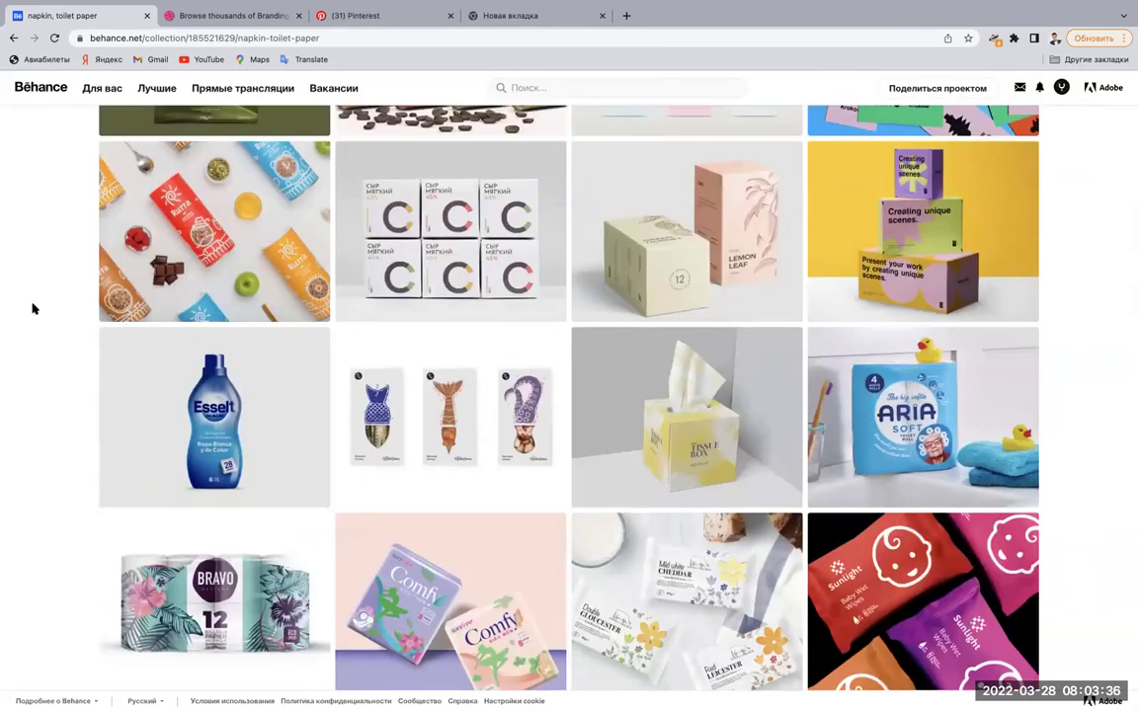
{"action": "scroll", "coordinate": [32, 308], "scroll_direction": "up", "scroll_amount": 2}
{"action": "scroll", "coordinate": [33, 308], "scroll_direction": "up", "scroll_amount": 4}
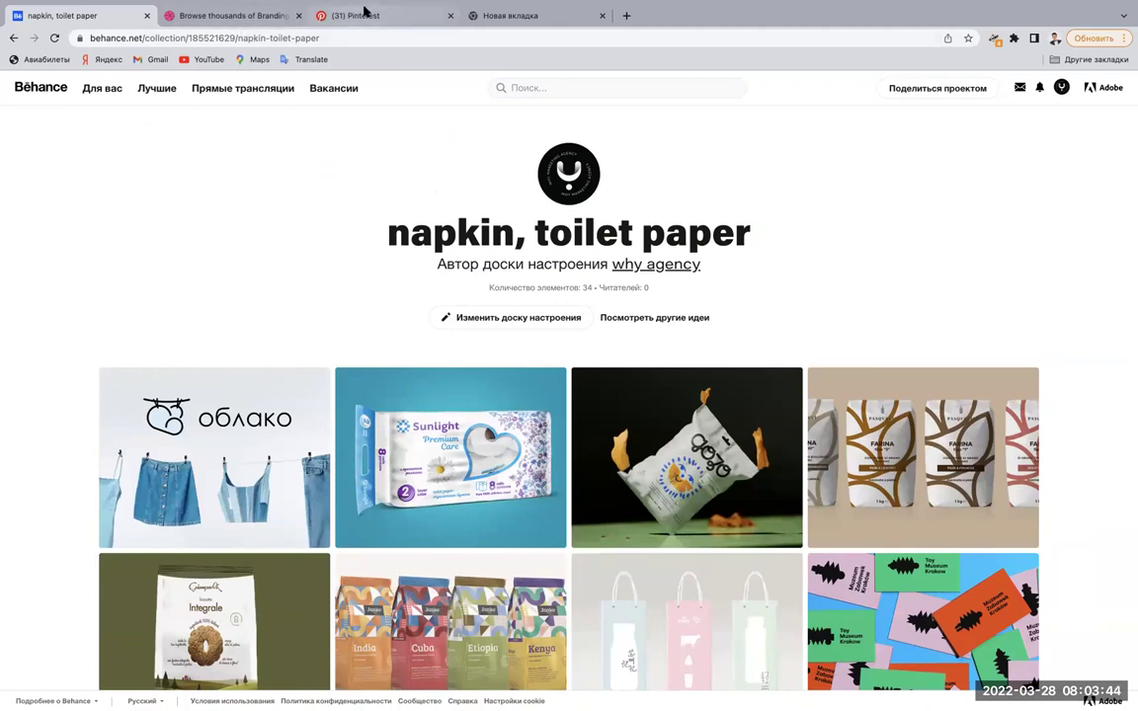
{"action": "left_click", "coordinate": [364, 12]}
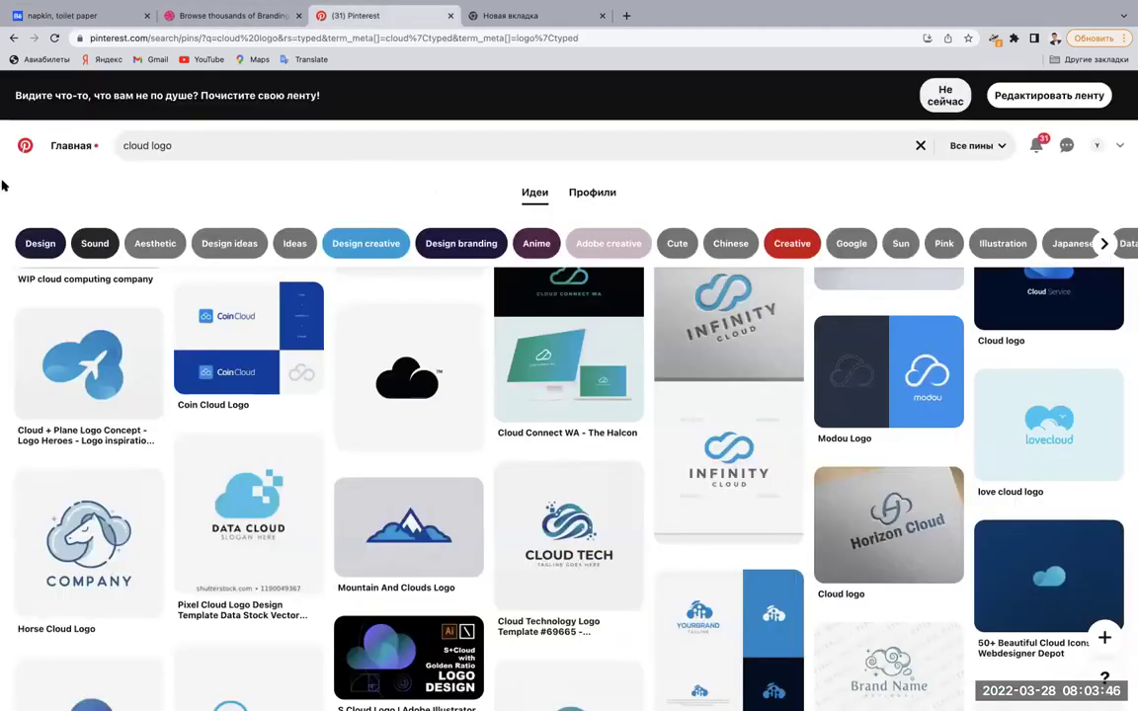
{"action": "left_click", "coordinate": [231, 17]}
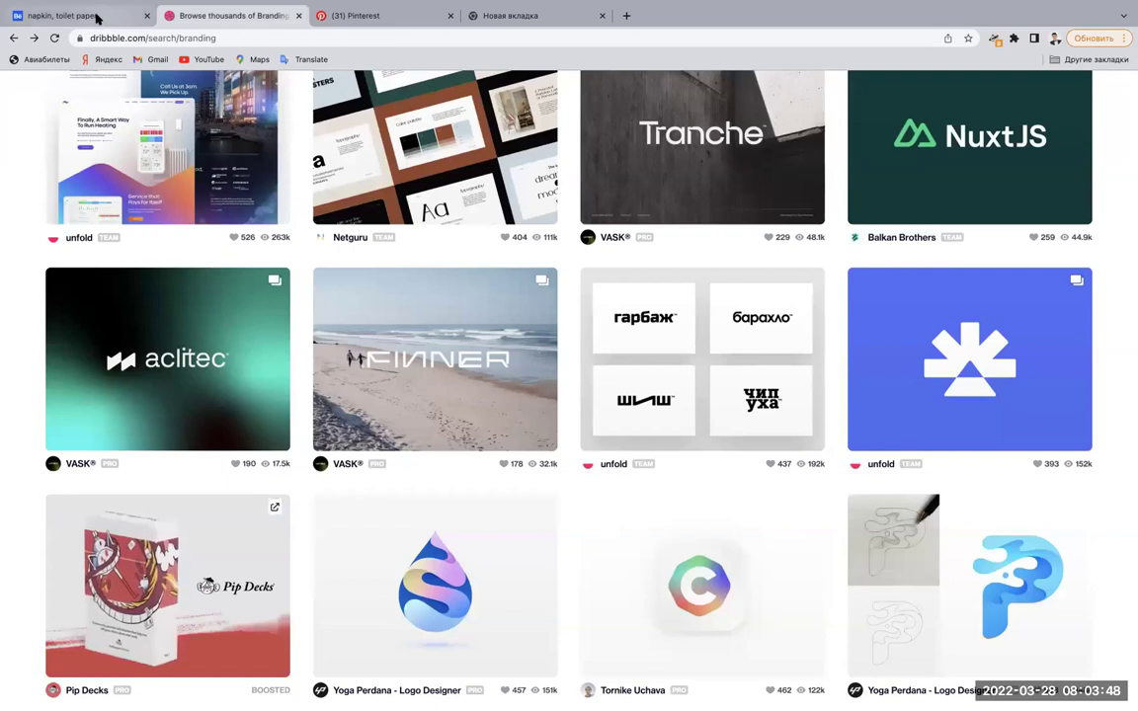
{"action": "left_click", "coordinate": [96, 17]}
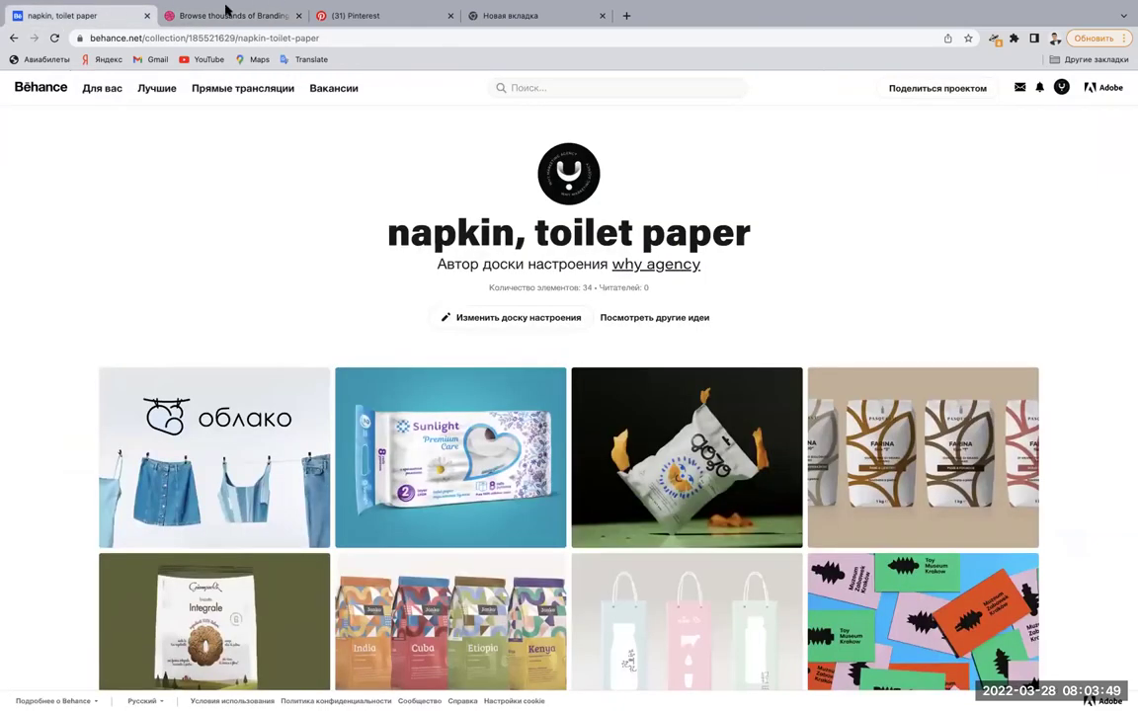
Leave the Esselt project for the Behance home feed, then switch to Dribbble's branding results.
{"action": "left_click", "coordinate": [14, 39]}
{"action": "left_click", "coordinate": [14, 39]}
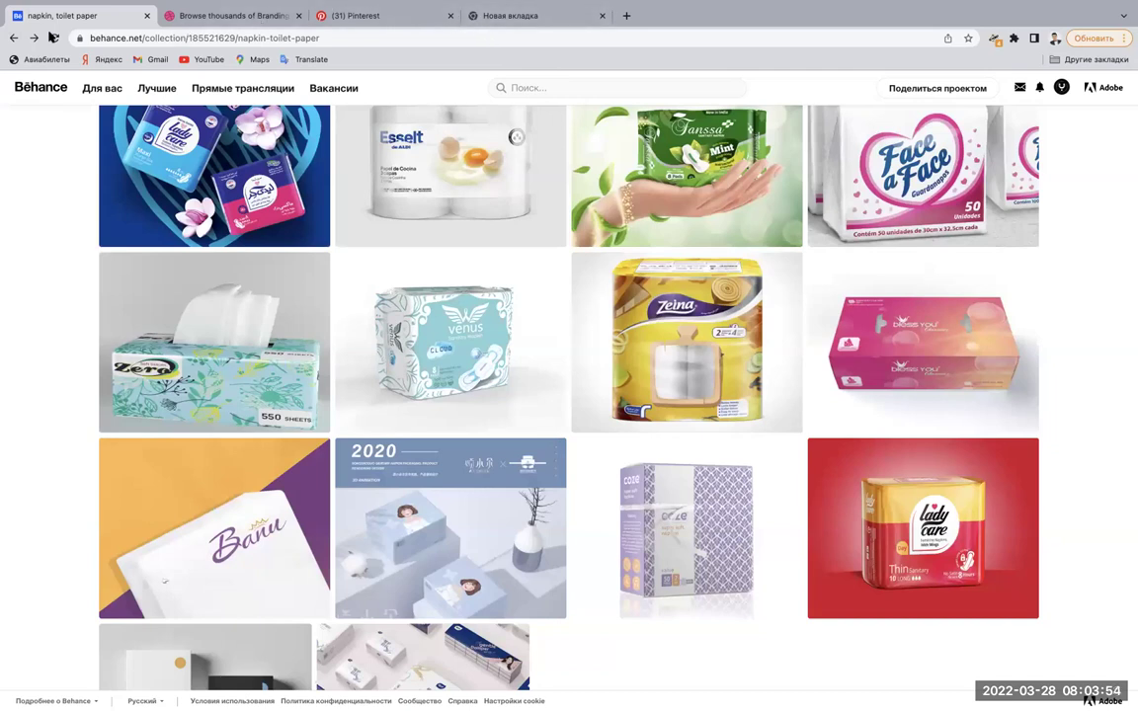
{"action": "left_click", "coordinate": [30, 87]}
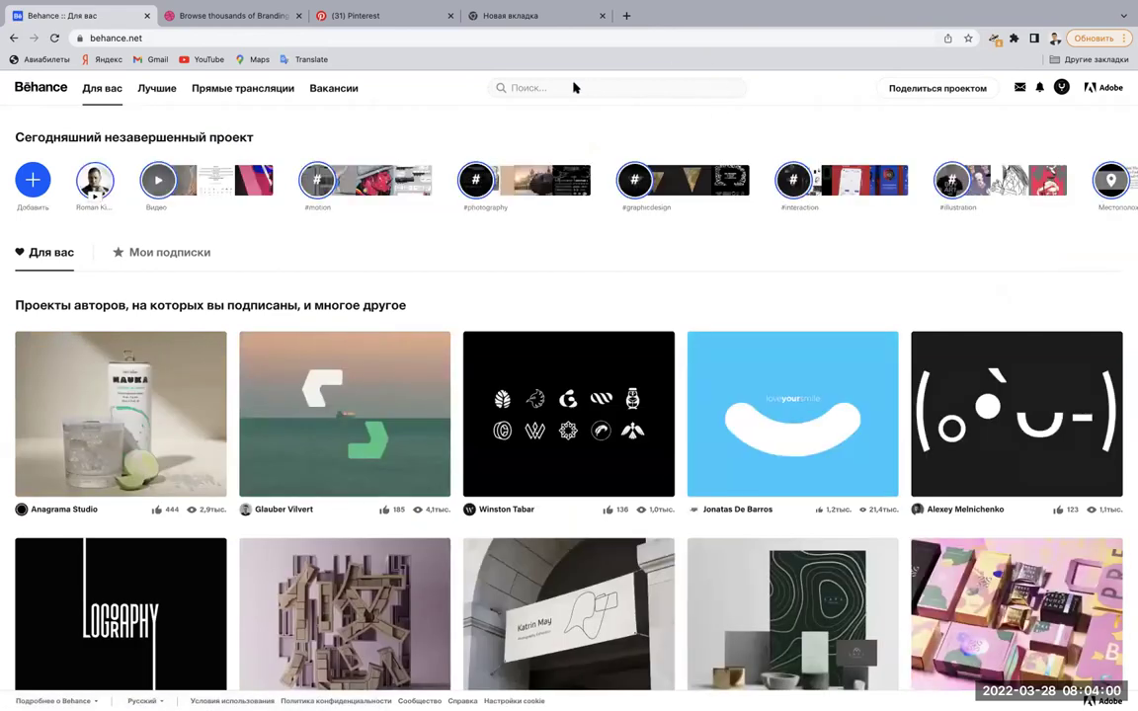
{"action": "left_click", "coordinate": [574, 84]}
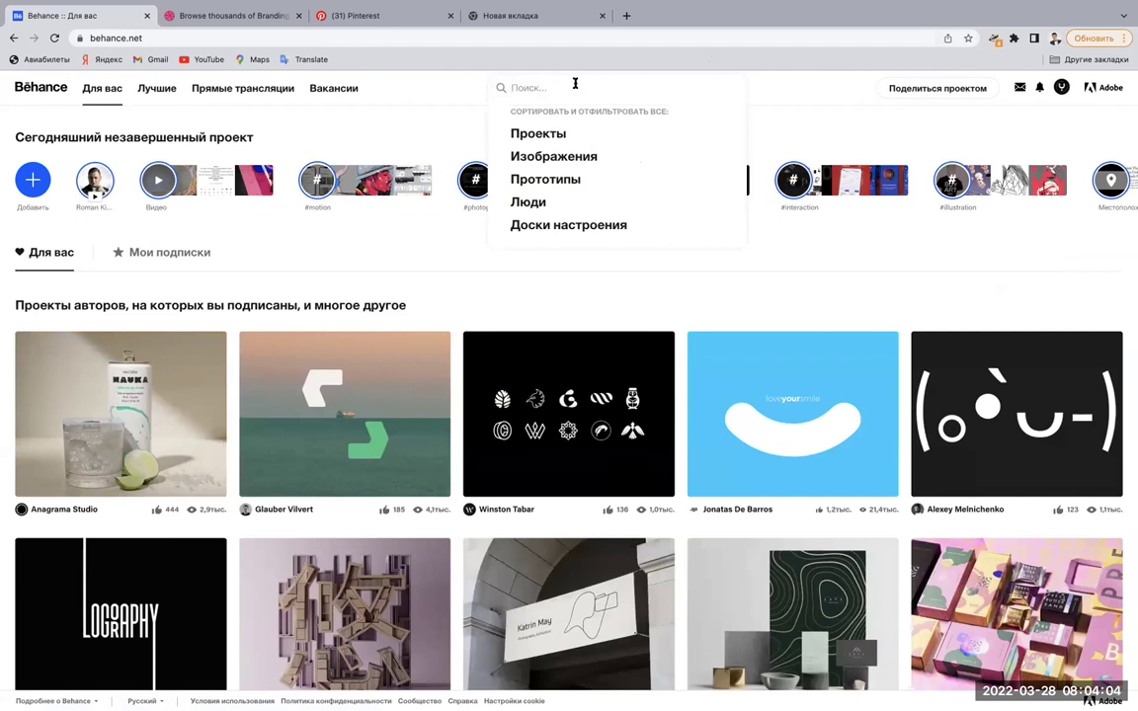
{"action": "left_click", "coordinate": [249, 16]}
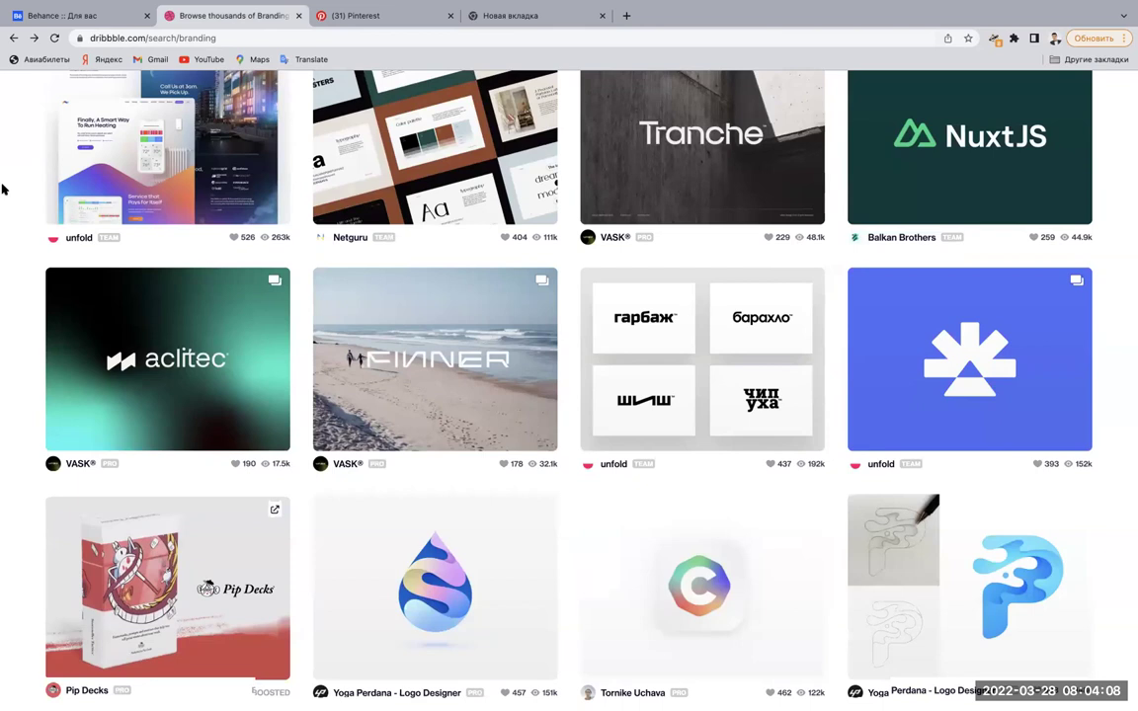
{"action": "scroll", "coordinate": [4, 186], "scroll_direction": "up", "scroll_amount": 15}
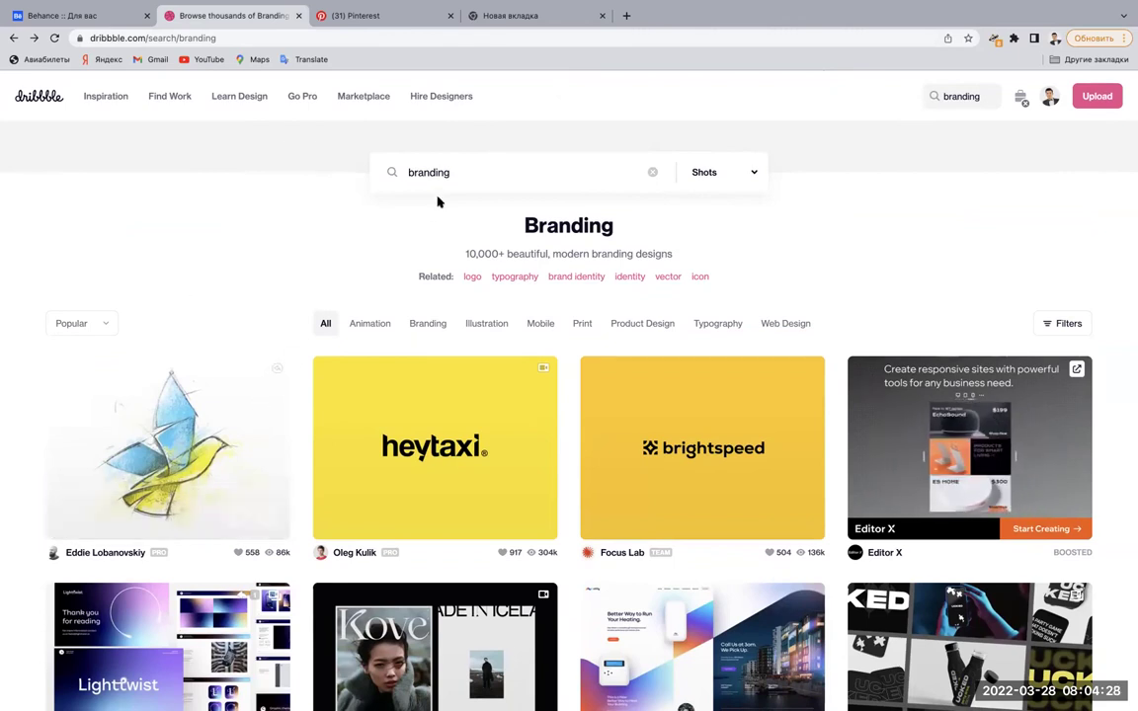
{"action": "scroll", "coordinate": [4, 549], "scroll_direction": "down", "scroll_amount": 3}
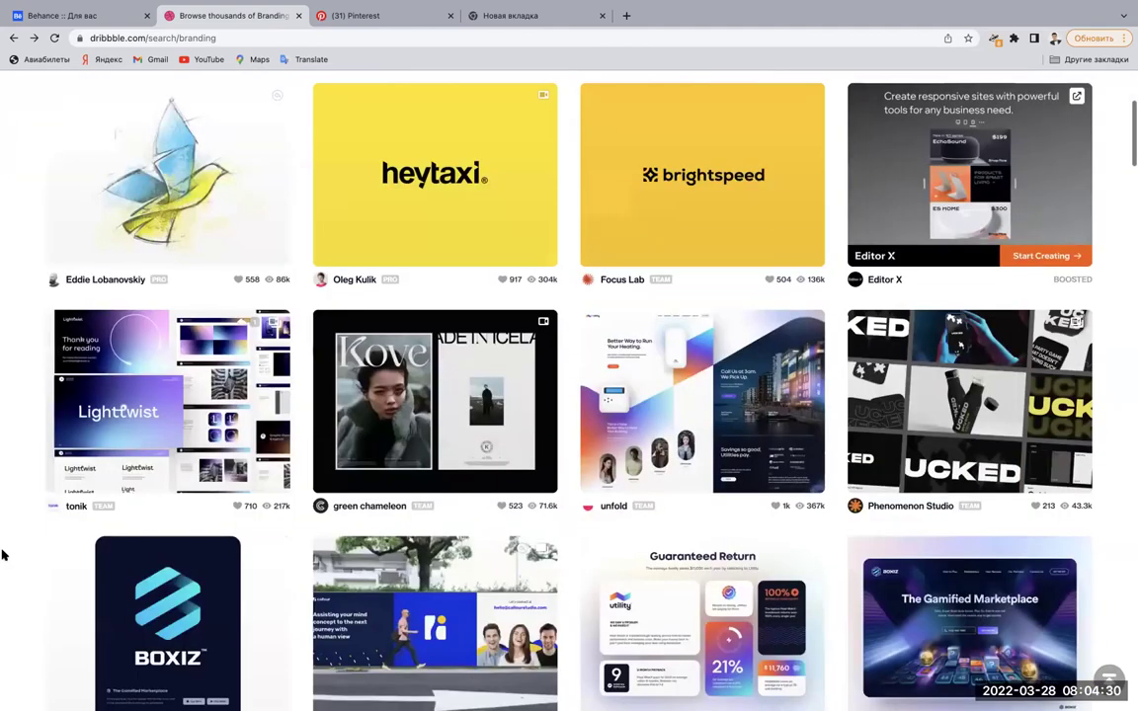
{"action": "scroll", "coordinate": [4, 551], "scroll_direction": "down", "scroll_amount": 3}
{"action": "scroll", "coordinate": [3, 555], "scroll_direction": "down", "scroll_amount": 7}
{"action": "scroll", "coordinate": [3, 555], "scroll_direction": "up", "scroll_amount": 15}
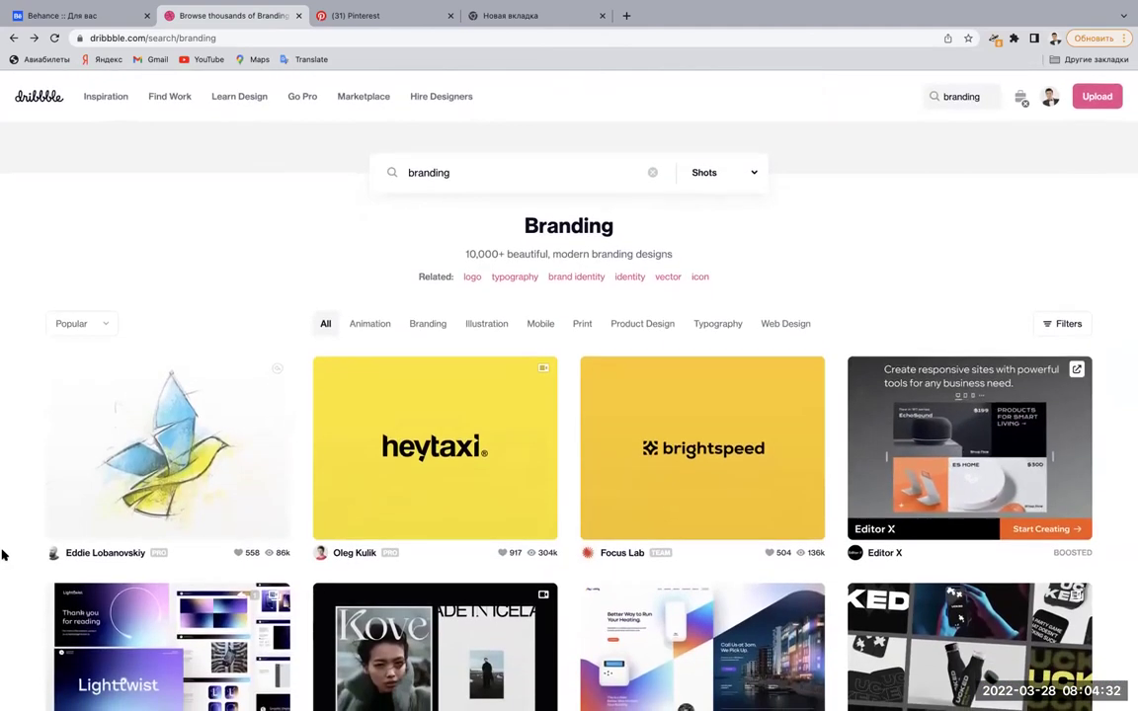
{"action": "double_click", "coordinate": [470, 182]}
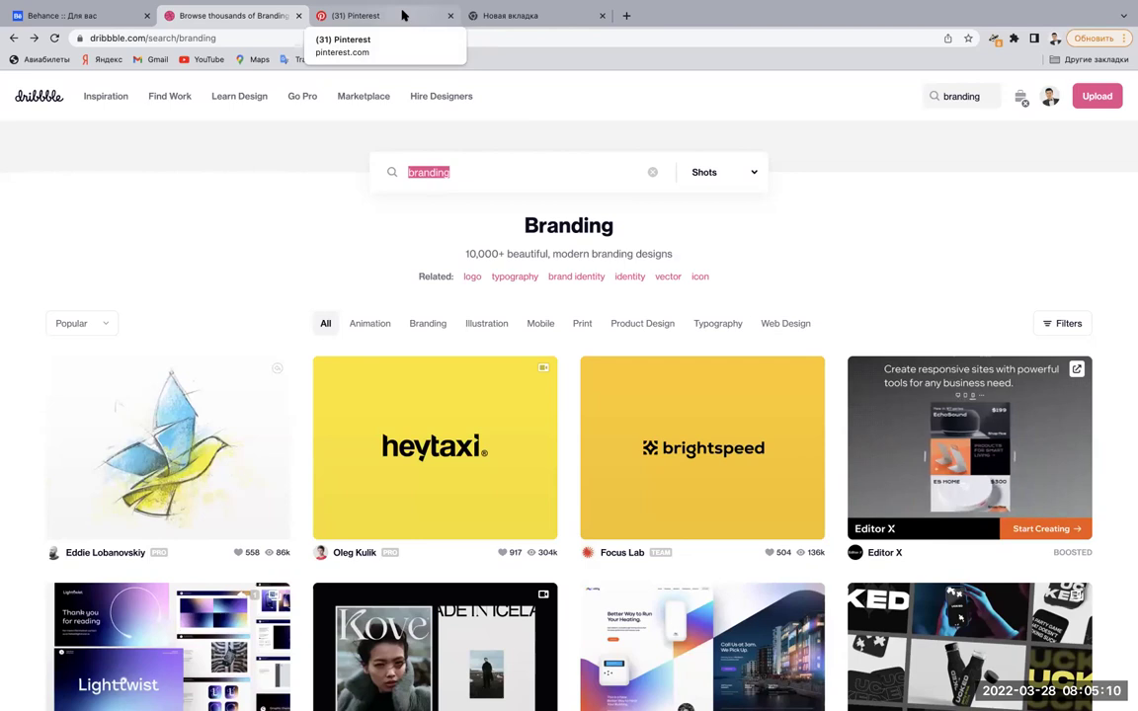
Bring up the Pinterest cloud logo pins, briefly checking the search suggestions.
{"action": "left_click", "coordinate": [403, 14]}
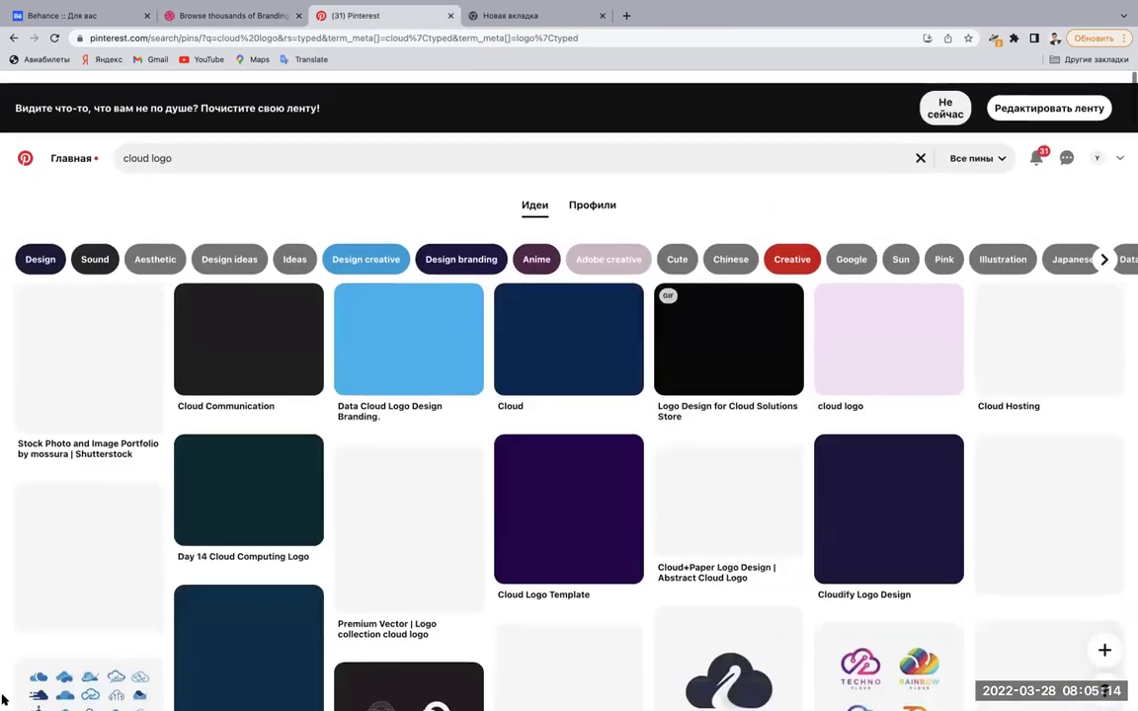
{"action": "left_click", "coordinate": [283, 147]}
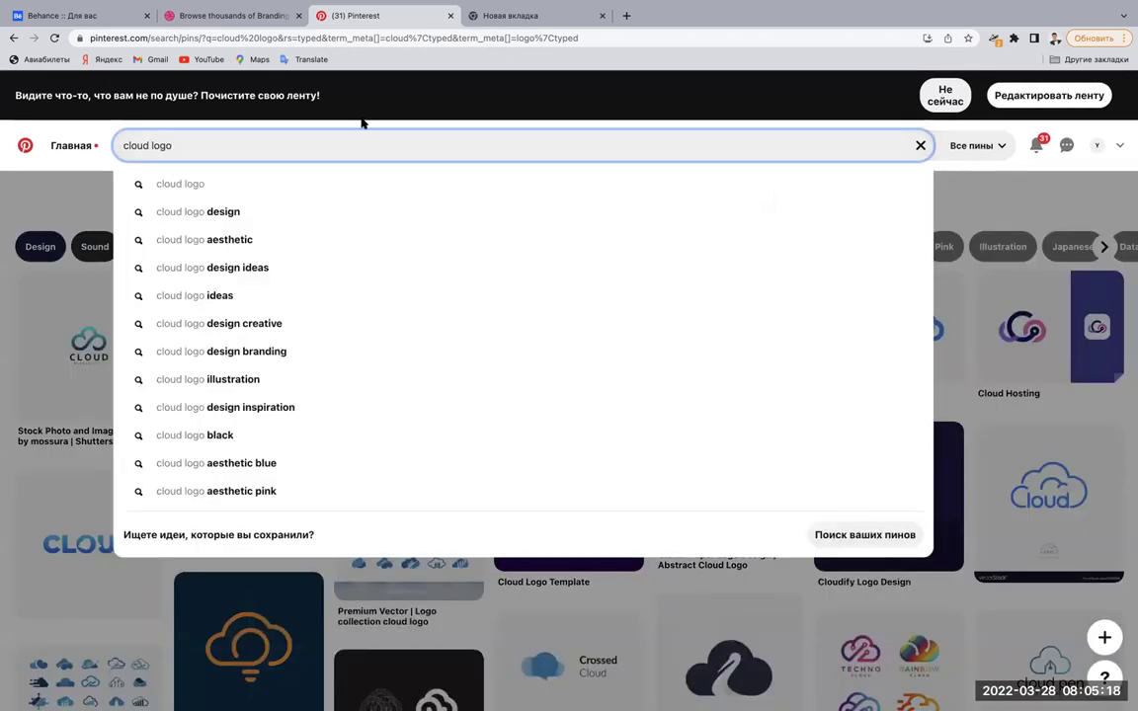
{"action": "left_click", "coordinate": [361, 123]}
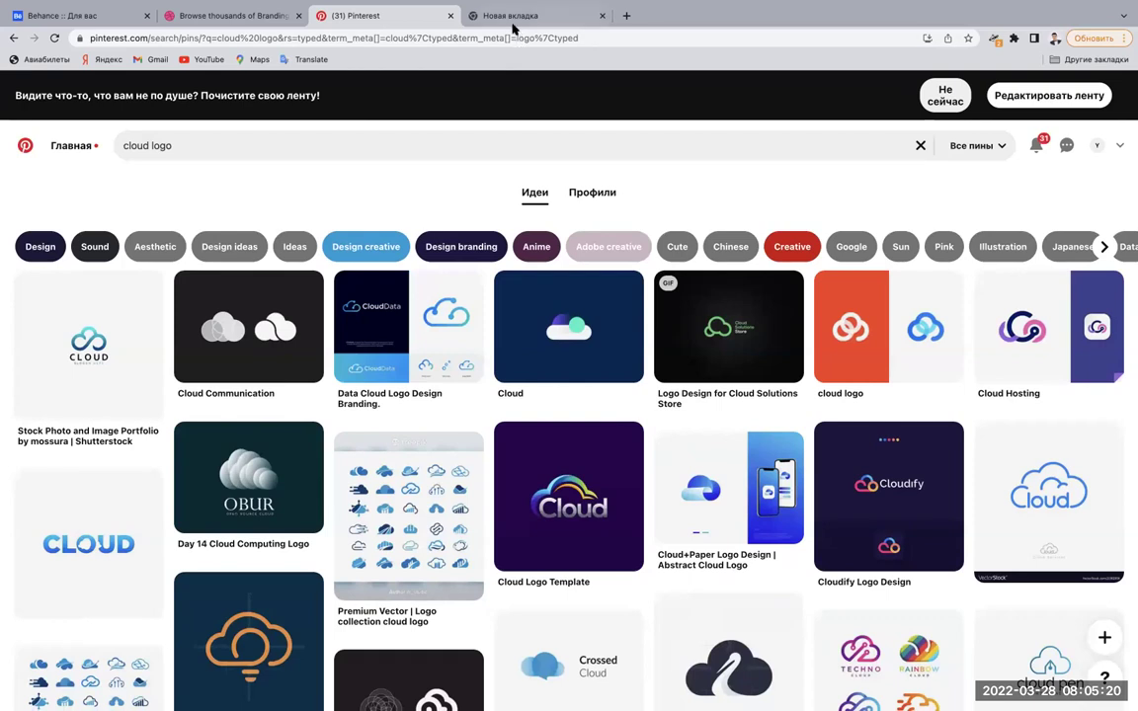
{"action": "left_click", "coordinate": [512, 29]}
Search Google for 'cloud logo' and show only the image results.
{"action": "left_click", "coordinate": [444, 271]}
{"action": "type", "text": "clo"}
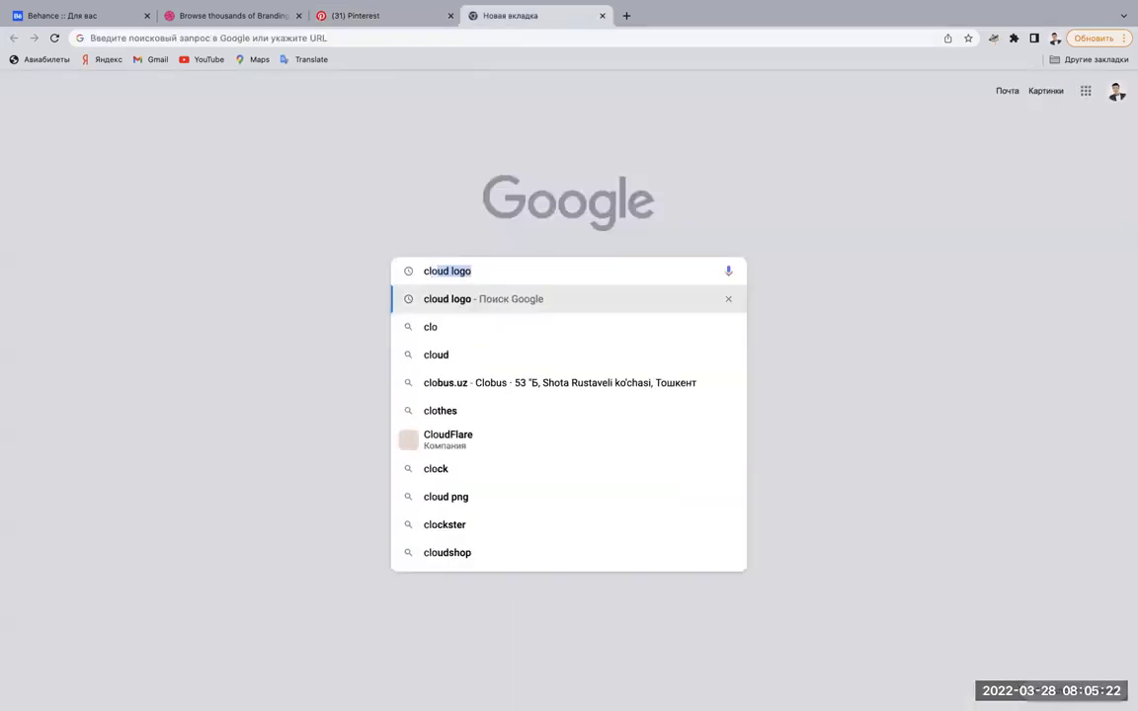
{"action": "type", "text": "ud logo"}
{"action": "key", "text": "Return"}
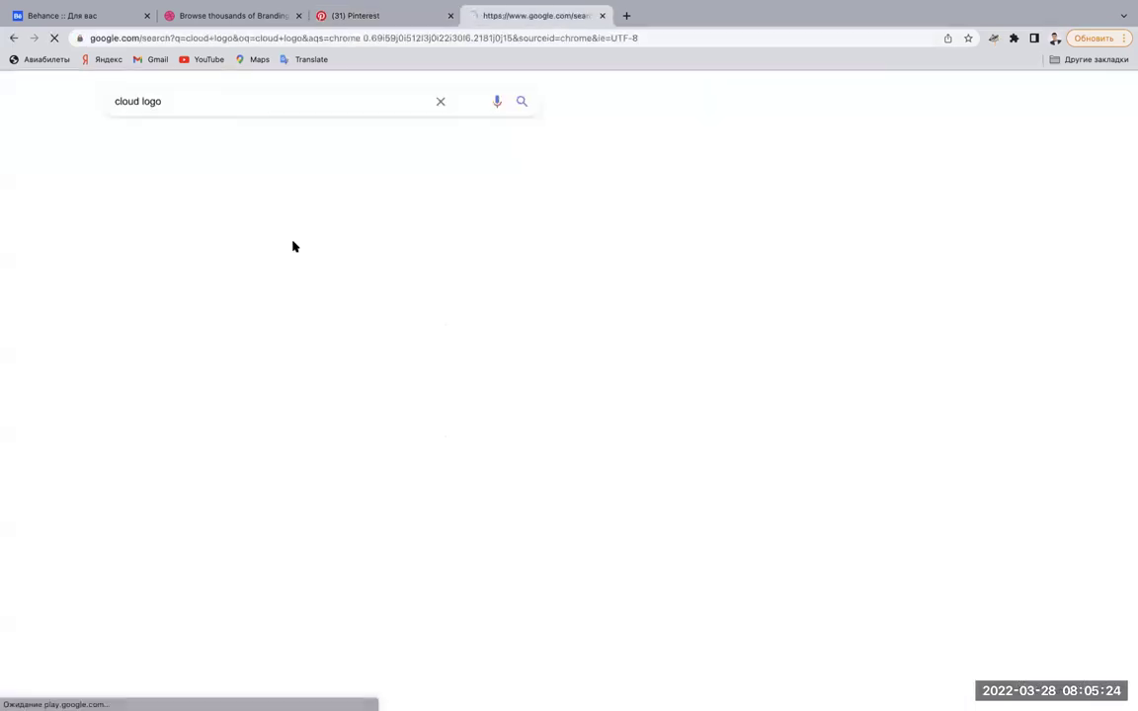
{"action": "left_click", "coordinate": [172, 144]}
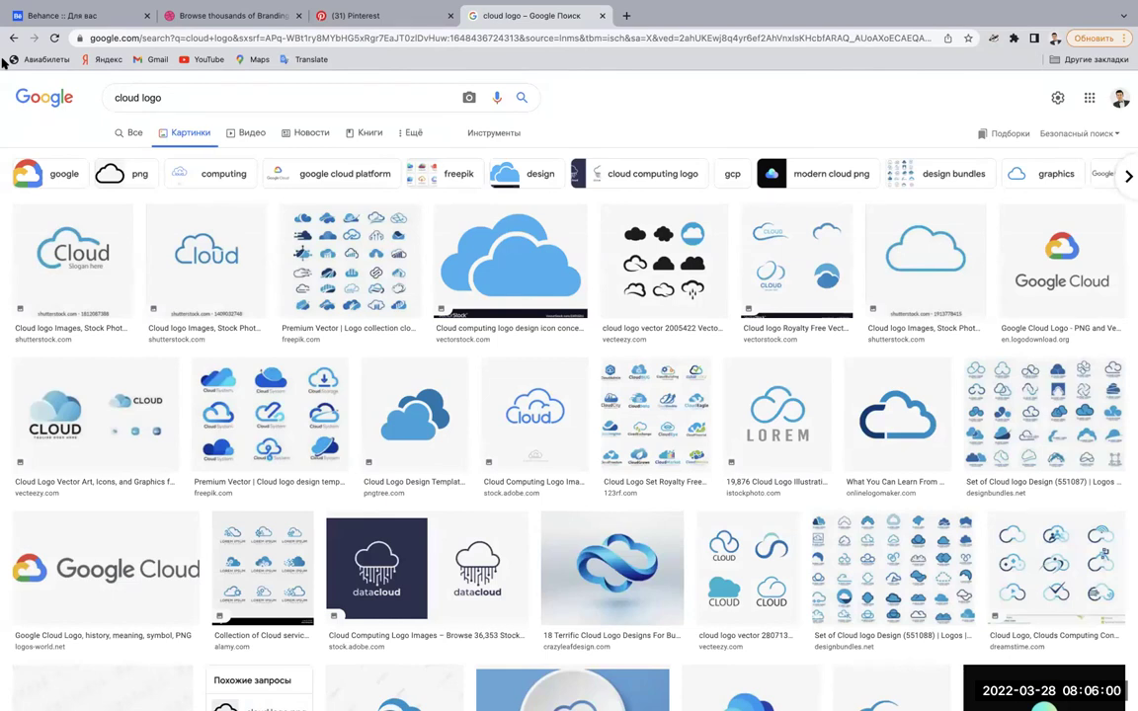
{"action": "double_click", "coordinate": [125, 101]}
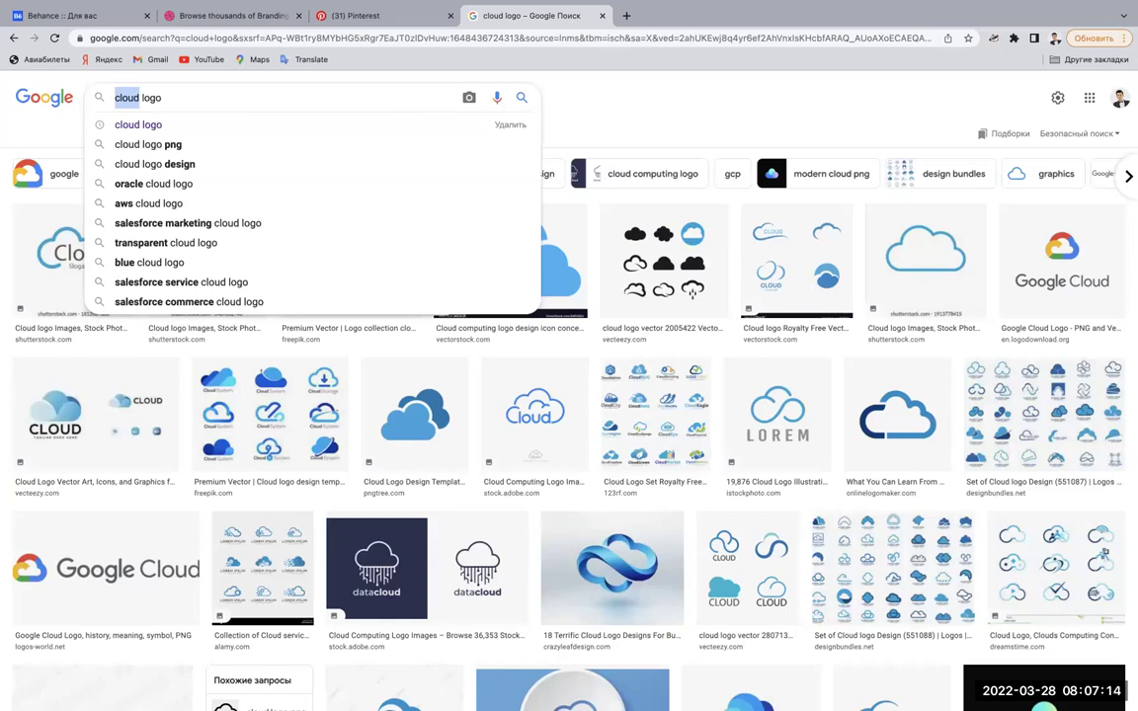
Change the Google Images query to 'smile logo' and scroll through the smiley results.
{"action": "type", "text": "sma"}
{"action": "key", "text": "BackSpace"}
{"action": "type", "text": "ole"}
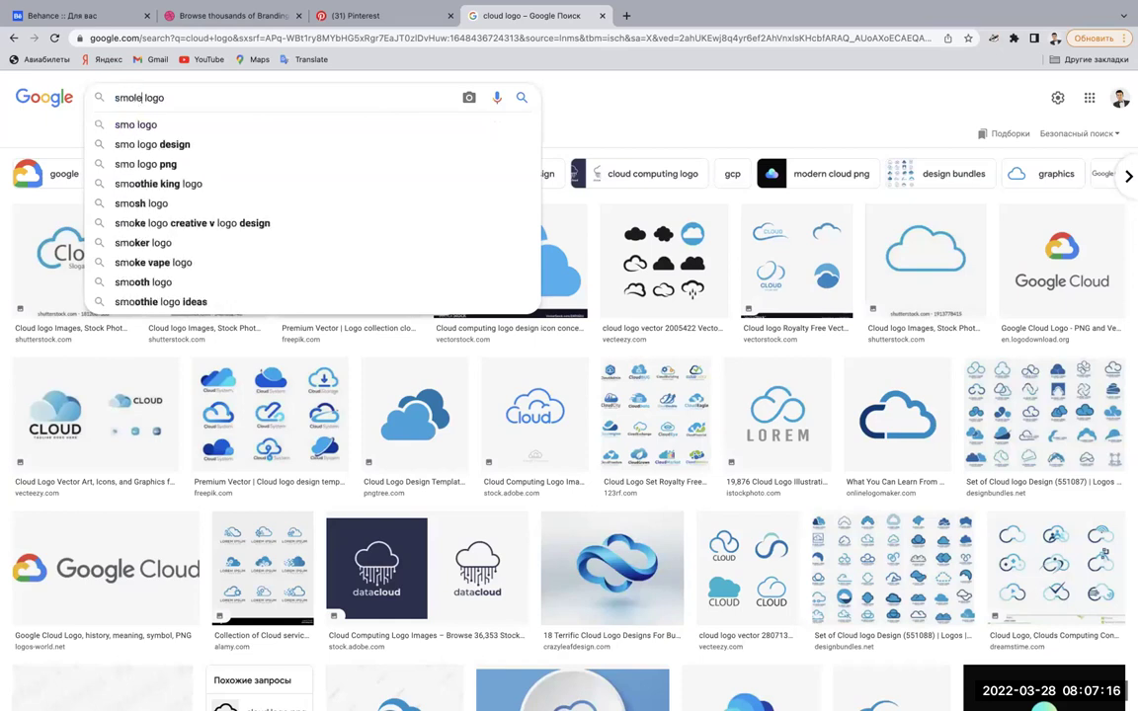
{"action": "key", "text": "BackSpace"}
{"action": "key", "text": "BackSpace"}
{"action": "key", "text": "BackSpace"}
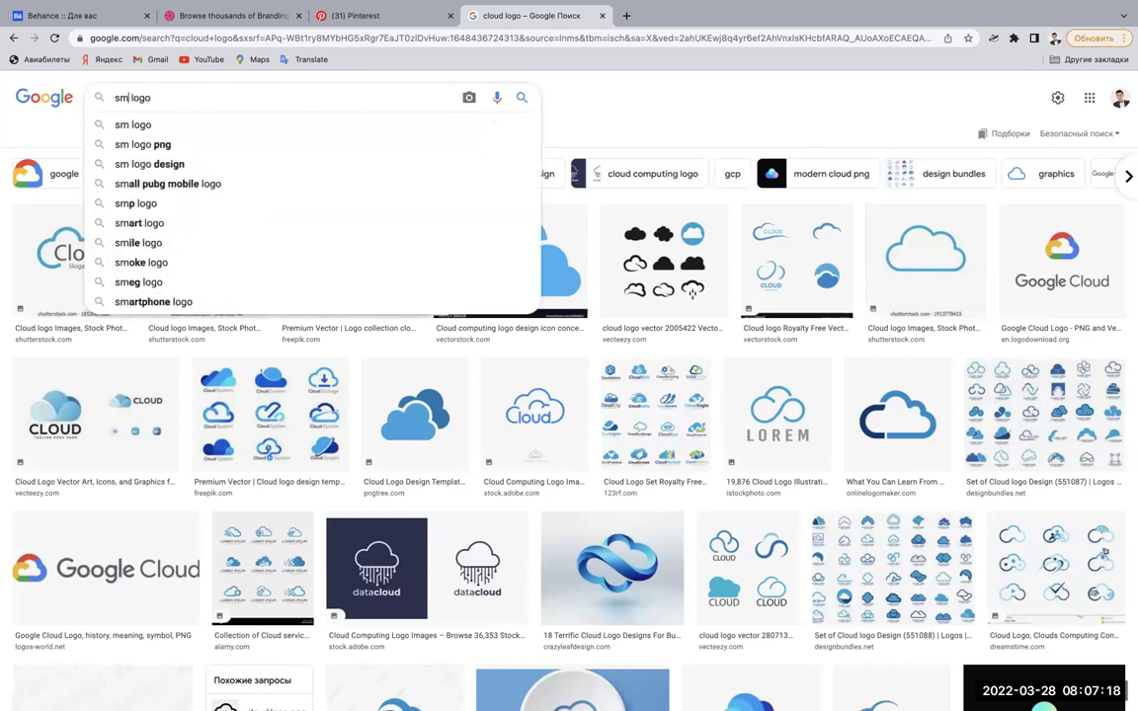
{"action": "type", "text": "ile"}
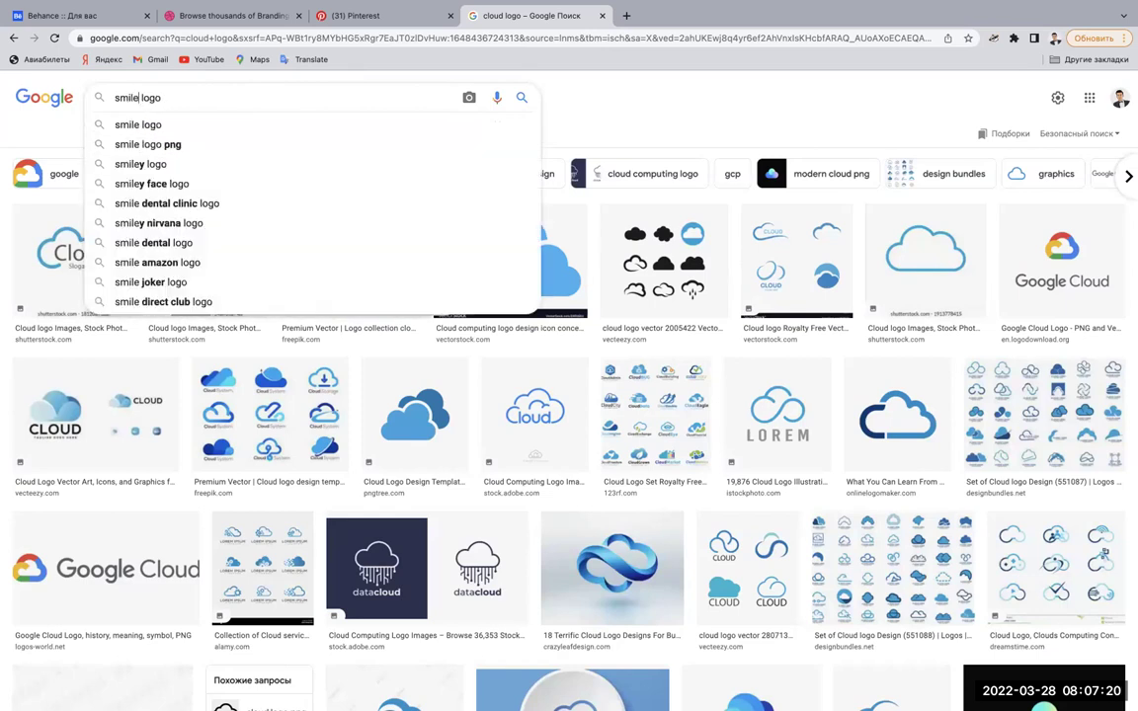
{"action": "key", "text": "Return"}
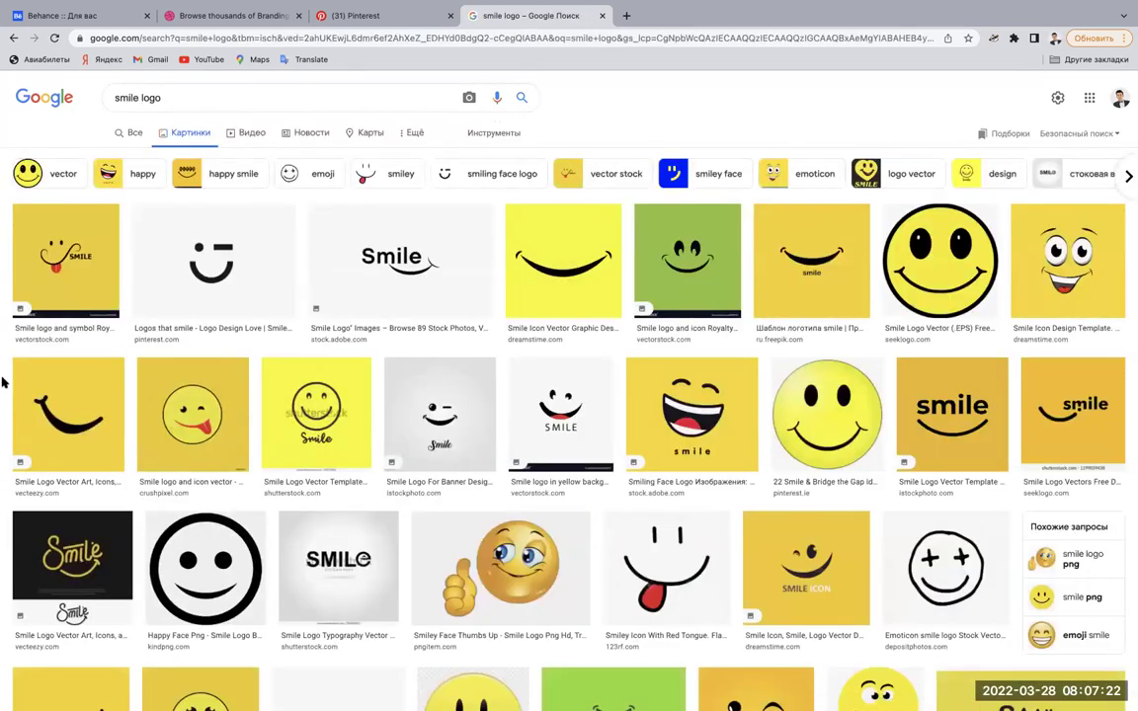
{"action": "scroll", "coordinate": [3, 383], "scroll_direction": "down", "scroll_amount": 1}
{"action": "scroll", "coordinate": [3, 382], "scroll_direction": "down", "scroll_amount": 1}
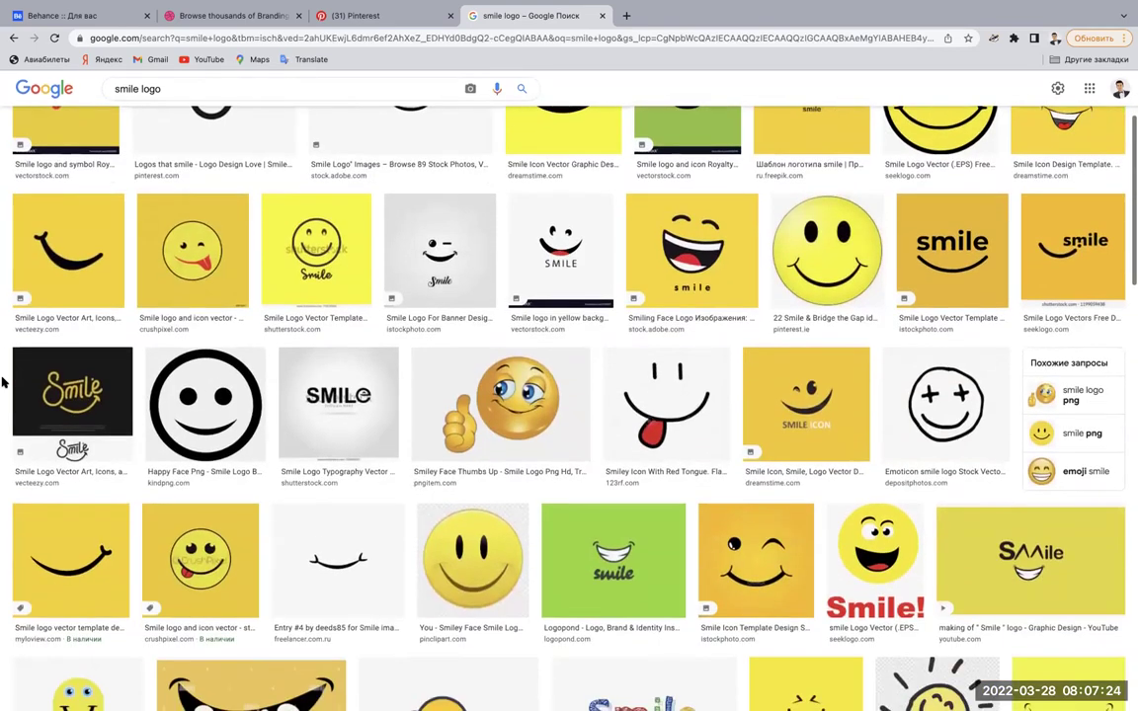
{"action": "scroll", "coordinate": [3, 382], "scroll_direction": "down", "scroll_amount": 4}
{"action": "scroll", "coordinate": [3, 382], "scroll_direction": "down", "scroll_amount": 1}
{"action": "scroll", "coordinate": [3, 382], "scroll_direction": "down", "scroll_amount": 1}
{"action": "scroll", "coordinate": [3, 382], "scroll_direction": "down", "scroll_amount": 2}
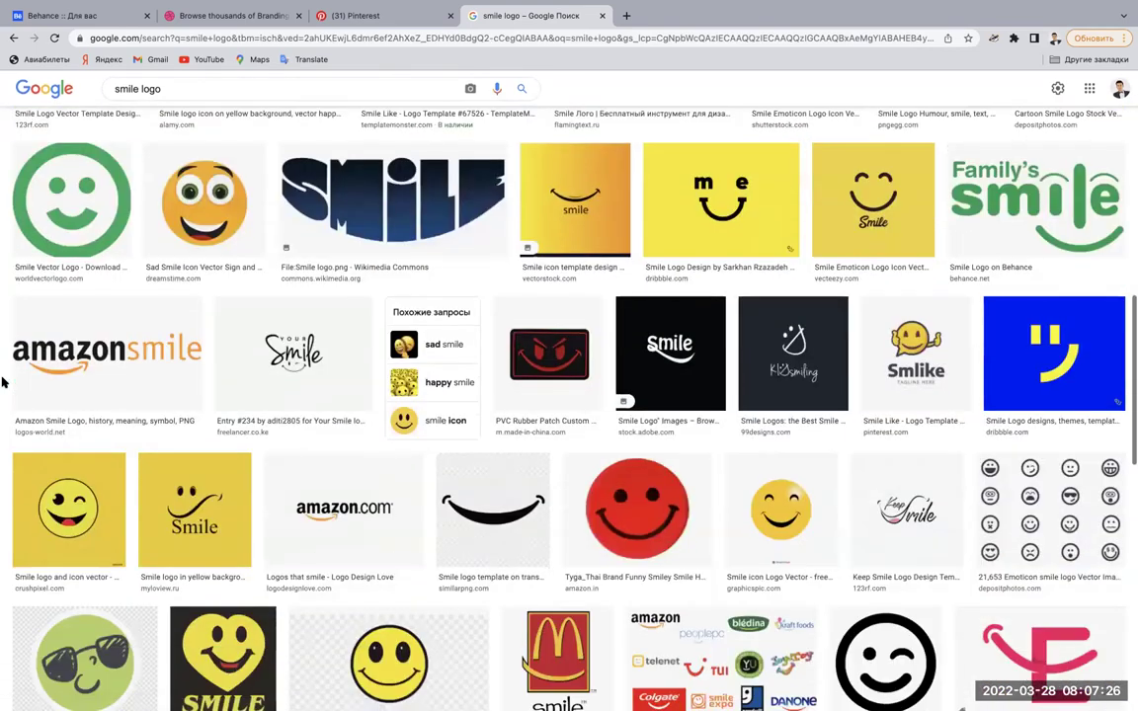
{"action": "scroll", "coordinate": [3, 383], "scroll_direction": "down", "scroll_amount": 3}
{"action": "scroll", "coordinate": [3, 382], "scroll_direction": "down", "scroll_amount": 2}
{"action": "scroll", "coordinate": [3, 382], "scroll_direction": "up", "scroll_amount": 15}
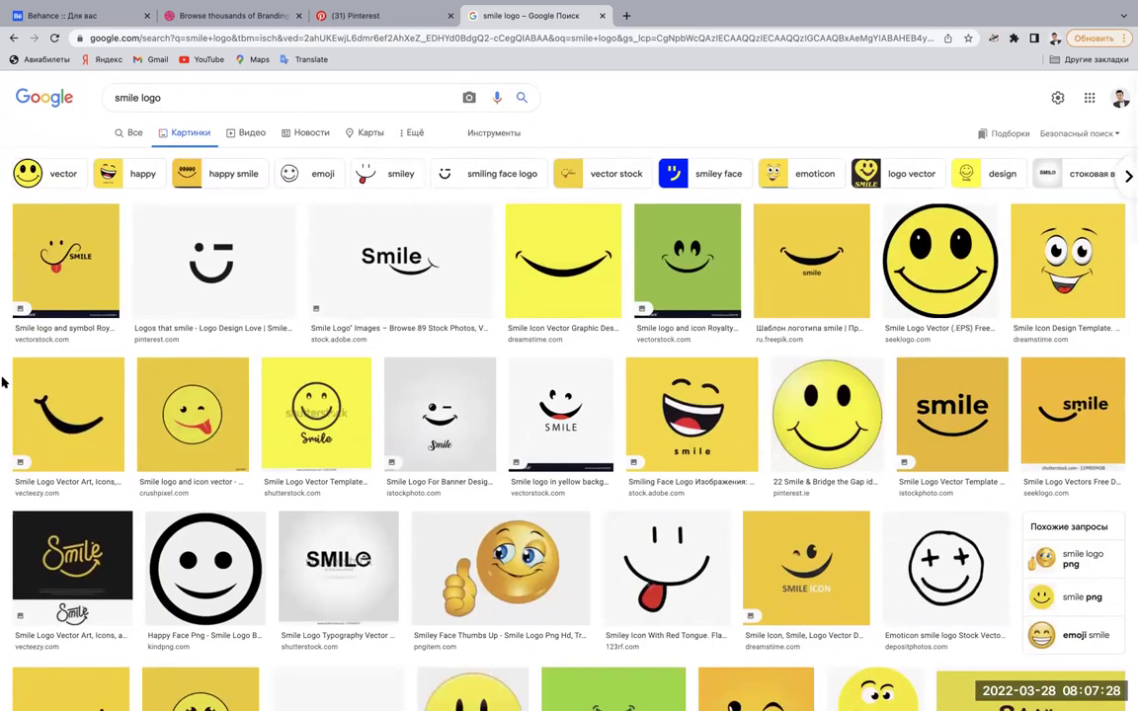
{"action": "mouse_move", "coordinate": [14, 5]}
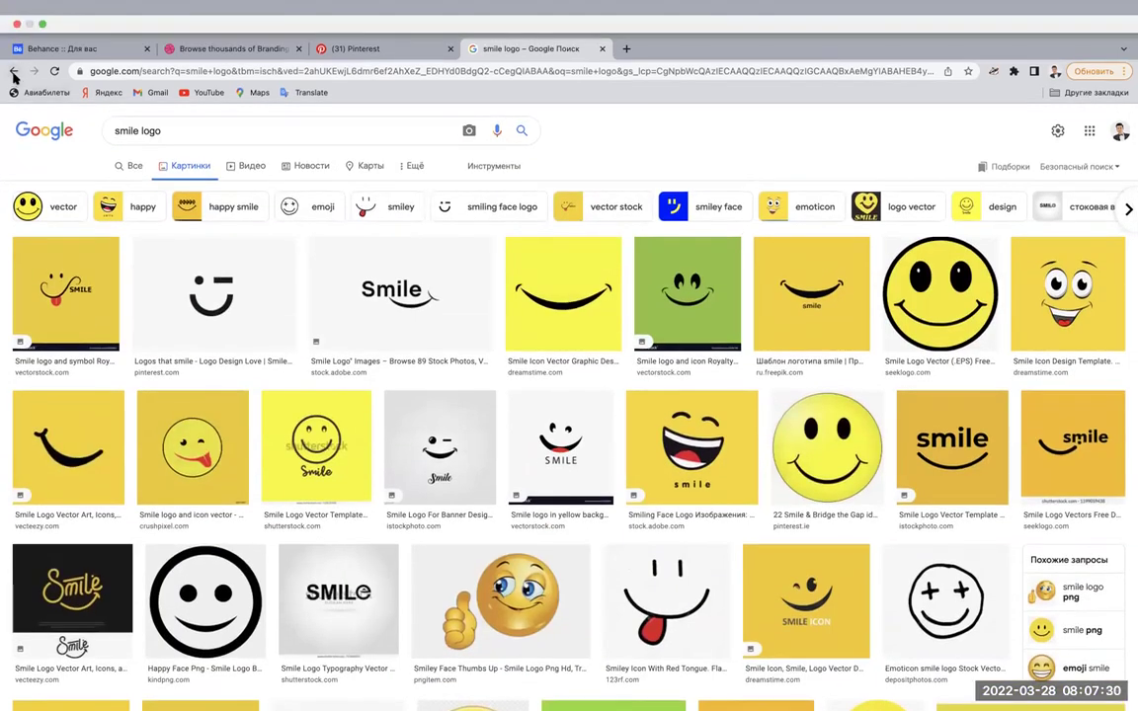
Try a 'hard logo' image search, then go back to the cloud logo results.
{"action": "left_click", "coordinate": [14, 73]}
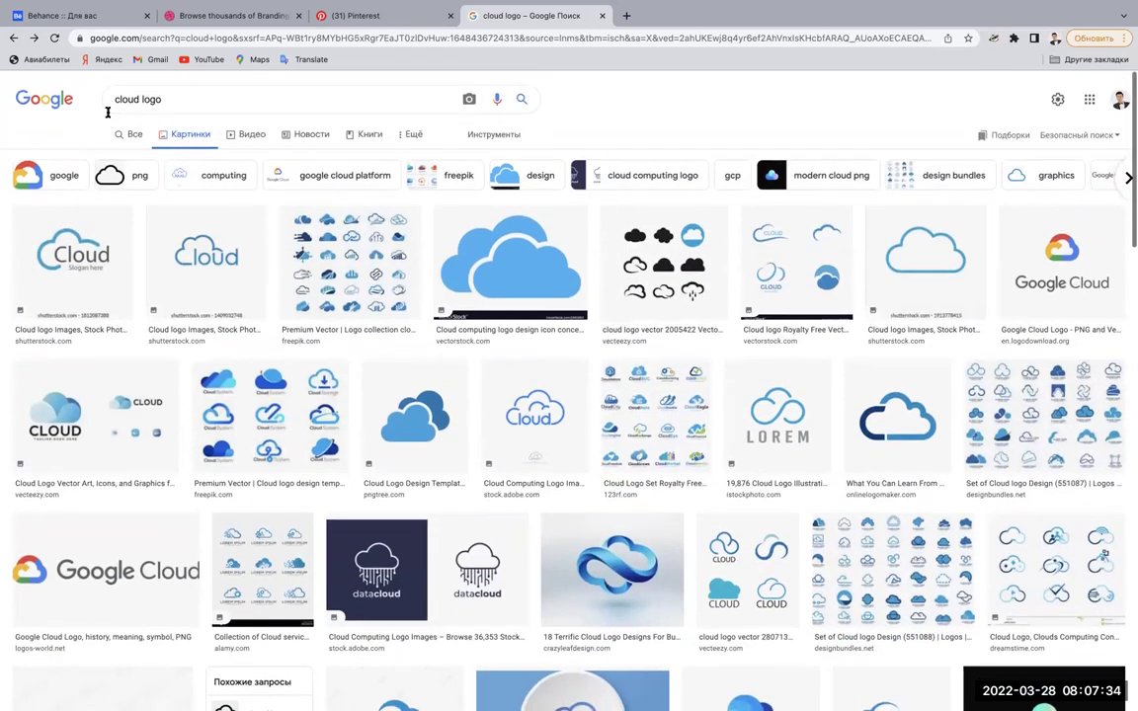
{"action": "left_click_drag", "start_coordinate": [114, 98], "coordinate": [133, 97]}
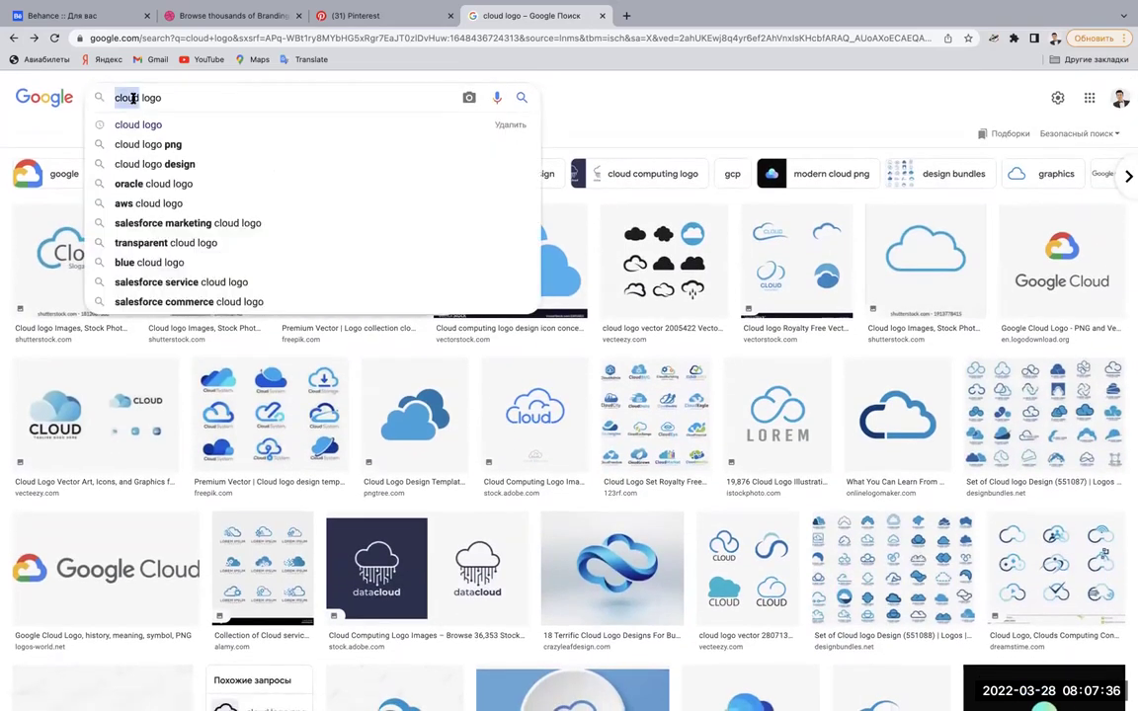
{"action": "type", "text": "har"}
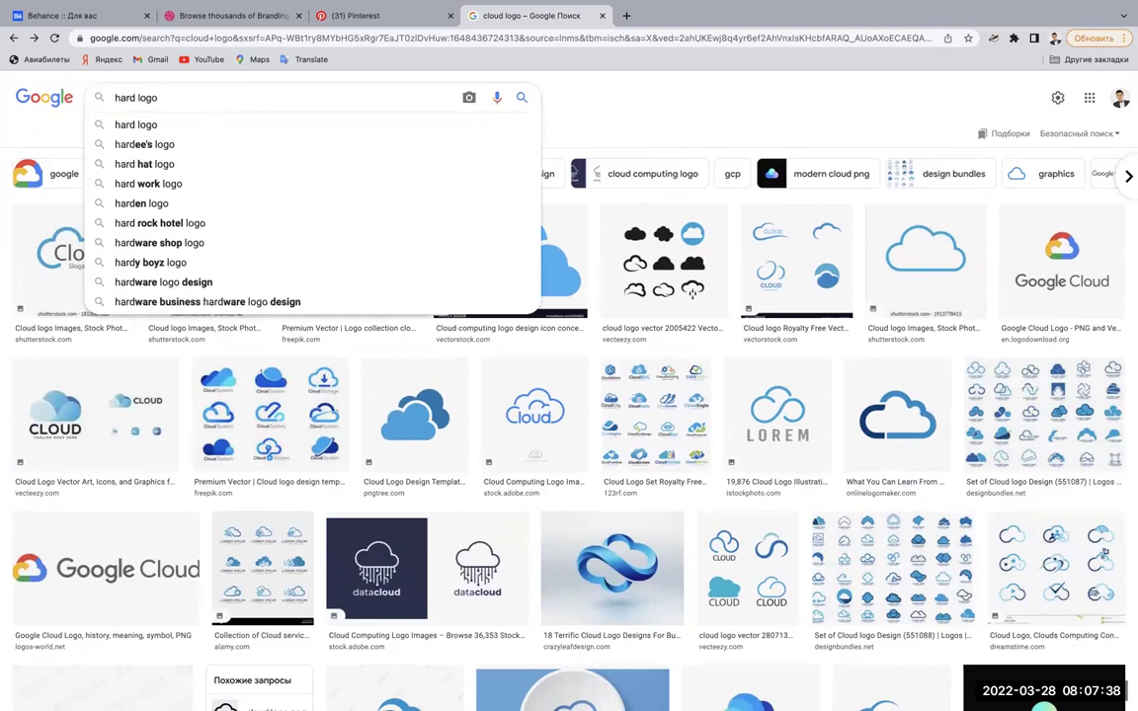
{"action": "key", "text": "Return"}
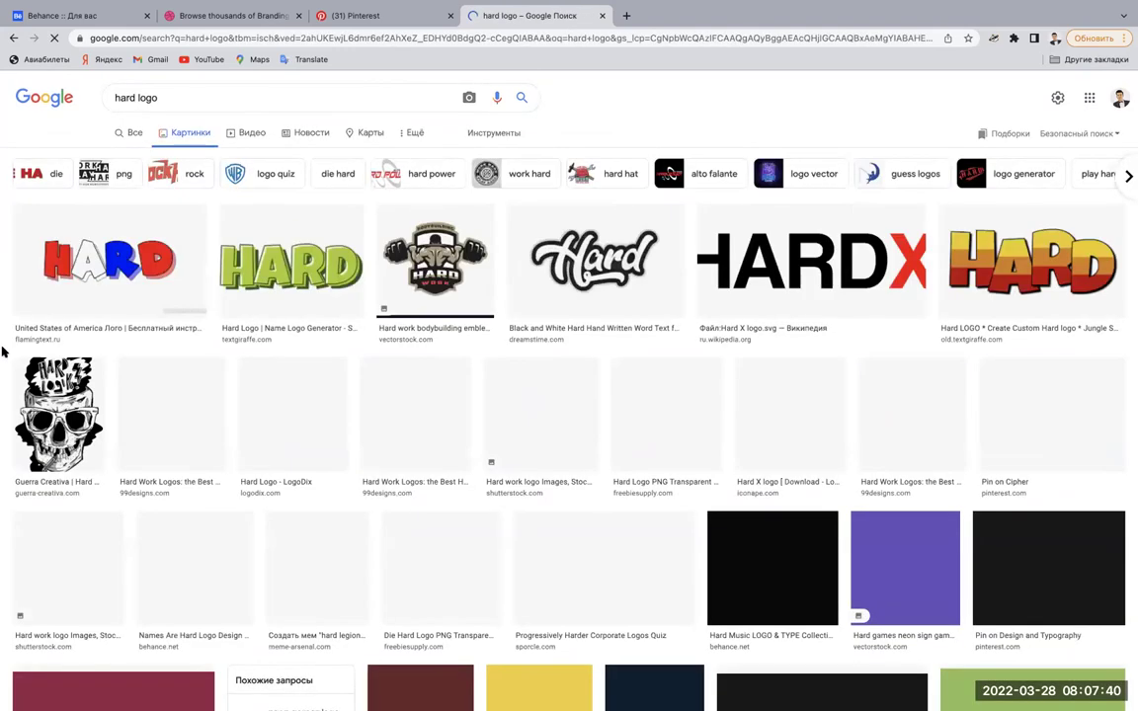
{"action": "scroll", "coordinate": [2, 351], "scroll_direction": "down", "scroll_amount": 2}
{"action": "scroll", "coordinate": [2, 352], "scroll_direction": "down", "scroll_amount": 2}
{"action": "scroll", "coordinate": [2, 351], "scroll_direction": "up", "scroll_amount": 2}
{"action": "scroll", "coordinate": [2, 352], "scroll_direction": "up", "scroll_amount": 2}
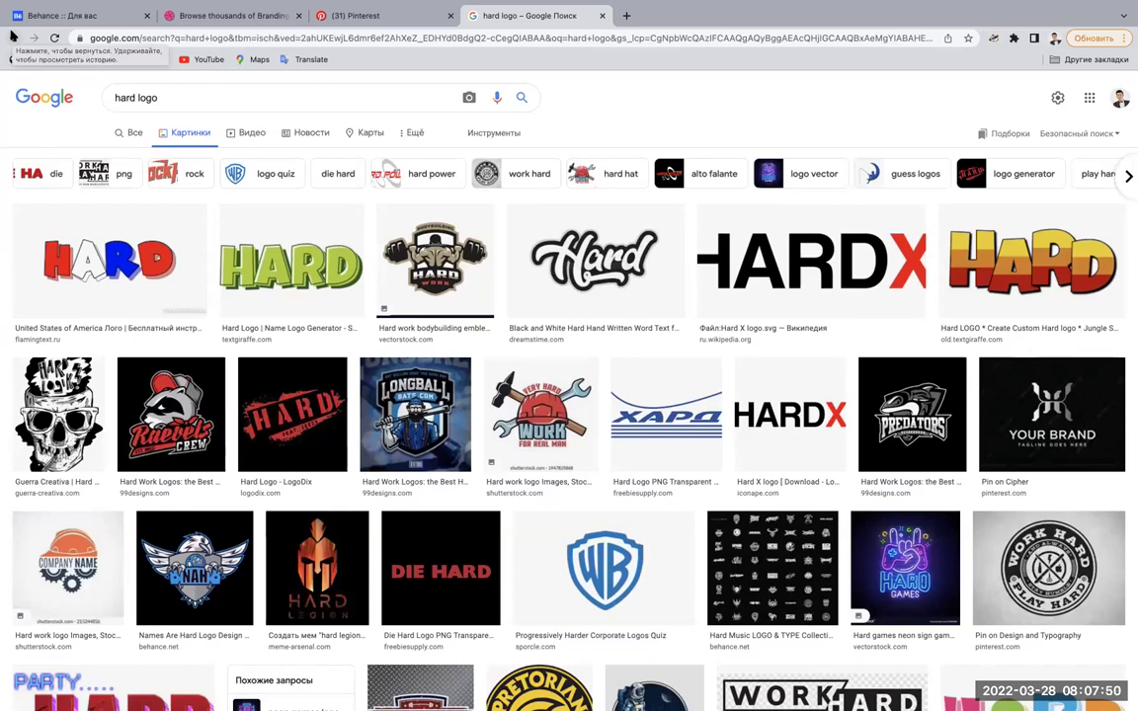
{"action": "left_click", "coordinate": [13, 36]}
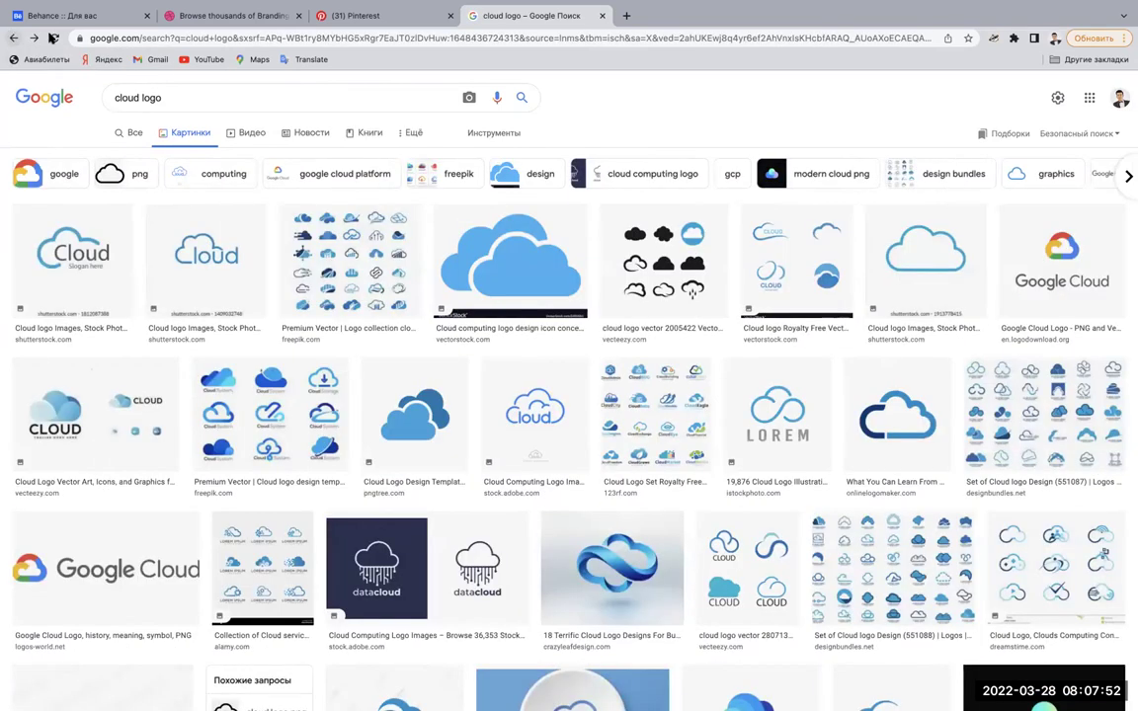
Search Google Images for 'construction logo', then go back and switch to the Pinterest pins.
{"action": "double_click", "coordinate": [132, 100]}
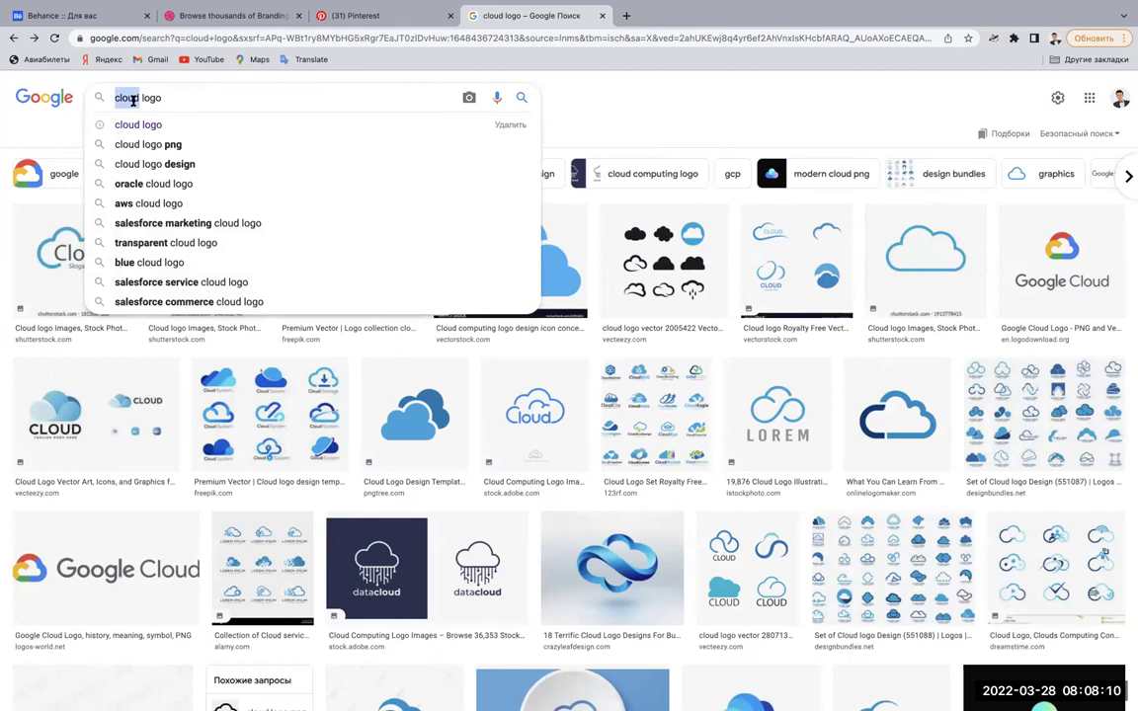
{"action": "type", "text": "co"}
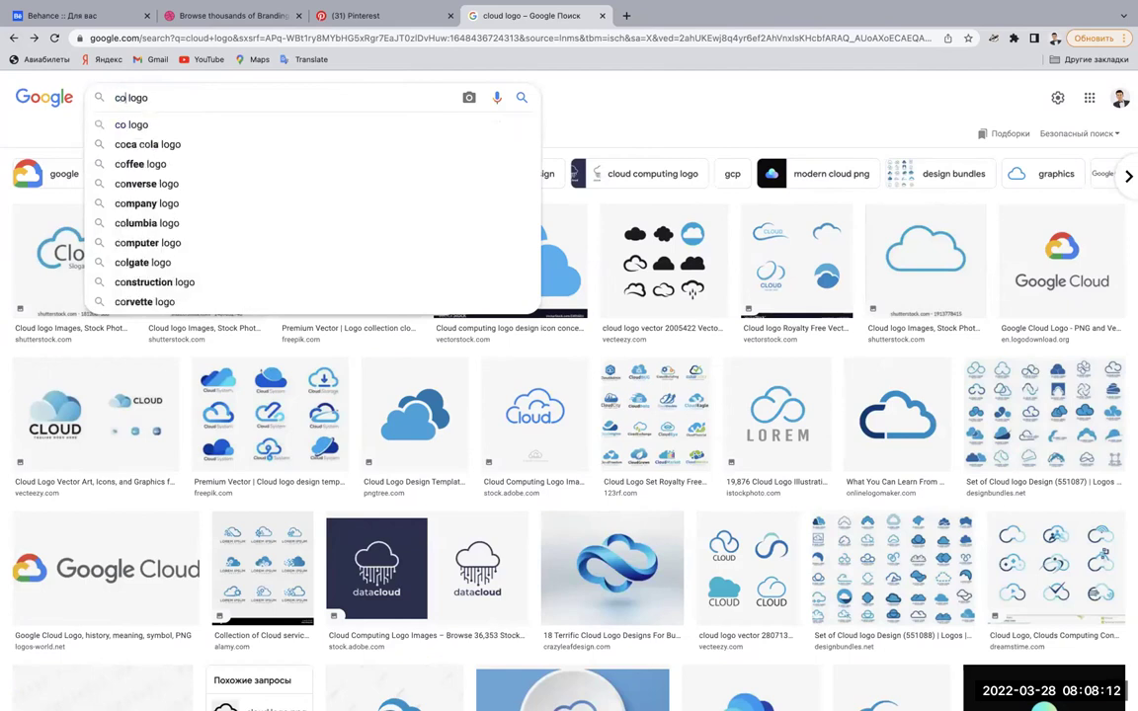
{"action": "type", "text": "ndstruction"}
{"action": "key", "text": "Return"}
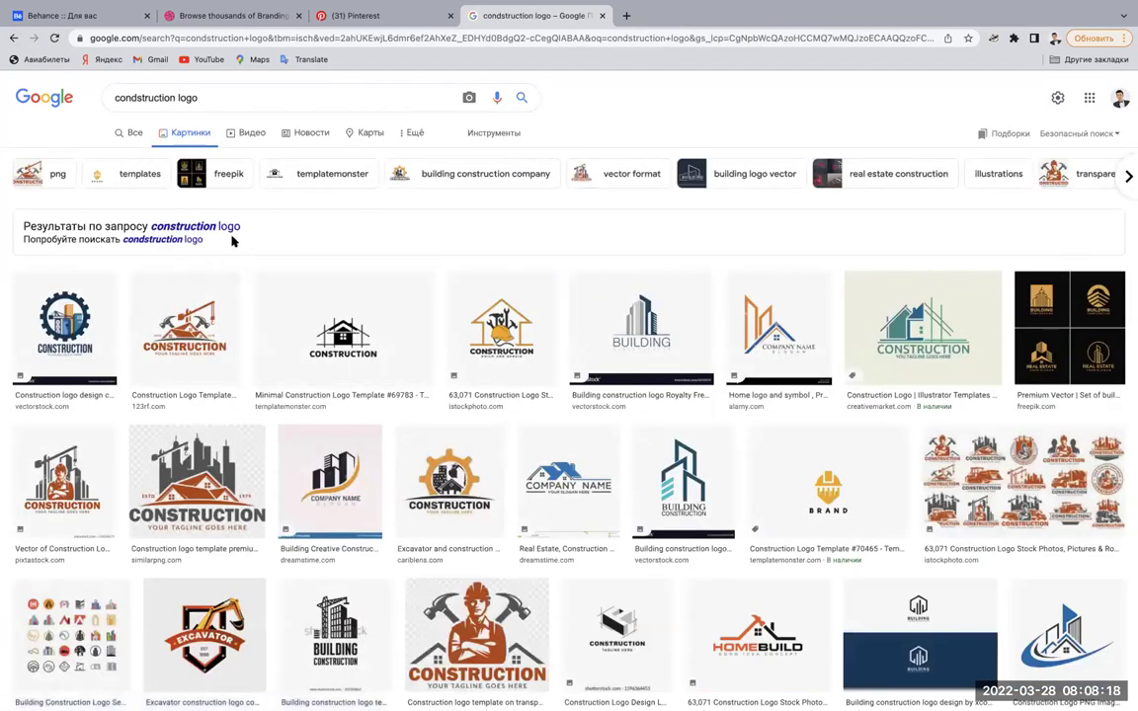
{"action": "left_click", "coordinate": [232, 227]}
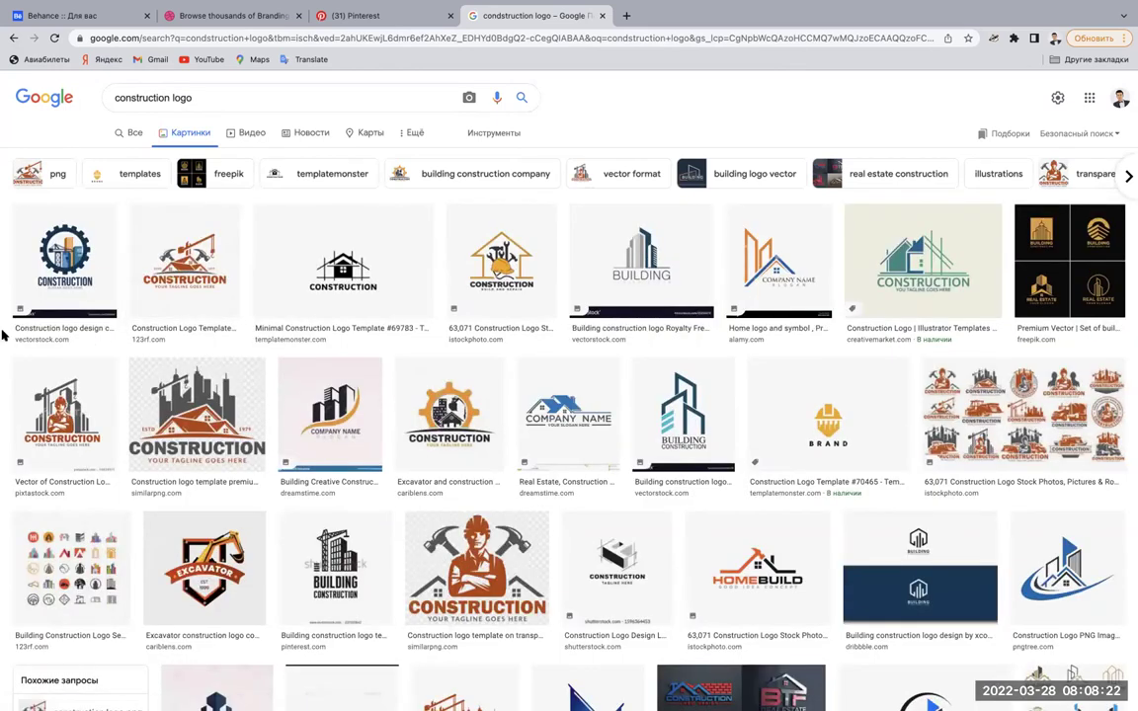
{"action": "left_click", "coordinate": [14, 39]}
{"action": "left_click", "coordinate": [405, 18]}
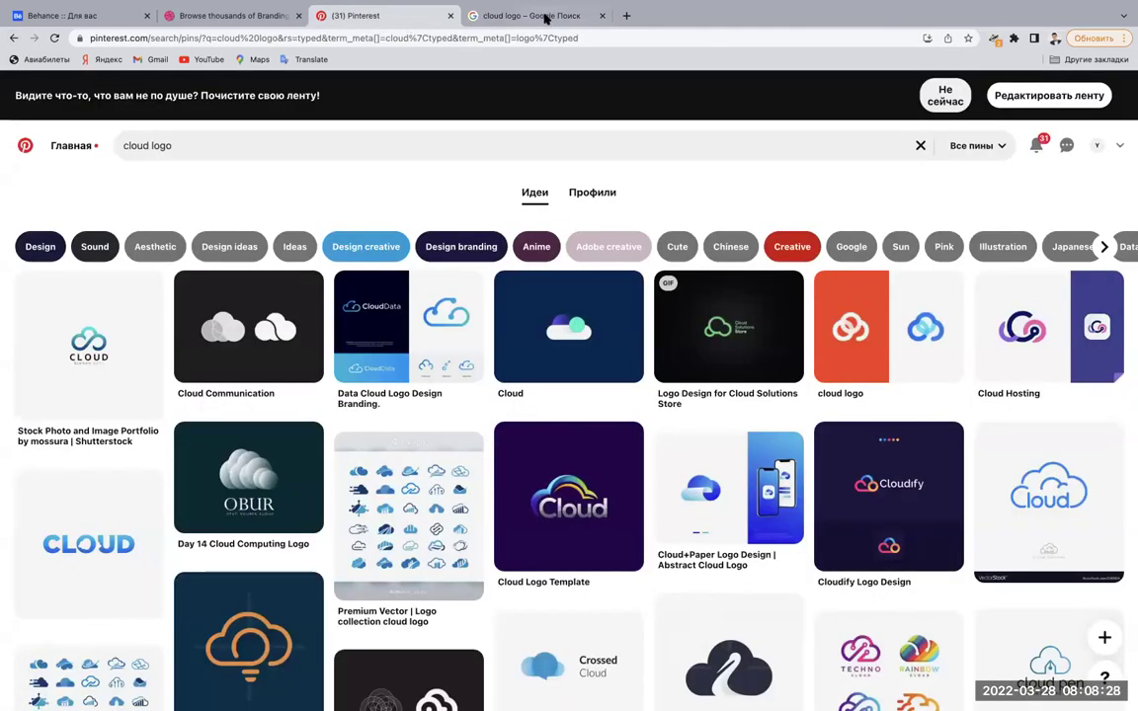
Cycle through the Dribbble, Behance, Pinterest and Google Images tabs, ending on Behance.
{"action": "left_click", "coordinate": [261, 17]}
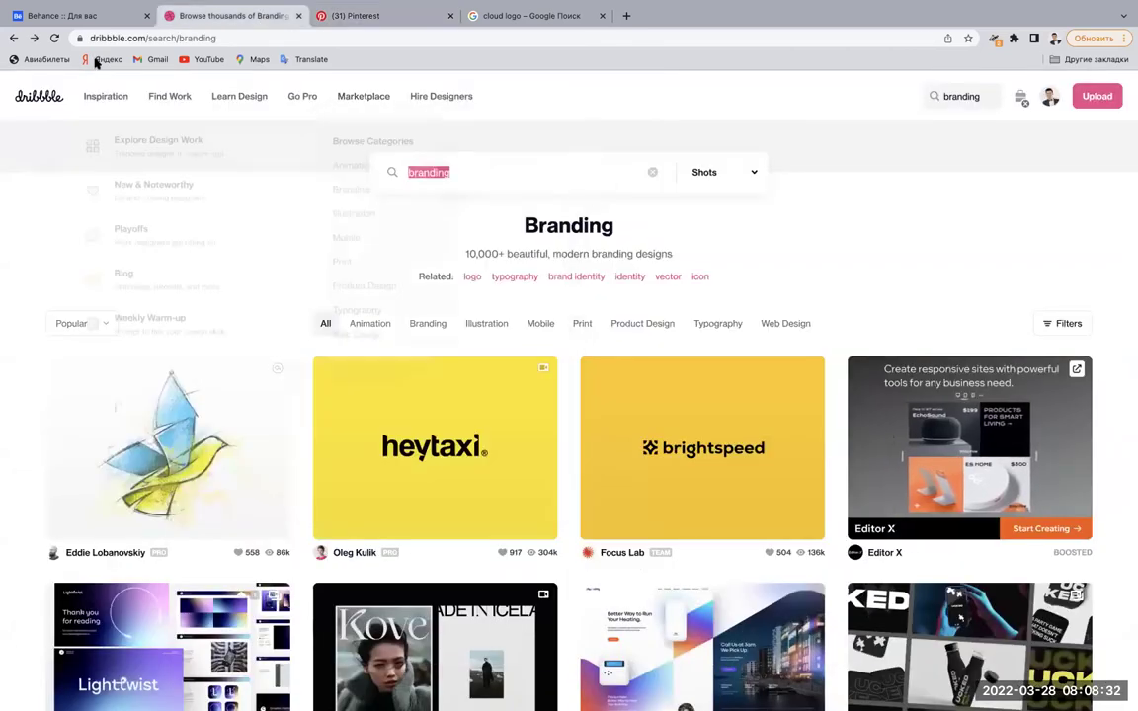
{"action": "left_click", "coordinate": [79, 15]}
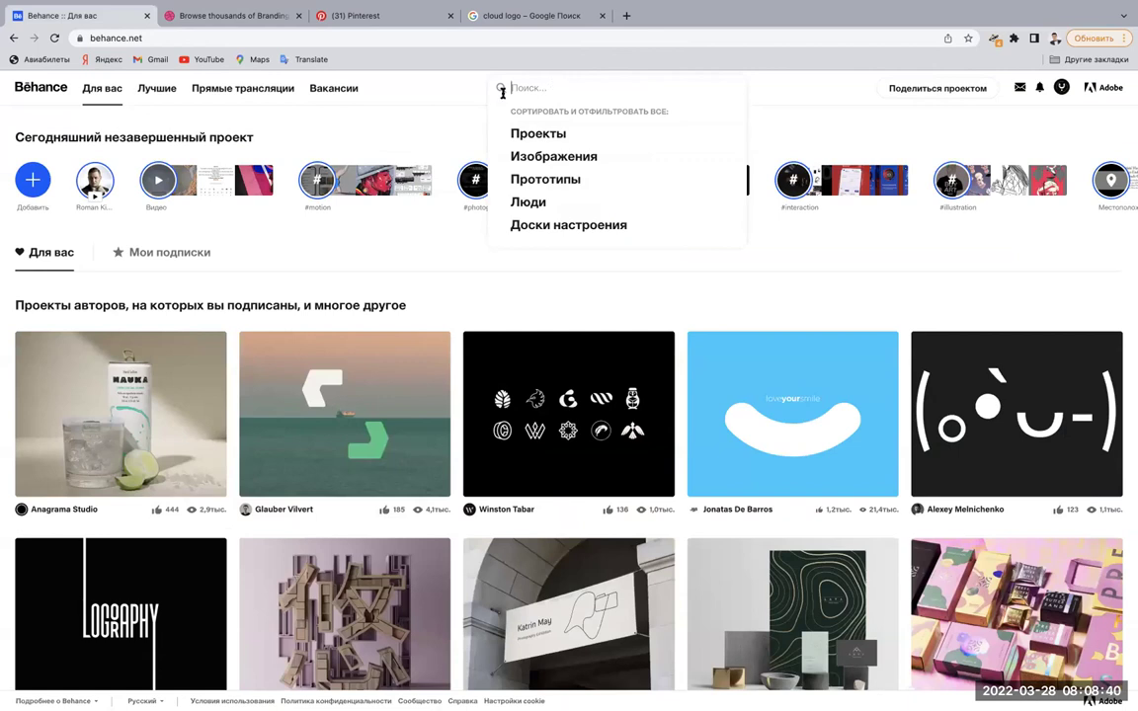
{"action": "left_click", "coordinate": [342, 18]}
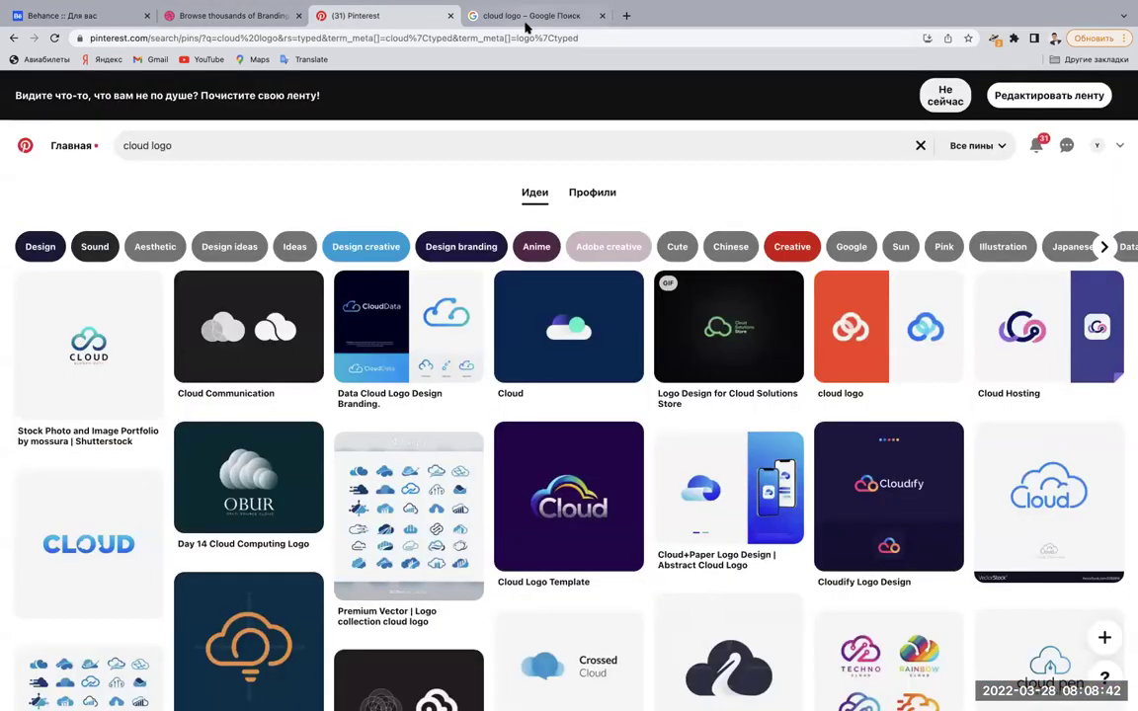
{"action": "left_click", "coordinate": [526, 18]}
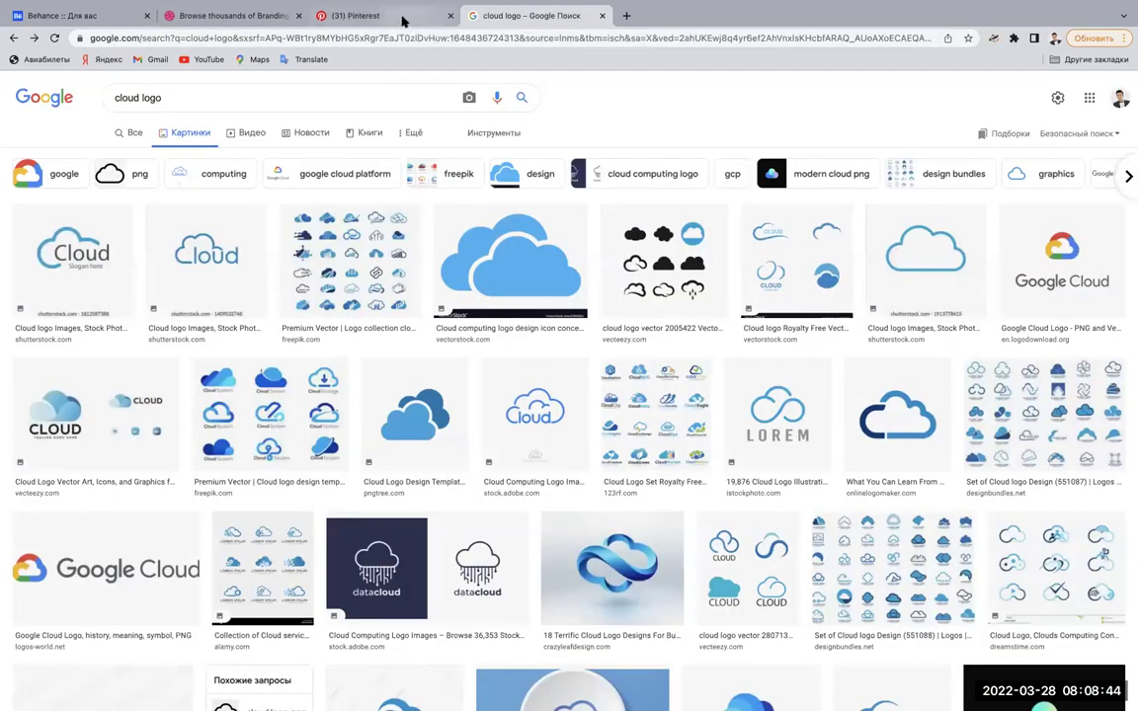
{"action": "left_click", "coordinate": [403, 17]}
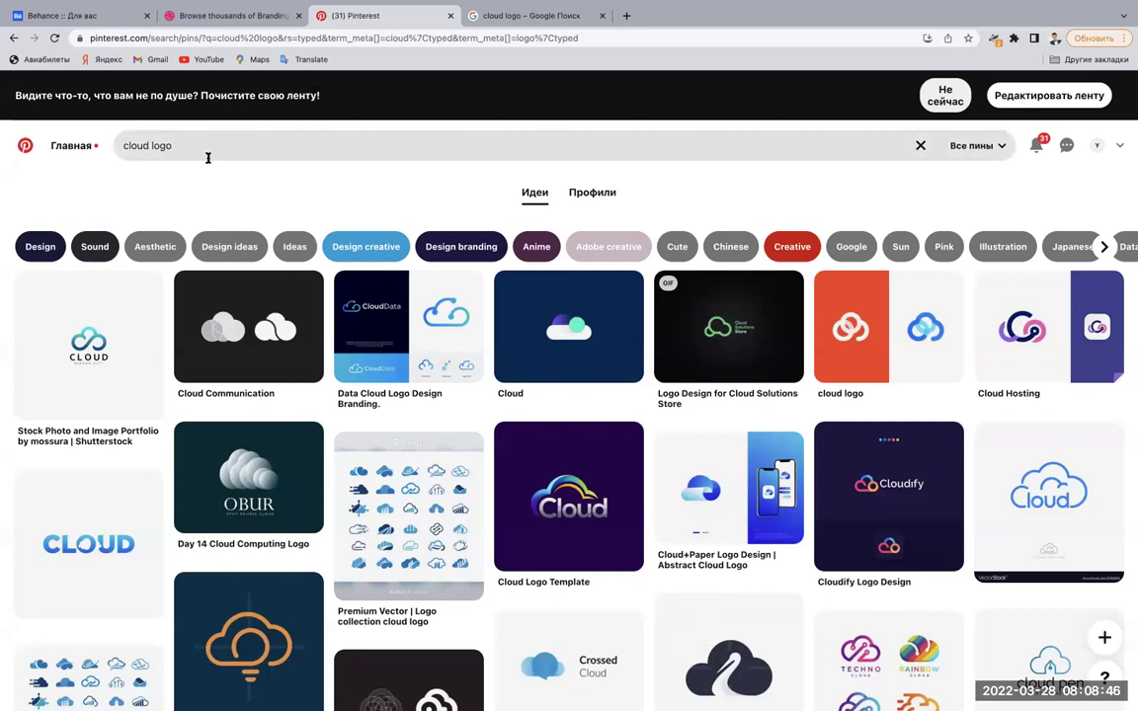
{"action": "left_click", "coordinate": [75, 18]}
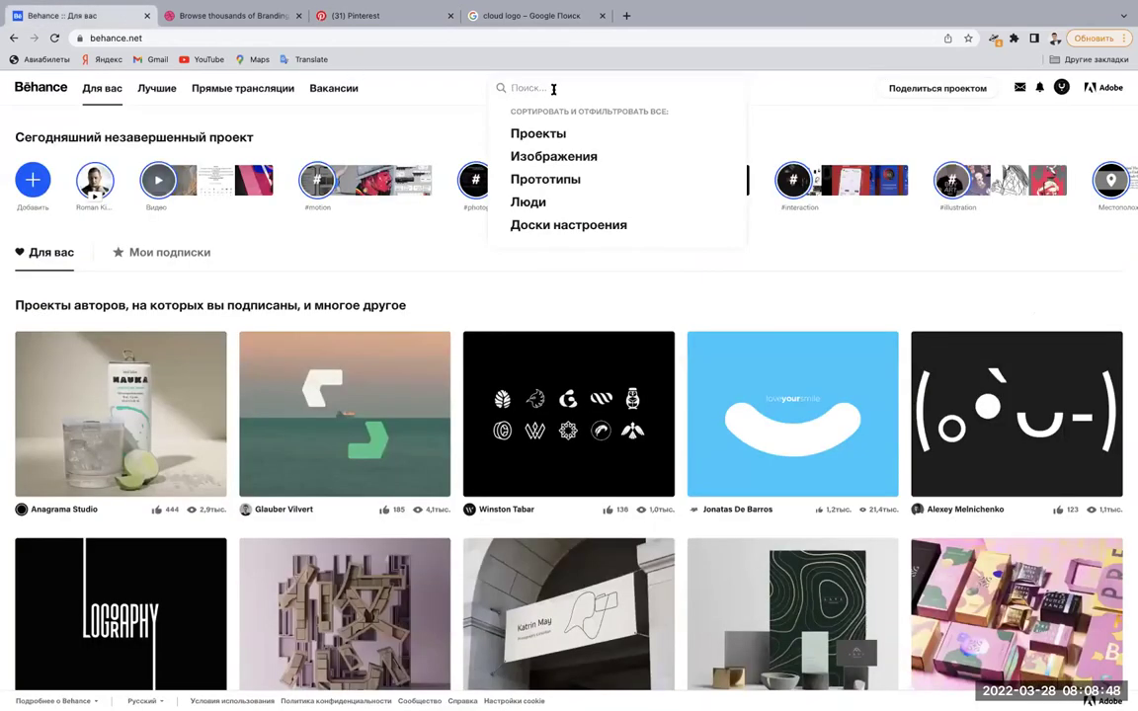
Search Behance for 'cloud logo' and scroll through the project results and back up.
{"action": "type", "text": "cloud log"}
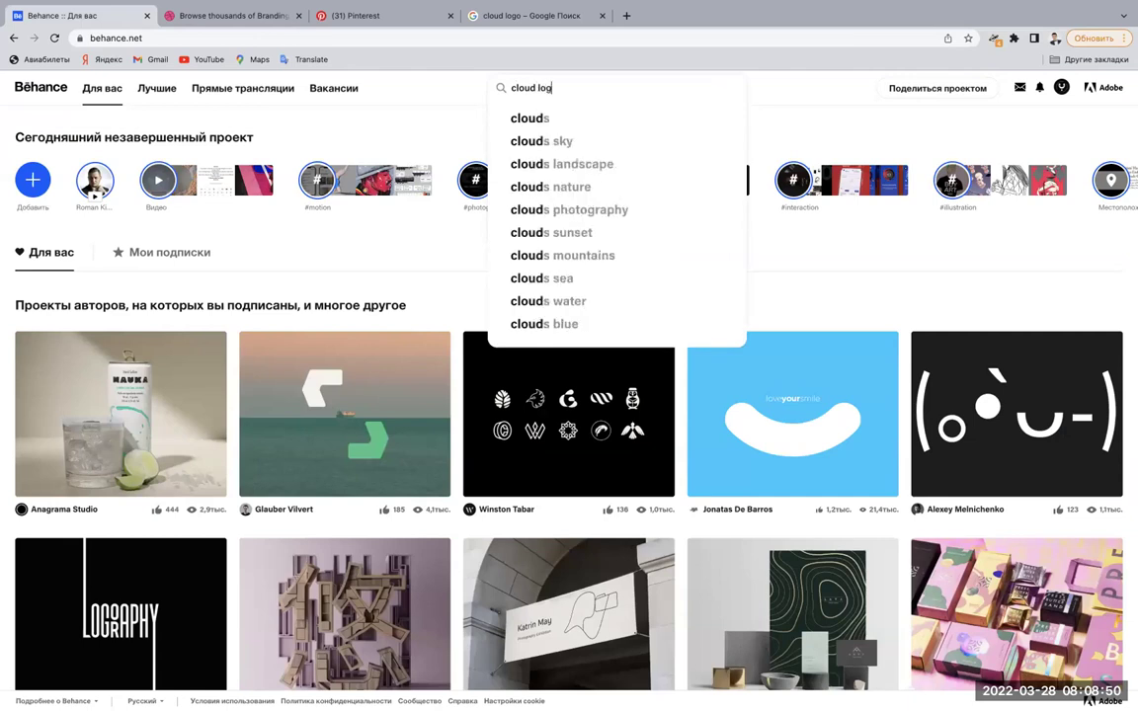
{"action": "type", "text": "o"}
{"action": "key", "text": "Return"}
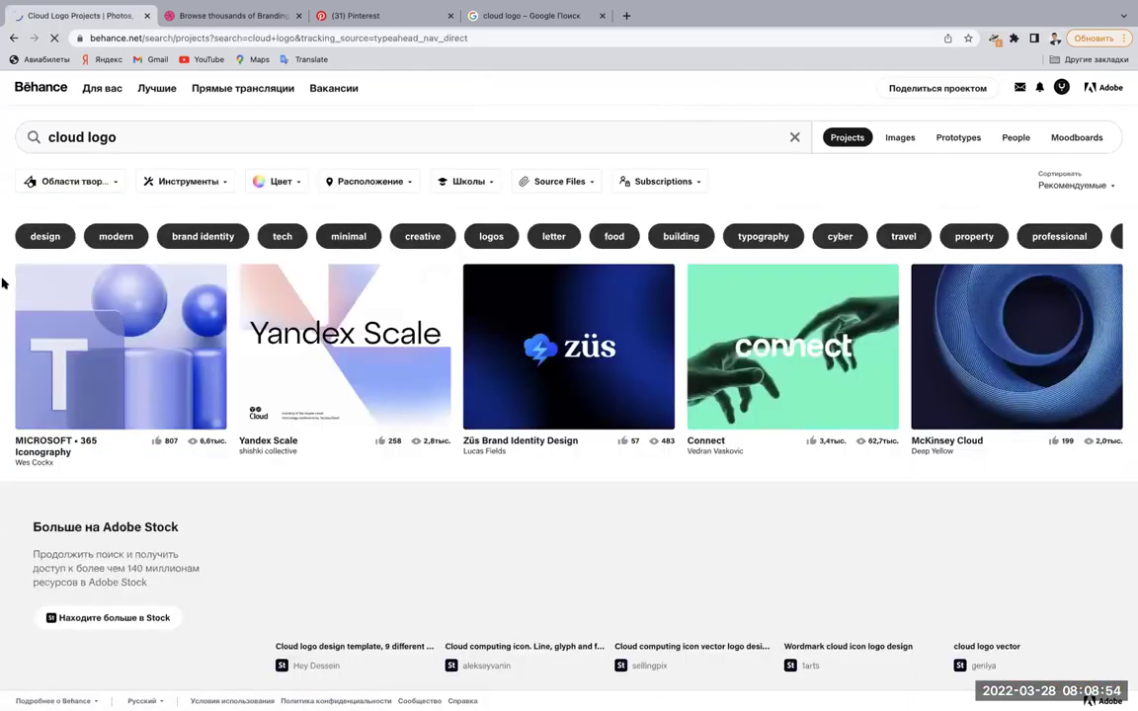
{"action": "scroll", "coordinate": [3, 395], "scroll_direction": "down", "scroll_amount": 2}
{"action": "scroll", "coordinate": [3, 395], "scroll_direction": "down", "scroll_amount": 2}
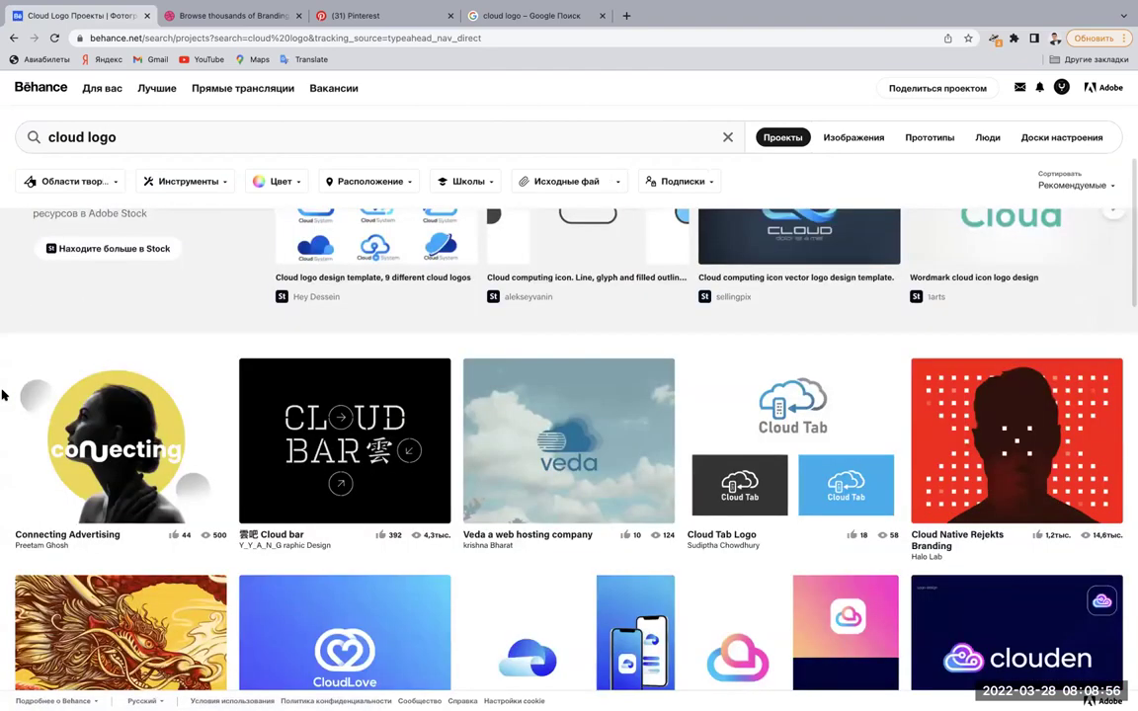
{"action": "scroll", "coordinate": [3, 395], "scroll_direction": "down", "scroll_amount": 2}
{"action": "scroll", "coordinate": [3, 395], "scroll_direction": "down", "scroll_amount": 4}
{"action": "scroll", "coordinate": [3, 395], "scroll_direction": "down", "scroll_amount": 4}
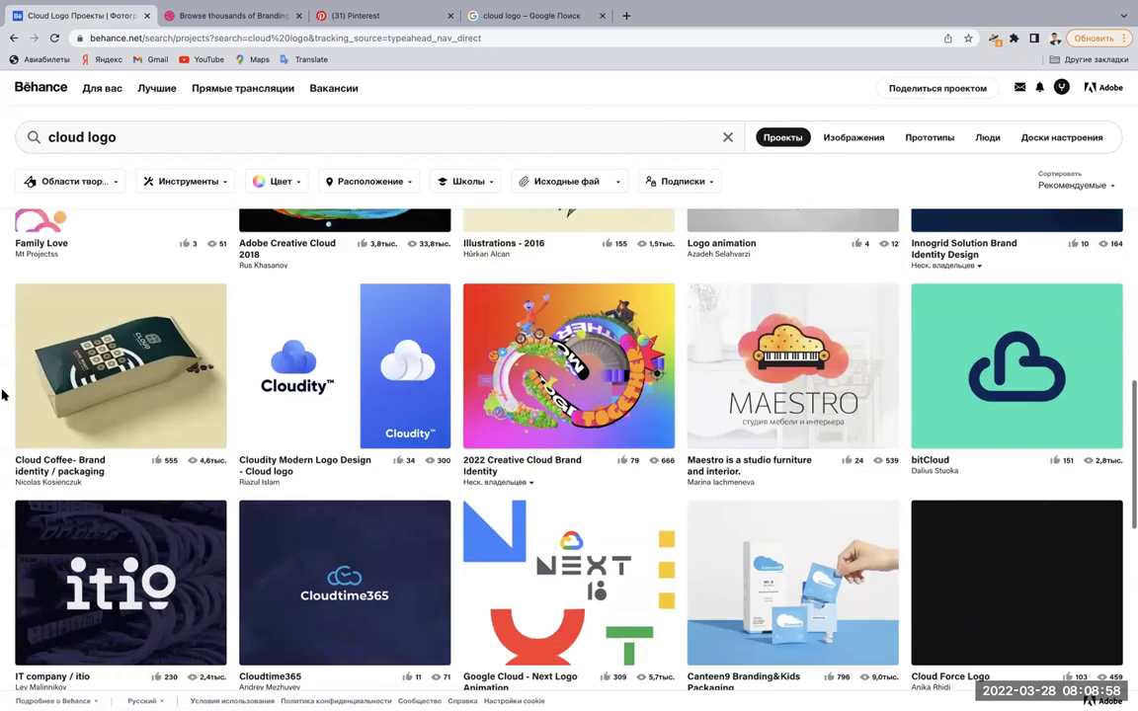
{"action": "scroll", "coordinate": [3, 395], "scroll_direction": "down", "scroll_amount": 3}
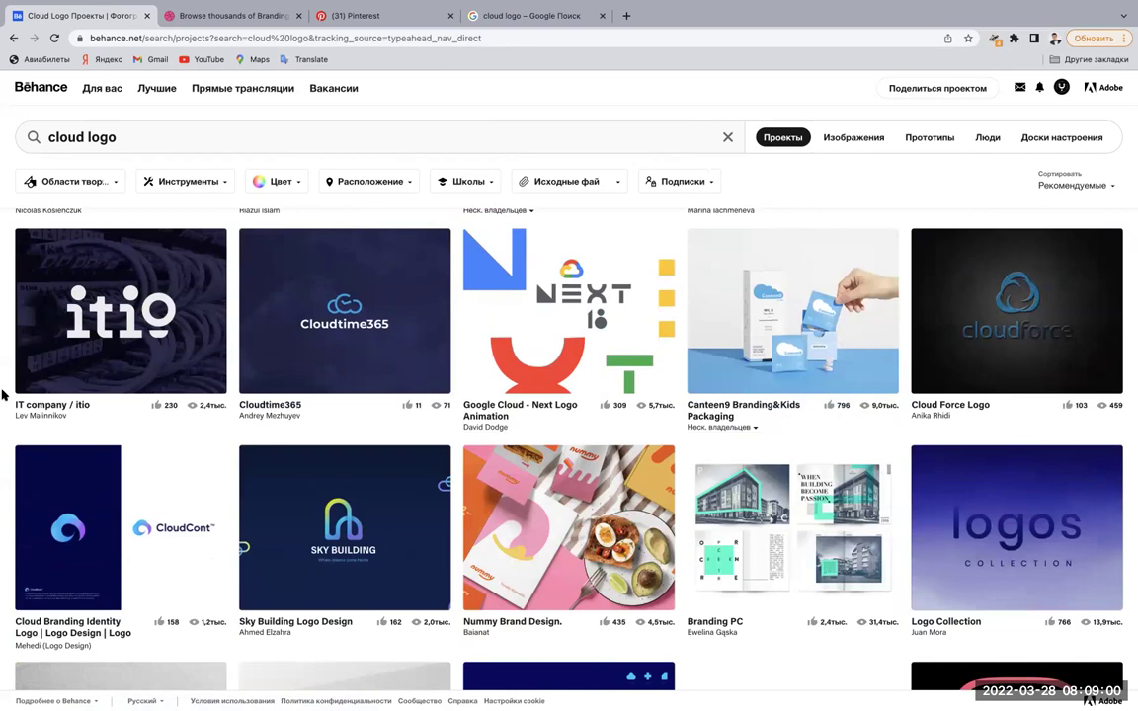
{"action": "scroll", "coordinate": [3, 395], "scroll_direction": "down", "scroll_amount": 2}
{"action": "scroll", "coordinate": [3, 395], "scroll_direction": "down", "scroll_amount": 3}
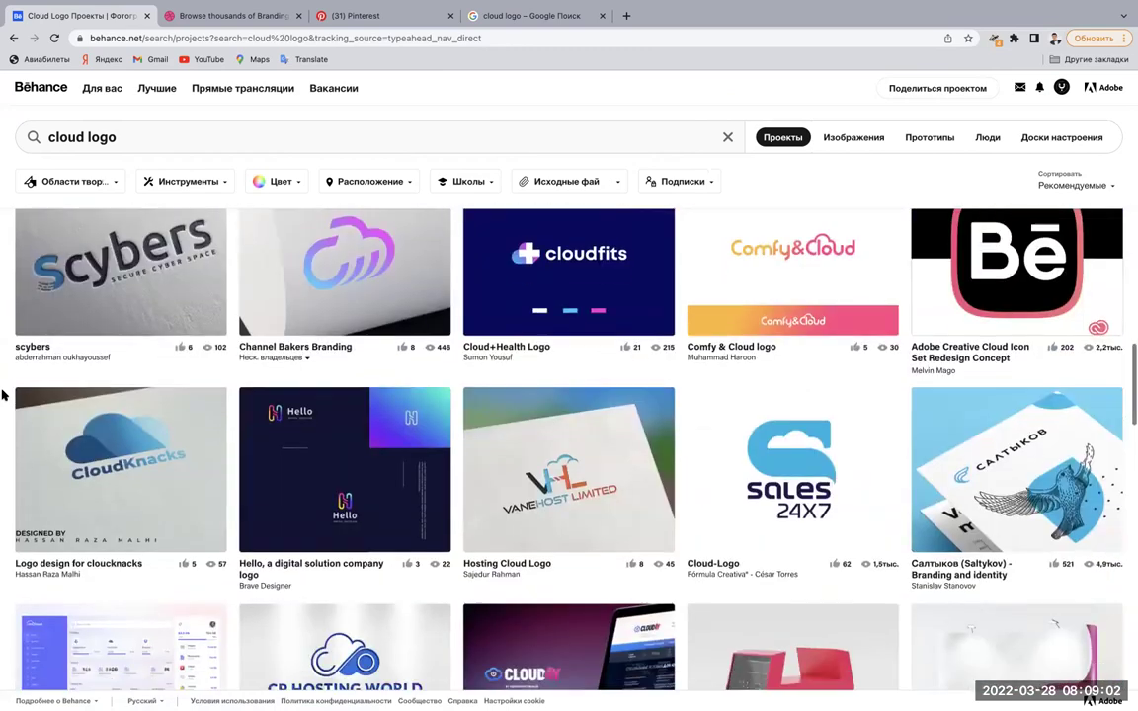
{"action": "scroll", "coordinate": [3, 395], "scroll_direction": "down", "scroll_amount": 2}
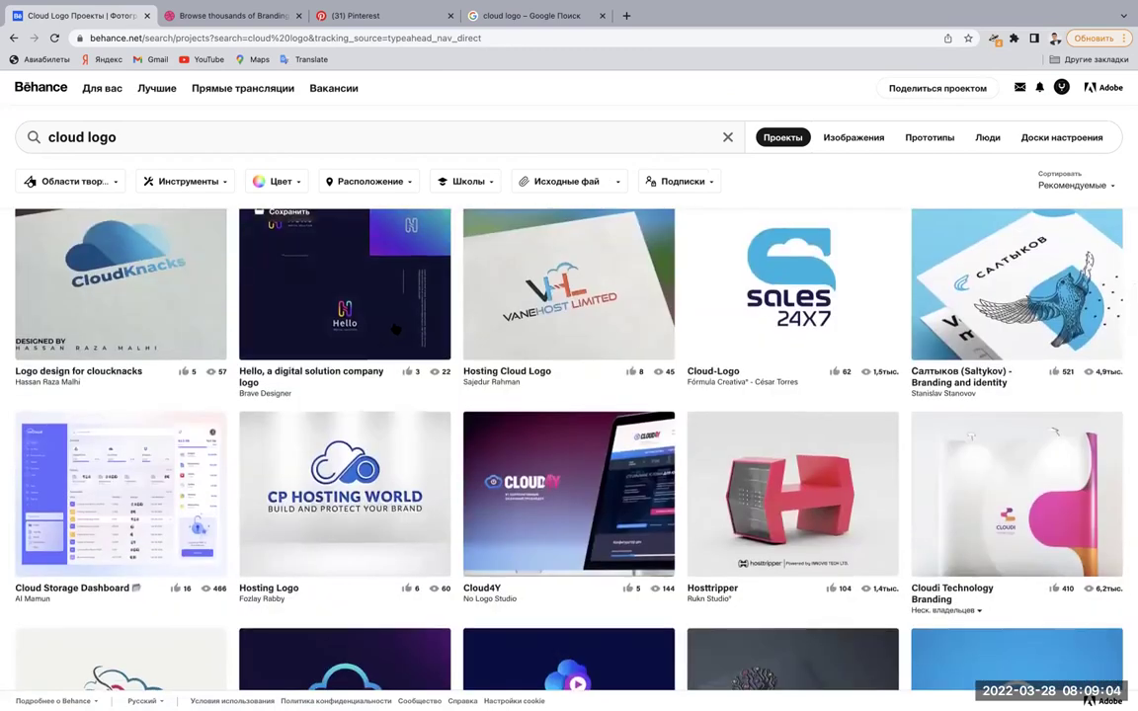
{"action": "scroll", "coordinate": [395, 329], "scroll_direction": "up", "scroll_amount": 10}
{"action": "scroll", "coordinate": [395, 329], "scroll_direction": "up", "scroll_amount": 3}
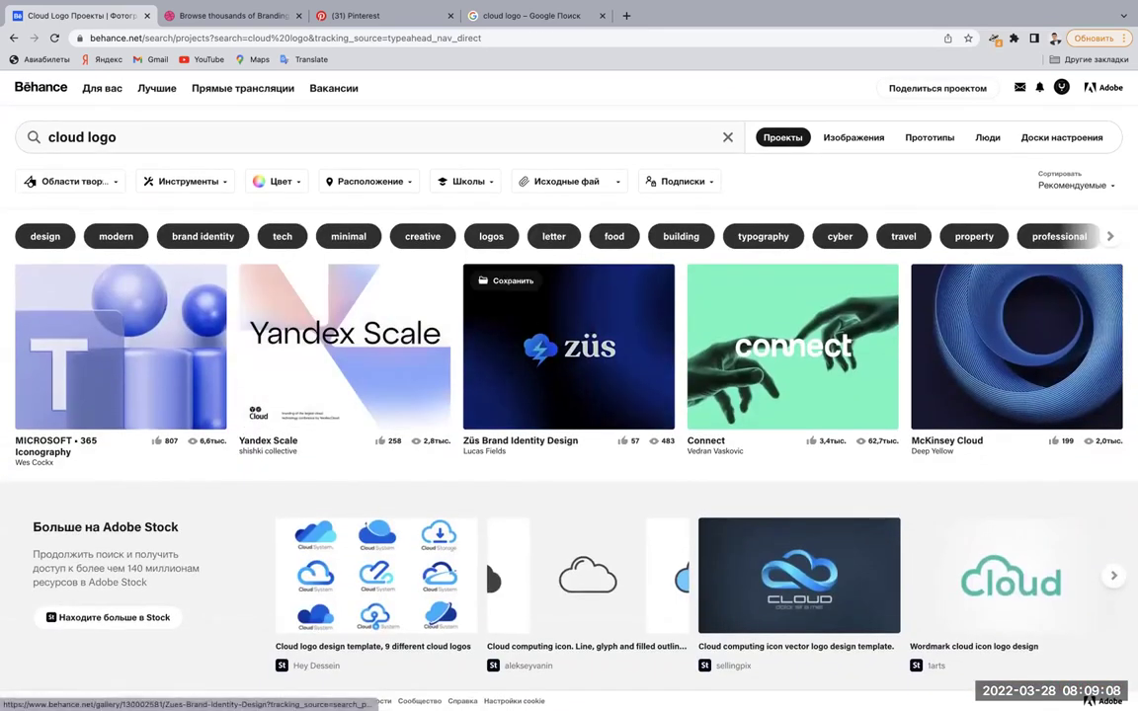
Open the Züs Brand Identity Design project and scroll through its images.
{"action": "left_click", "coordinate": [590, 328]}
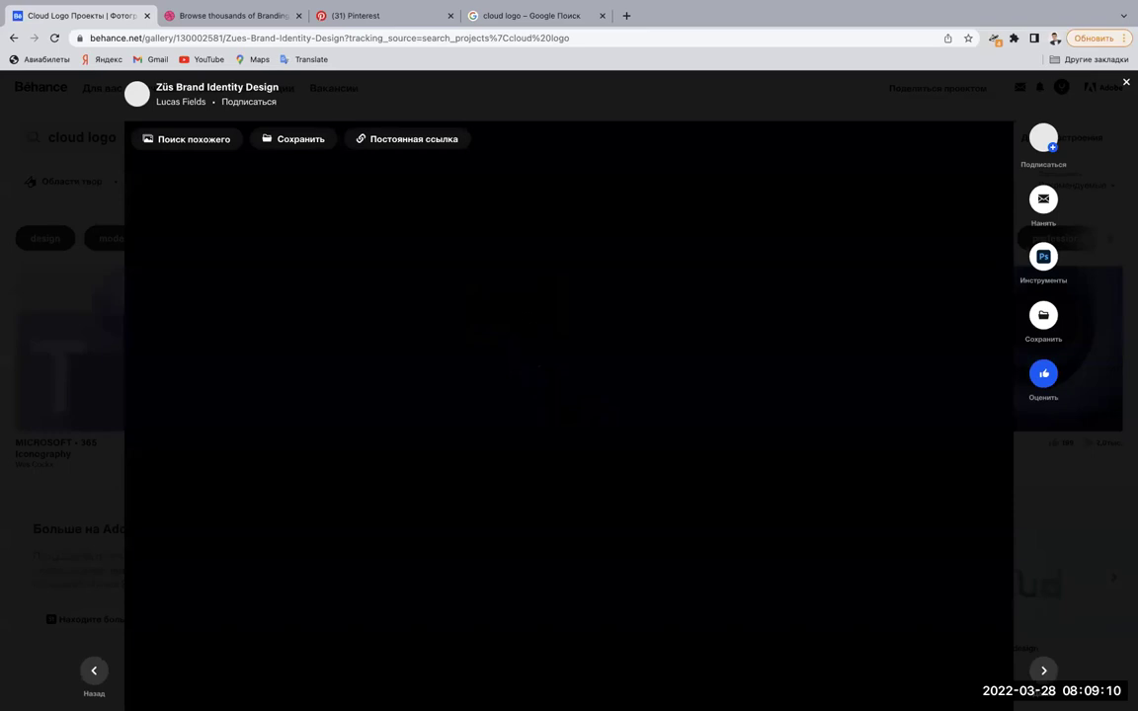
{"action": "scroll", "coordinate": [568, 395], "scroll_direction": "down", "scroll_amount": 5}
{"action": "scroll", "coordinate": [567, 395], "scroll_direction": "down", "scroll_amount": 5}
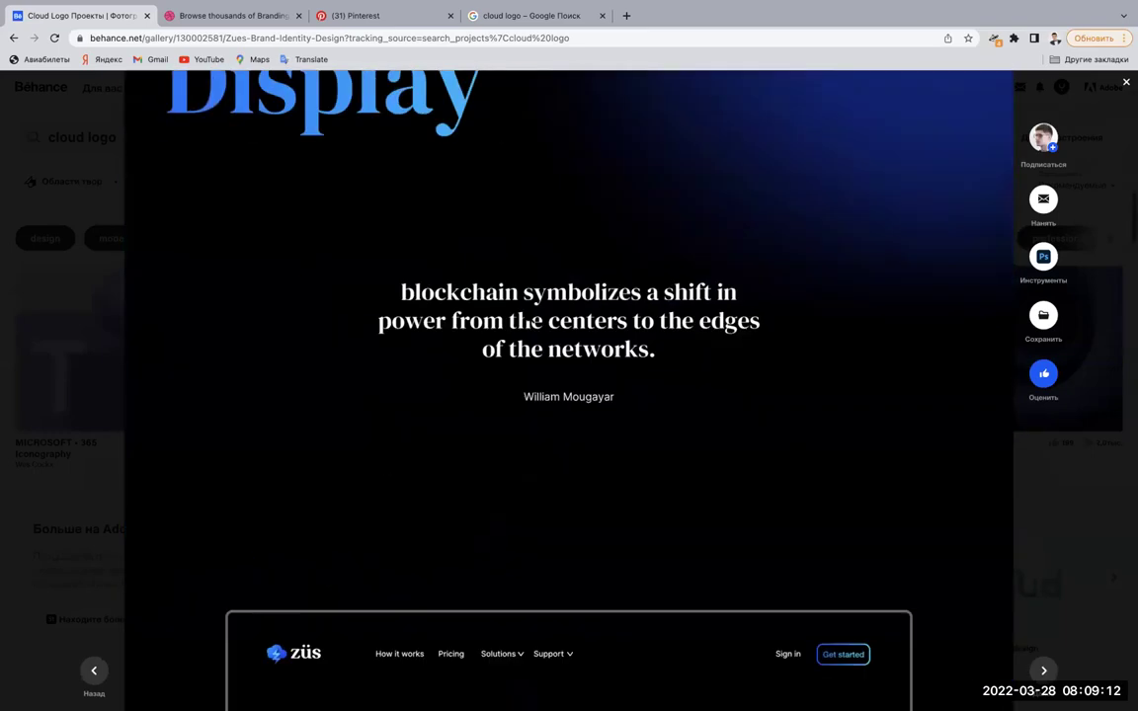
{"action": "scroll", "coordinate": [567, 395], "scroll_direction": "down", "scroll_amount": 5}
{"action": "scroll", "coordinate": [568, 395], "scroll_direction": "down", "scroll_amount": 5}
{"action": "scroll", "coordinate": [568, 395], "scroll_direction": "down", "scroll_amount": 5}
{"action": "scroll", "coordinate": [568, 395], "scroll_direction": "down", "scroll_amount": 5}
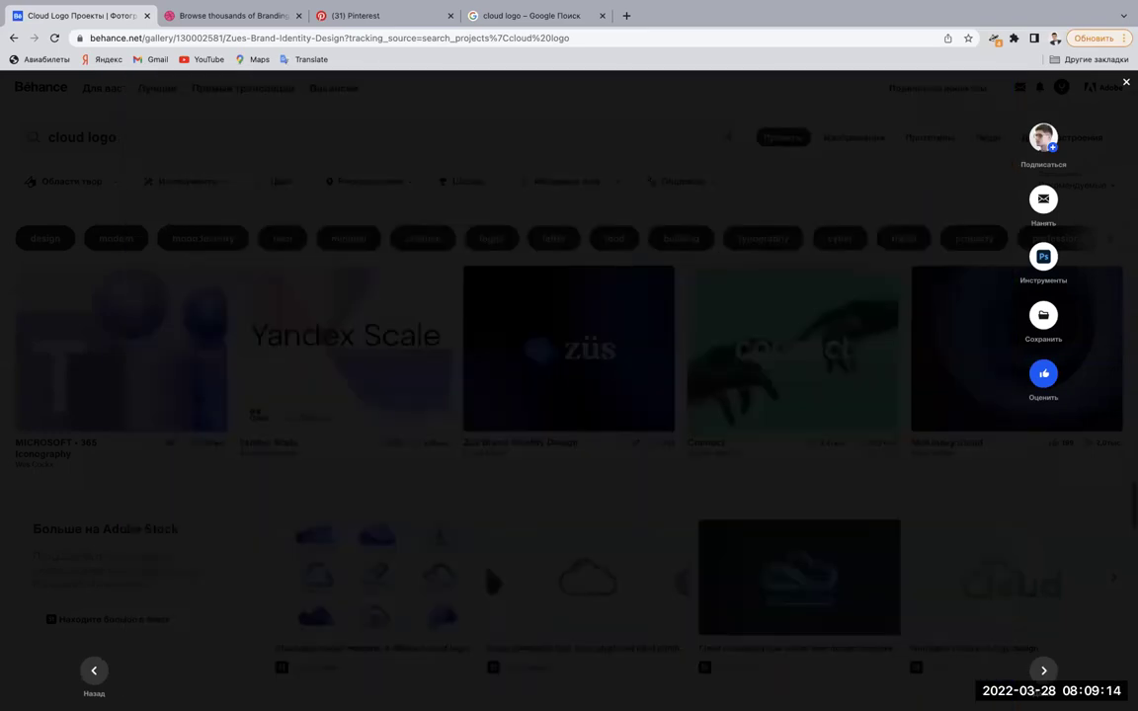
{"action": "scroll", "coordinate": [568, 395], "scroll_direction": "down", "scroll_amount": 5}
{"action": "scroll", "coordinate": [642, 268], "scroll_direction": "down", "scroll_amount": 5}
{"action": "scroll", "coordinate": [642, 268], "scroll_direction": "down", "scroll_amount": 5}
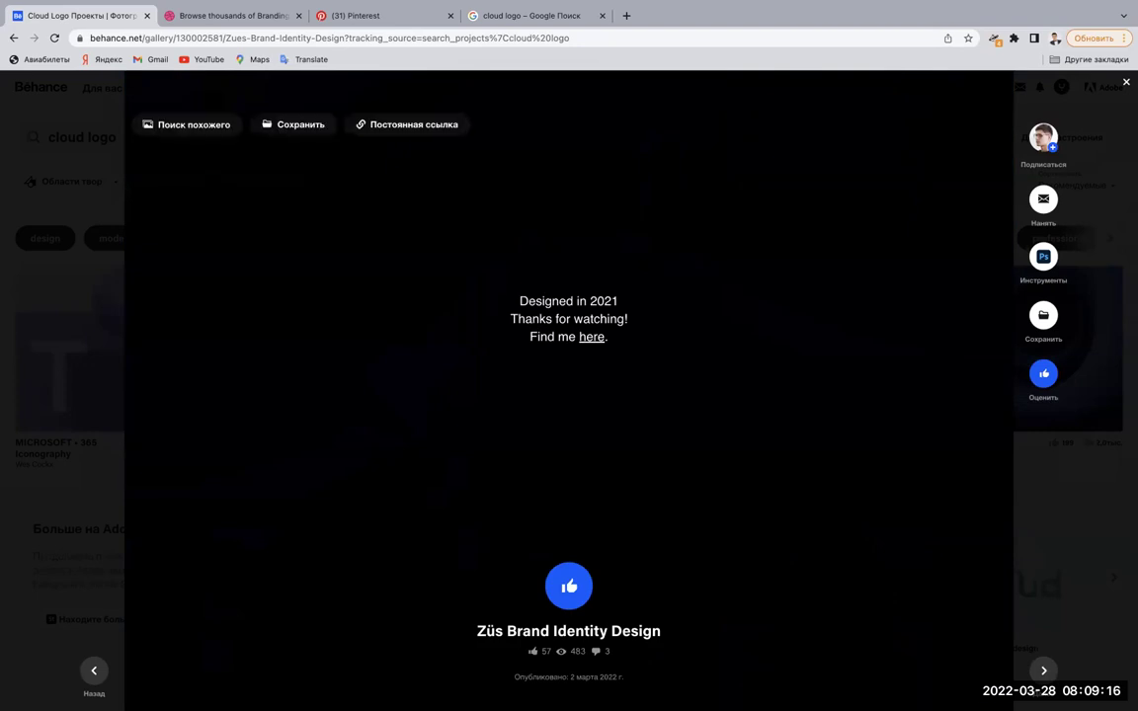
{"action": "scroll", "coordinate": [643, 267], "scroll_direction": "up", "scroll_amount": 10}
{"action": "scroll", "coordinate": [643, 268], "scroll_direction": "up", "scroll_amount": 5}
{"action": "scroll", "coordinate": [643, 267], "scroll_direction": "up", "scroll_amount": 5}
{"action": "scroll", "coordinate": [642, 268], "scroll_direction": "up", "scroll_amount": 5}
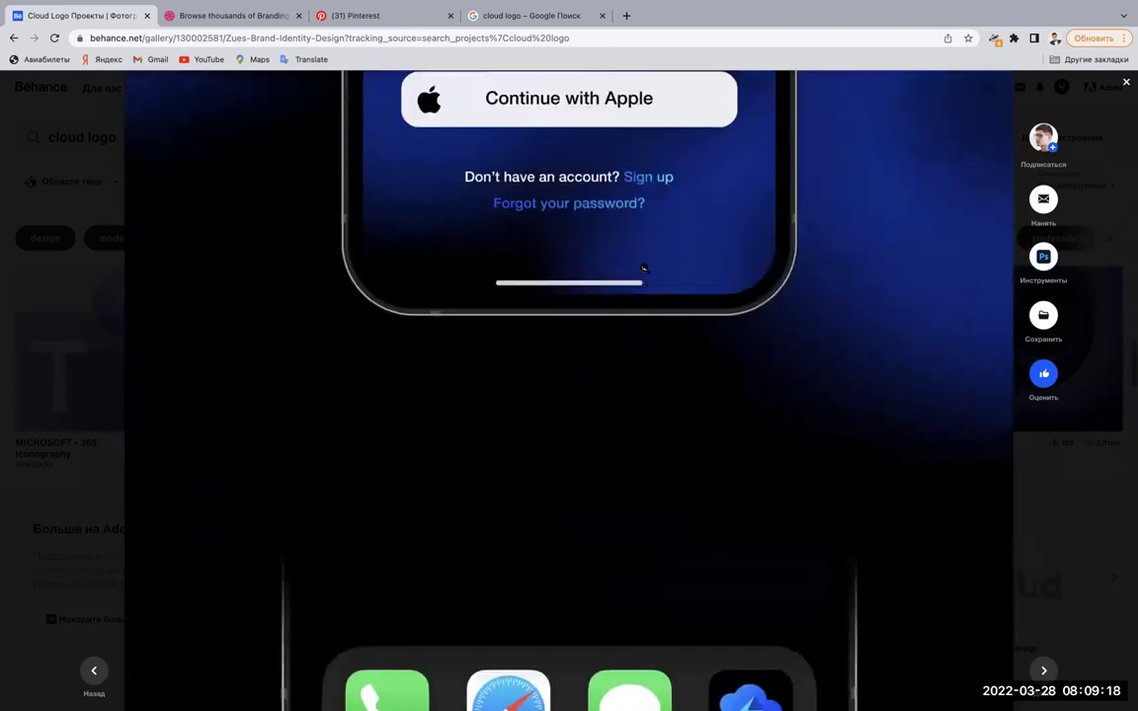
Save the Züs project to the Bulut moodboard.
{"action": "left_click", "coordinate": [1043, 315]}
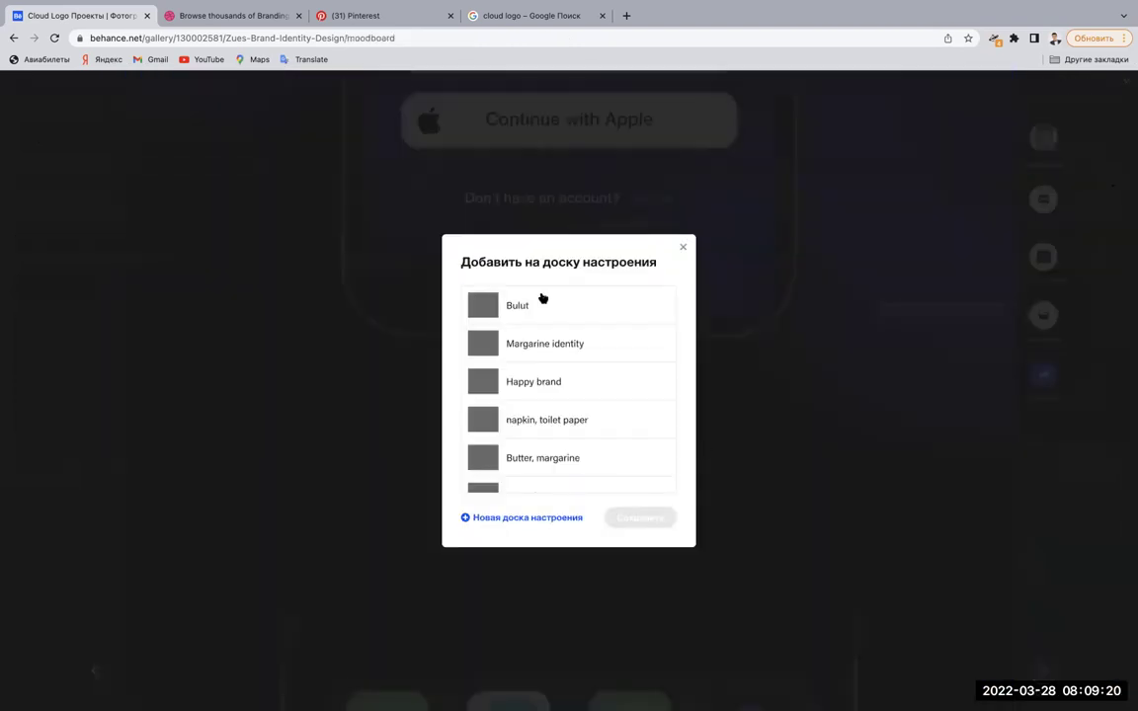
{"action": "left_click", "coordinate": [544, 300]}
{"action": "left_click", "coordinate": [646, 516]}
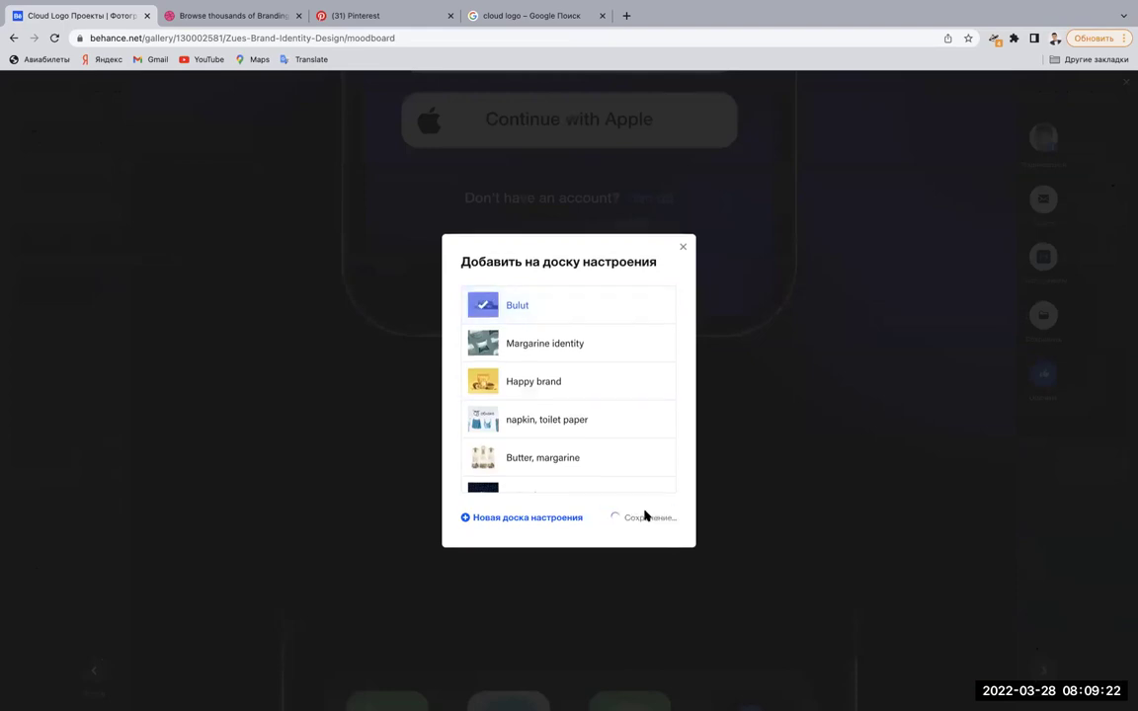
{"action": "left_click", "coordinate": [177, 15]}
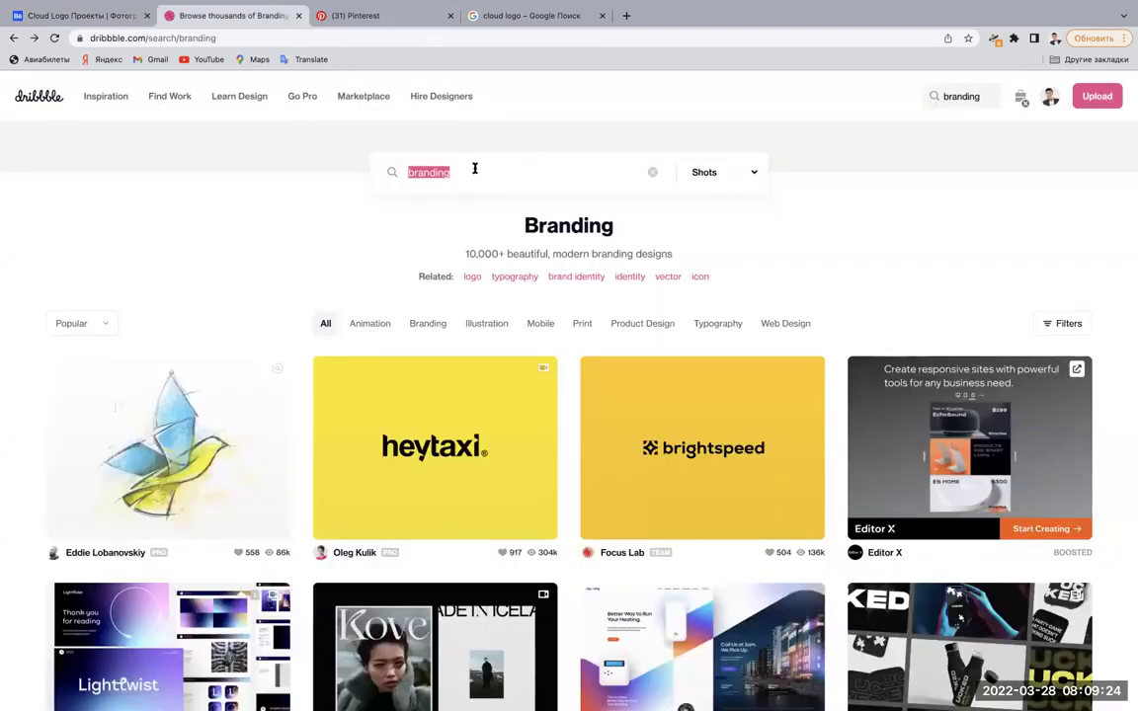
Search Dribbble for 'cloud logo' and scroll through the 10,000+ design results.
{"action": "type", "text": "cloud logo"}
{"action": "key", "text": "Return"}
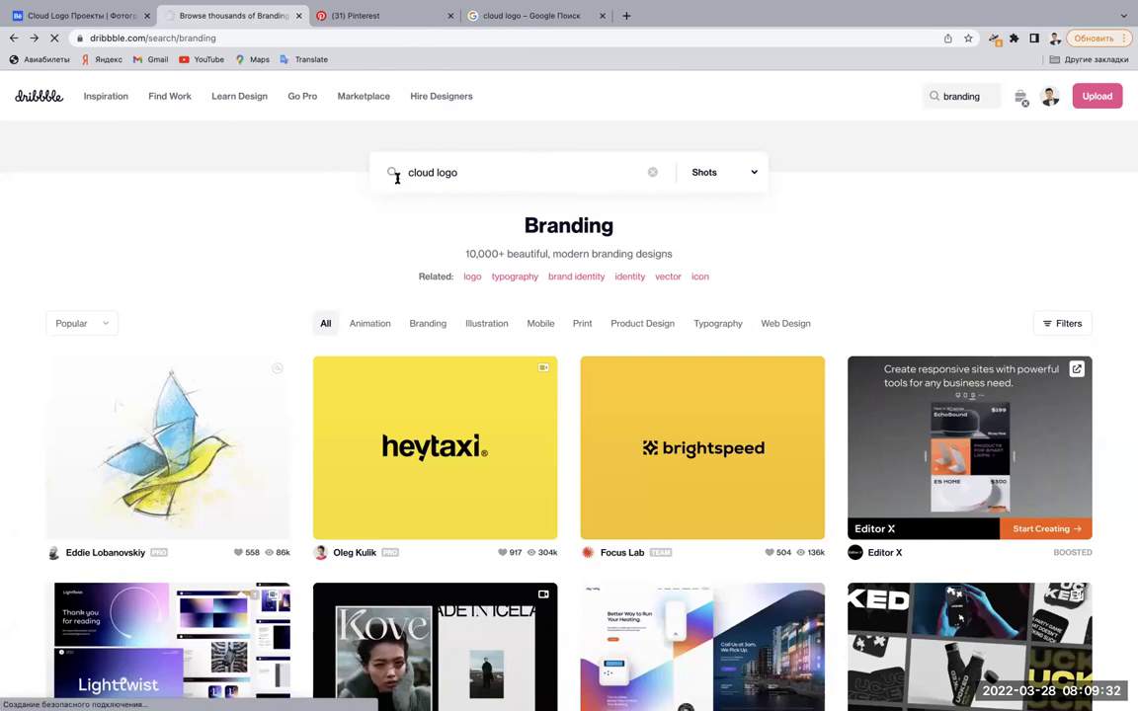
{"action": "scroll", "coordinate": [3, 393], "scroll_direction": "down", "scroll_amount": 1}
{"action": "scroll", "coordinate": [3, 393], "scroll_direction": "down", "scroll_amount": 1}
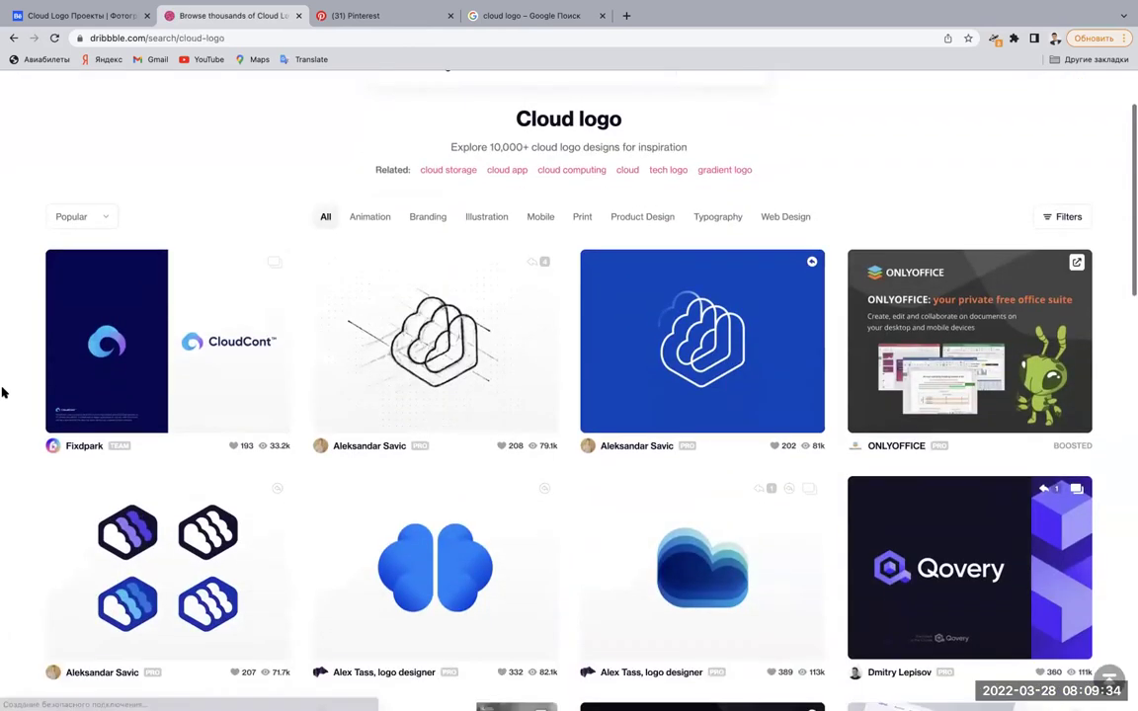
{"action": "scroll", "coordinate": [3, 393], "scroll_direction": "down", "scroll_amount": 3}
{"action": "scroll", "coordinate": [3, 393], "scroll_direction": "down", "scroll_amount": 2}
{"action": "scroll", "coordinate": [3, 394], "scroll_direction": "up", "scroll_amount": 6}
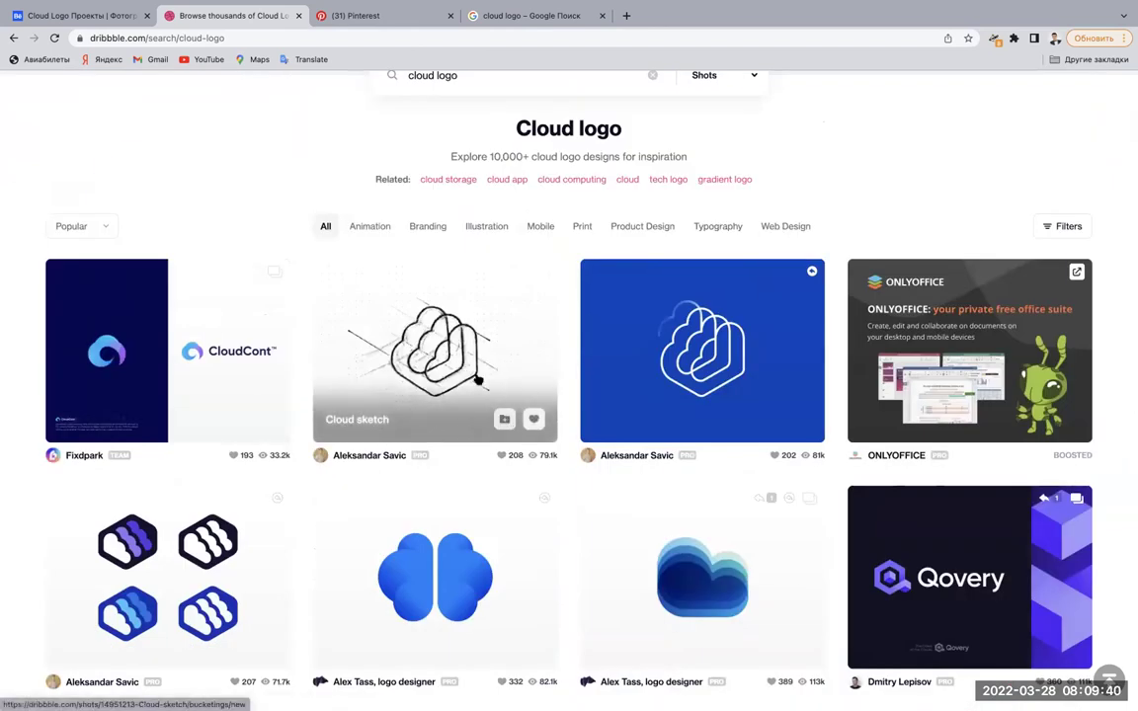
{"action": "left_click", "coordinate": [698, 328]}
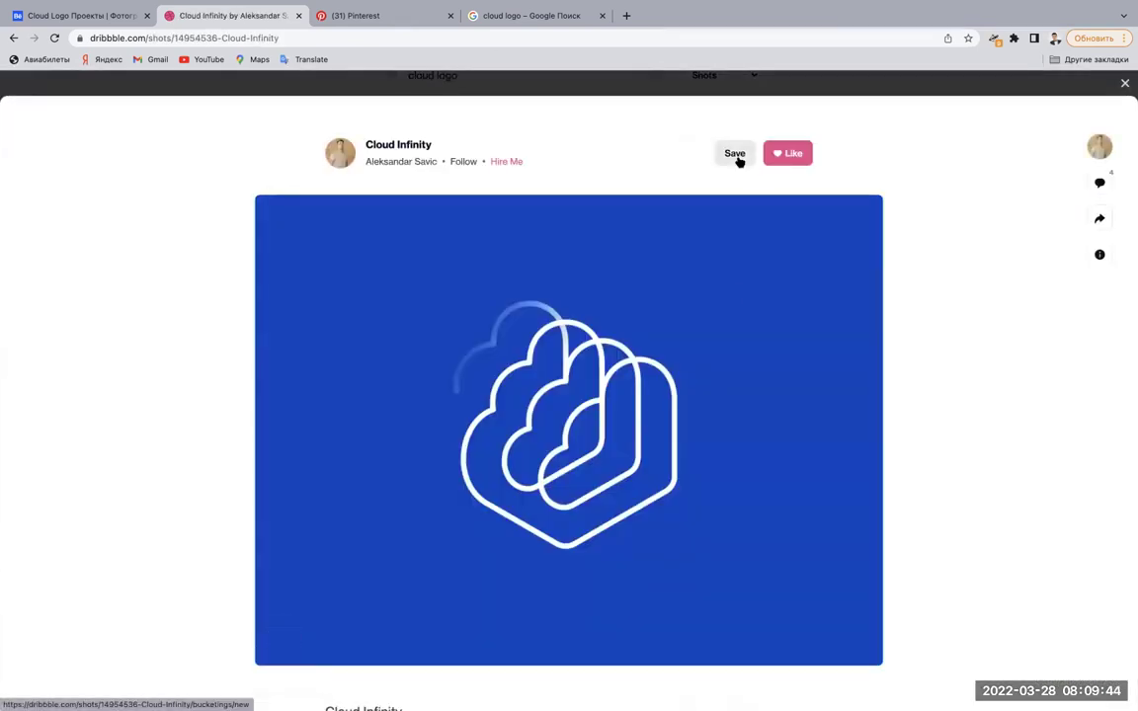
{"action": "left_click", "coordinate": [736, 156]}
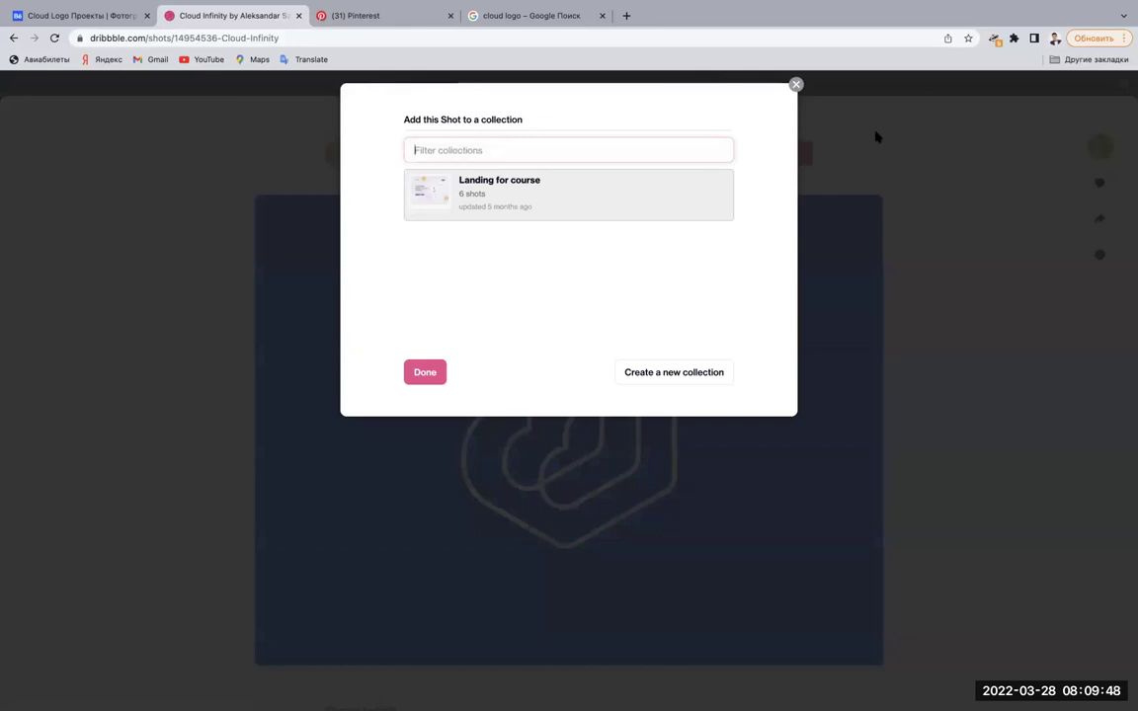
{"action": "left_click", "coordinate": [829, 124]}
{"action": "left_click", "coordinate": [1124, 84]}
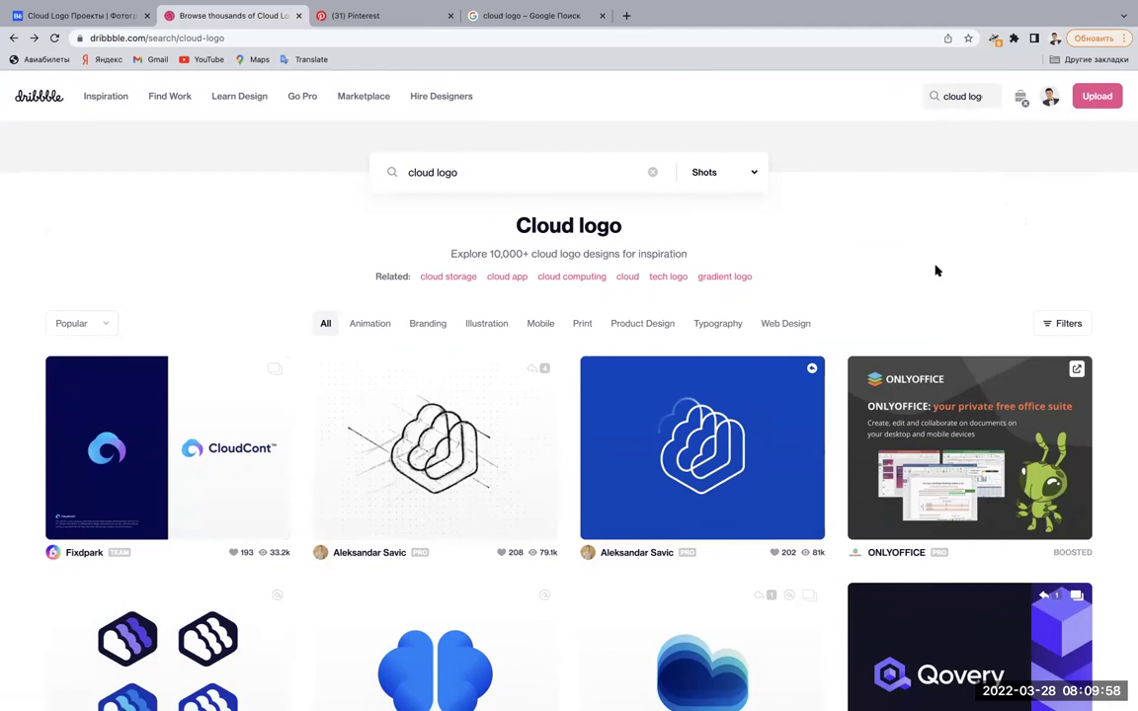
Save the Cloud sketch shot into a newly created Dribbble collection called Bulut.
{"action": "left_click", "coordinate": [459, 425]}
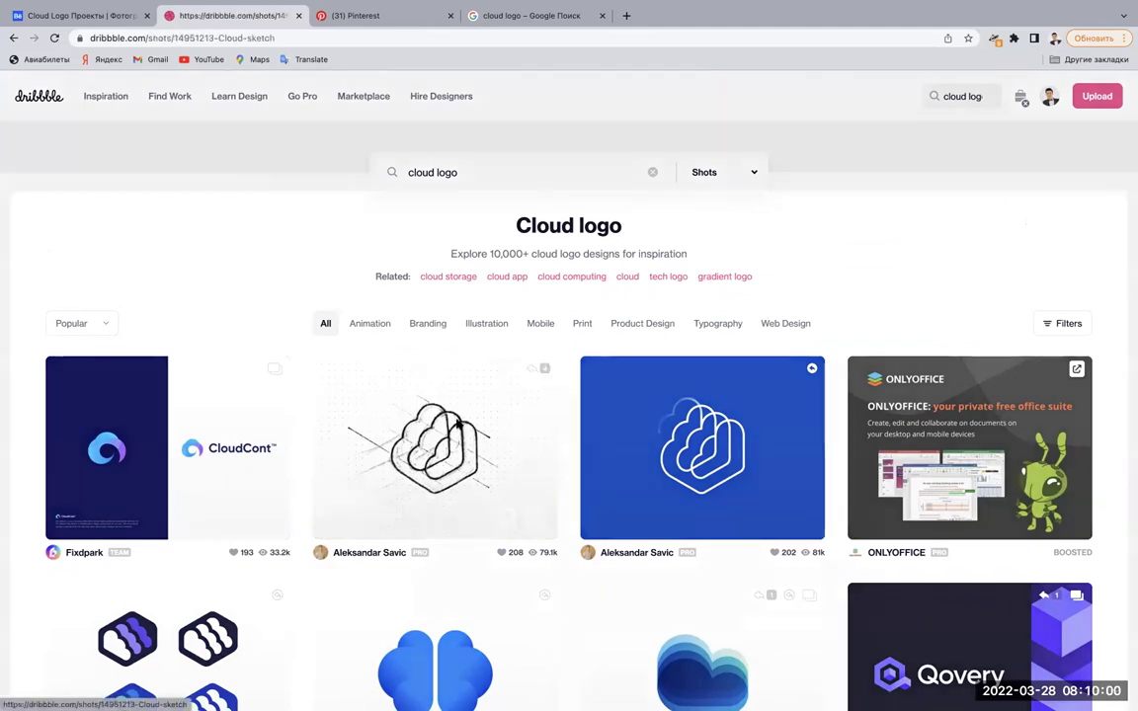
{"action": "left_click", "coordinate": [733, 152]}
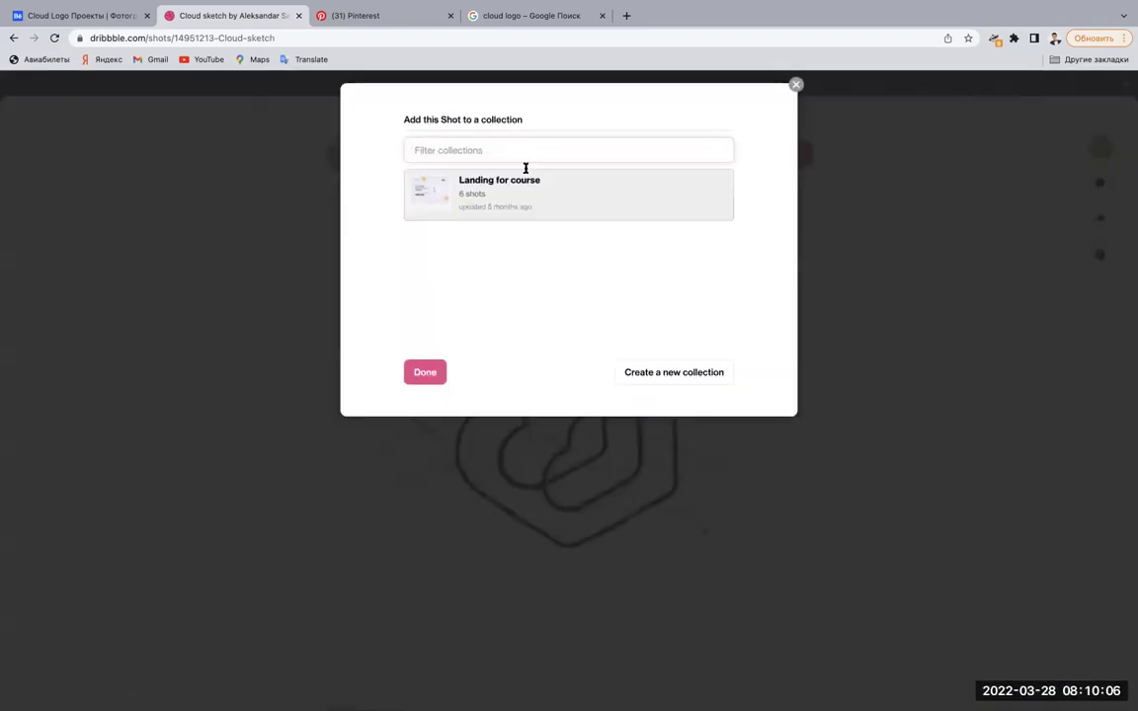
{"action": "left_click", "coordinate": [667, 375]}
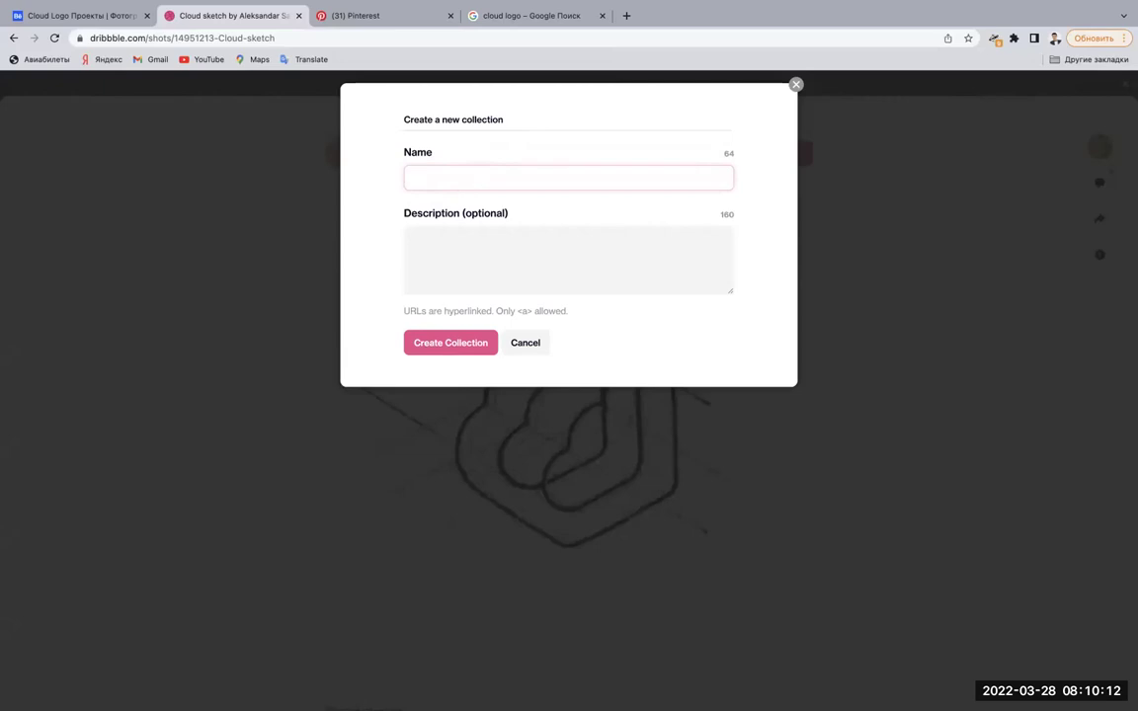
{"action": "type", "text": "Bulut"}
{"action": "left_click", "coordinate": [470, 344]}
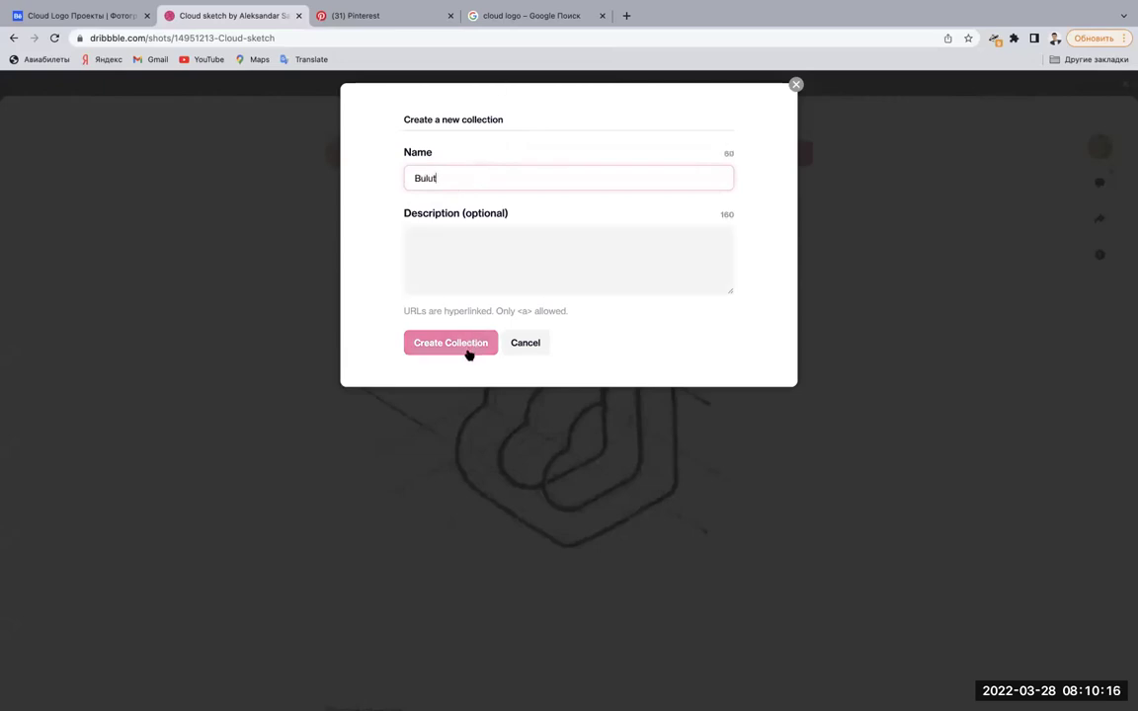
{"action": "left_click", "coordinate": [469, 350]}
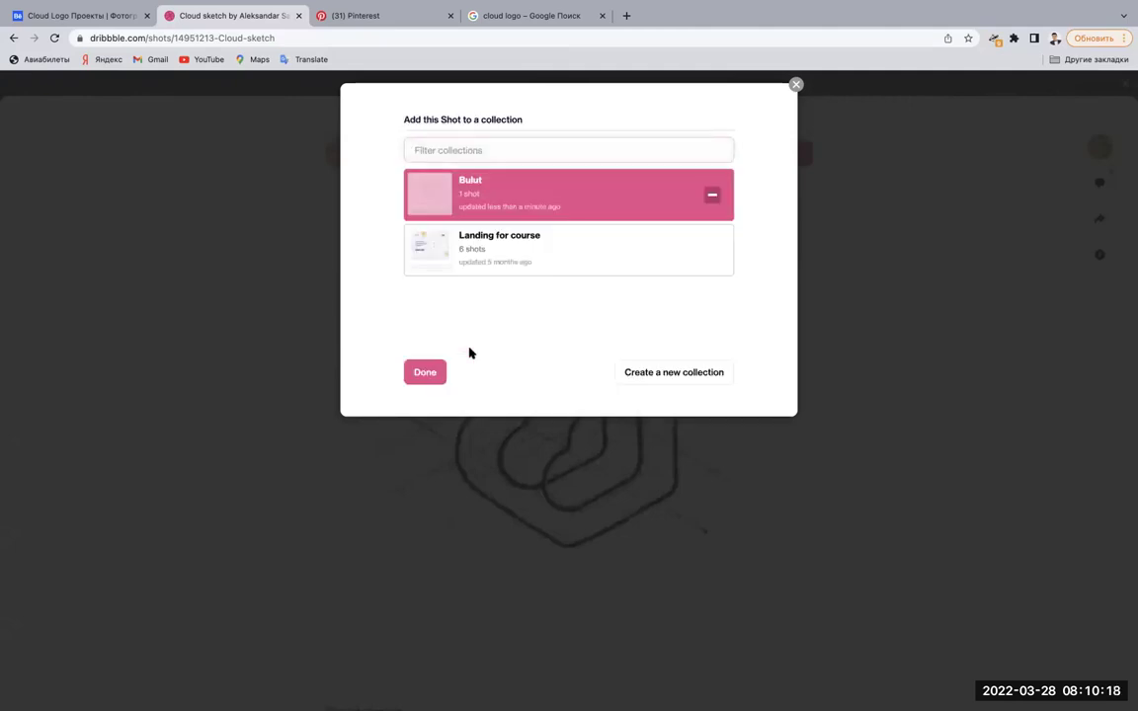
{"action": "left_click", "coordinate": [431, 380]}
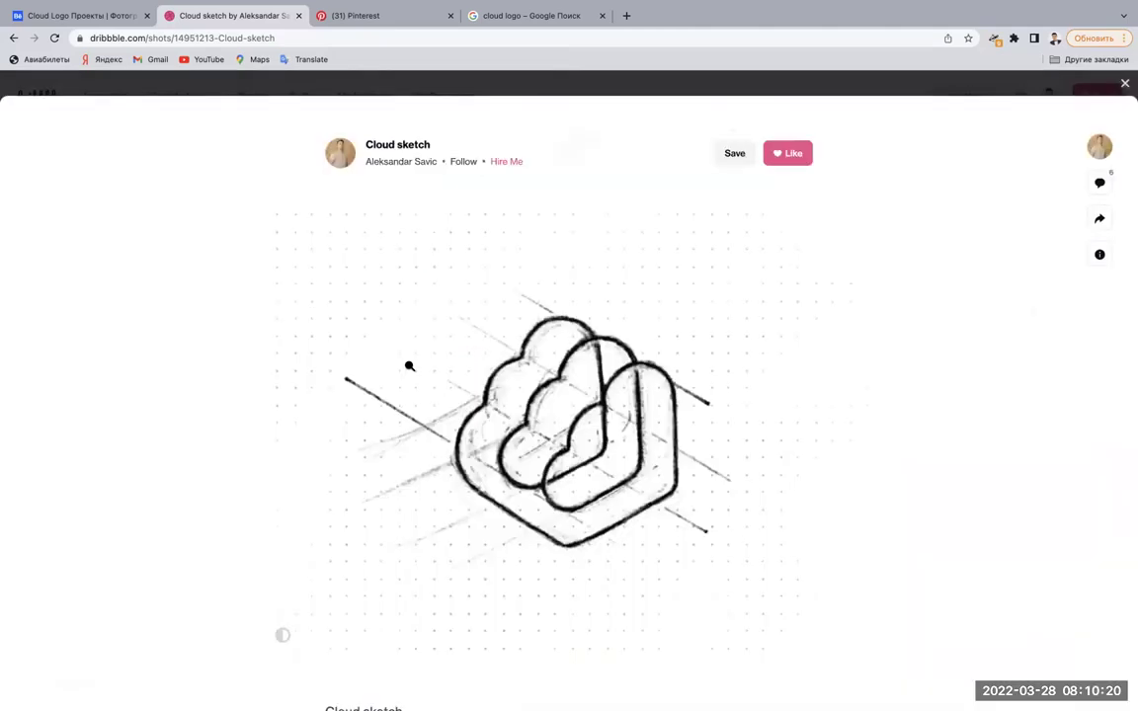
Close the Cloud sketch shot and open the Cloudbox shot from the results.
{"action": "left_click", "coordinate": [1074, 84]}
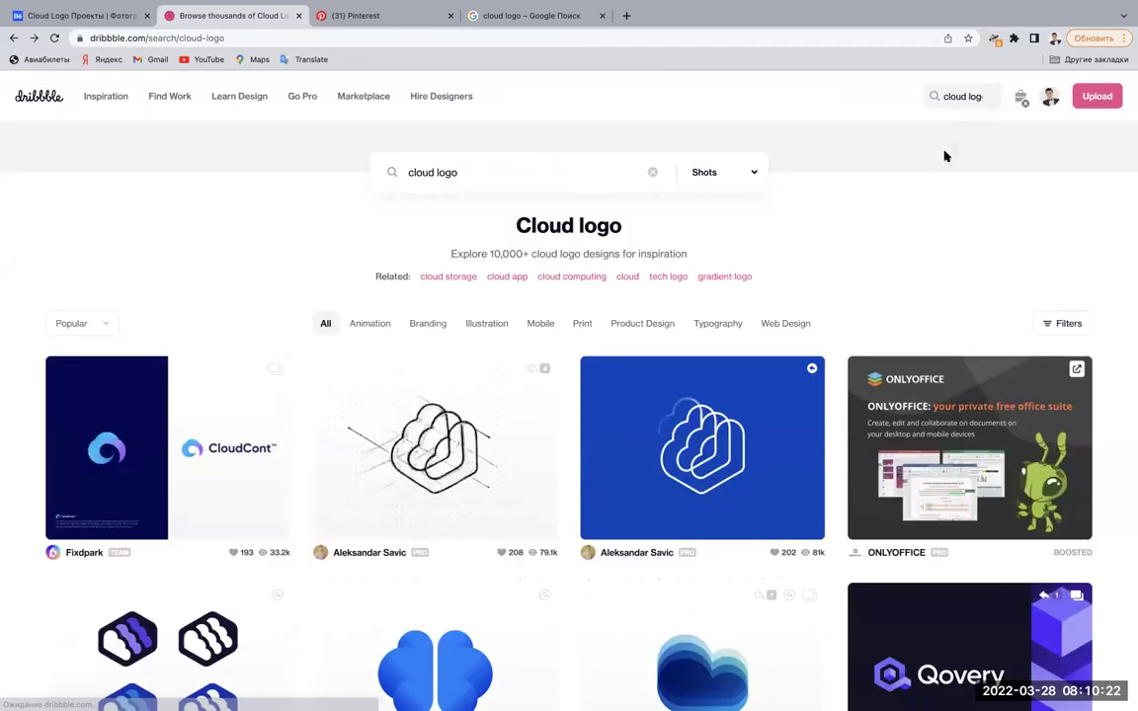
{"action": "scroll", "coordinate": [635, 281], "scroll_direction": "down", "scroll_amount": 5}
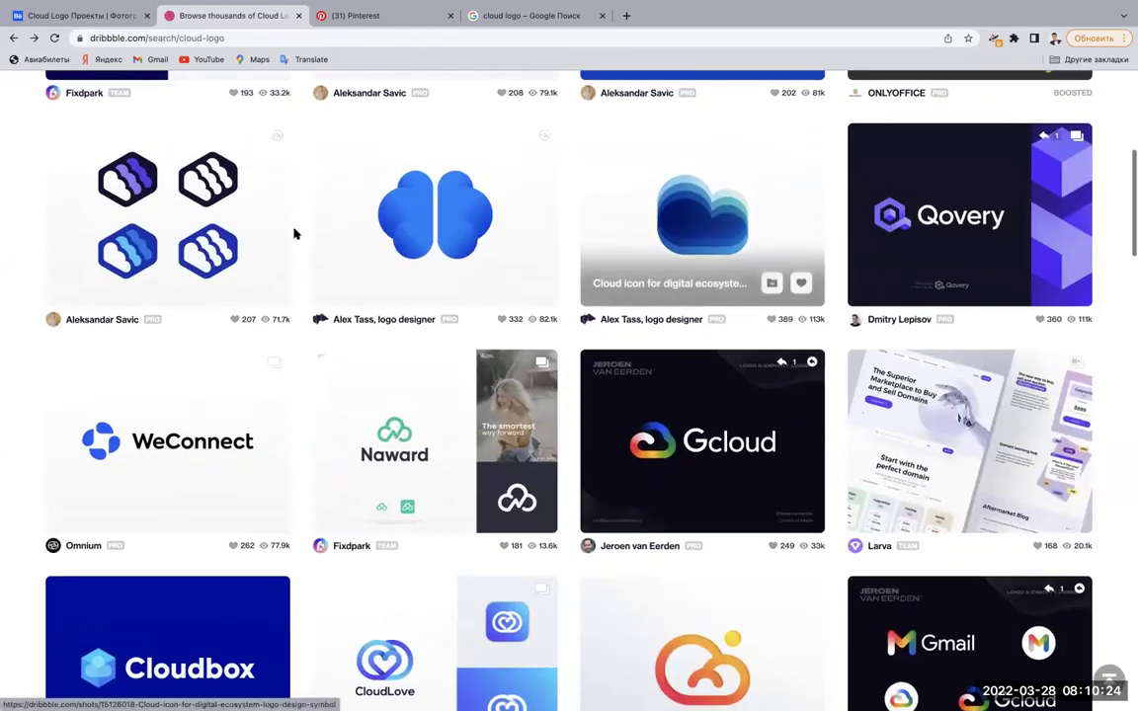
{"action": "scroll", "coordinate": [306, 233], "scroll_direction": "down", "scroll_amount": 1}
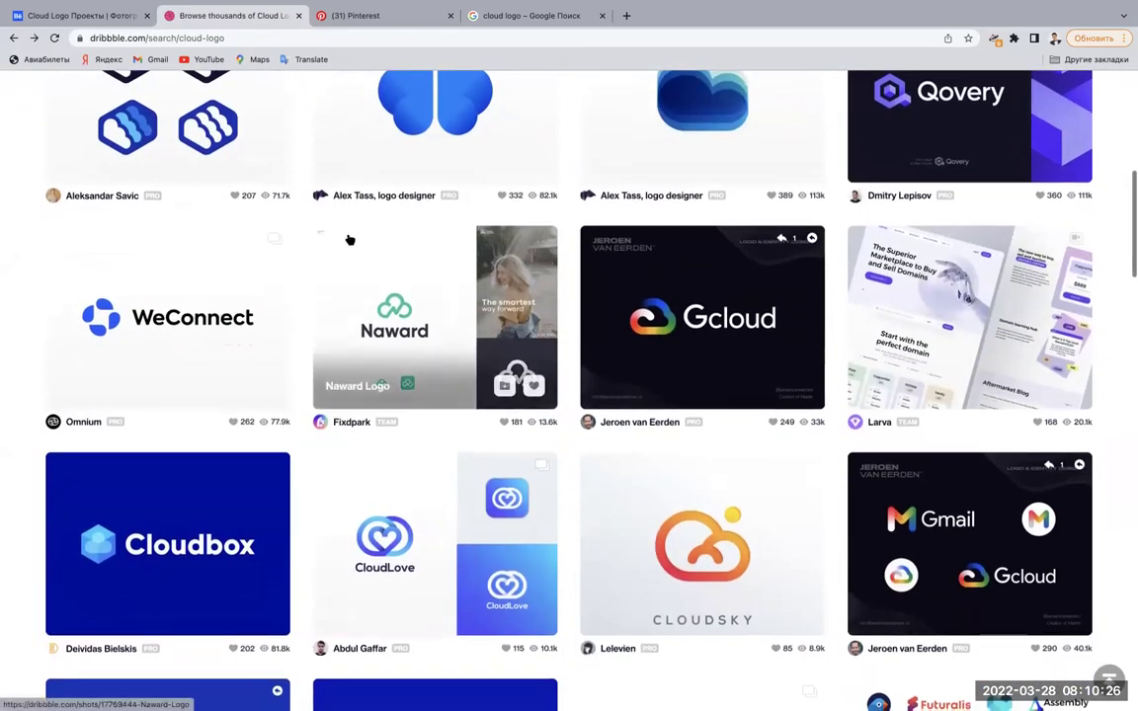
{"action": "scroll", "coordinate": [241, 218], "scroll_direction": "down", "scroll_amount": 2}
{"action": "scroll", "coordinate": [242, 223], "scroll_direction": "down", "scroll_amount": 3}
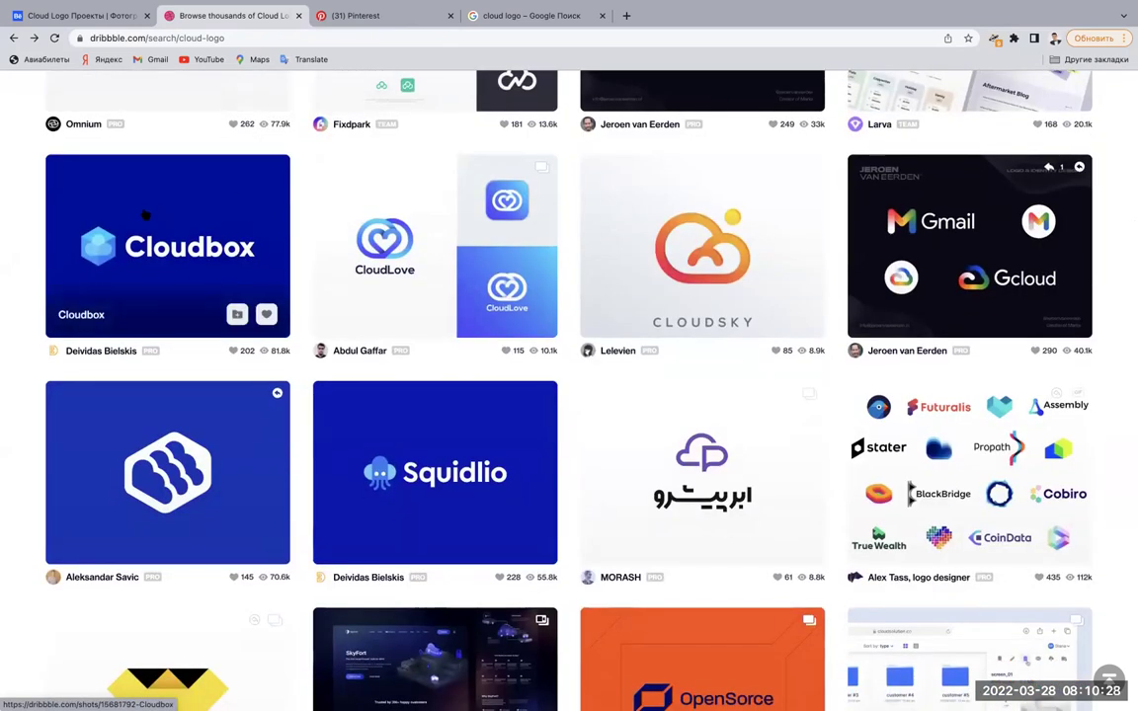
{"action": "left_click", "coordinate": [145, 216]}
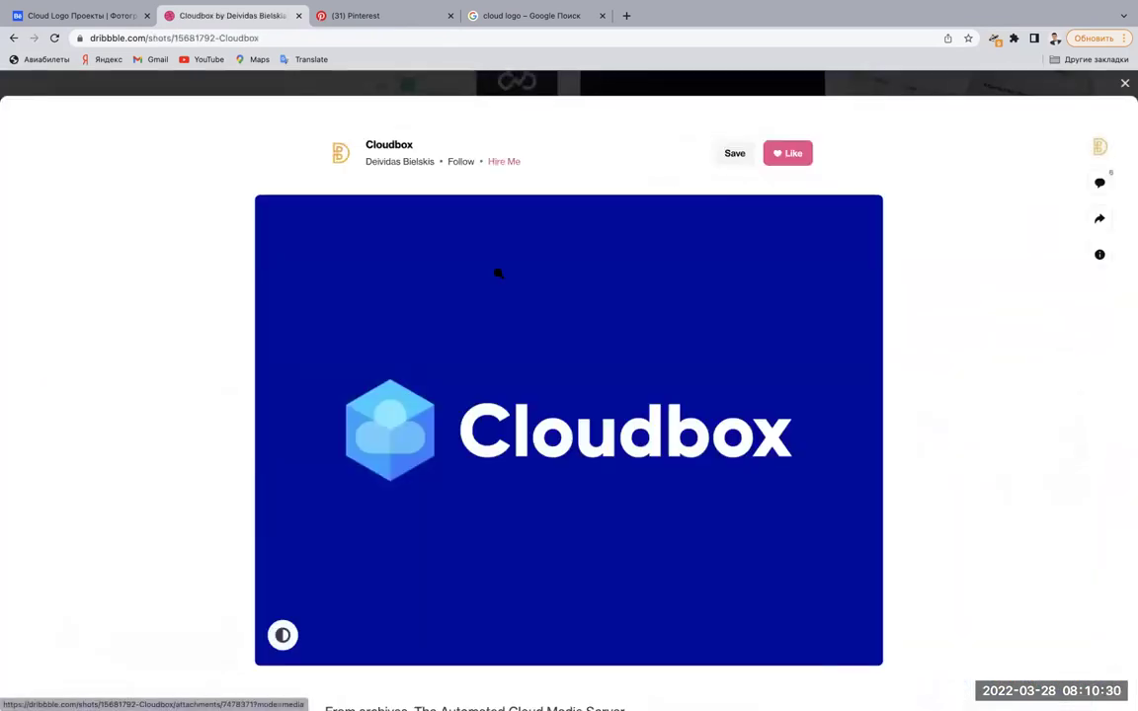
Add the Cloudbox shot to the Bulut collection.
{"action": "scroll", "coordinate": [822, 277], "scroll_direction": "down", "scroll_amount": 6}
{"action": "scroll", "coordinate": [823, 275], "scroll_direction": "up", "scroll_amount": 2}
{"action": "scroll", "coordinate": [823, 276], "scroll_direction": "up", "scroll_amount": 3}
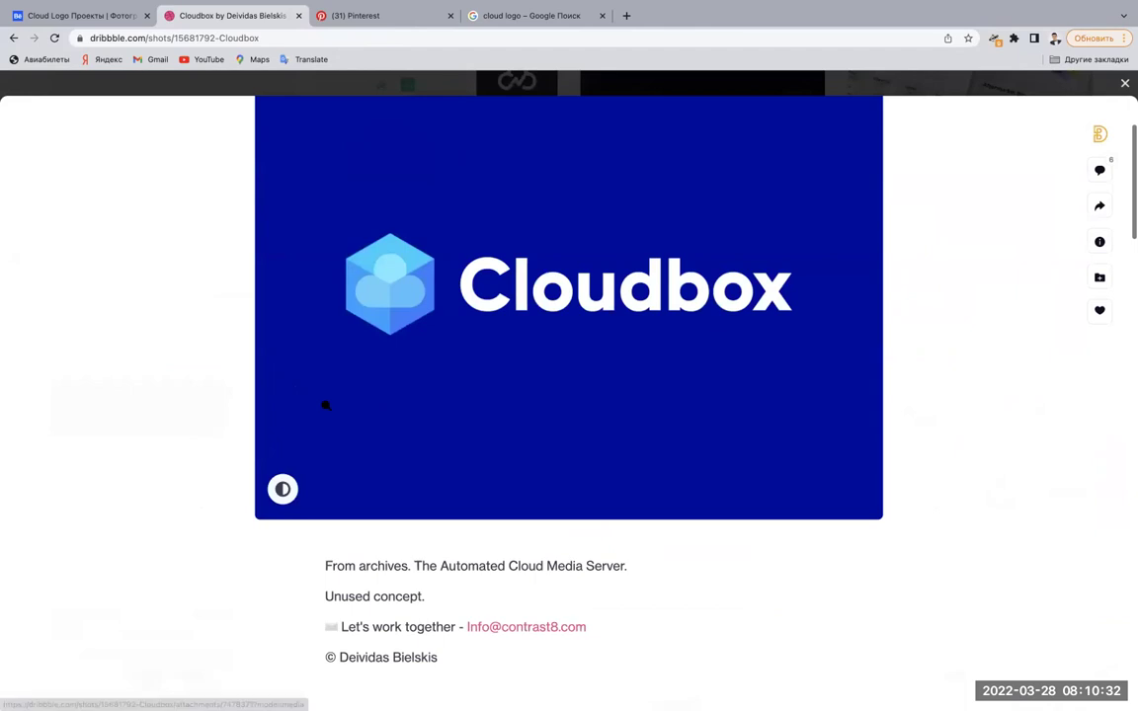
{"action": "scroll", "coordinate": [732, 311], "scroll_direction": "up", "scroll_amount": 3}
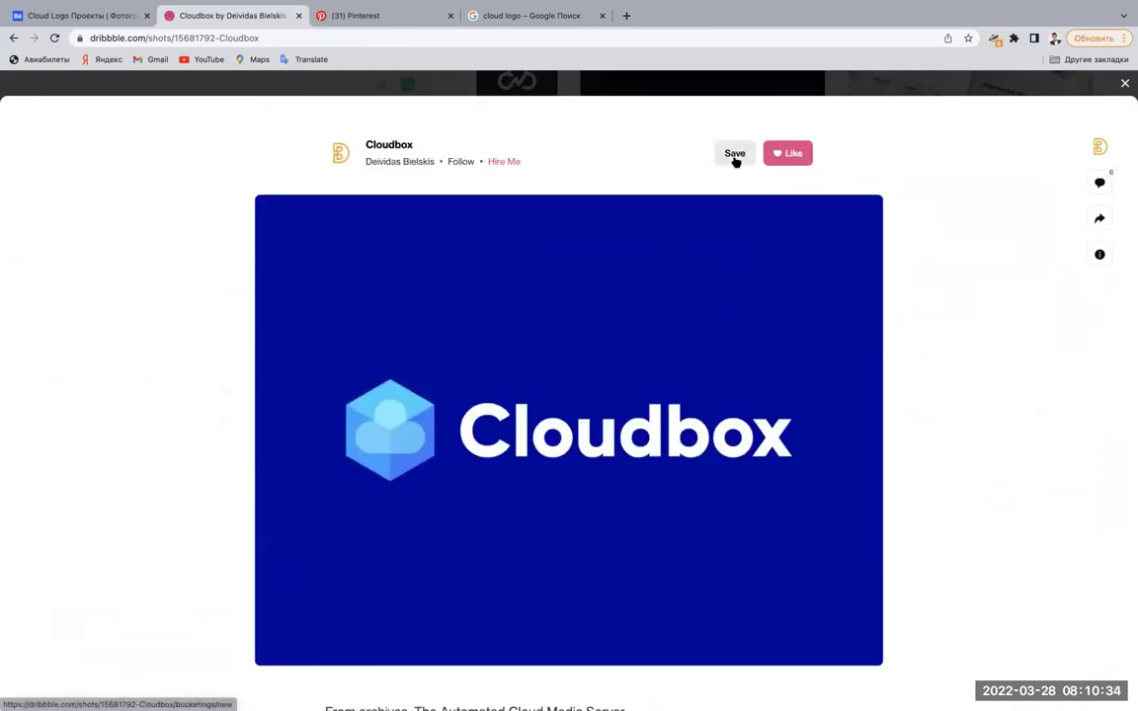
{"action": "left_click", "coordinate": [735, 155]}
{"action": "left_click", "coordinate": [464, 189]}
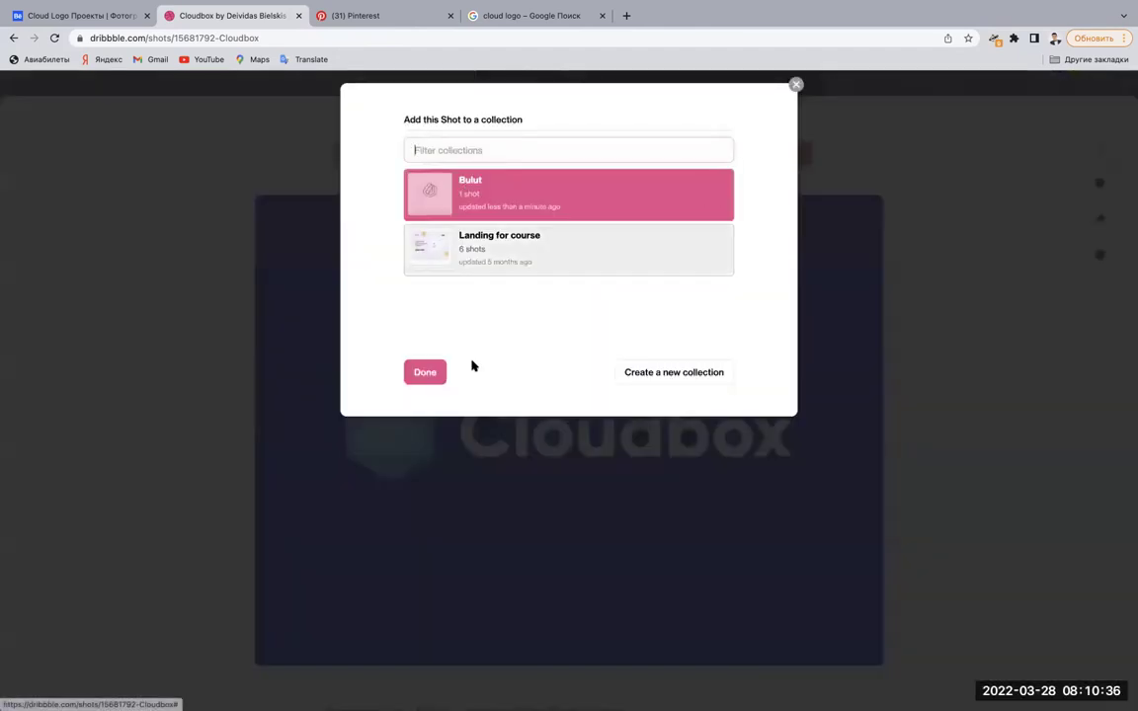
{"action": "left_click", "coordinate": [427, 371]}
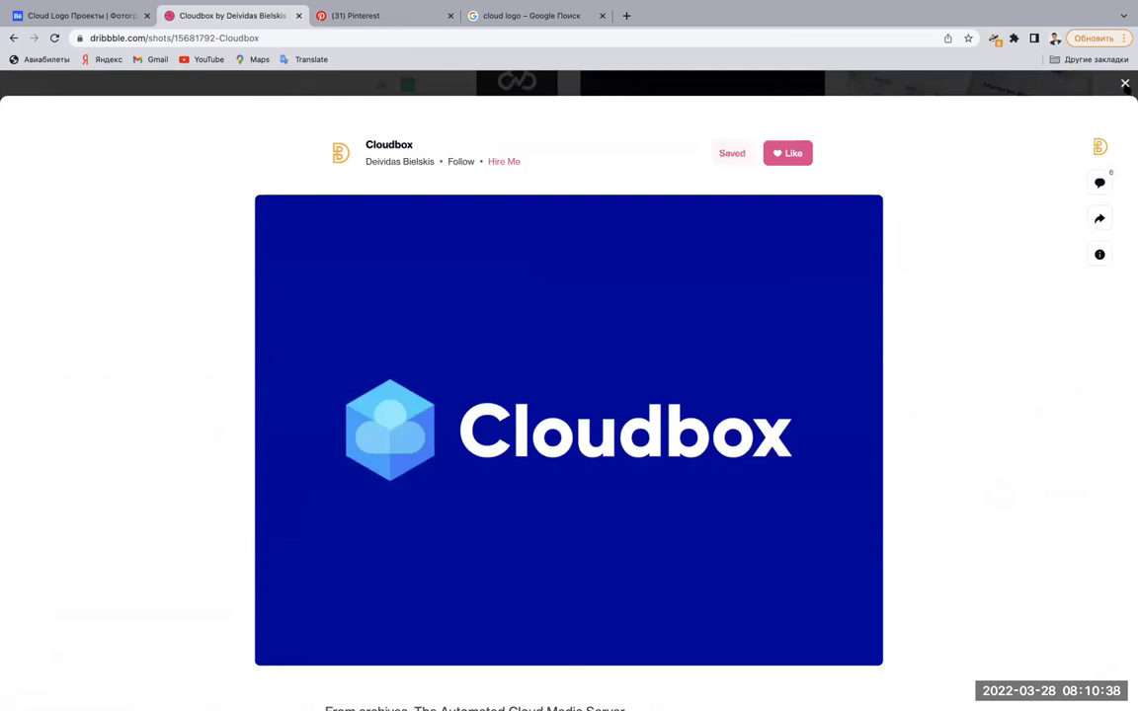
Close the Cloudbox shot and open the Bulut collection from My Collections.
{"action": "left_click", "coordinate": [1124, 83]}
{"action": "scroll", "coordinate": [1040, 106], "scroll_direction": "up", "scroll_amount": 10}
{"action": "mouse_move", "coordinate": [1049, 96]}
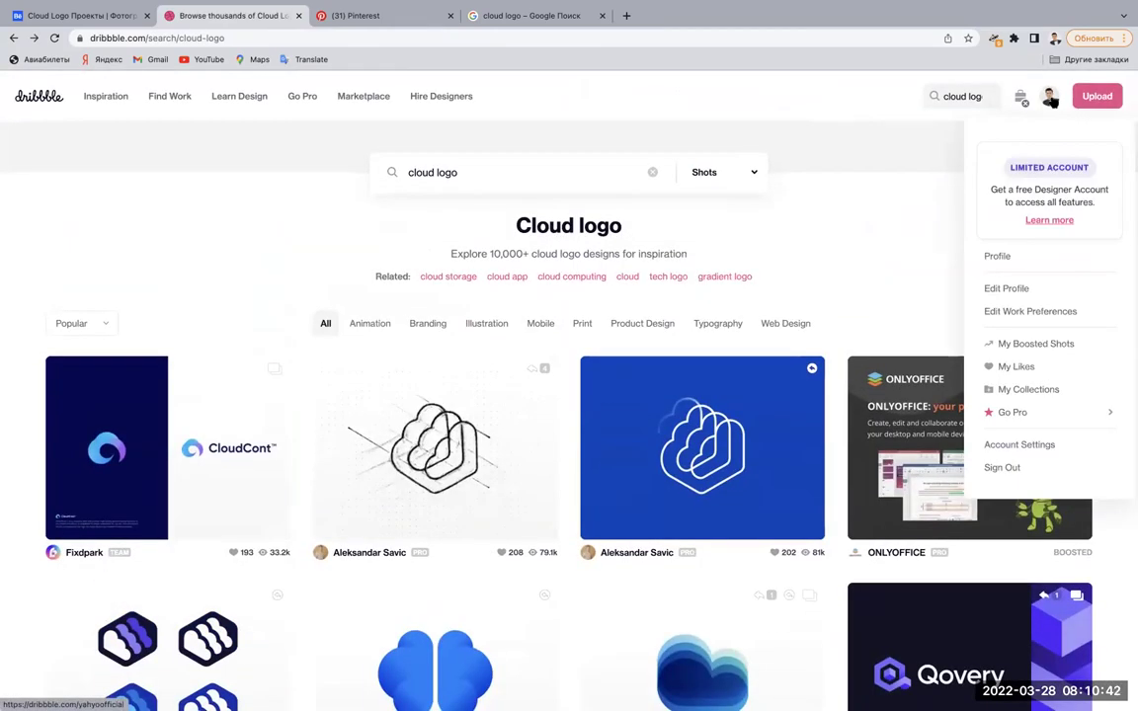
{"action": "left_click", "coordinate": [1035, 393]}
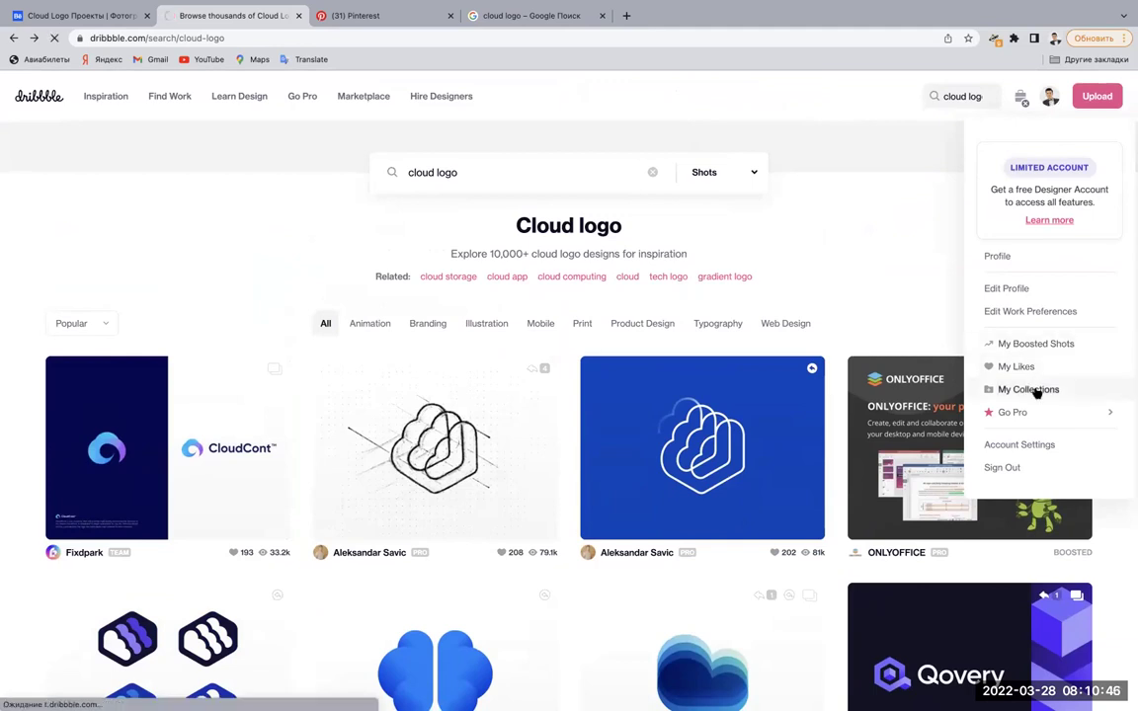
{"action": "scroll", "coordinate": [753, 355], "scroll_direction": "down", "scroll_amount": 3}
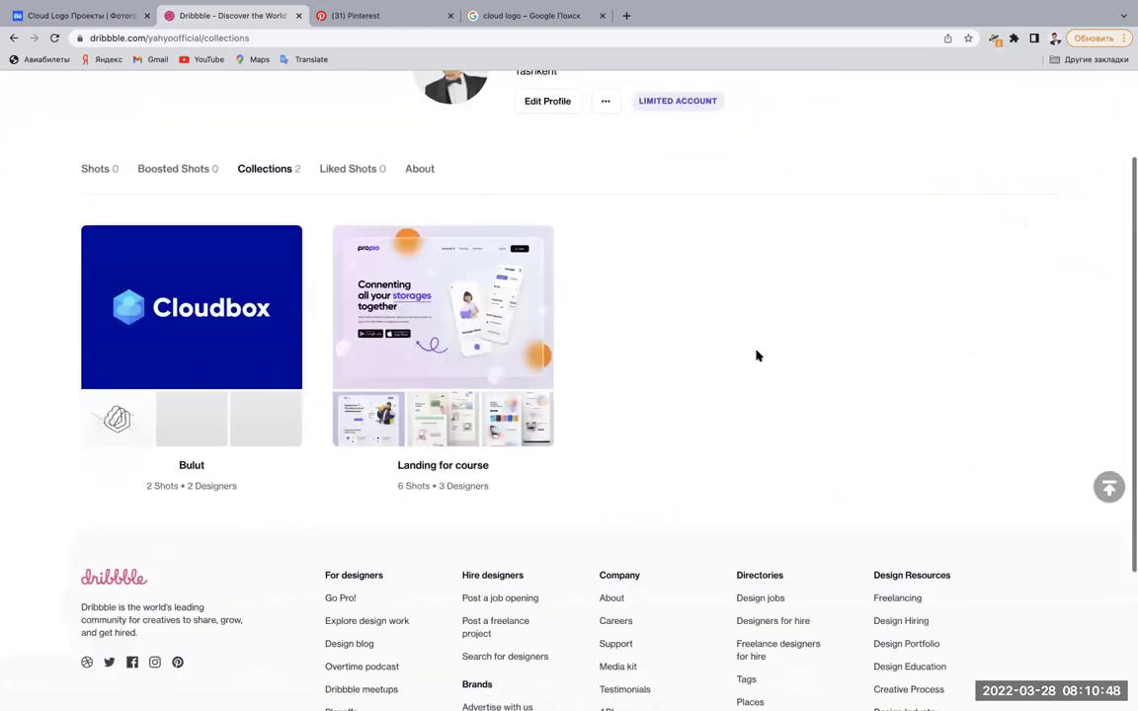
{"action": "left_click", "coordinate": [192, 302]}
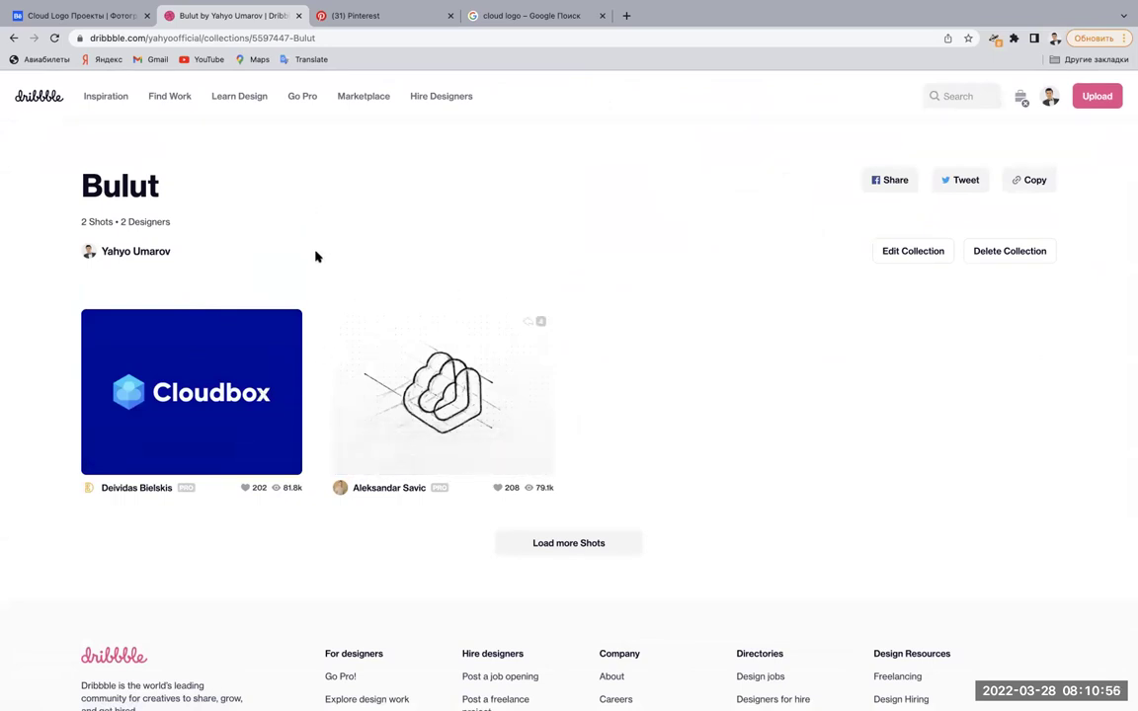
Return to Pinterest's cloud logo results and browse down through the pins.
{"action": "left_click", "coordinate": [378, 20]}
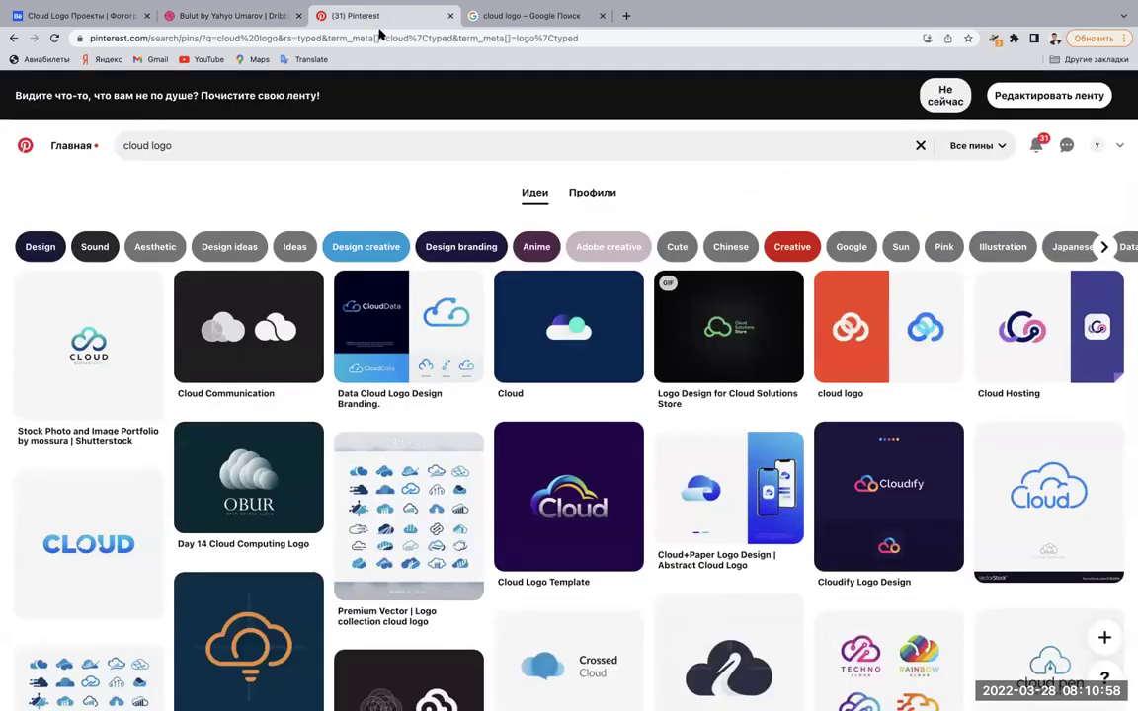
{"action": "left_click", "coordinate": [314, 145]}
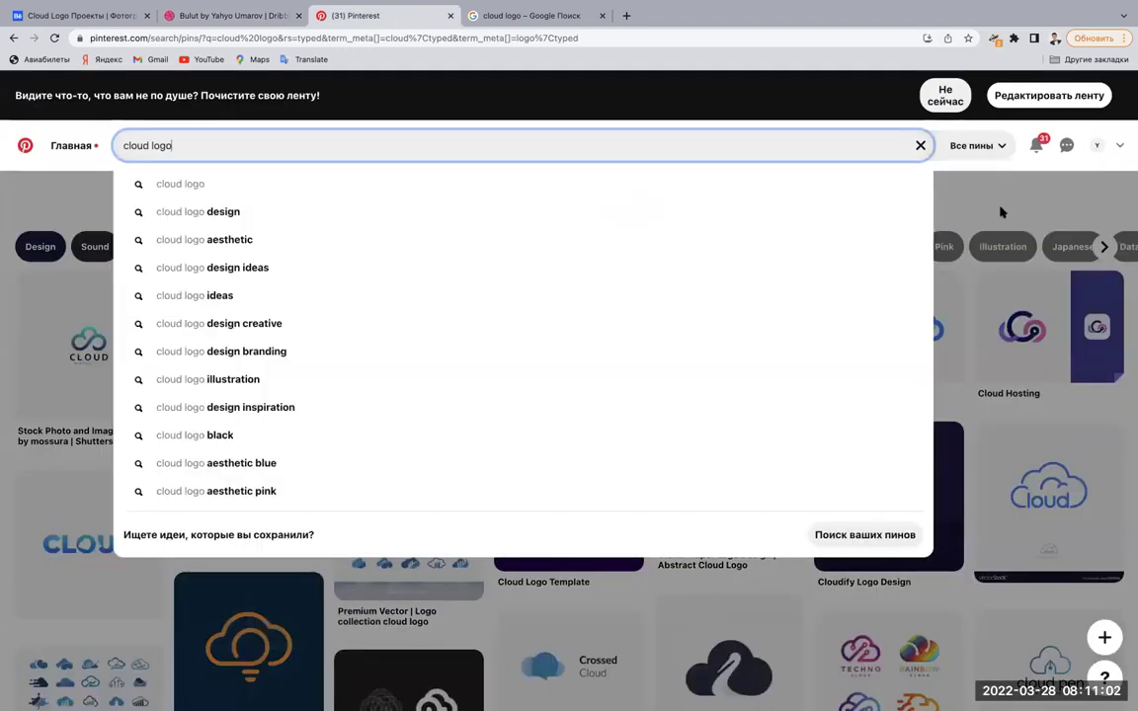
{"action": "left_click", "coordinate": [1000, 212]}
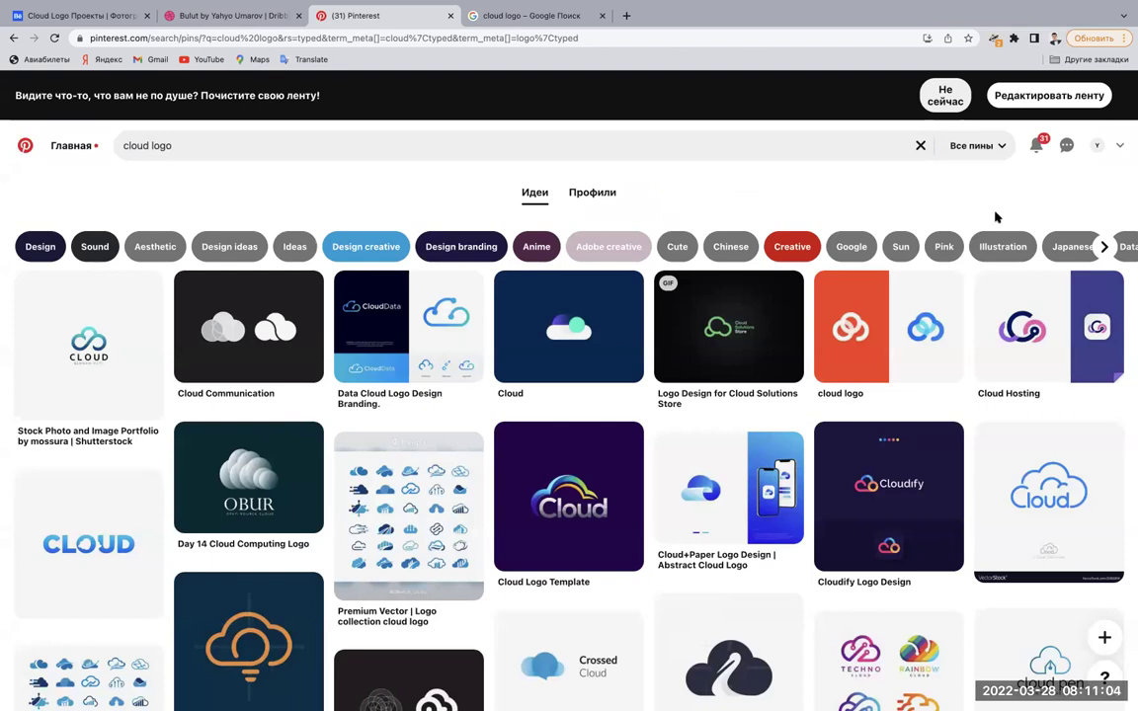
{"action": "scroll", "coordinate": [4, 506], "scroll_direction": "down", "scroll_amount": 1}
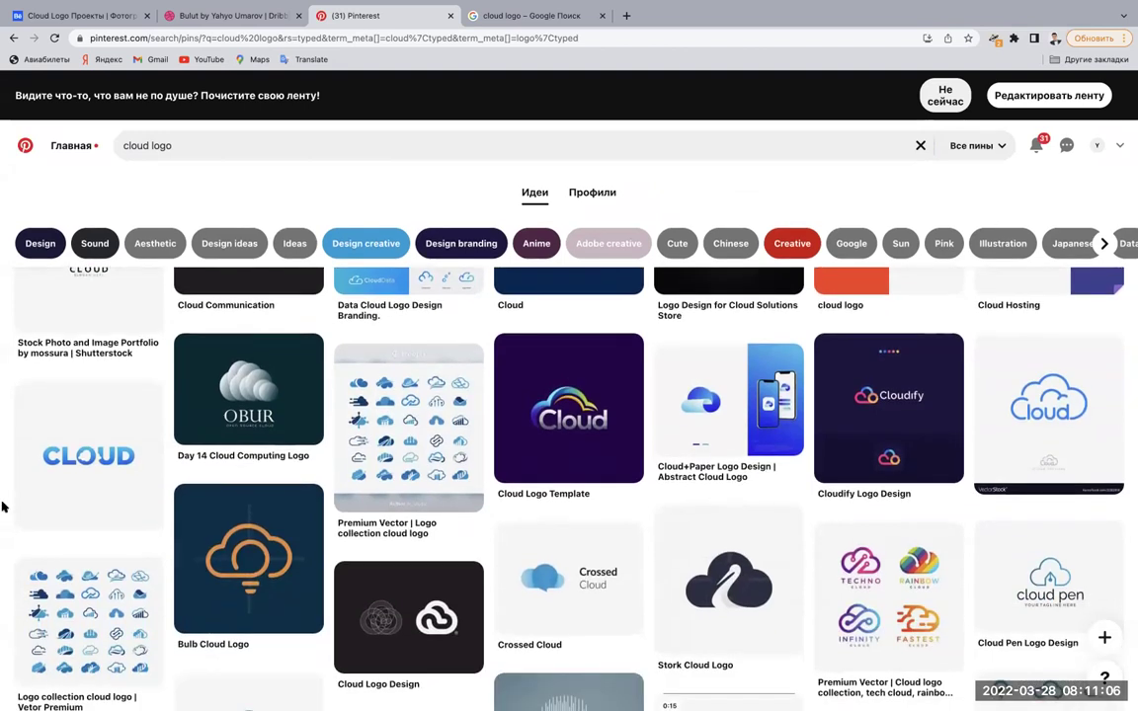
{"action": "scroll", "coordinate": [4, 505], "scroll_direction": "down", "scroll_amount": 2}
{"action": "scroll", "coordinate": [4, 505], "scroll_direction": "down", "scroll_amount": 2}
{"action": "scroll", "coordinate": [4, 505], "scroll_direction": "down", "scroll_amount": 2}
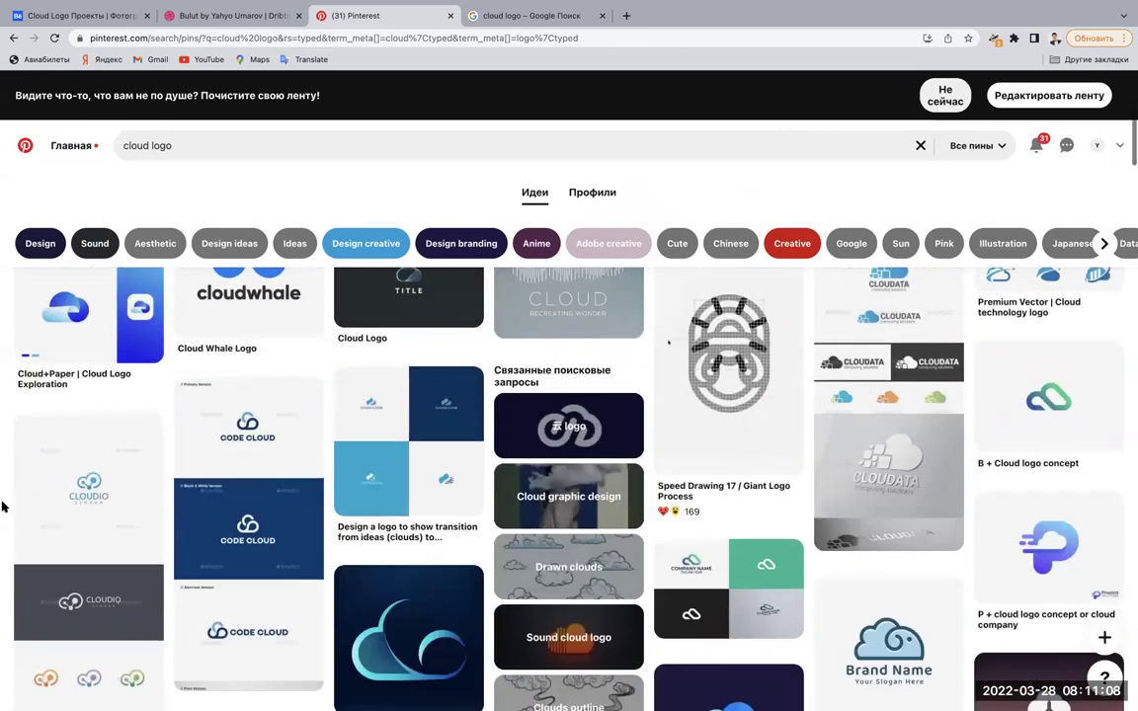
{"action": "scroll", "coordinate": [4, 507], "scroll_direction": "down", "scroll_amount": 2}
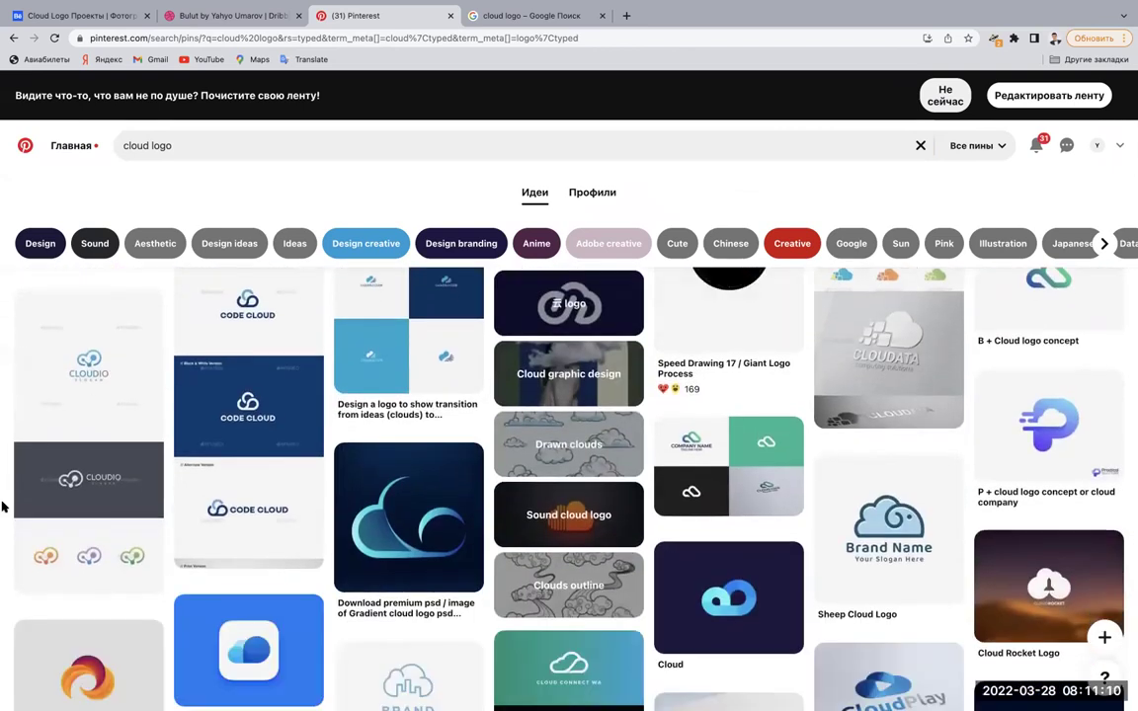
{"action": "scroll", "coordinate": [4, 505], "scroll_direction": "down", "scroll_amount": 2}
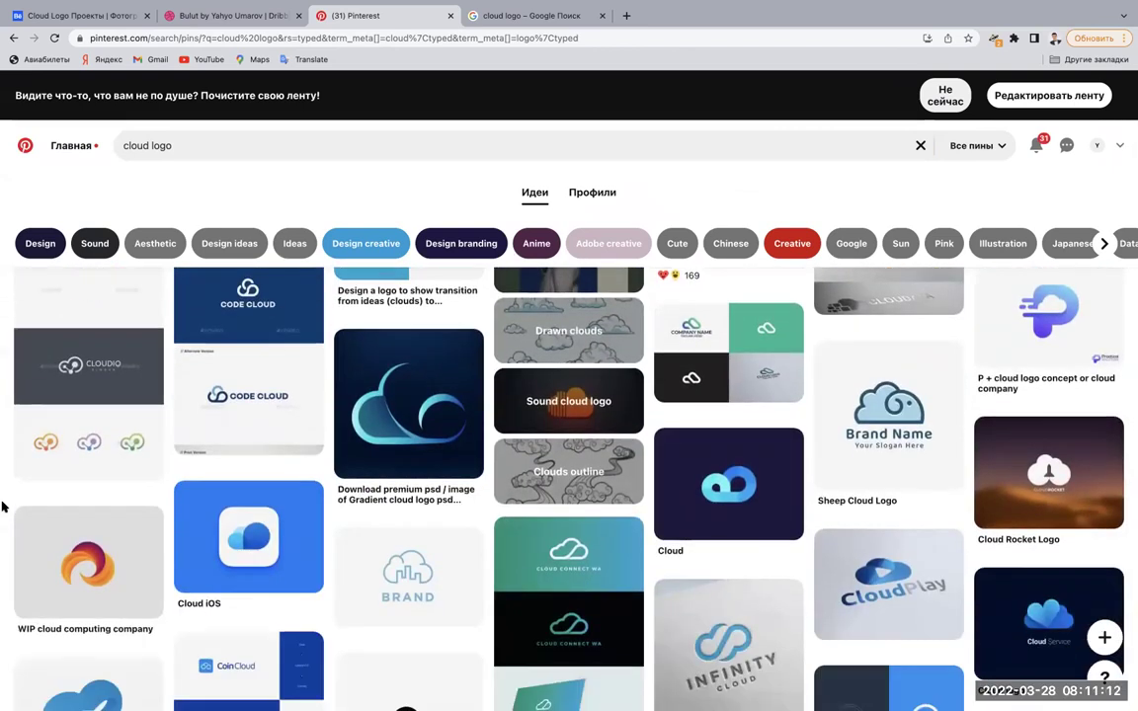
{"action": "scroll", "coordinate": [4, 506], "scroll_direction": "down", "scroll_amount": 2}
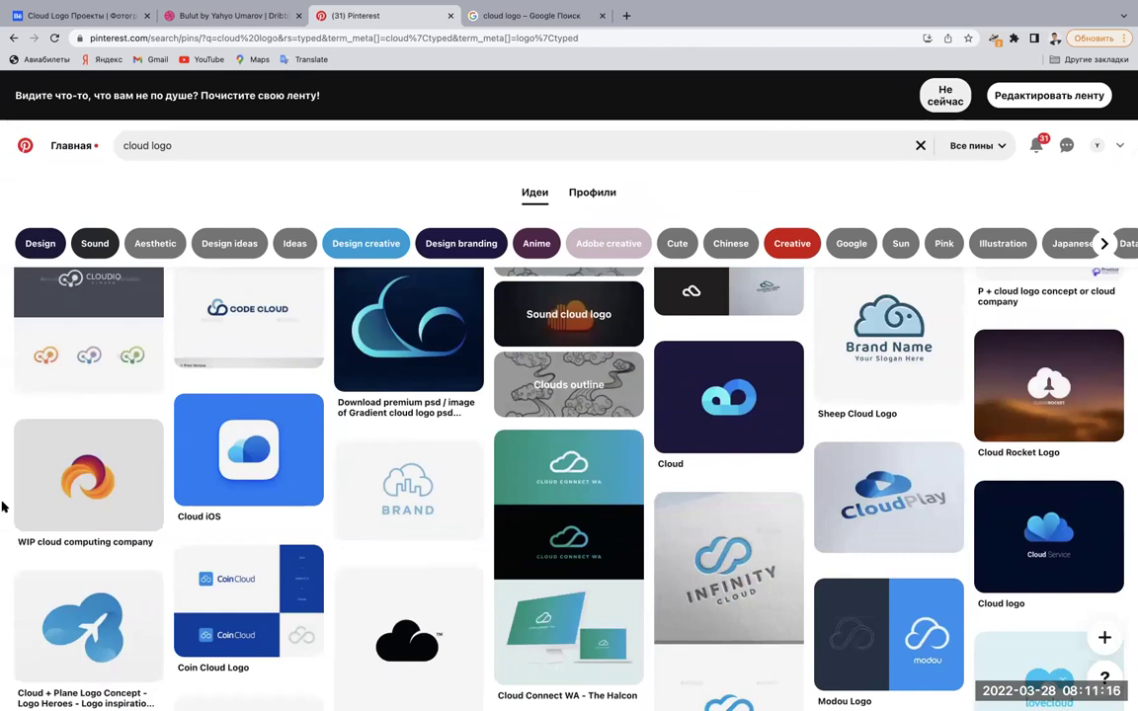
{"action": "scroll", "coordinate": [4, 506], "scroll_direction": "down", "scroll_amount": 4}
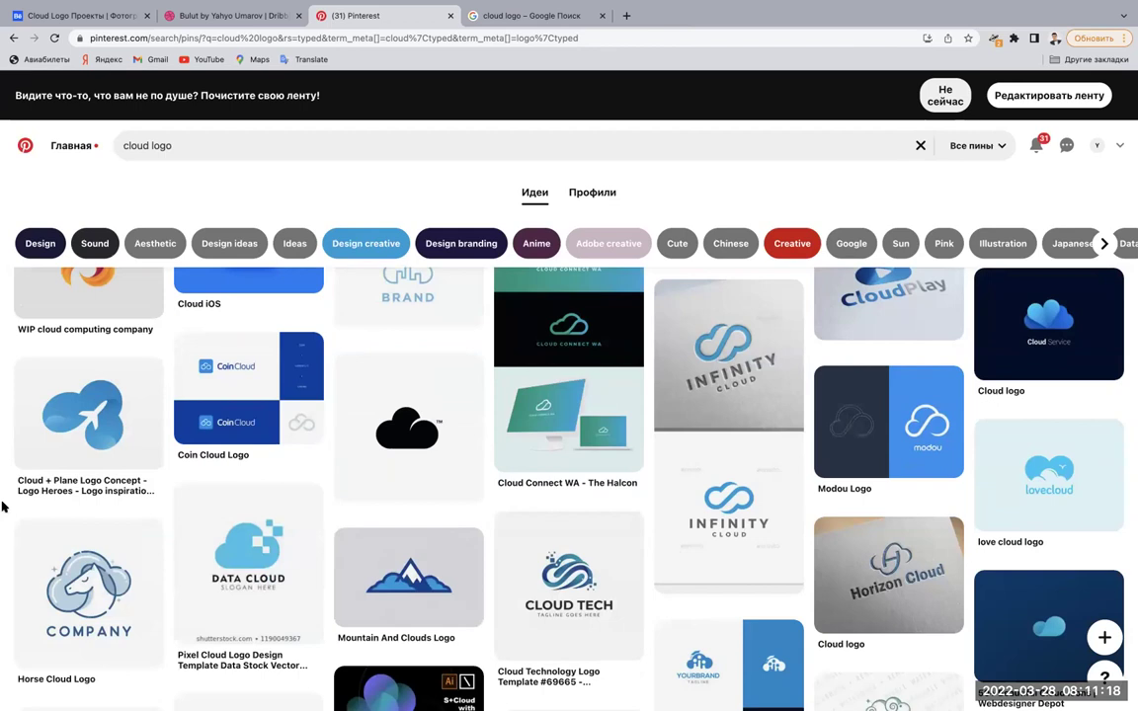
{"action": "scroll", "coordinate": [4, 507], "scroll_direction": "up", "scroll_amount": 10}
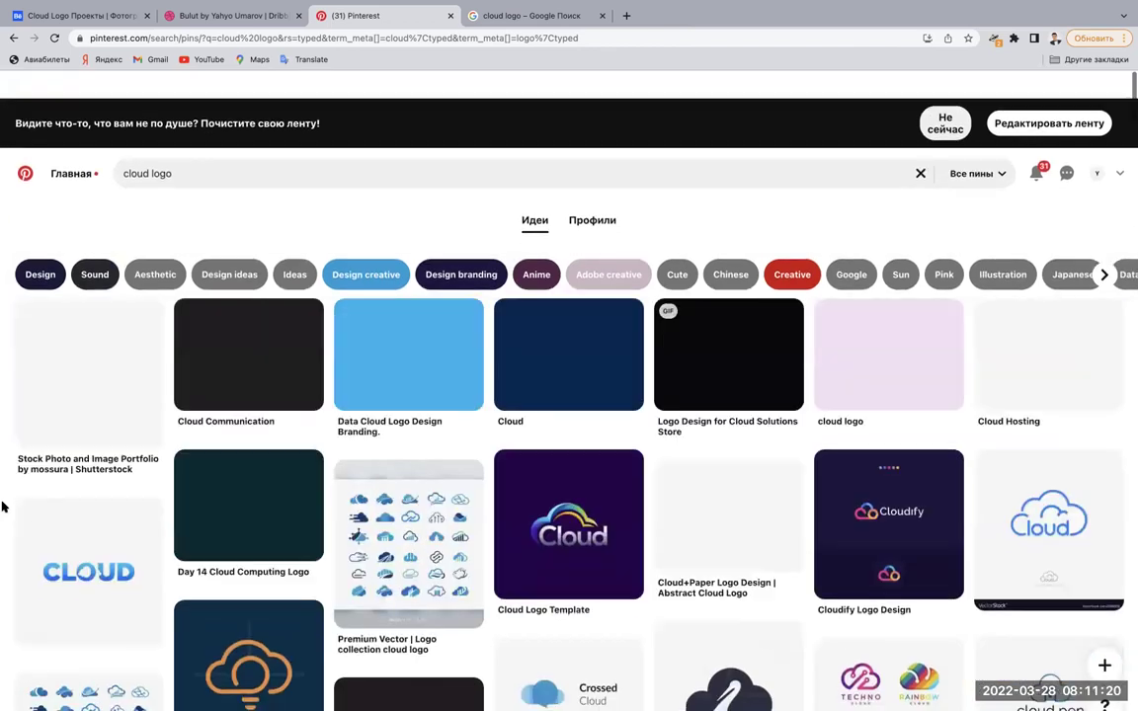
{"action": "mouse_move", "coordinate": [89, 345]}
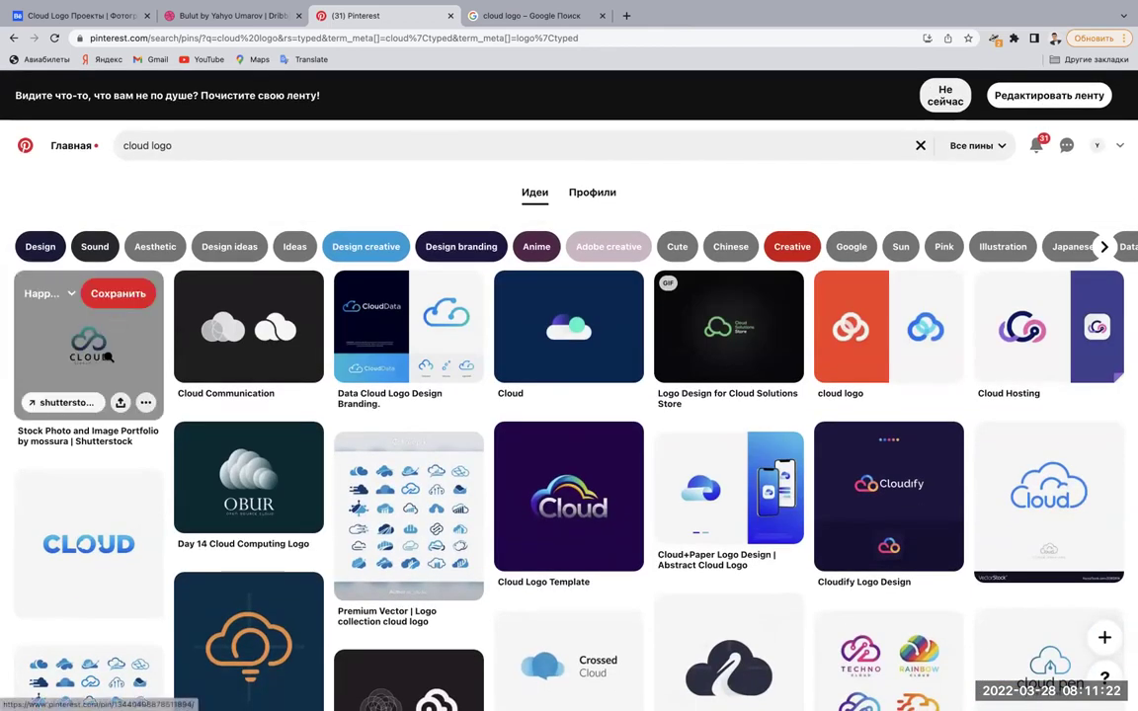
Save the first Shutterstock CLOUD logo pin to a new board named Bulut.
{"action": "left_click", "coordinate": [103, 373]}
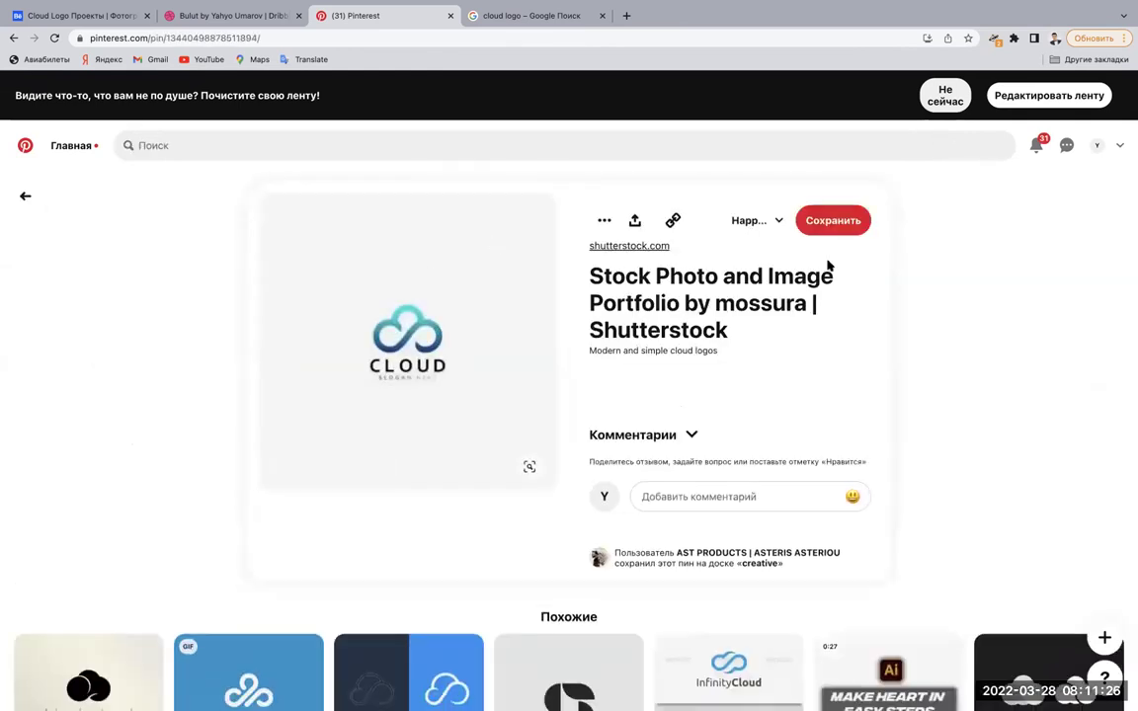
{"action": "left_click", "coordinate": [779, 221]}
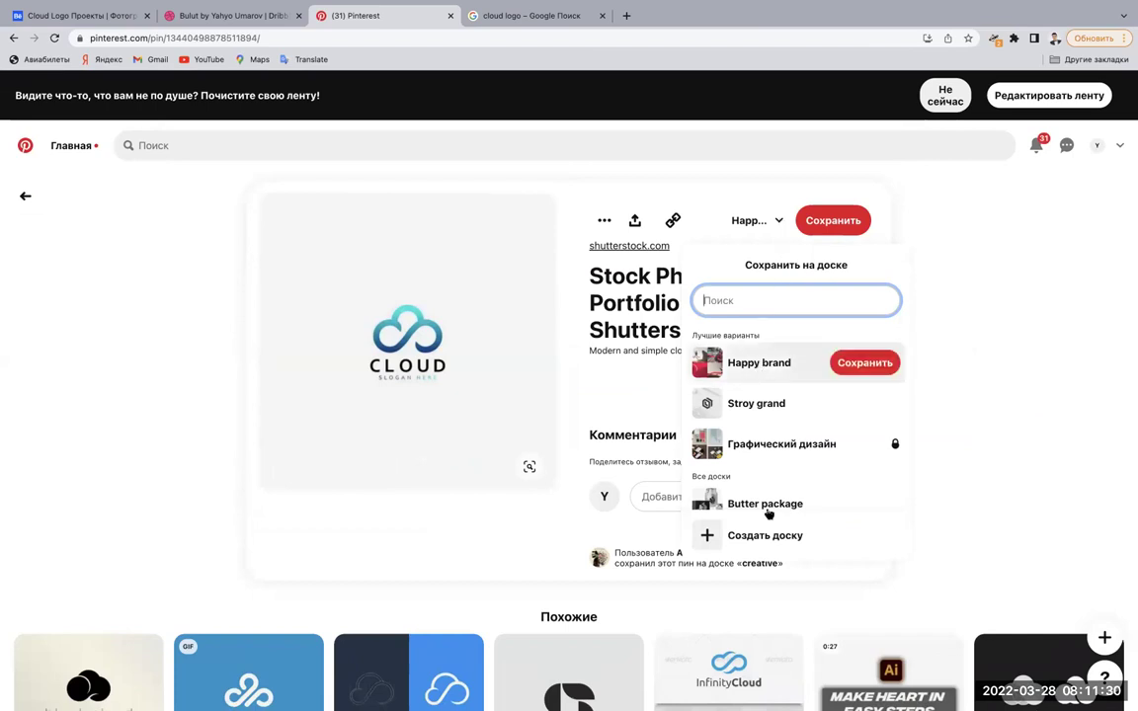
{"action": "left_click", "coordinate": [705, 535]}
{"action": "left_click", "coordinate": [592, 242]}
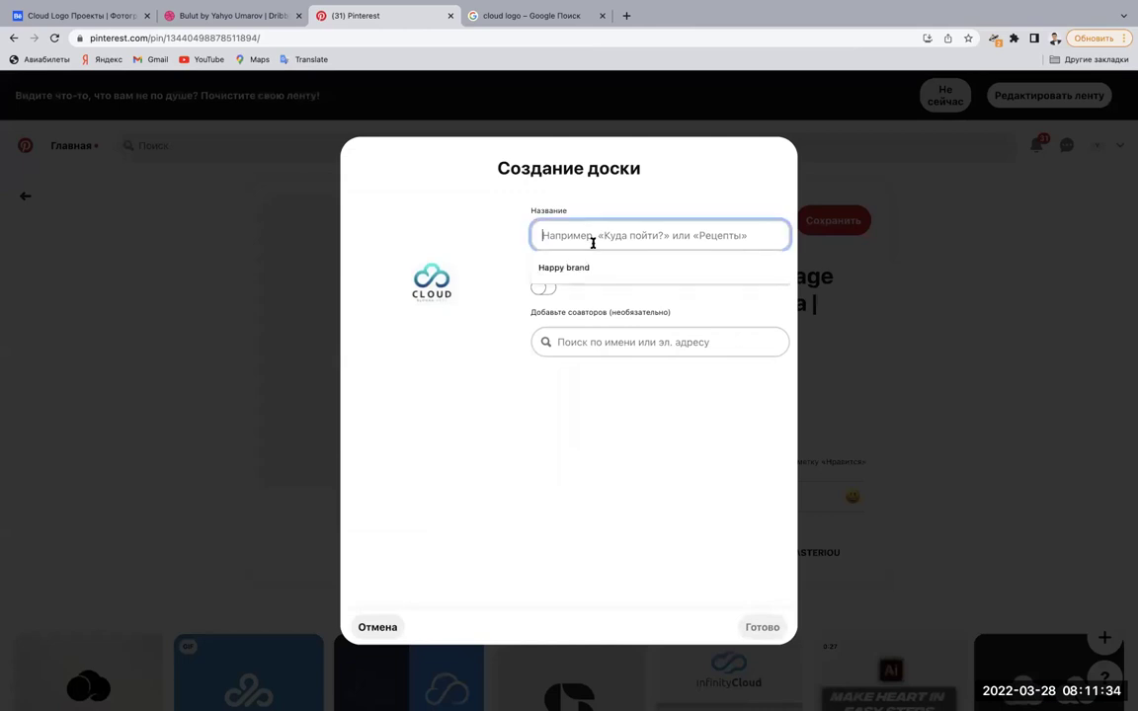
{"action": "type", "text": "Bulut"}
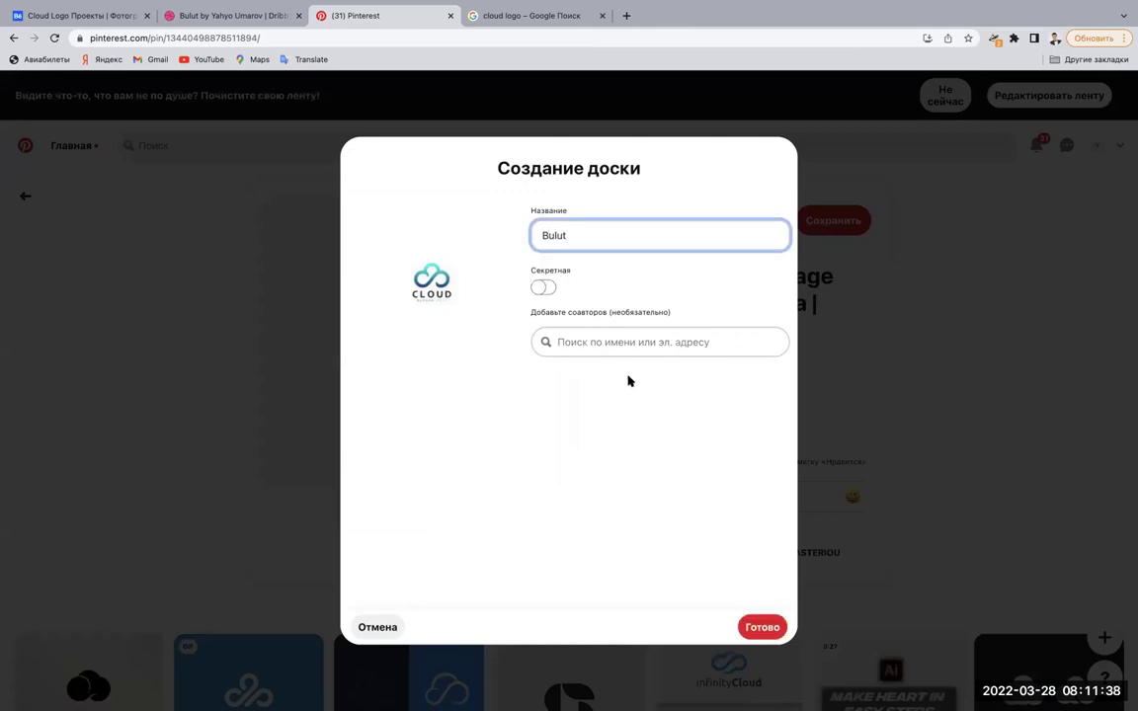
{"action": "left_click", "coordinate": [758, 628]}
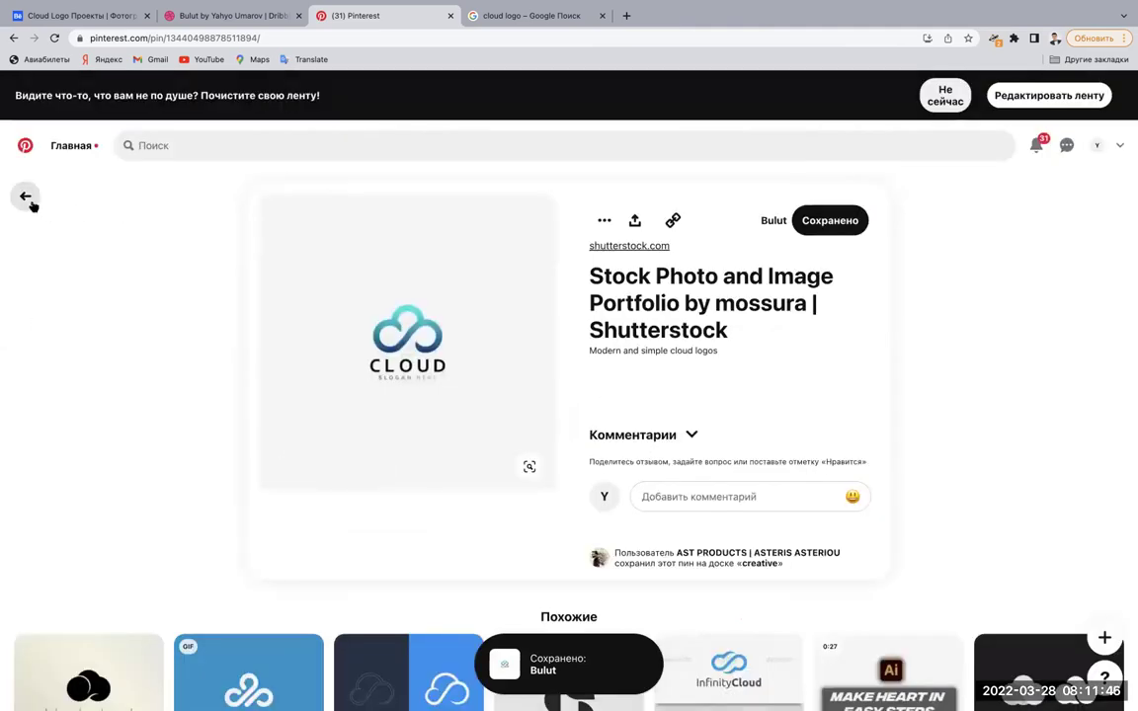
Back in the cloud logo results, save the Cloud Solutions logo pin to Bulut.
{"action": "left_click", "coordinate": [26, 197]}
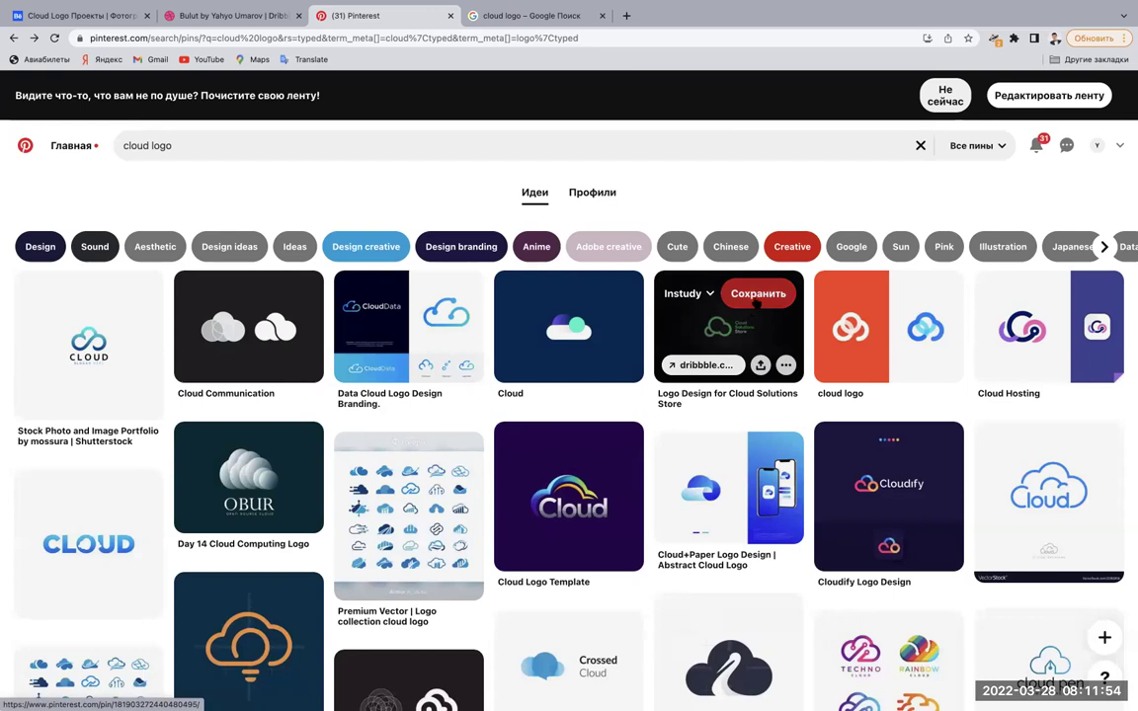
{"action": "mouse_move", "coordinate": [728, 326]}
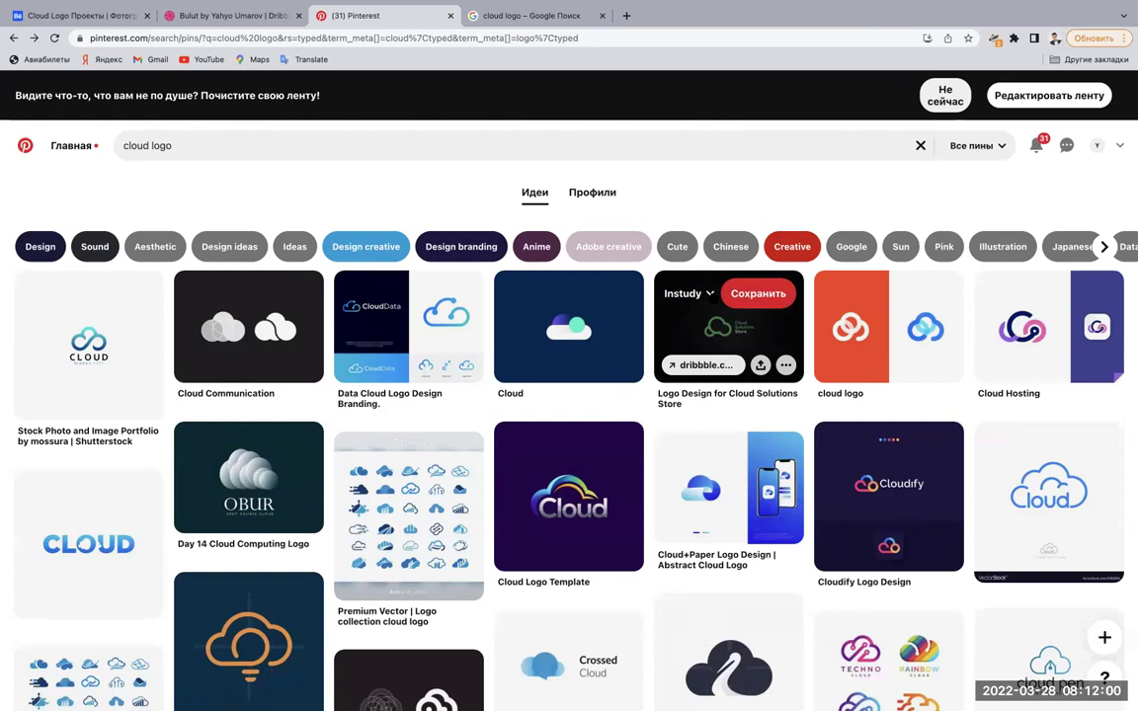
{"action": "left_click", "coordinate": [689, 293]}
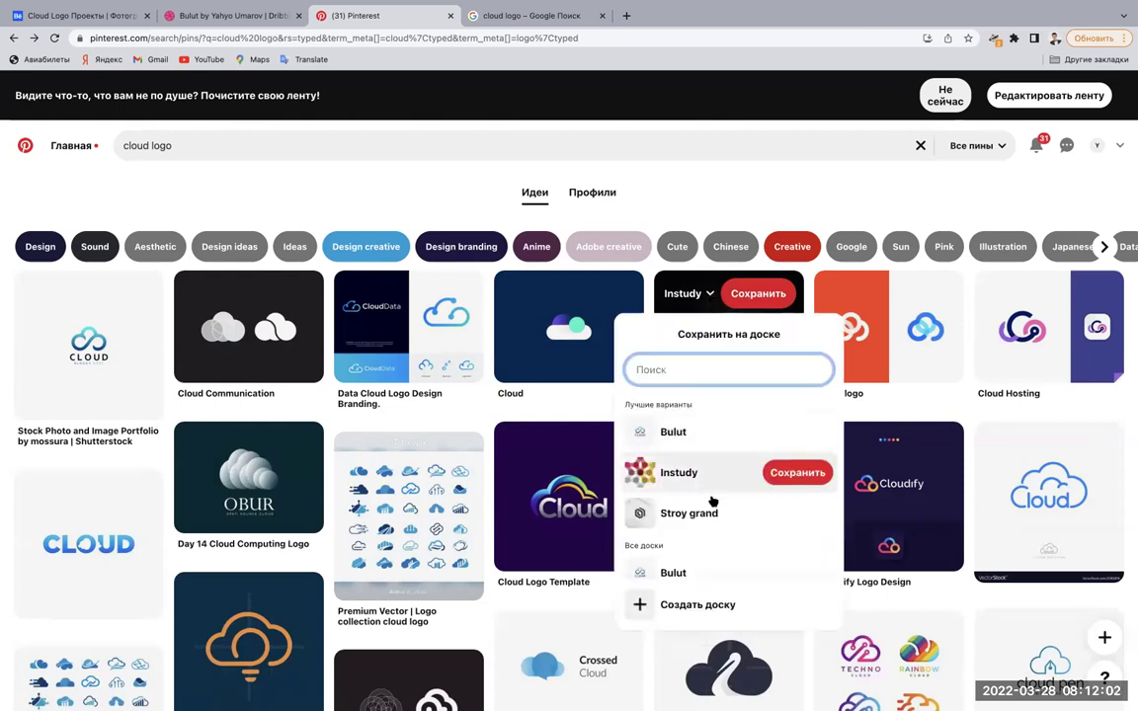
{"action": "scroll", "coordinate": [713, 500], "scroll_direction": "down", "scroll_amount": 2}
{"action": "scroll", "coordinate": [713, 500], "scroll_direction": "up", "scroll_amount": 2}
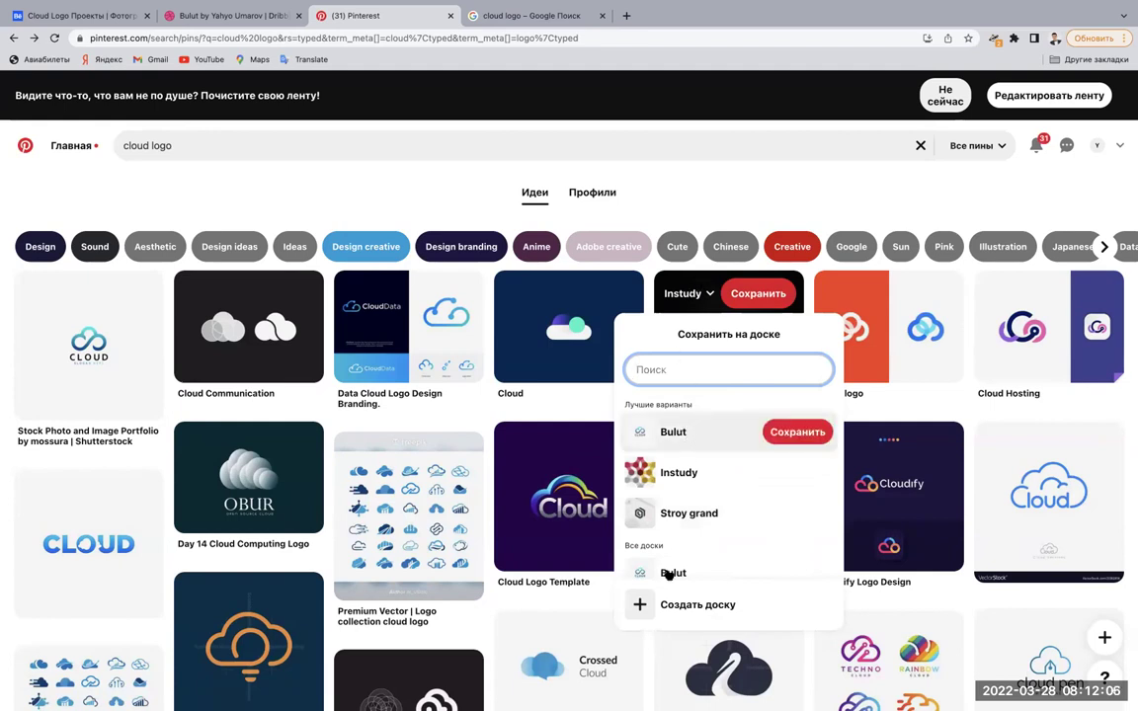
{"action": "mouse_move", "coordinate": [691, 432]}
{"action": "left_click", "coordinate": [689, 443]}
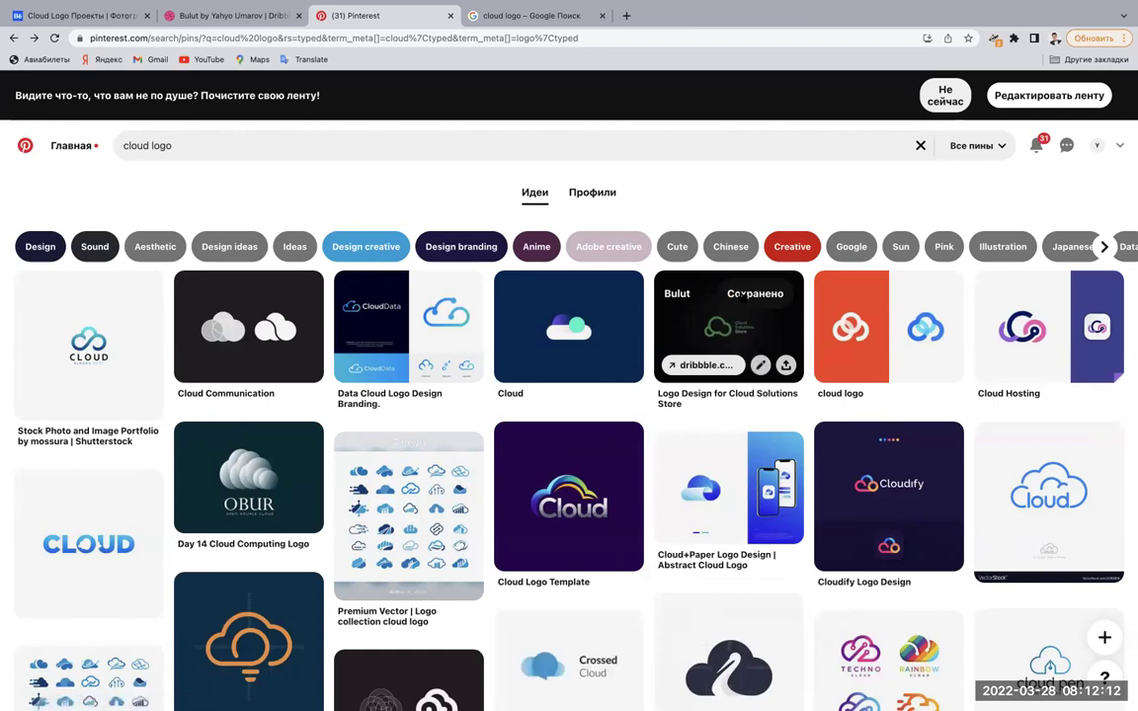
Save the B + Cloud logo concept pin to the Bulut board.
{"action": "scroll", "coordinate": [967, 330], "scroll_direction": "down", "scroll_amount": 1}
{"action": "scroll", "coordinate": [966, 330], "scroll_direction": "down", "scroll_amount": 3}
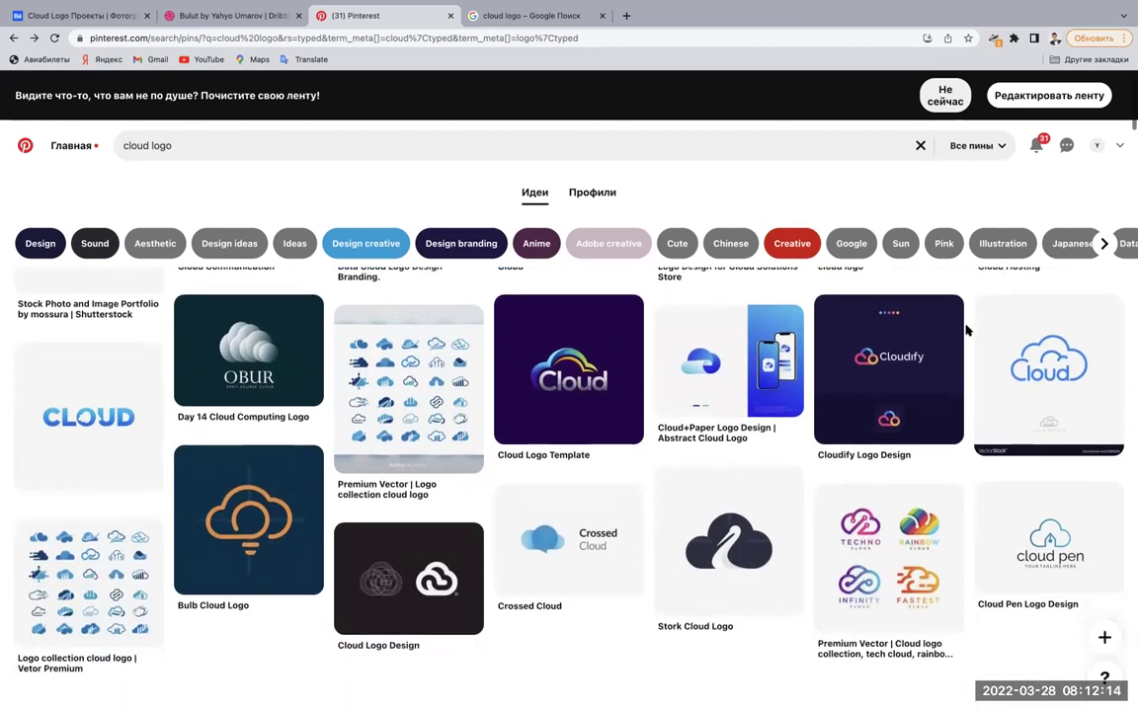
{"action": "scroll", "coordinate": [693, 446], "scroll_direction": "down", "scroll_amount": 3}
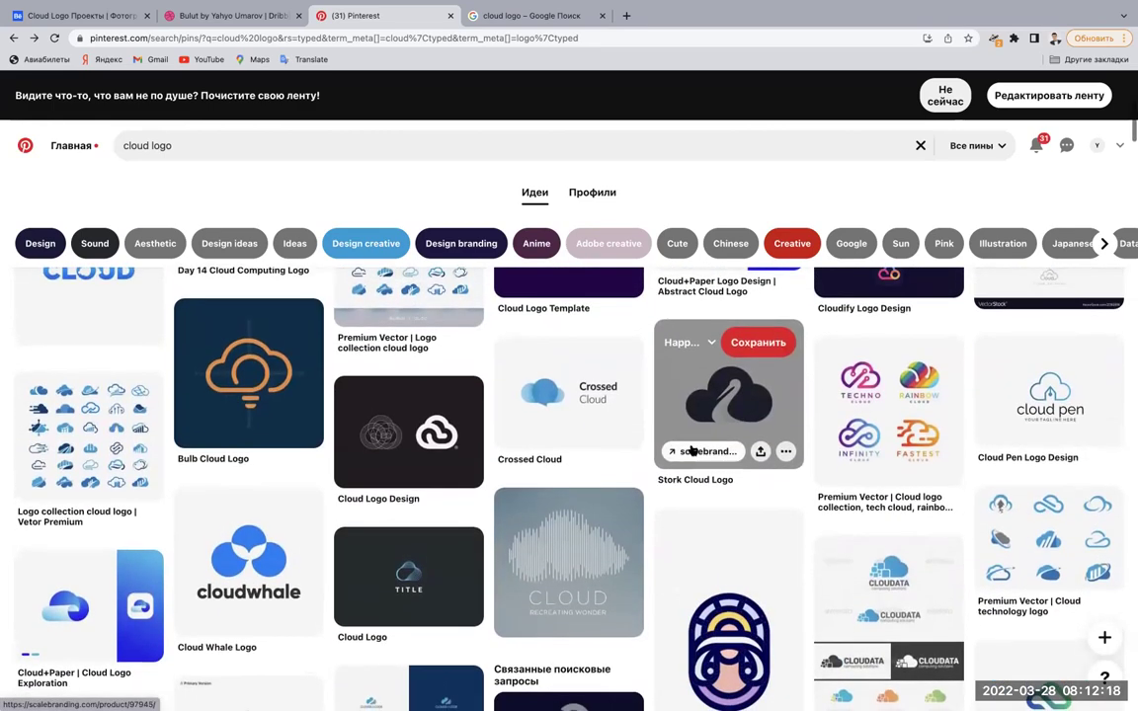
{"action": "scroll", "coordinate": [692, 450], "scroll_direction": "down", "scroll_amount": 2}
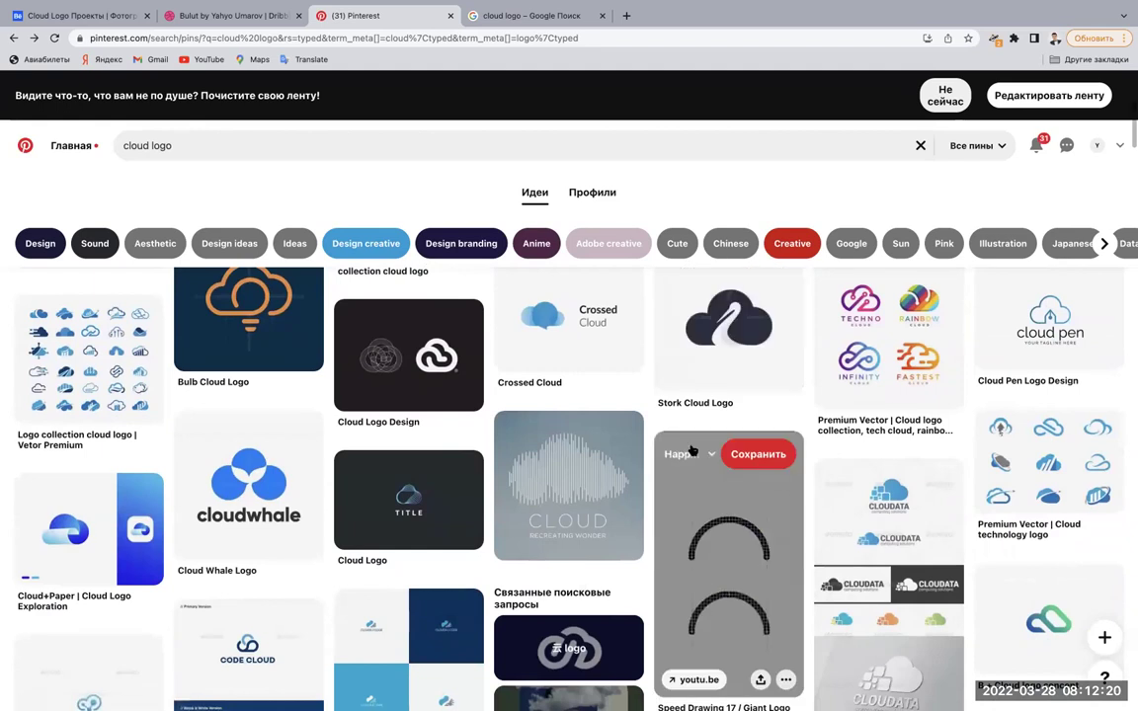
{"action": "scroll", "coordinate": [693, 450], "scroll_direction": "down", "scroll_amount": 3}
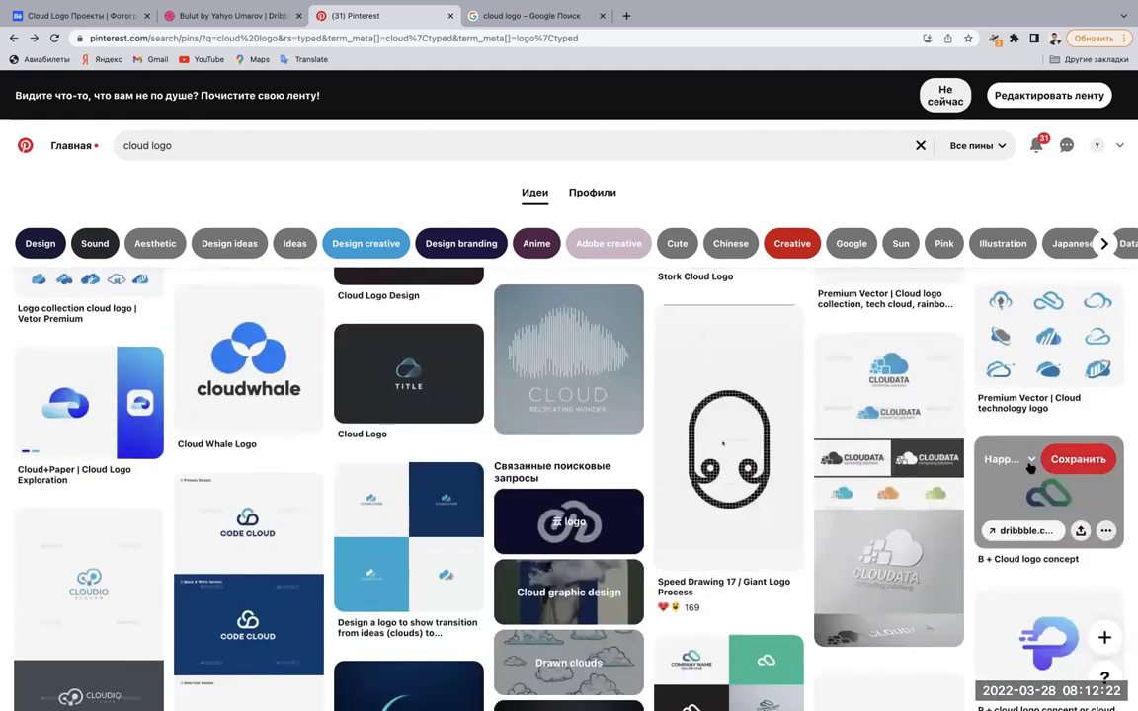
{"action": "left_click", "coordinate": [1017, 459]}
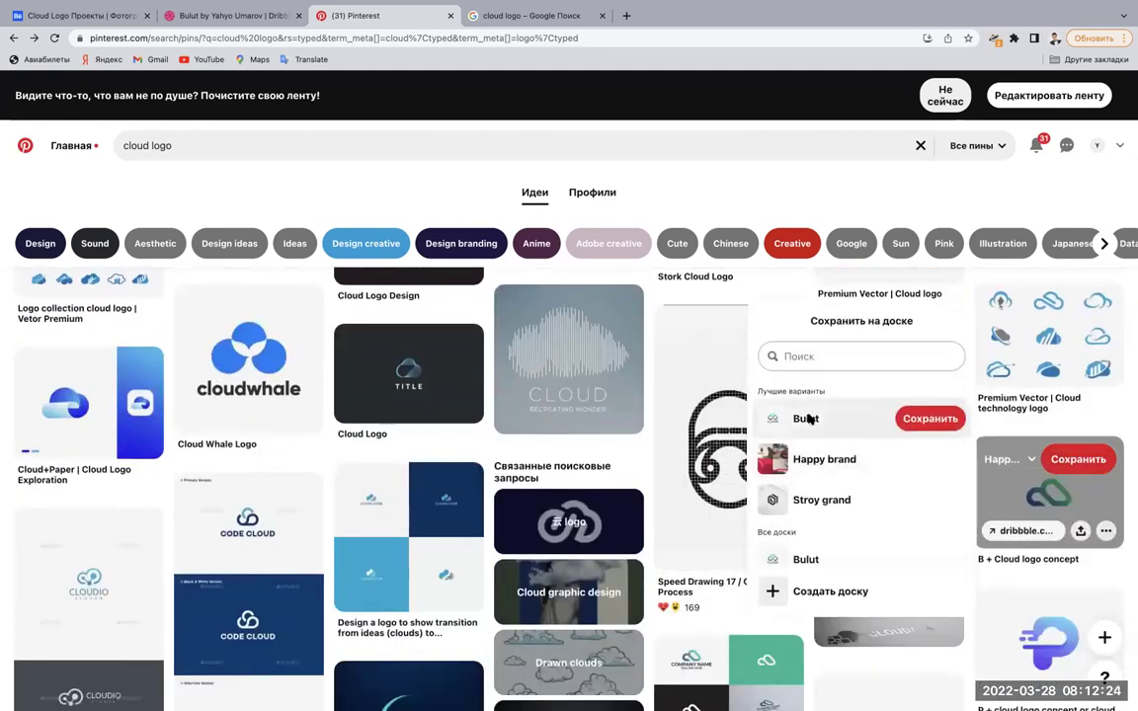
{"action": "left_click", "coordinate": [808, 419]}
Save the green-and-black company logo pin and the Cloud iOS pin to Bulut.
{"action": "scroll", "coordinate": [812, 447], "scroll_direction": "down", "scroll_amount": 3}
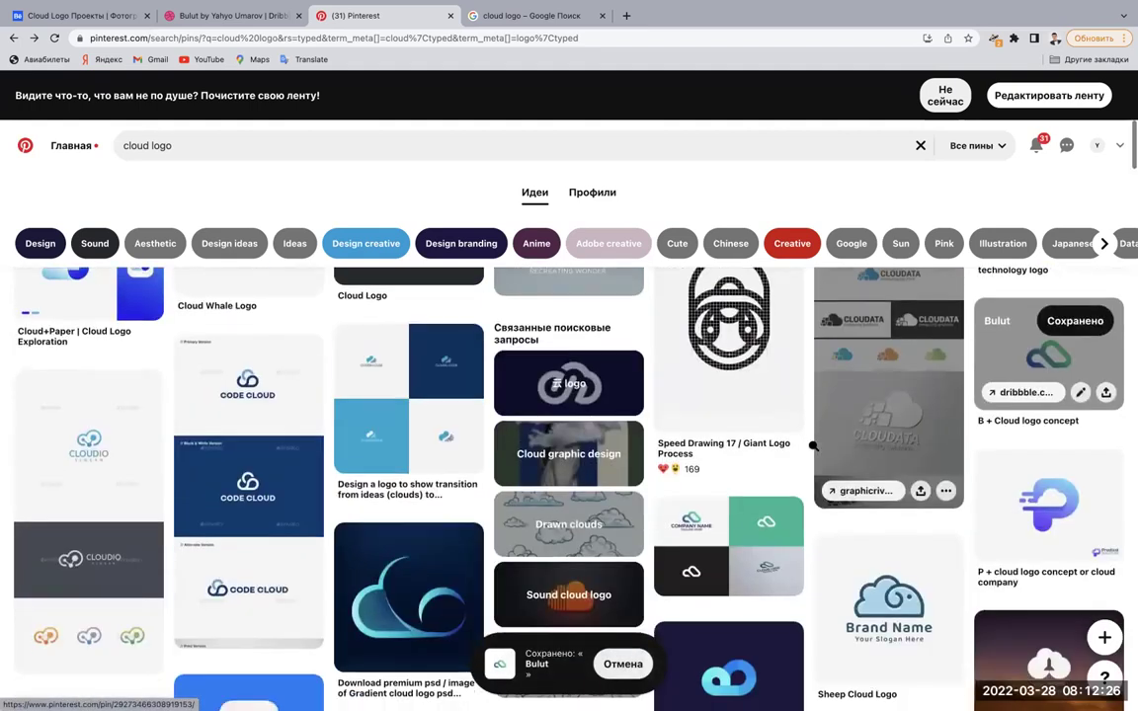
{"action": "scroll", "coordinate": [812, 446], "scroll_direction": "down", "scroll_amount": 3}
{"action": "left_click", "coordinate": [707, 401]}
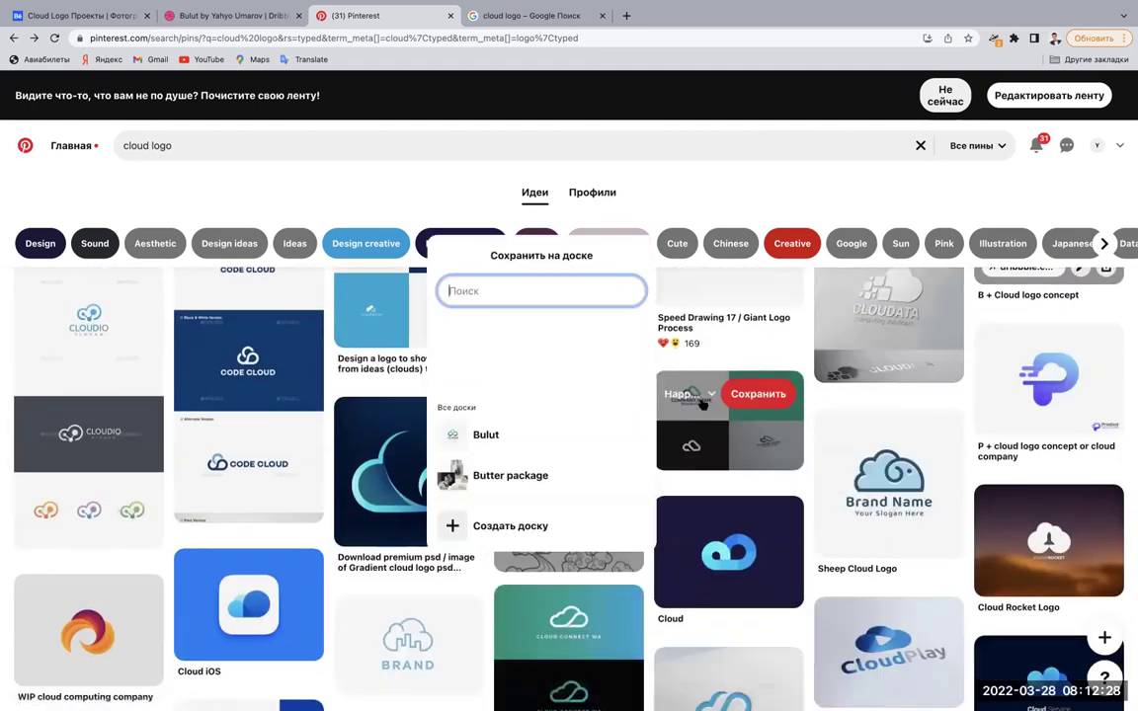
{"action": "left_click", "coordinate": [511, 357]}
{"action": "scroll", "coordinate": [452, 444], "scroll_direction": "down", "scroll_amount": 4}
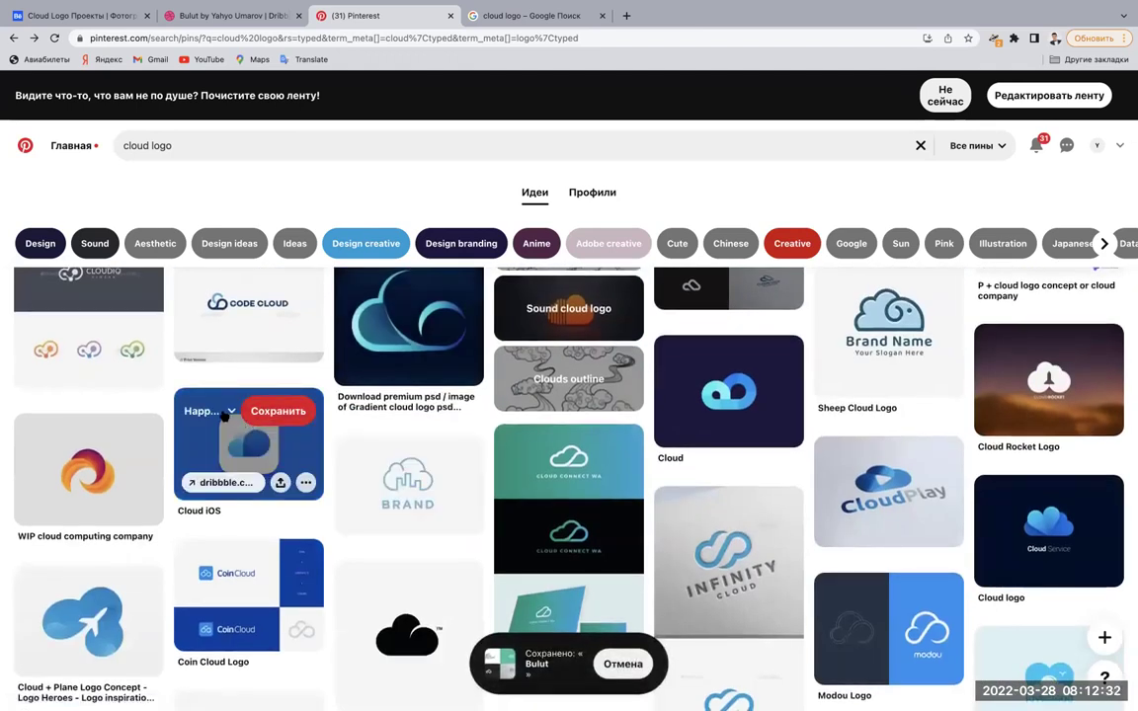
{"action": "left_click", "coordinate": [231, 413]}
{"action": "left_click", "coordinate": [358, 368]}
Further down the results, save another cloud logo pin to Bulut.
{"action": "scroll", "coordinate": [359, 367], "scroll_direction": "down", "scroll_amount": 3}
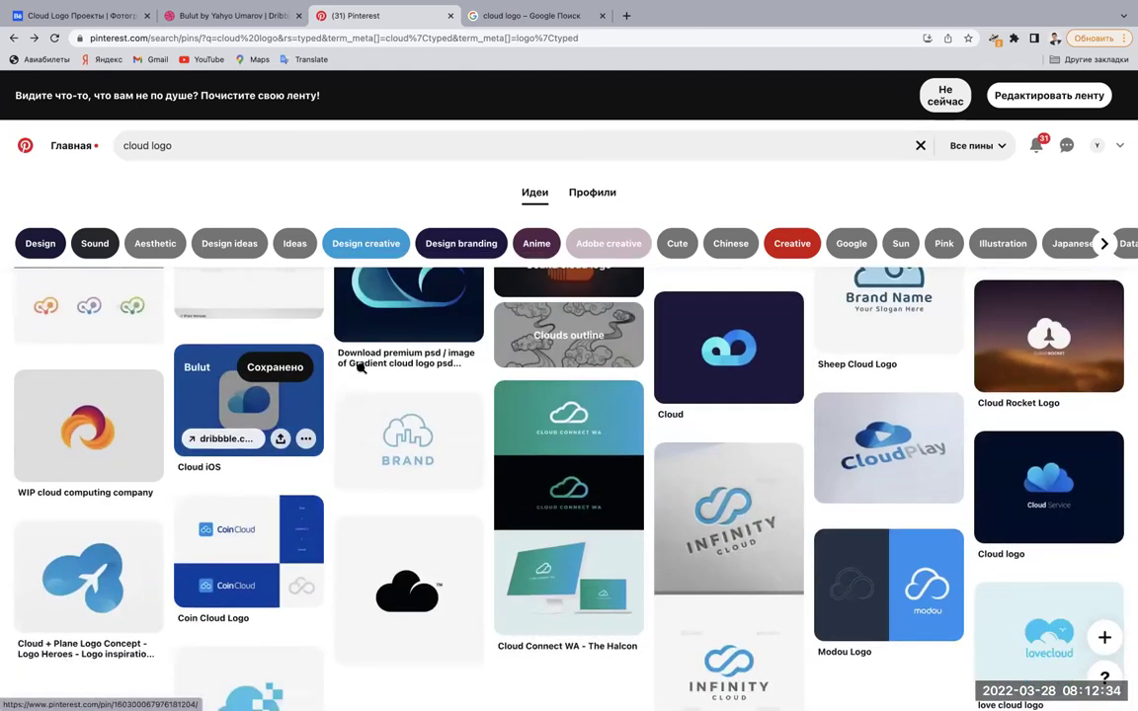
{"action": "scroll", "coordinate": [628, 350], "scroll_direction": "up", "scroll_amount": 1}
{"action": "scroll", "coordinate": [629, 349], "scroll_direction": "down", "scroll_amount": 1}
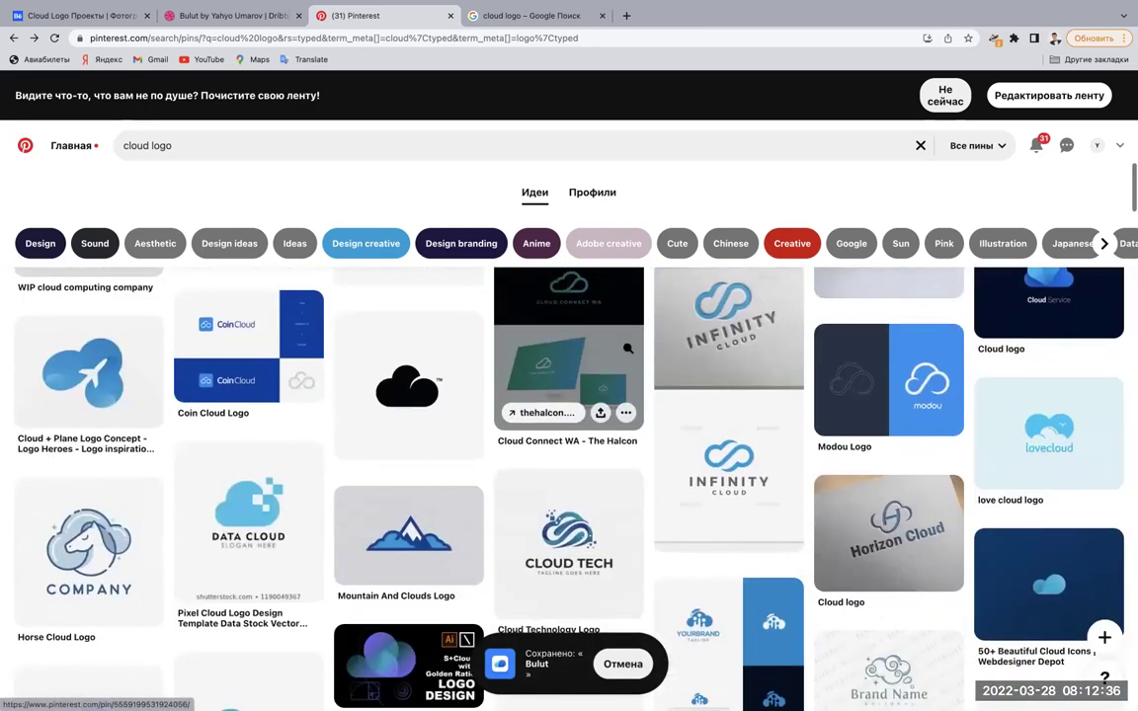
{"action": "scroll", "coordinate": [628, 350], "scroll_direction": "down", "scroll_amount": 2}
{"action": "scroll", "coordinate": [628, 350], "scroll_direction": "down", "scroll_amount": 4}
{"action": "scroll", "coordinate": [628, 350], "scroll_direction": "down", "scroll_amount": 3}
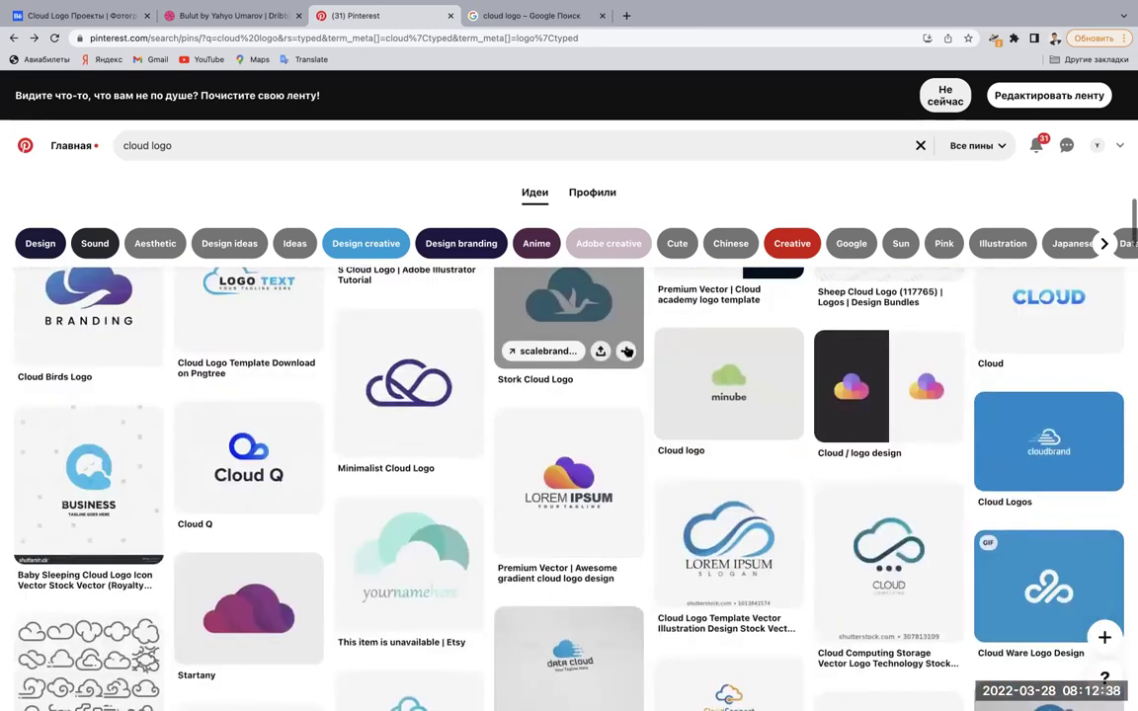
{"action": "scroll", "coordinate": [626, 350], "scroll_direction": "down", "scroll_amount": 2}
{"action": "scroll", "coordinate": [626, 351], "scroll_direction": "down", "scroll_amount": 2}
{"action": "scroll", "coordinate": [626, 350], "scroll_direction": "down", "scroll_amount": 5}
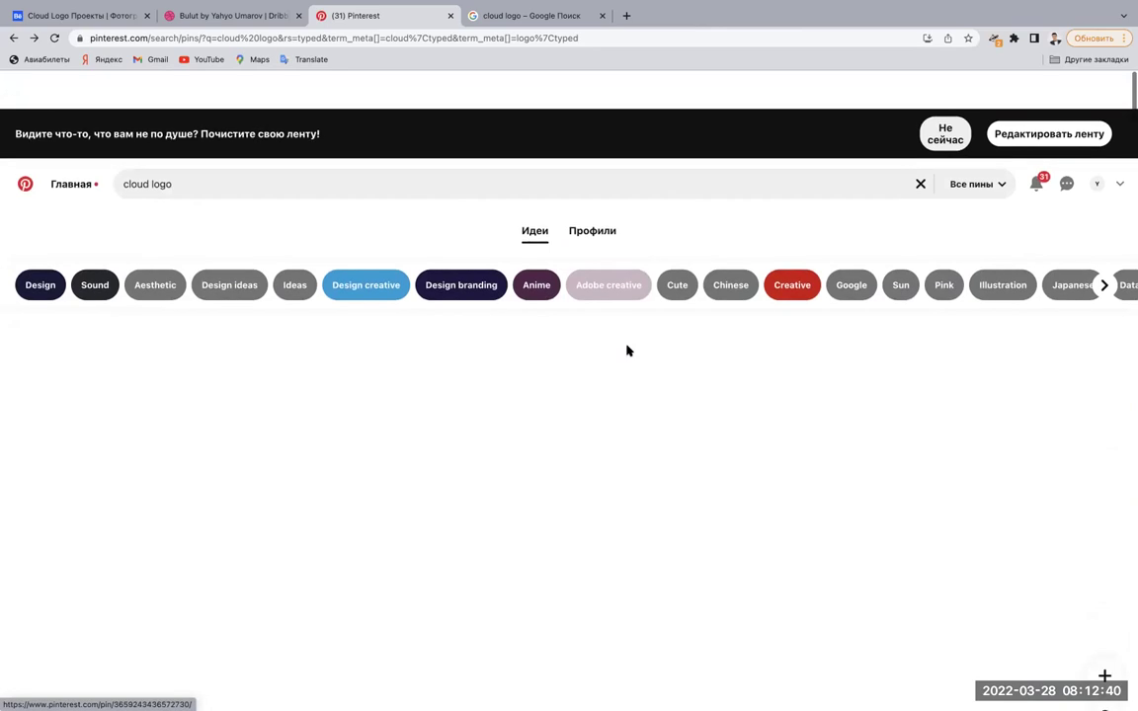
{"action": "scroll", "coordinate": [628, 348], "scroll_direction": "down", "scroll_amount": 2}
{"action": "scroll", "coordinate": [628, 349], "scroll_direction": "down", "scroll_amount": 1}
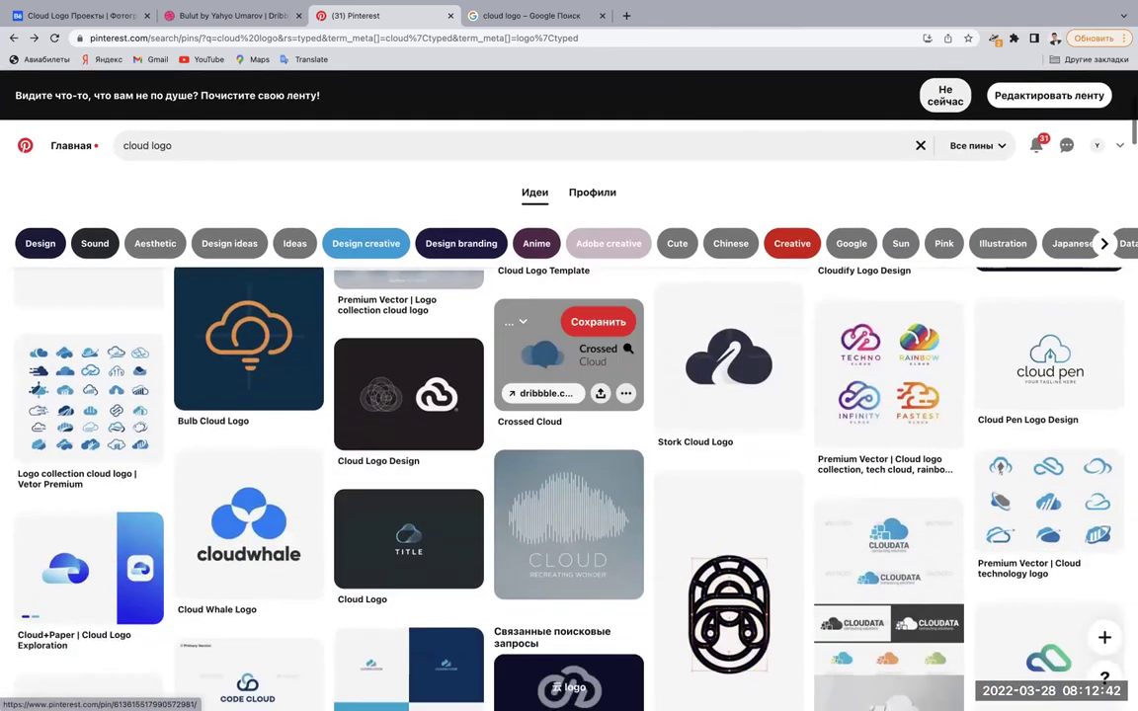
{"action": "scroll", "coordinate": [628, 348], "scroll_direction": "down", "scroll_amount": 1}
{"action": "scroll", "coordinate": [628, 349], "scroll_direction": "down", "scroll_amount": 1}
{"action": "scroll", "coordinate": [628, 350], "scroll_direction": "down", "scroll_amount": 2}
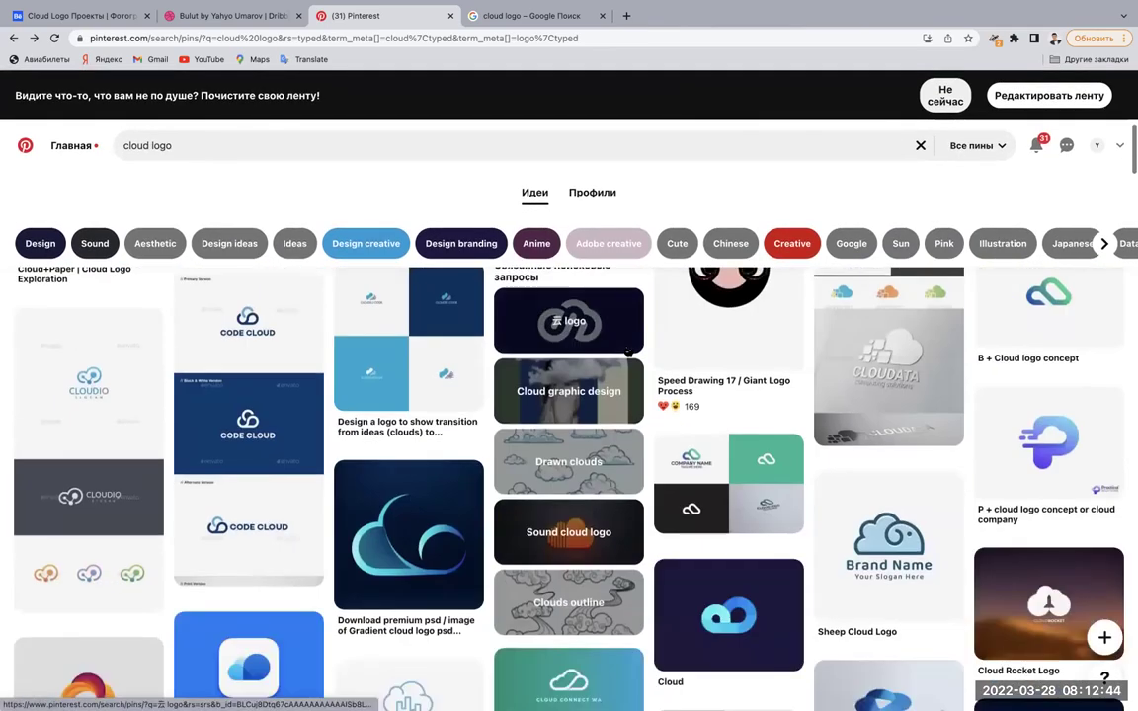
{"action": "scroll", "coordinate": [628, 350], "scroll_direction": "down", "scroll_amount": 3}
{"action": "scroll", "coordinate": [210, 385], "scroll_direction": "up", "scroll_amount": 2}
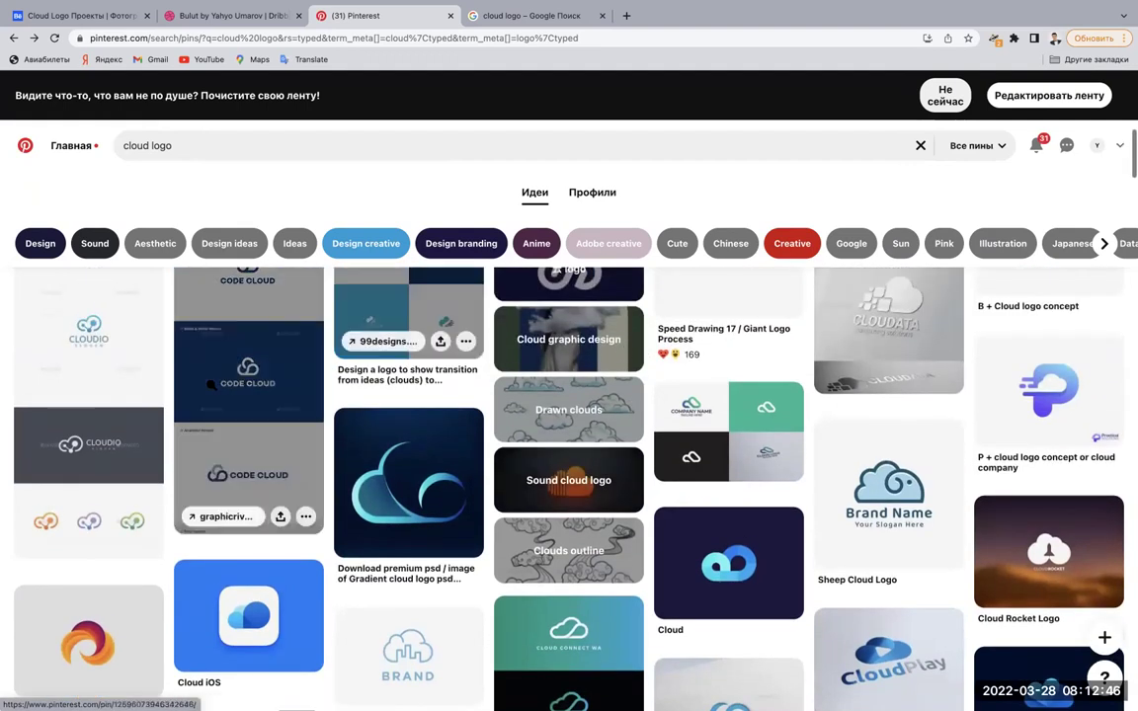
{"action": "scroll", "coordinate": [148, 383], "scroll_direction": "up", "scroll_amount": 1}
{"action": "left_click", "coordinate": [49, 359]}
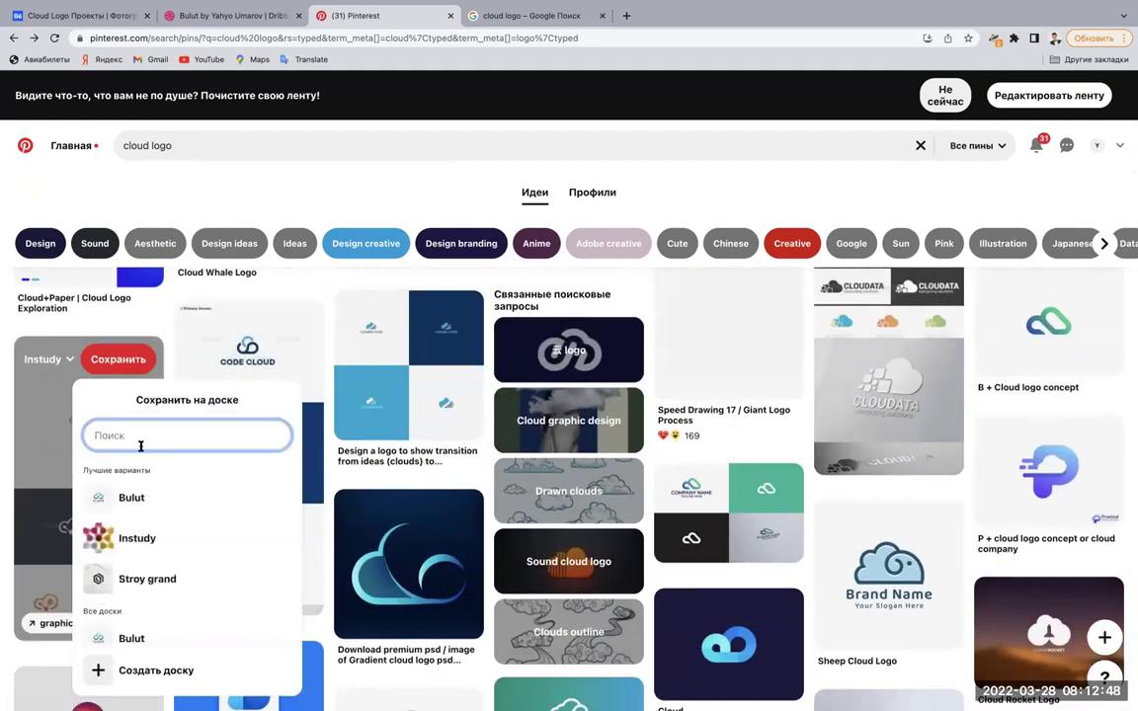
{"action": "left_click", "coordinate": [148, 487]}
Save the Cloud Q pin to the Bulut board.
{"action": "scroll", "coordinate": [395, 449], "scroll_direction": "down", "scroll_amount": 2}
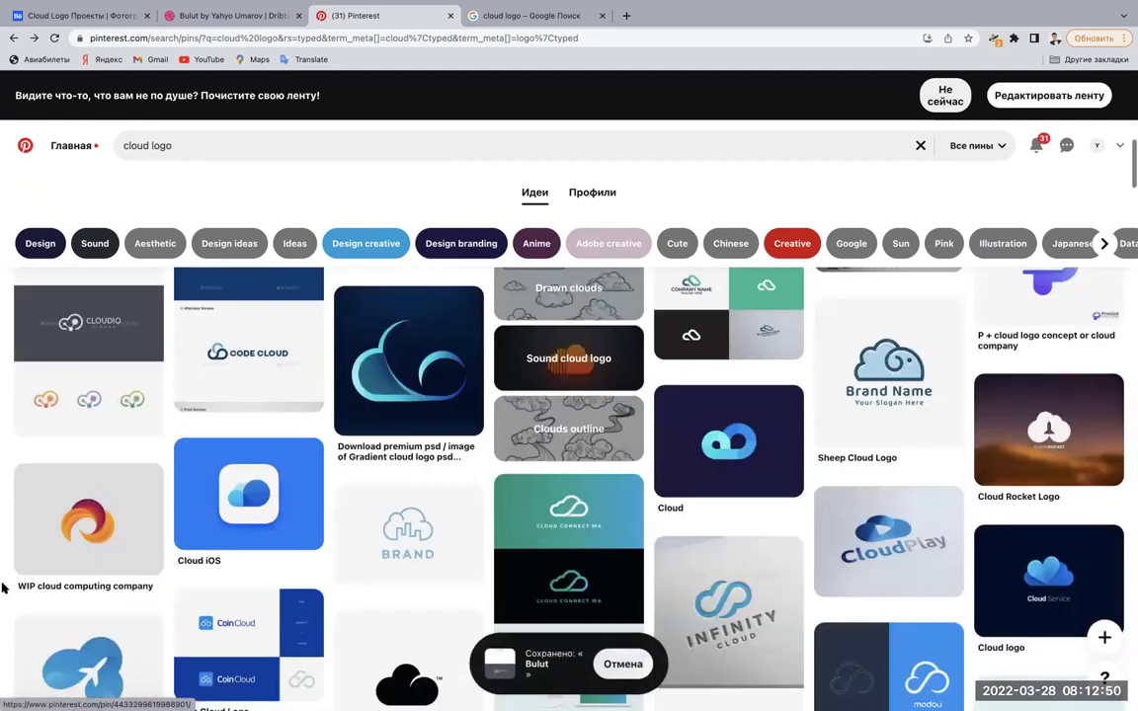
{"action": "scroll", "coordinate": [381, 464], "scroll_direction": "down", "scroll_amount": 1}
{"action": "scroll", "coordinate": [3, 588], "scroll_direction": "down", "scroll_amount": 1}
{"action": "scroll", "coordinate": [3, 588], "scroll_direction": "down", "scroll_amount": 2}
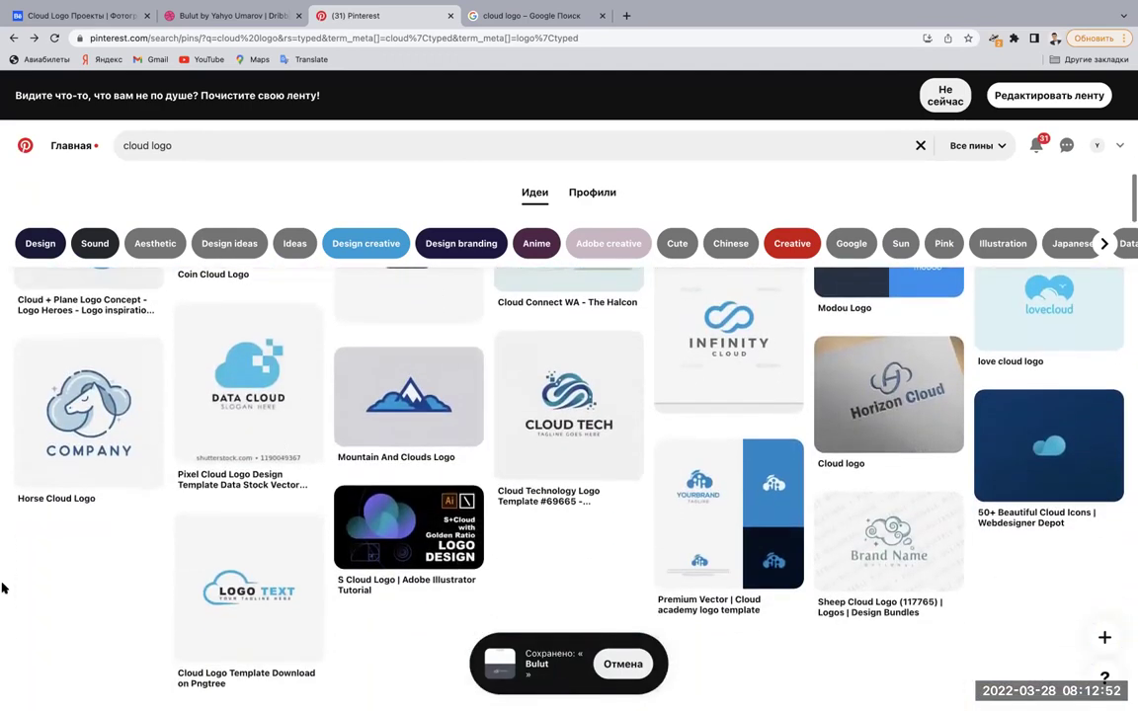
{"action": "scroll", "coordinate": [3, 589], "scroll_direction": "down", "scroll_amount": 2}
{"action": "scroll", "coordinate": [3, 589], "scroll_direction": "down", "scroll_amount": 2}
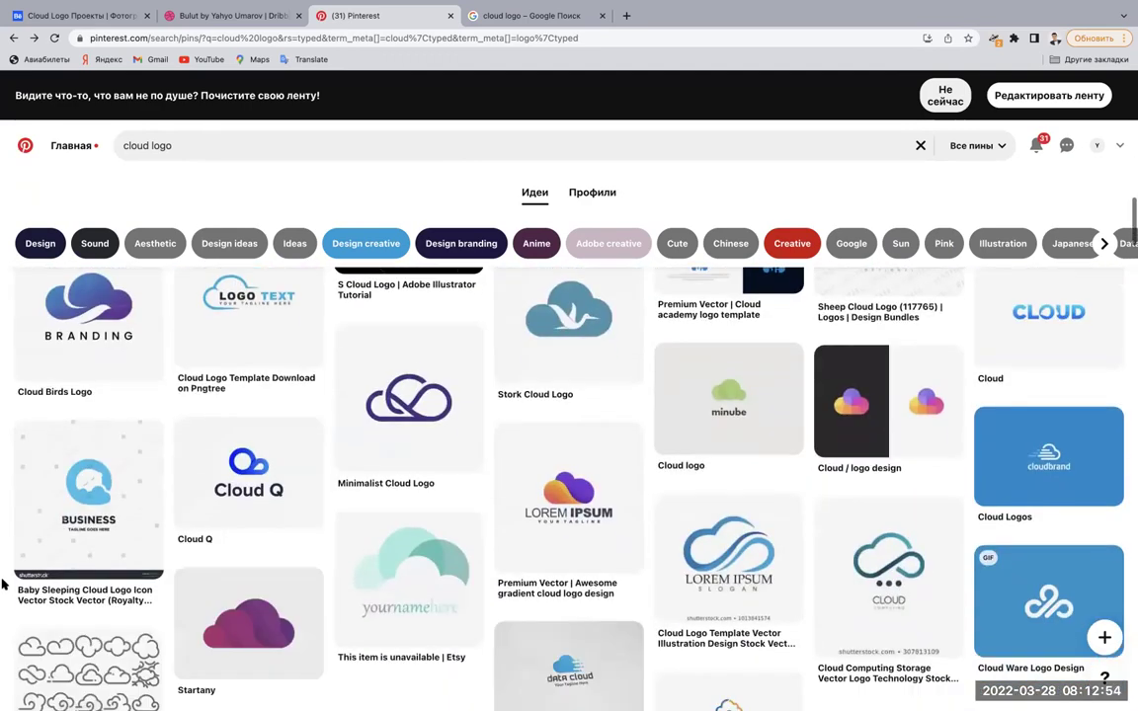
{"action": "mouse_move", "coordinate": [248, 411]}
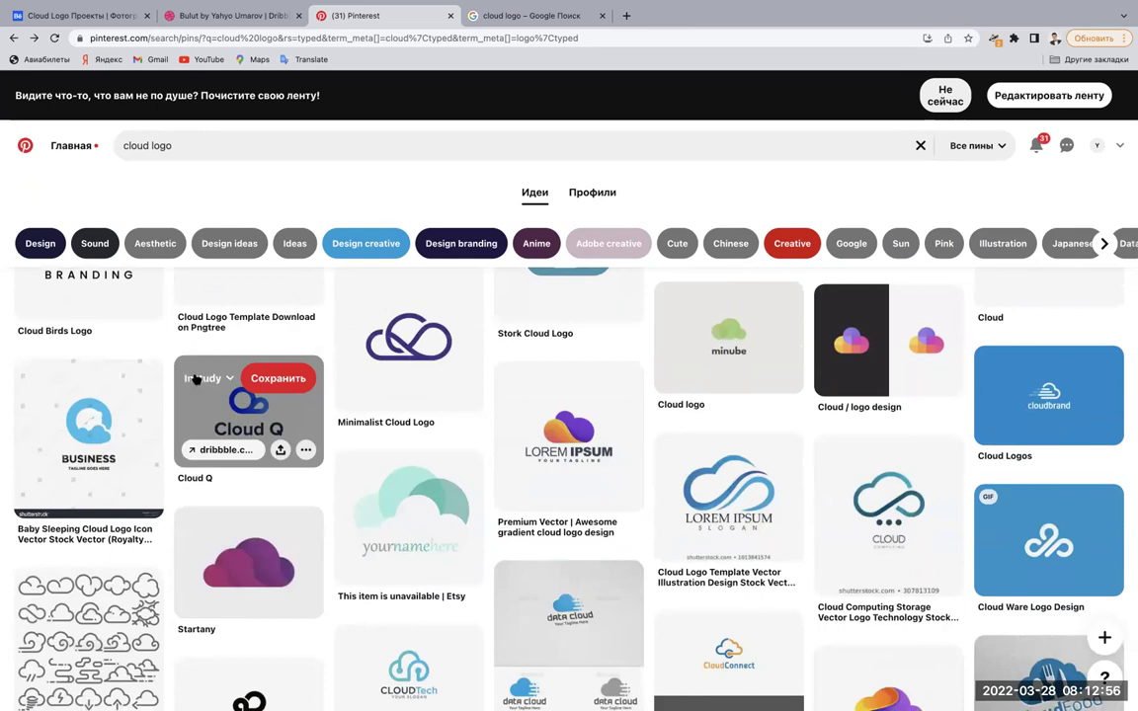
{"action": "left_click", "coordinate": [196, 378]}
{"action": "left_click", "coordinate": [365, 336]}
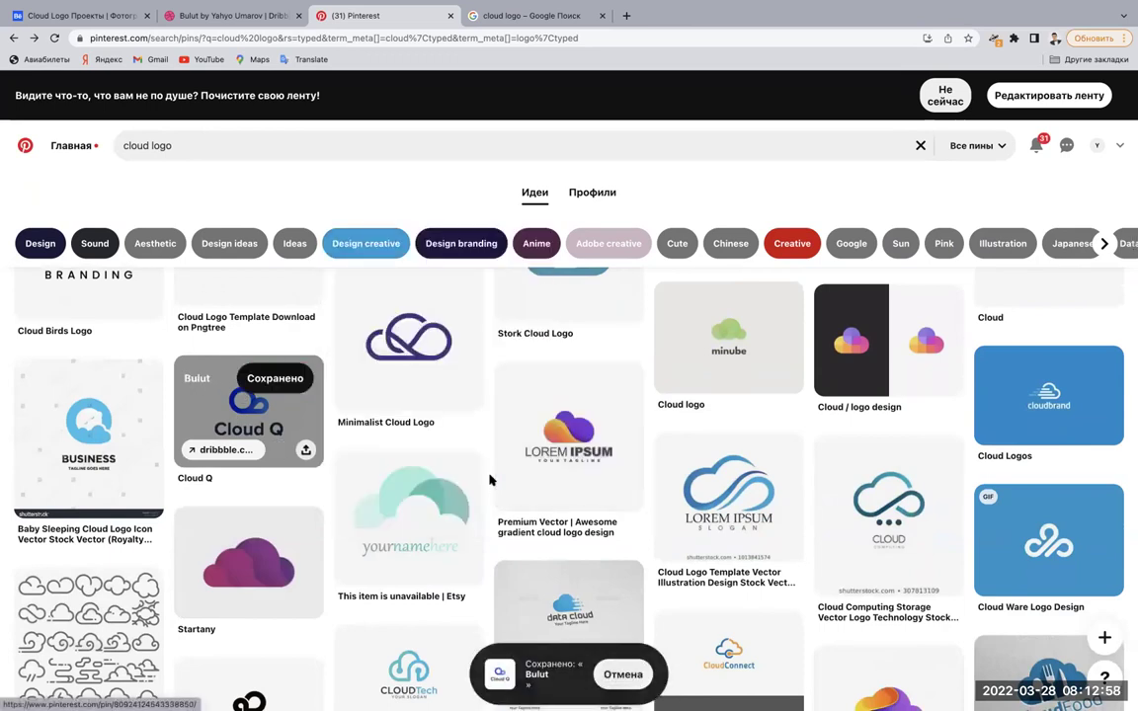
Scroll further through the cloud logo results to browse more pins.
{"action": "scroll", "coordinate": [491, 478], "scroll_direction": "down", "scroll_amount": 2}
{"action": "scroll", "coordinate": [4, 491], "scroll_direction": "down", "scroll_amount": 1}
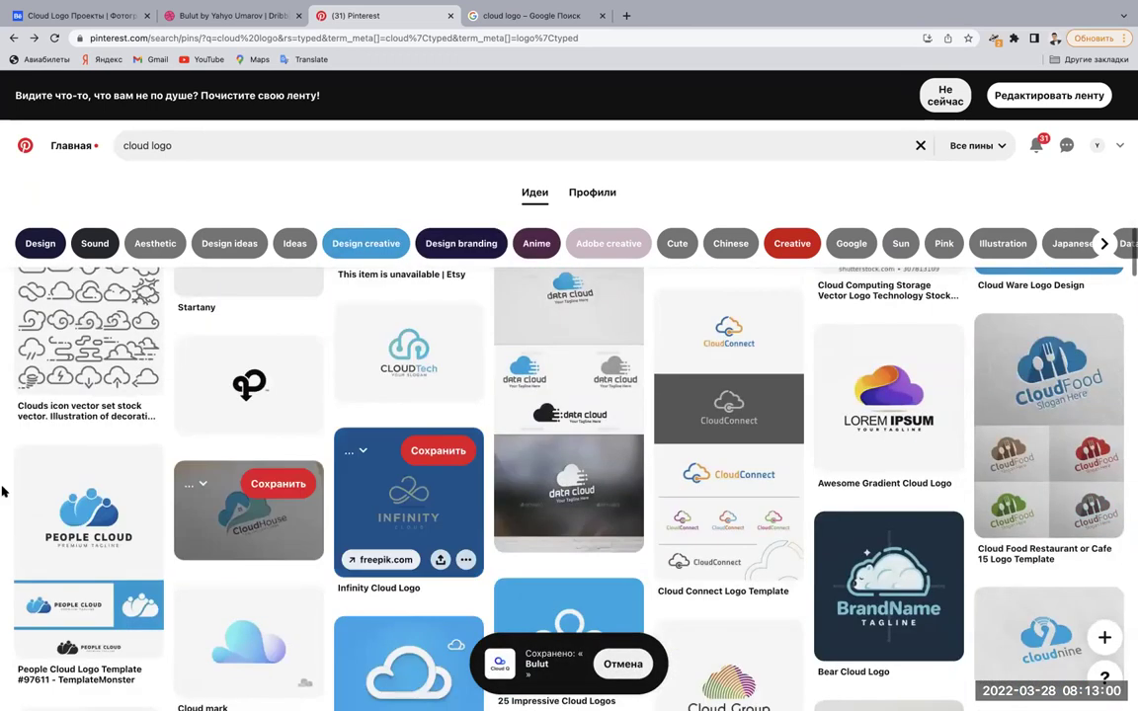
{"action": "scroll", "coordinate": [4, 491], "scroll_direction": "down", "scroll_amount": 1}
{"action": "scroll", "coordinate": [4, 491], "scroll_direction": "down", "scroll_amount": 1}
{"action": "scroll", "coordinate": [4, 491], "scroll_direction": "down", "scroll_amount": 1}
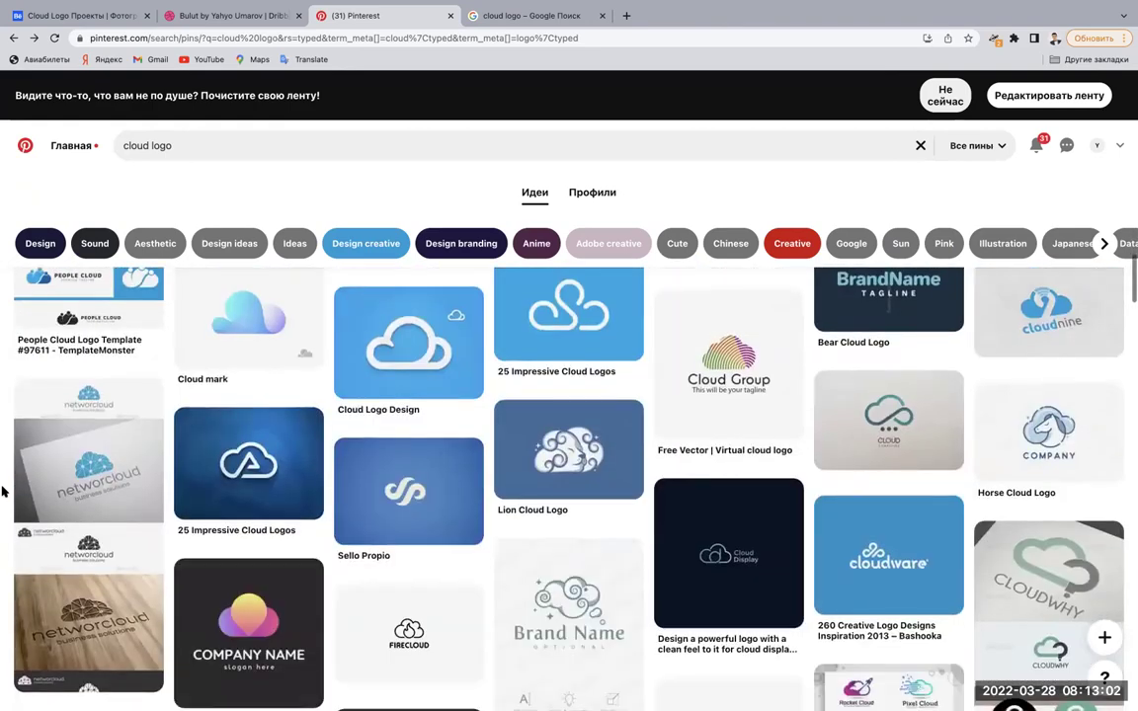
{"action": "scroll", "coordinate": [3, 491], "scroll_direction": "down", "scroll_amount": 2}
{"action": "scroll", "coordinate": [4, 491], "scroll_direction": "down", "scroll_amount": 2}
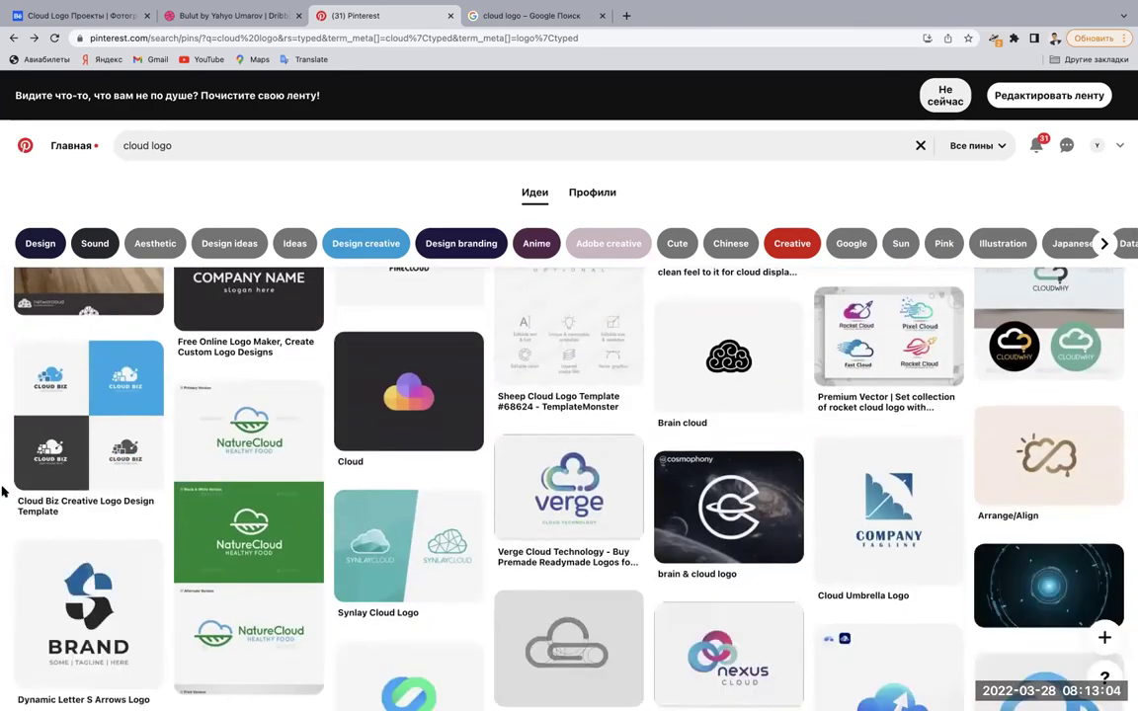
{"action": "scroll", "coordinate": [4, 490], "scroll_direction": "down", "scroll_amount": 2}
{"action": "scroll", "coordinate": [4, 490], "scroll_direction": "down", "scroll_amount": 1}
{"action": "scroll", "coordinate": [4, 491], "scroll_direction": "down", "scroll_amount": 1}
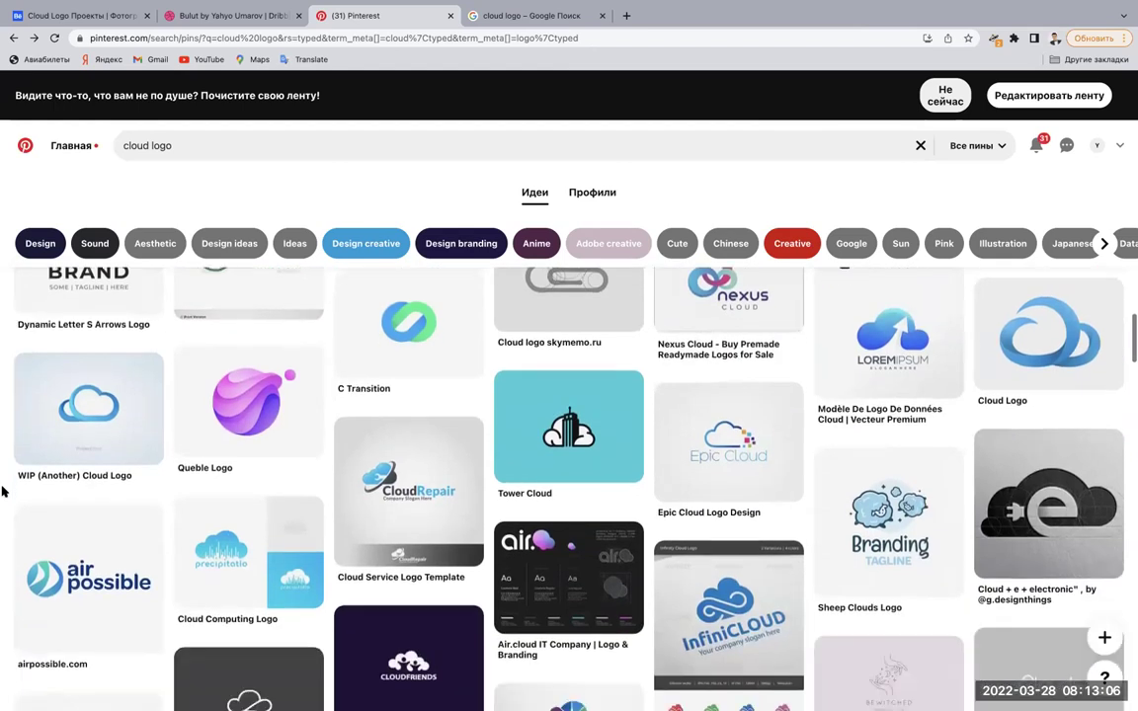
{"action": "scroll", "coordinate": [4, 490], "scroll_direction": "down", "scroll_amount": 1}
{"action": "scroll", "coordinate": [4, 491], "scroll_direction": "down", "scroll_amount": 1}
{"action": "scroll", "coordinate": [3, 490], "scroll_direction": "down", "scroll_amount": 1}
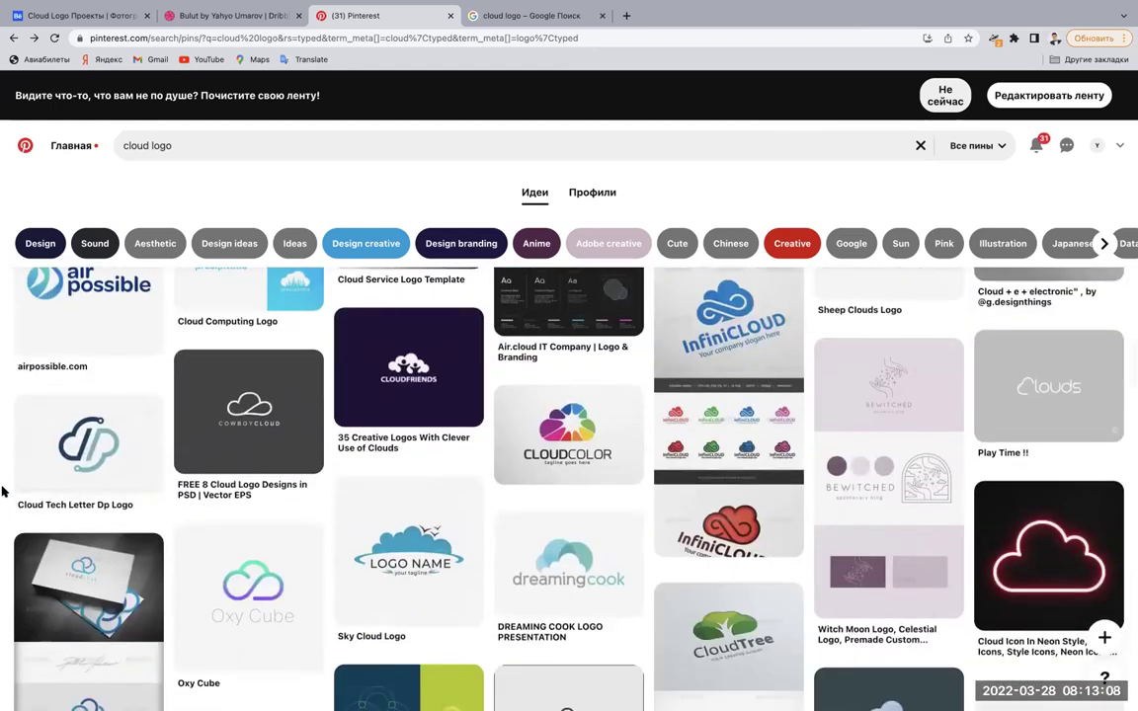
{"action": "scroll", "coordinate": [4, 490], "scroll_direction": "down", "scroll_amount": 2}
{"action": "scroll", "coordinate": [4, 491], "scroll_direction": "down", "scroll_amount": 1}
{"action": "scroll", "coordinate": [4, 490], "scroll_direction": "down", "scroll_amount": 1}
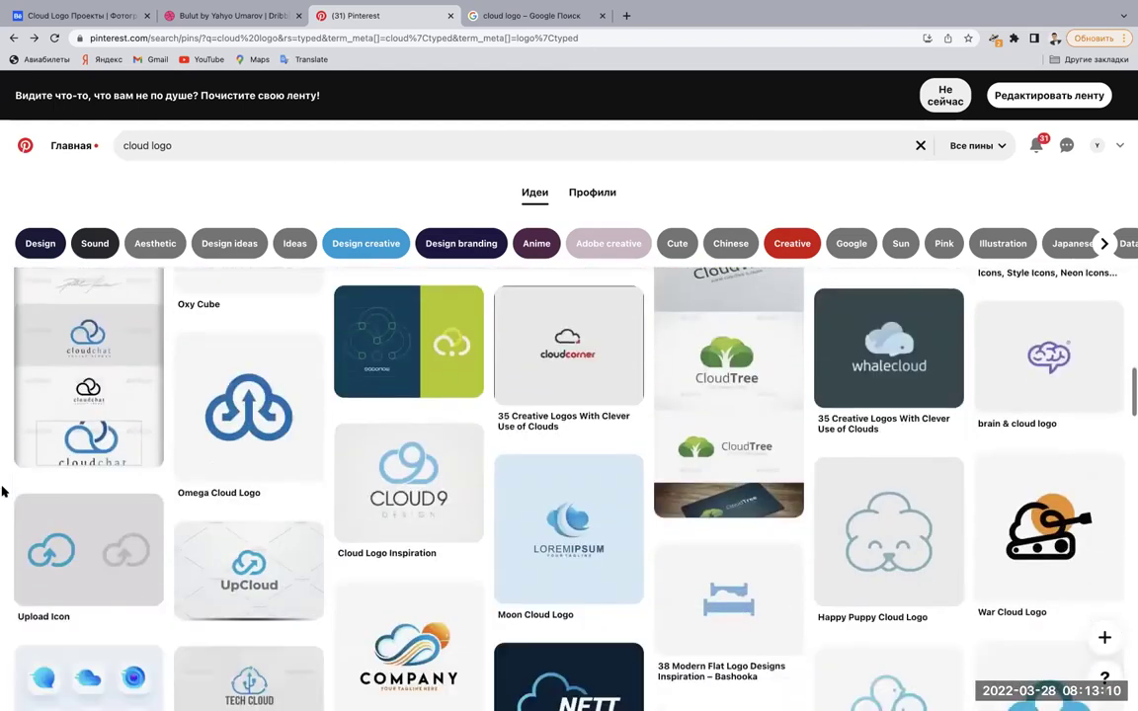
{"action": "scroll", "coordinate": [4, 490], "scroll_direction": "down", "scroll_amount": 2}
{"action": "scroll", "coordinate": [4, 490], "scroll_direction": "down", "scroll_amount": 1}
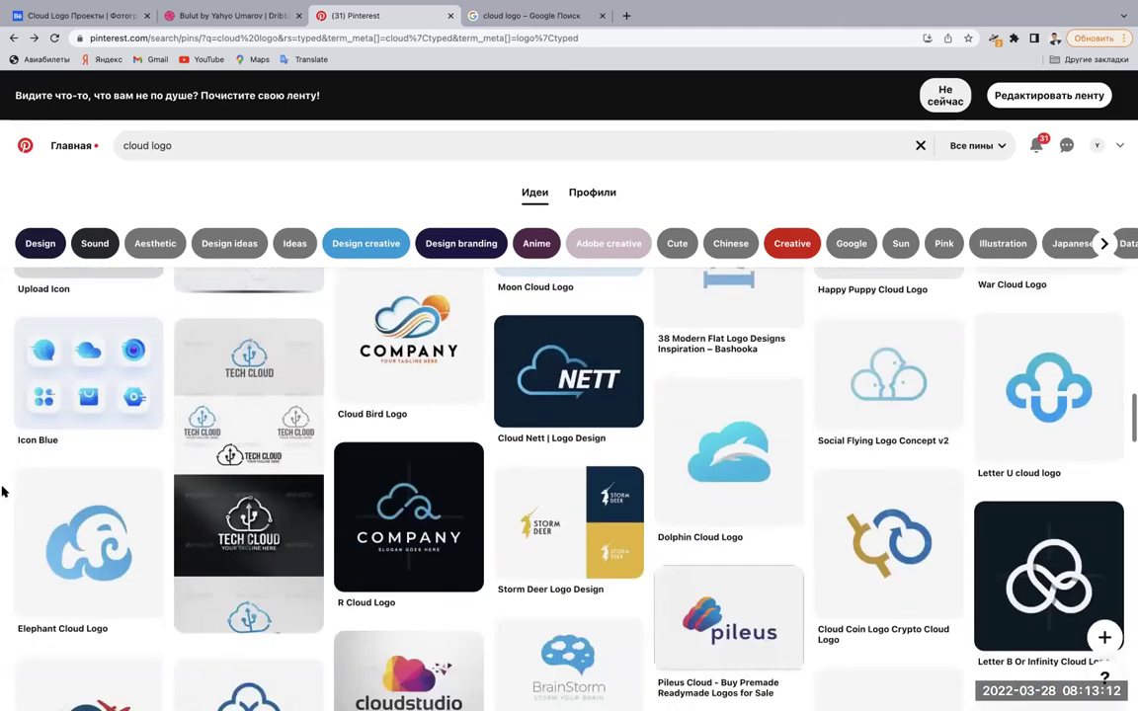
{"action": "scroll", "coordinate": [4, 491], "scroll_direction": "down", "scroll_amount": 2}
{"action": "scroll", "coordinate": [4, 490], "scroll_direction": "up", "scroll_amount": 1}
{"action": "scroll", "coordinate": [3, 491], "scroll_direction": "up", "scroll_amount": 1}
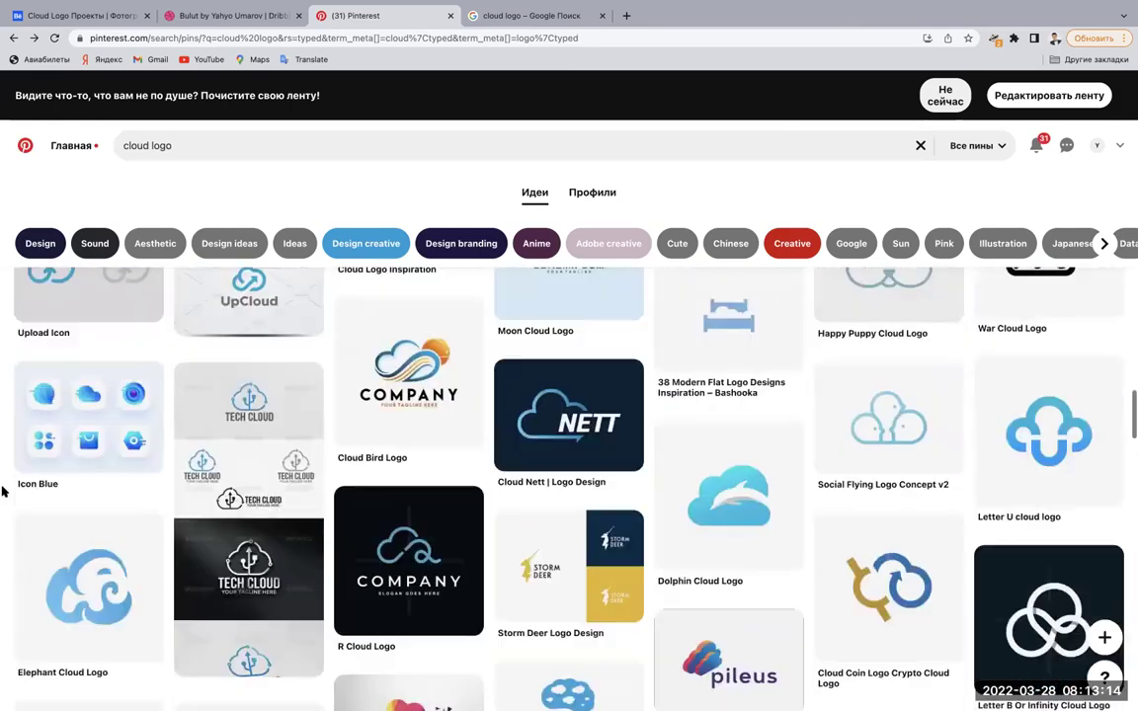
{"action": "scroll", "coordinate": [4, 491], "scroll_direction": "down", "scroll_amount": 1}
{"action": "scroll", "coordinate": [3, 490], "scroll_direction": "down", "scroll_amount": 1}
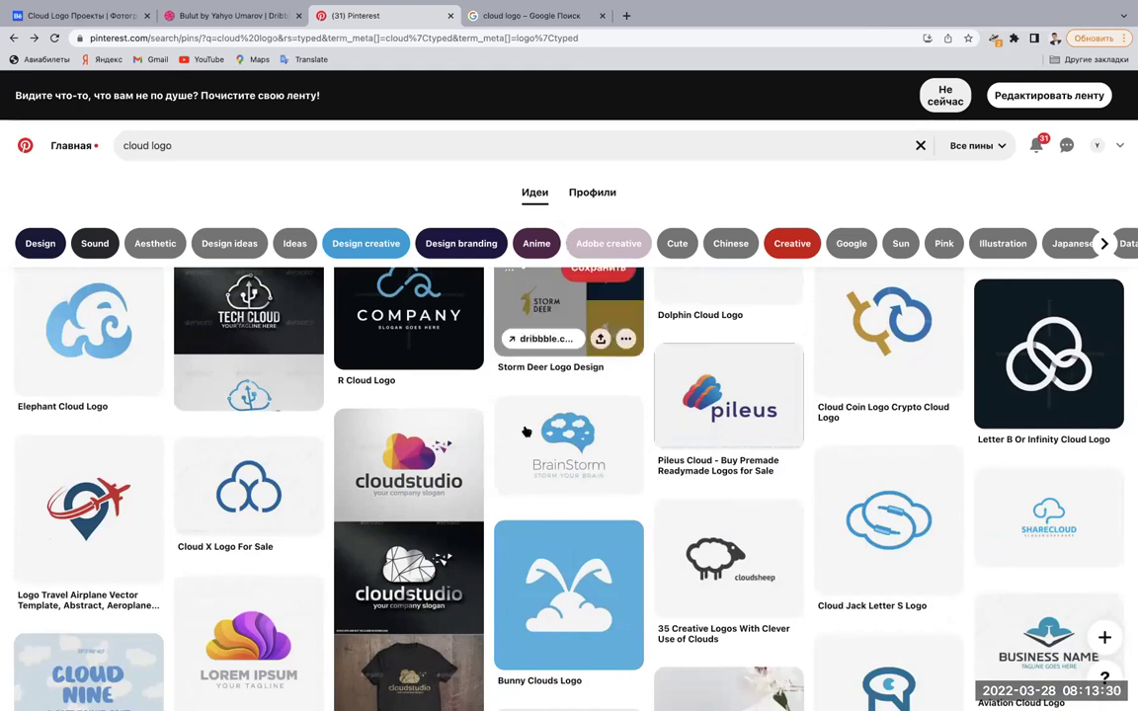
{"action": "scroll", "coordinate": [2, 535], "scroll_direction": "down", "scroll_amount": 2}
{"action": "scroll", "coordinate": [2, 534], "scroll_direction": "down", "scroll_amount": 1}
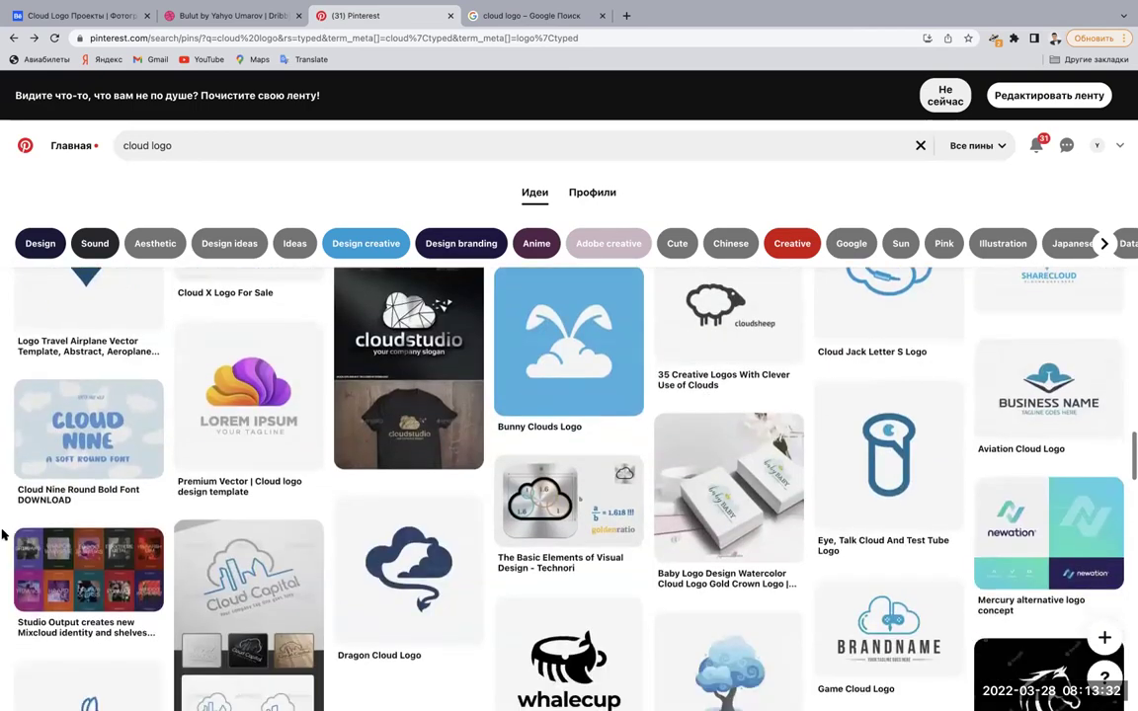
{"action": "scroll", "coordinate": [2, 535], "scroll_direction": "down", "scroll_amount": 1}
{"action": "scroll", "coordinate": [2, 534], "scroll_direction": "down", "scroll_amount": 1}
{"action": "scroll", "coordinate": [2, 535], "scroll_direction": "down", "scroll_amount": 1}
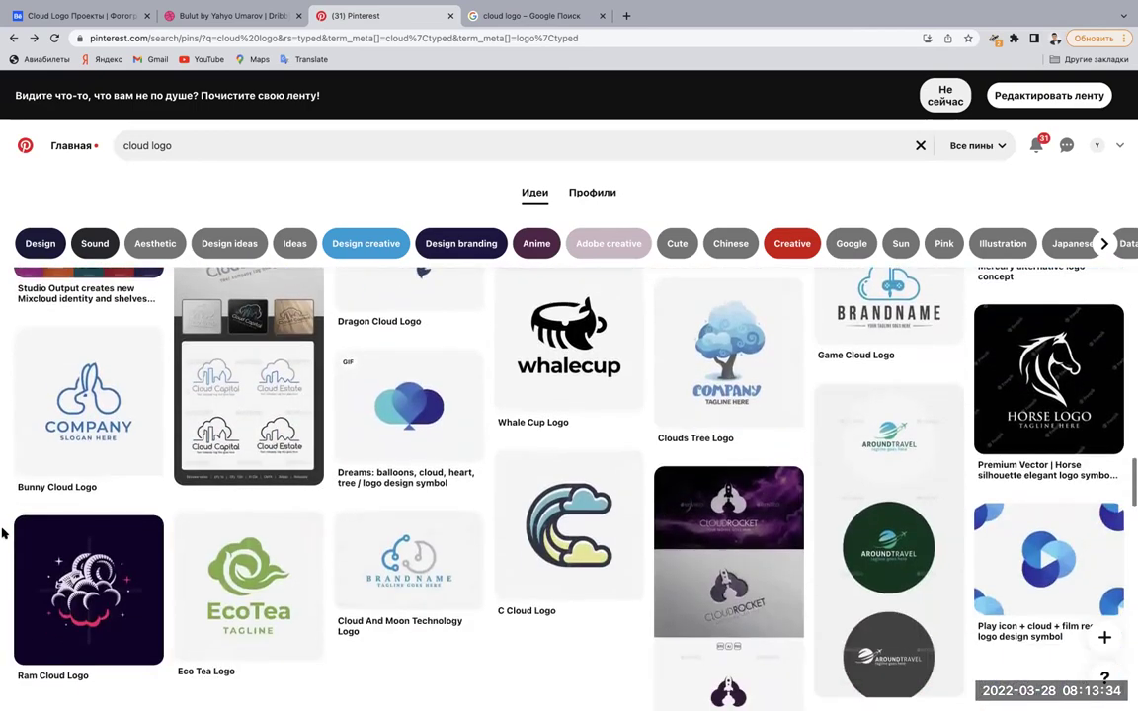
{"action": "scroll", "coordinate": [2, 534], "scroll_direction": "down", "scroll_amount": 2}
{"action": "scroll", "coordinate": [2, 535], "scroll_direction": "up", "scroll_amount": 3}
{"action": "scroll", "coordinate": [2, 395], "scroll_direction": "down", "scroll_amount": 3}
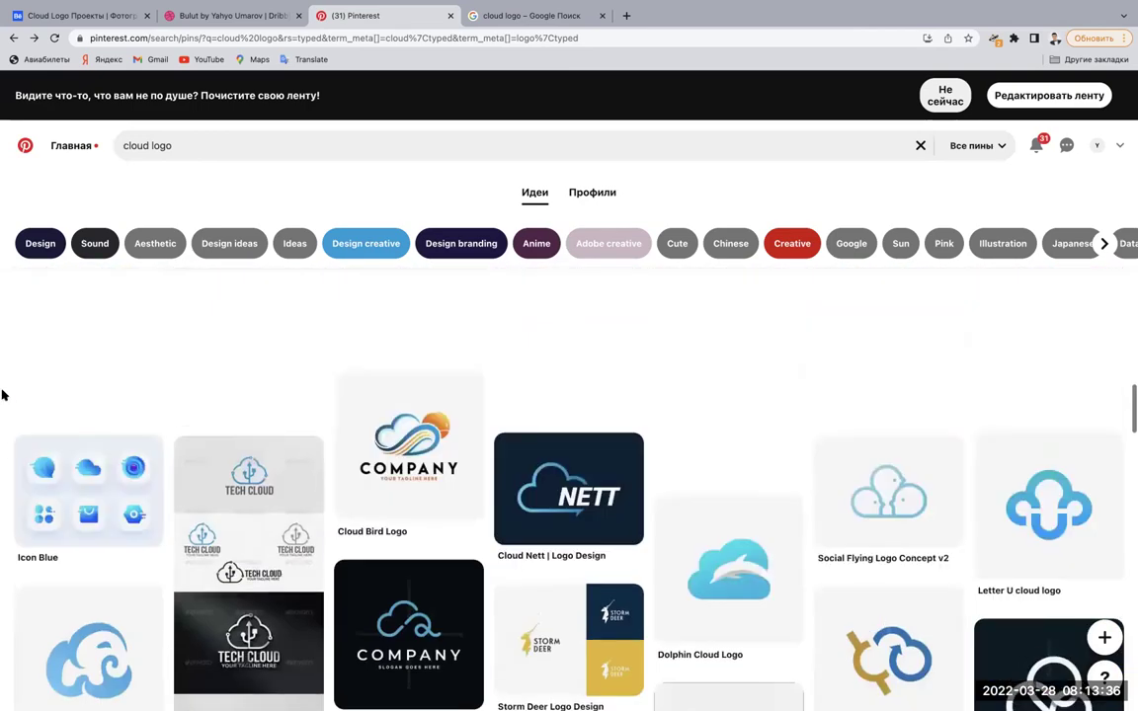
{"action": "scroll", "coordinate": [2, 395], "scroll_direction": "up", "scroll_amount": 2}
{"action": "scroll", "coordinate": [2, 395], "scroll_direction": "up", "scroll_amount": 1}
{"action": "scroll", "coordinate": [2, 395], "scroll_direction": "up", "scroll_amount": 1}
{"action": "scroll", "coordinate": [2, 395], "scroll_direction": "up", "scroll_amount": 1}
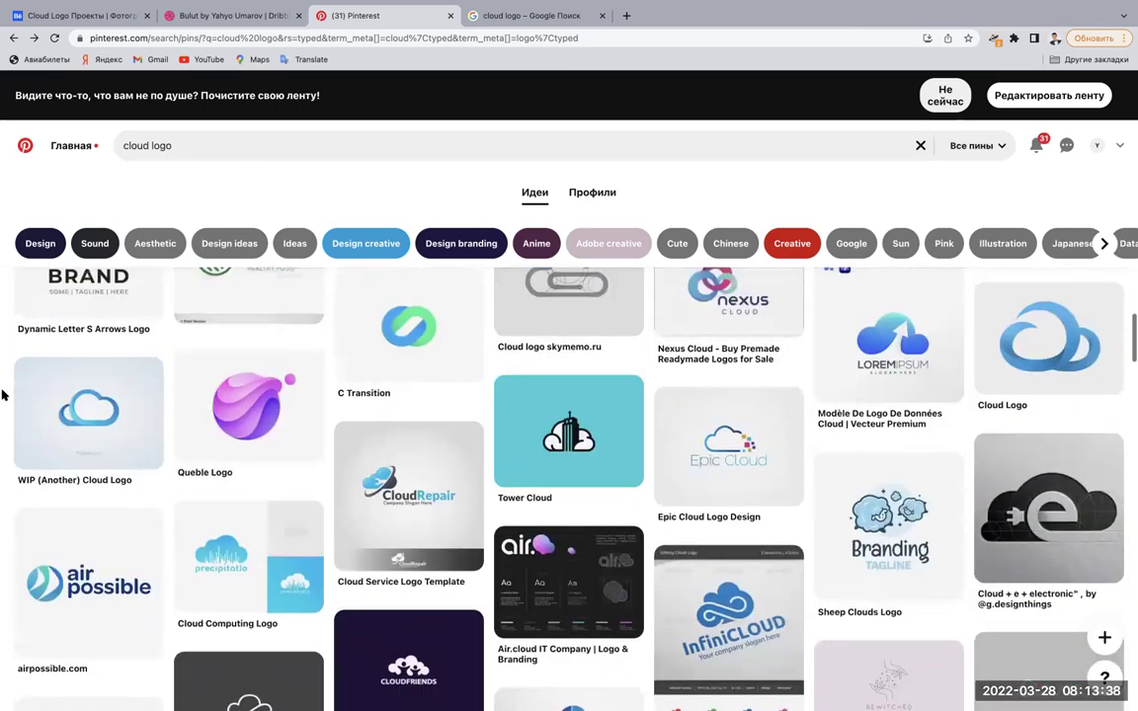
{"action": "scroll", "coordinate": [2, 395], "scroll_direction": "down", "scroll_amount": 5}
{"action": "scroll", "coordinate": [2, 395], "scroll_direction": "up", "scroll_amount": 2}
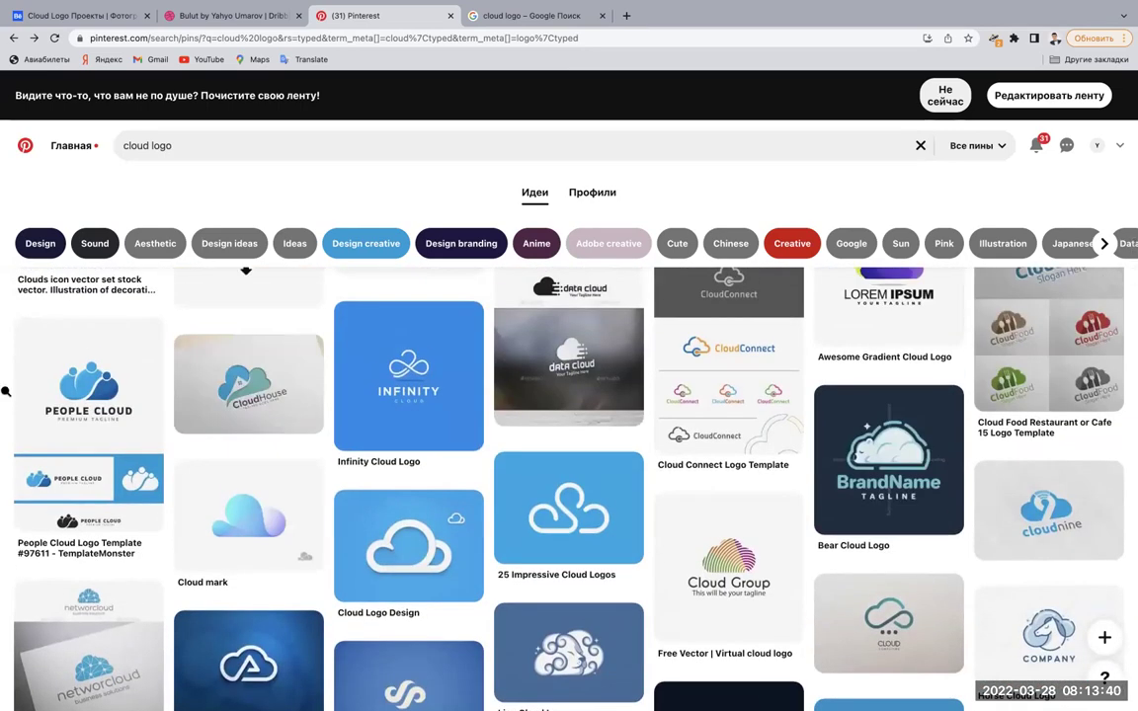
Save the Cloud Logo Design pin to Bulut instead of Happy brand, then return to the results.
{"action": "left_click", "coordinate": [377, 542]}
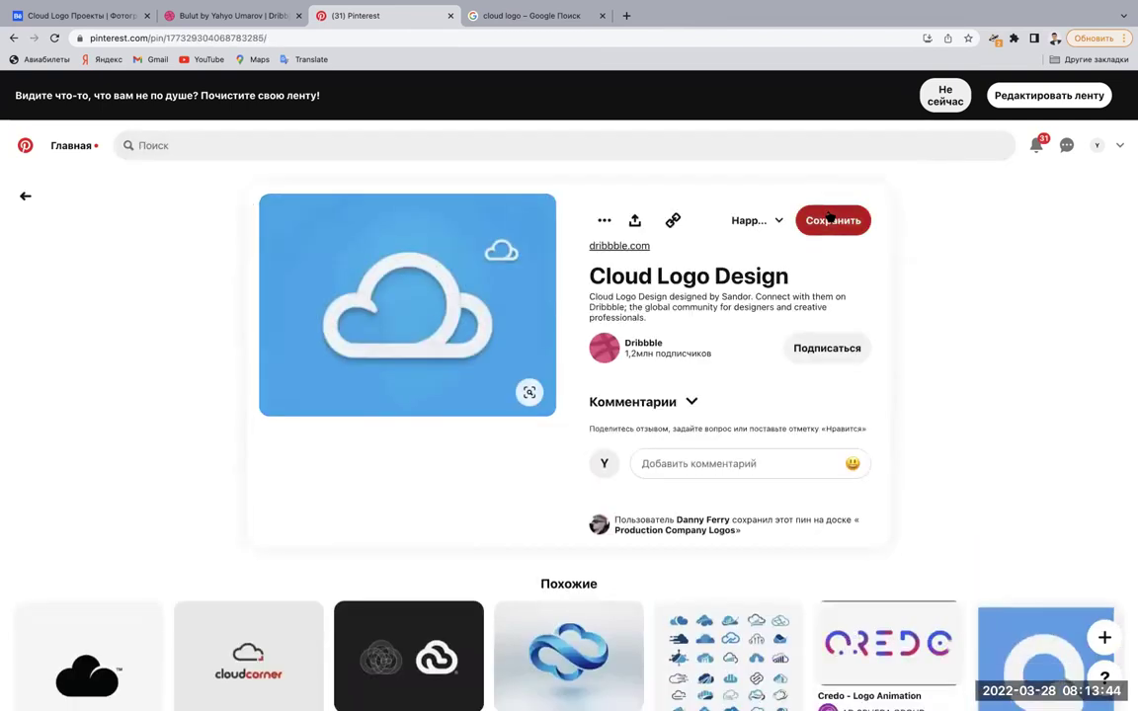
{"action": "left_click", "coordinate": [829, 217]}
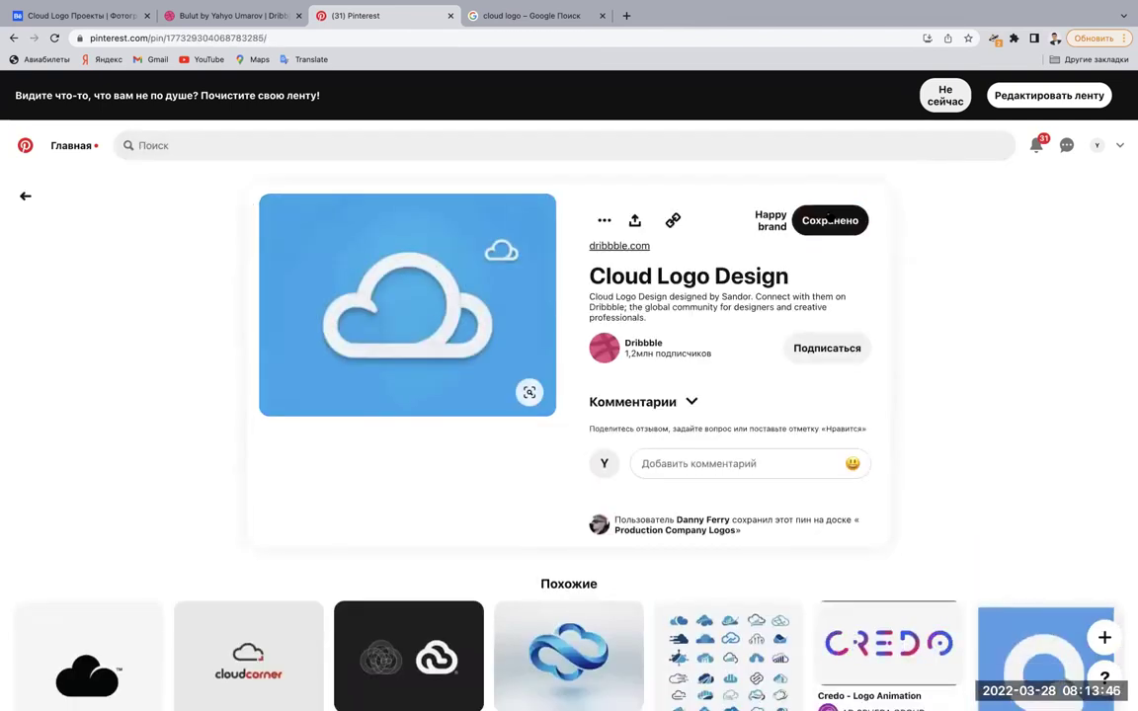
{"action": "left_click", "coordinate": [829, 219]}
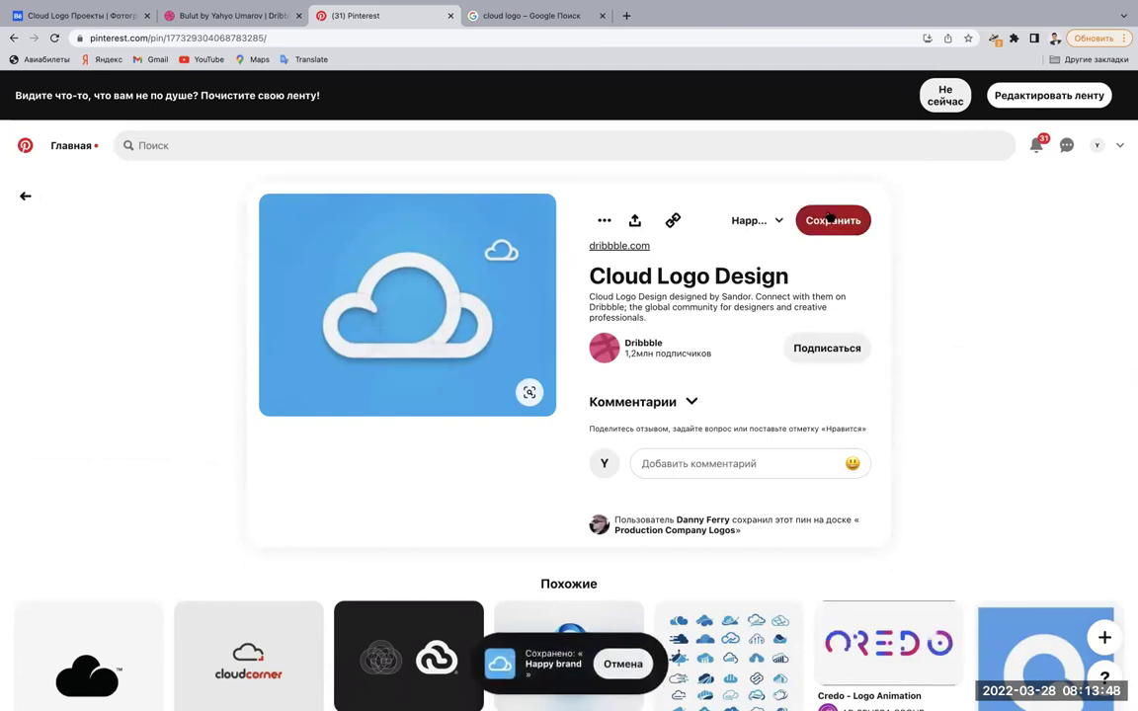
{"action": "left_click", "coordinate": [753, 221]}
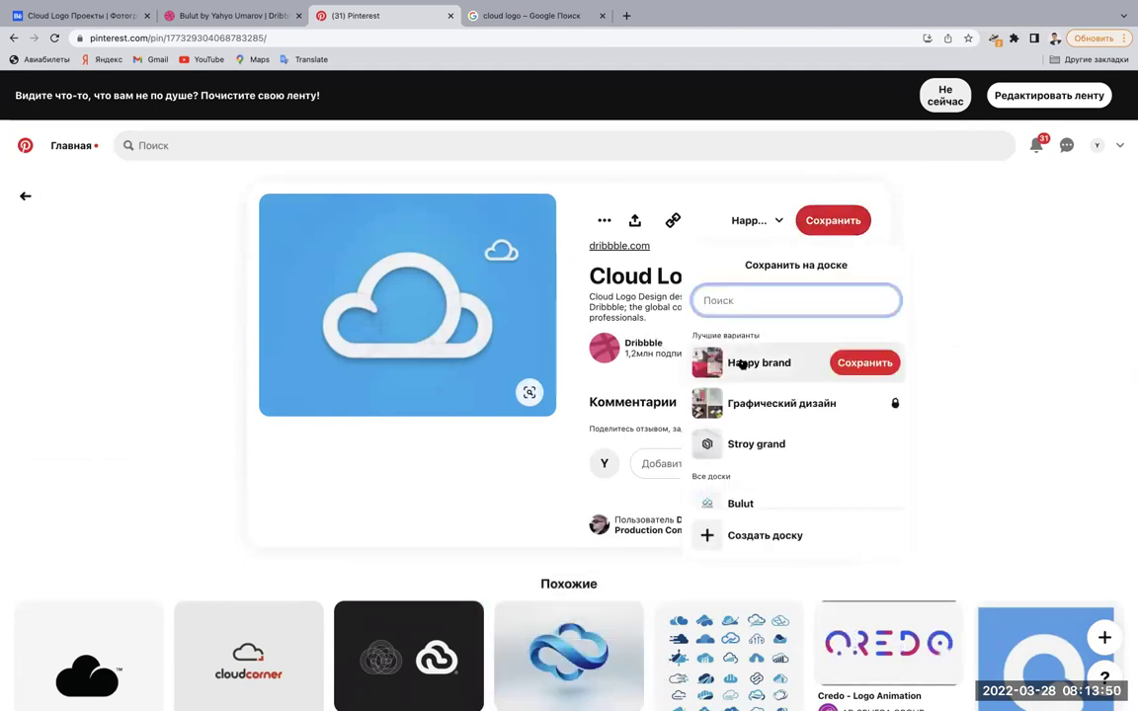
{"action": "scroll", "coordinate": [754, 445], "scroll_direction": "down", "scroll_amount": 1}
{"action": "left_click", "coordinate": [752, 439]}
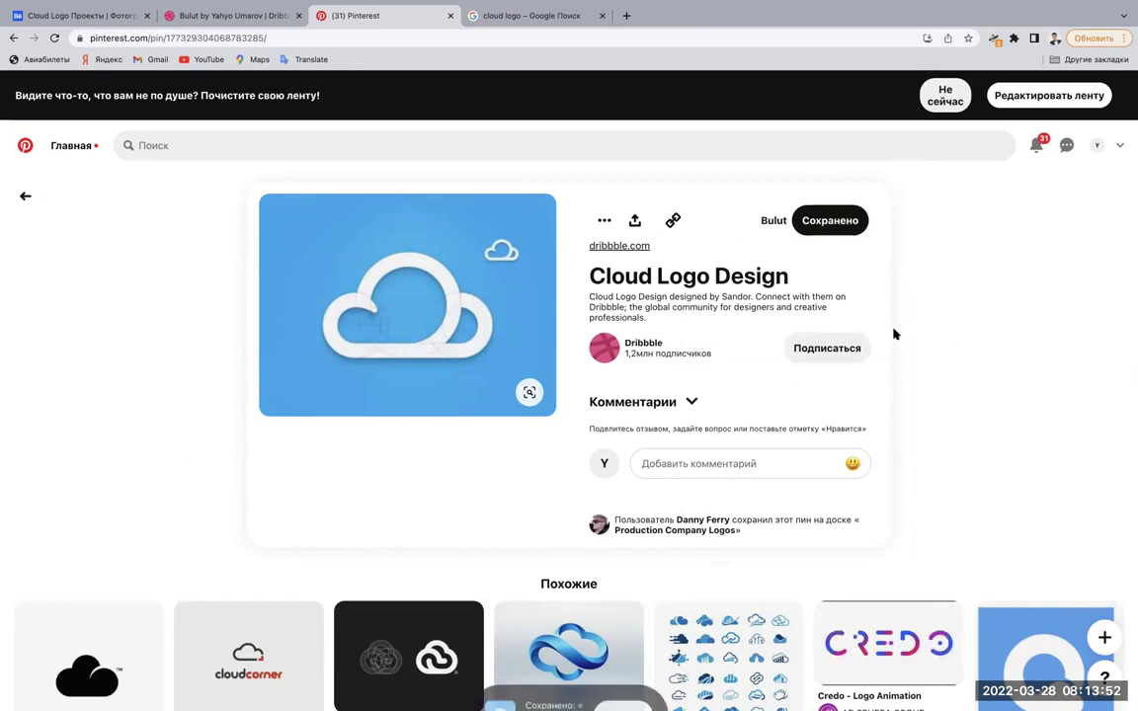
{"action": "left_click", "coordinate": [26, 195]}
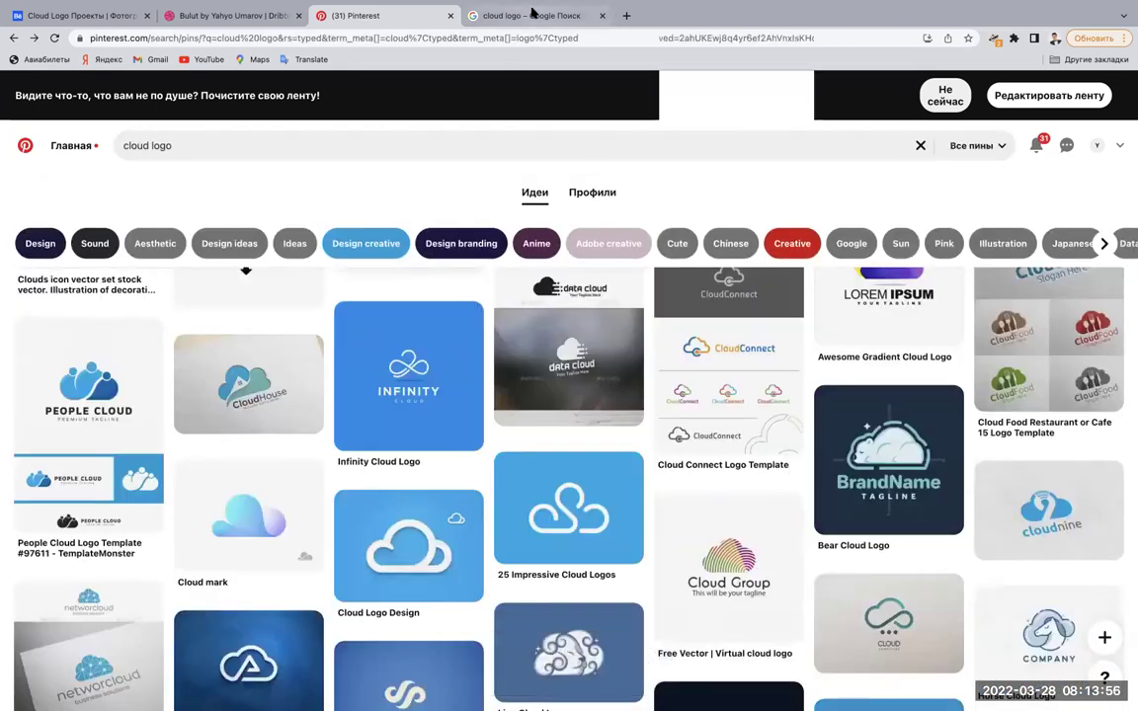
{"action": "left_click", "coordinate": [532, 13]}
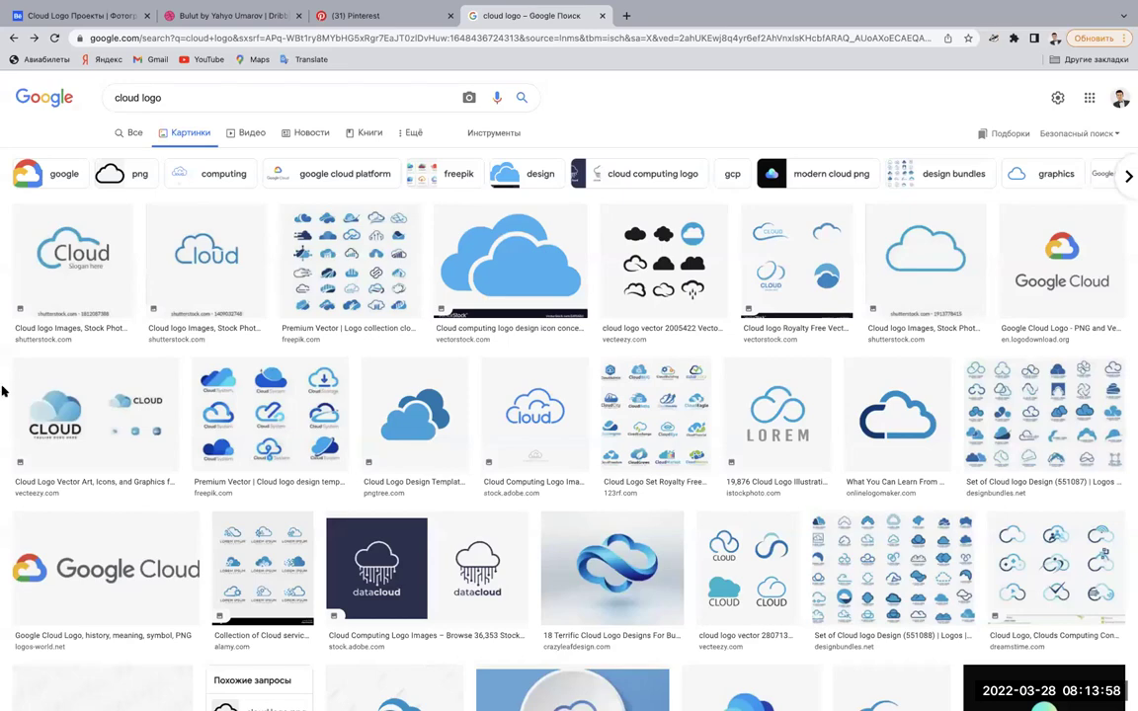
{"action": "scroll", "coordinate": [4, 392], "scroll_direction": "down", "scroll_amount": 2}
{"action": "scroll", "coordinate": [4, 392], "scroll_direction": "down", "scroll_amount": 3}
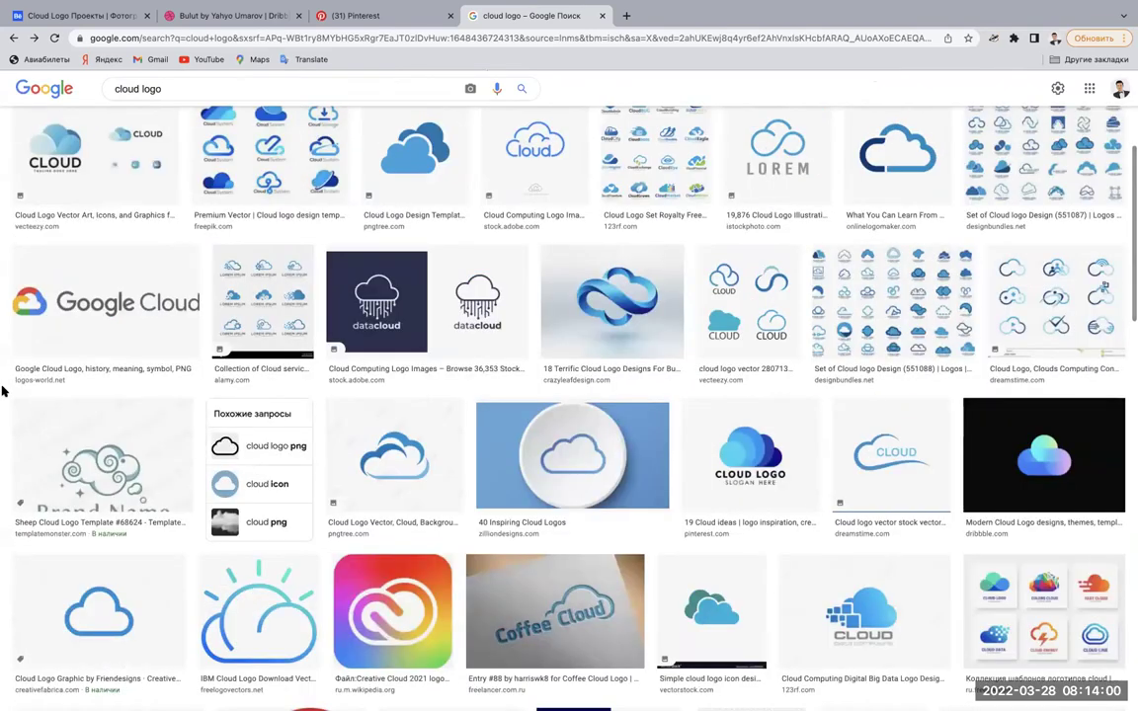
{"action": "scroll", "coordinate": [4, 392], "scroll_direction": "up", "scroll_amount": 5}
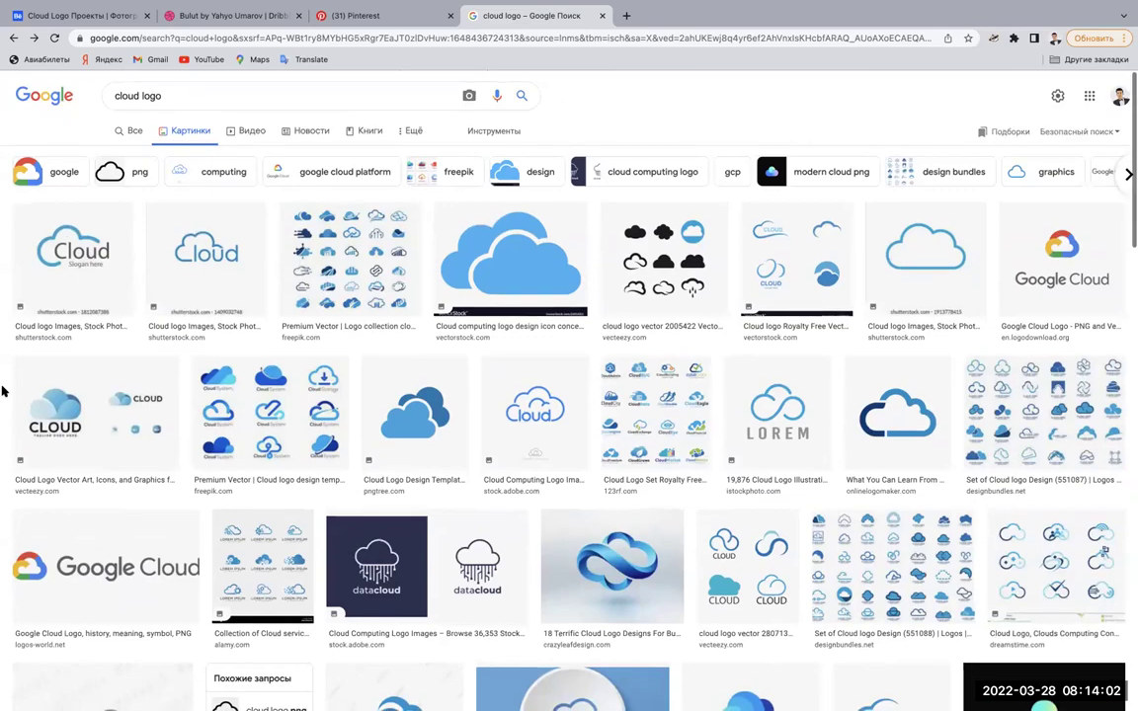
{"action": "scroll", "coordinate": [4, 392], "scroll_direction": "down", "scroll_amount": 5}
{"action": "scroll", "coordinate": [4, 392], "scroll_direction": "down", "scroll_amount": 5}
{"action": "scroll", "coordinate": [4, 392], "scroll_direction": "down", "scroll_amount": 4}
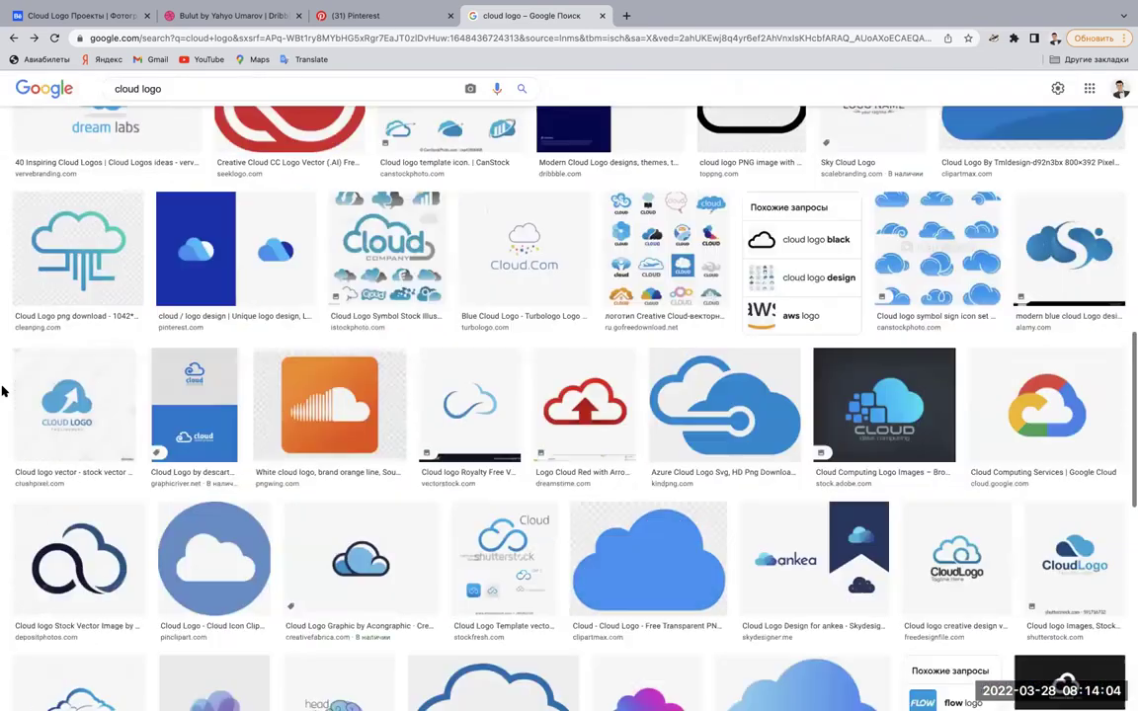
{"action": "scroll", "coordinate": [4, 392], "scroll_direction": "down", "scroll_amount": 3}
{"action": "scroll", "coordinate": [4, 392], "scroll_direction": "up", "scroll_amount": 8}
{"action": "scroll", "coordinate": [4, 392], "scroll_direction": "up", "scroll_amount": 4}
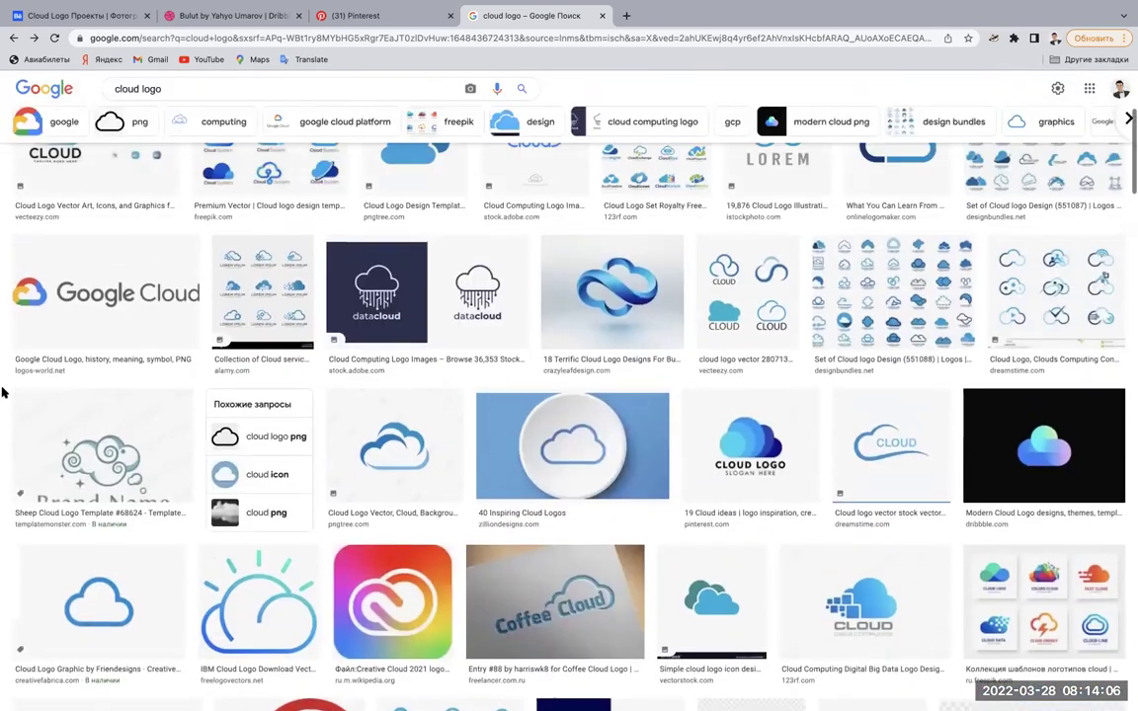
{"action": "scroll", "coordinate": [4, 392], "scroll_direction": "up", "scroll_amount": 1}
{"action": "scroll", "coordinate": [4, 392], "scroll_direction": "up", "scroll_amount": 3}
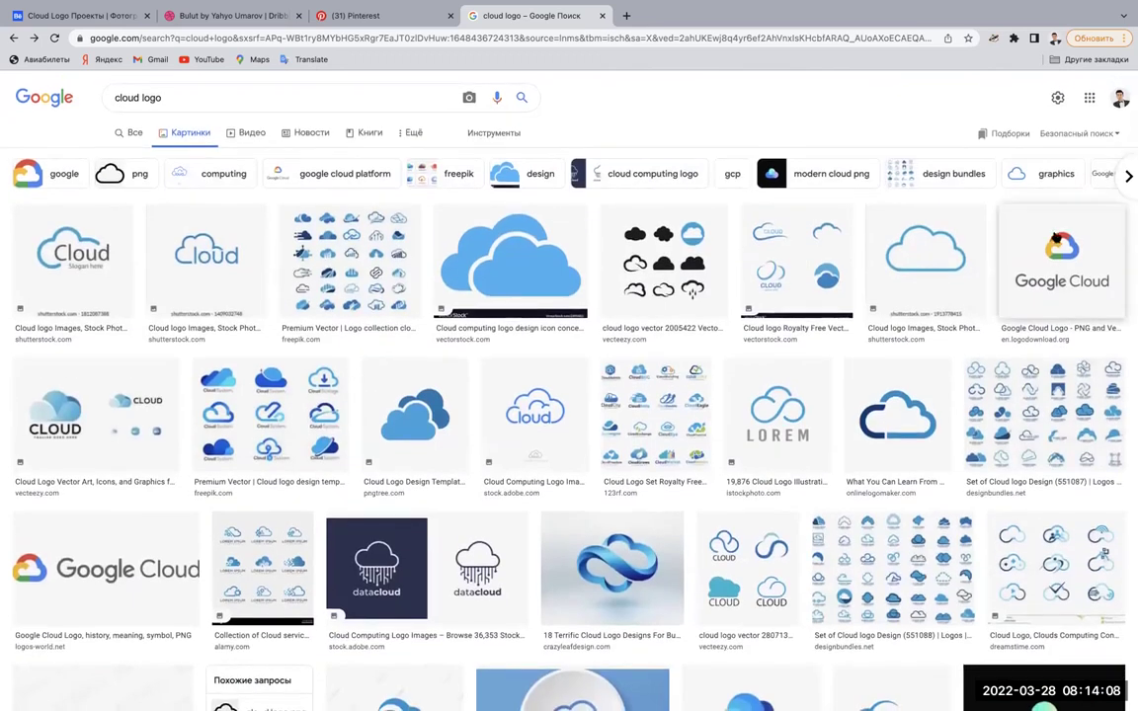
{"action": "left_click", "coordinate": [1003, 135]}
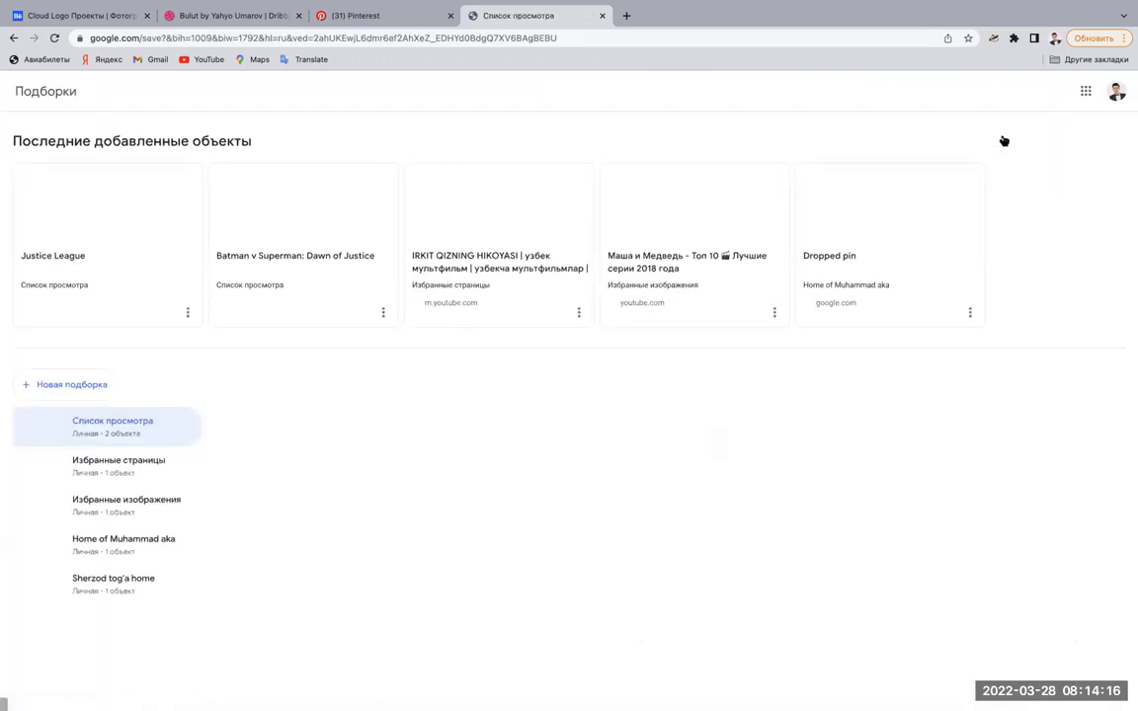
{"action": "left_click", "coordinate": [13, 39]}
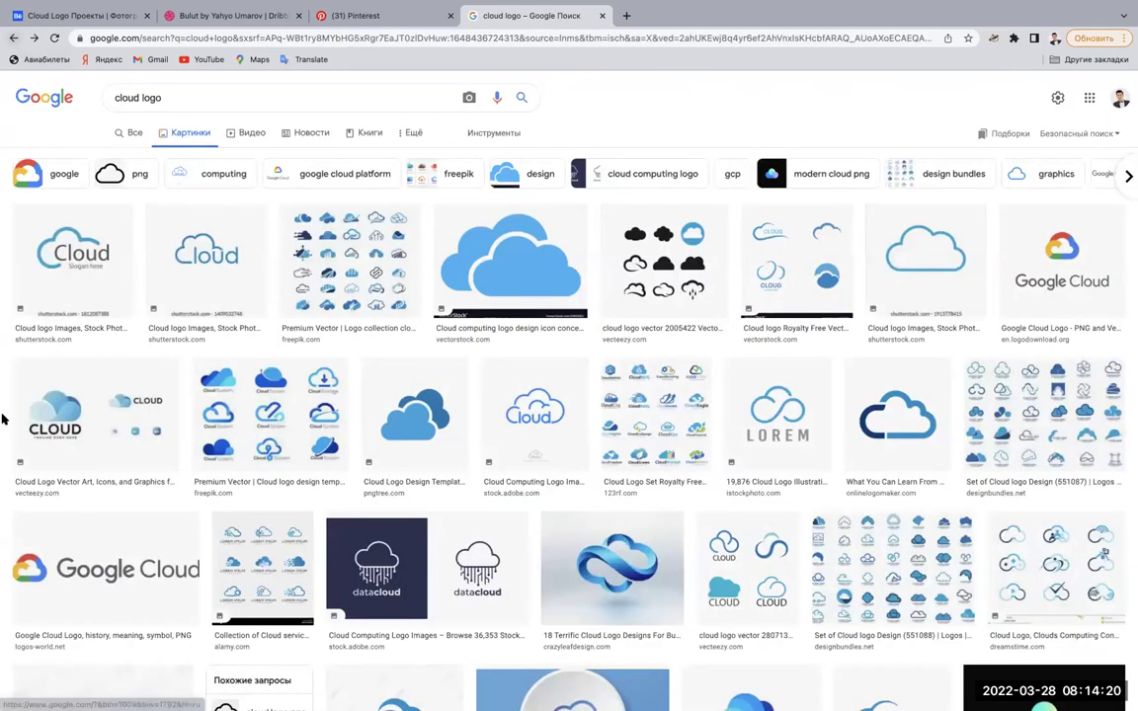
{"action": "scroll", "coordinate": [2, 418], "scroll_direction": "down", "scroll_amount": 2}
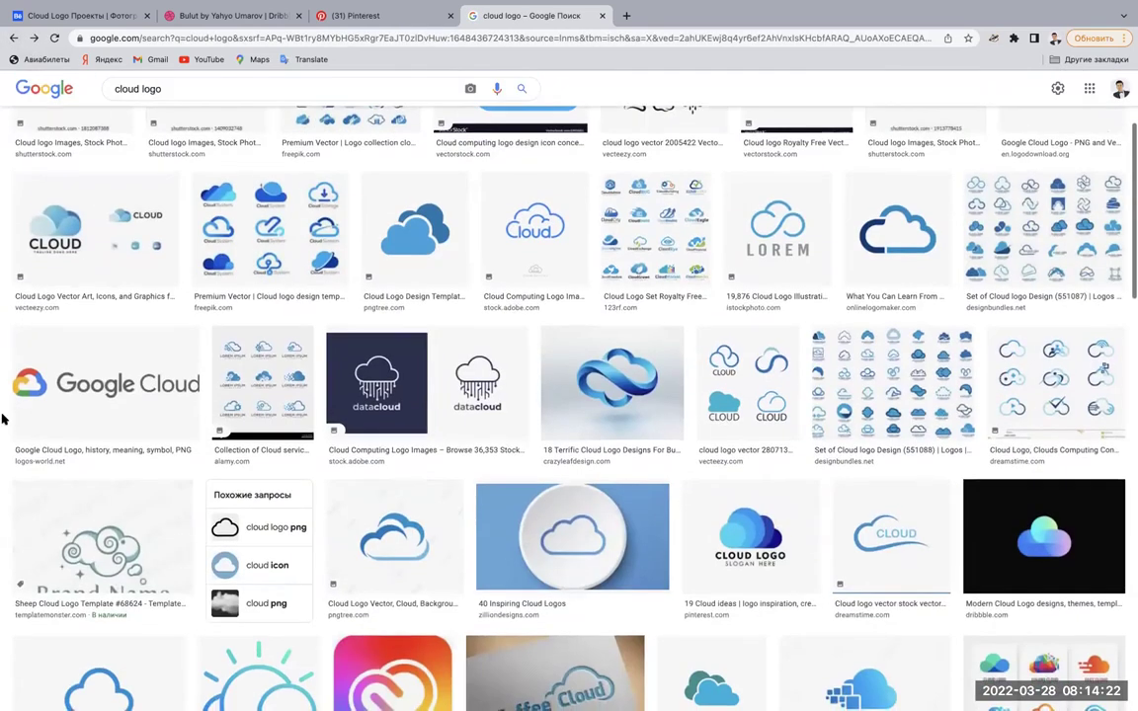
{"action": "scroll", "coordinate": [2, 415], "scroll_direction": "down", "scroll_amount": 3}
{"action": "scroll", "coordinate": [2, 413], "scroll_direction": "down", "scroll_amount": 2}
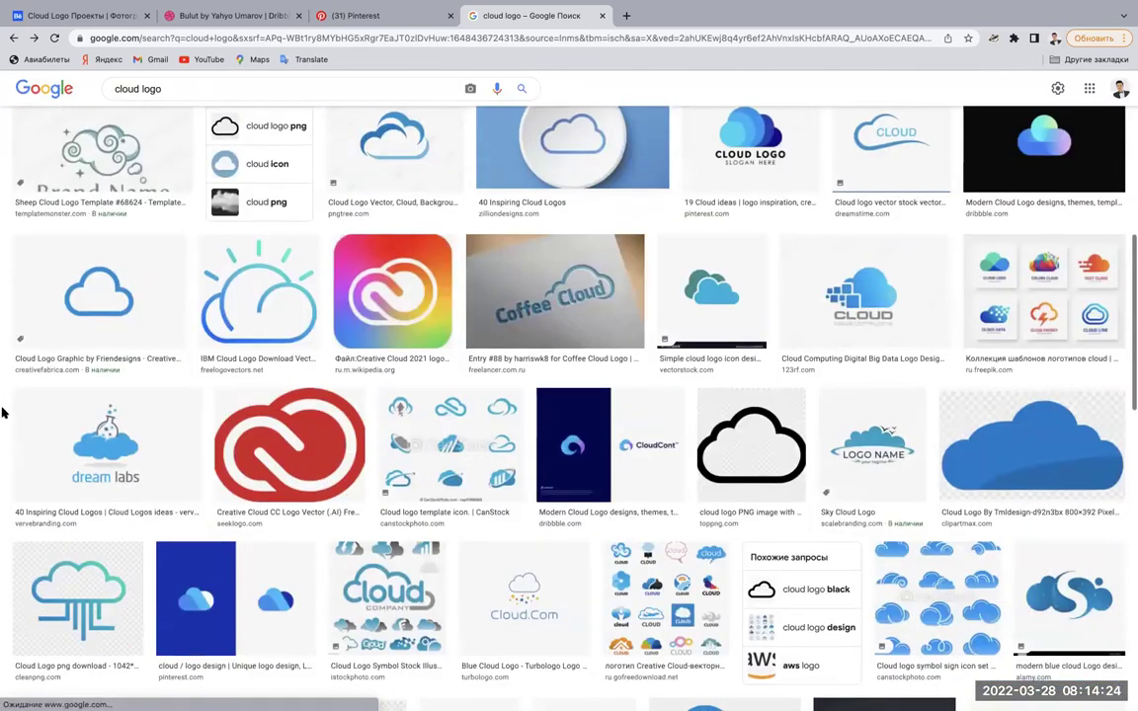
{"action": "scroll", "coordinate": [1, 413], "scroll_direction": "down", "scroll_amount": 2}
{"action": "scroll", "coordinate": [2, 413], "scroll_direction": "down", "scroll_amount": 3}
{"action": "scroll", "coordinate": [2, 412], "scroll_direction": "down", "scroll_amount": 1}
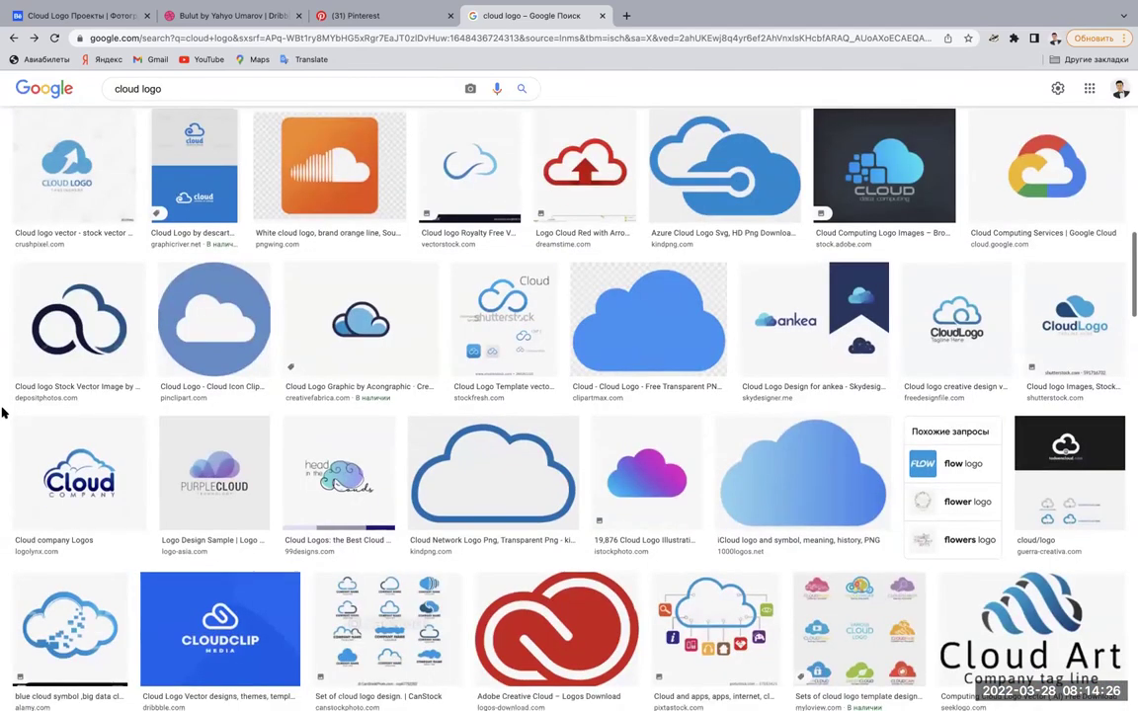
{"action": "scroll", "coordinate": [2, 413], "scroll_direction": "down", "scroll_amount": 2}
{"action": "scroll", "coordinate": [2, 412], "scroll_direction": "down", "scroll_amount": 1}
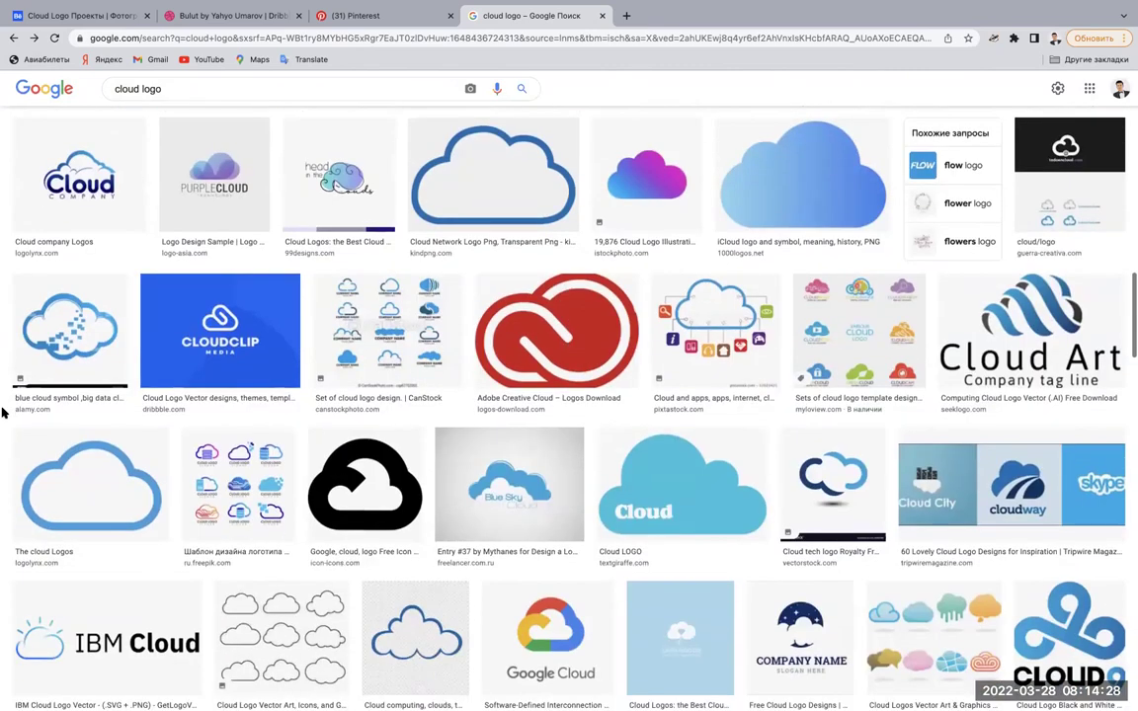
{"action": "scroll", "coordinate": [2, 413], "scroll_direction": "down", "scroll_amount": 2}
{"action": "scroll", "coordinate": [2, 413], "scroll_direction": "up", "scroll_amount": 5}
{"action": "scroll", "coordinate": [2, 413], "scroll_direction": "up", "scroll_amount": 10}
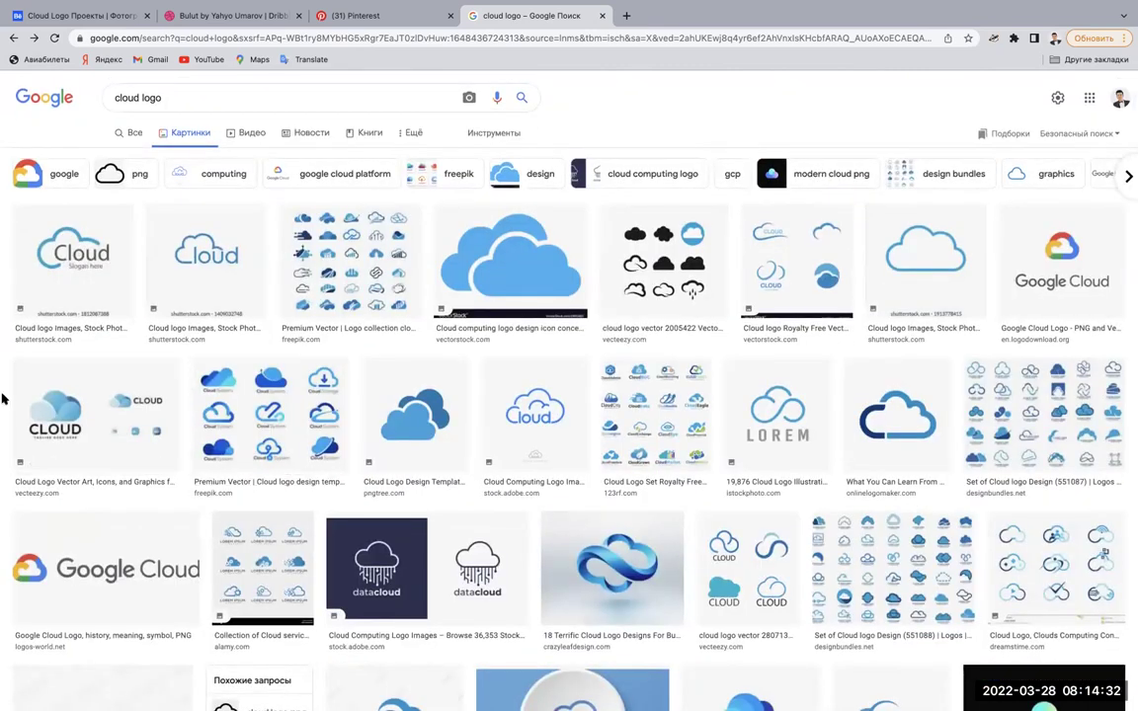
{"action": "scroll", "coordinate": [3, 398], "scroll_direction": "down", "scroll_amount": 1}
{"action": "scroll", "coordinate": [3, 398], "scroll_direction": "down", "scroll_amount": 2}
{"action": "scroll", "coordinate": [3, 398], "scroll_direction": "down", "scroll_amount": 2}
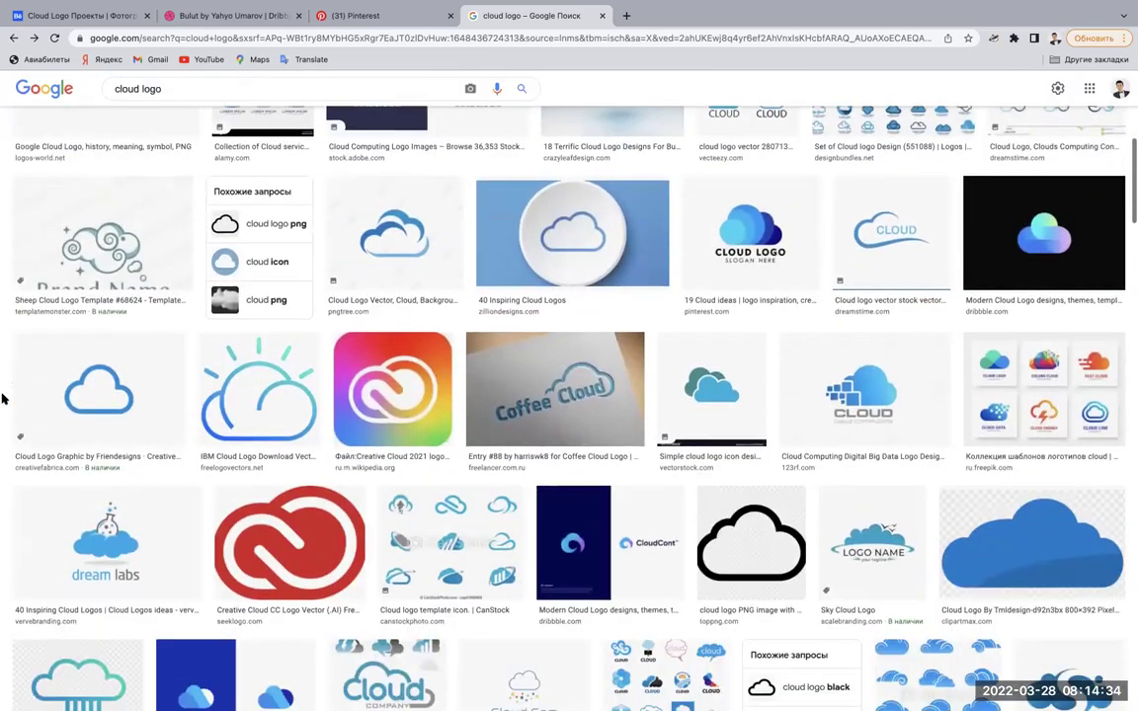
{"action": "scroll", "coordinate": [3, 398], "scroll_direction": "down", "scroll_amount": 1}
{"action": "scroll", "coordinate": [3, 398], "scroll_direction": "down", "scroll_amount": 1}
{"action": "scroll", "coordinate": [3, 398], "scroll_direction": "down", "scroll_amount": 1}
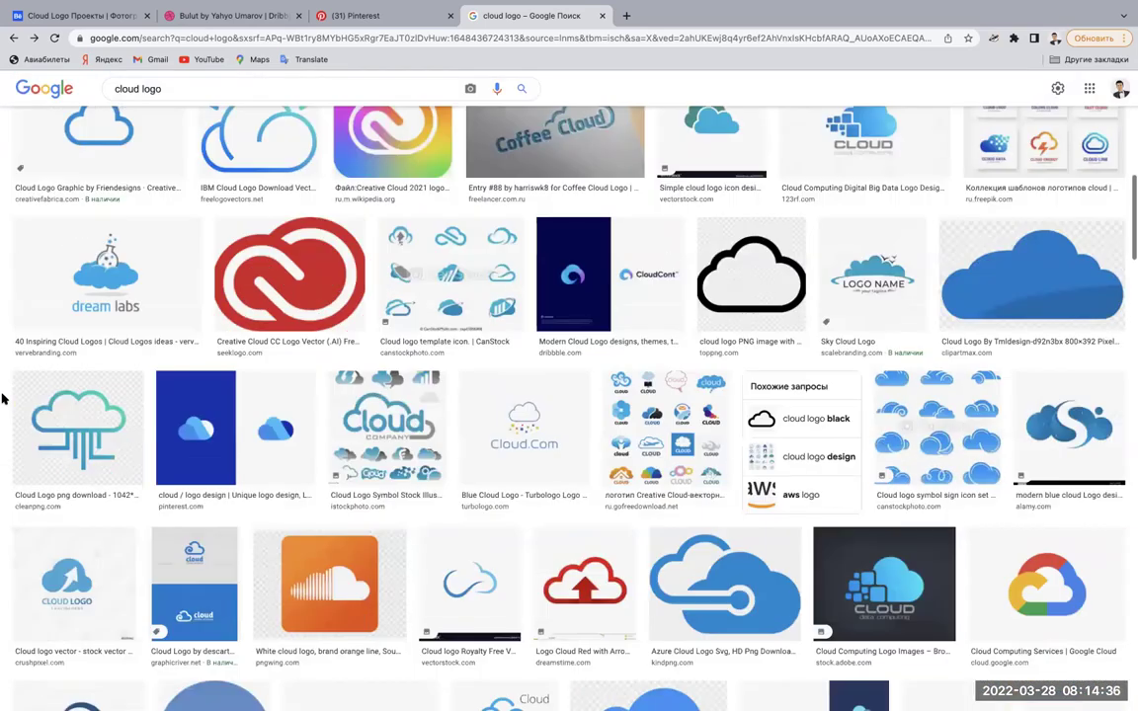
{"action": "scroll", "coordinate": [3, 398], "scroll_direction": "down", "scroll_amount": 5}
{"action": "scroll", "coordinate": [3, 398], "scroll_direction": "down", "scroll_amount": 2}
{"action": "scroll", "coordinate": [3, 398], "scroll_direction": "down", "scroll_amount": 3}
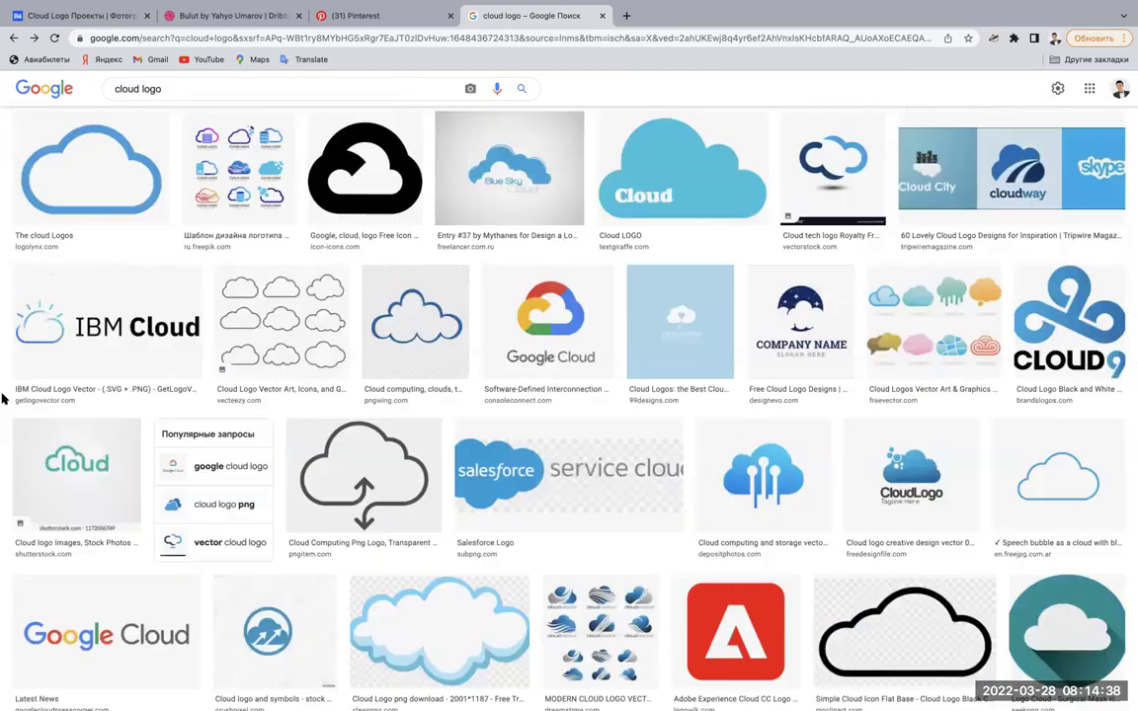
{"action": "scroll", "coordinate": [2, 398], "scroll_direction": "up", "scroll_amount": 8}
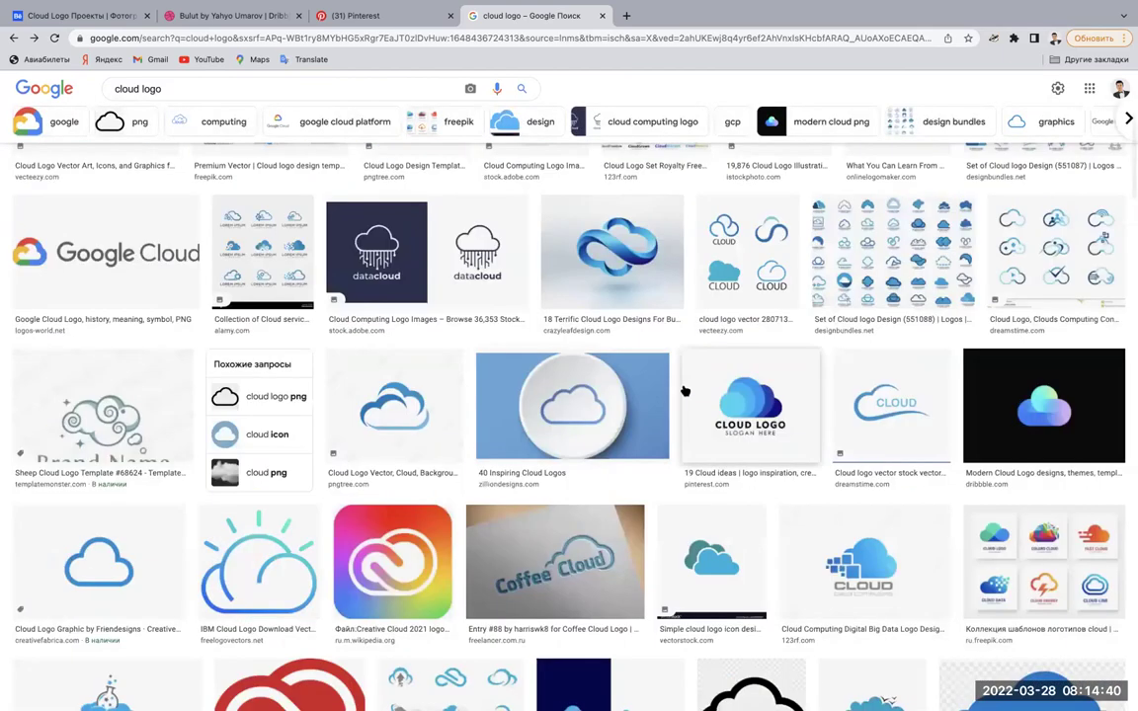
{"action": "scroll", "coordinate": [685, 390], "scroll_direction": "up", "scroll_amount": 2}
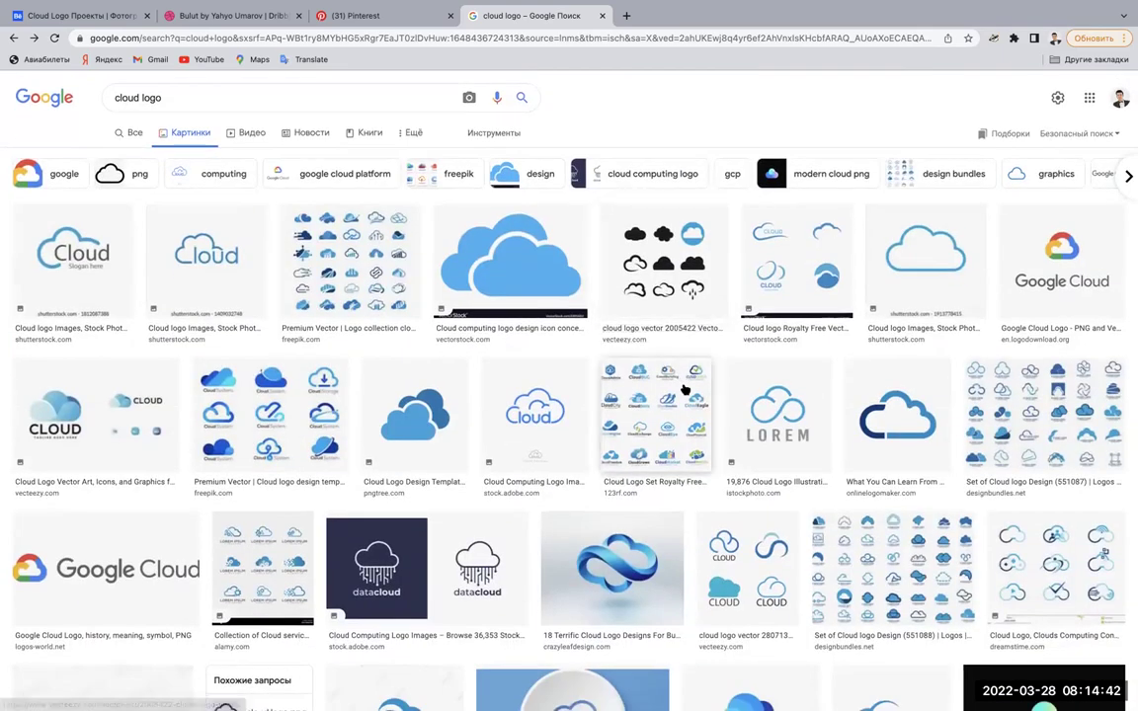
{"action": "scroll", "coordinate": [684, 390], "scroll_direction": "down", "scroll_amount": 1}
{"action": "scroll", "coordinate": [684, 390], "scroll_direction": "down", "scroll_amount": 2}
{"action": "scroll", "coordinate": [685, 390], "scroll_direction": "down", "scroll_amount": 2}
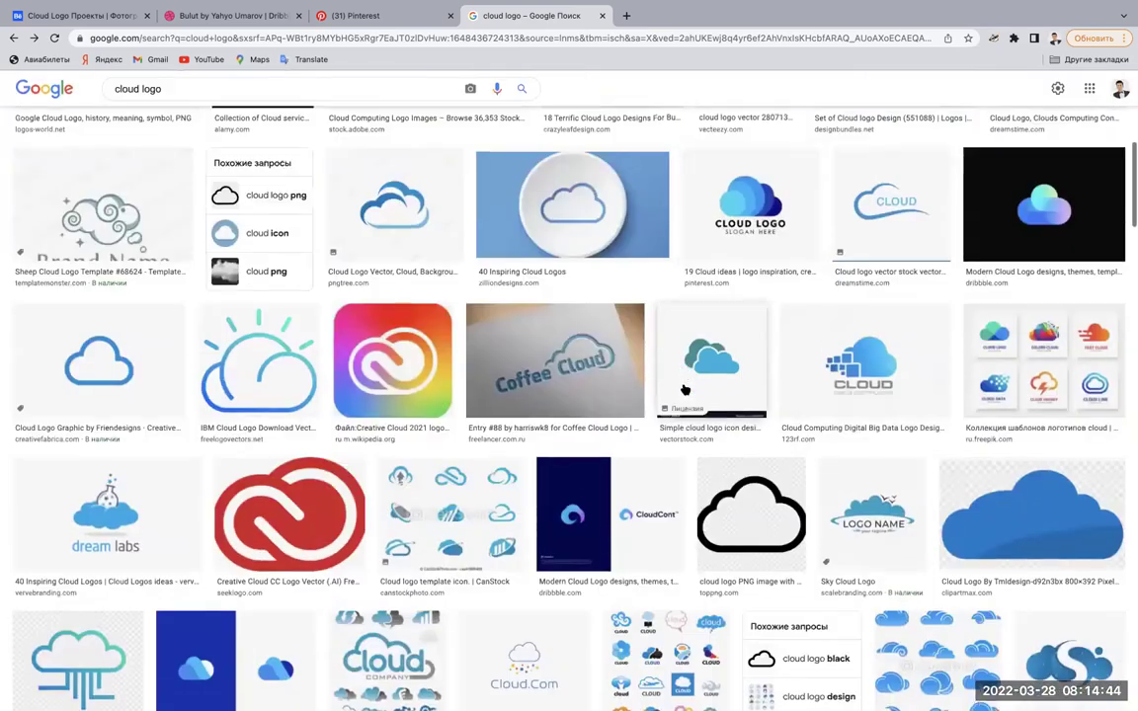
{"action": "scroll", "coordinate": [685, 390], "scroll_direction": "down", "scroll_amount": 1}
{"action": "scroll", "coordinate": [685, 390], "scroll_direction": "down", "scroll_amount": 2}
{"action": "scroll", "coordinate": [683, 380], "scroll_direction": "down", "scroll_amount": 1}
{"action": "scroll", "coordinate": [682, 370], "scroll_direction": "down", "scroll_amount": 3}
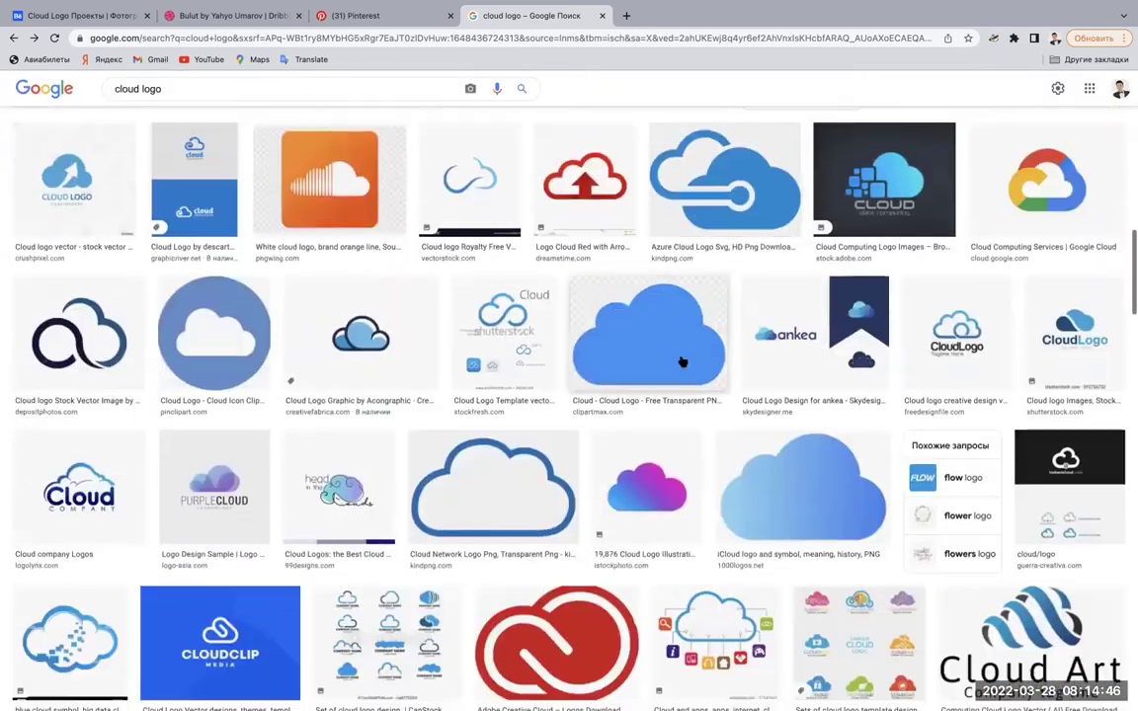
{"action": "scroll", "coordinate": [682, 362], "scroll_direction": "down", "scroll_amount": 2}
{"action": "scroll", "coordinate": [681, 362], "scroll_direction": "down", "scroll_amount": 4}
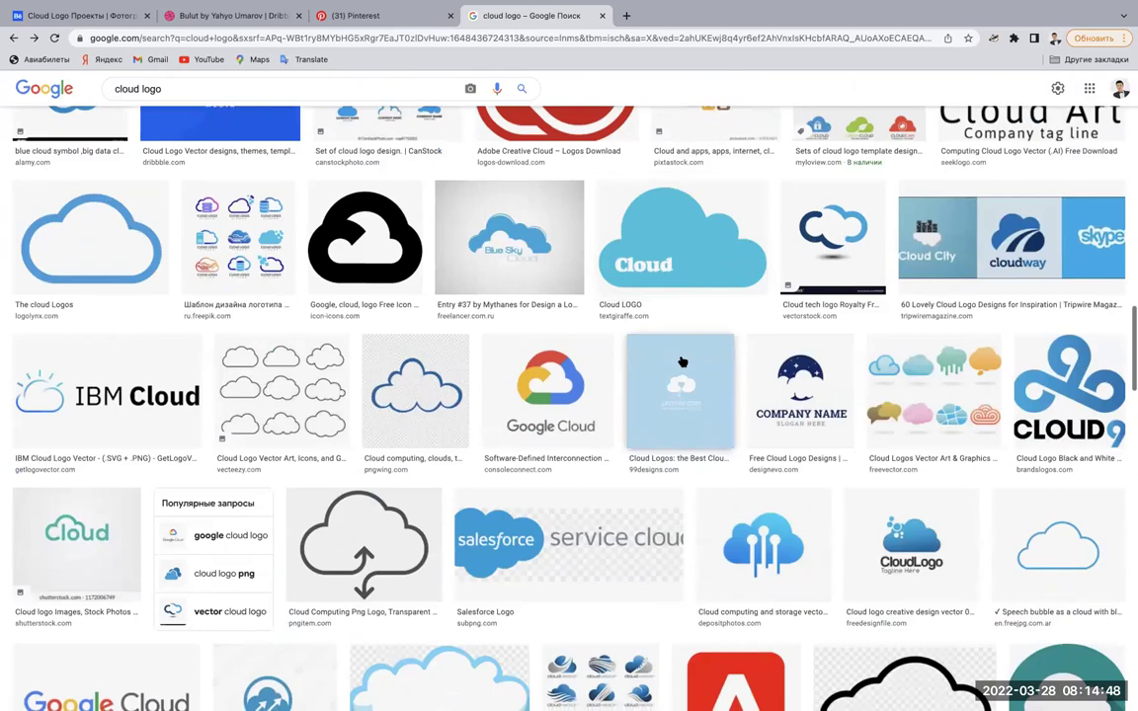
{"action": "scroll", "coordinate": [681, 362], "scroll_direction": "down", "scroll_amount": 2}
{"action": "scroll", "coordinate": [682, 363], "scroll_direction": "down", "scroll_amount": 2}
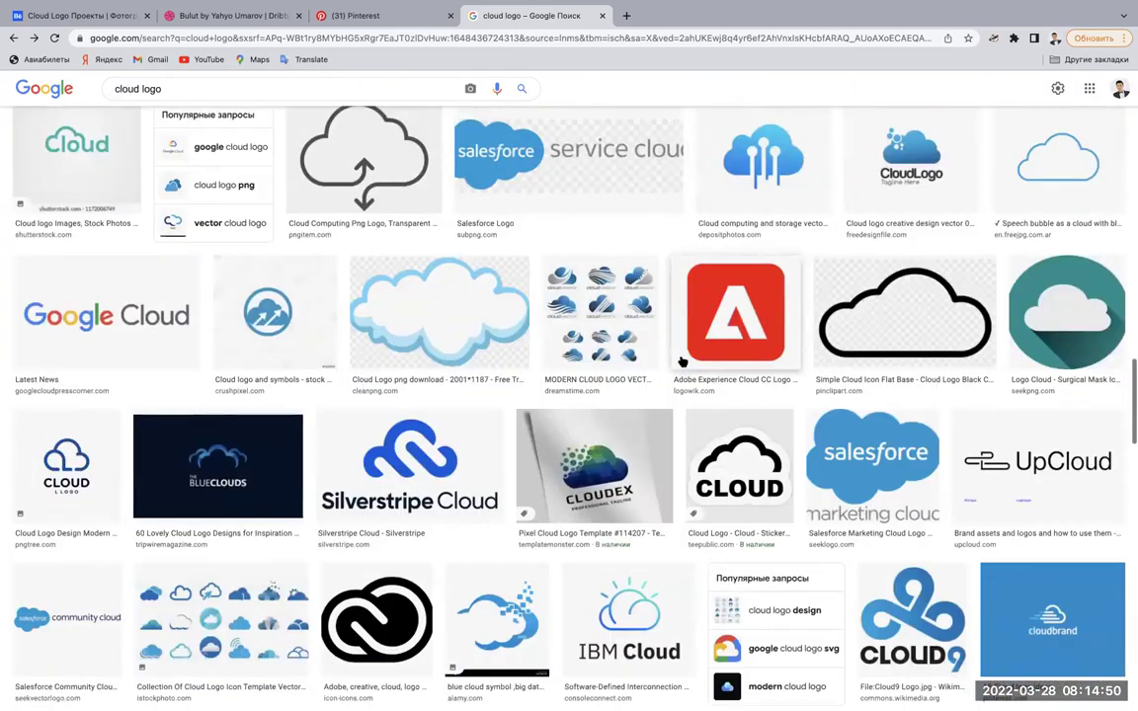
{"action": "scroll", "coordinate": [681, 363], "scroll_direction": "down", "scroll_amount": 2}
{"action": "scroll", "coordinate": [681, 363], "scroll_direction": "down", "scroll_amount": 1}
{"action": "scroll", "coordinate": [681, 362], "scroll_direction": "down", "scroll_amount": 1}
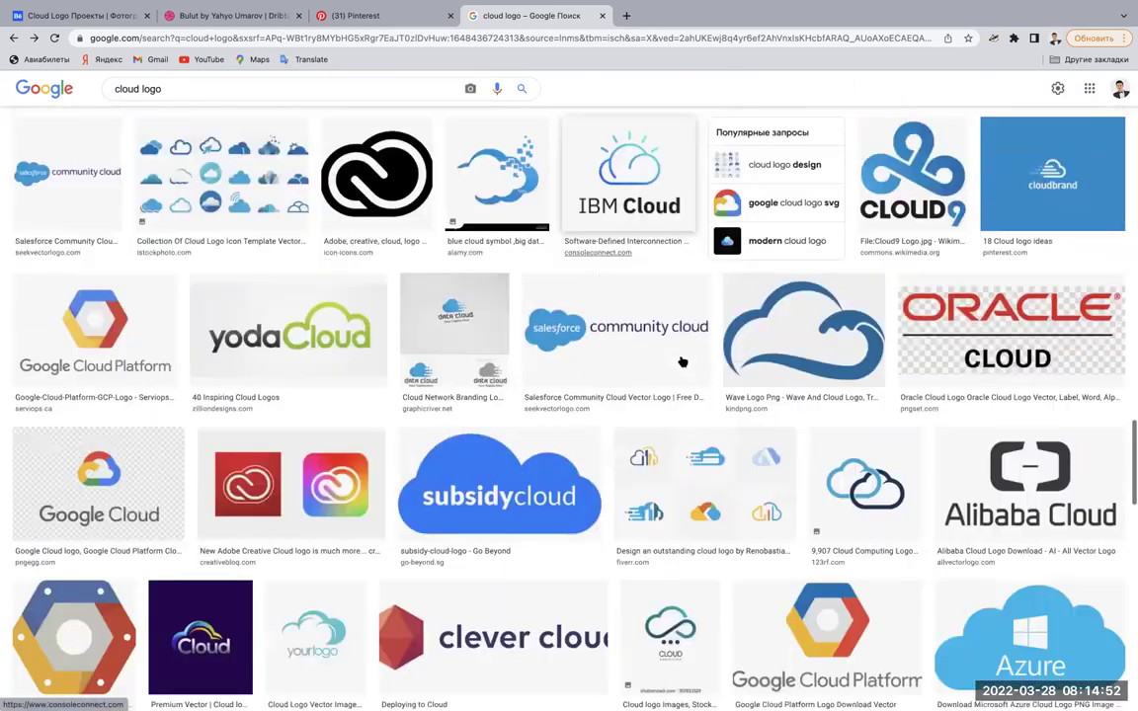
{"action": "scroll", "coordinate": [682, 362], "scroll_direction": "down", "scroll_amount": 2}
{"action": "scroll", "coordinate": [681, 362], "scroll_direction": "down", "scroll_amount": 2}
{"action": "scroll", "coordinate": [681, 361], "scroll_direction": "down", "scroll_amount": 2}
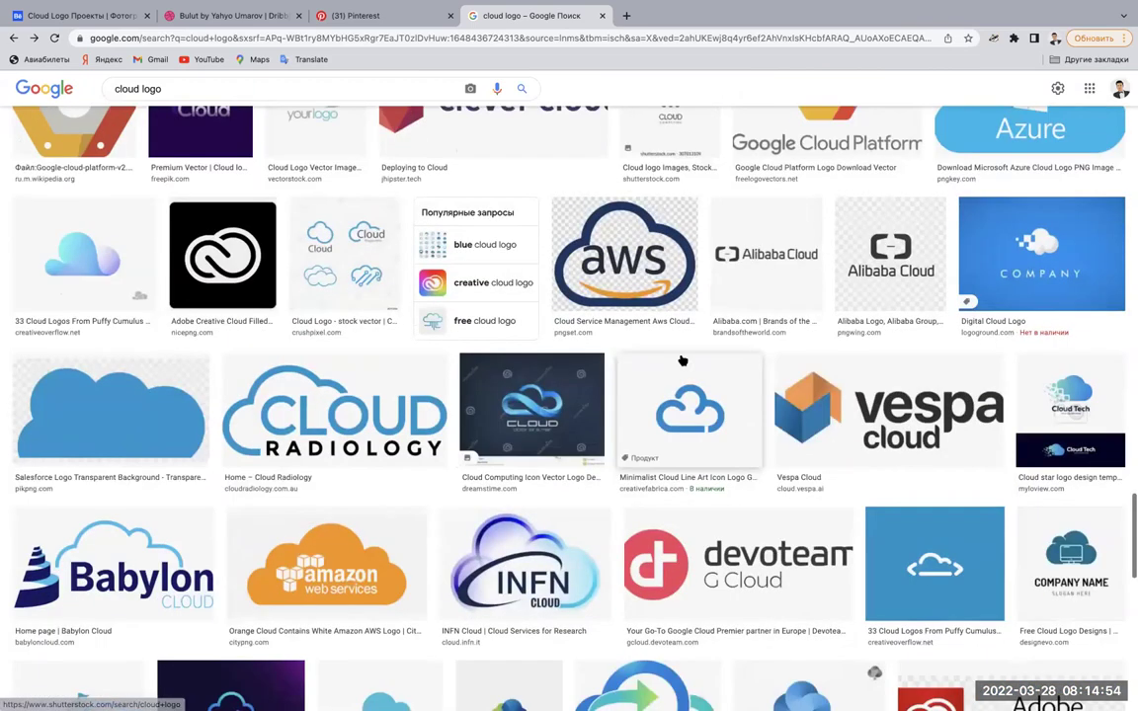
{"action": "scroll", "coordinate": [681, 361], "scroll_direction": "down", "scroll_amount": 2}
{"action": "scroll", "coordinate": [682, 361], "scroll_direction": "up", "scroll_amount": 2}
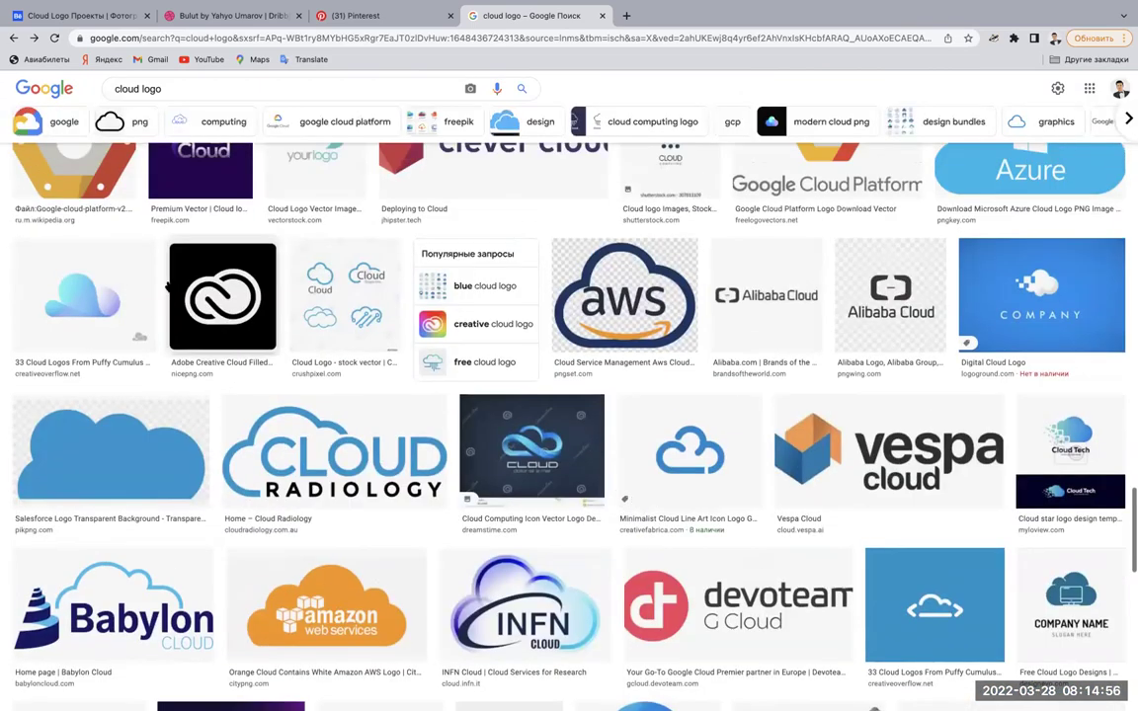
Preview the Adobe Creative Cloud logo result, then close it and scroll on.
{"action": "left_click", "coordinate": [222, 296]}
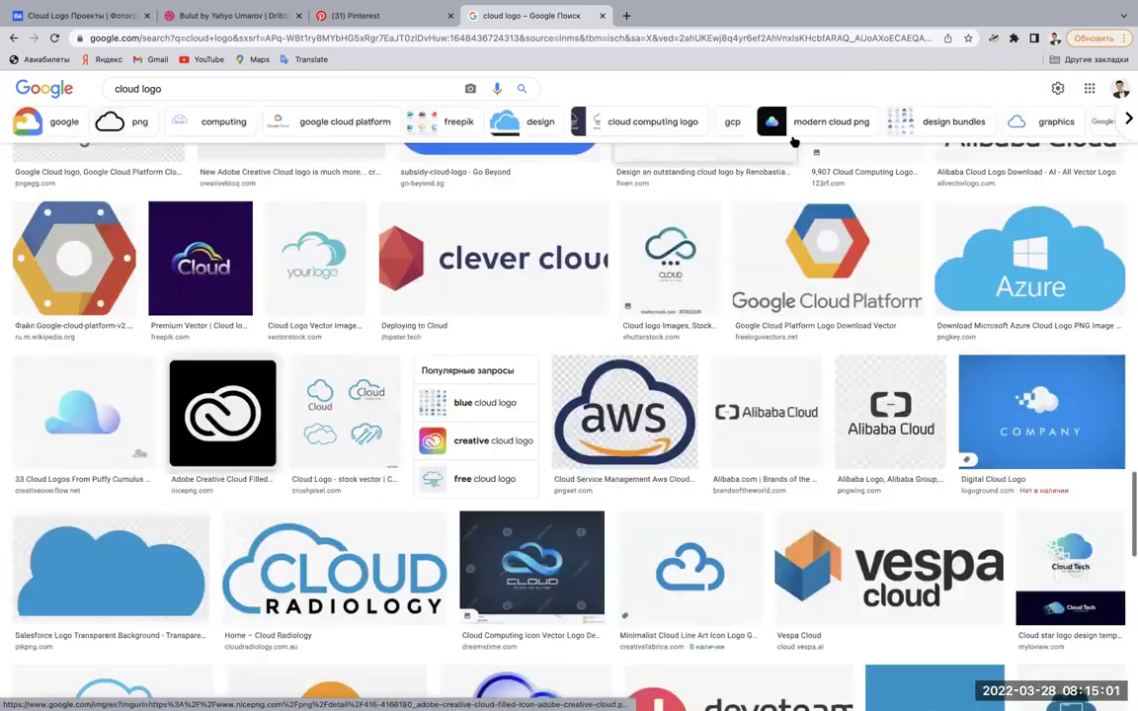
{"action": "left_click", "coordinate": [793, 136]}
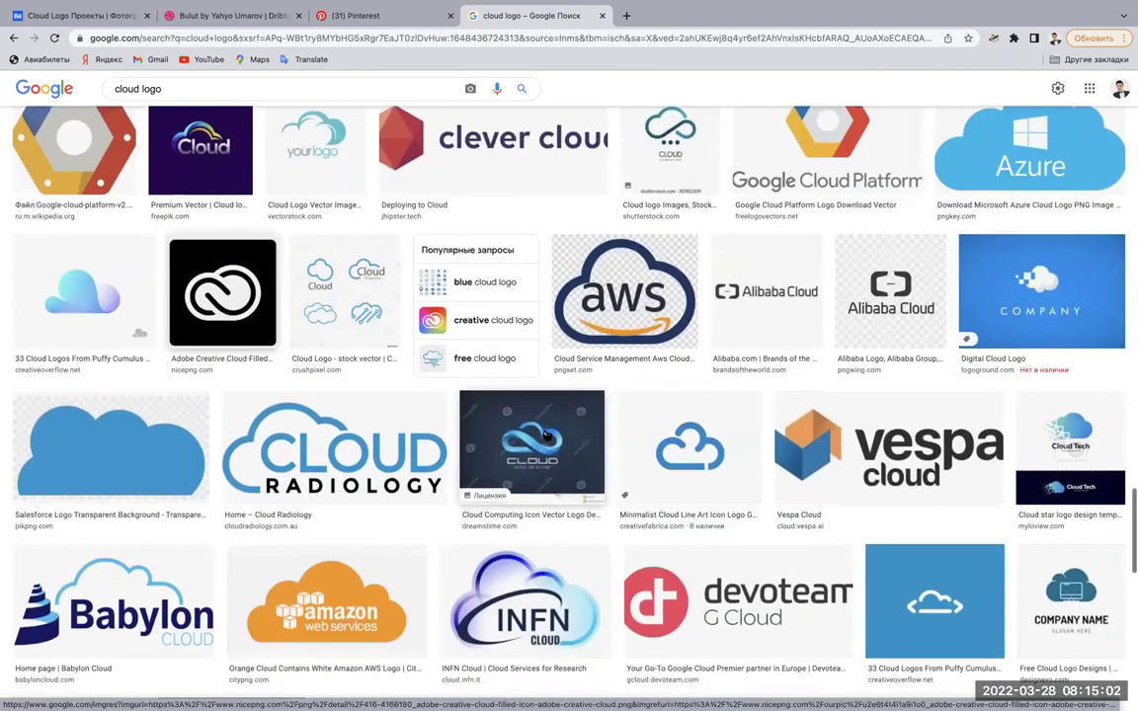
{"action": "scroll", "coordinate": [546, 435], "scroll_direction": "down", "scroll_amount": 2}
{"action": "scroll", "coordinate": [547, 435], "scroll_direction": "down", "scroll_amount": 3}
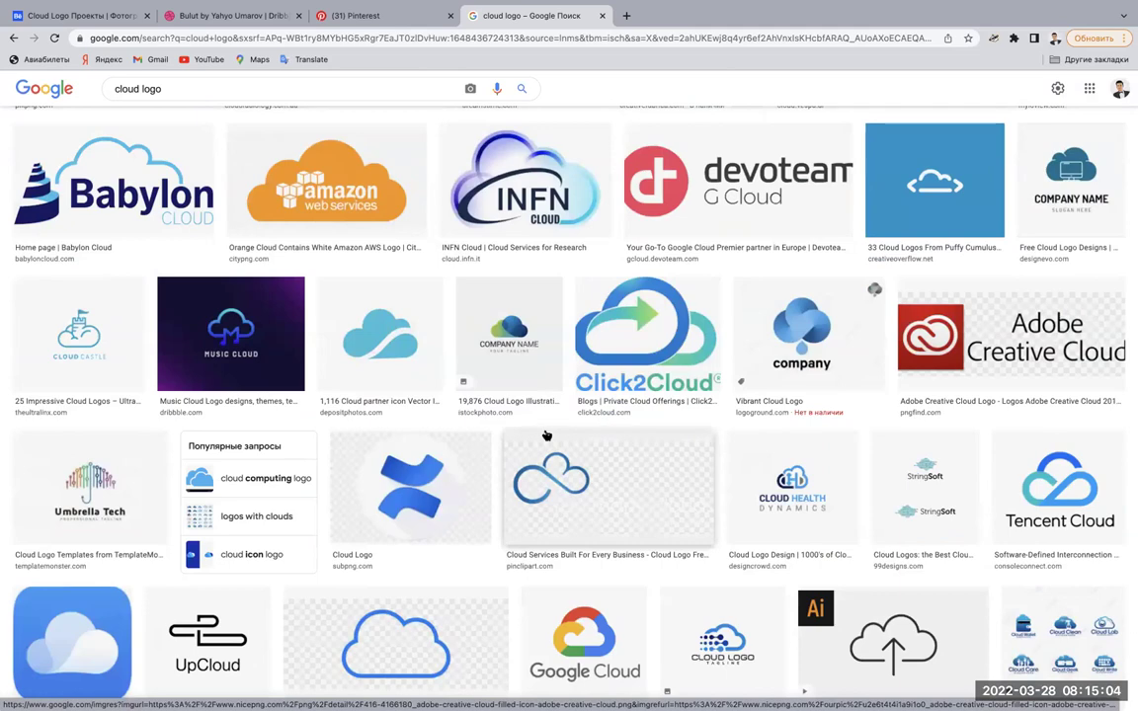
{"action": "scroll", "coordinate": [546, 435], "scroll_direction": "down", "scroll_amount": 2}
{"action": "scroll", "coordinate": [546, 435], "scroll_direction": "down", "scroll_amount": 2}
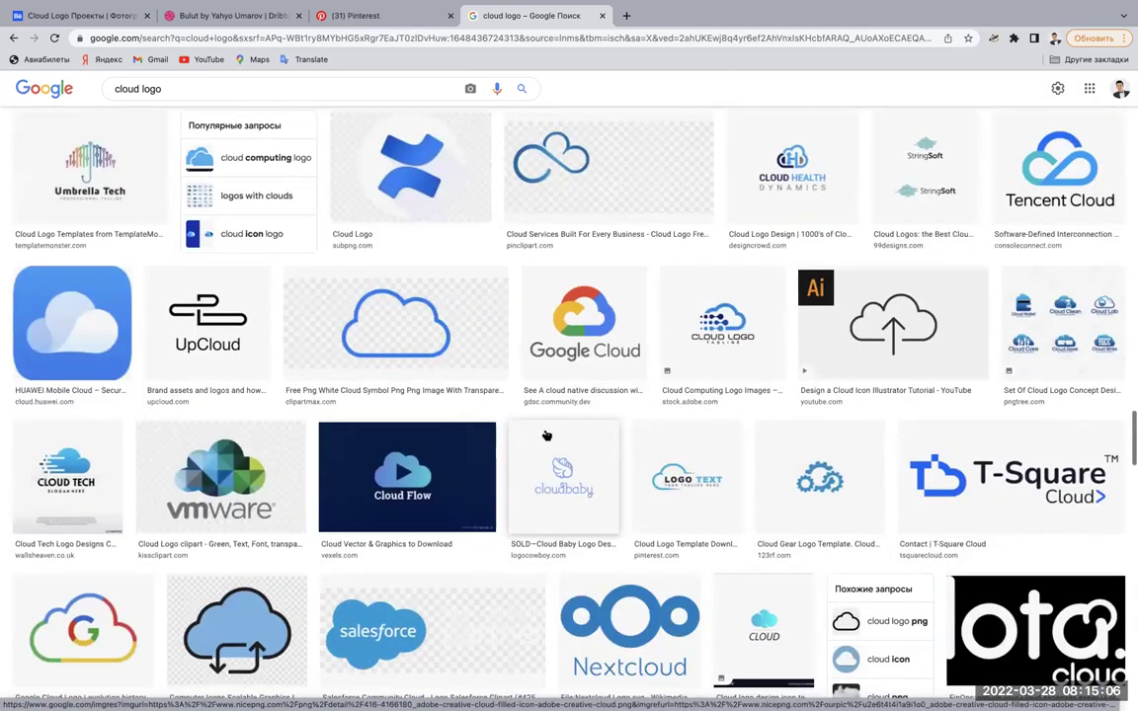
Copy the Tencent Cloud logo image from its preview and close the preview.
{"action": "left_click", "coordinate": [1052, 173]}
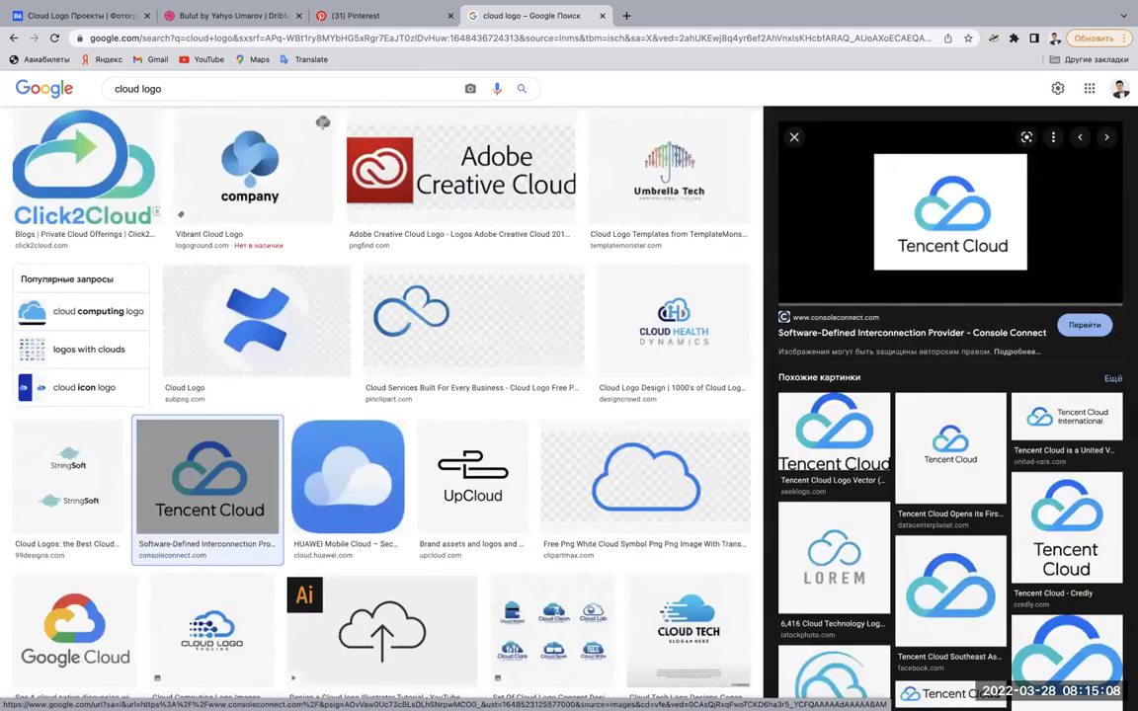
{"action": "mouse_move", "coordinate": [949, 212]}
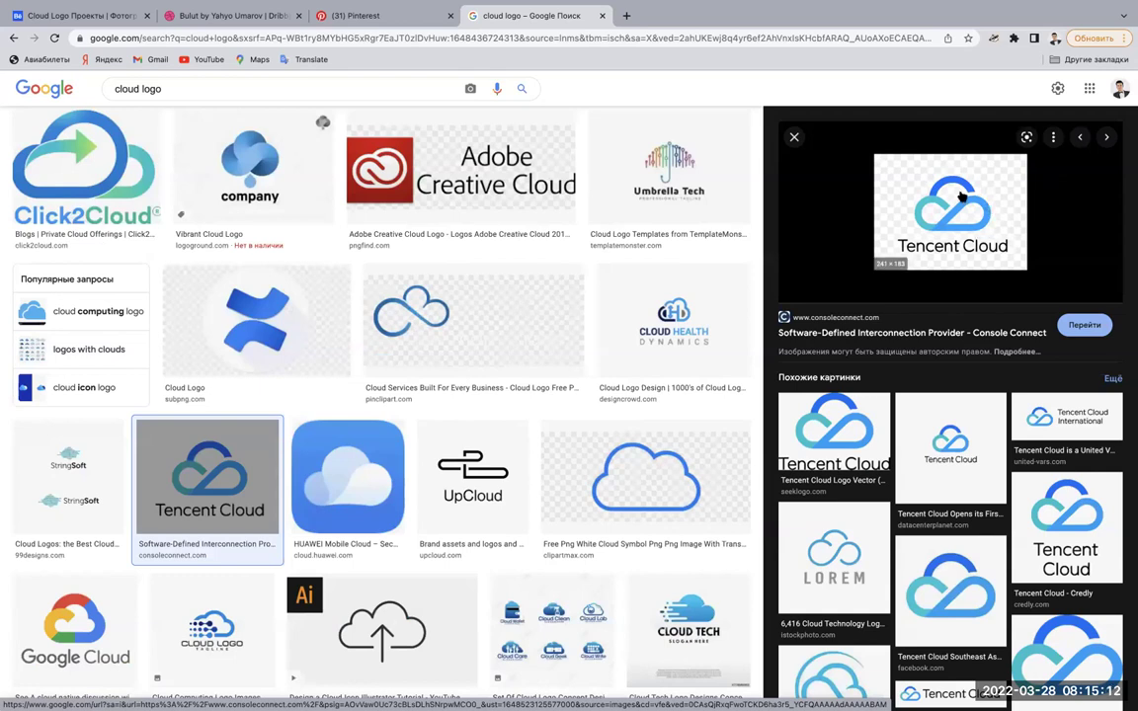
{"action": "right_click", "coordinate": [961, 197]}
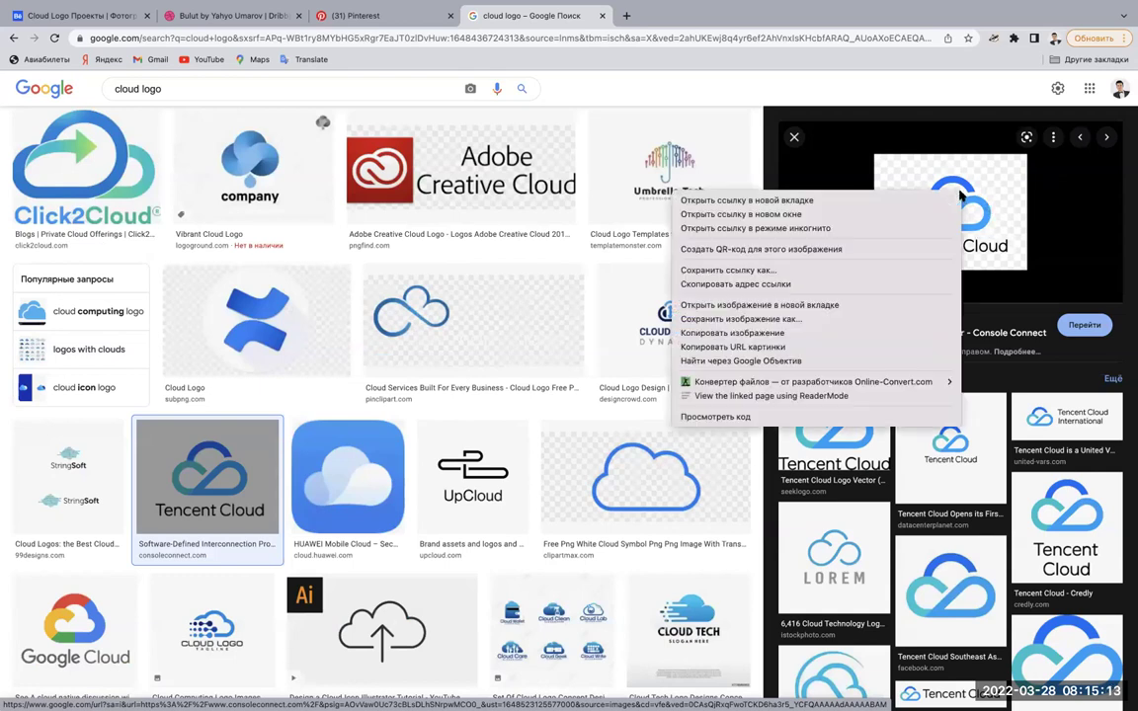
{"action": "left_click", "coordinate": [822, 332]}
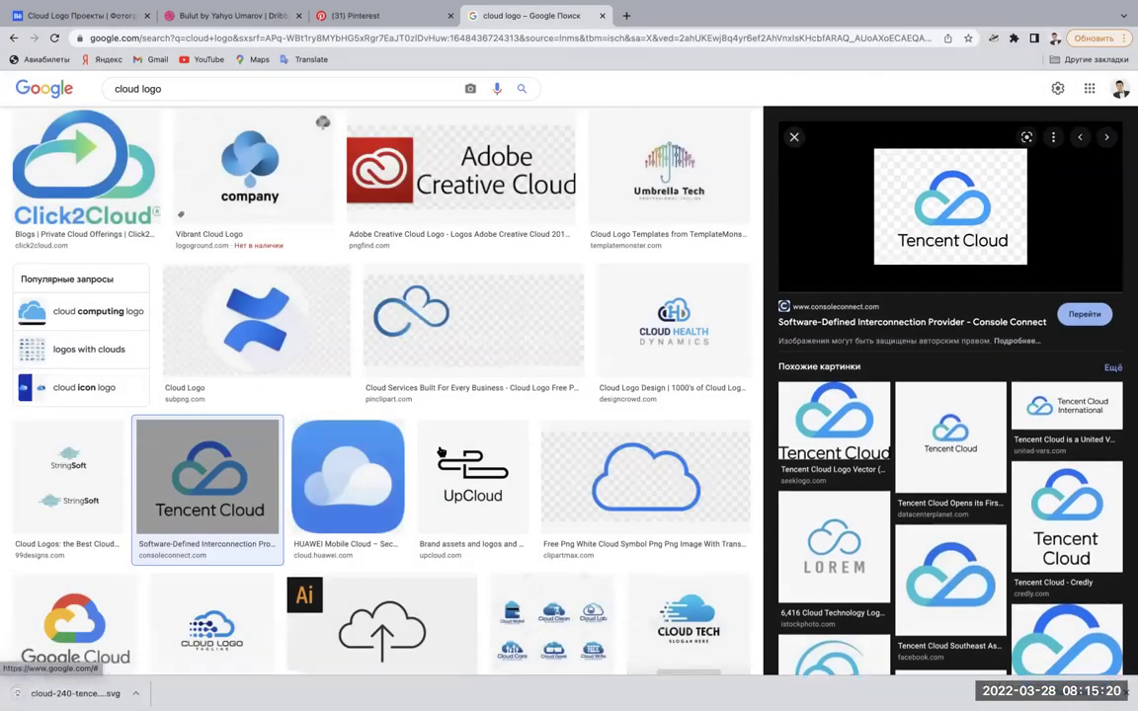
{"action": "key", "text": "Escape"}
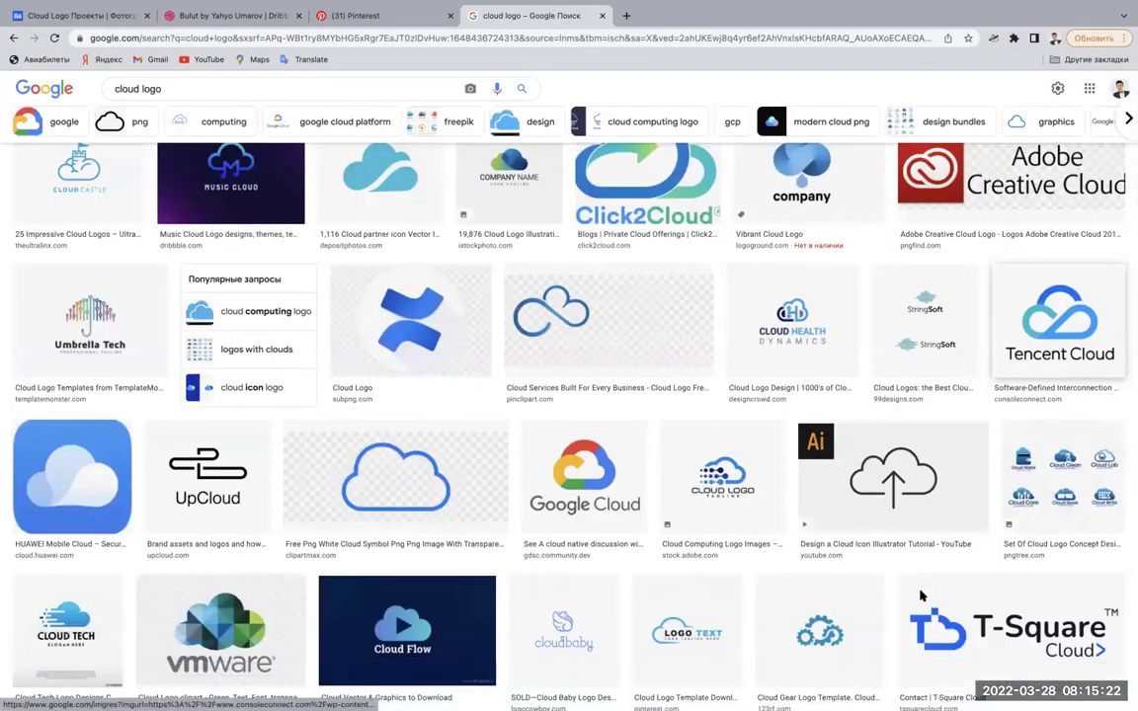
{"action": "scroll", "coordinate": [917, 585], "scroll_direction": "down", "scroll_amount": 5}
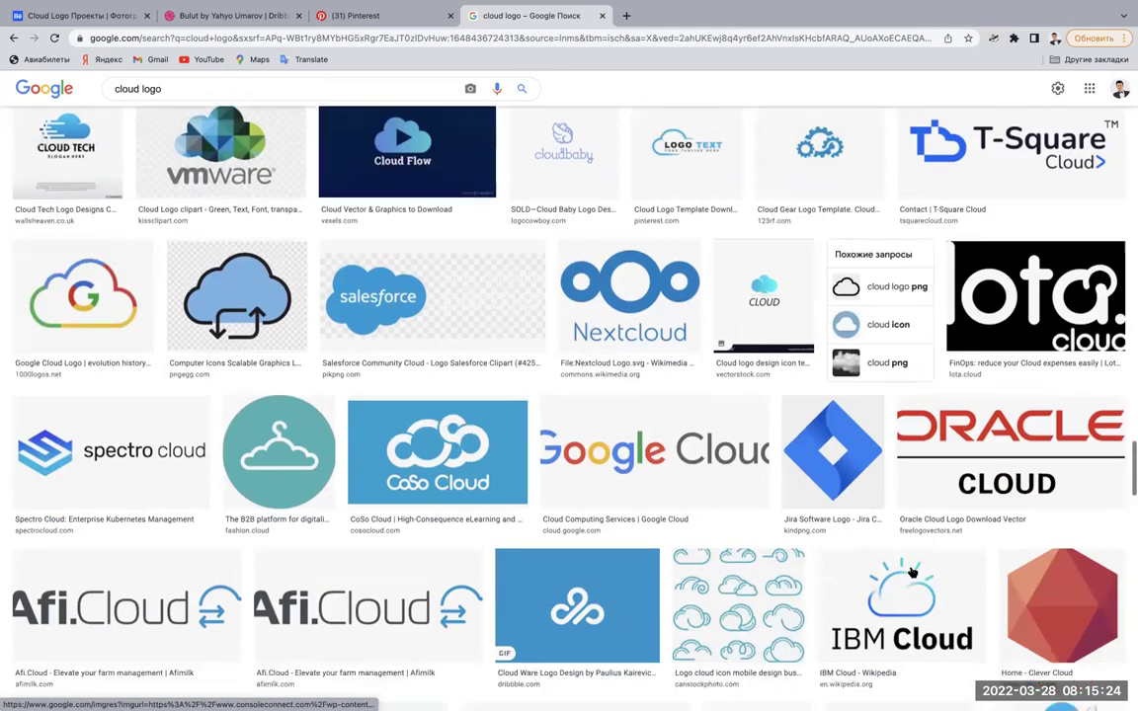
{"action": "scroll", "coordinate": [913, 573], "scroll_direction": "down", "scroll_amount": 2}
{"action": "scroll", "coordinate": [910, 573], "scroll_direction": "down", "scroll_amount": 1}
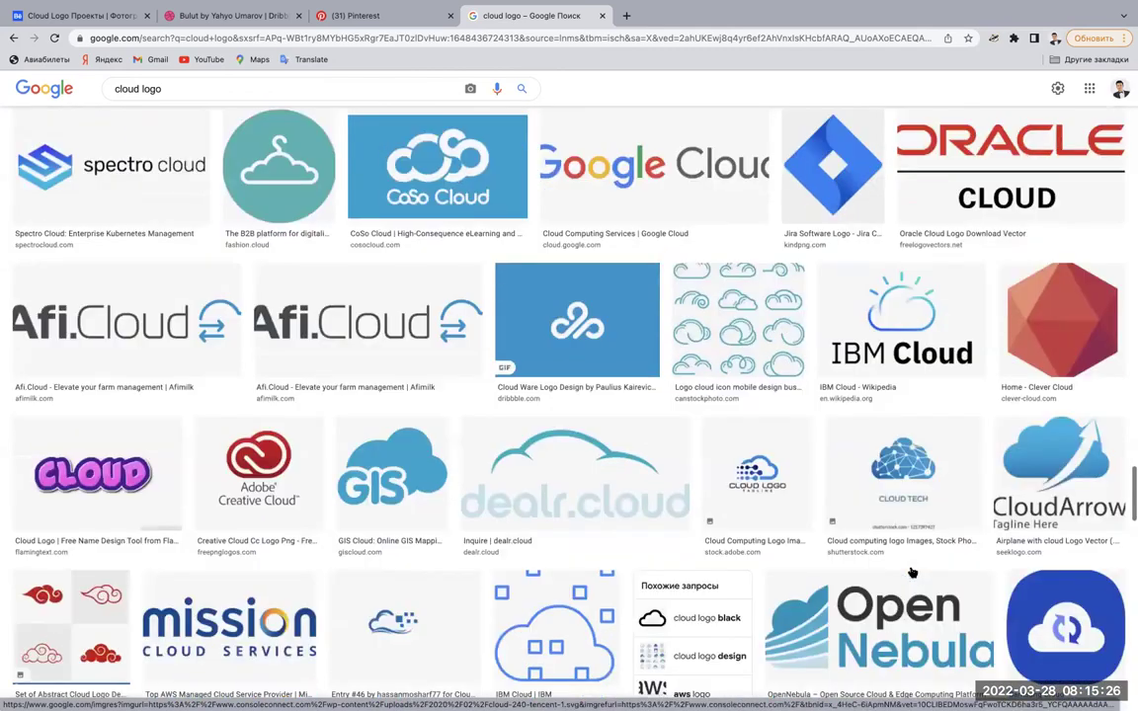
{"action": "scroll", "coordinate": [910, 573], "scroll_direction": "down", "scroll_amount": 2}
{"action": "scroll", "coordinate": [910, 573], "scroll_direction": "up", "scroll_amount": 6}
Scroll through the cloud logo results and preview the Shutterstock cloud logo template.
{"action": "scroll", "coordinate": [912, 573], "scroll_direction": "up", "scroll_amount": 4}
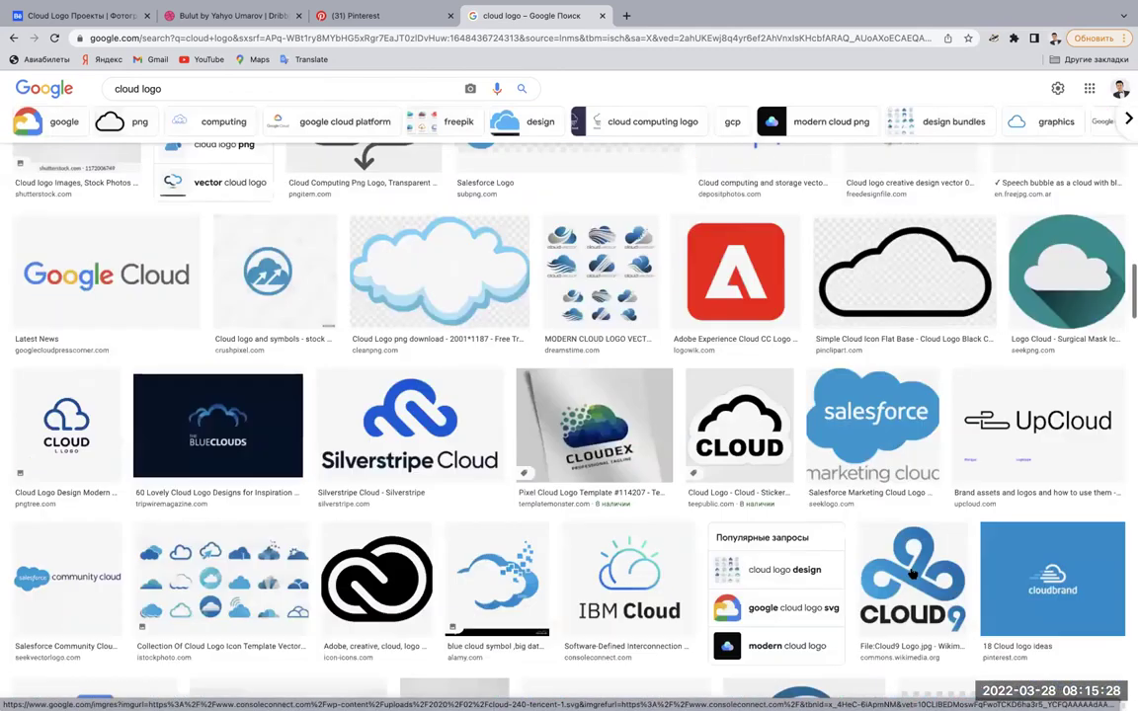
{"action": "scroll", "coordinate": [912, 573], "scroll_direction": "up", "scroll_amount": 5}
{"action": "scroll", "coordinate": [912, 573], "scroll_direction": "up", "scroll_amount": 1}
{"action": "scroll", "coordinate": [913, 573], "scroll_direction": "up", "scroll_amount": 1}
{"action": "scroll", "coordinate": [913, 573], "scroll_direction": "up", "scroll_amount": 2}
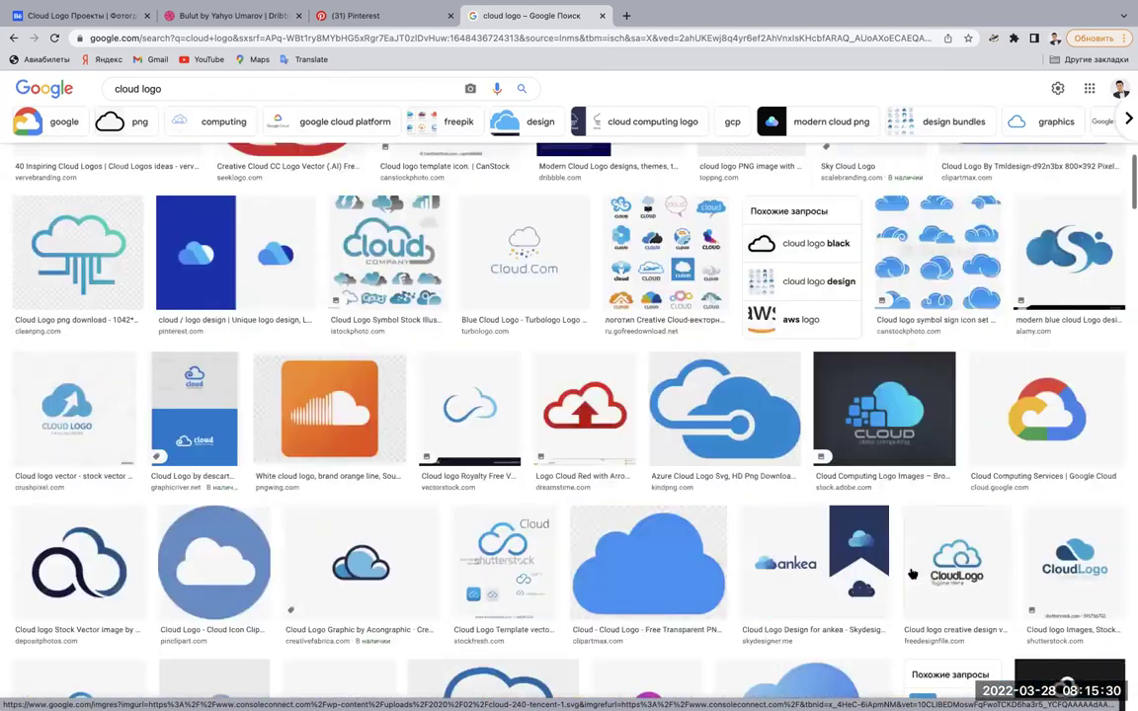
{"action": "scroll", "coordinate": [913, 573], "scroll_direction": "up", "scroll_amount": 4}
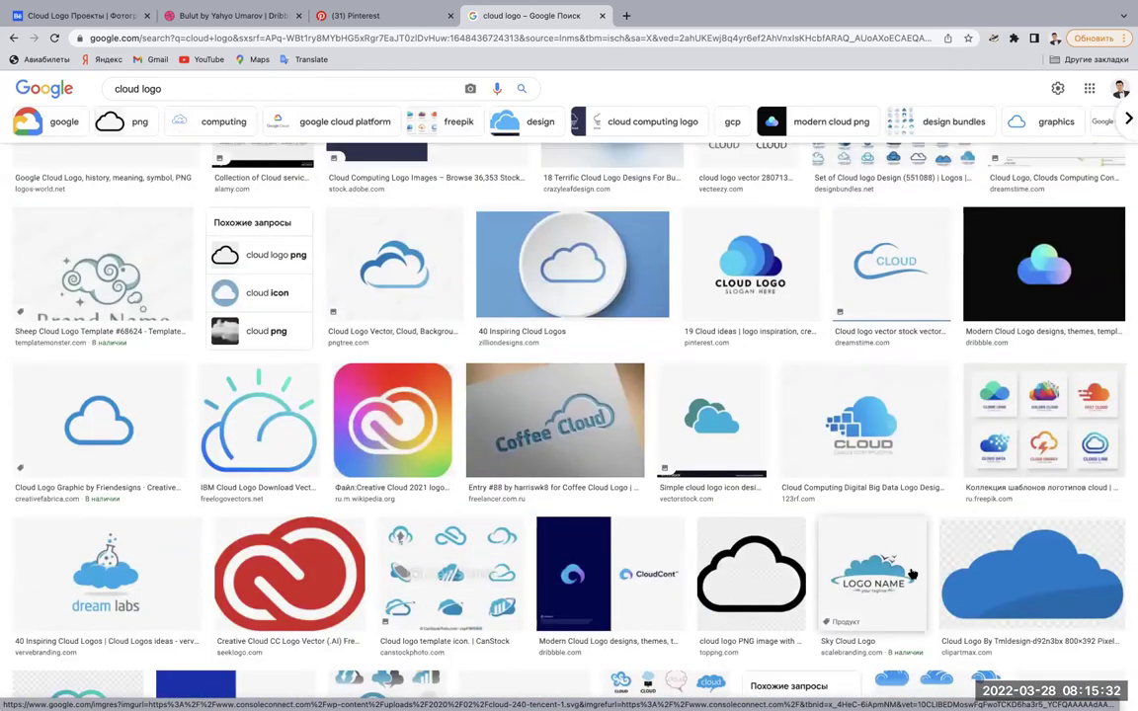
{"action": "scroll", "coordinate": [910, 573], "scroll_direction": "up", "scroll_amount": 2}
{"action": "scroll", "coordinate": [911, 573], "scroll_direction": "up", "scroll_amount": 4}
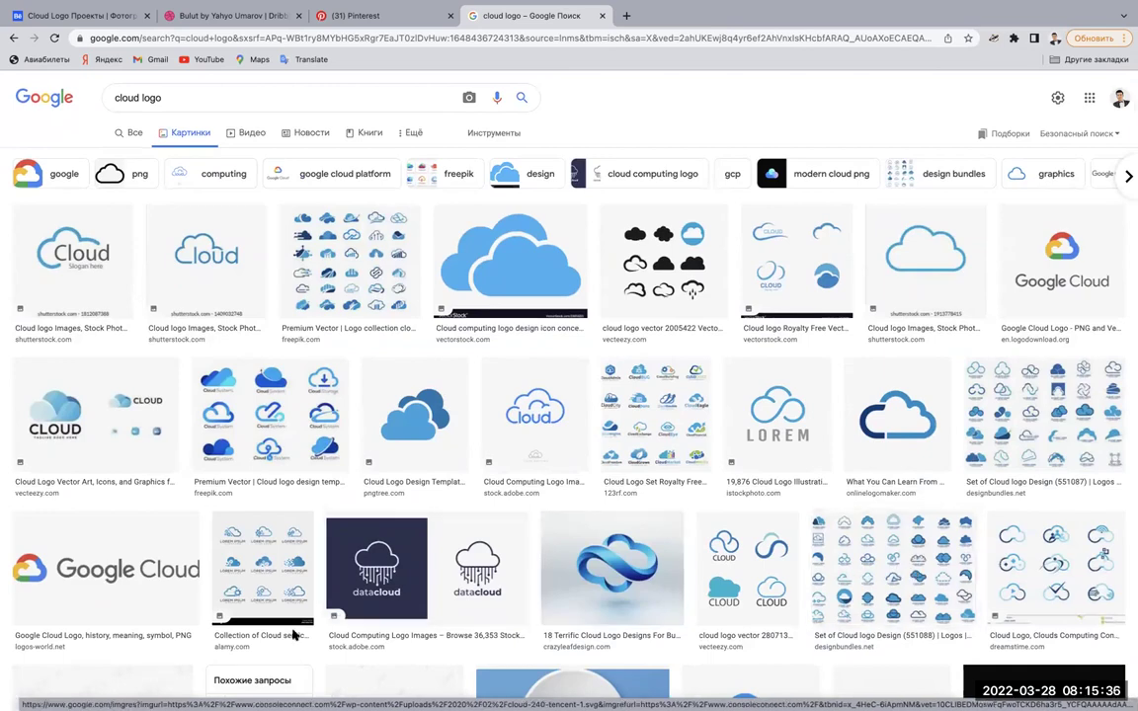
{"action": "scroll", "coordinate": [10, 454], "scroll_direction": "down", "scroll_amount": 2}
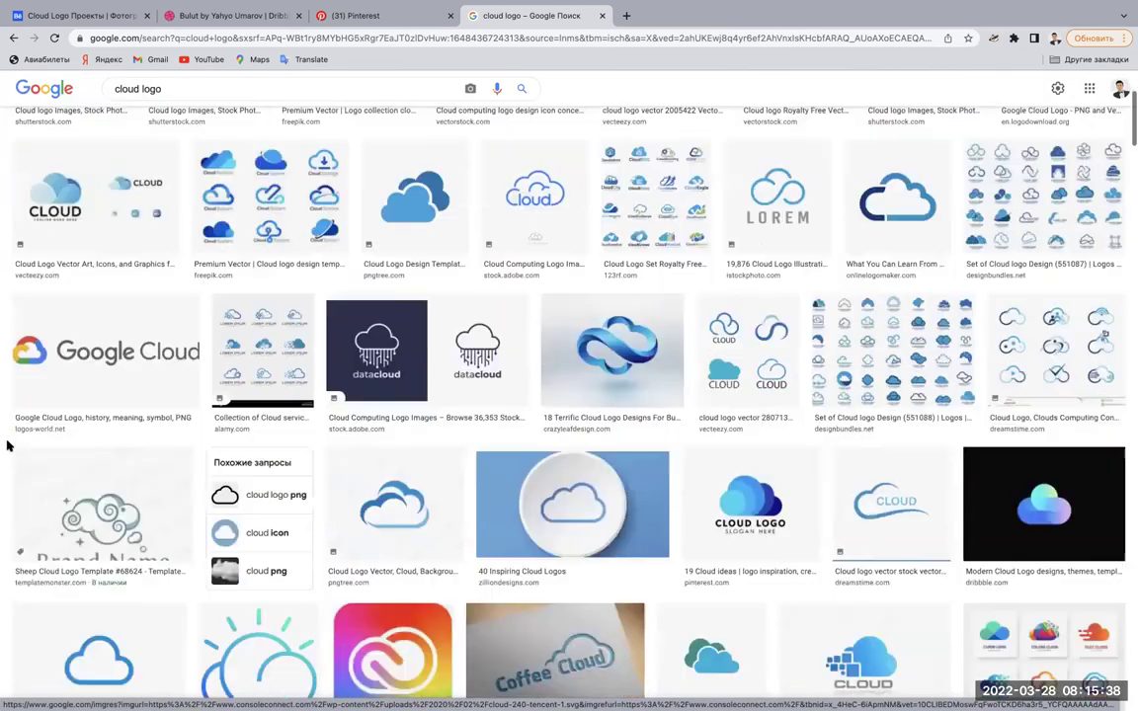
{"action": "scroll", "coordinate": [8, 447], "scroll_direction": "down", "scroll_amount": 2}
{"action": "scroll", "coordinate": [8, 445], "scroll_direction": "down", "scroll_amount": 3}
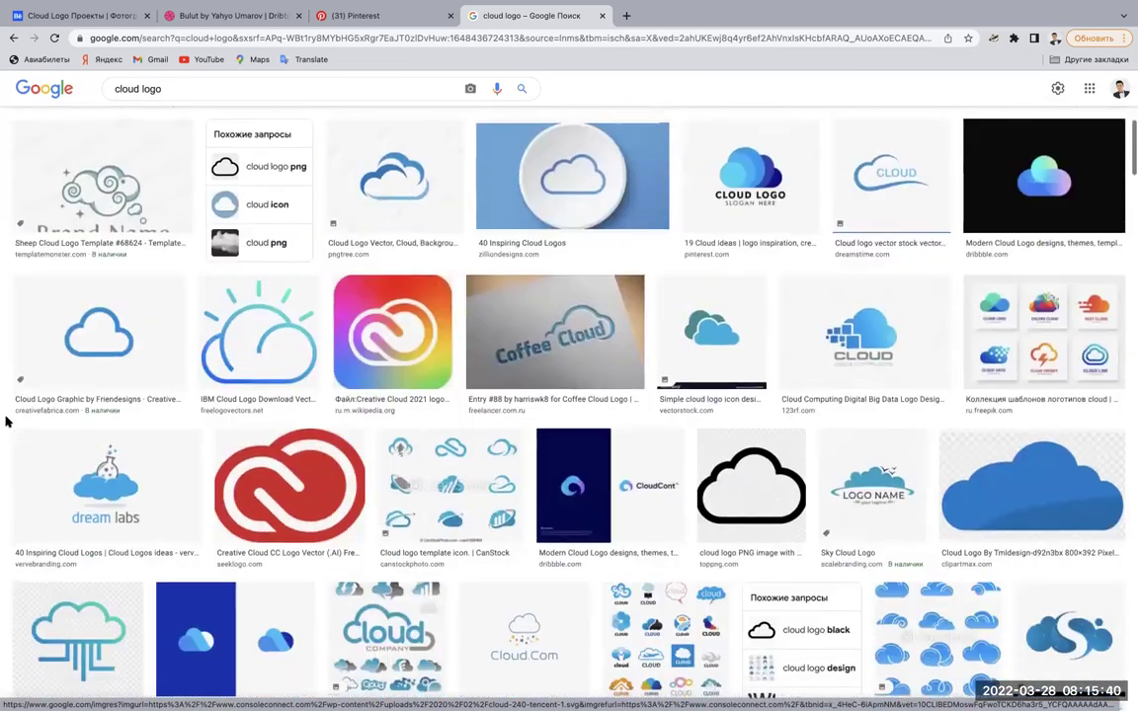
{"action": "scroll", "coordinate": [6, 423], "scroll_direction": "down", "scroll_amount": 2}
{"action": "scroll", "coordinate": [6, 421], "scroll_direction": "down", "scroll_amount": 1}
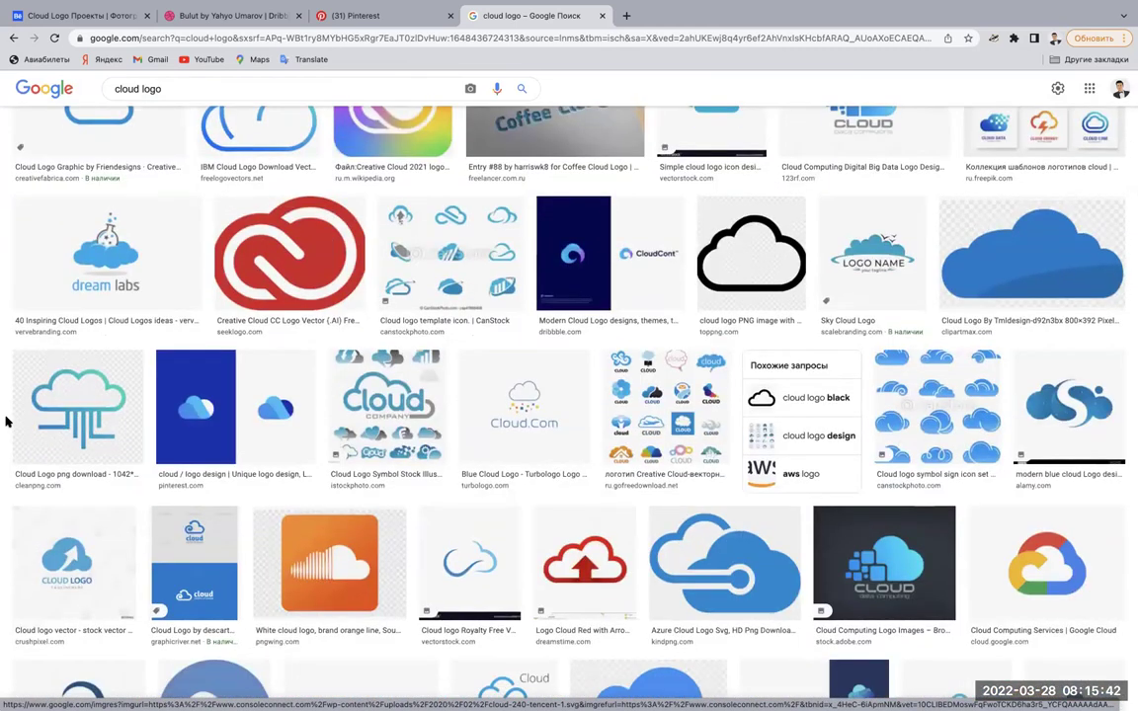
{"action": "scroll", "coordinate": [5, 420], "scroll_direction": "down", "scroll_amount": 2}
{"action": "scroll", "coordinate": [8, 405], "scroll_direction": "down", "scroll_amount": 1}
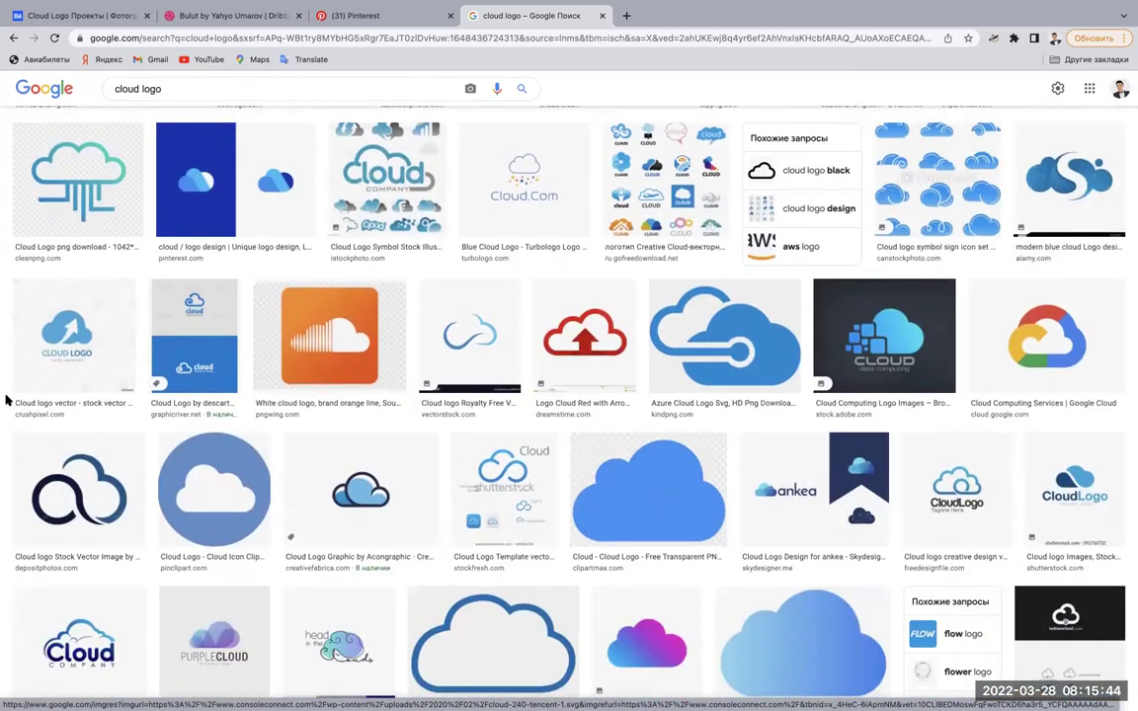
{"action": "scroll", "coordinate": [7, 400], "scroll_direction": "down", "scroll_amount": 1}
{"action": "scroll", "coordinate": [8, 400], "scroll_direction": "down", "scroll_amount": 1}
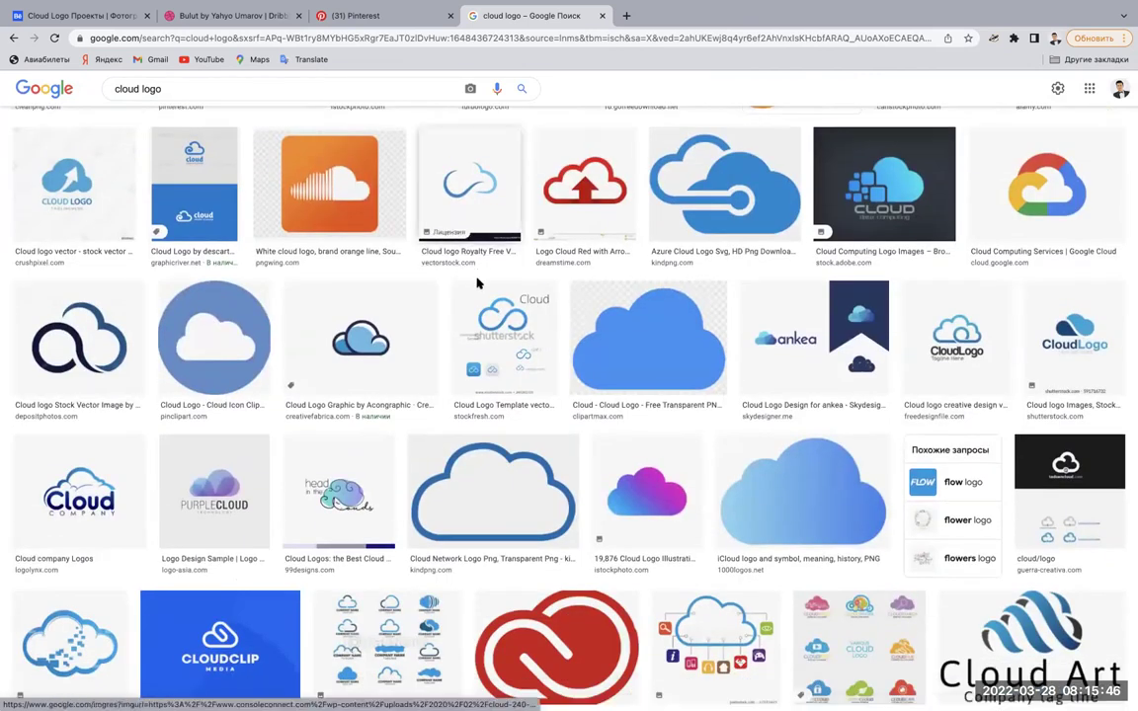
{"action": "left_click", "coordinate": [485, 316]}
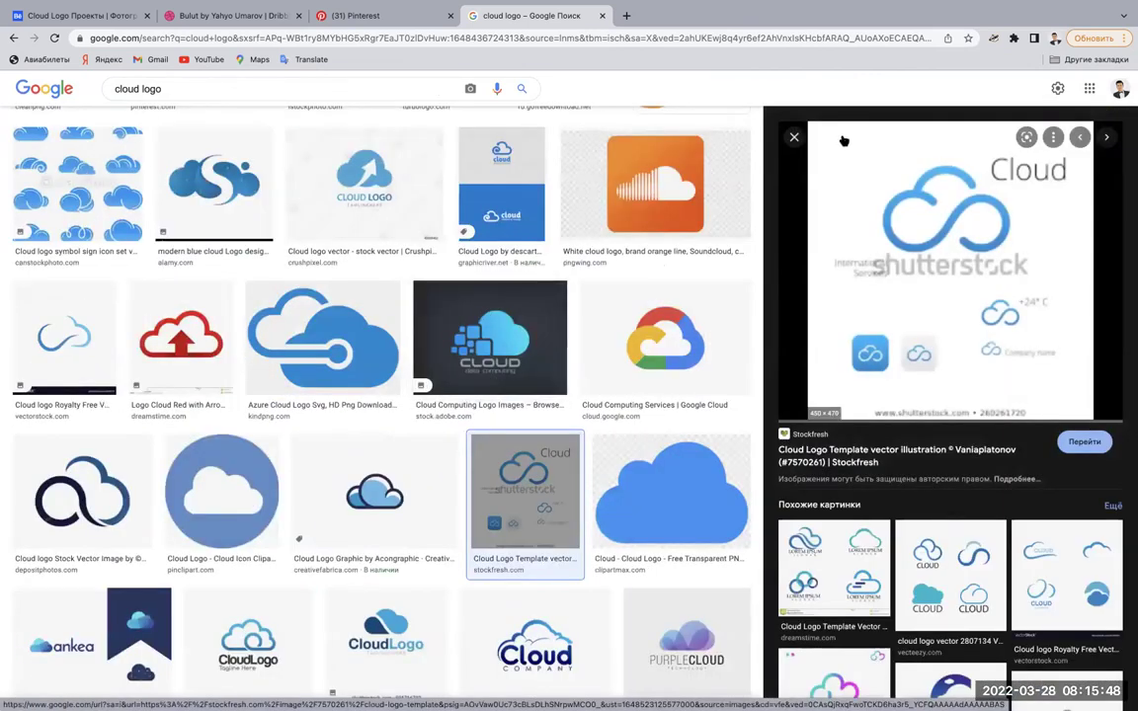
Browse the preview's similar images, then close the Stockfresh image preview.
{"action": "scroll", "coordinate": [835, 405], "scroll_direction": "down", "scroll_amount": 1}
{"action": "scroll", "coordinate": [835, 405], "scroll_direction": "down", "scroll_amount": 1}
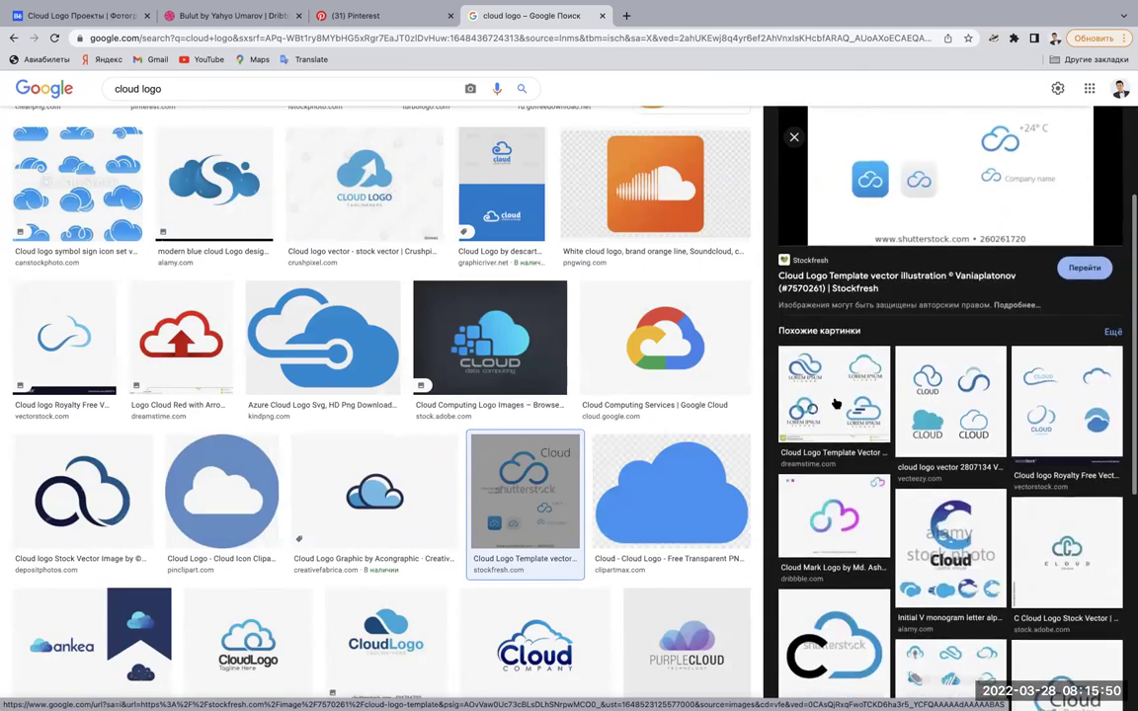
{"action": "scroll", "coordinate": [836, 405], "scroll_direction": "down", "scroll_amount": 2}
{"action": "scroll", "coordinate": [836, 403], "scroll_direction": "down", "scroll_amount": 1}
{"action": "scroll", "coordinate": [836, 403], "scroll_direction": "down", "scroll_amount": 1}
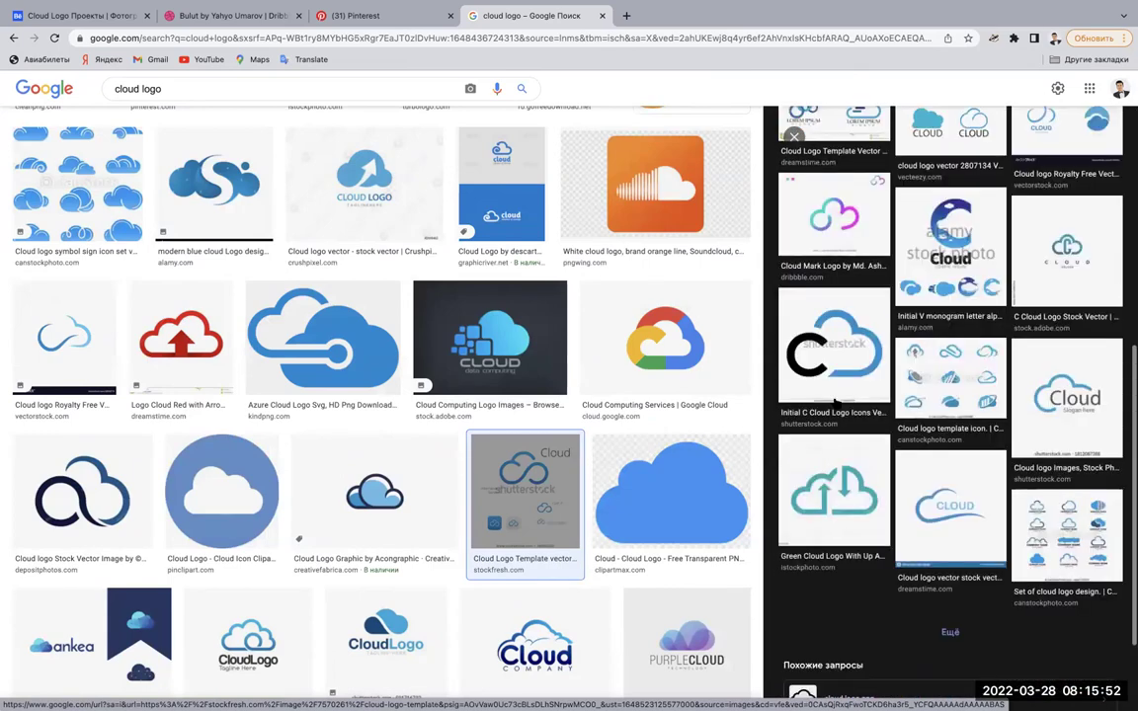
{"action": "scroll", "coordinate": [820, 296], "scroll_direction": "up", "scroll_amount": 5}
{"action": "left_click", "coordinate": [794, 137]}
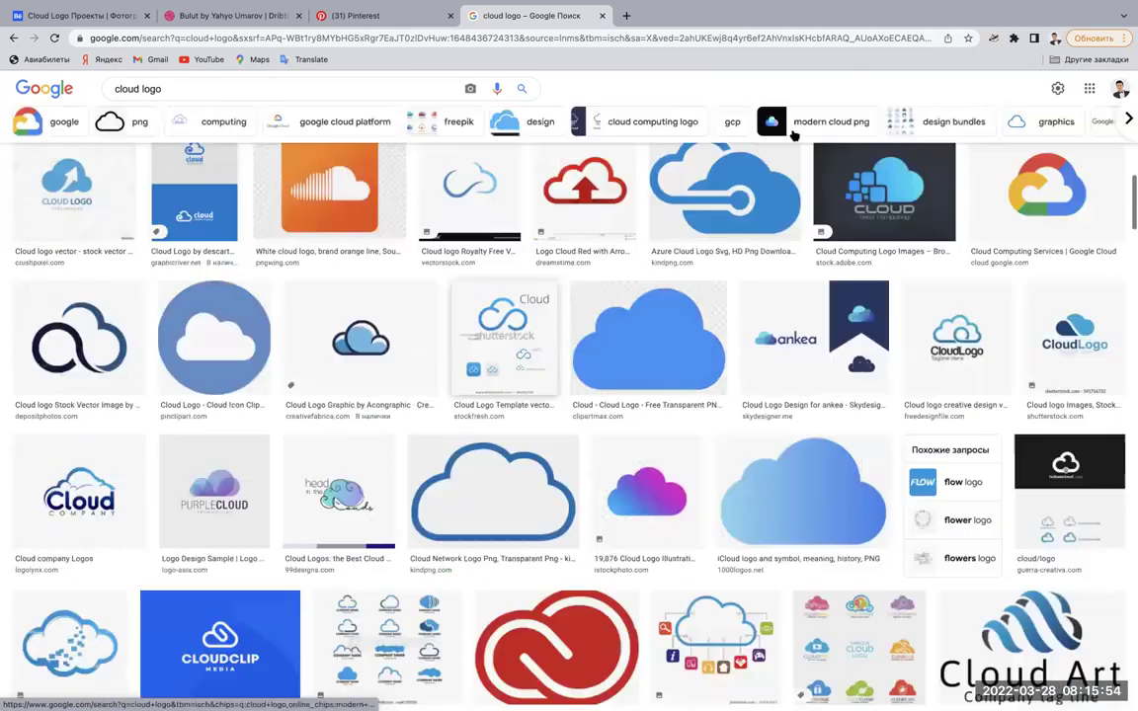
{"action": "scroll", "coordinate": [71, 257], "scroll_direction": "up", "scroll_amount": 1}
{"action": "scroll", "coordinate": [71, 257], "scroll_direction": "up", "scroll_amount": 1}
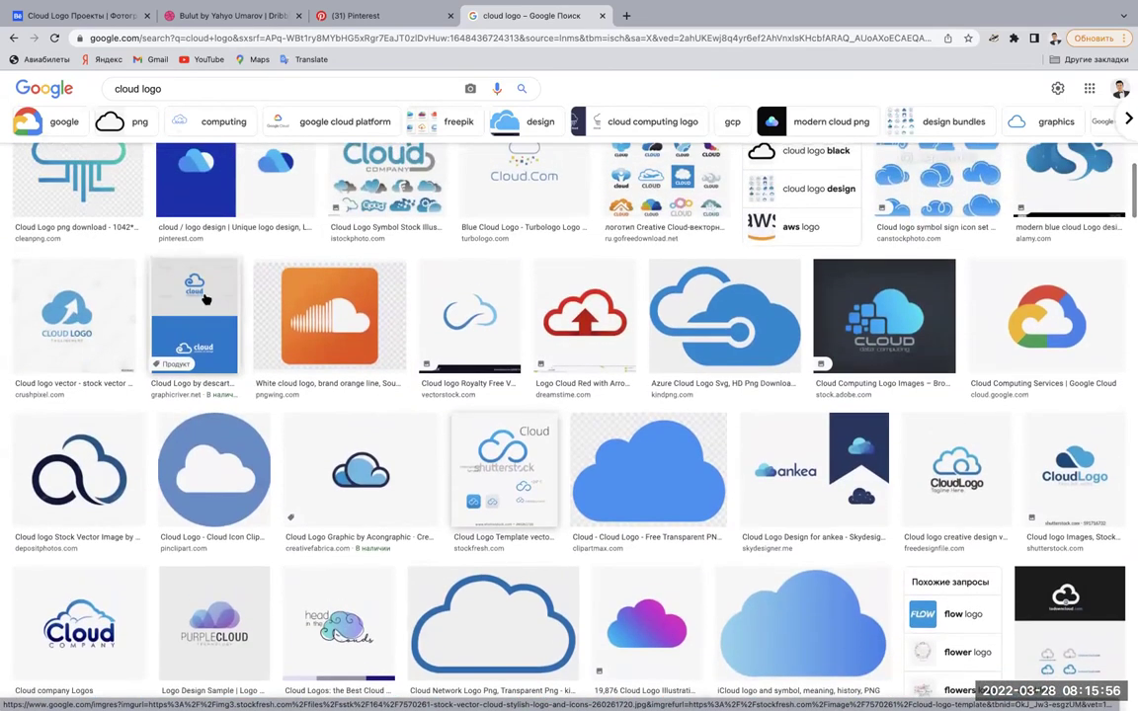
Open the GraphicRiver Cloud Logo preview and save the image as preview.png.
{"action": "left_click", "coordinate": [193, 281]}
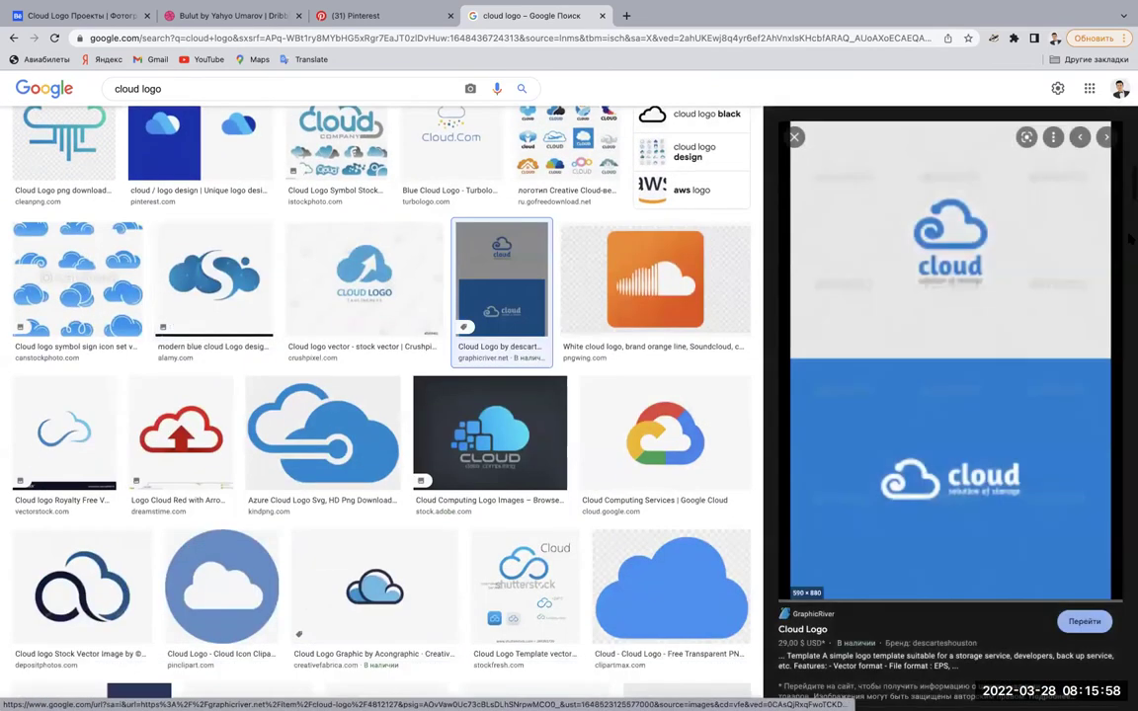
{"action": "scroll", "coordinate": [984, 285], "scroll_direction": "down", "scroll_amount": 4}
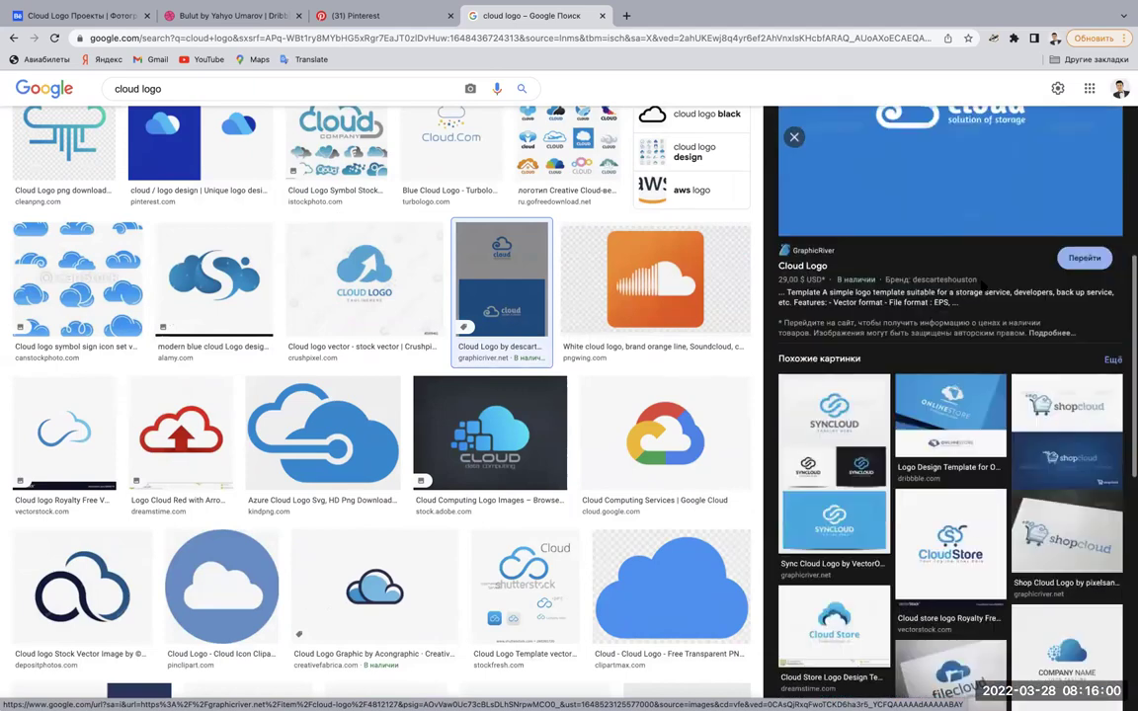
{"action": "scroll", "coordinate": [983, 285], "scroll_direction": "down", "scroll_amount": 3}
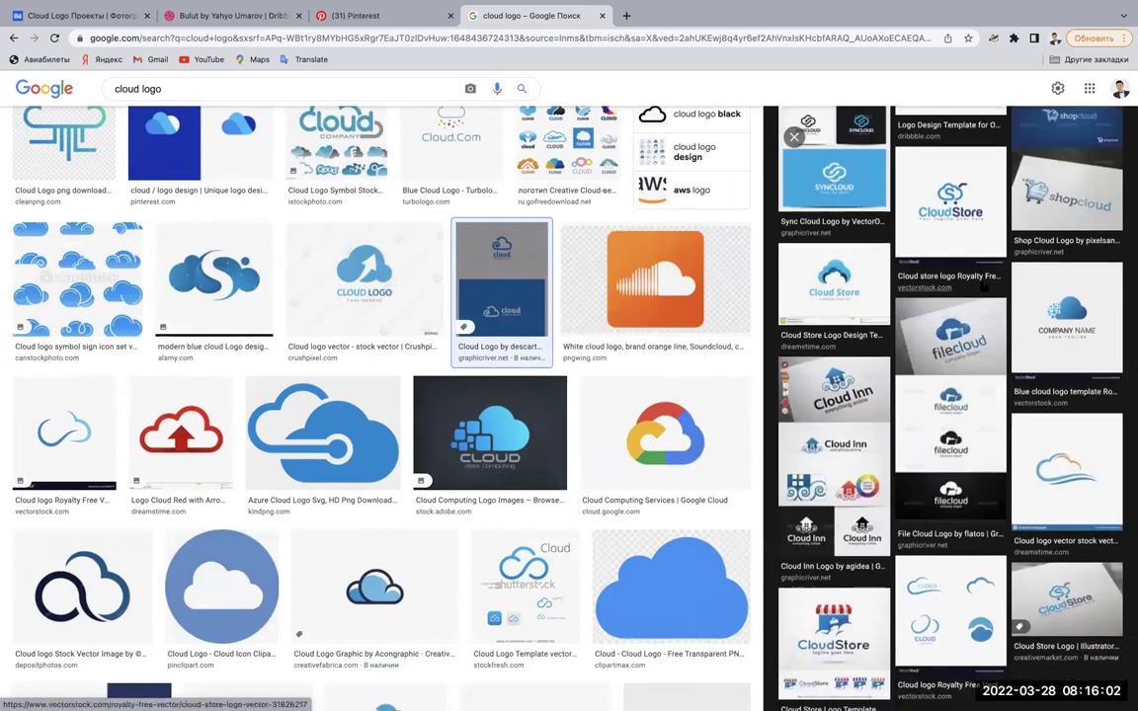
{"action": "scroll", "coordinate": [984, 286], "scroll_direction": "down", "scroll_amount": 3}
{"action": "scroll", "coordinate": [983, 287], "scroll_direction": "up", "scroll_amount": 10}
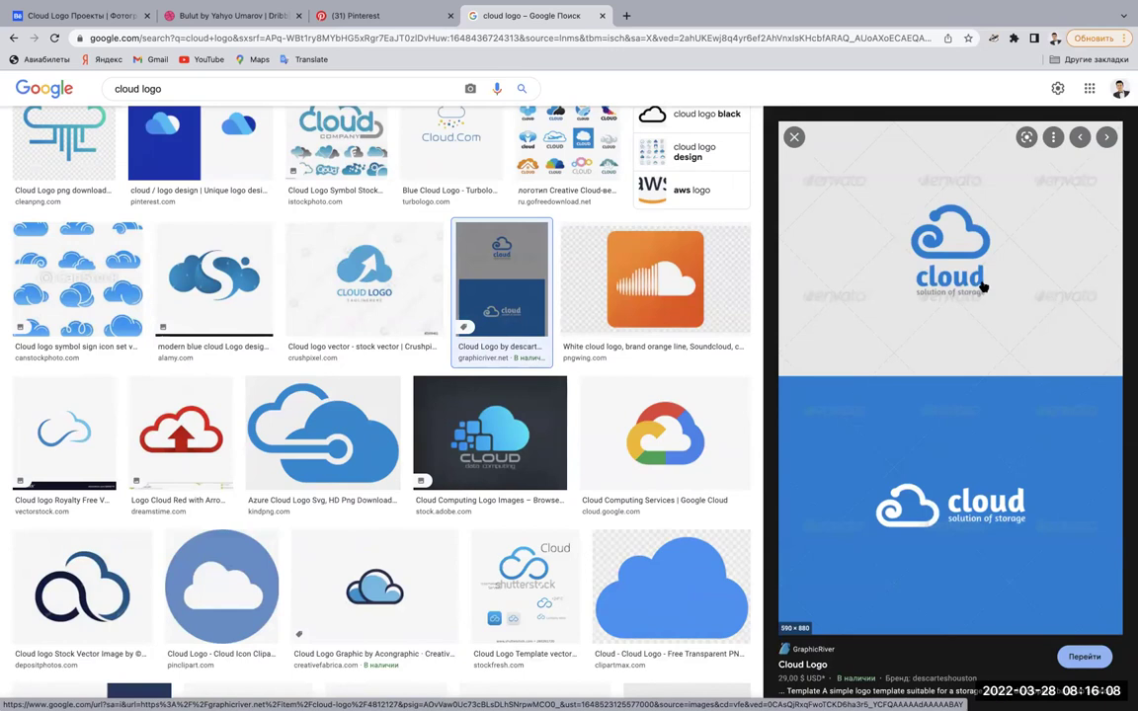
{"action": "right_click", "coordinate": [941, 348]}
{"action": "left_click", "coordinate": [859, 471]}
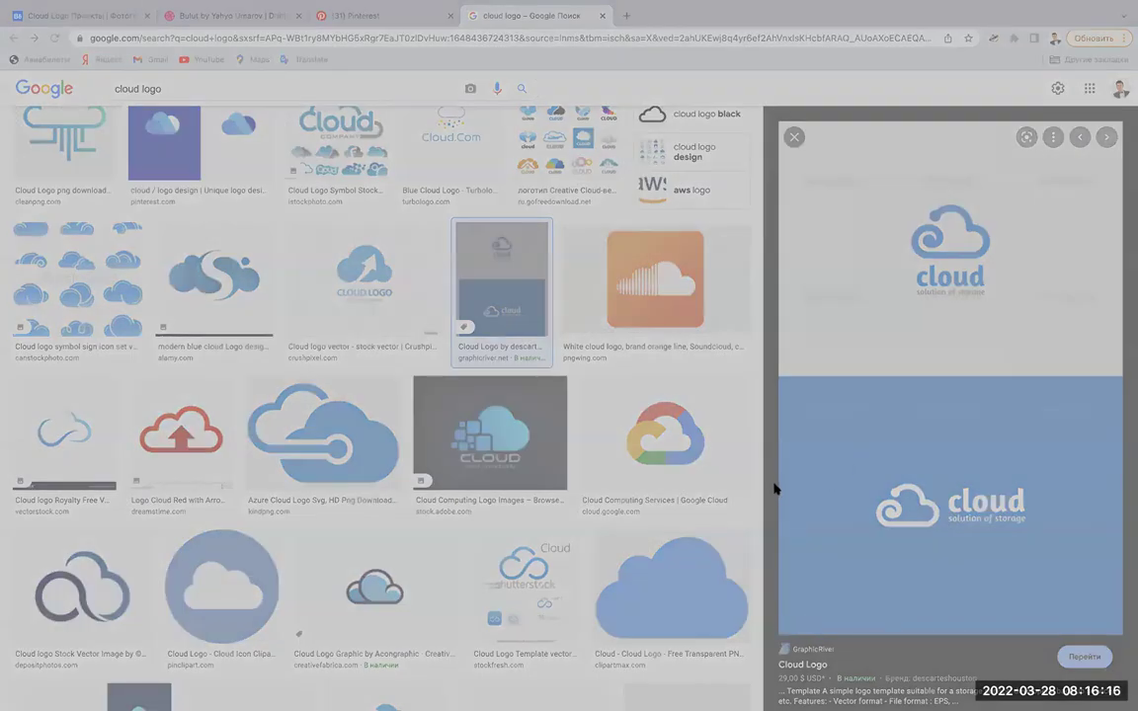
{"action": "key", "text": "Return"}
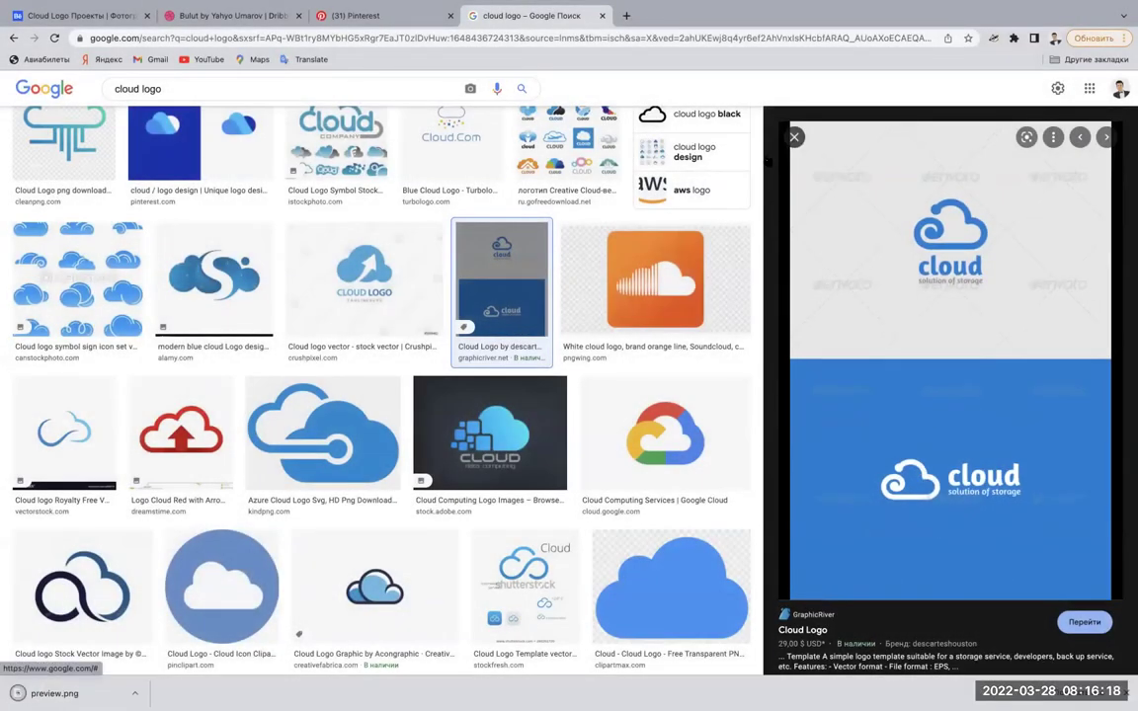
Close the image preview and download notice, returning to the top of the cloud logo results.
{"action": "left_click", "coordinate": [794, 136]}
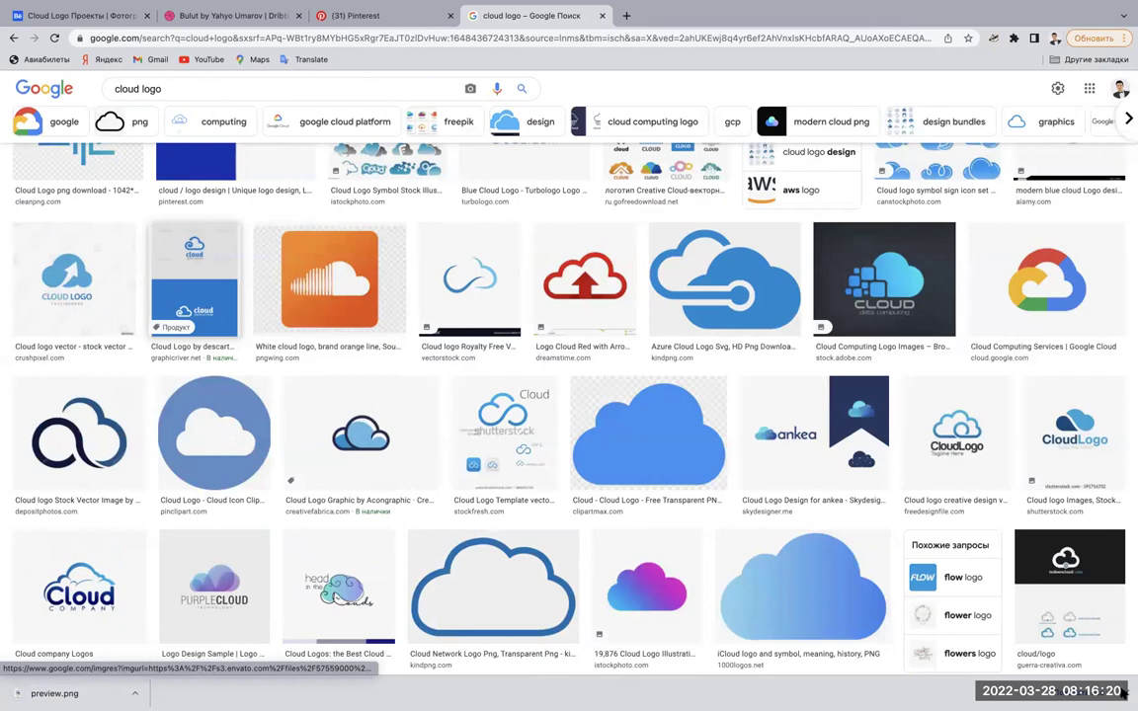
{"action": "left_click", "coordinate": [1124, 695]}
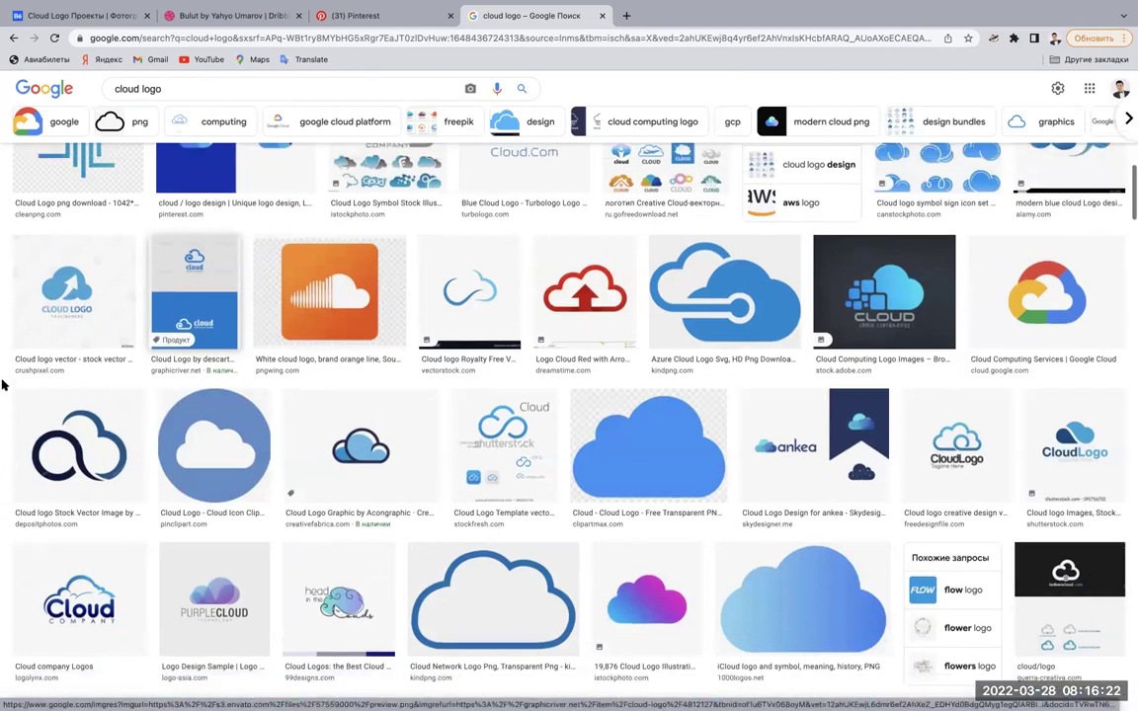
{"action": "scroll", "coordinate": [3, 385], "scroll_direction": "up", "scroll_amount": 10}
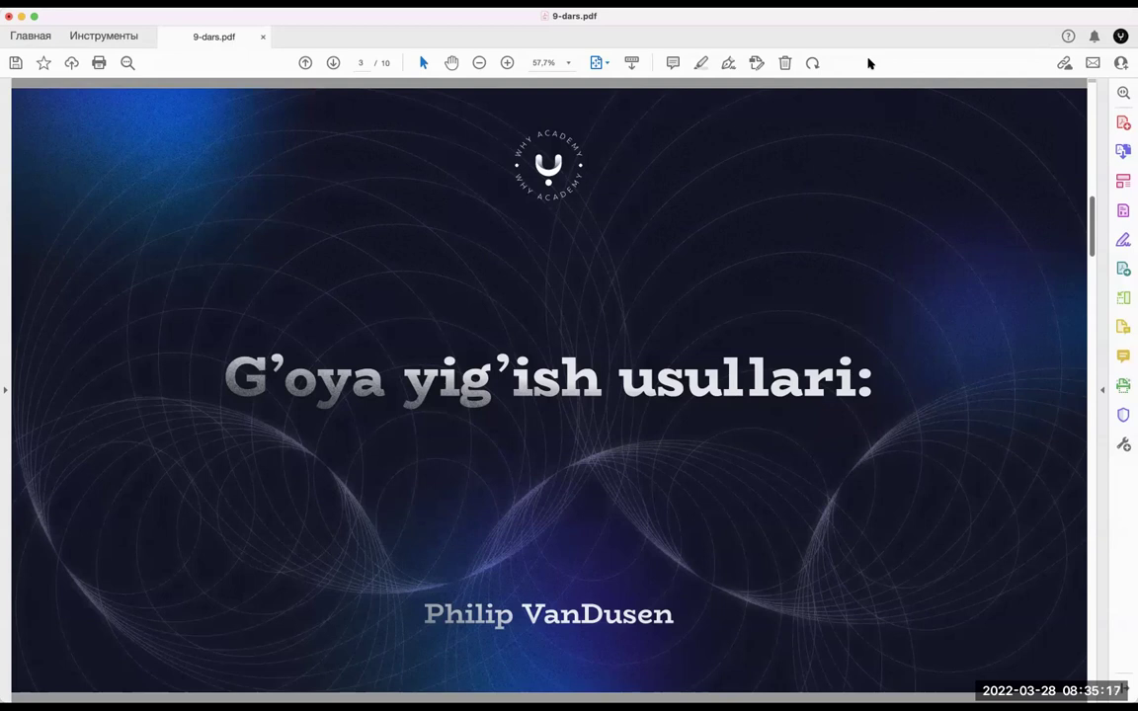
Scroll 9-dars.pdf in Acrobat Reader down to page 4, point 1 on taking in ideas.
{"action": "scroll", "coordinate": [738, 338], "scroll_direction": "down", "scroll_amount": 1}
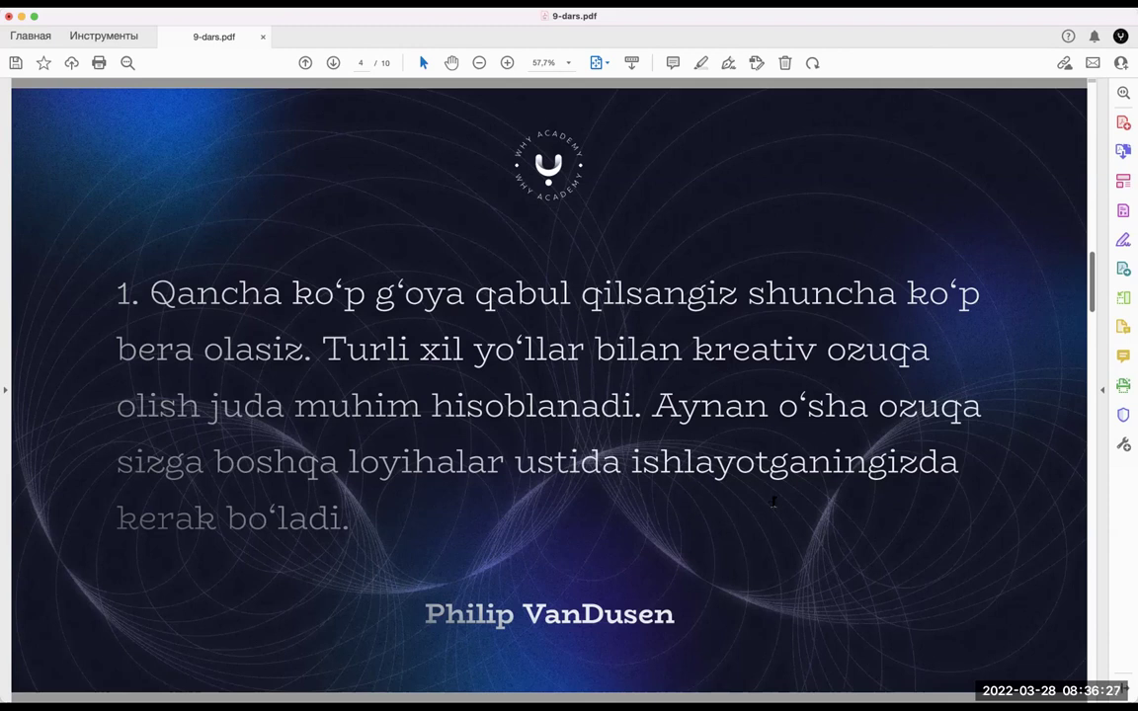
Advance the lesson PDF to slide 5, point 2 on designing around a problem.
{"action": "key", "text": "Right"}
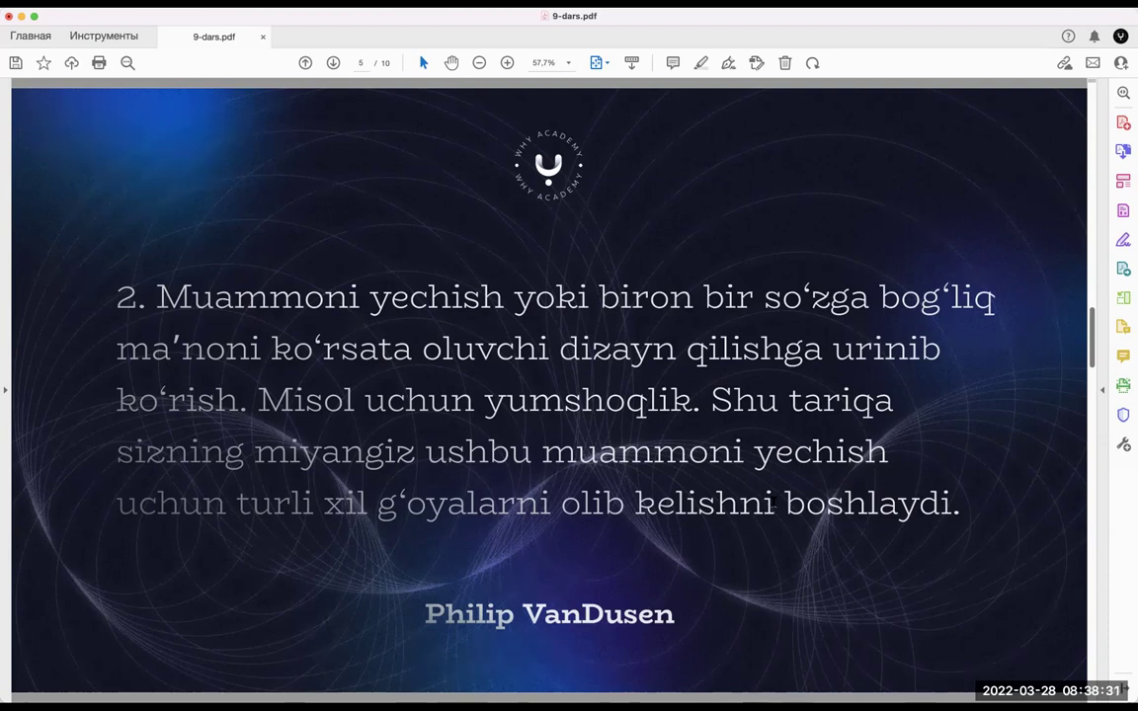
Scroll the lesson PDF to page 6, point 3 about making moodboards.
{"action": "scroll", "coordinate": [773, 503], "scroll_direction": "down", "scroll_amount": 2}
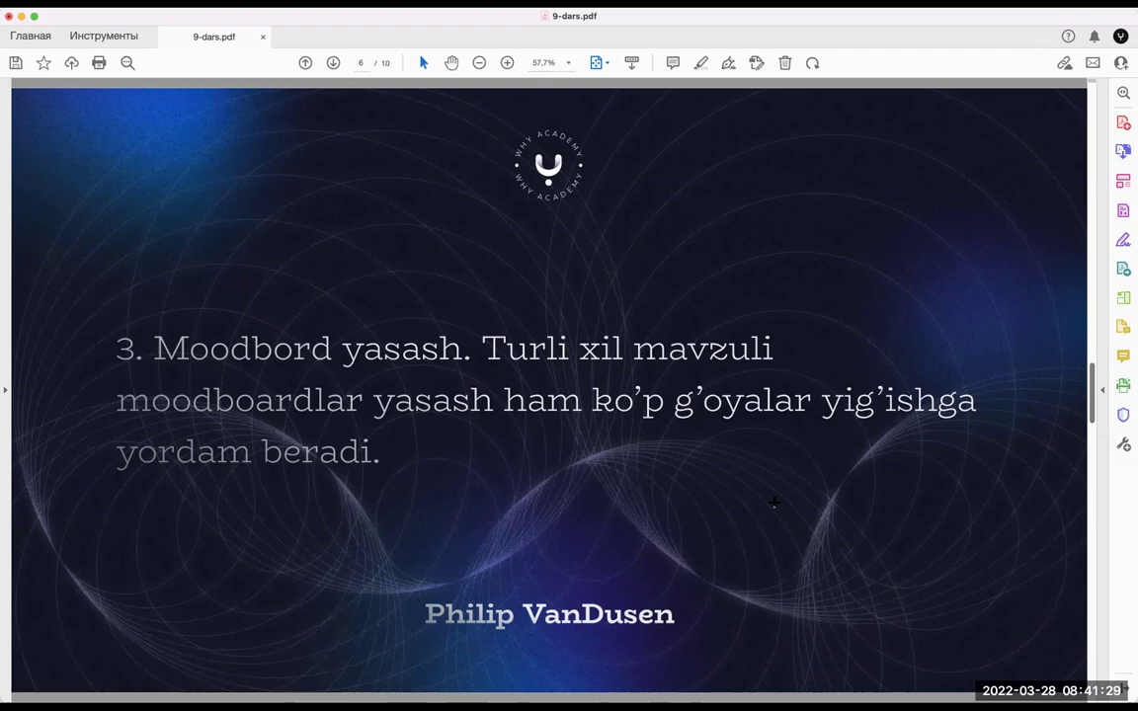
Advance 9-dars.pdf to page 7, point 4 about simply starting to make something.
{"action": "key", "text": "Right"}
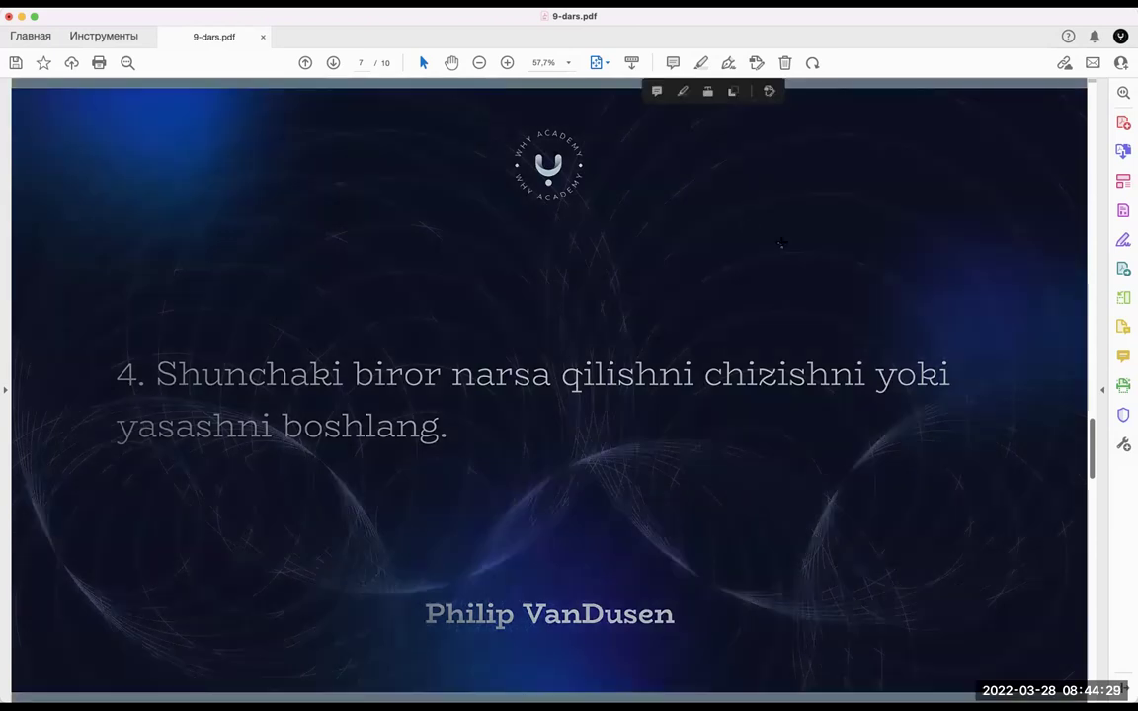
Scroll to page 8, point 5 on trying unfamiliar work like motion or 3D.
{"action": "scroll", "coordinate": [780, 242], "scroll_direction": "down", "scroll_amount": 2}
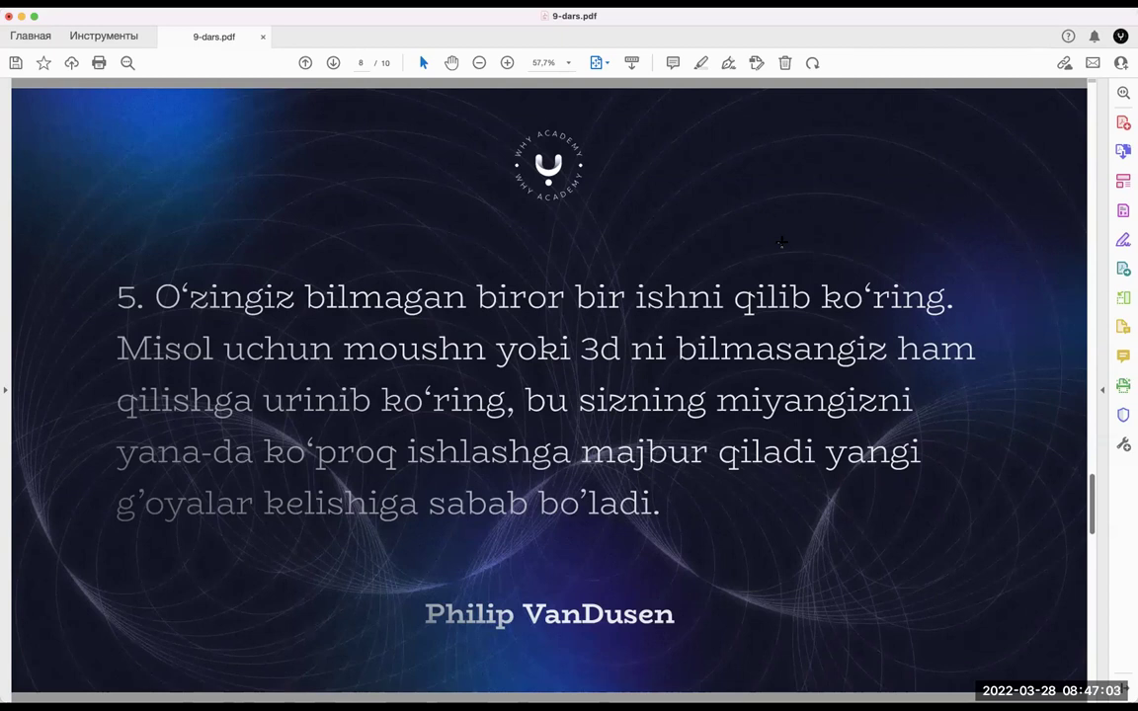
Advance past slide 9 (point 6) to the final page 10, point 7.
{"action": "key", "text": "Right"}
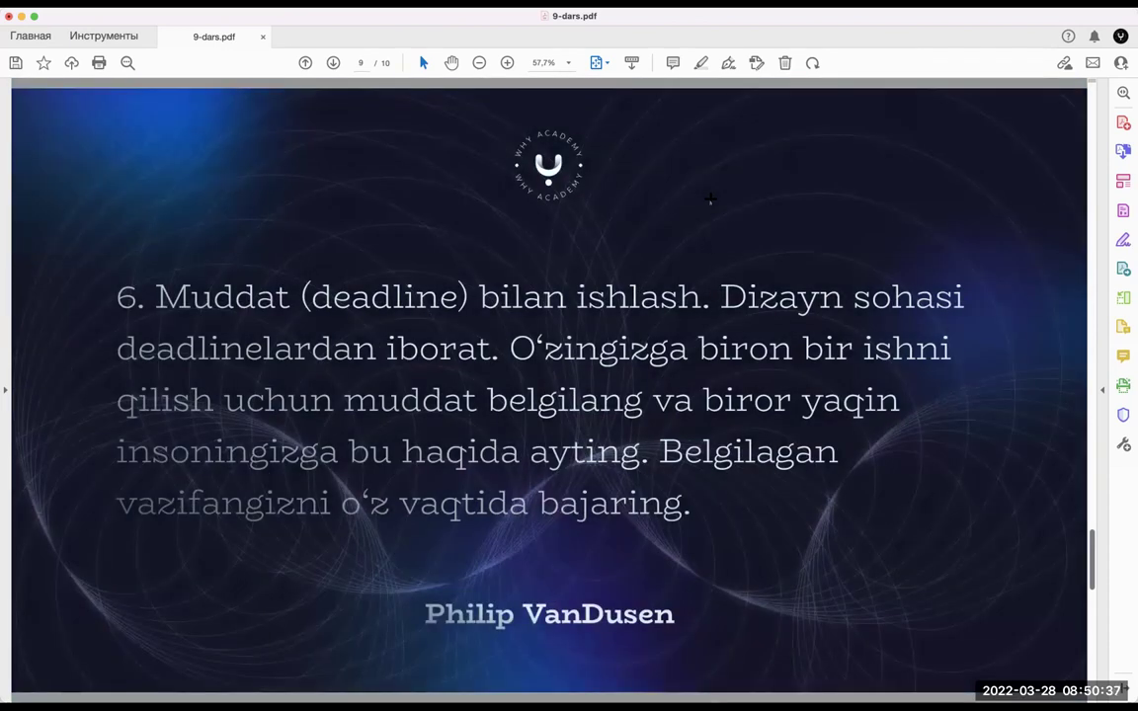
{"action": "scroll", "coordinate": [710, 198], "scroll_direction": "down", "scroll_amount": 2}
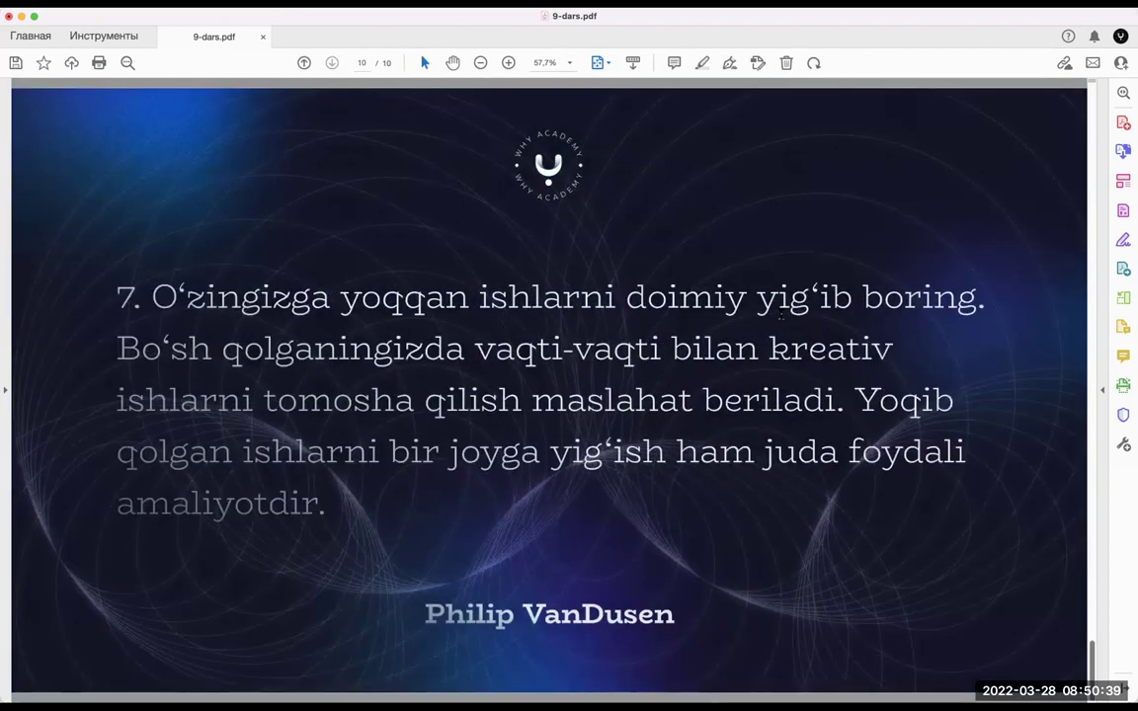
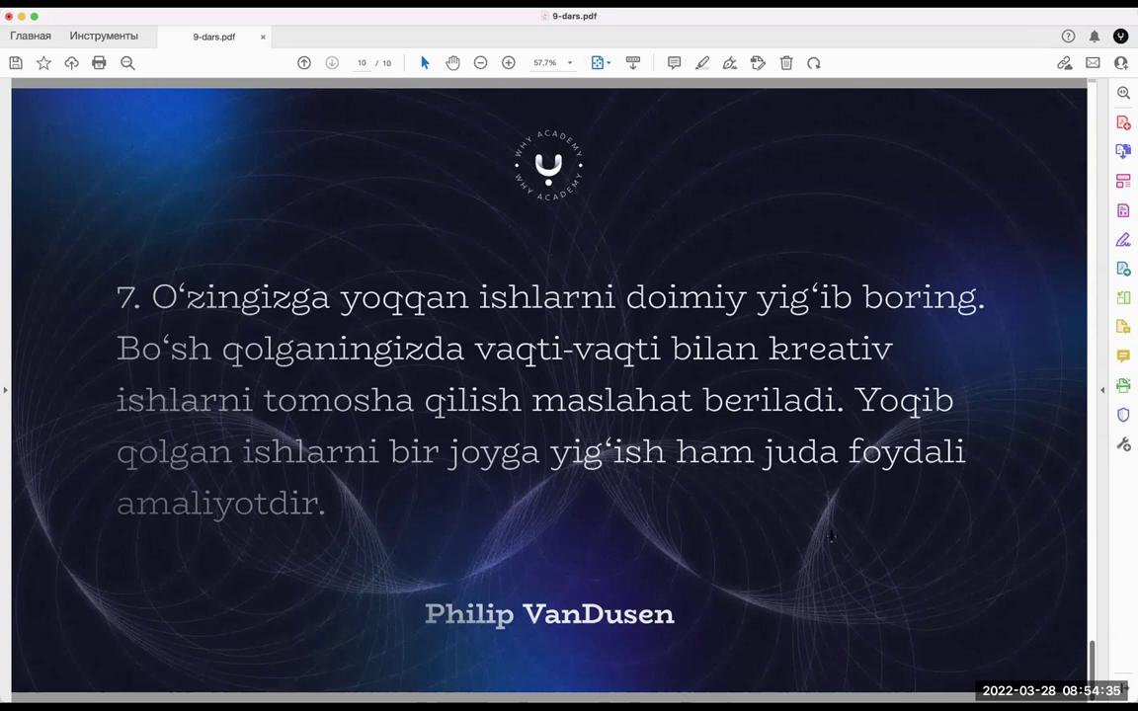
Return to the full-screen pencil-drawing video and fast-forward it at 5x to about 01:08.
{"action": "key", "text": "super+Tab"}
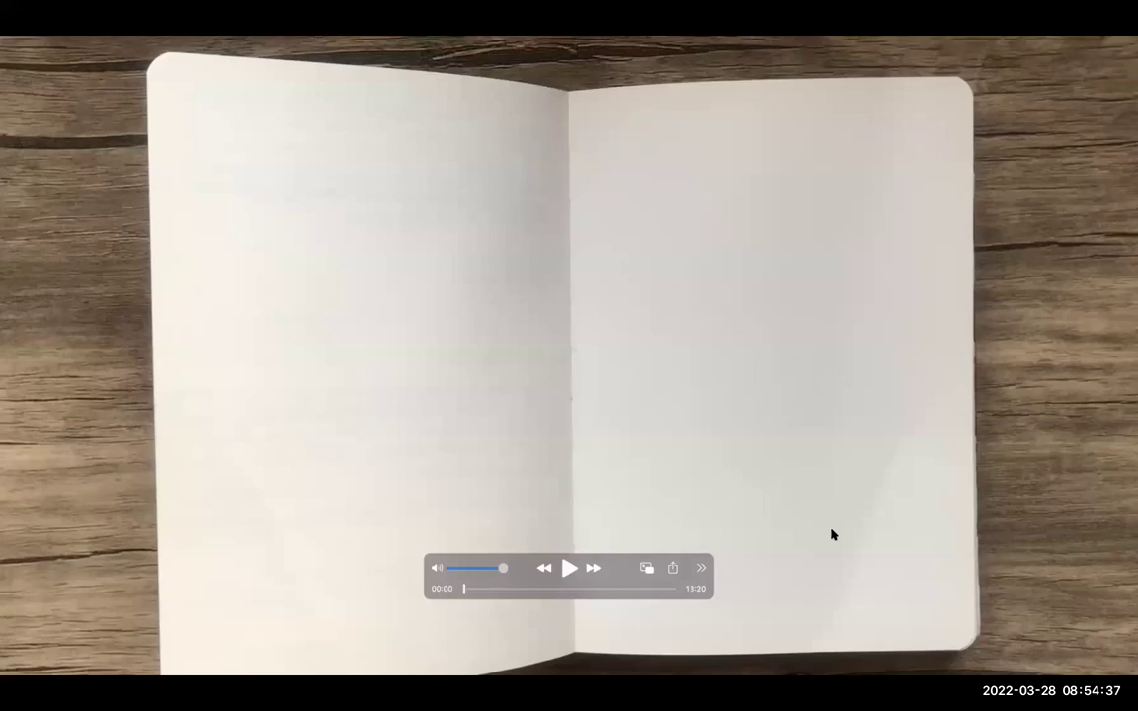
{"action": "left_click", "coordinate": [701, 568]}
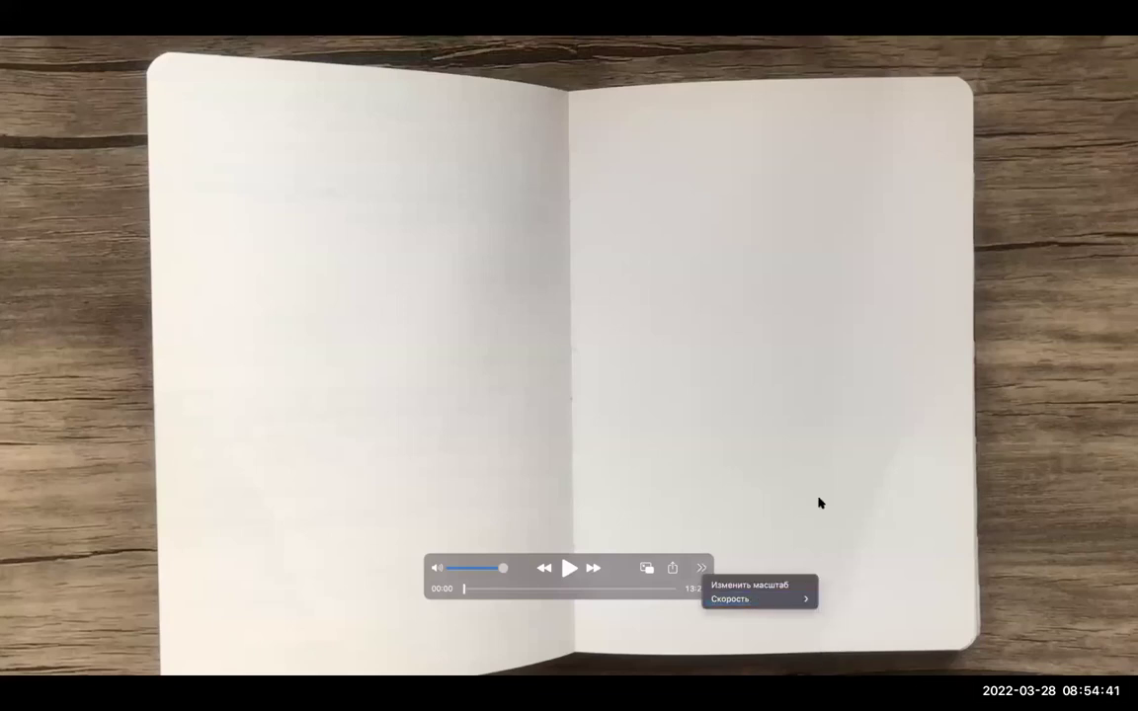
{"action": "left_click", "coordinate": [705, 561]}
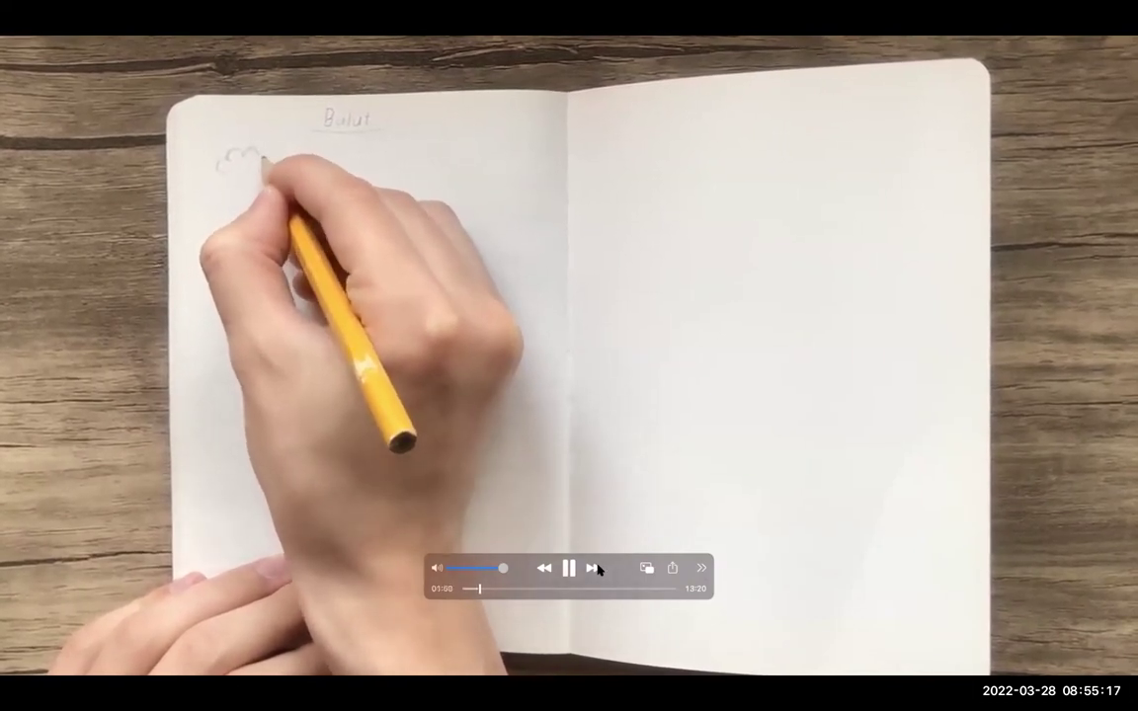
{"action": "left_click", "coordinate": [593, 568]}
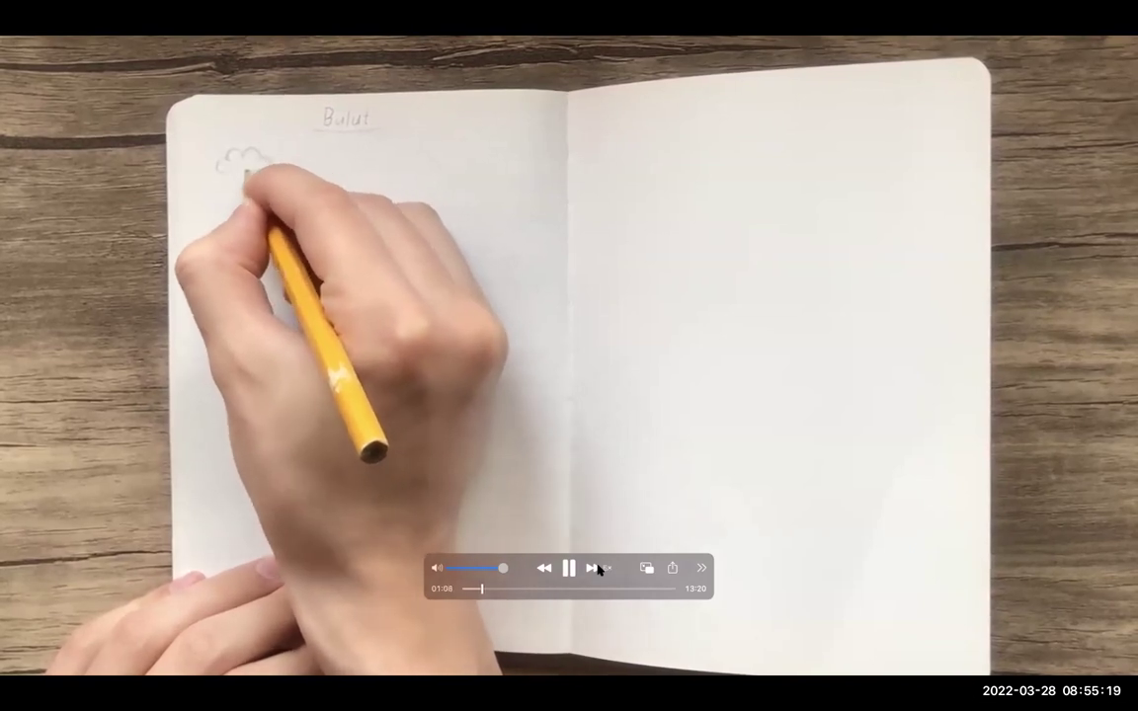